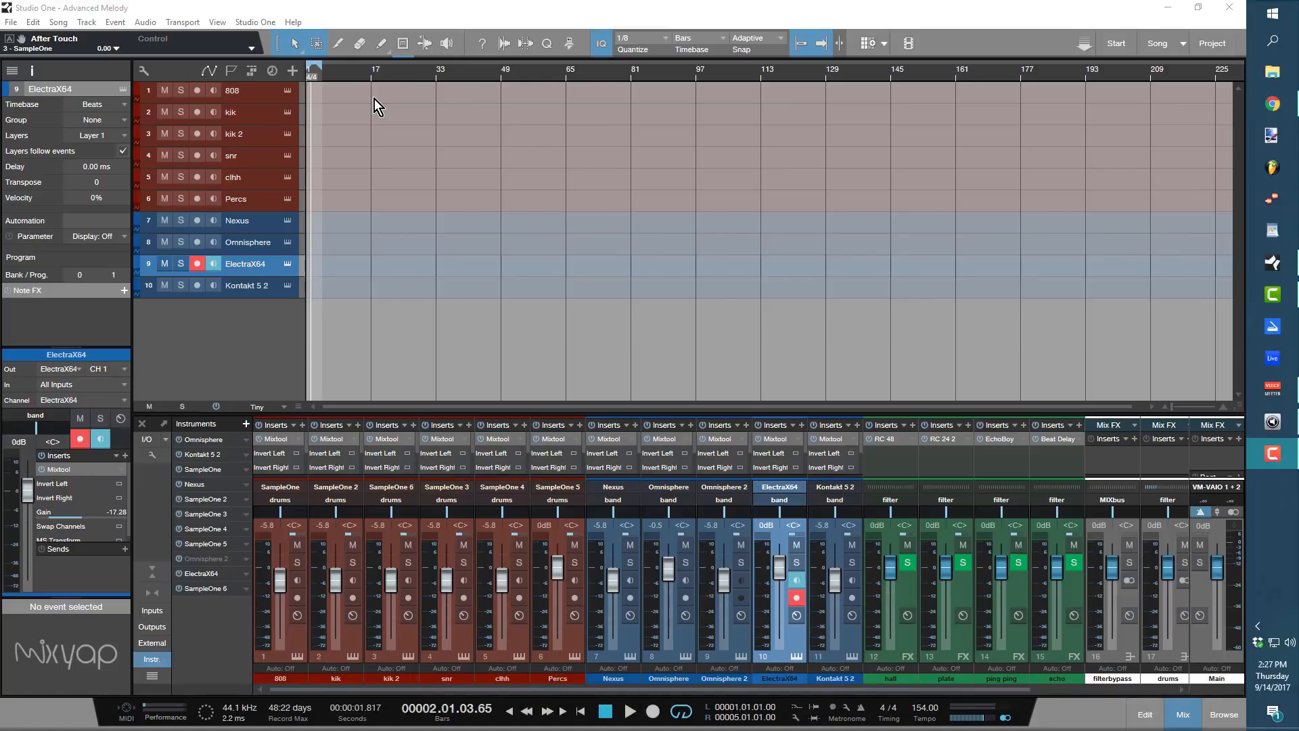
Open the 808 track's sampler and audition the samples on the kik, snr, clhh and Percs tracks.
left_click(270, 95)
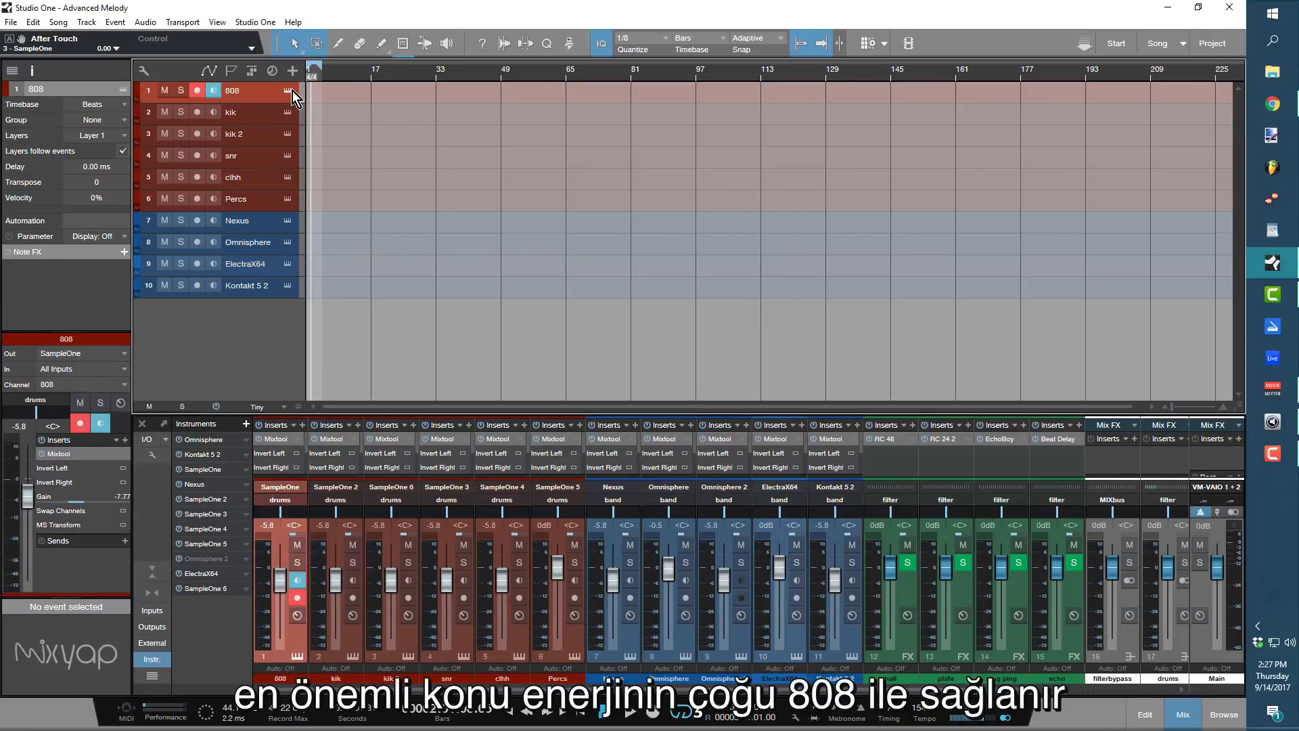
left_click(293, 90)
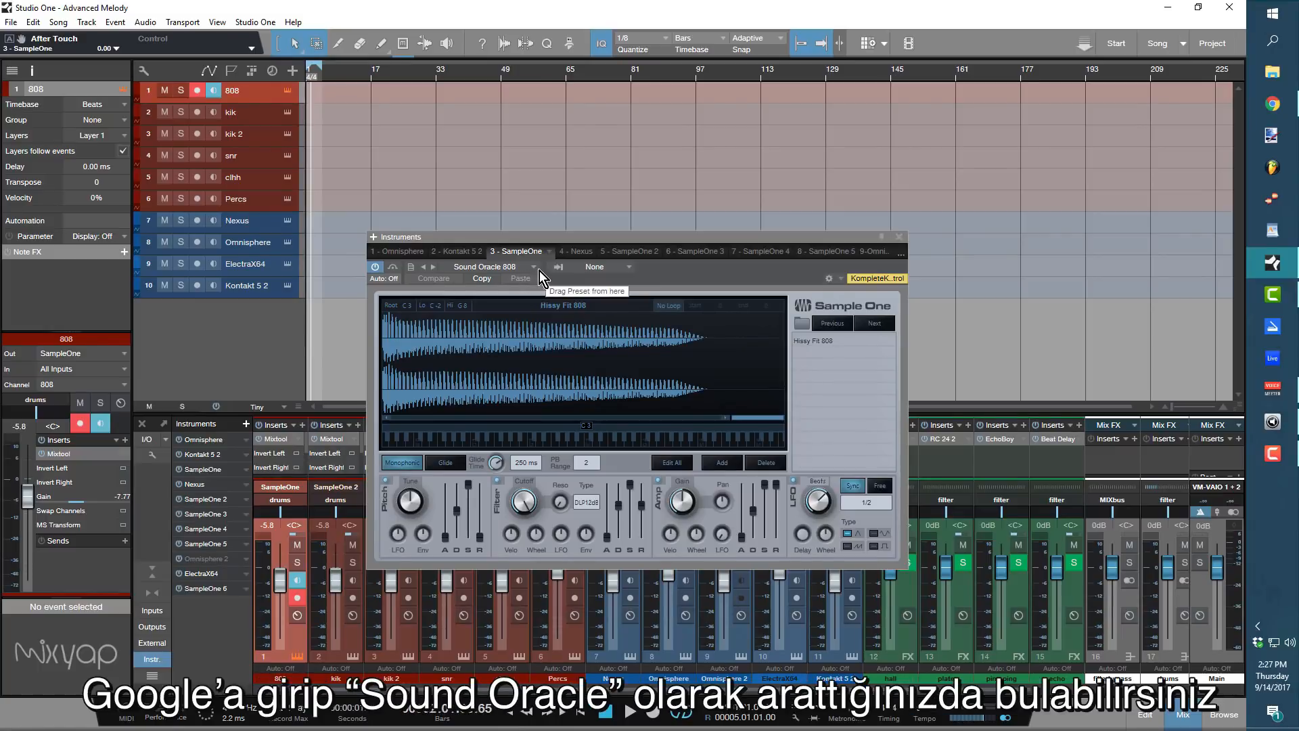
left_click_drag(584, 234, 652, 89)
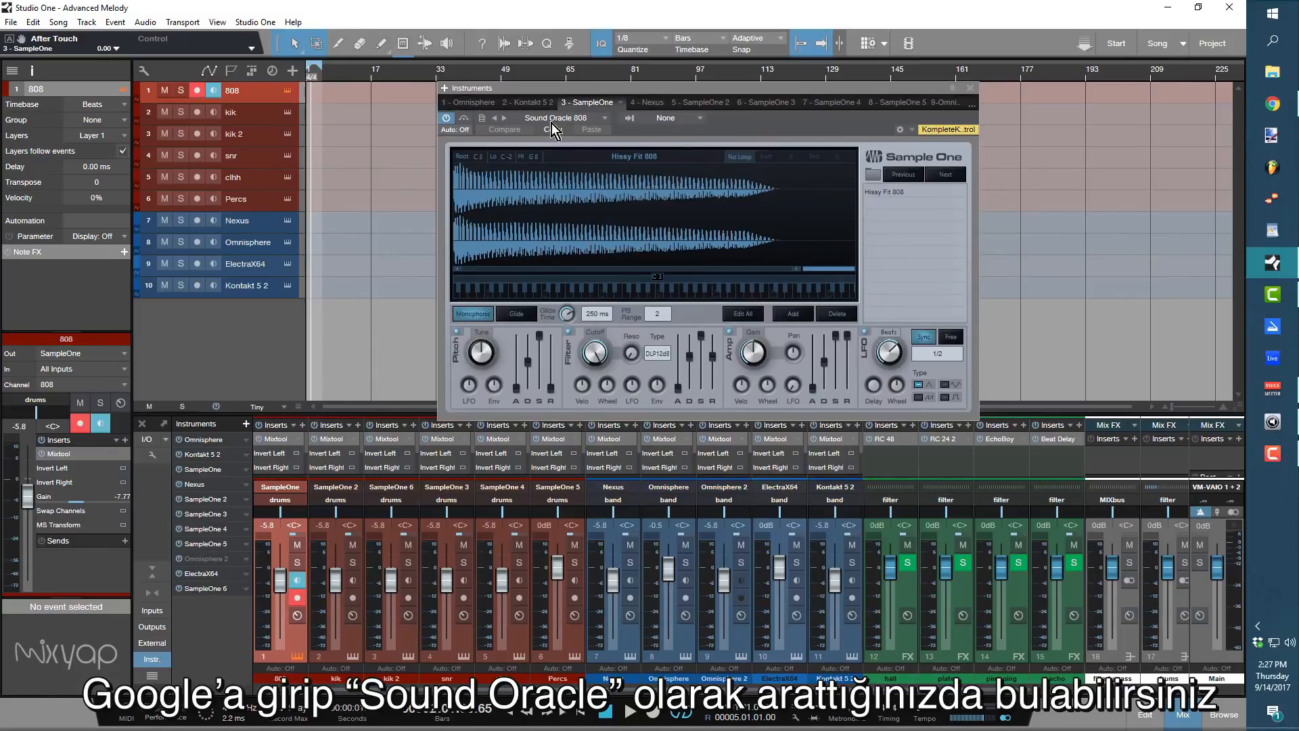
left_click(259, 116)
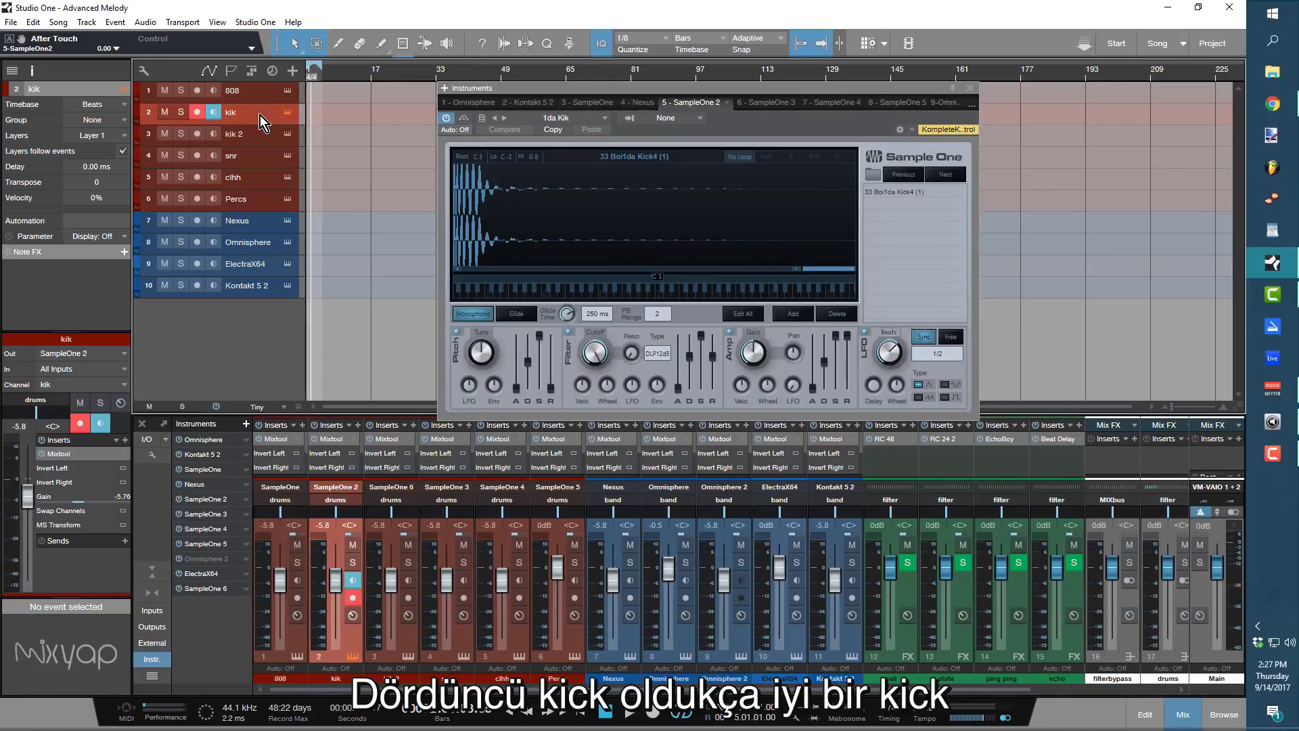
left_click(264, 153)
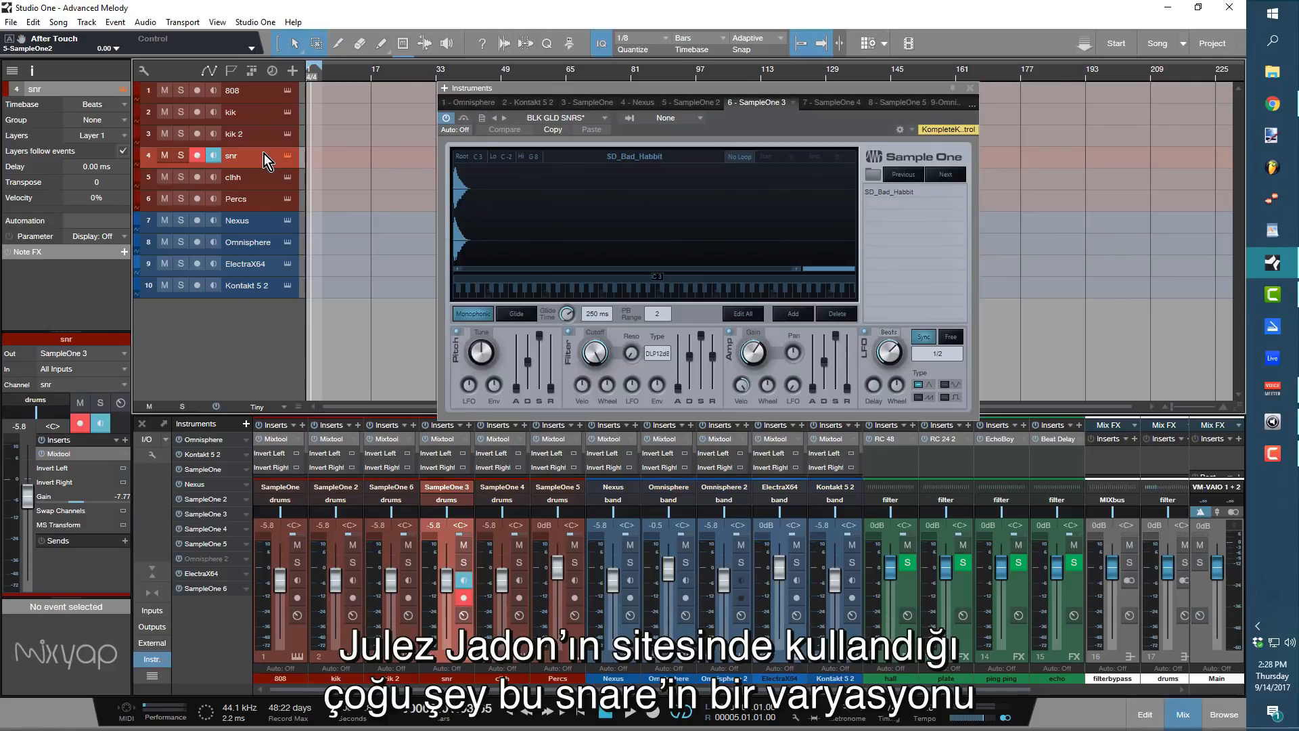
key("space")
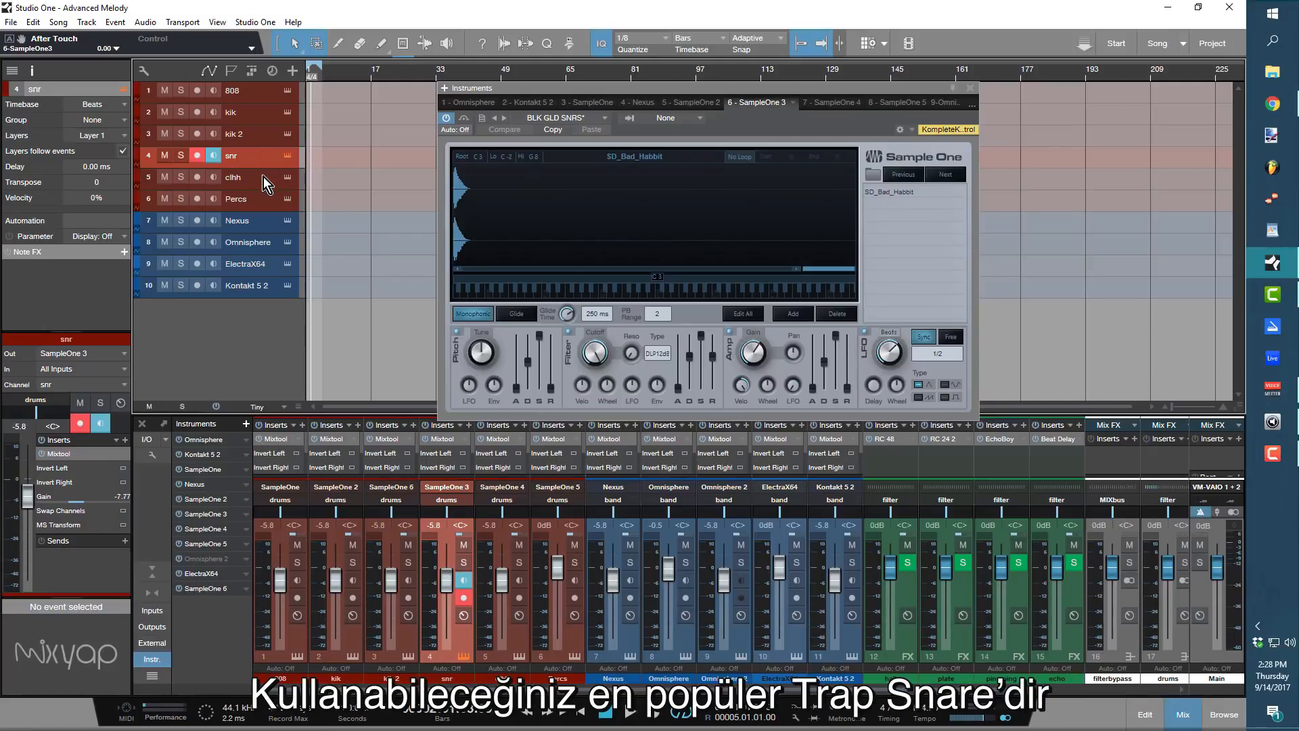
left_click(262, 177)
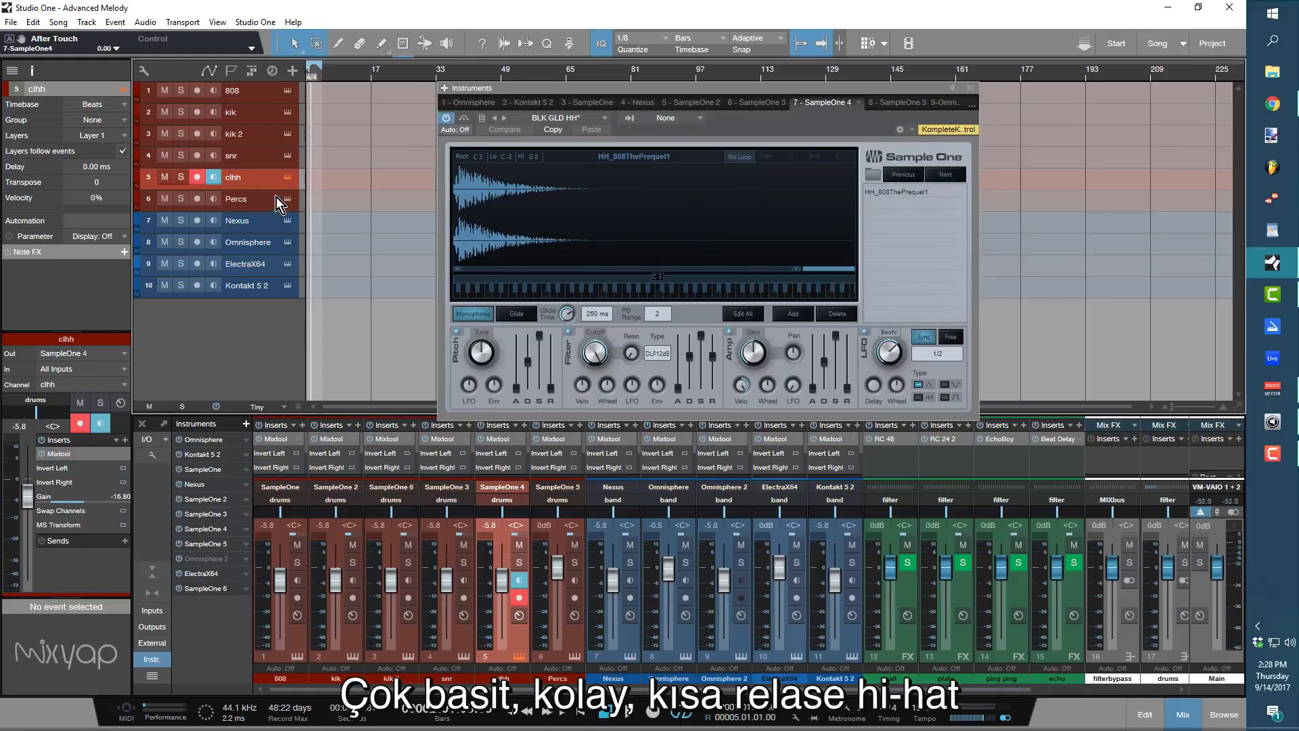
left_click(276, 199)
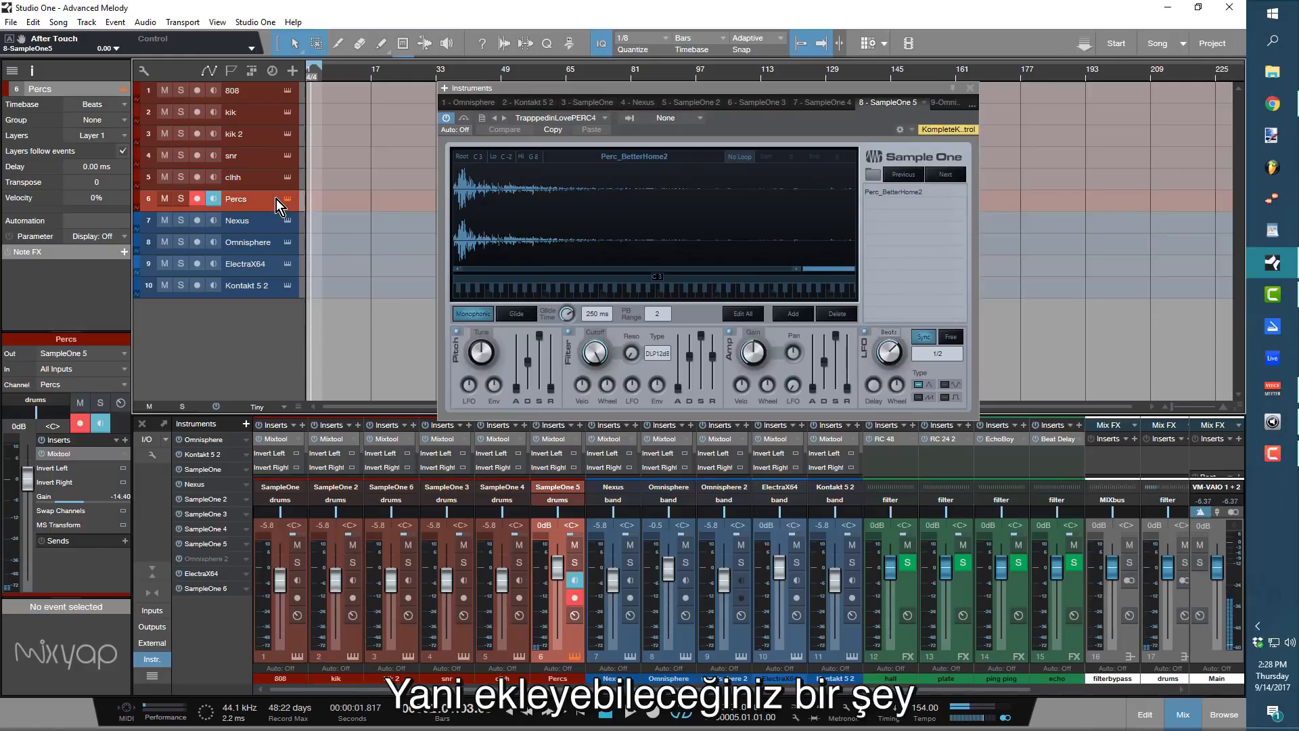
left_click(968, 87)
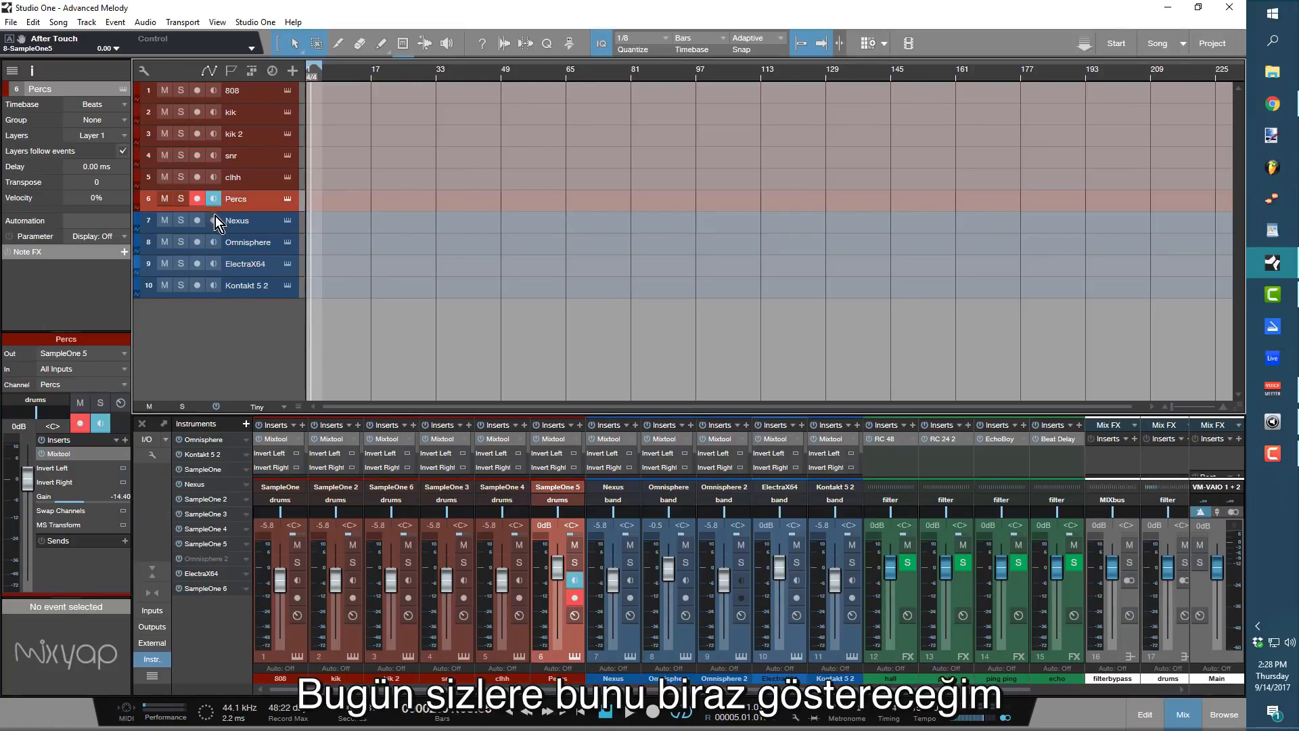
Go through the Nexus, Omnisphere, ElectraX64 and Kontakt 5 2 tracks to review the melodic instruments.
left_click(263, 227)
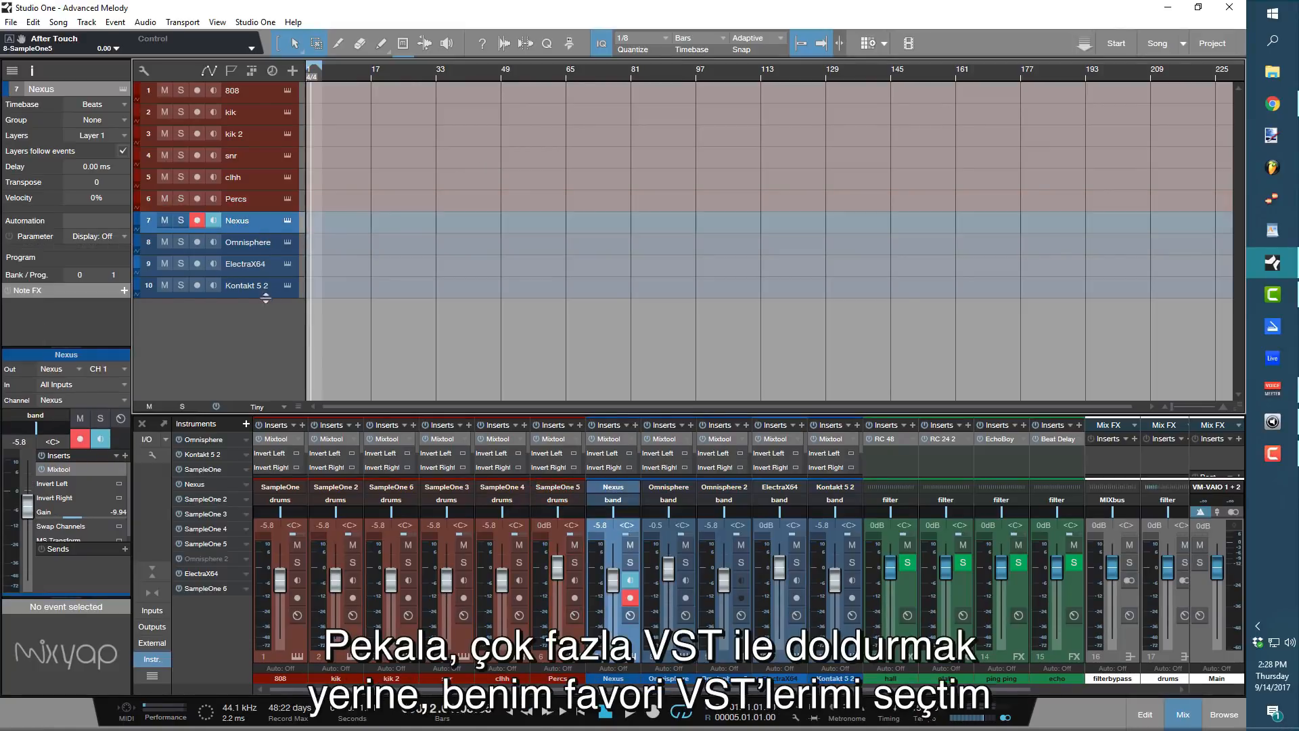
left_click(263, 247)
left_click(266, 266)
left_click(267, 286)
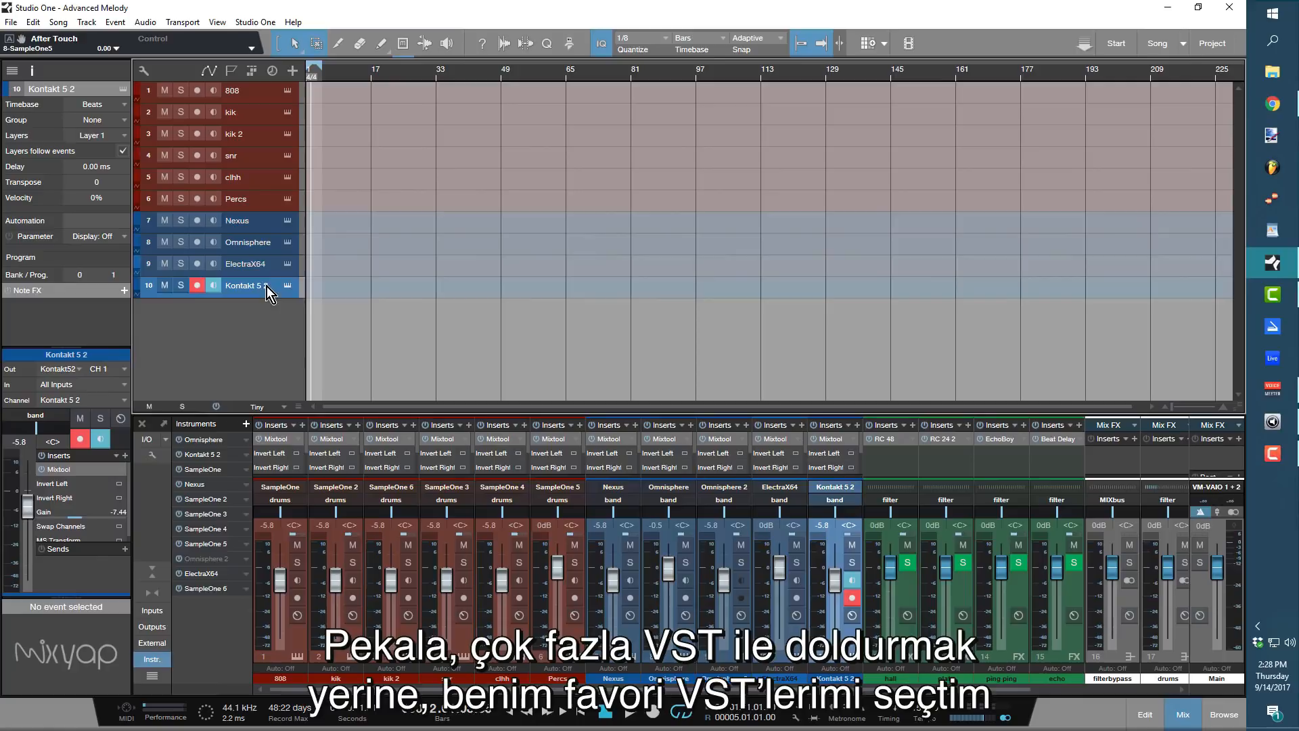
left_click(268, 218)
left_click(266, 245)
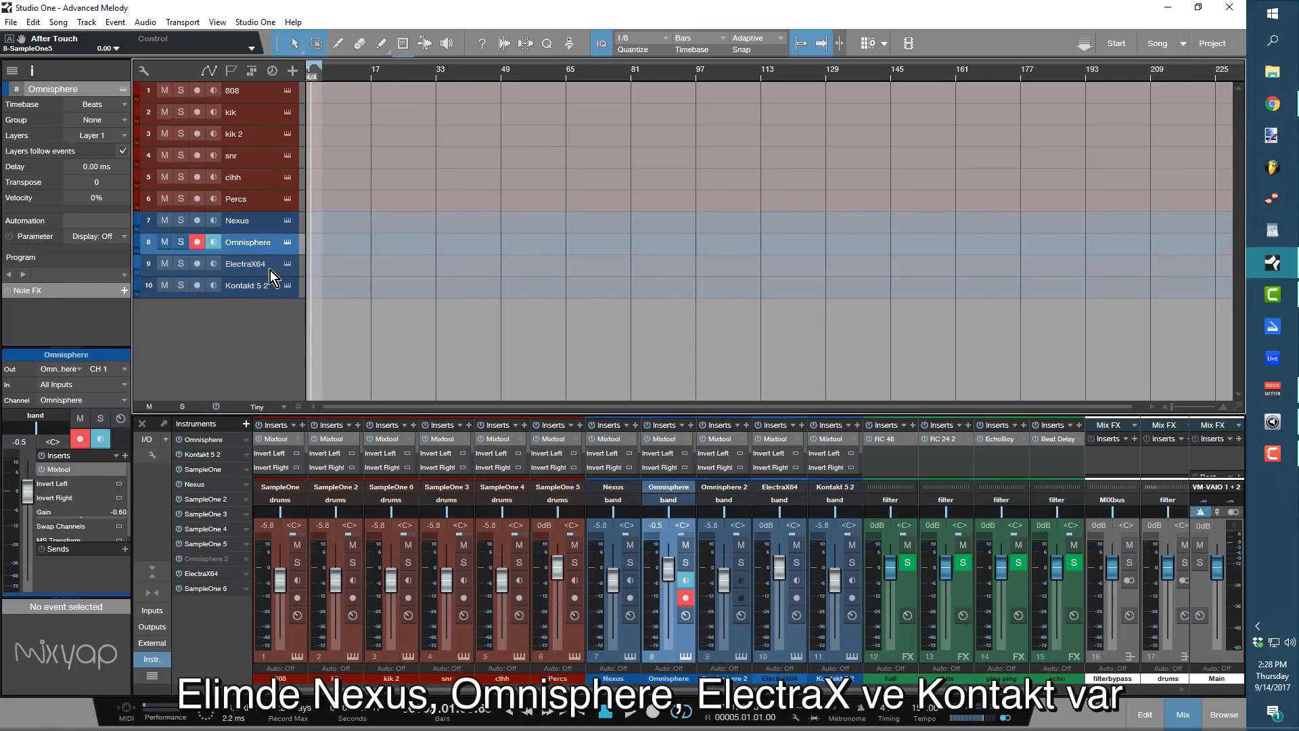
left_click(270, 270)
left_click(270, 290)
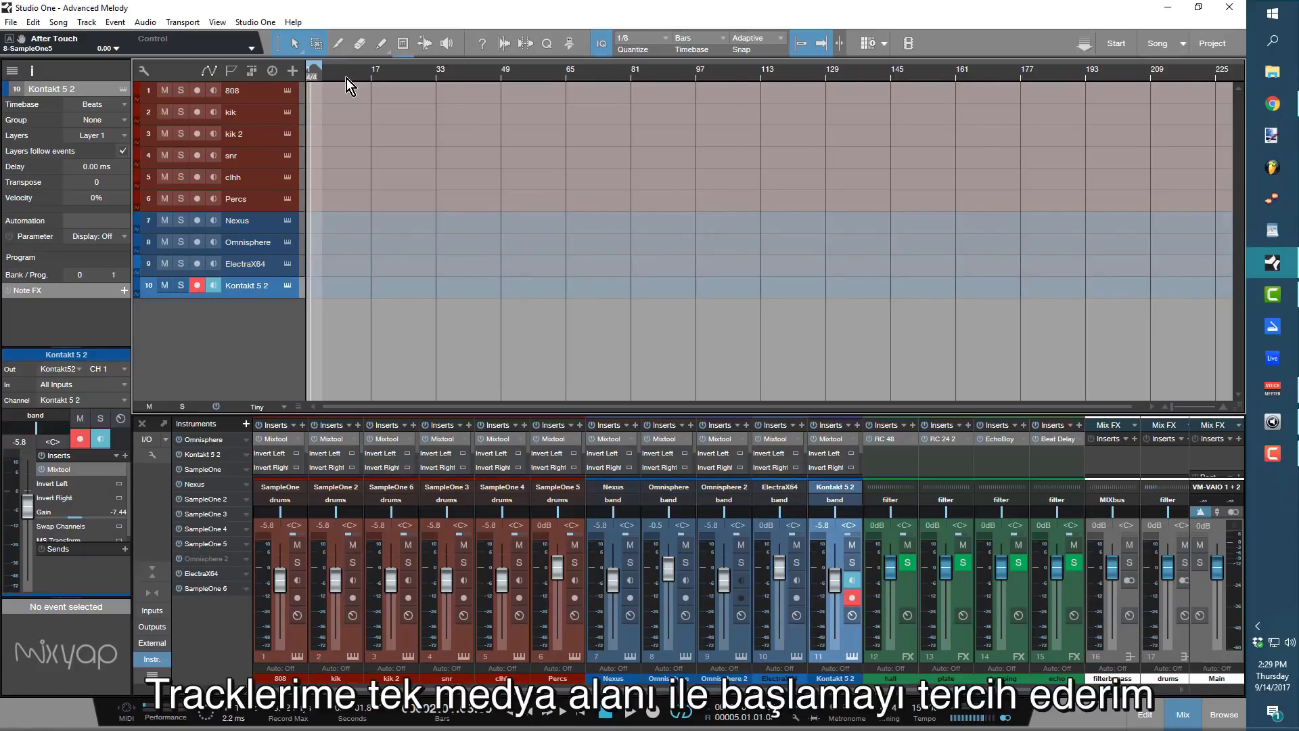
Create an empty instrument part on the Nexus track spanning bar 1 to bar 5.
left_click_drag(347, 78, 360, 184)
left_click_drag(402, 409, 305, 406)
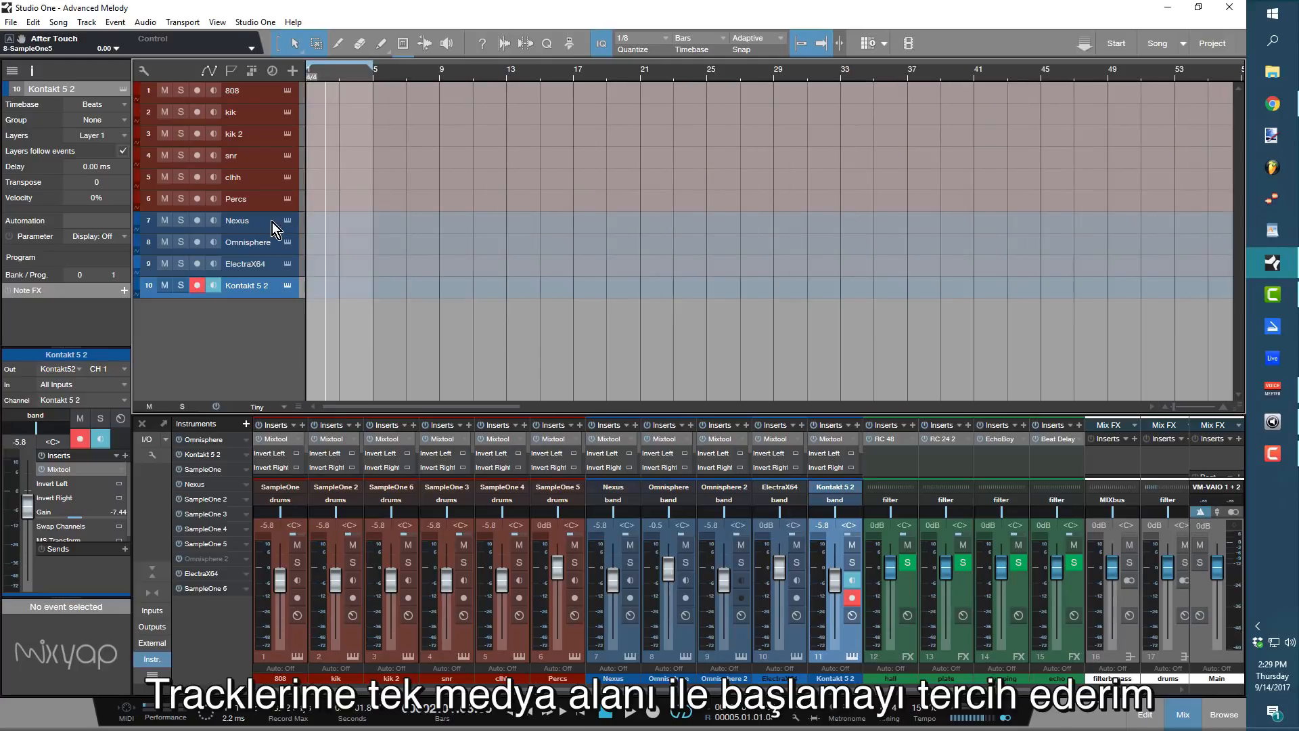
double_click(315, 226)
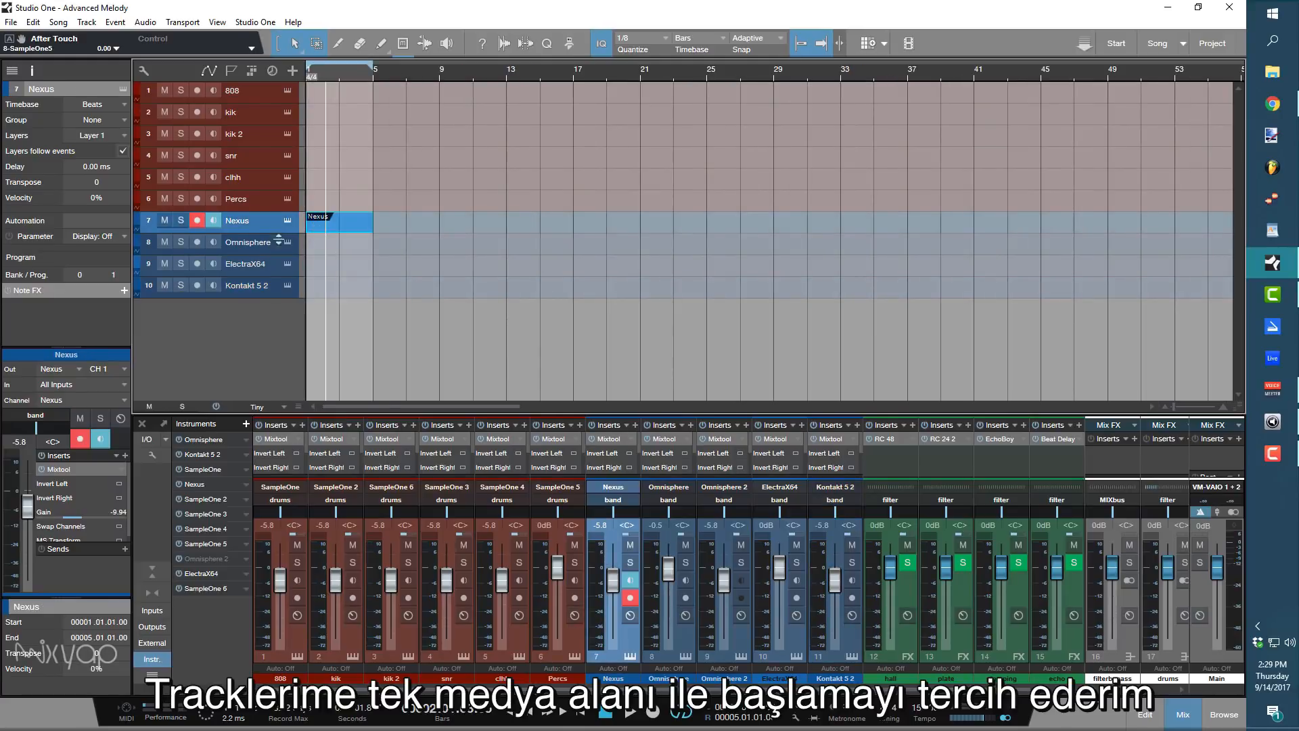
Enlarge the Nexus track and load the PN Nexus Grandpiano preset from the Piano category in its instrument.
left_click_drag(280, 232, 281, 275)
left_click(289, 221)
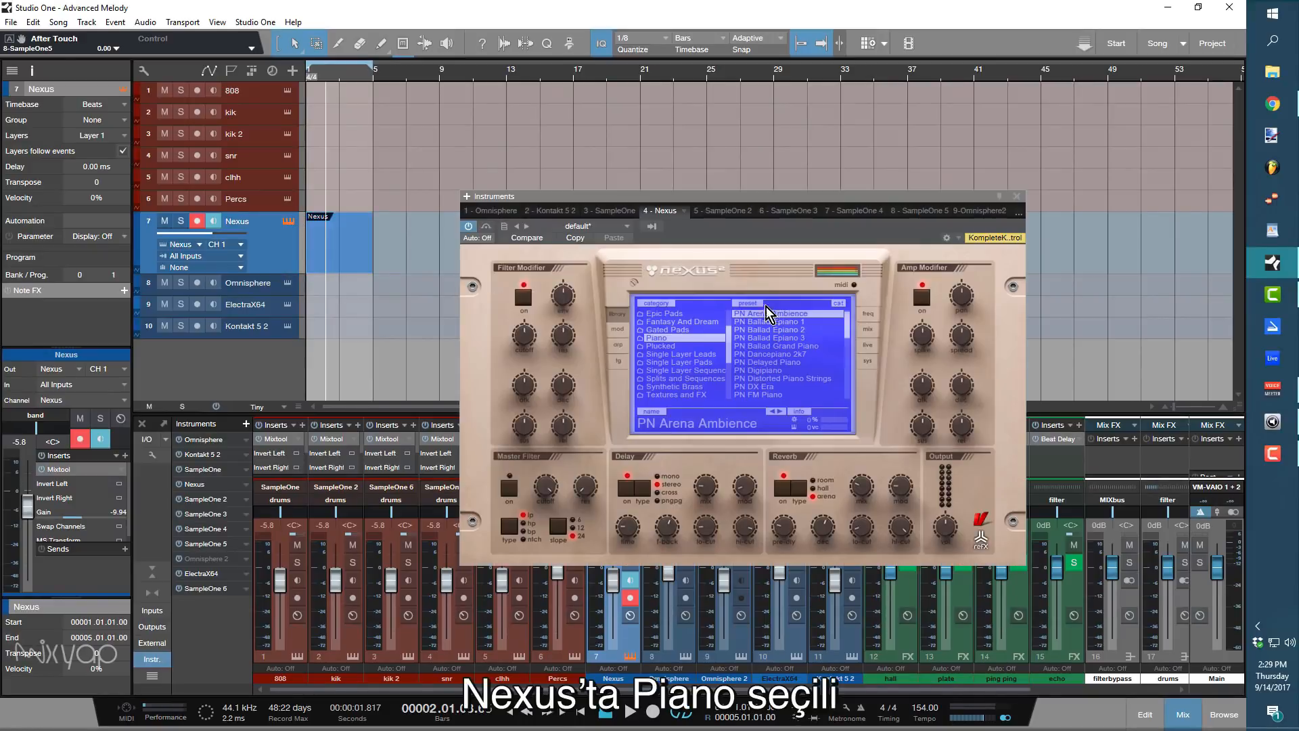
scroll(792, 352, "down", 3)
scroll(800, 363, "down", 3)
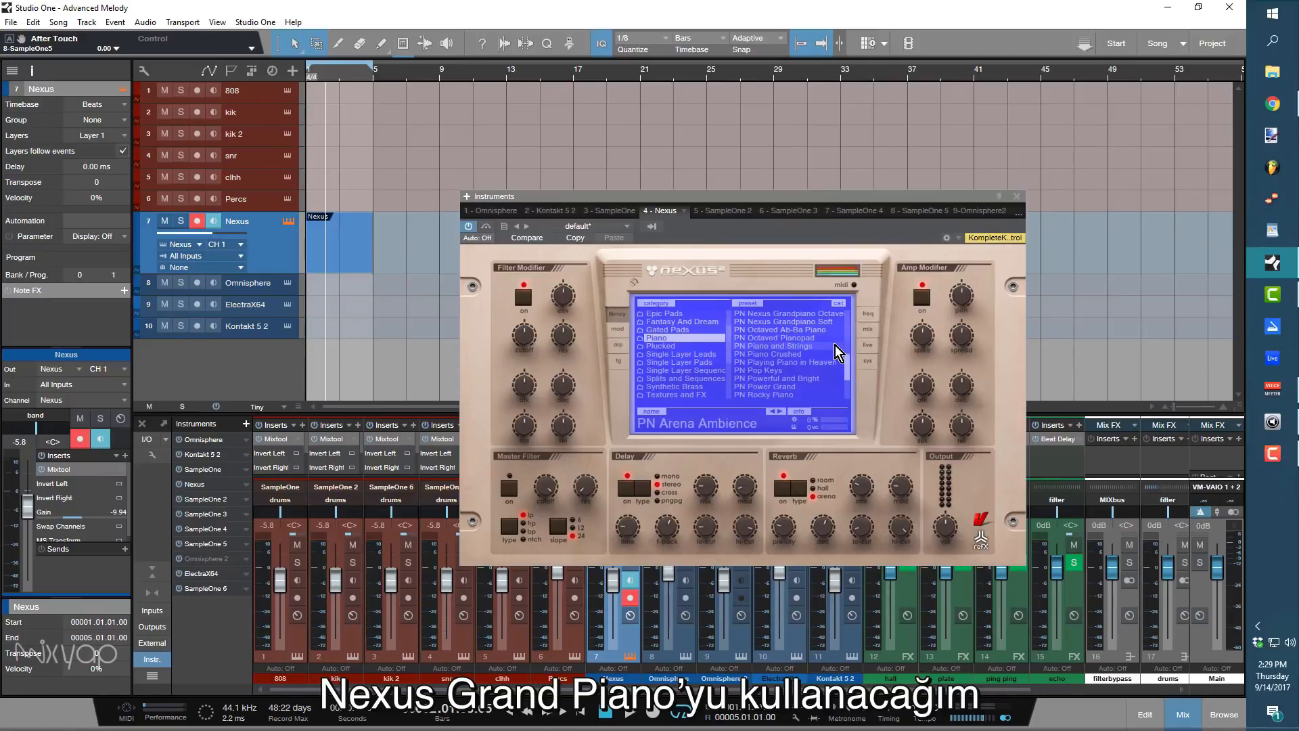
scroll(795, 341, "up", 1)
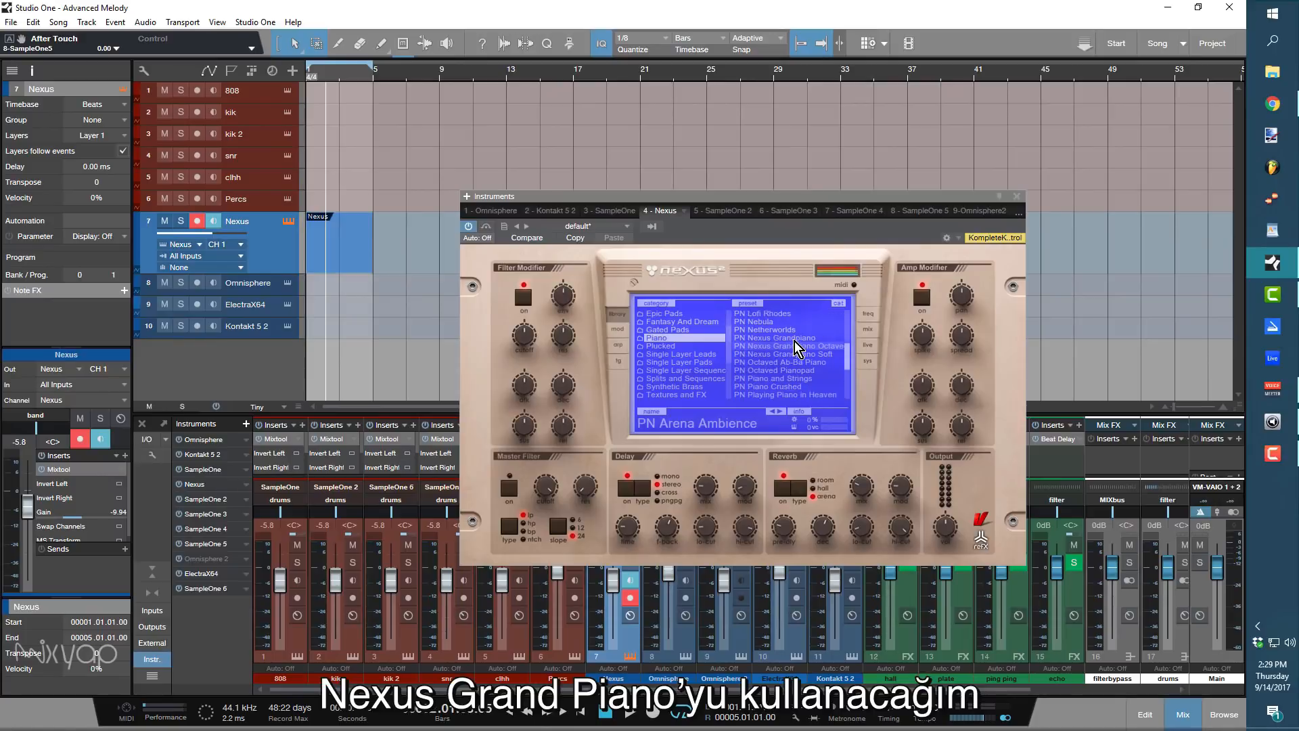
left_click(794, 338)
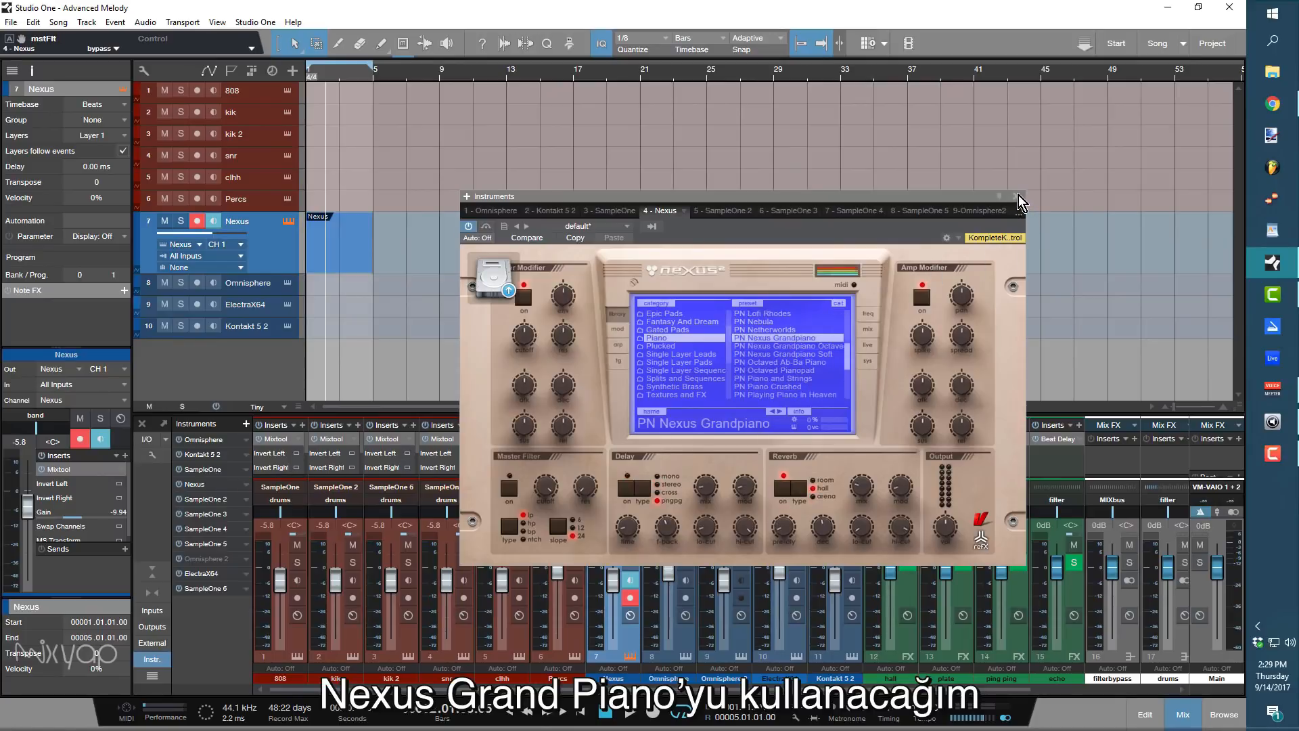
left_click(1017, 197)
Open the Nexus part in an enlarged piano roll and set its scale to D Natural Minor with scale snapping enabled.
double_click(335, 253)
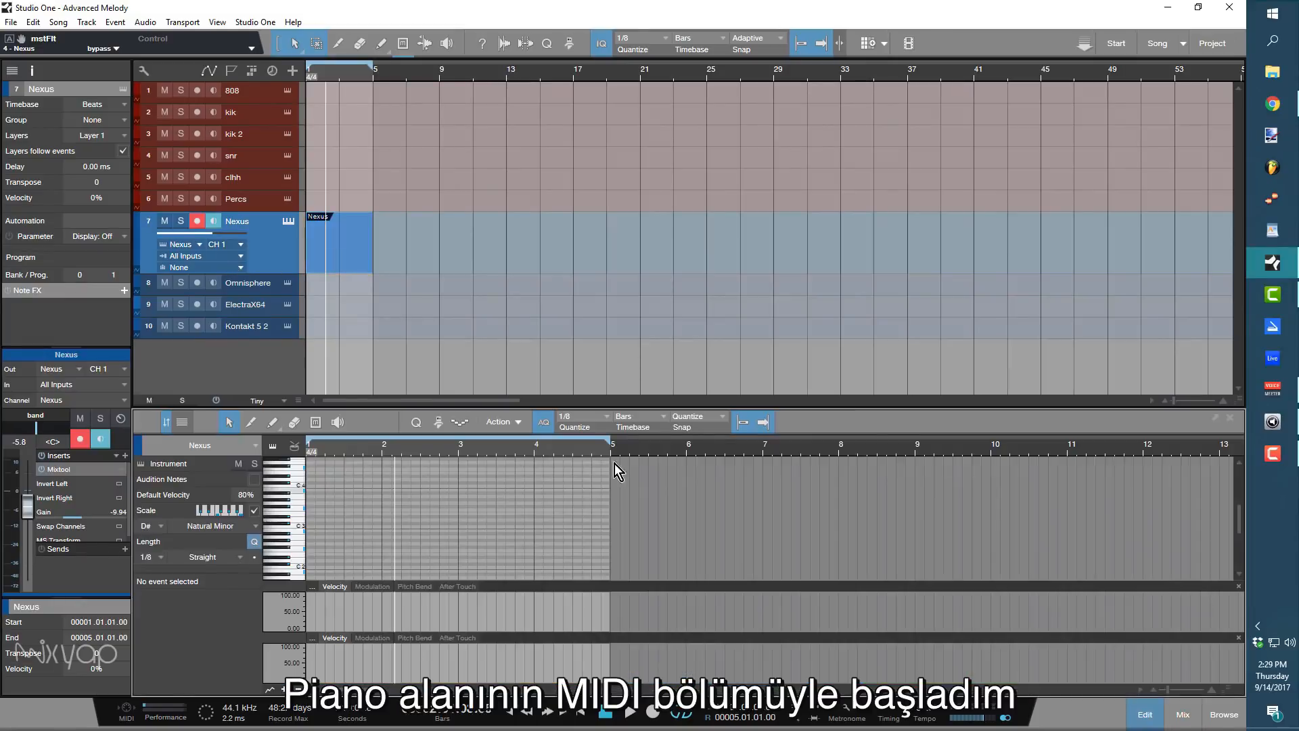
left_click_drag(611, 411, 583, 101)
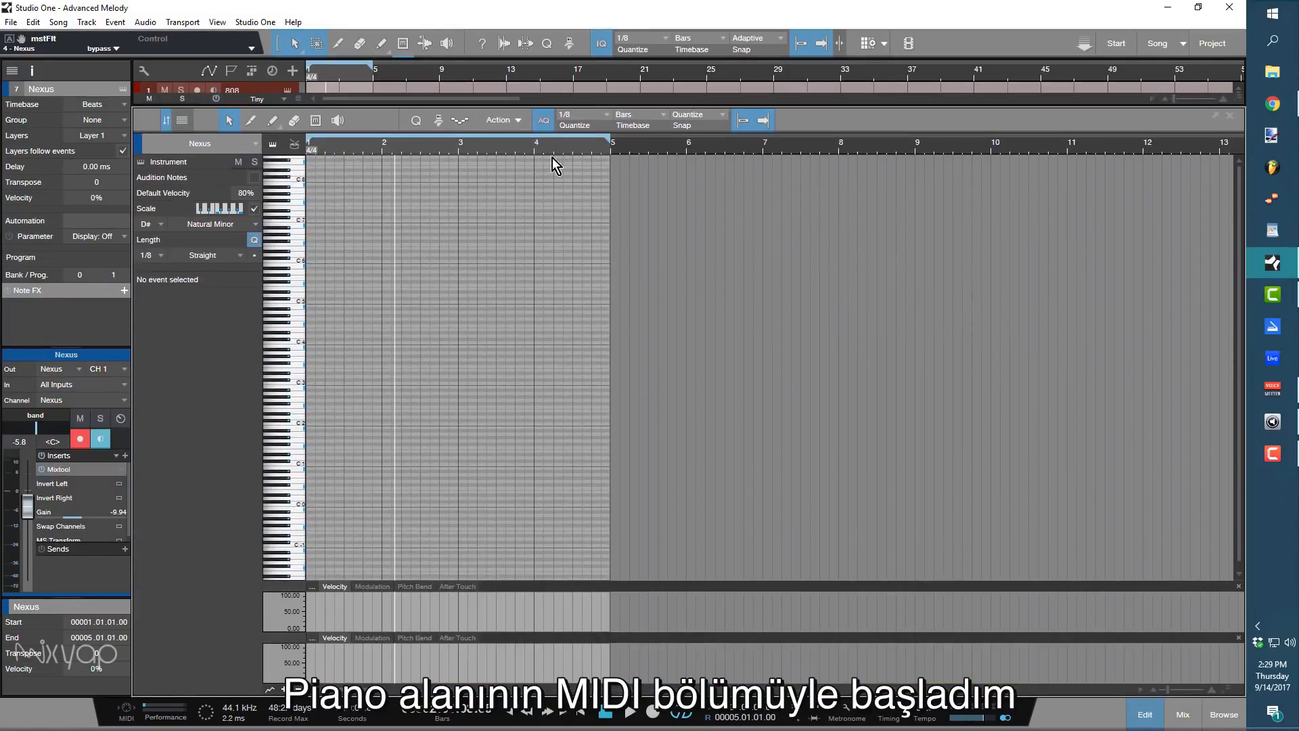
left_click_drag(329, 150, 345, 201)
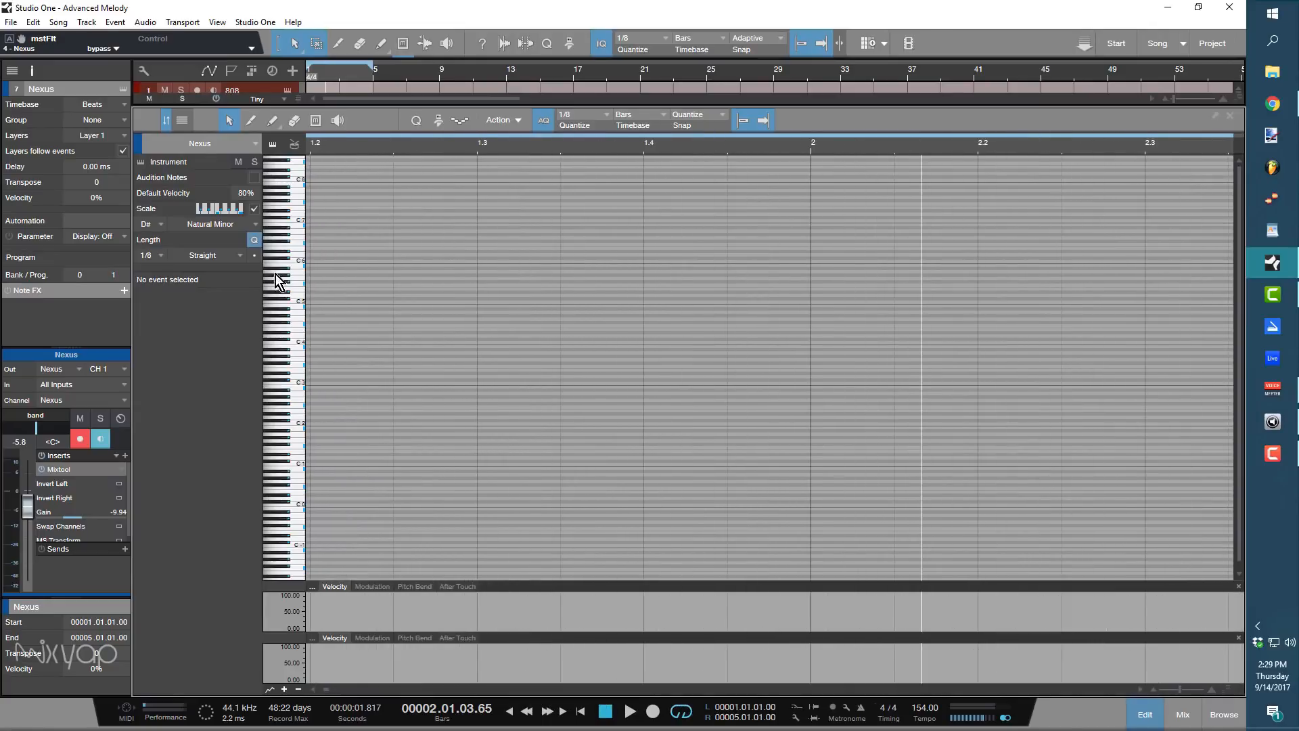
left_click(255, 209)
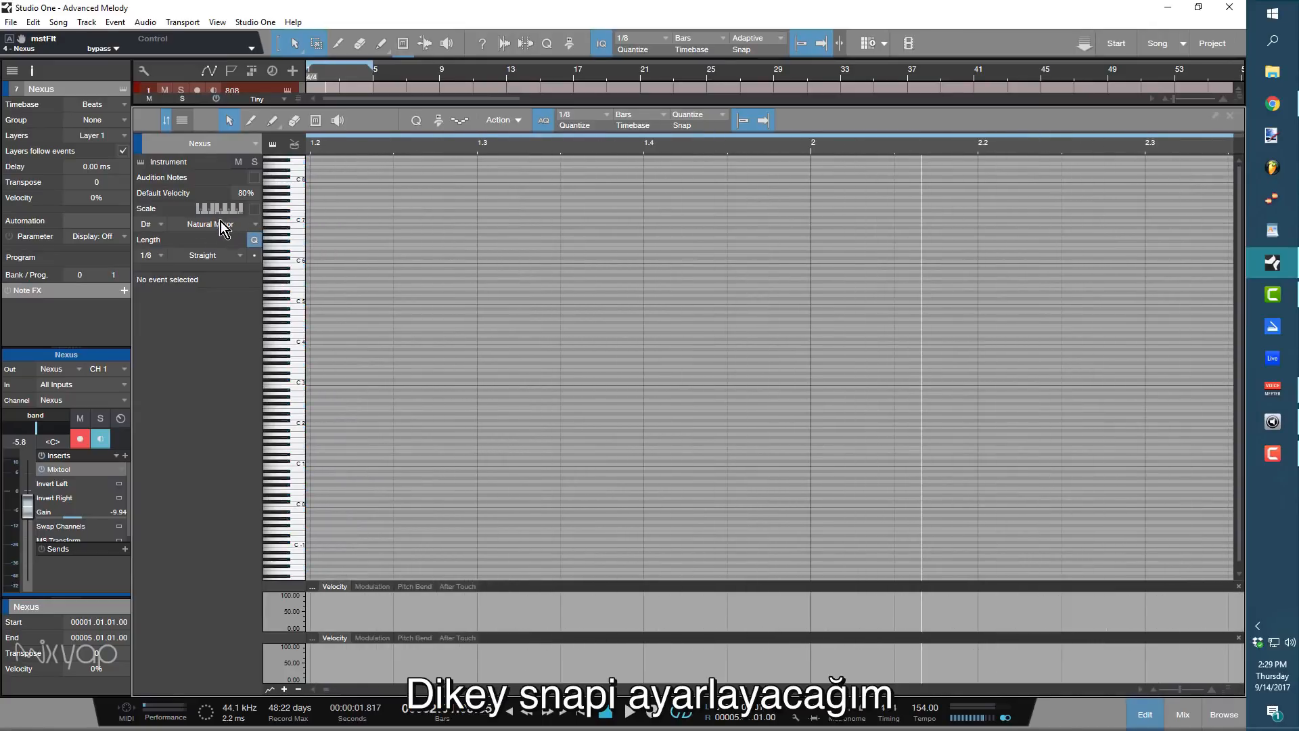
left_click(157, 225)
left_click(171, 267)
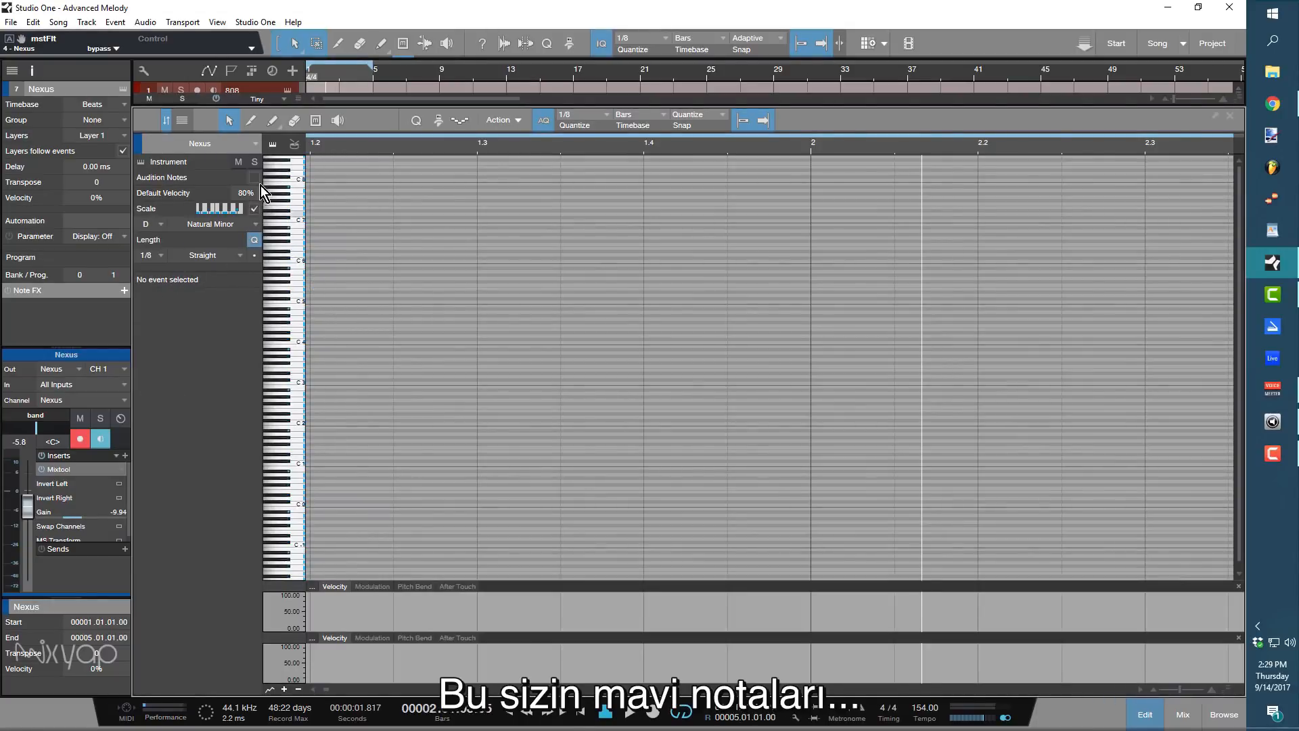
Switch the scale option off and back on to compare the in-scale keys marked on the piano roll keyboard.
left_click_drag(330, 148, 335, 163)
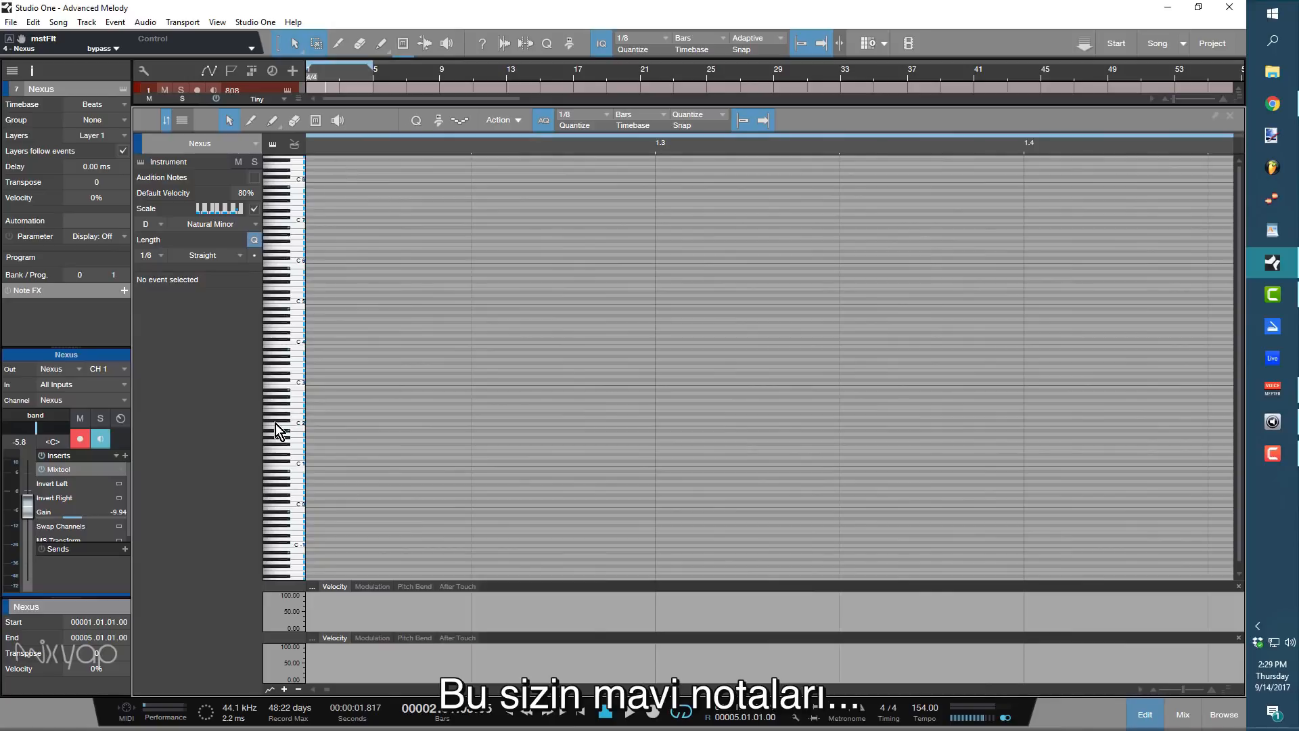
scroll(402, 484, "up", 4)
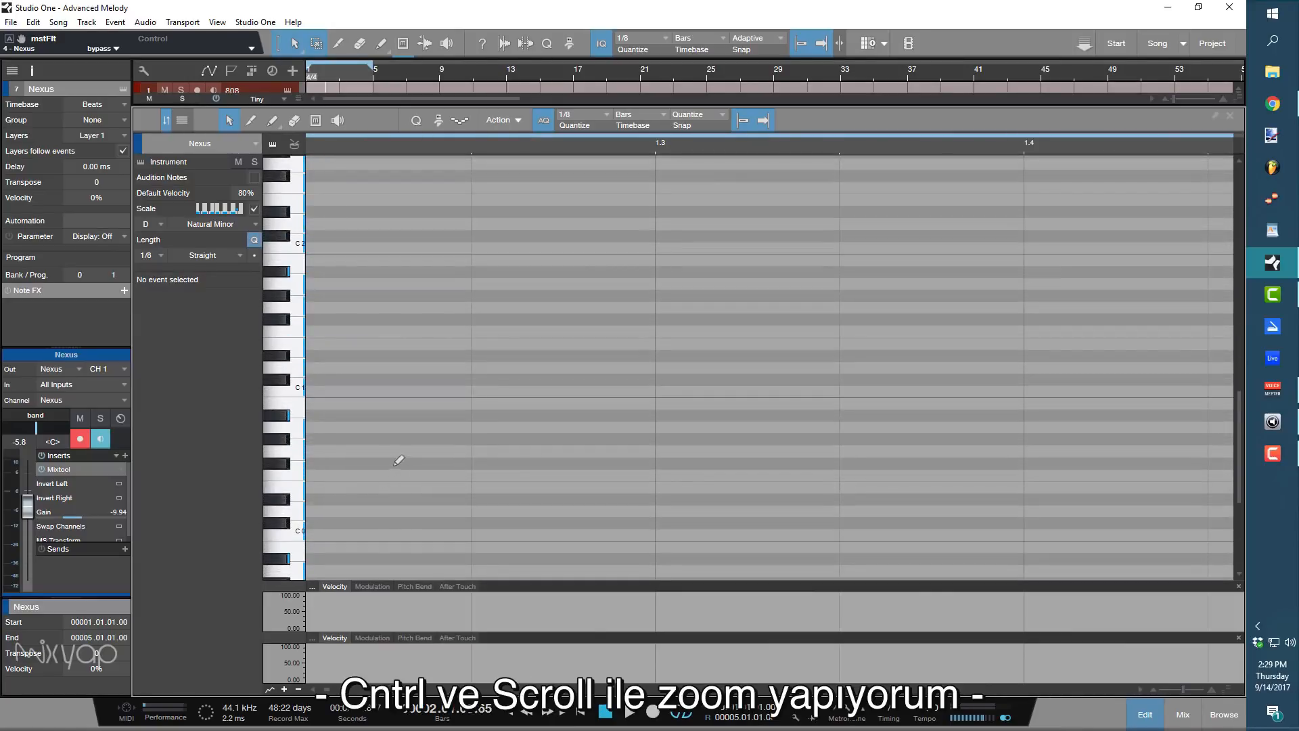
scroll(387, 447, "down", 4)
scroll(359, 406, "up", 4)
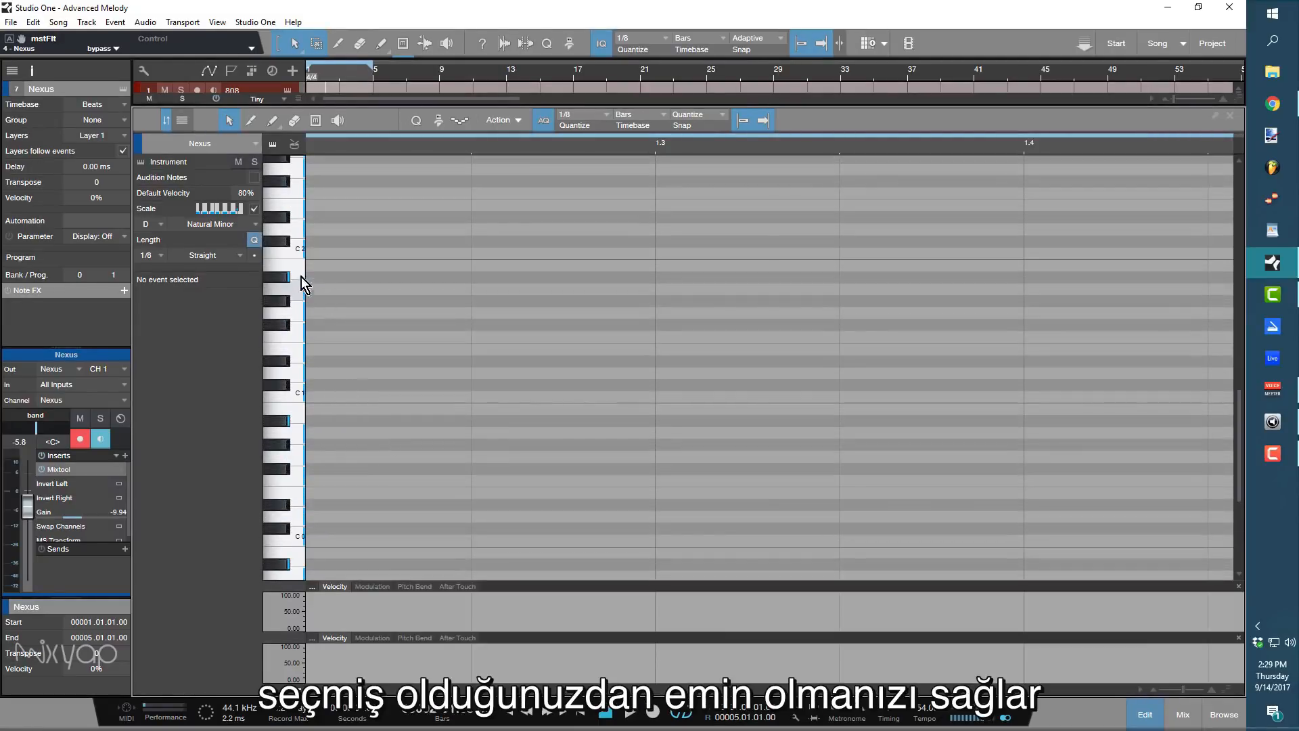
left_click(254, 209)
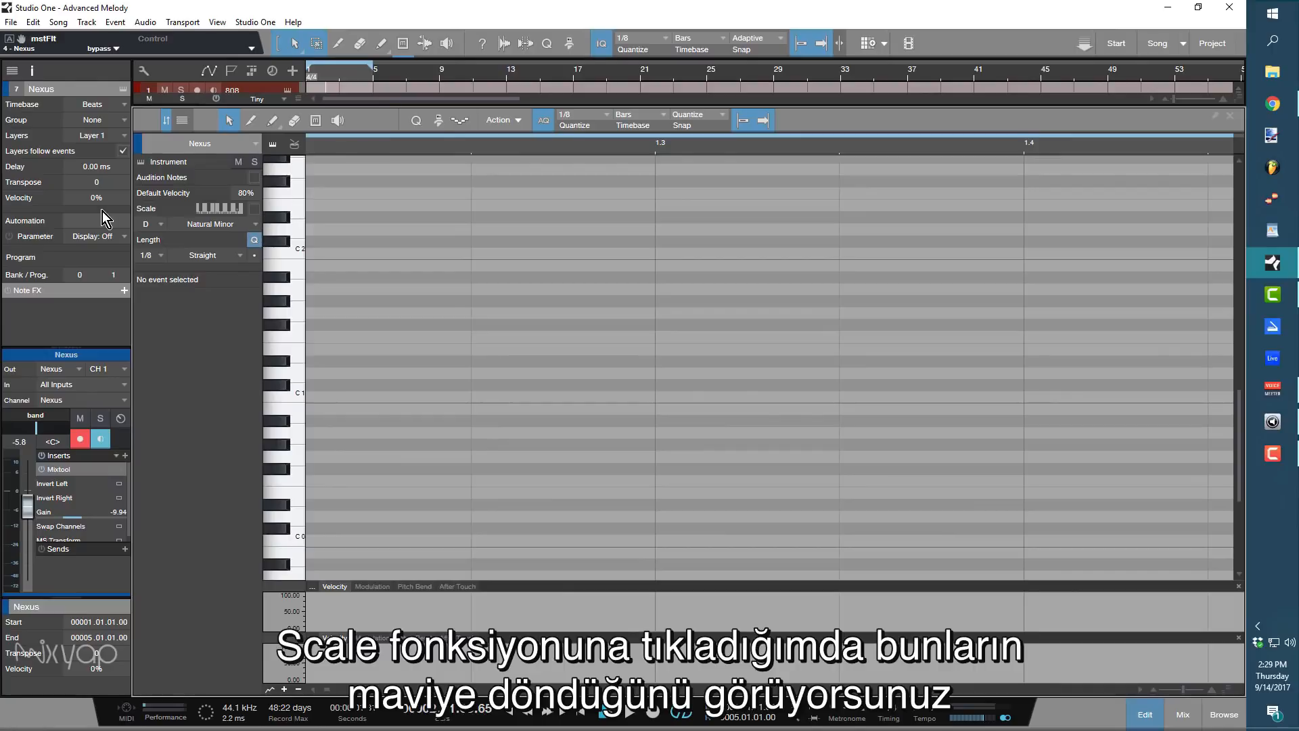
left_click(254, 212)
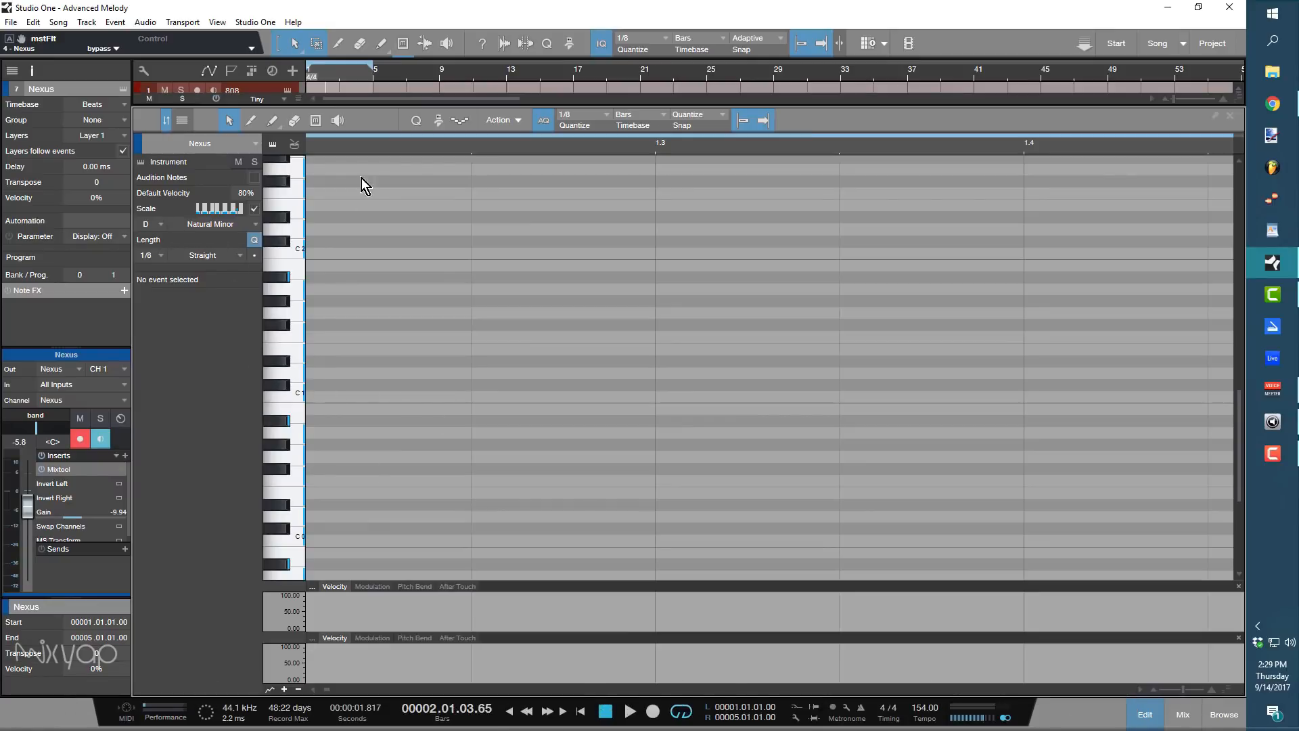
Draw a one-beat A#4 note at the start of bar 1 in the Nexus part.
left_click_drag(375, 145, 537, 143)
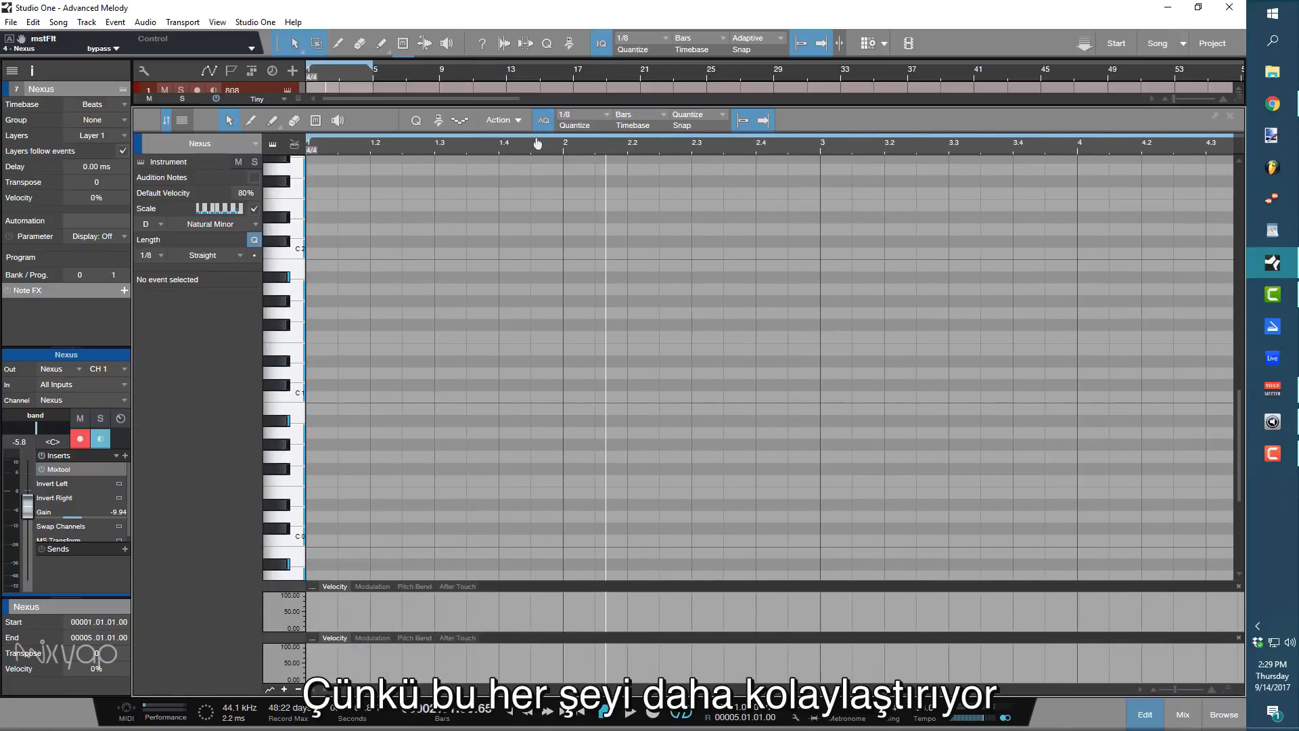
scroll(392, 387, "up", 10)
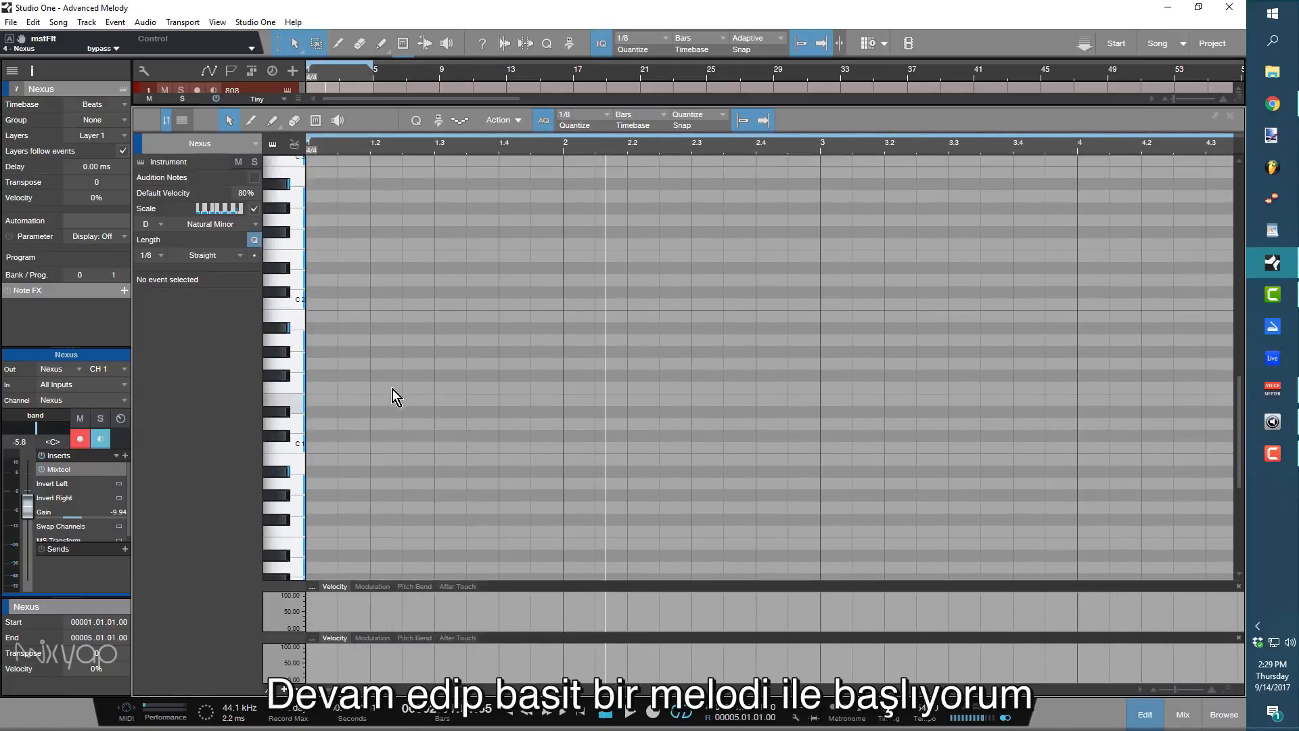
scroll(393, 388, "up", 5)
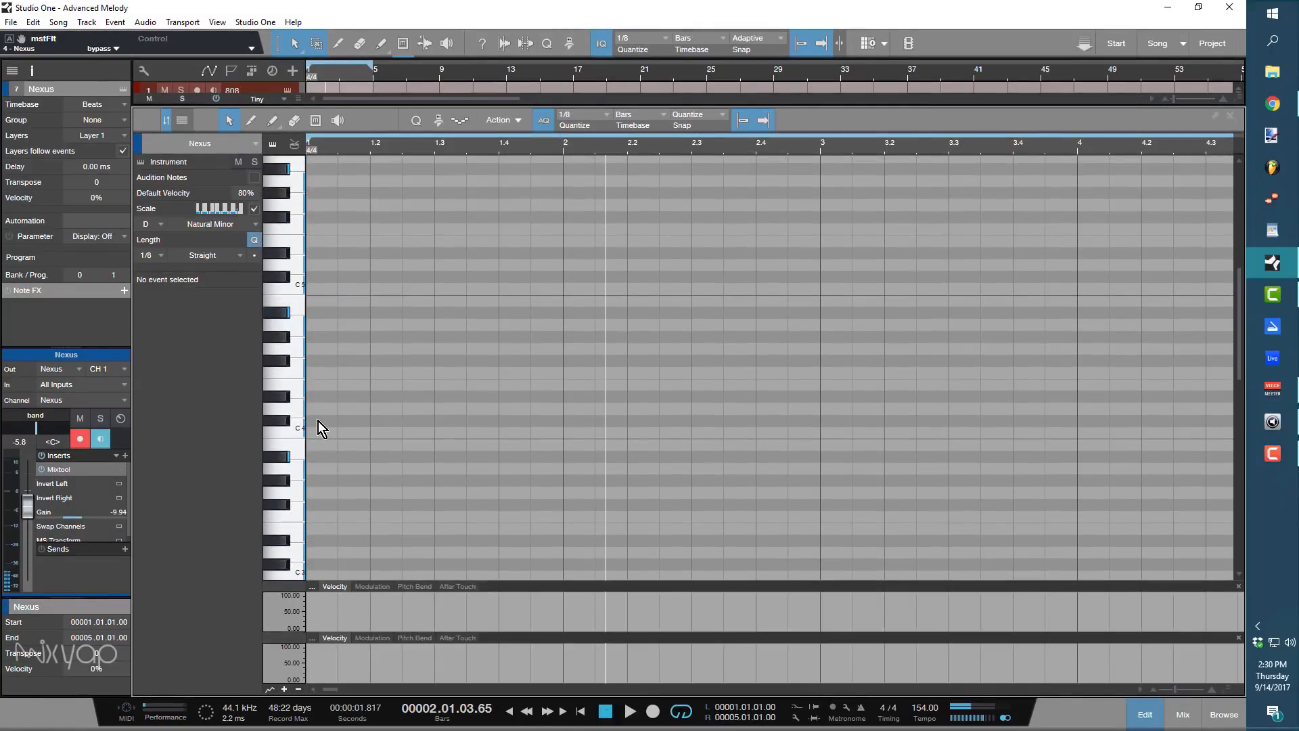
scroll(297, 416, "down", 3)
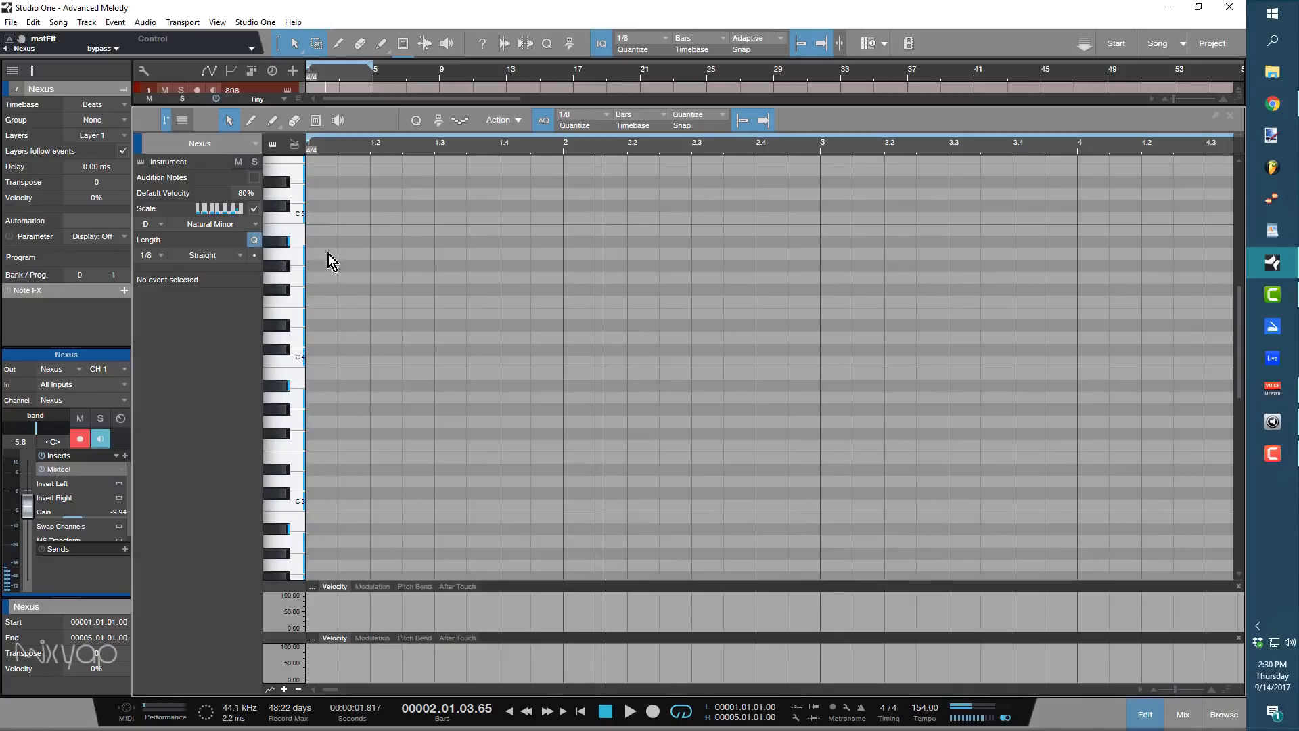
left_click_drag(320, 245, 369, 243)
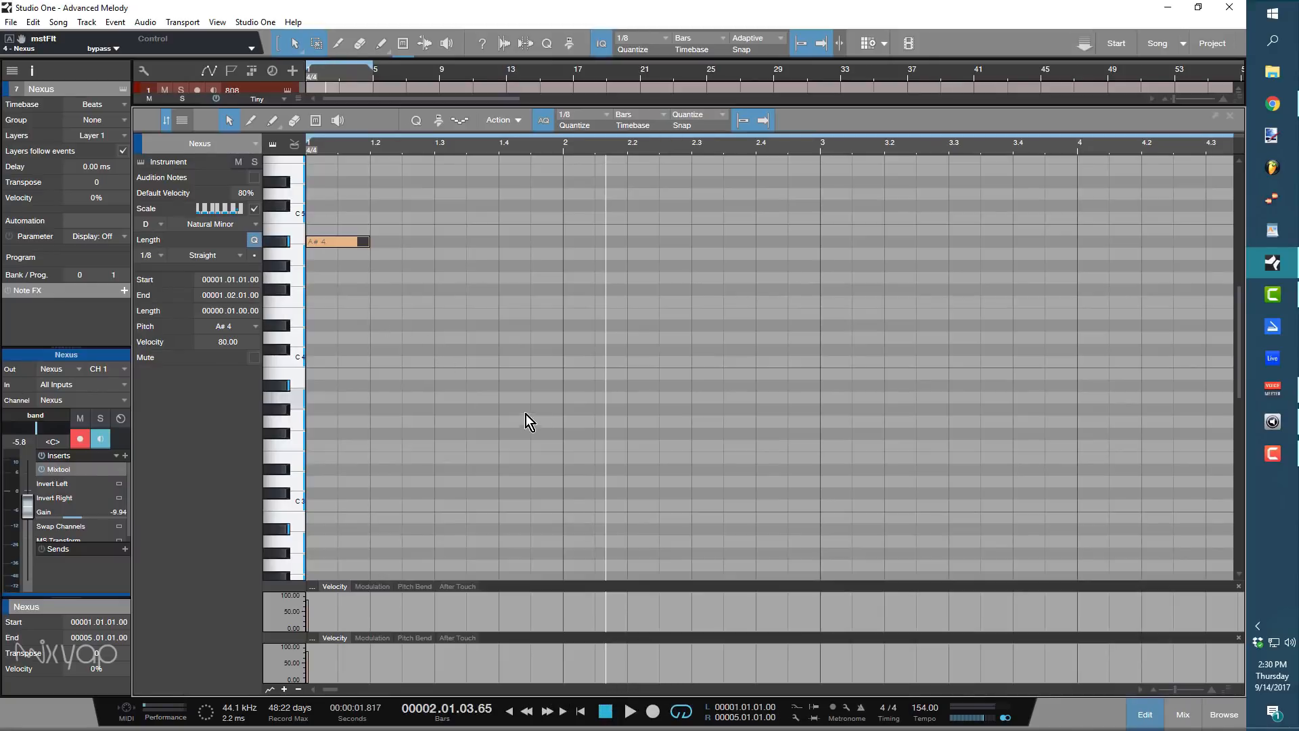
Duplicate the A#4 note seven times in a row to fill bars 1 and 2.
key("d")
key("d")
key("d")
key("d")
key("d")
key("d")
key("d")
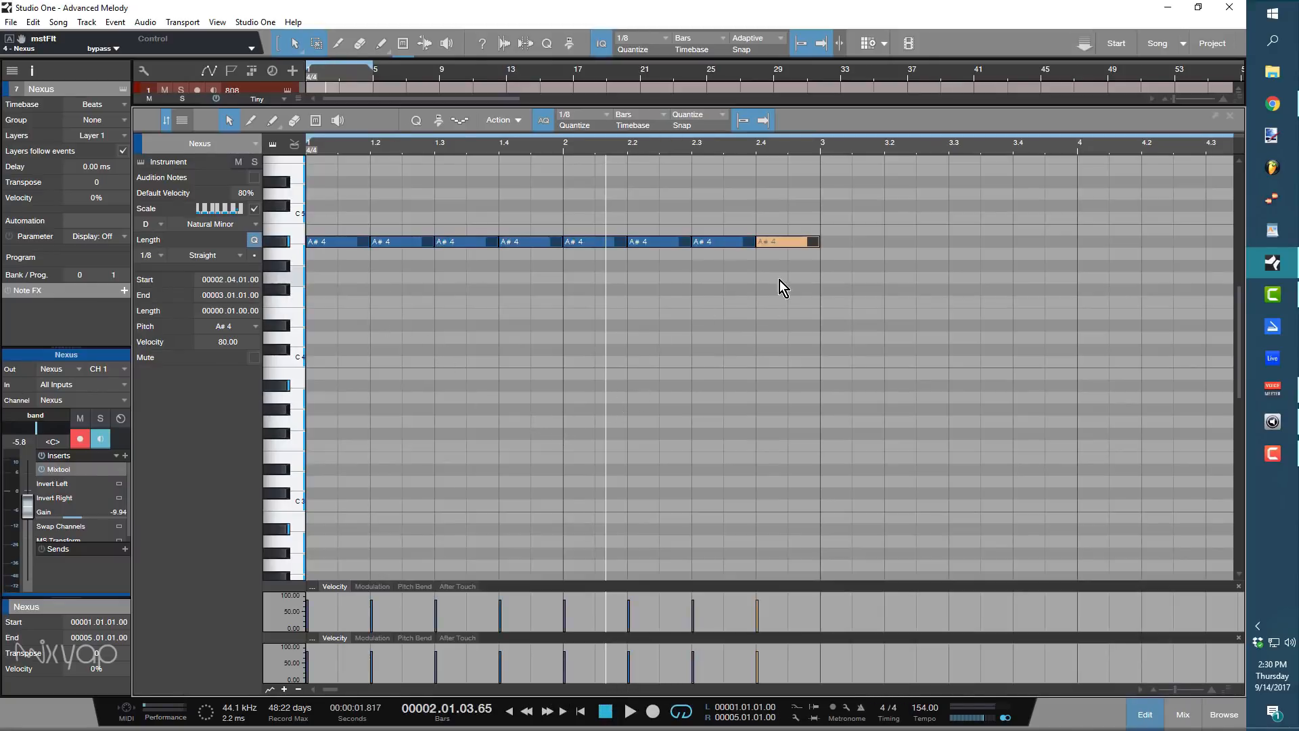
Lower the second note of bar 1 to G4 and the fourth to A4, and play the phrase from the start.
key("comma")
key("space")
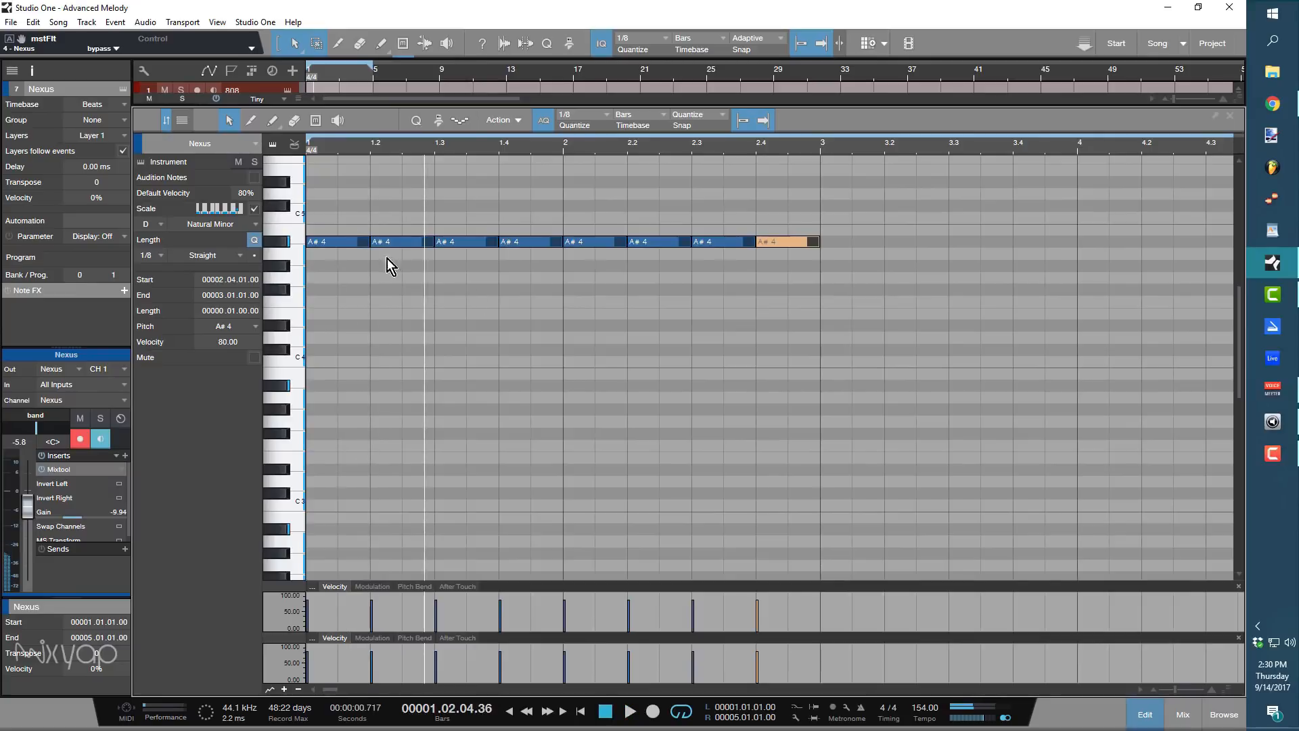
left_click_drag(401, 249, 505, 256)
key("space")
key("space")
key("space")
key("space")
key("space")
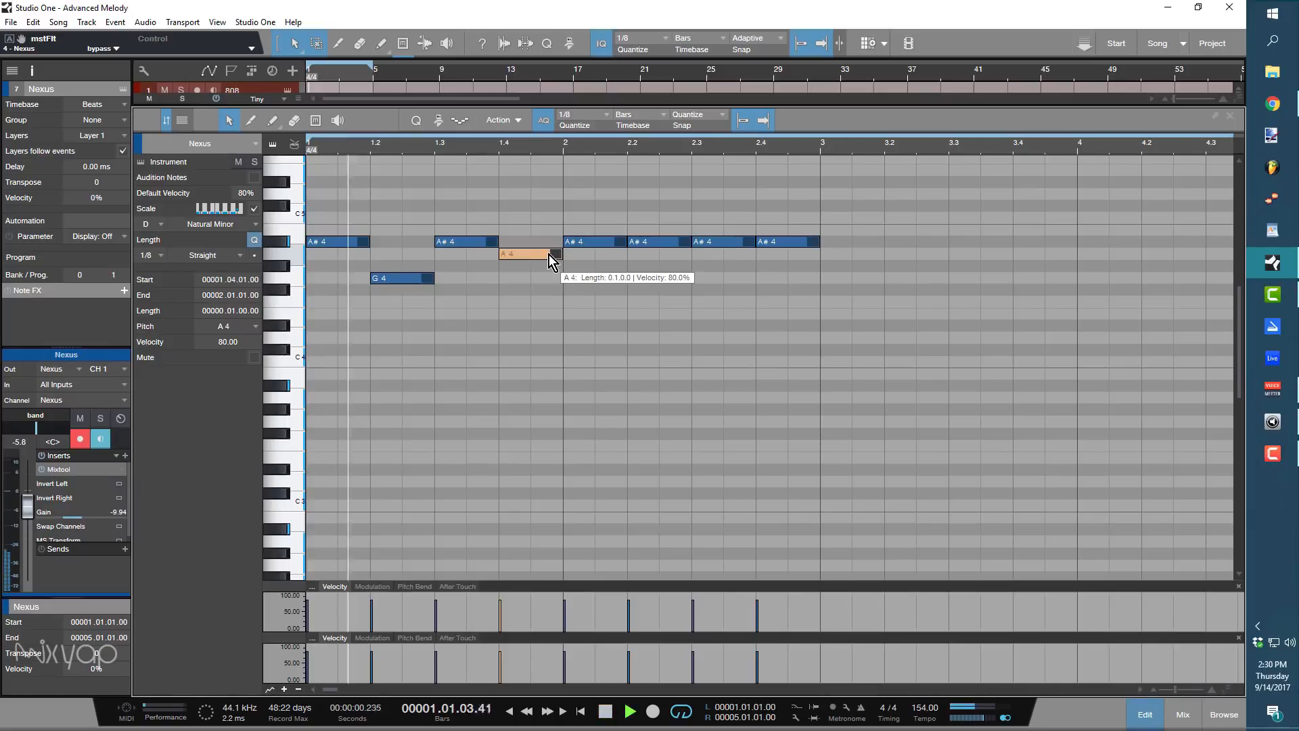
key("space")
key("comma")
key("space")
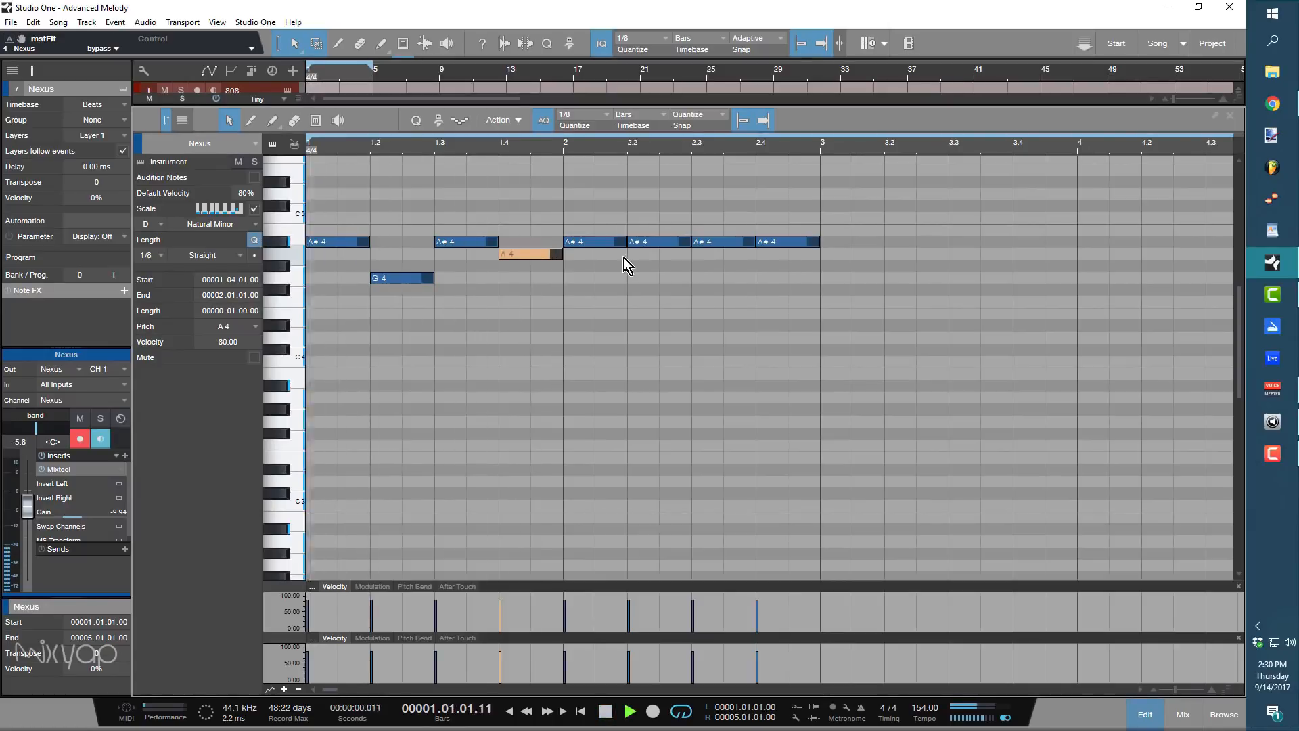
key("space")
Raise the second note of bar 1 to A4, lower the fourth to G4, and audition the change.
left_click_drag(398, 278, 399, 253)
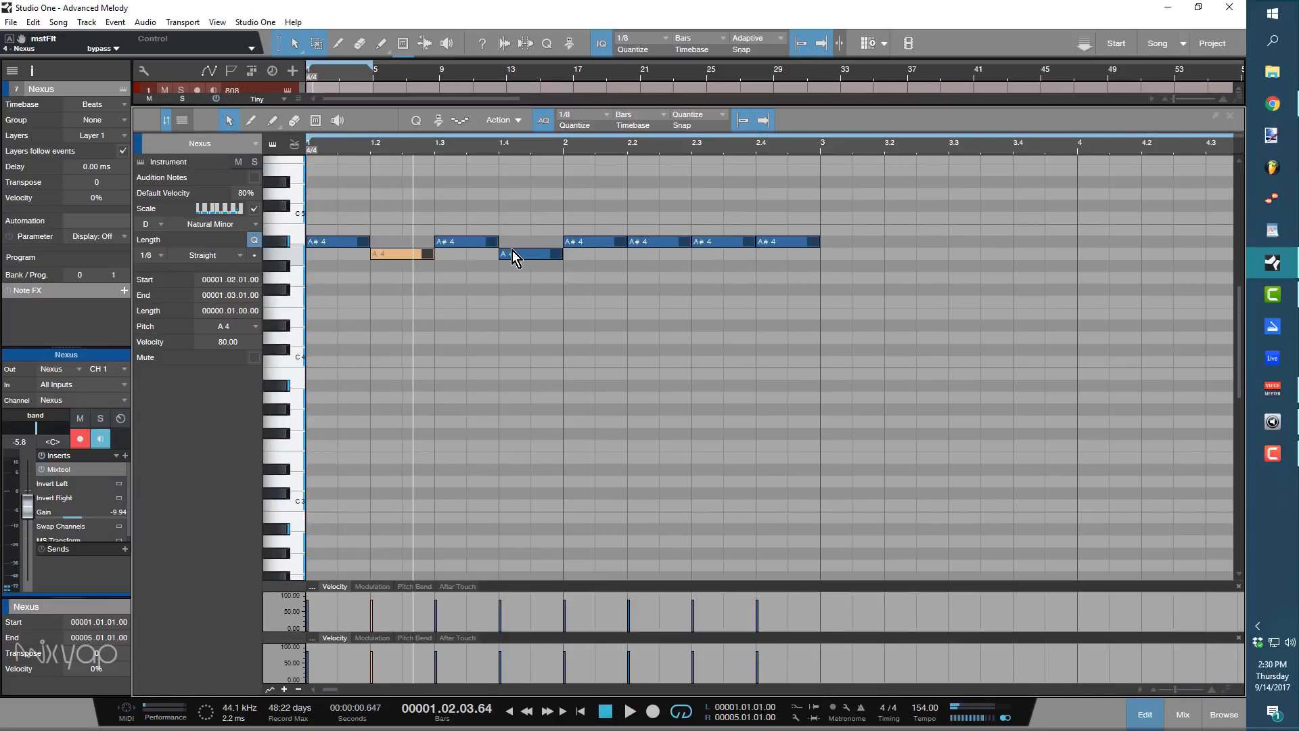
left_click_drag(516, 264, 534, 276)
key("space")
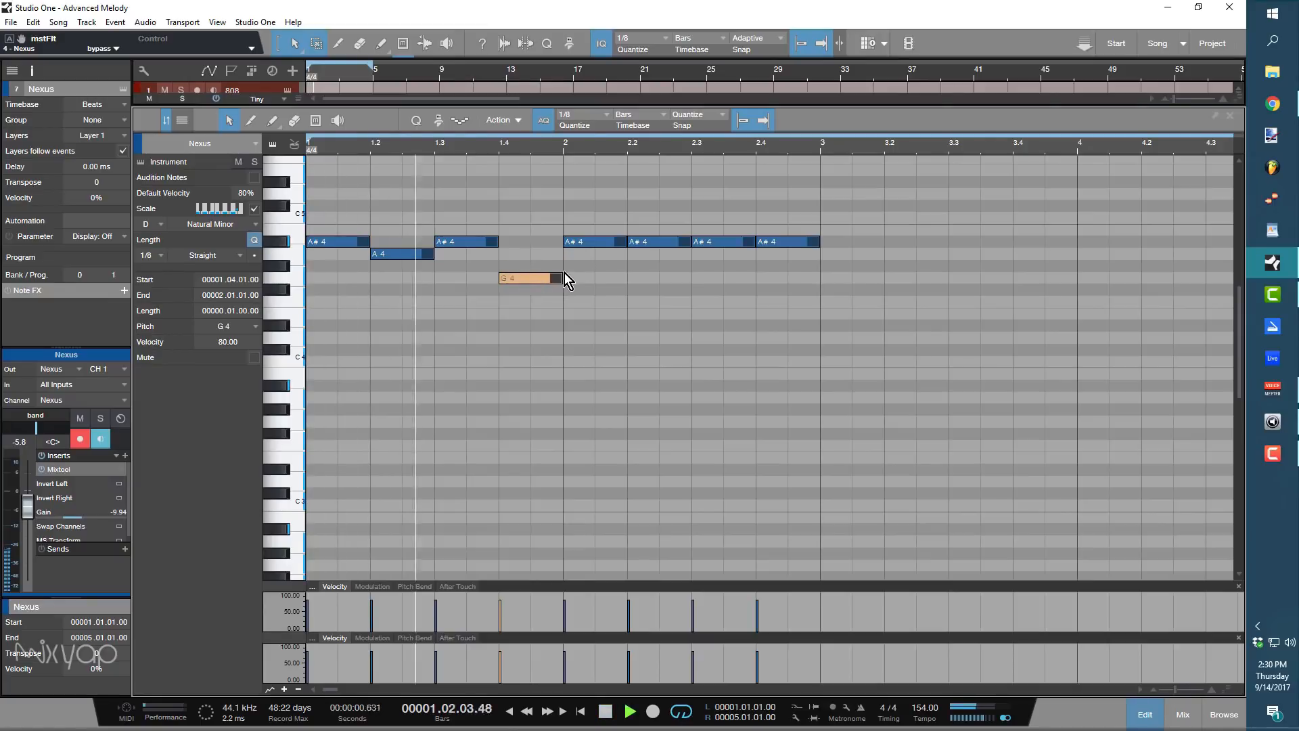
key("space")
Lower the third note of bar 1 to F4 and the fourth to E4, and audition the phrase.
left_click_drag(457, 247, 530, 310)
key("space")
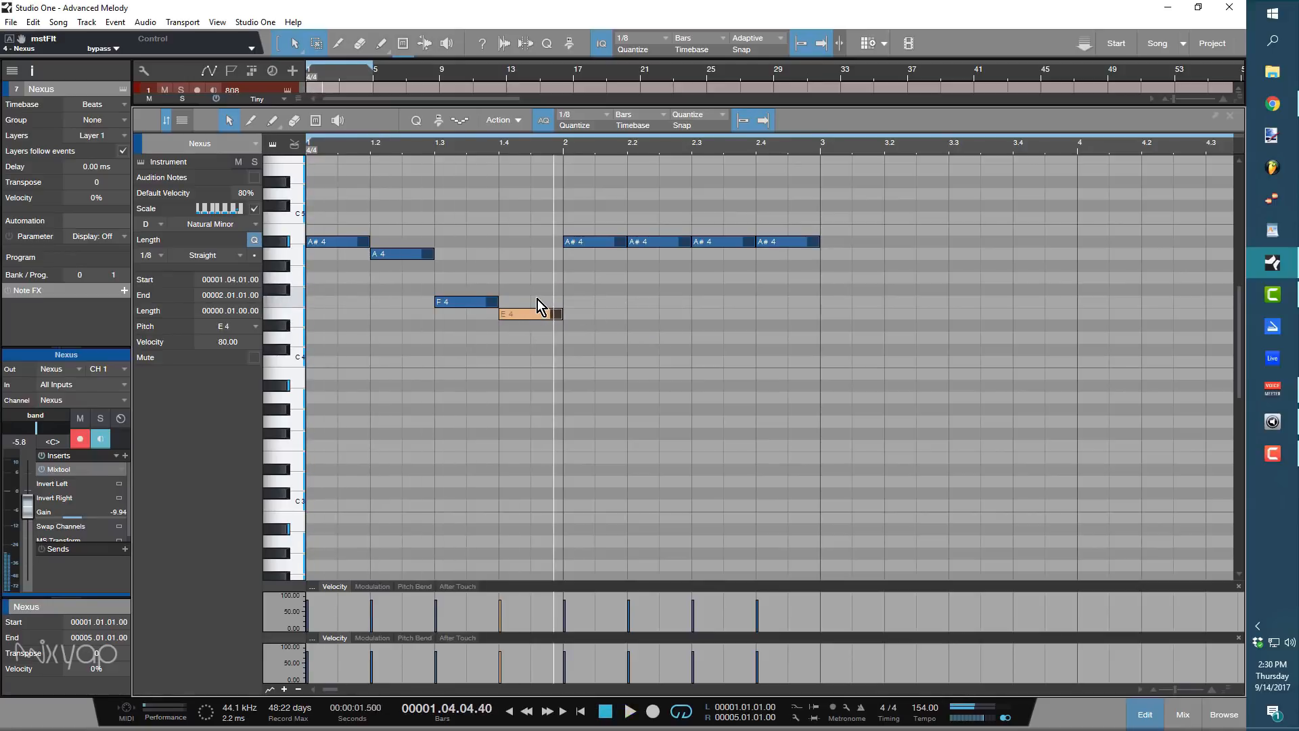
key("space")
key("space")
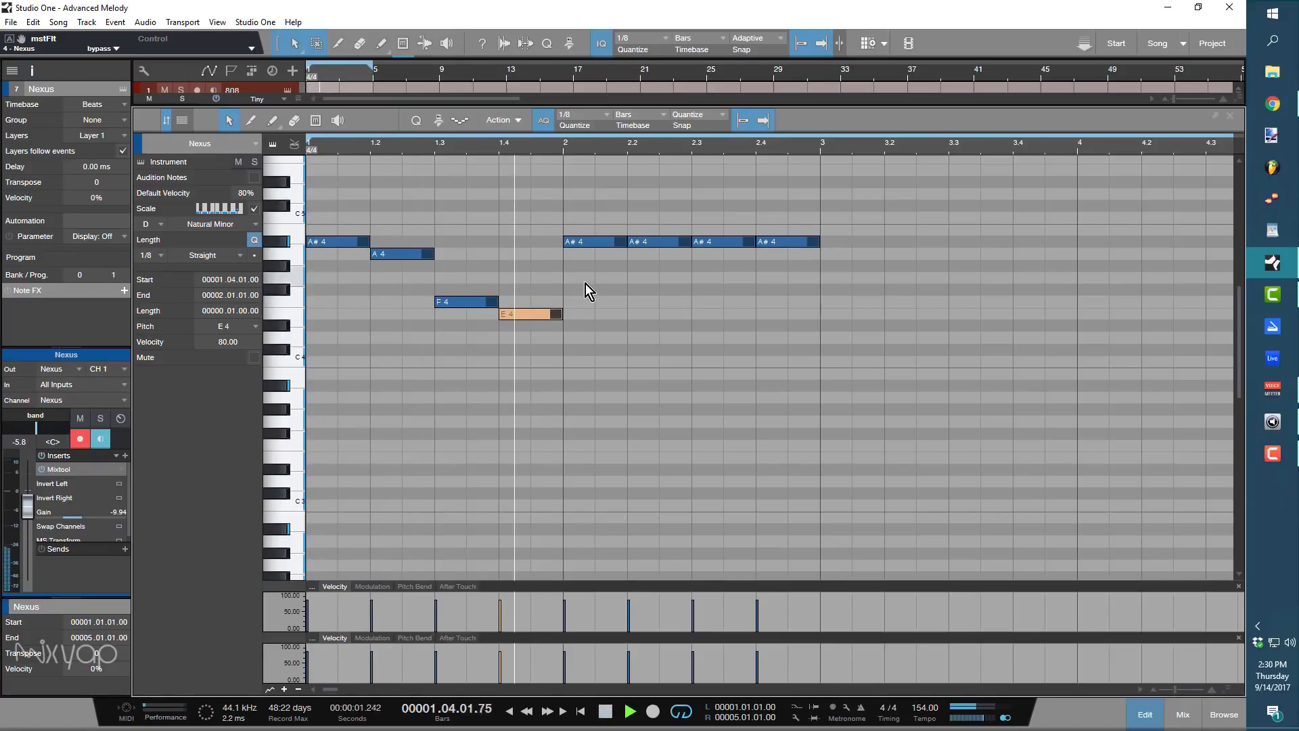
Lower bar 2's first note to A4, the third to F4 and the fourth to E4, and play the melody from the start.
left_click_drag(587, 245, 588, 253)
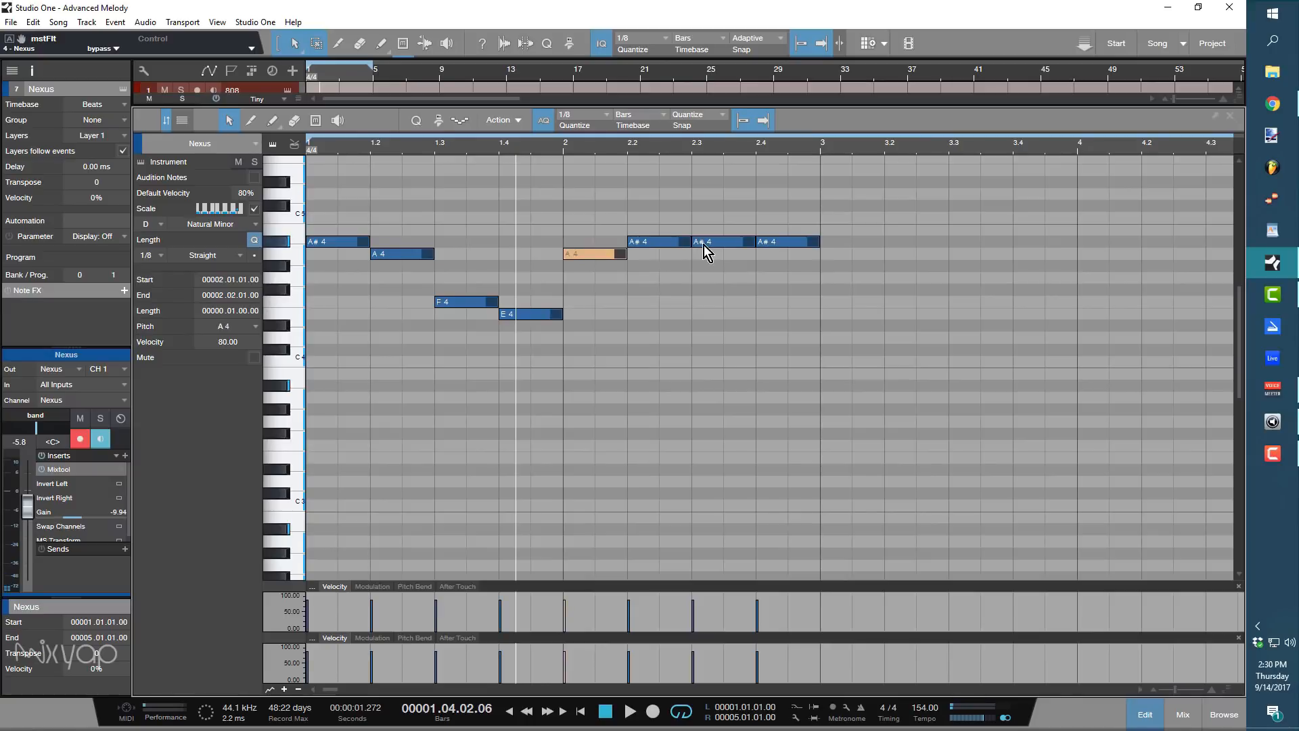
left_click_drag(704, 245, 709, 297)
left_click_drag(785, 248, 785, 311)
key("comma")
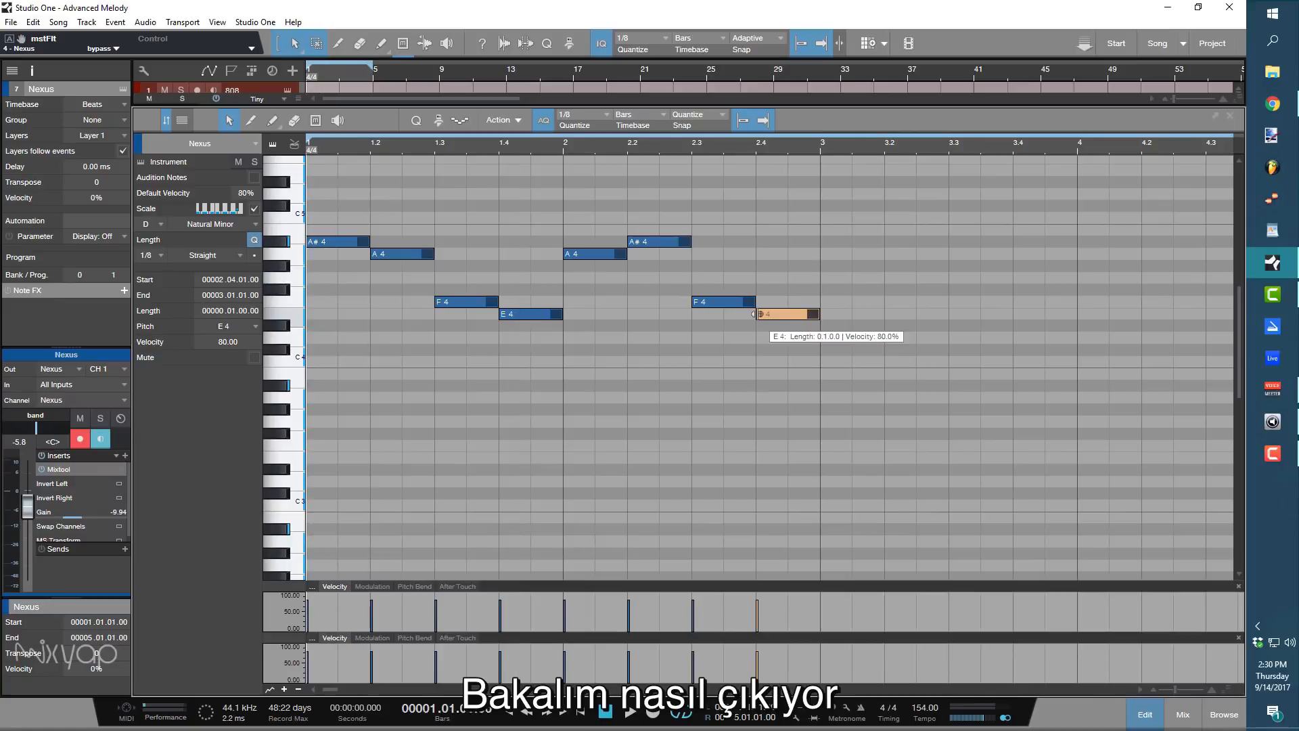
key("space")
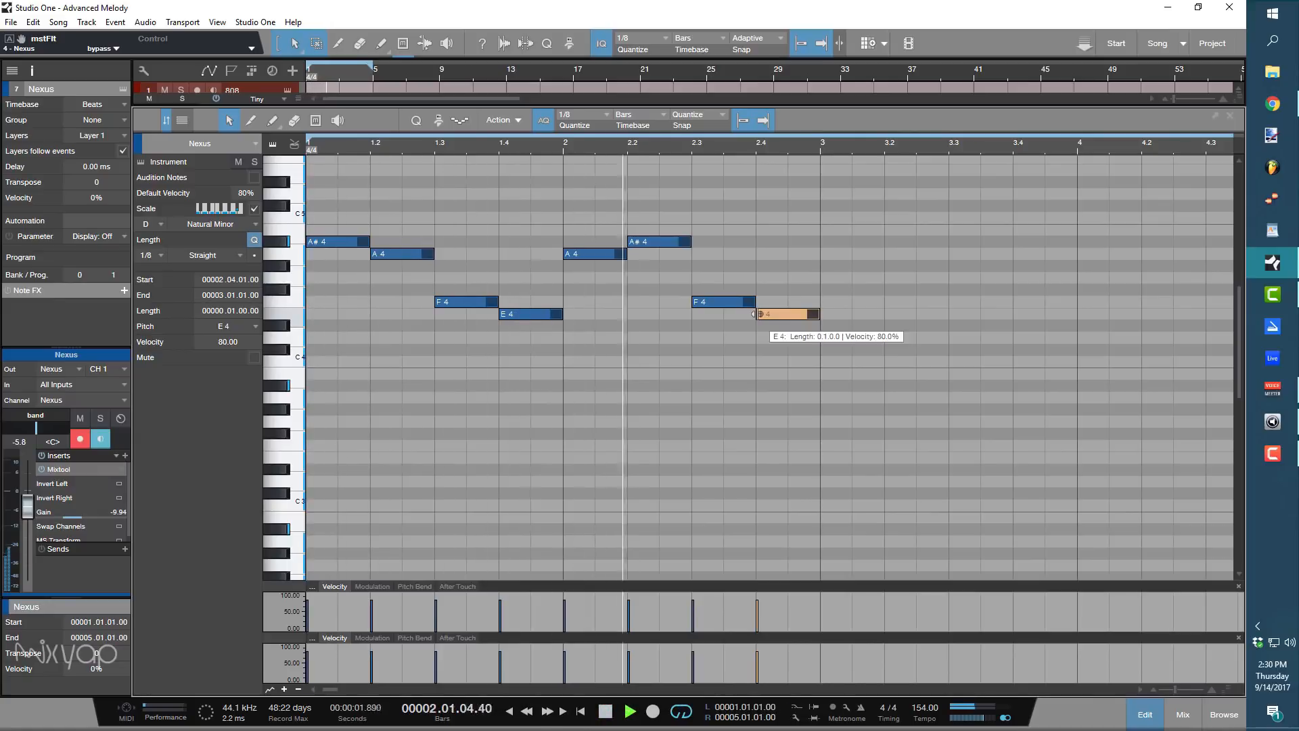
key("space")
key("comma")
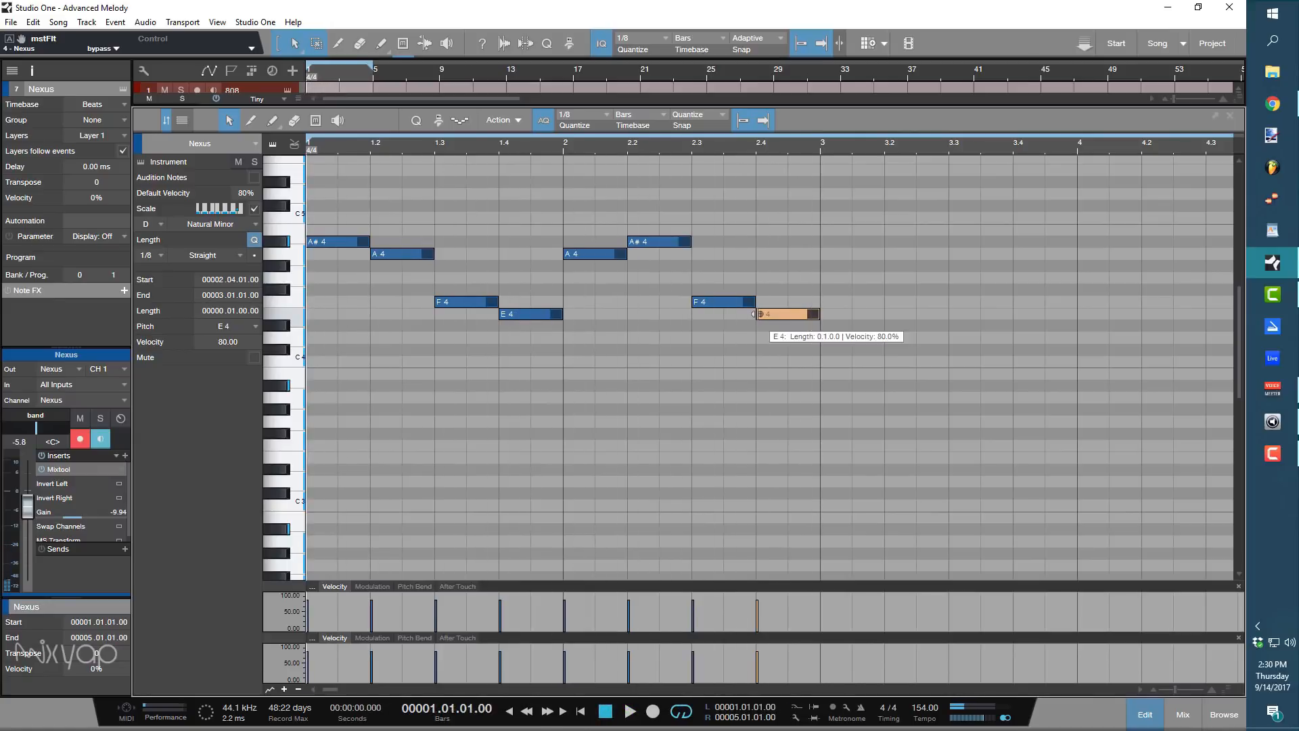
left_click(741, 330)
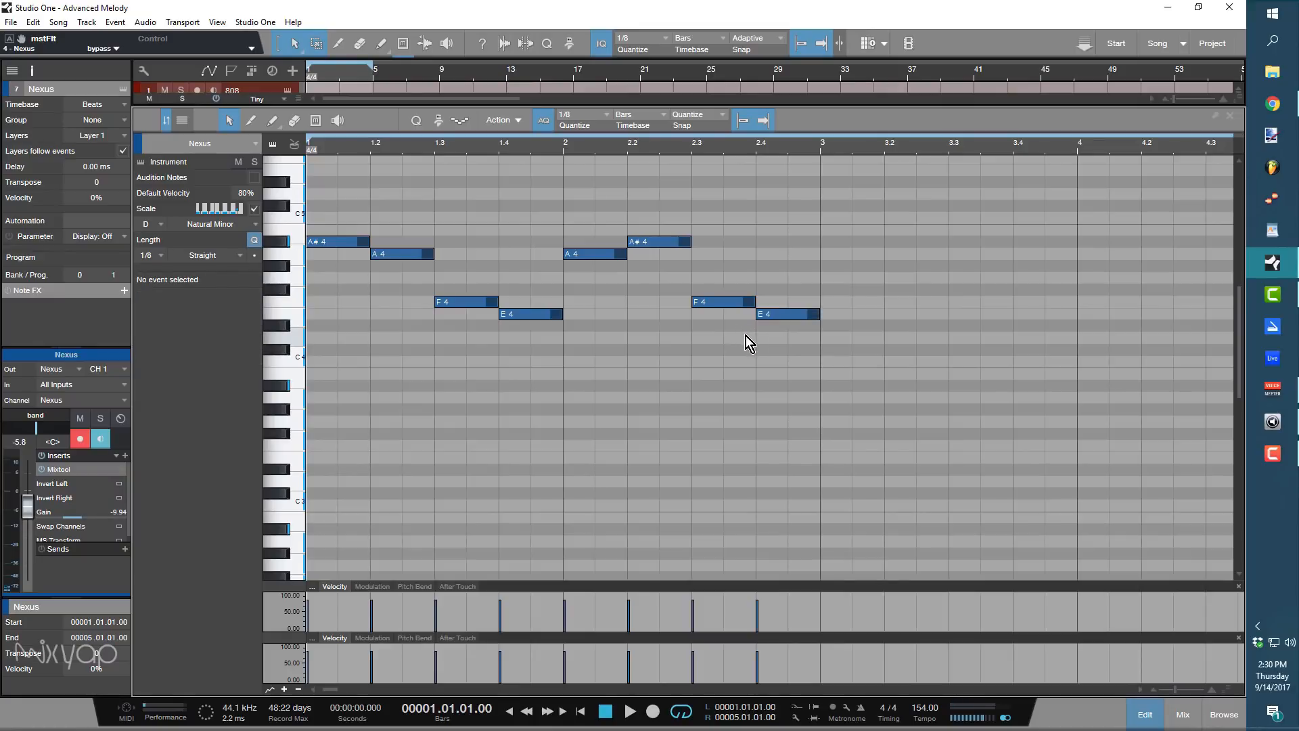
key("space")
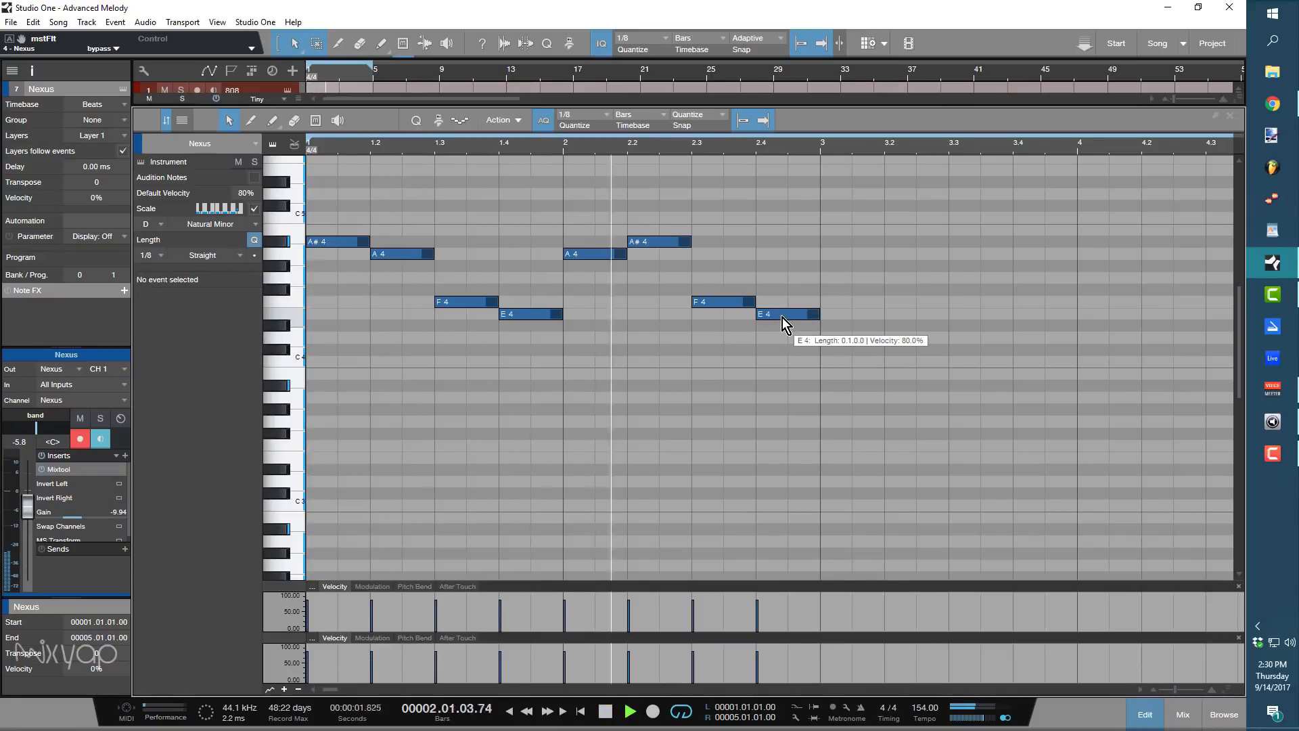
key("space")
Duplicate the whole two-bar melody into bars 3 and 4 and play the four-bar loop.
left_click_drag(801, 344, 303, 215)
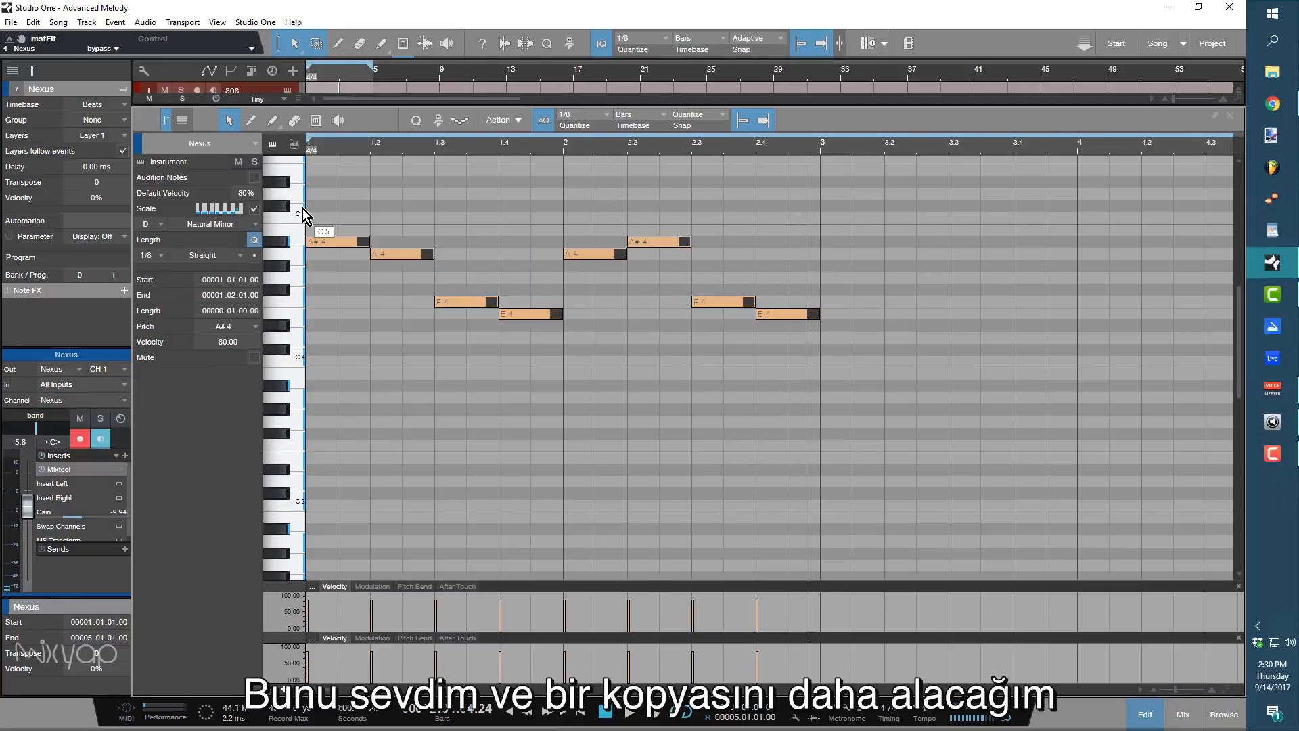
key("d")
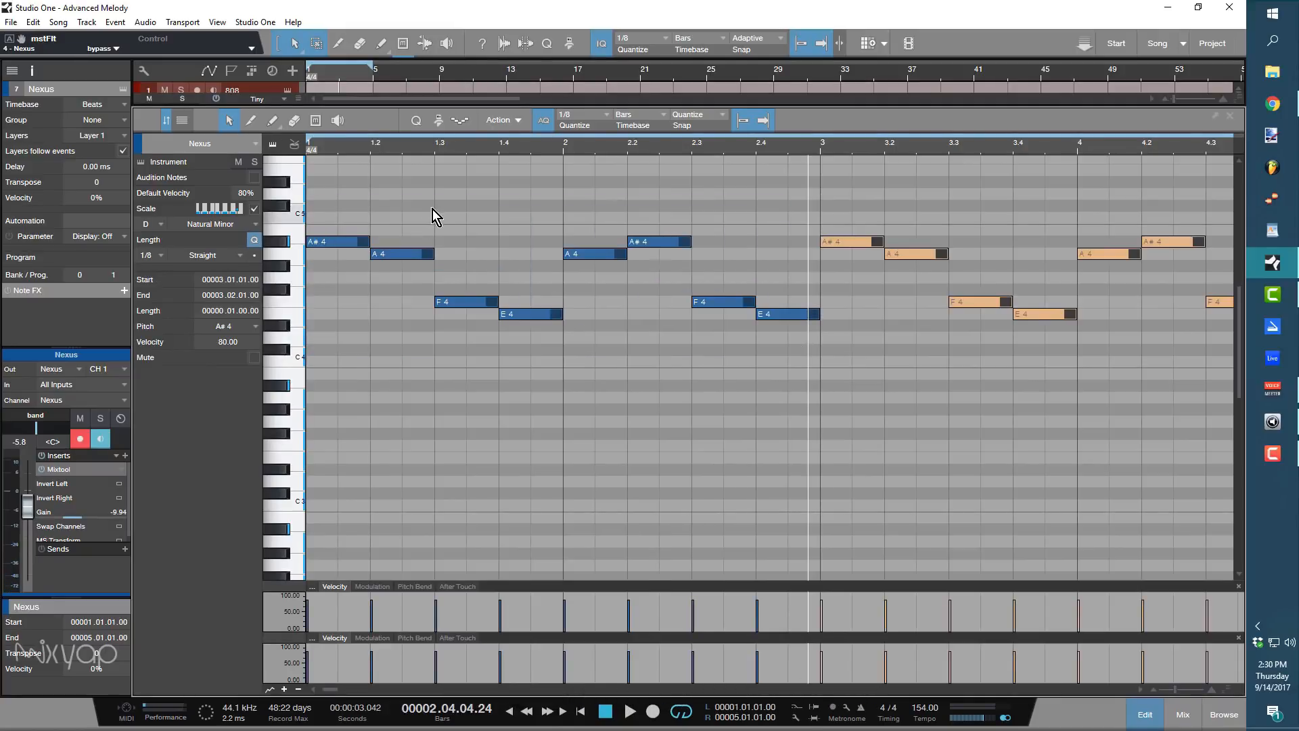
key("comma")
key("space")
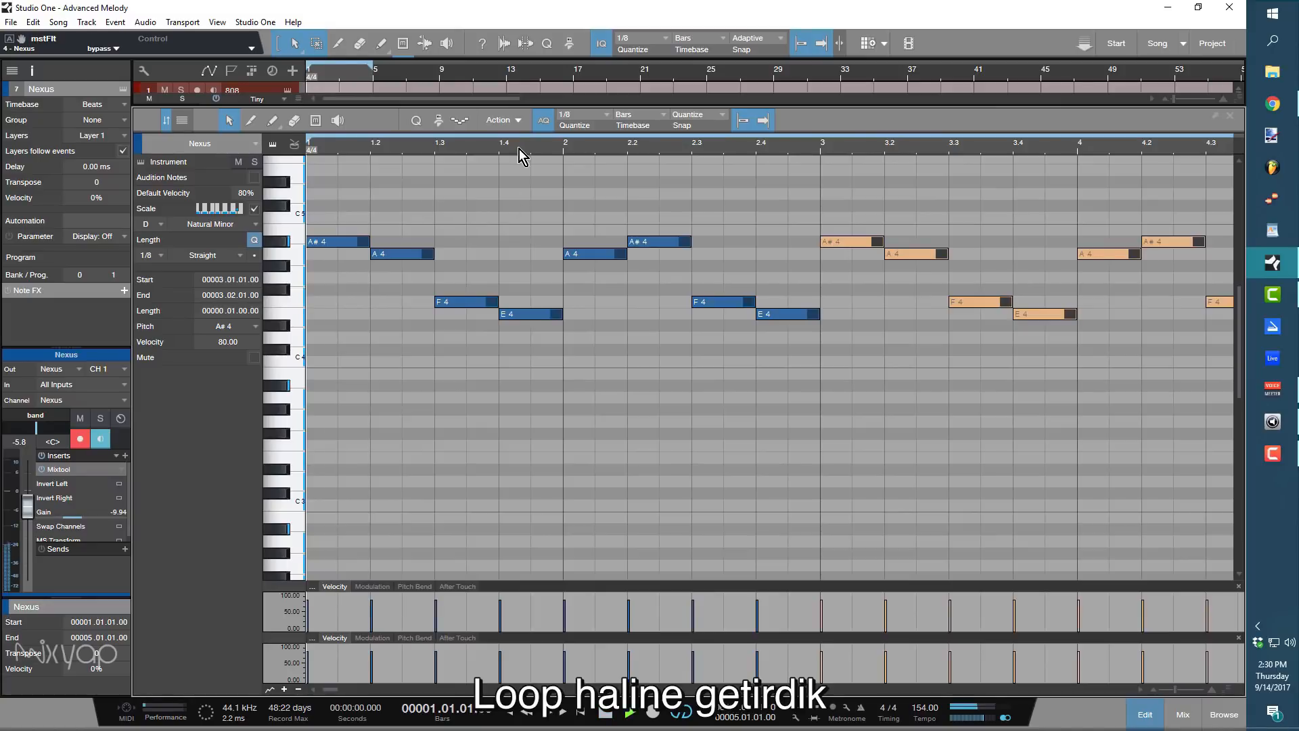
scroll(516, 149, "up", 5)
scroll(514, 150, "down", 6)
scroll(517, 147, "down", 2)
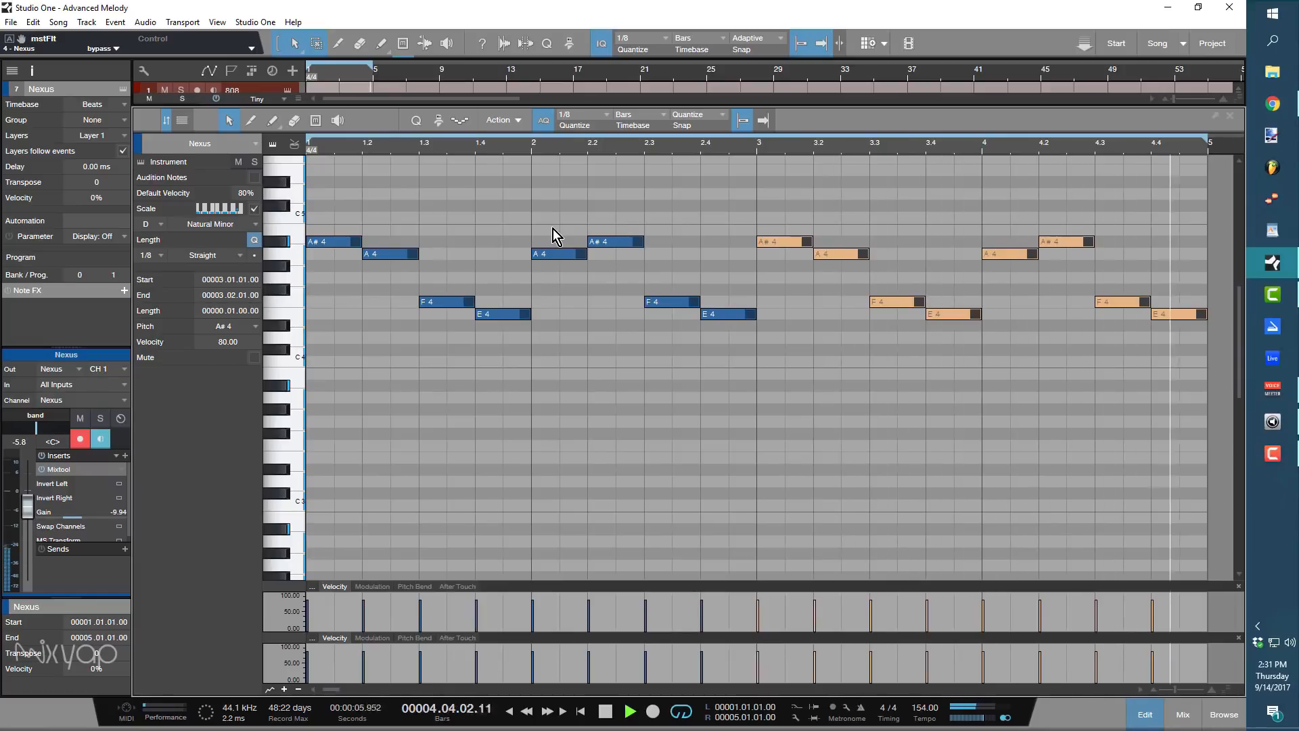
key("space")
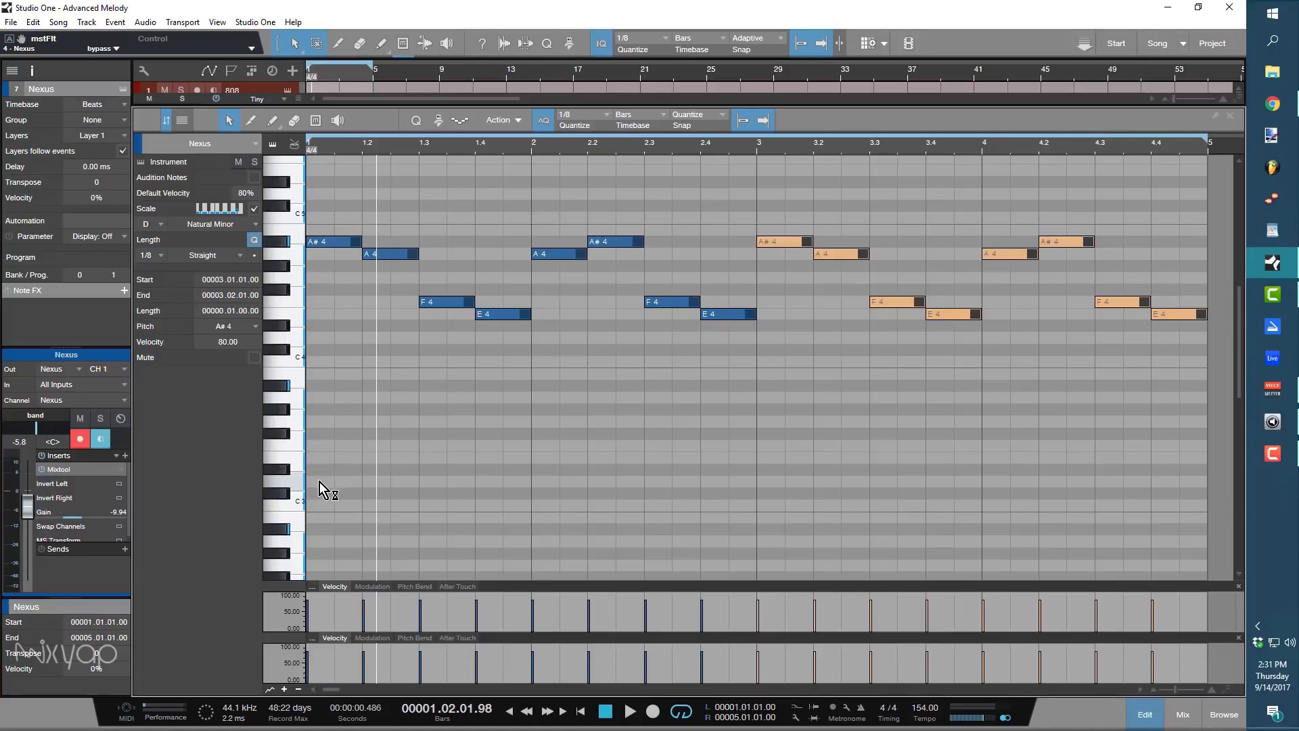
Build a two-bar D minor chord under bars 1 and 2 from a D3 note copied to F3 and A3, and audition it.
left_click_drag(319, 482, 757, 475)
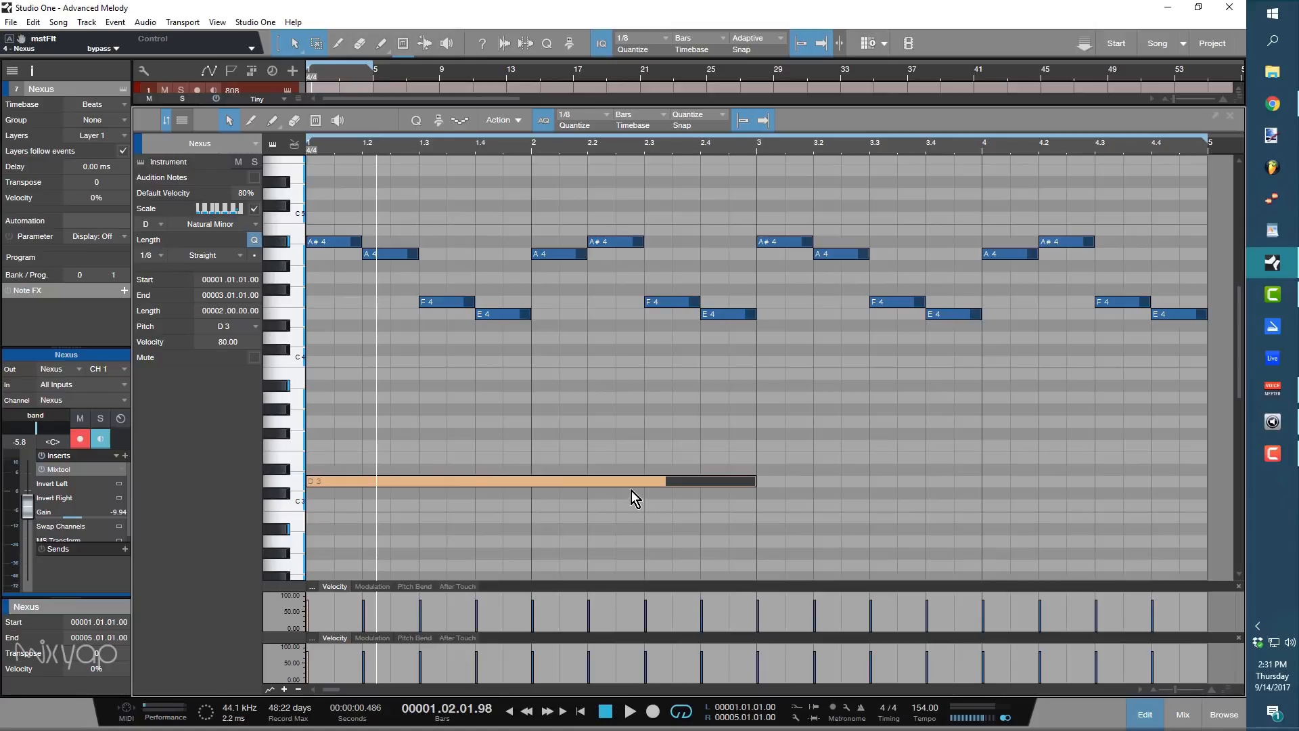
left_click_drag(631, 485, 618, 402, "alt")
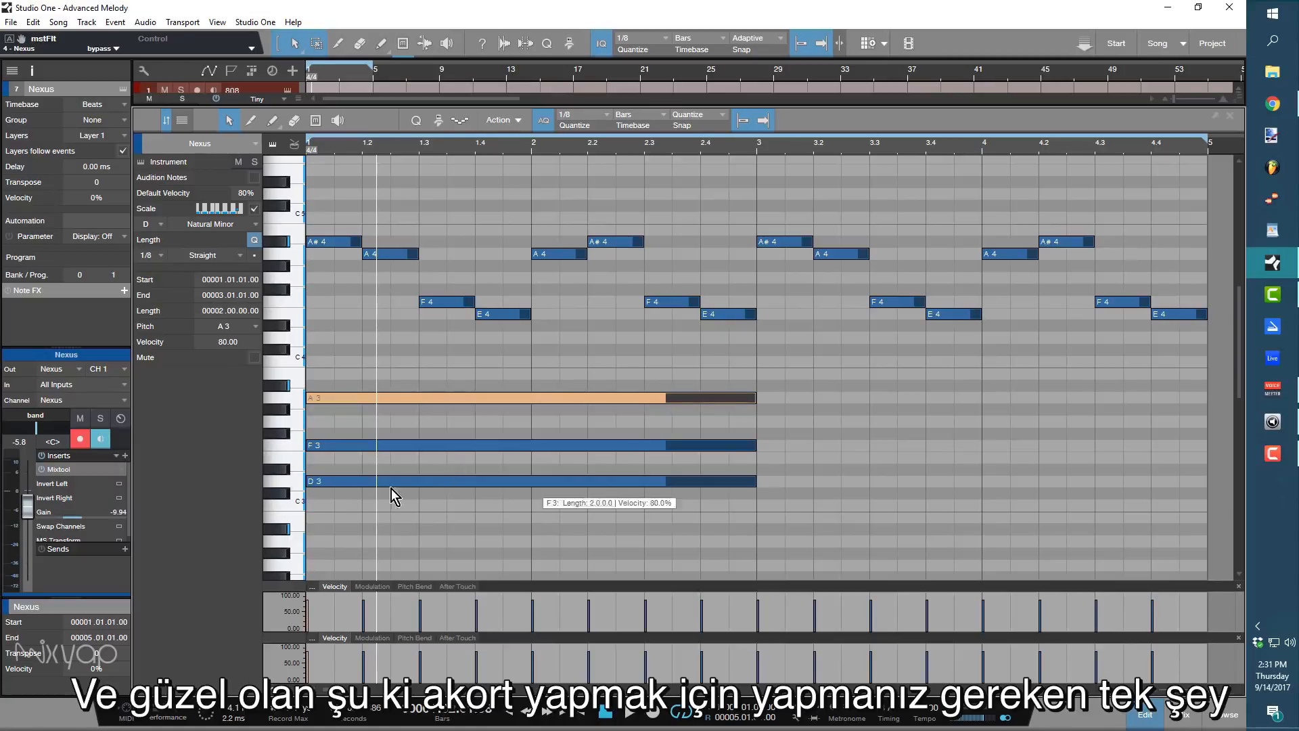
left_click(296, 484)
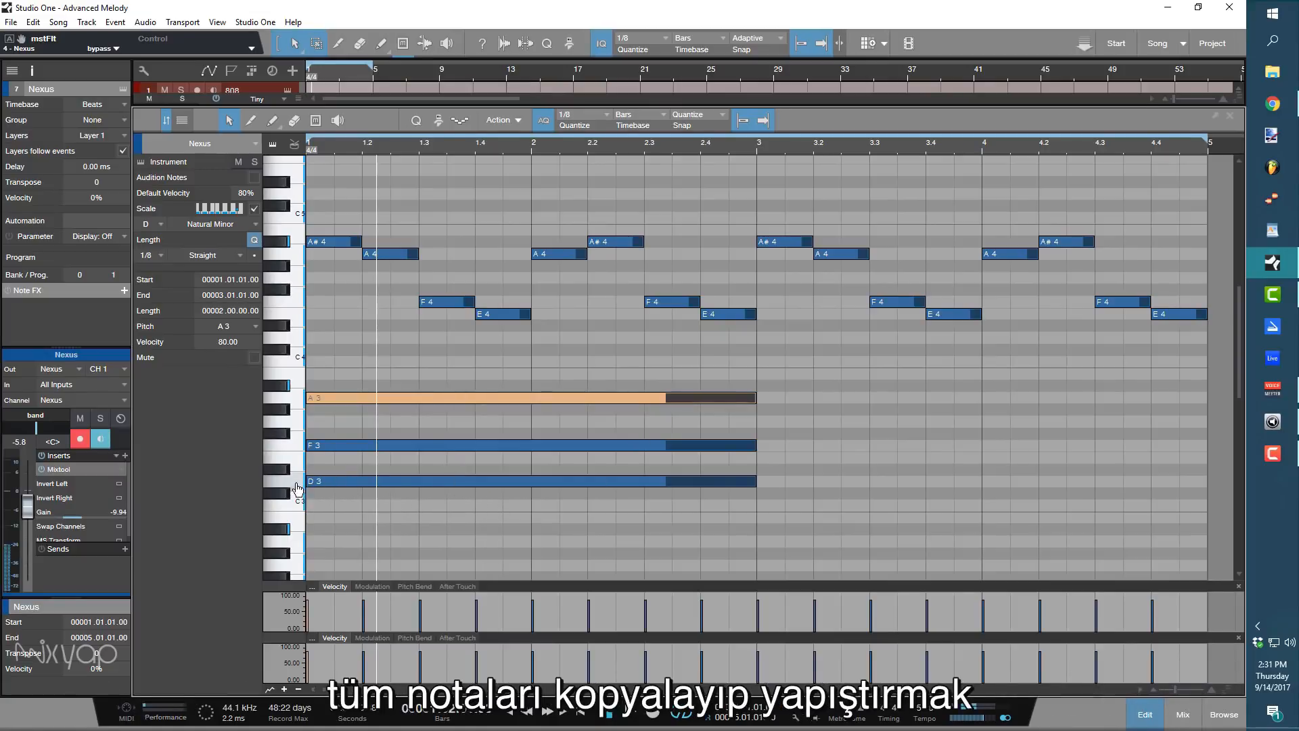
left_click(299, 440)
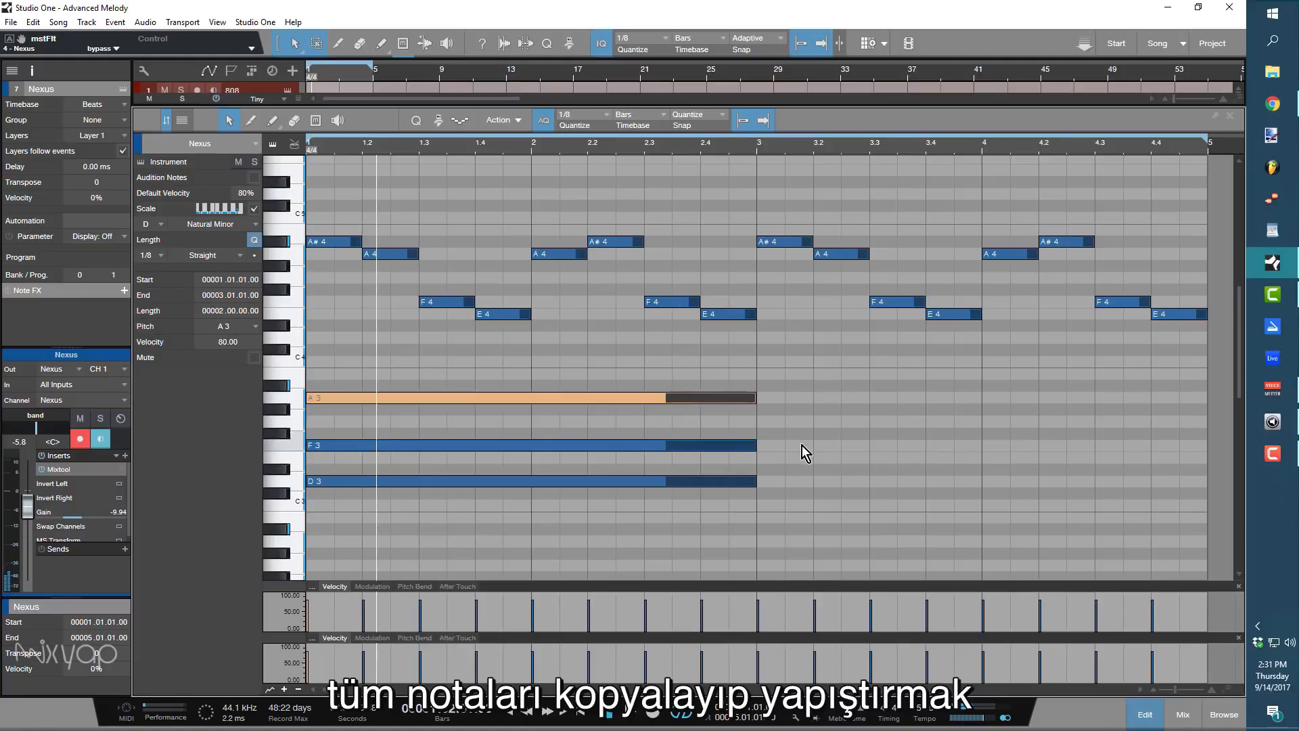
key("space")
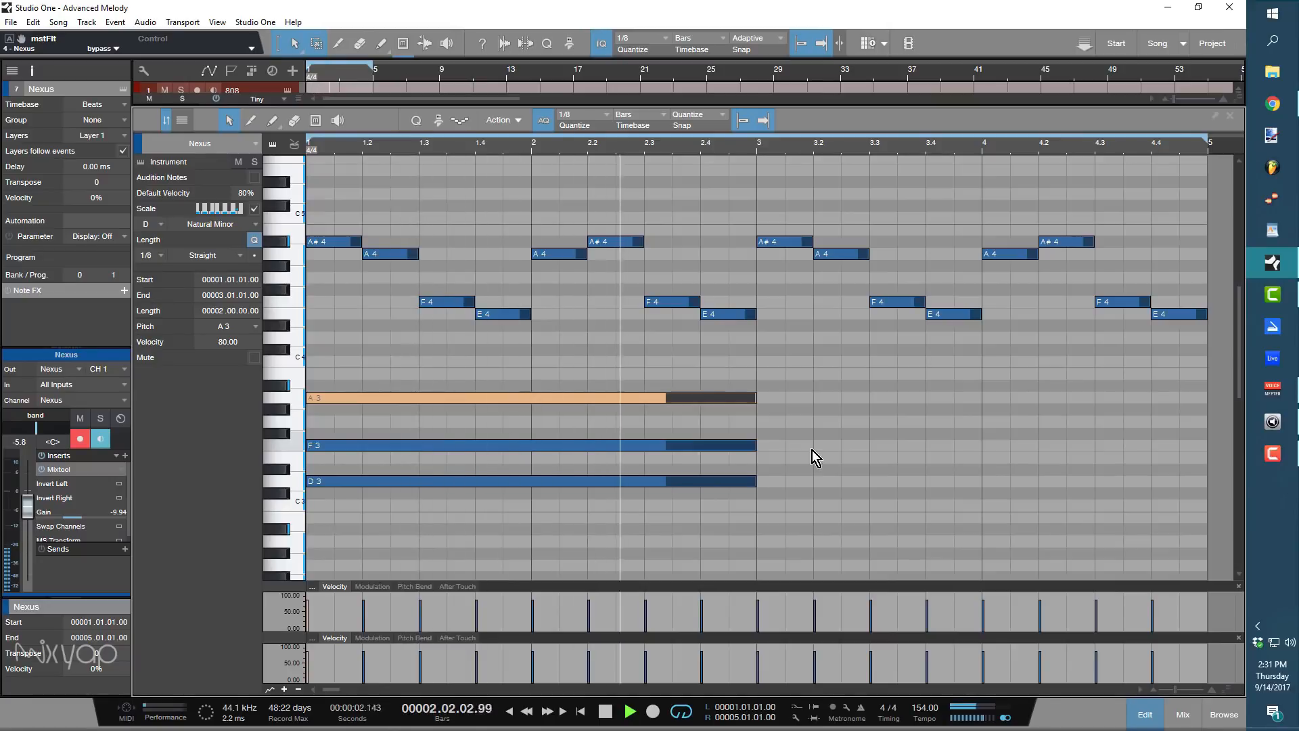
key("space")
Duplicate the D3, F3 and A3 chord into bars 3 and 4 and play the result.
left_click_drag(729, 523, 327, 417)
key("ctrl+d")
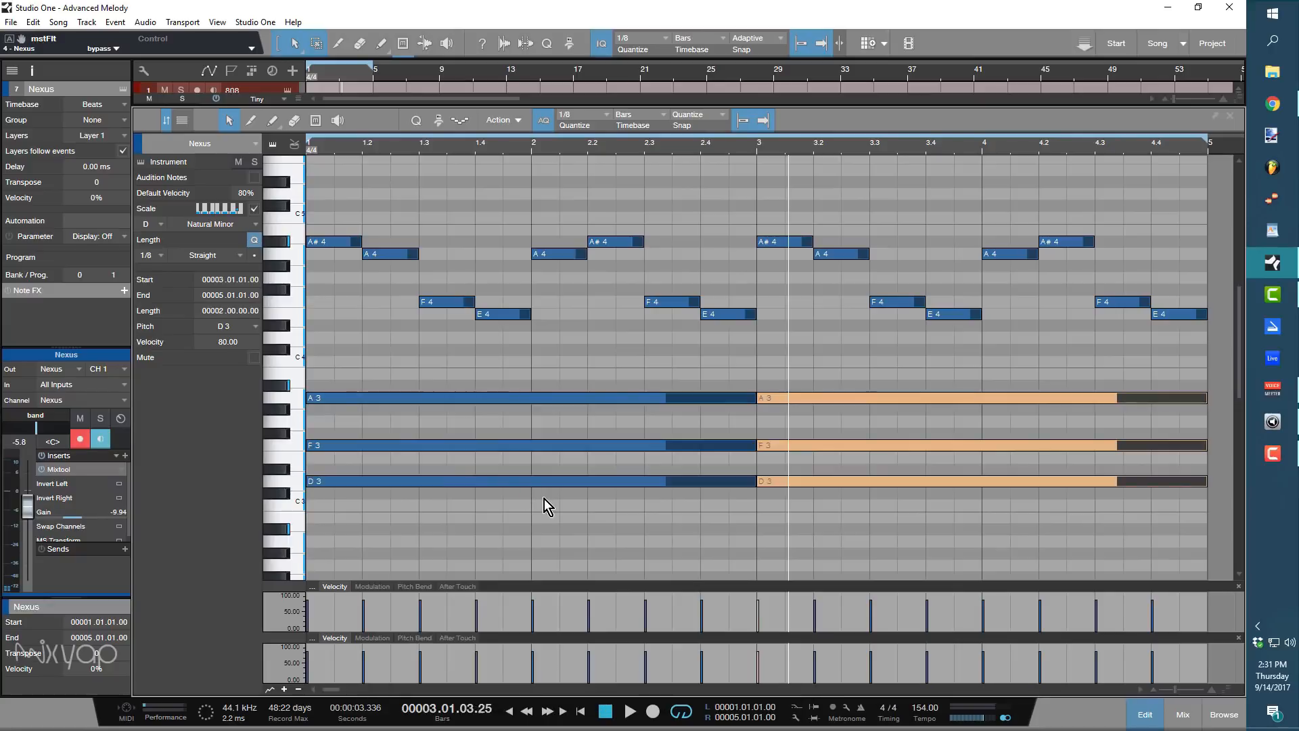
key("space")
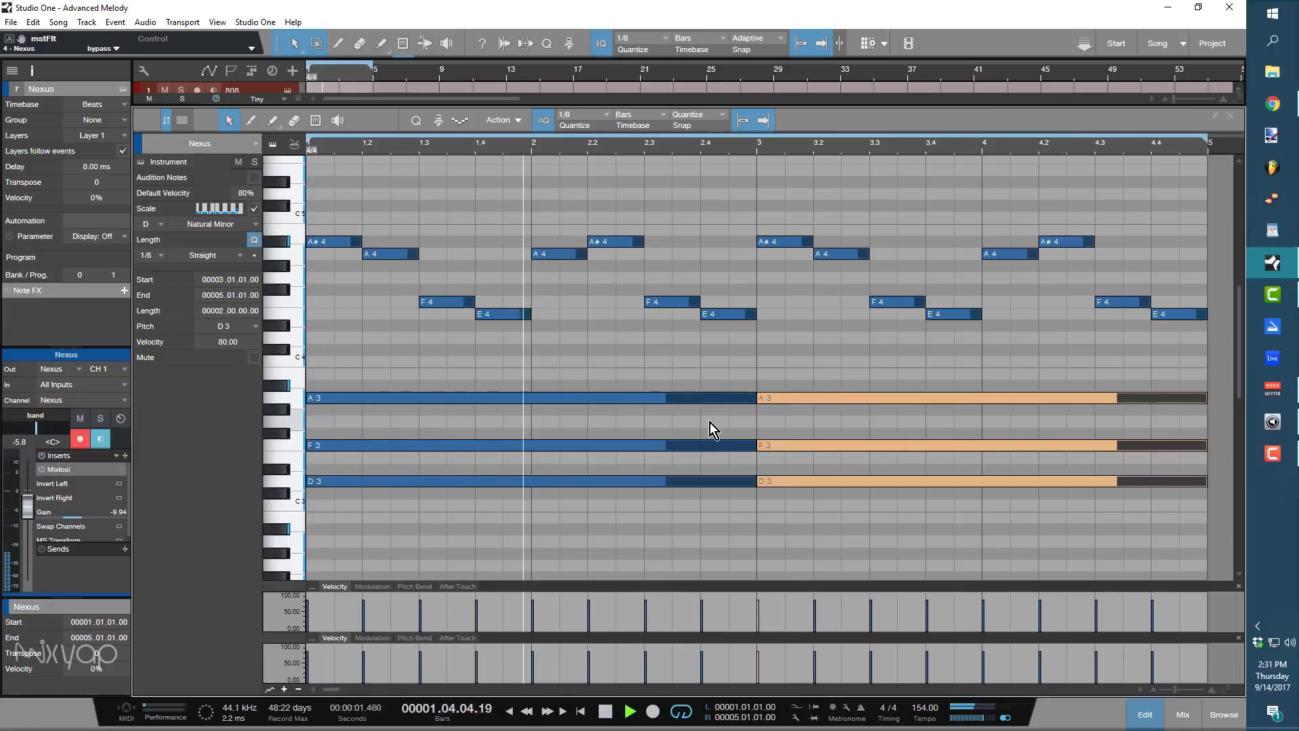
Shorten the first A3 chord note to end at 2.3, fill the last two beats of bar 2 with A#3, and audition it.
mouse_move(725, 401)
left_mouse_down()
mouse_move(660, 399)
mouse_move(649, 385)
mouse_move(757, 389)
left_mouse_up()
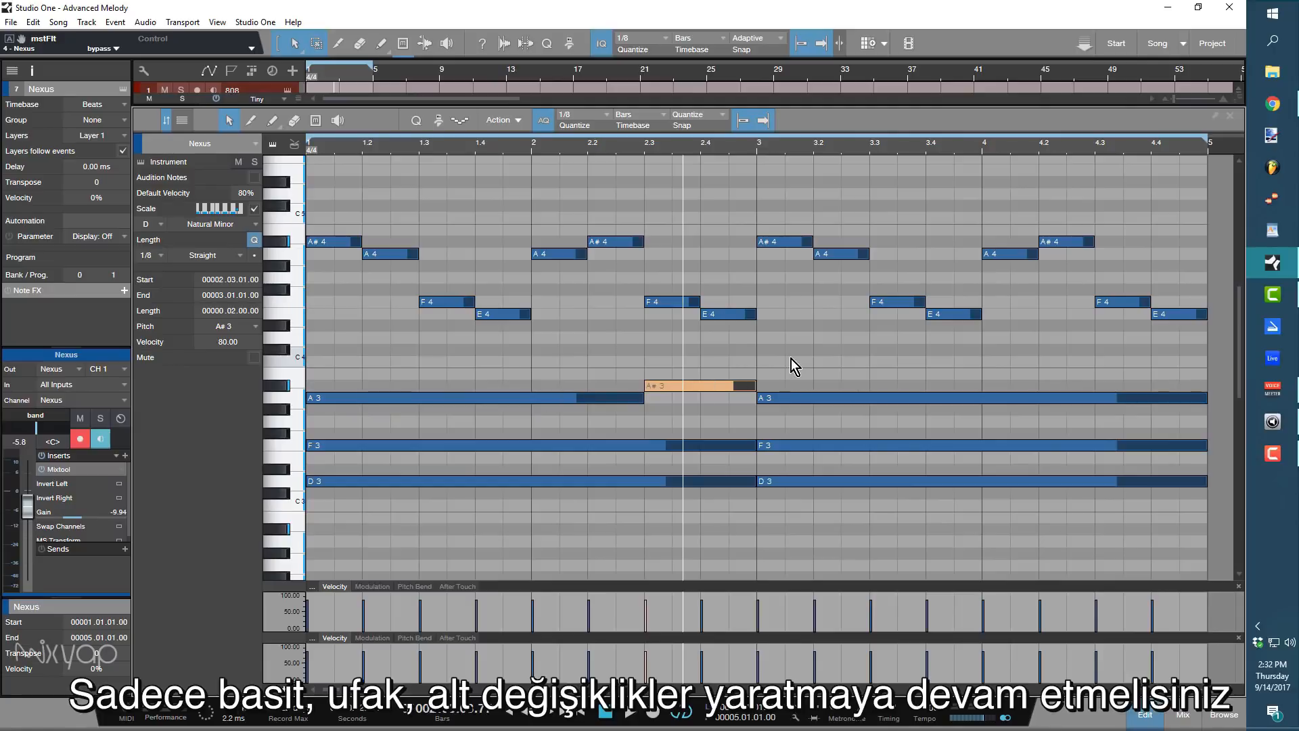
key("space")
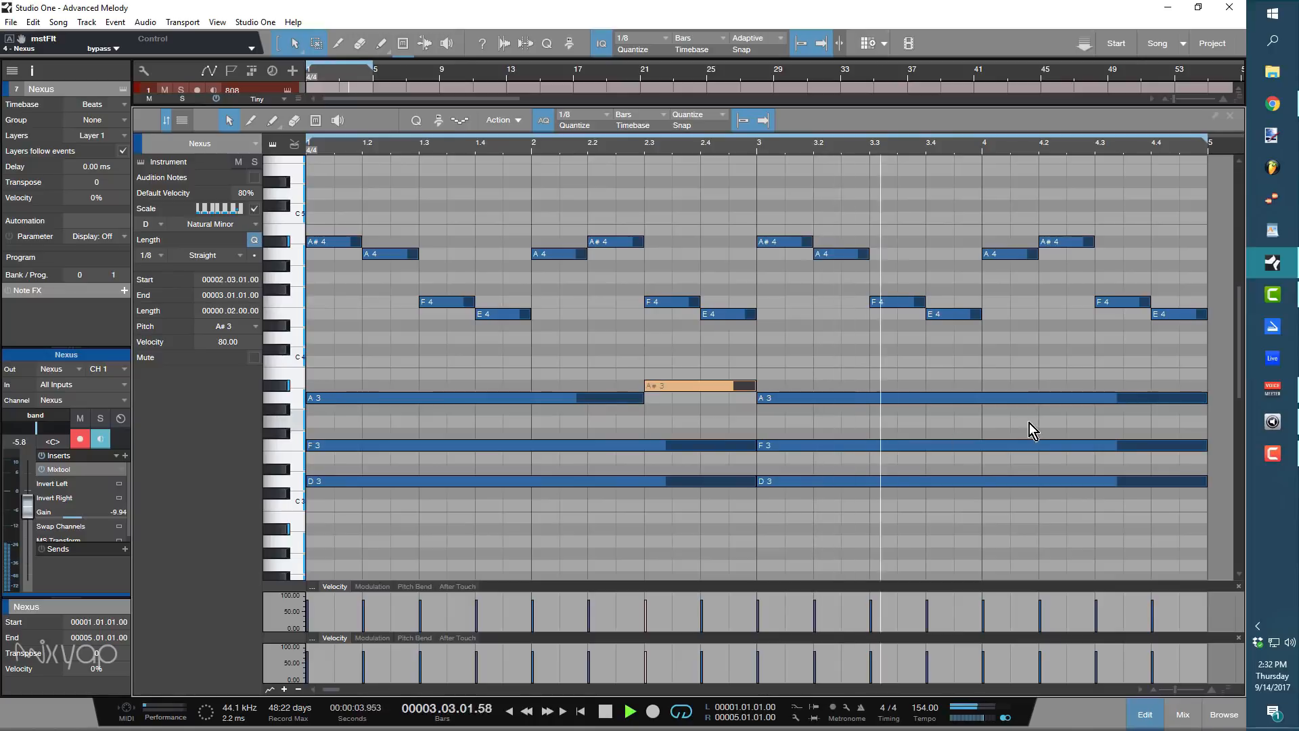
key("space")
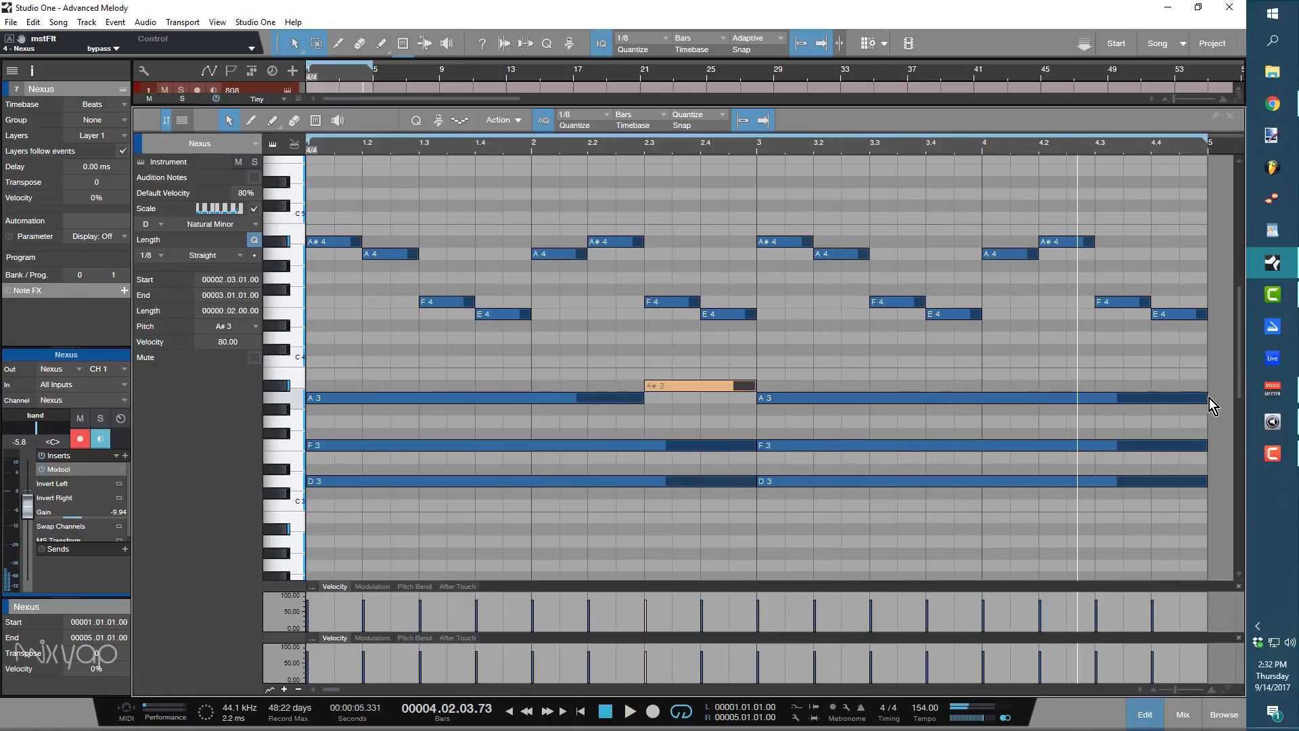
Shorten the second F3 chord note to end at 4.3 and add a two-beat E3 note through the end of bar 4.
left_click(1208, 398)
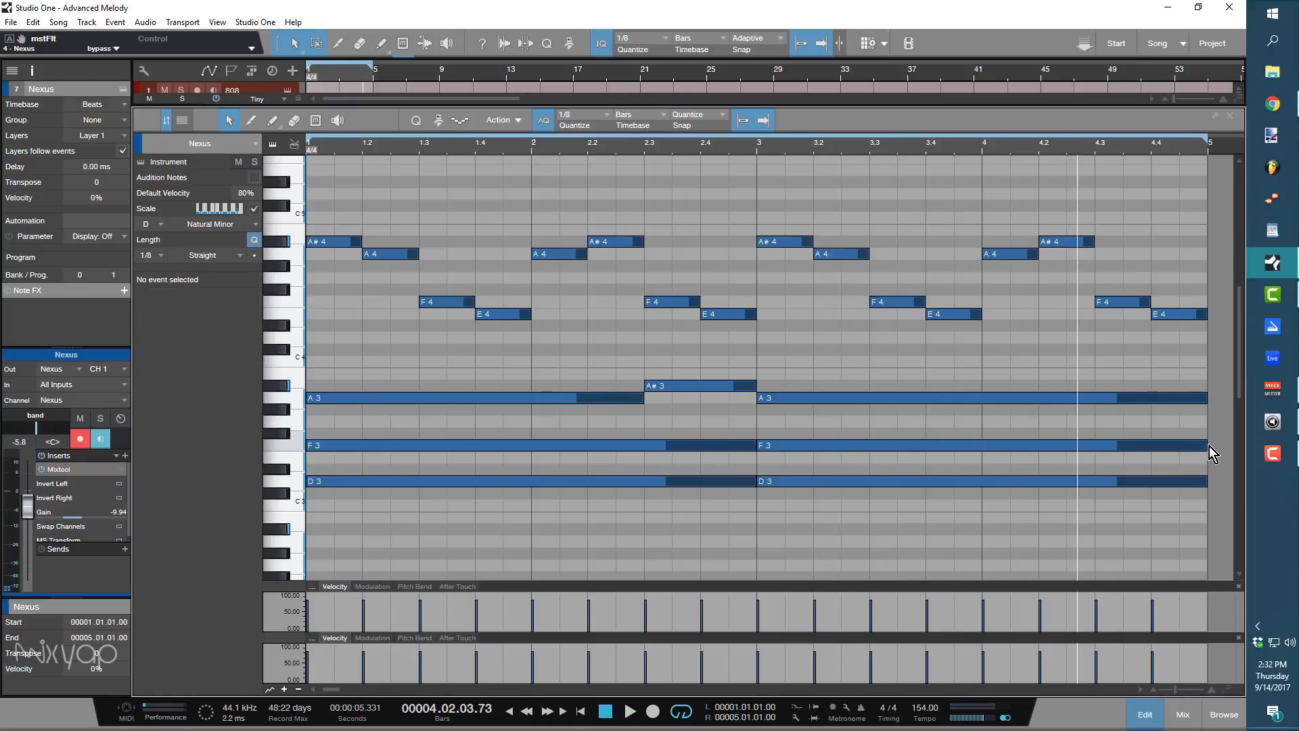
mouse_move(1209, 445)
left_mouse_down()
mouse_move(1096, 458)
mouse_move(1190, 453)
left_mouse_up()
double_click(1098, 460)
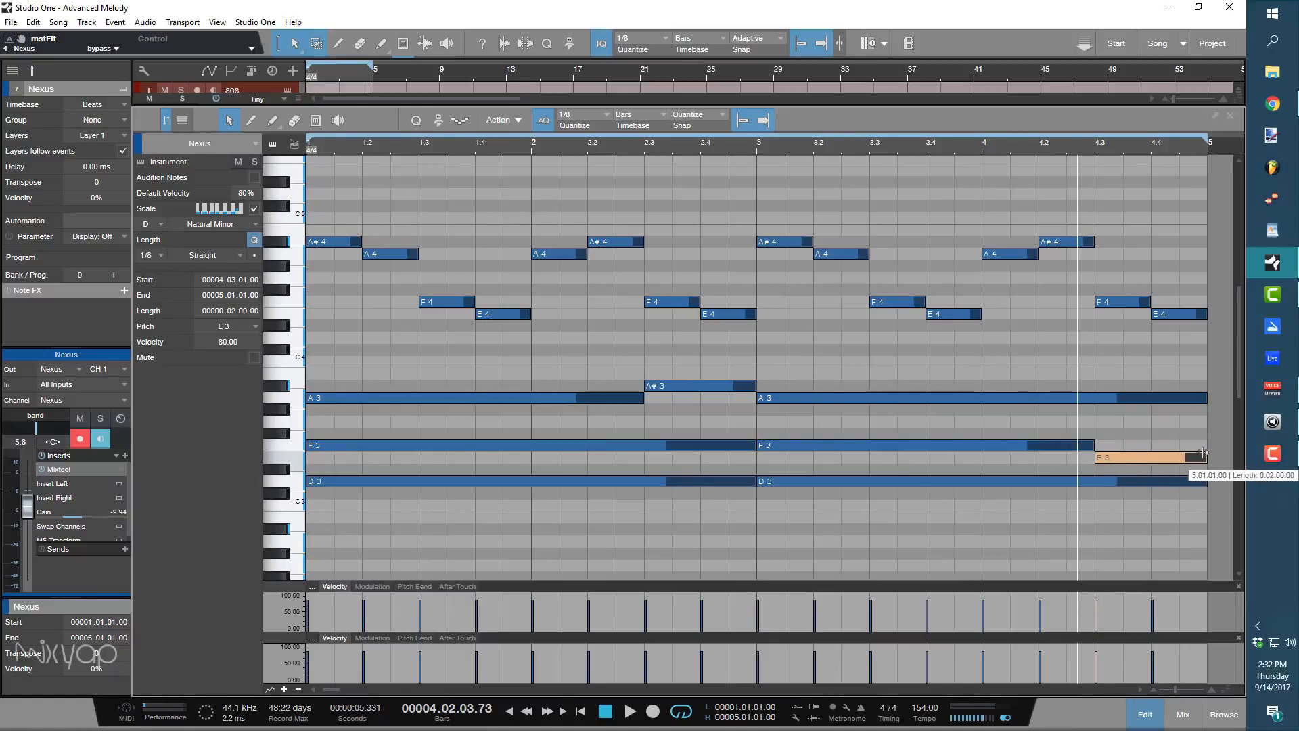
Shorten the second A3 chord note to end at 4.3, add a two-beat G3 note after it, and start playback.
mouse_move(1206, 398)
left_mouse_down()
mouse_move(1103, 423)
mouse_move(1208, 424)
left_mouse_up()
double_click(1103, 423)
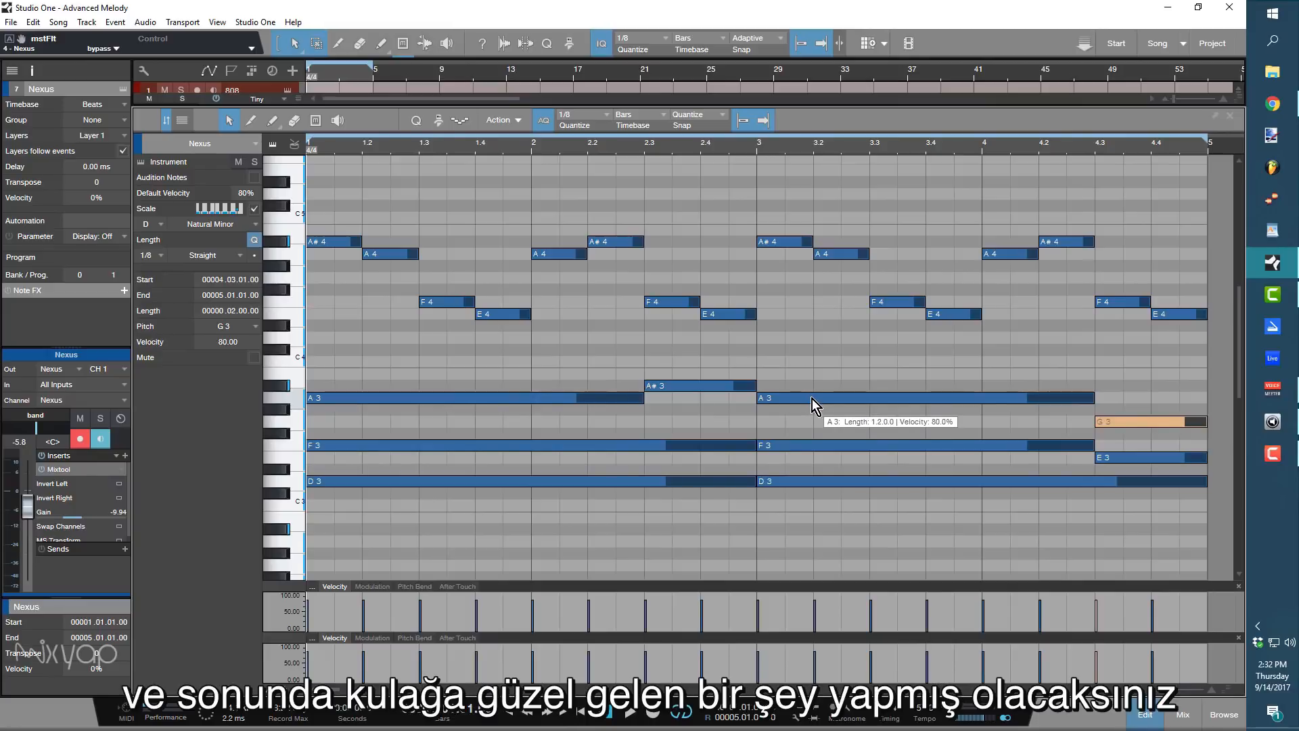
key("space")
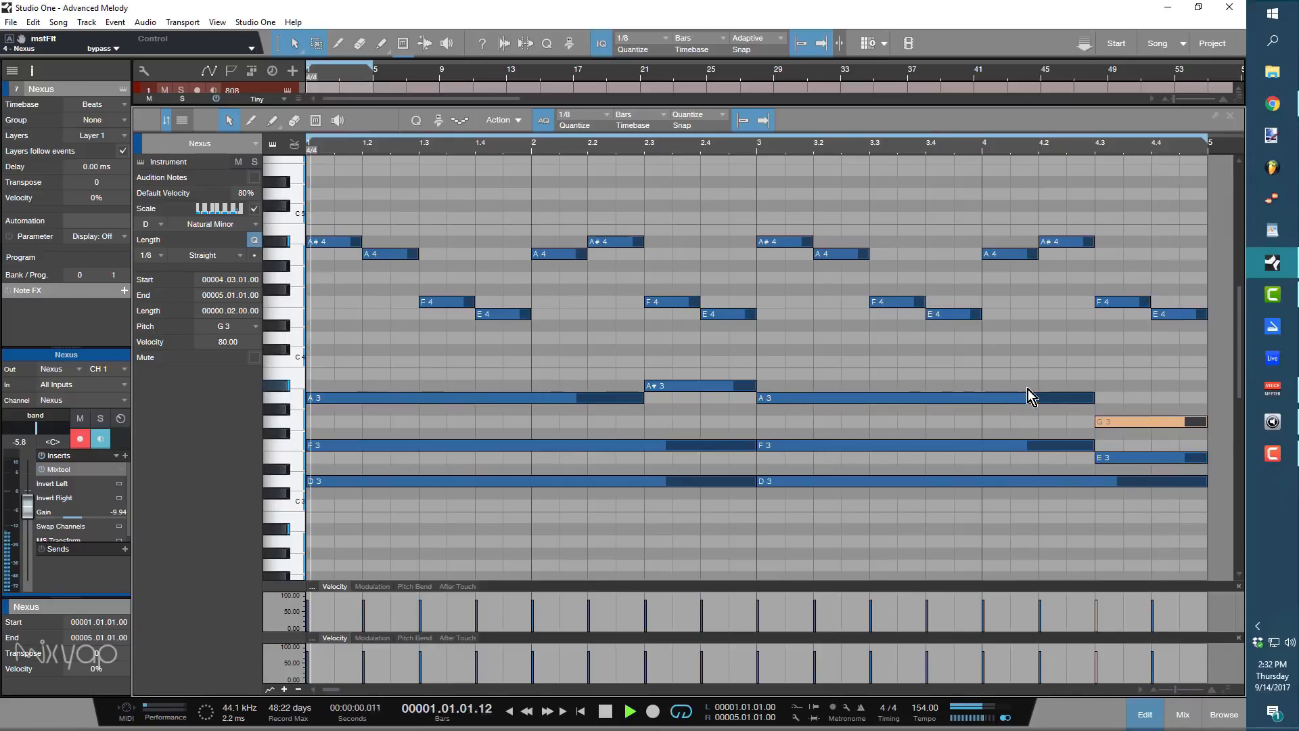
Shorten the second D3 chord note to end at 4.3 and add two one-beat D3 notes on beats 3 and 4 of bar 4.
left_click_drag(1205, 483, 1103, 484)
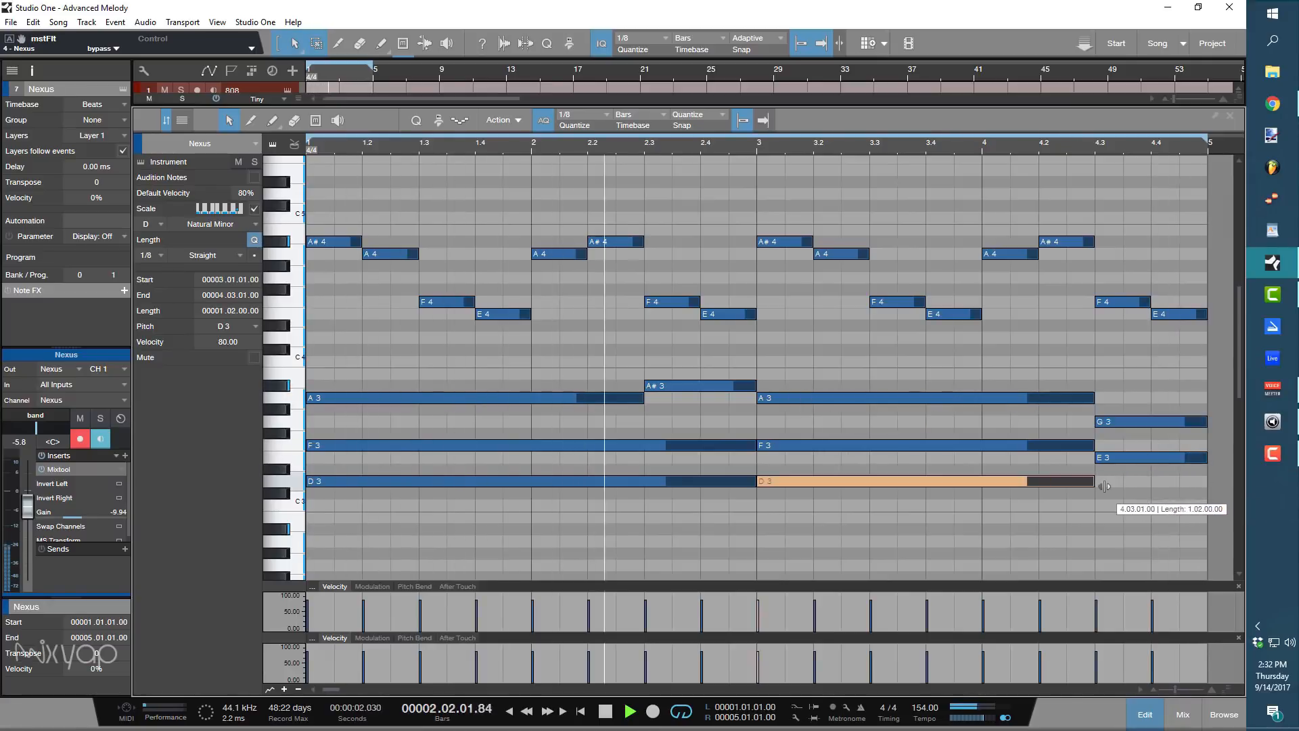
double_click(1106, 484)
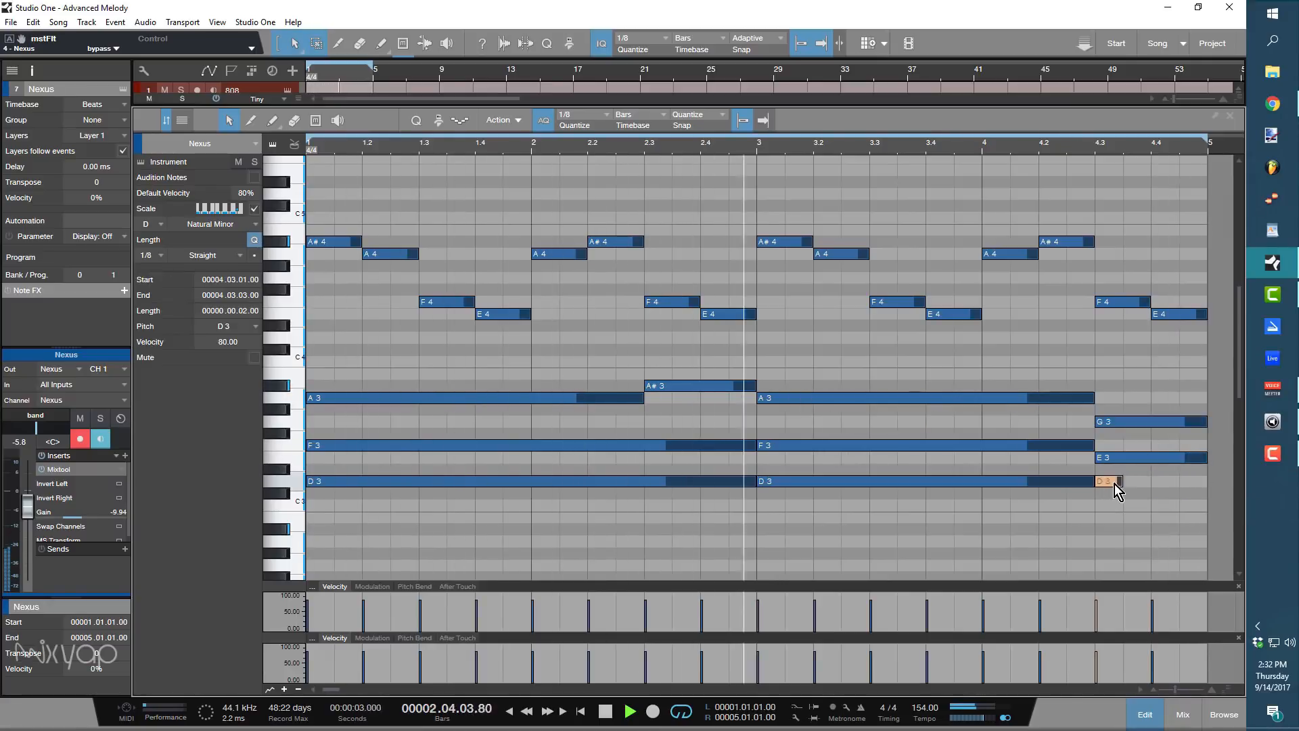
double_click(1168, 481)
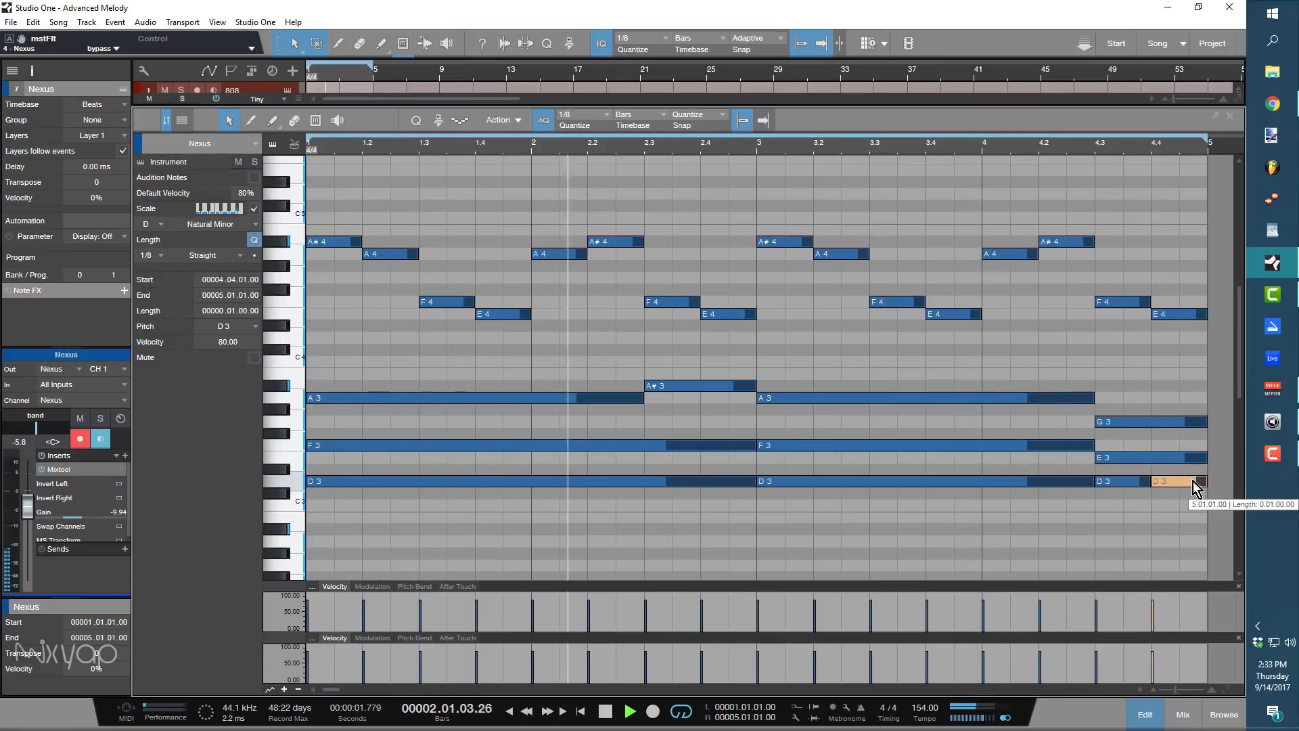
Raise the last one-beat D3 chord note on beat 4 of bar 4 to A#3.
key("Up")
key("Up")
key("Up")
key("Up")
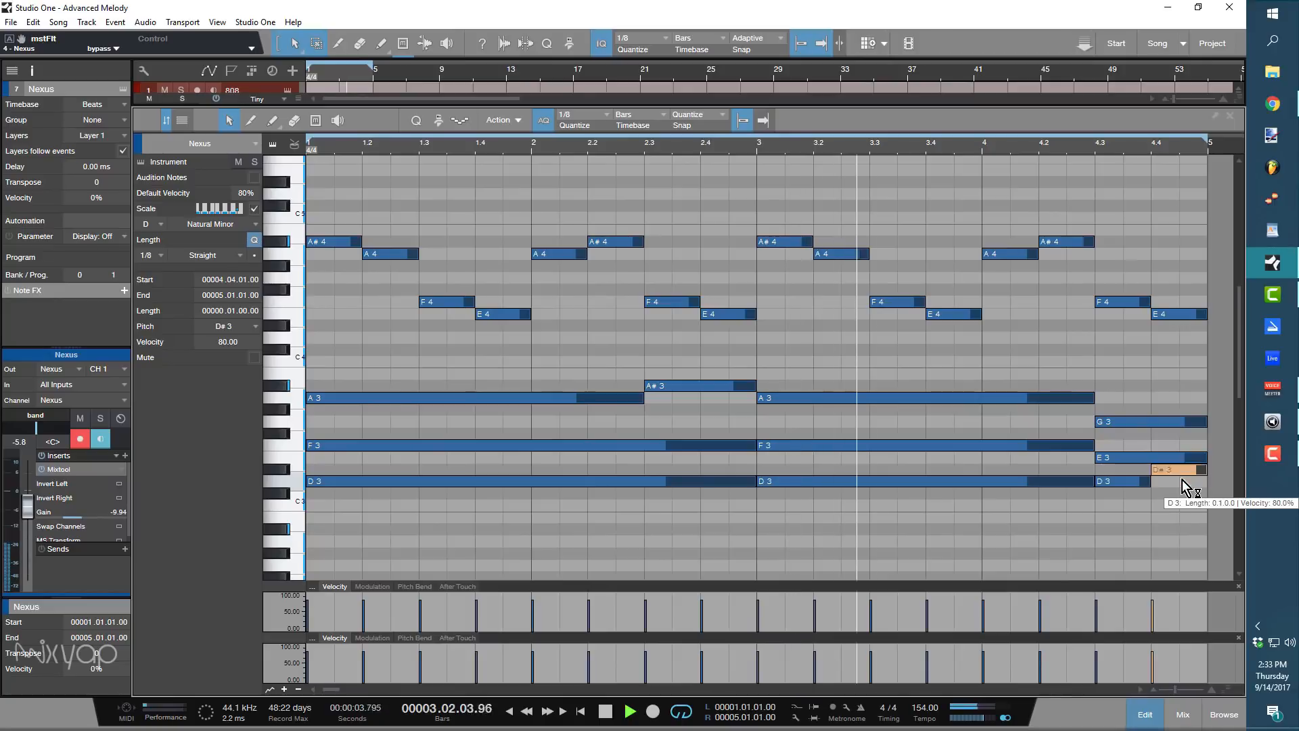
key("Up")
key("Up")
key("Up")
key("Up")
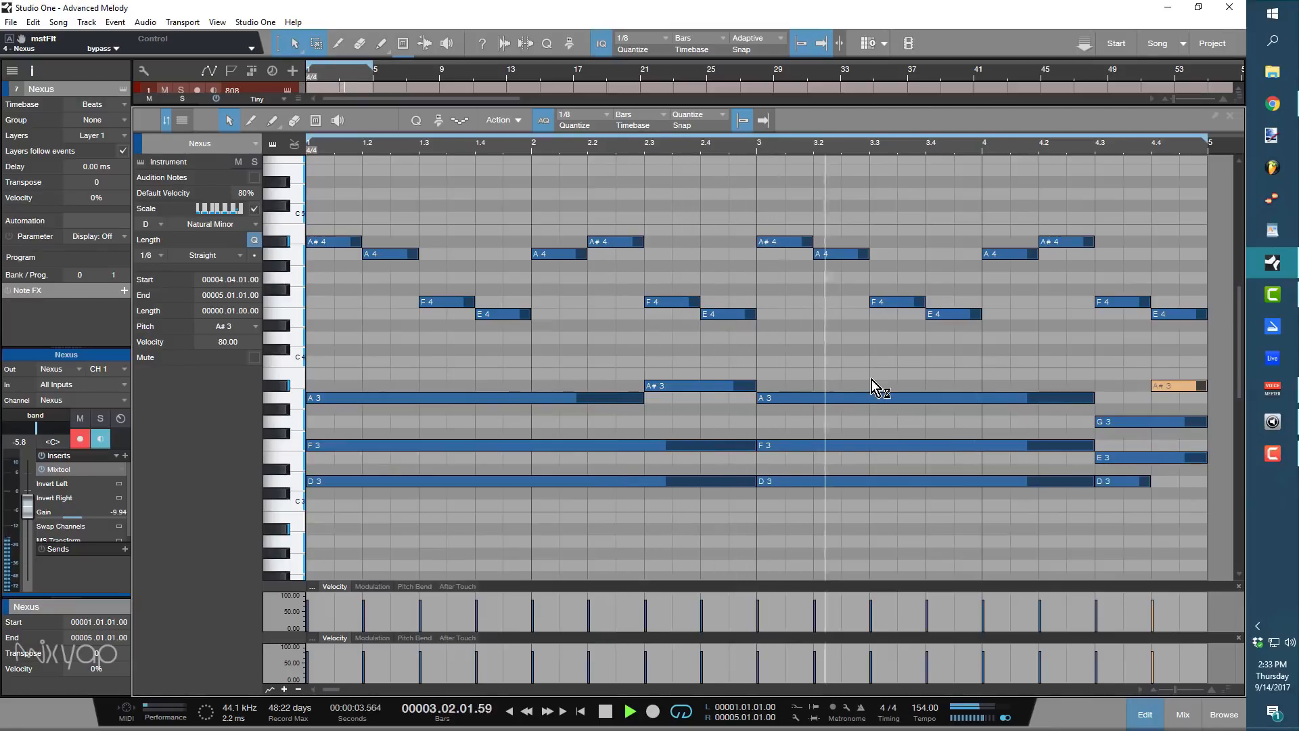
scroll(871, 379, "down", 2)
scroll(872, 380, "up", 1)
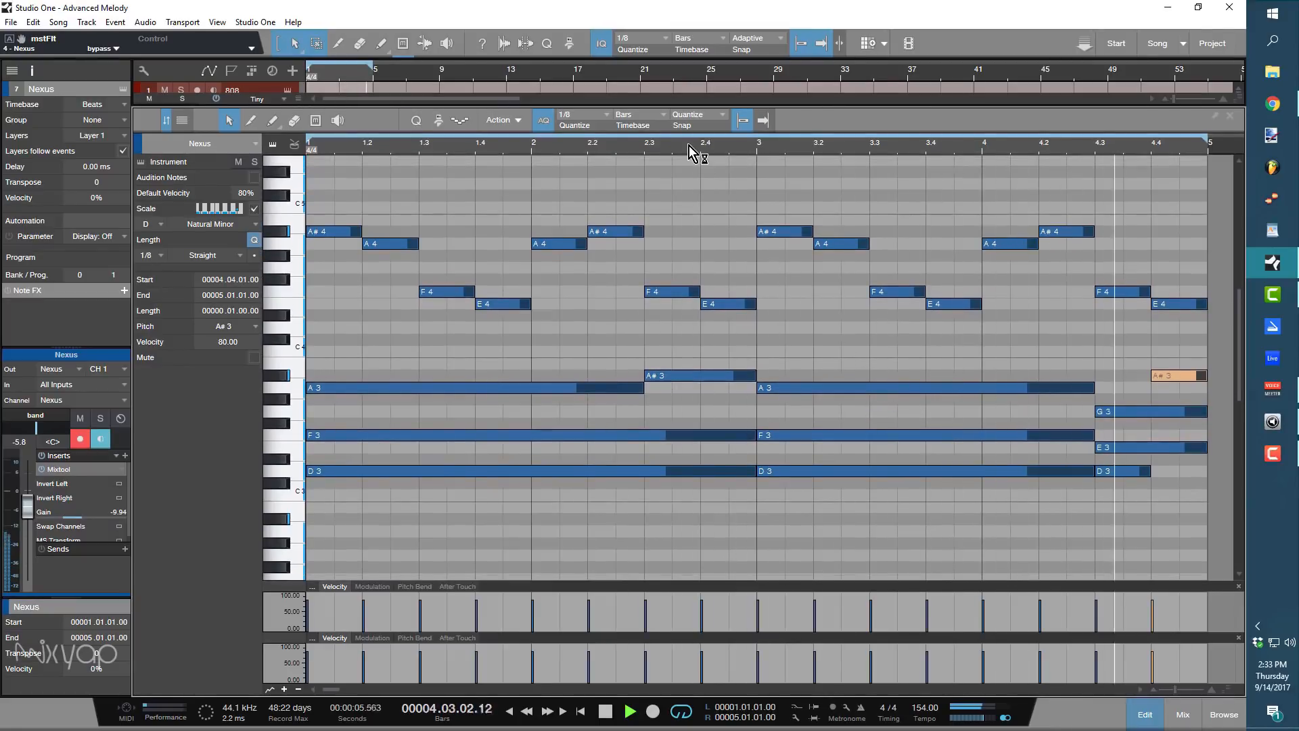
Try the second long F3 chord note at E3 during playback, and return it to F3.
left_click(886, 435)
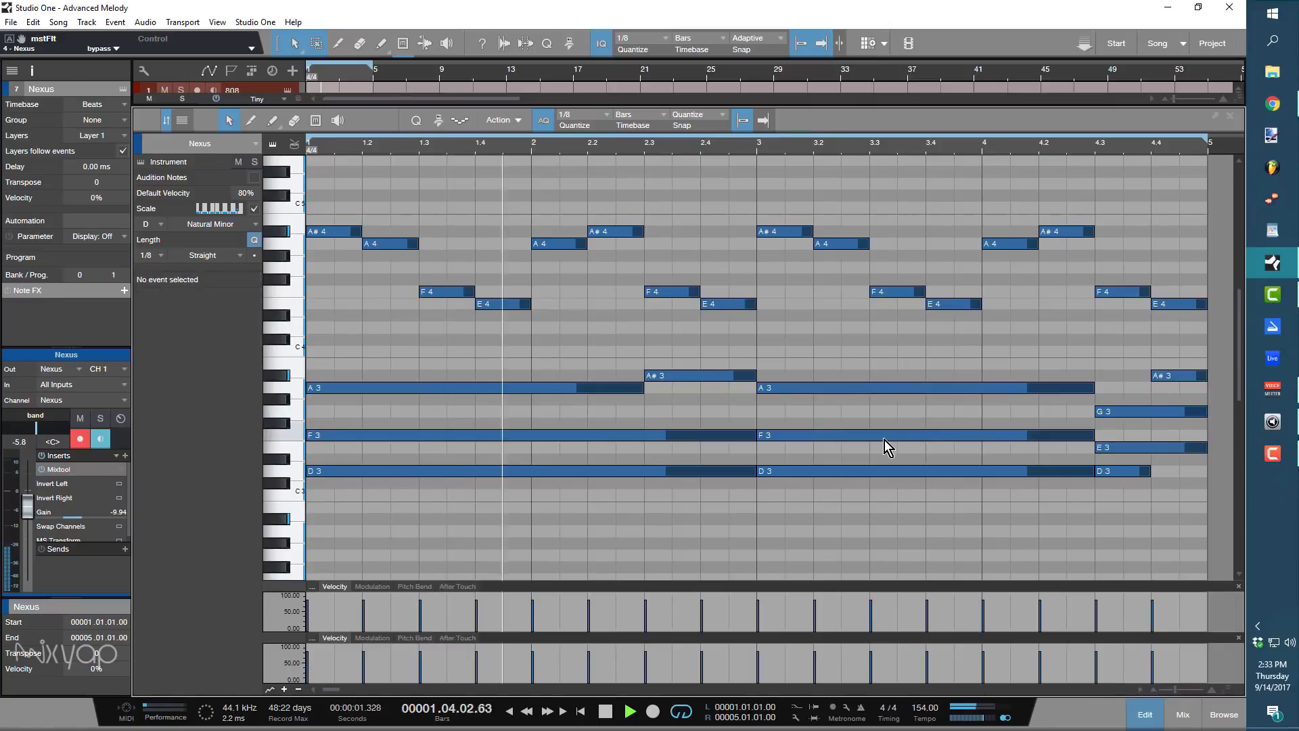
left_click_drag(884, 444, 884, 444)
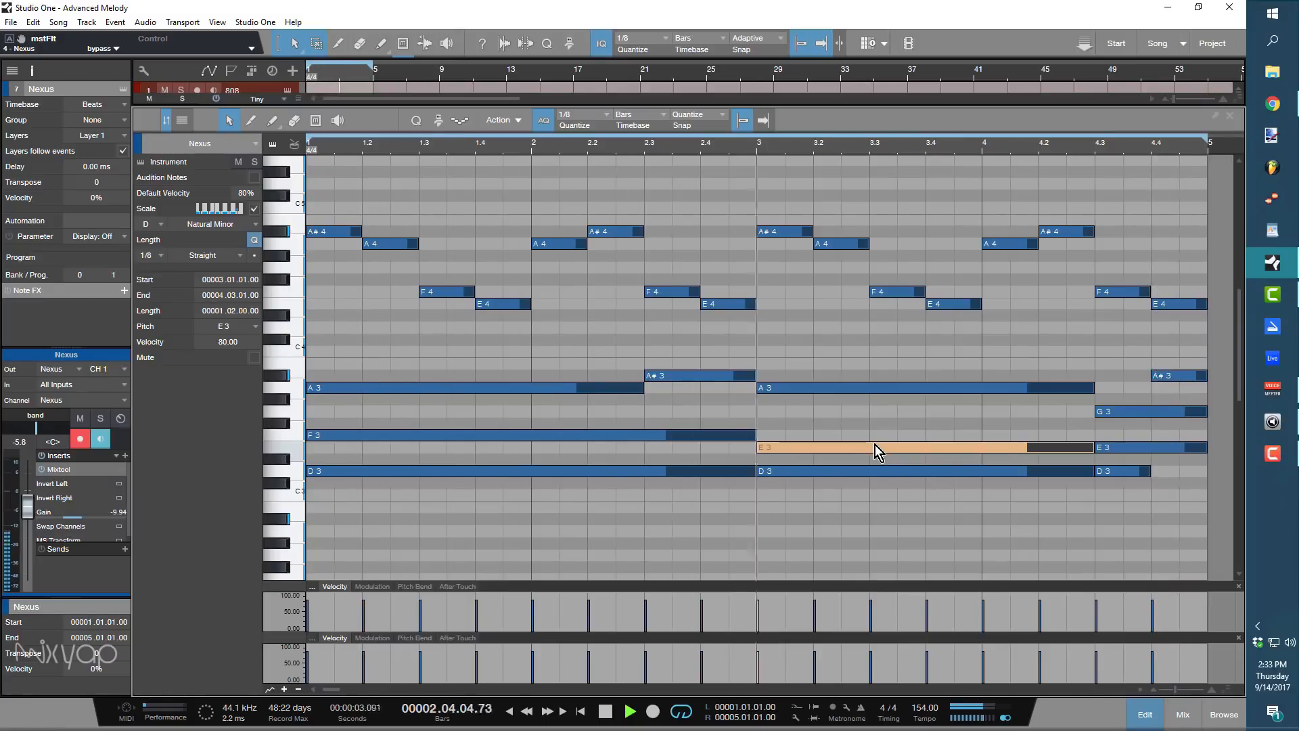
left_click_drag(875, 445, 875, 435)
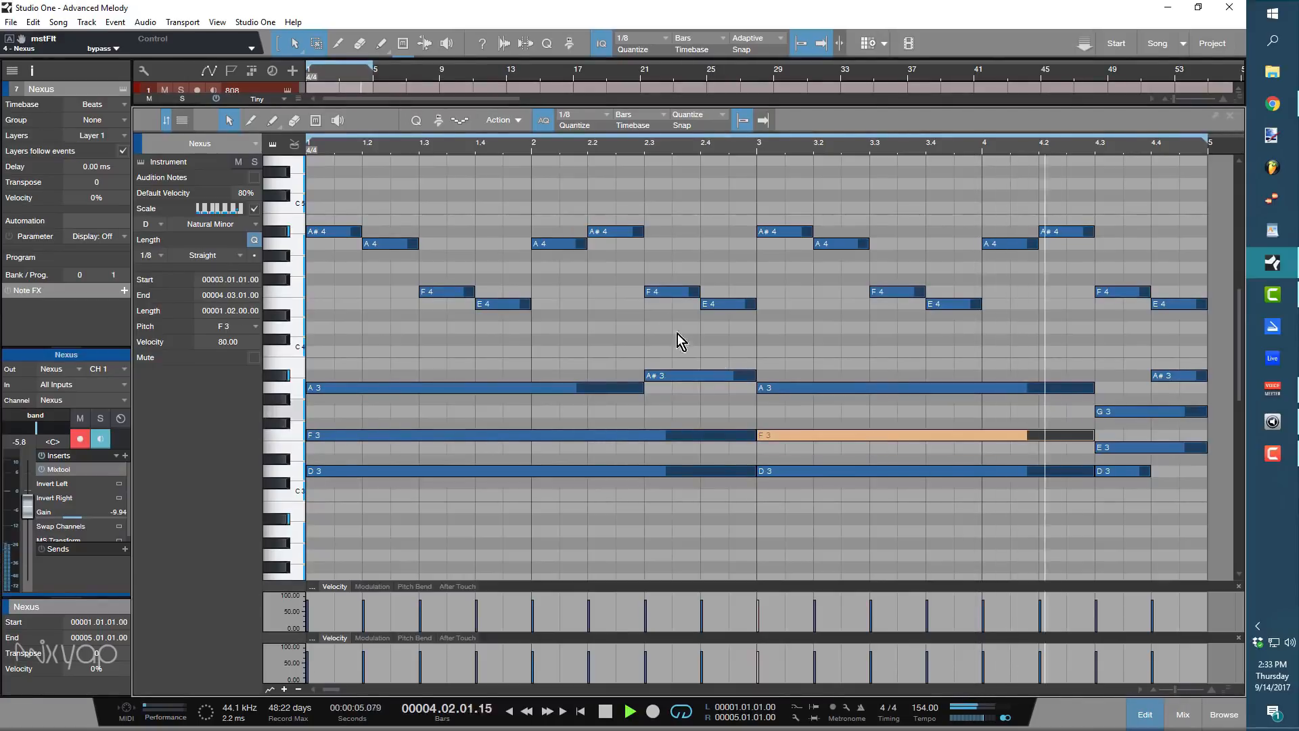
Add a half-beat F5 note followed by a half-beat E5 note above the melody on beat 1 of bar 1.
left_click_drag(718, 145, 758, 144)
scroll(416, 381, "up", 6)
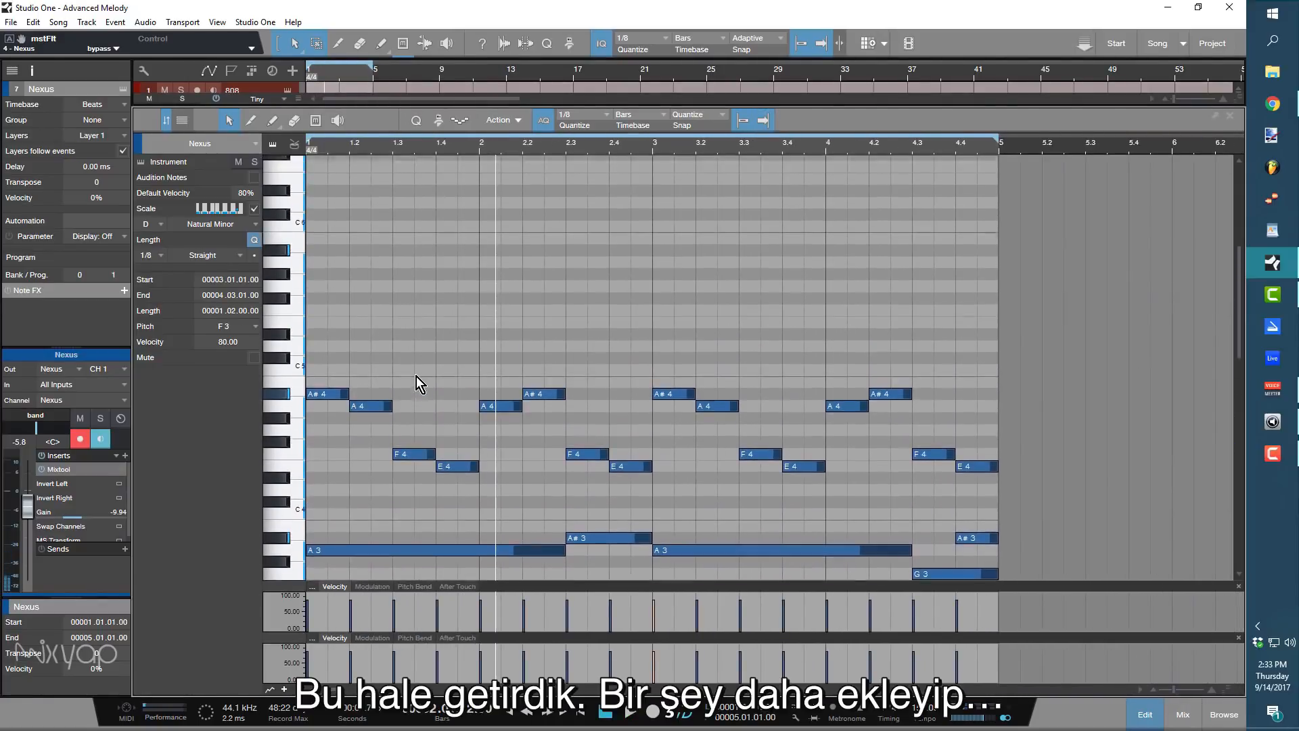
scroll(435, 399, "down", 1)
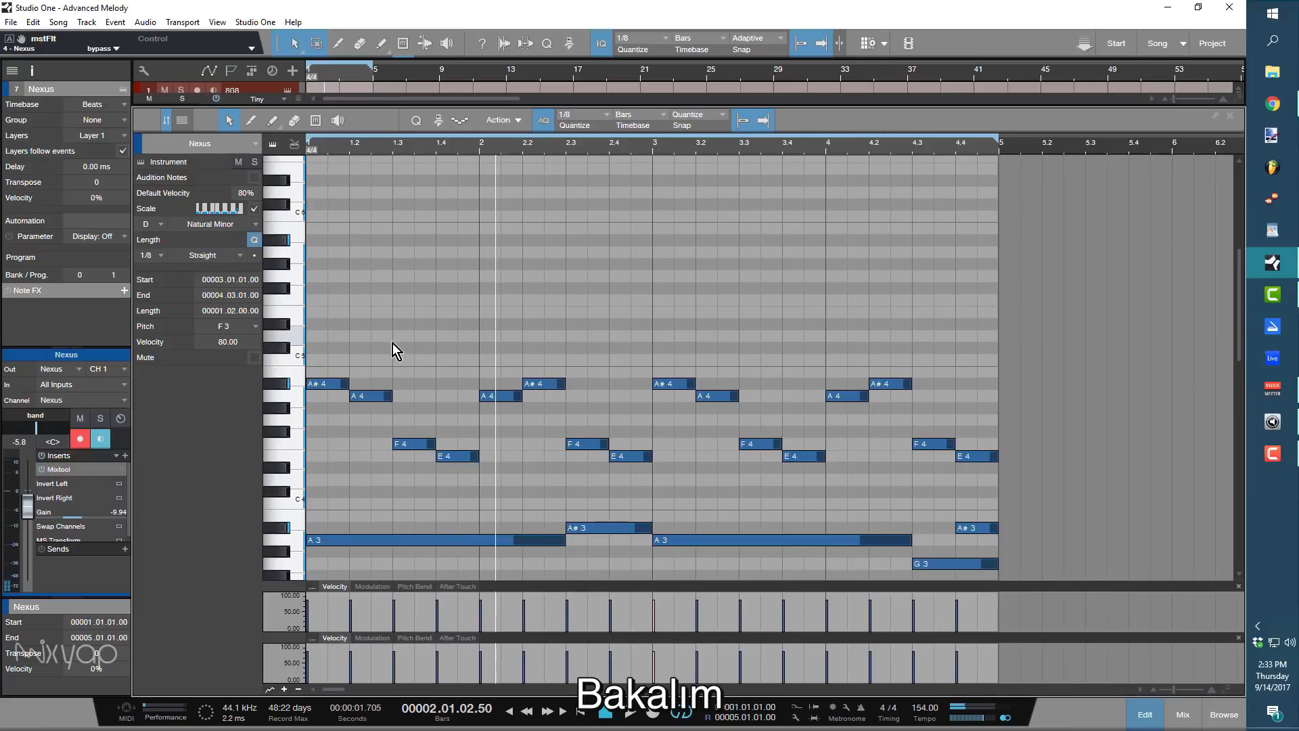
key("comma")
key("space")
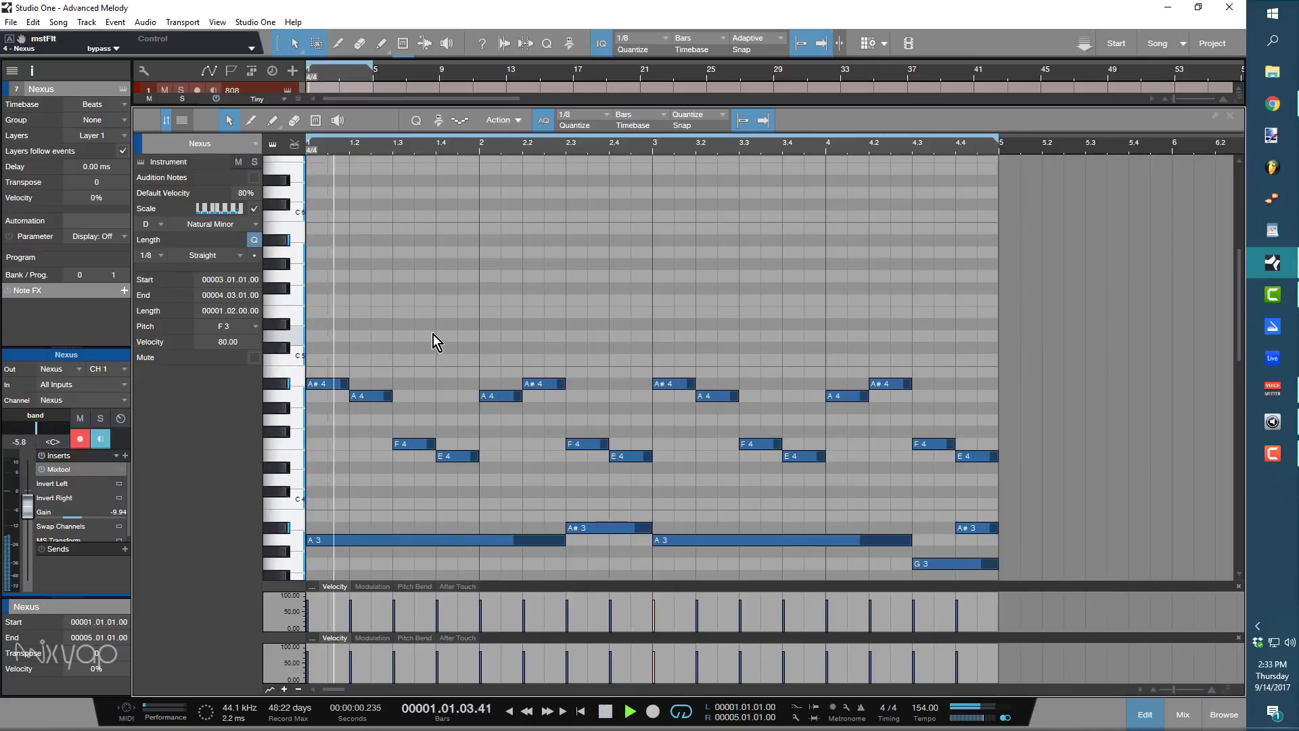
key("comma")
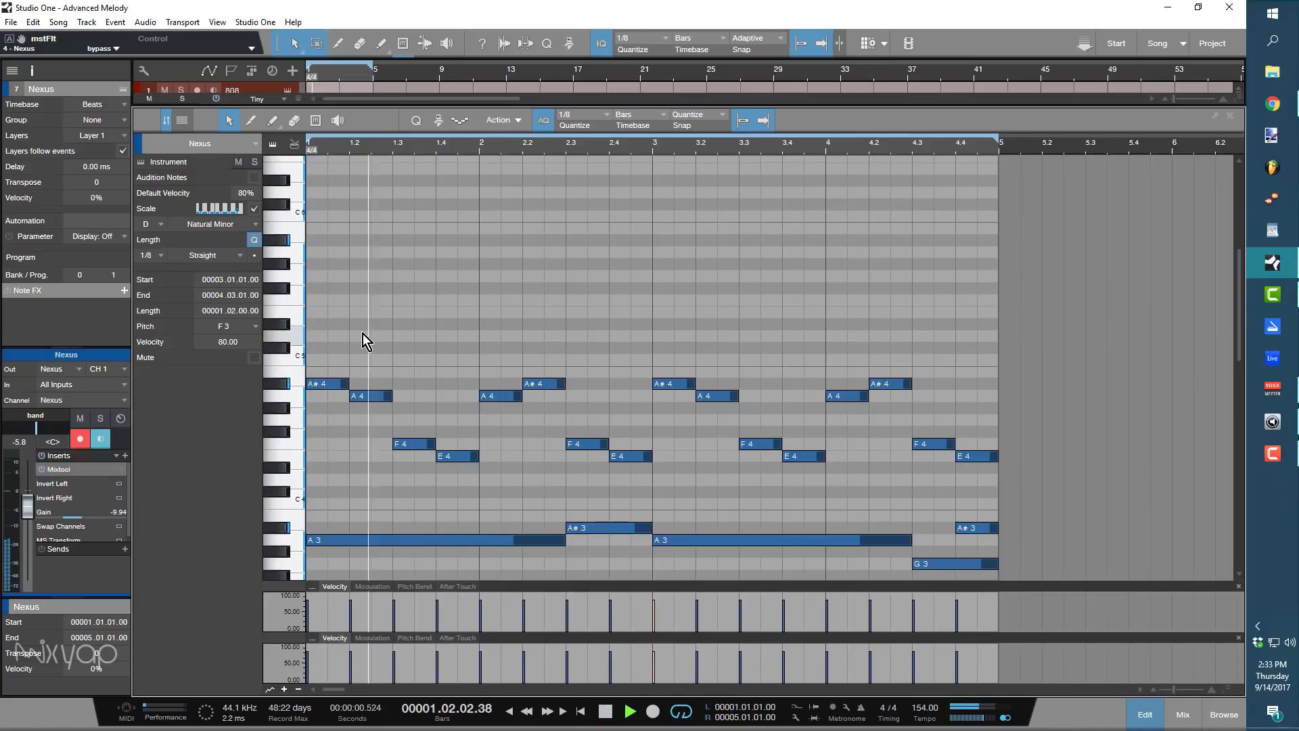
key("space")
double_click(310, 338)
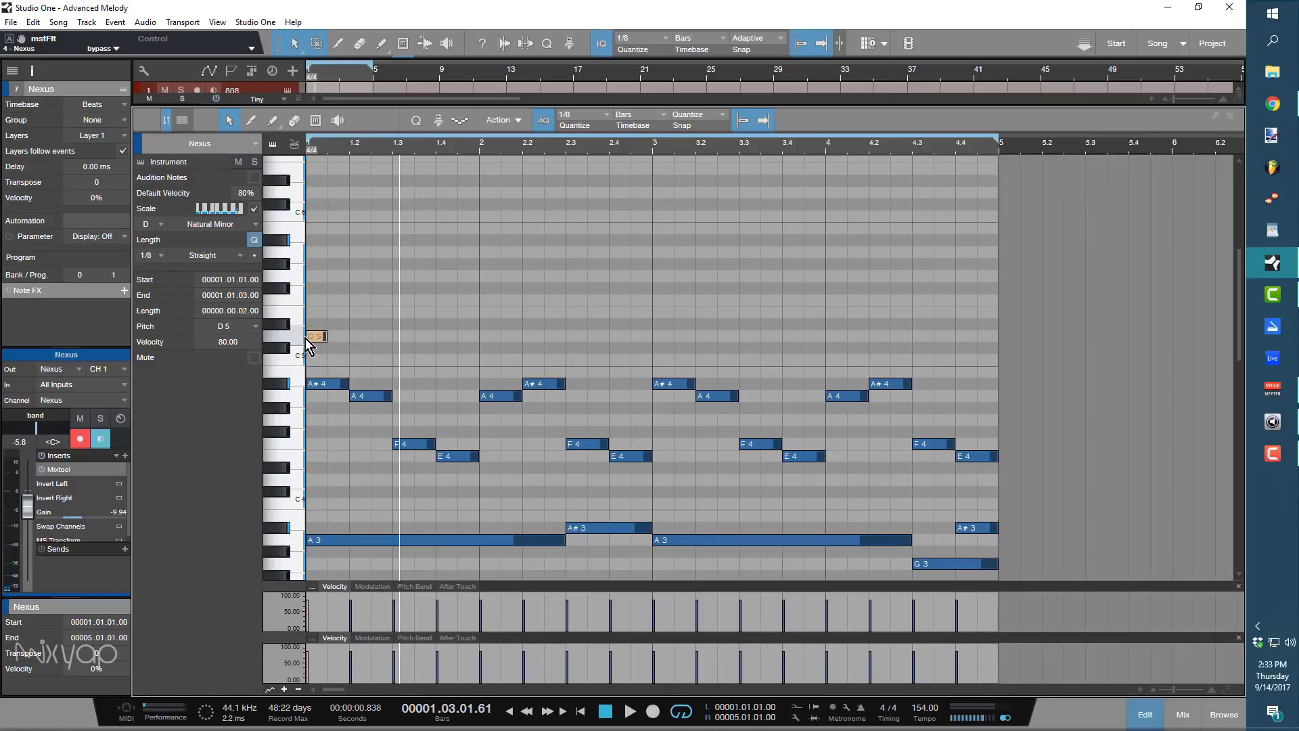
left_click_drag(314, 339, 315, 303)
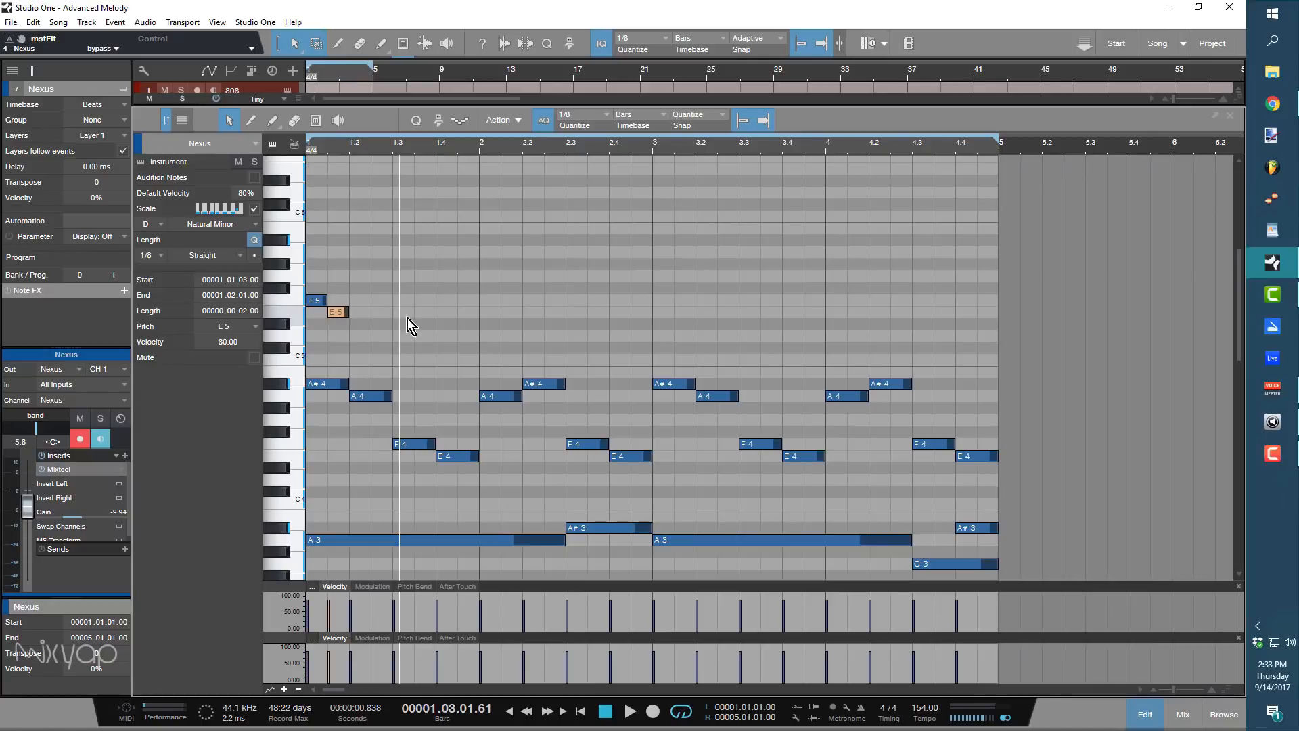
Play the loop from the start to audition the new F5–E5 pair.
key("space")
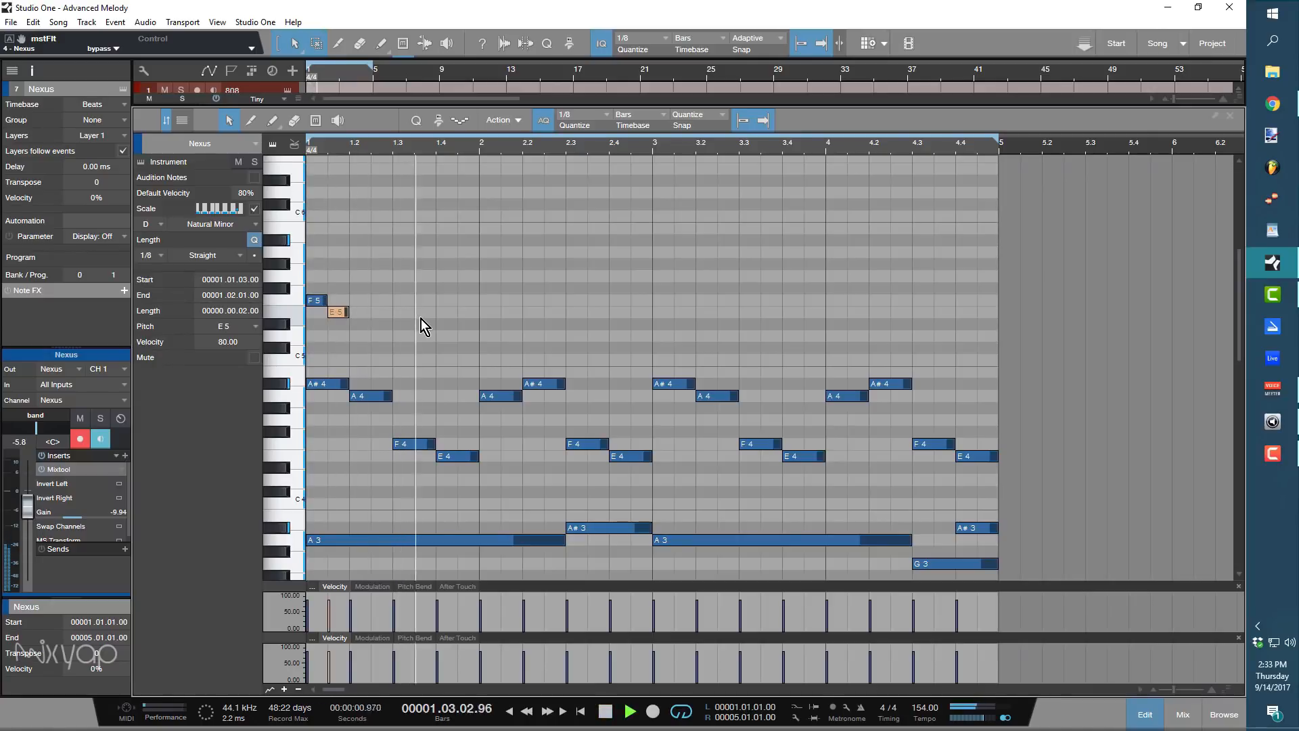
key("space")
key("space")
key("space")
key("space")
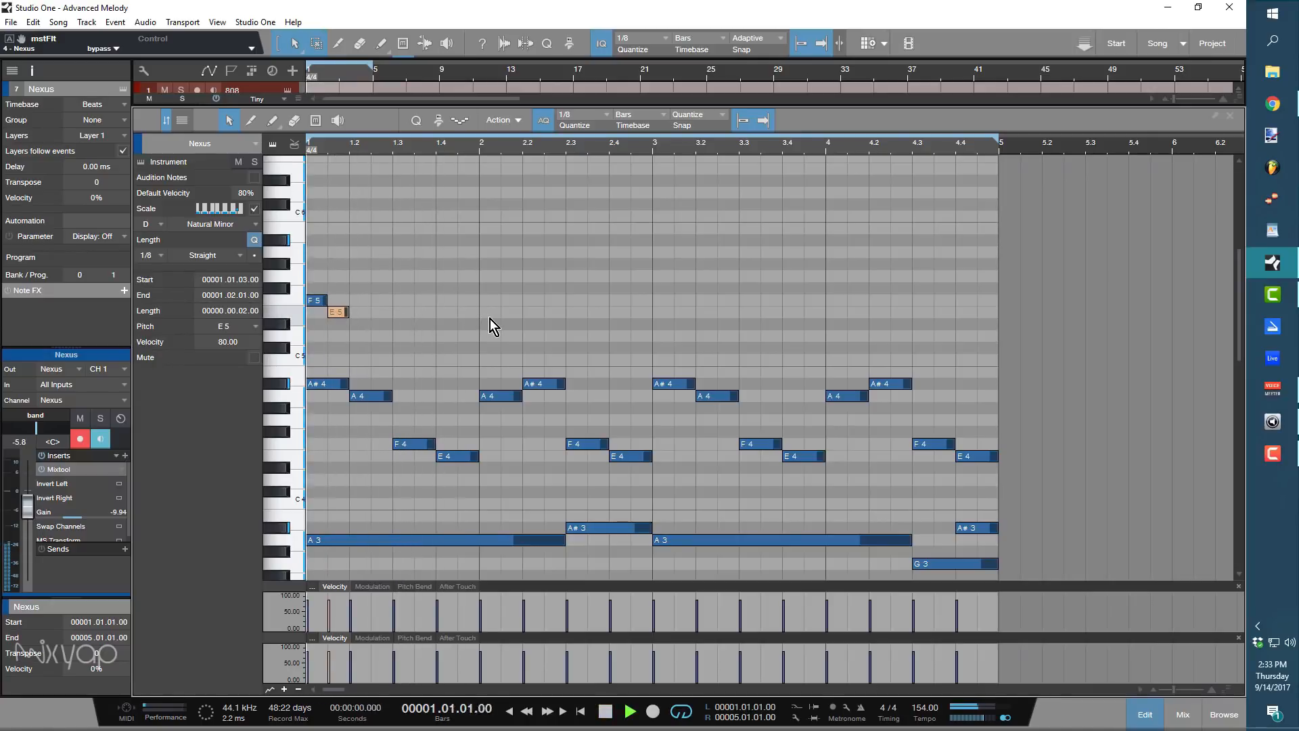
key("space")
key("space")
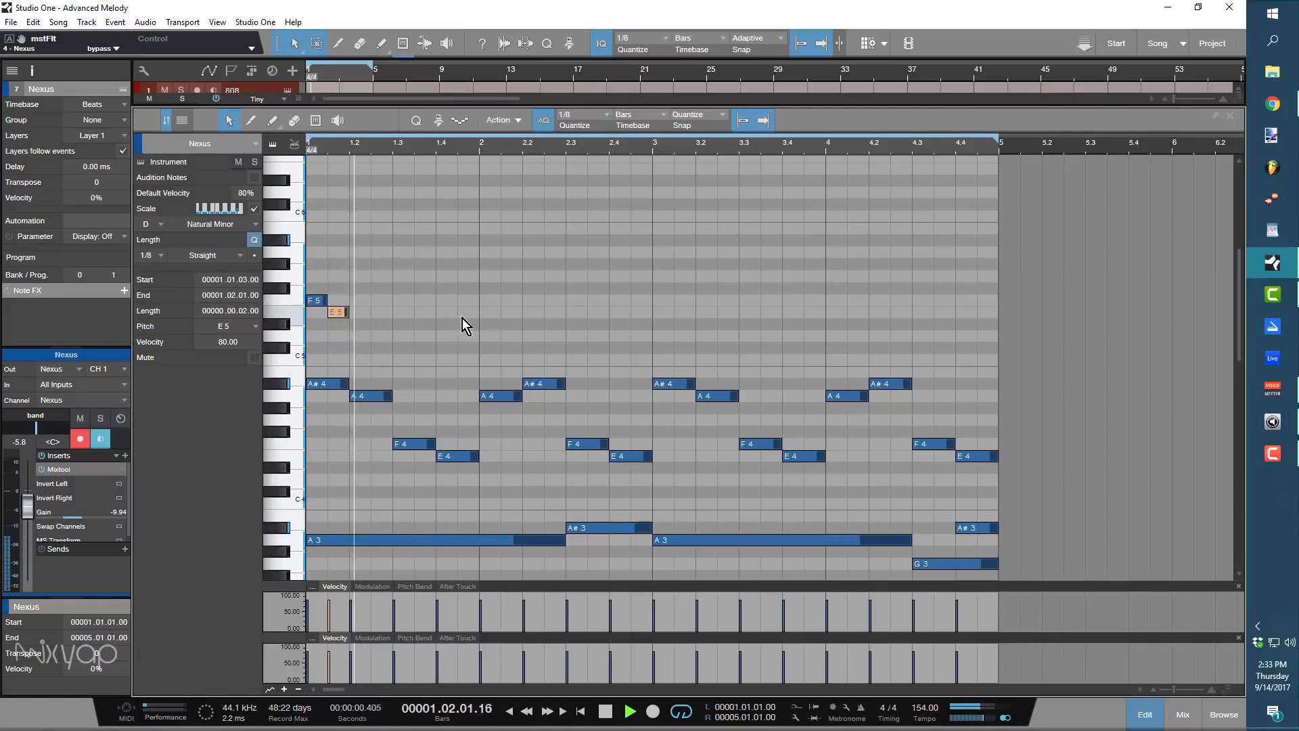
Copy the F5–E5 pair to the start of bar 3 and delete the trial copy at the start of bar 2.
left_click_drag(376, 326, 492, 303)
key("d")
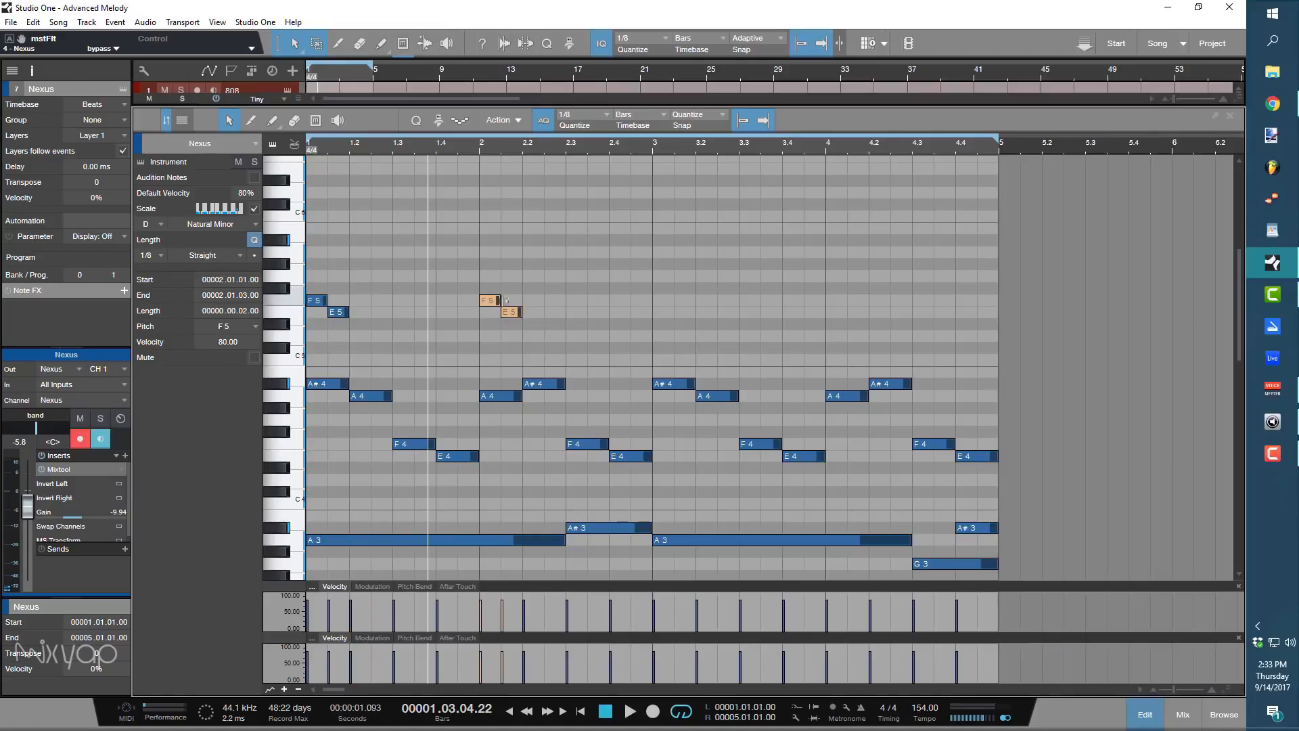
key("space")
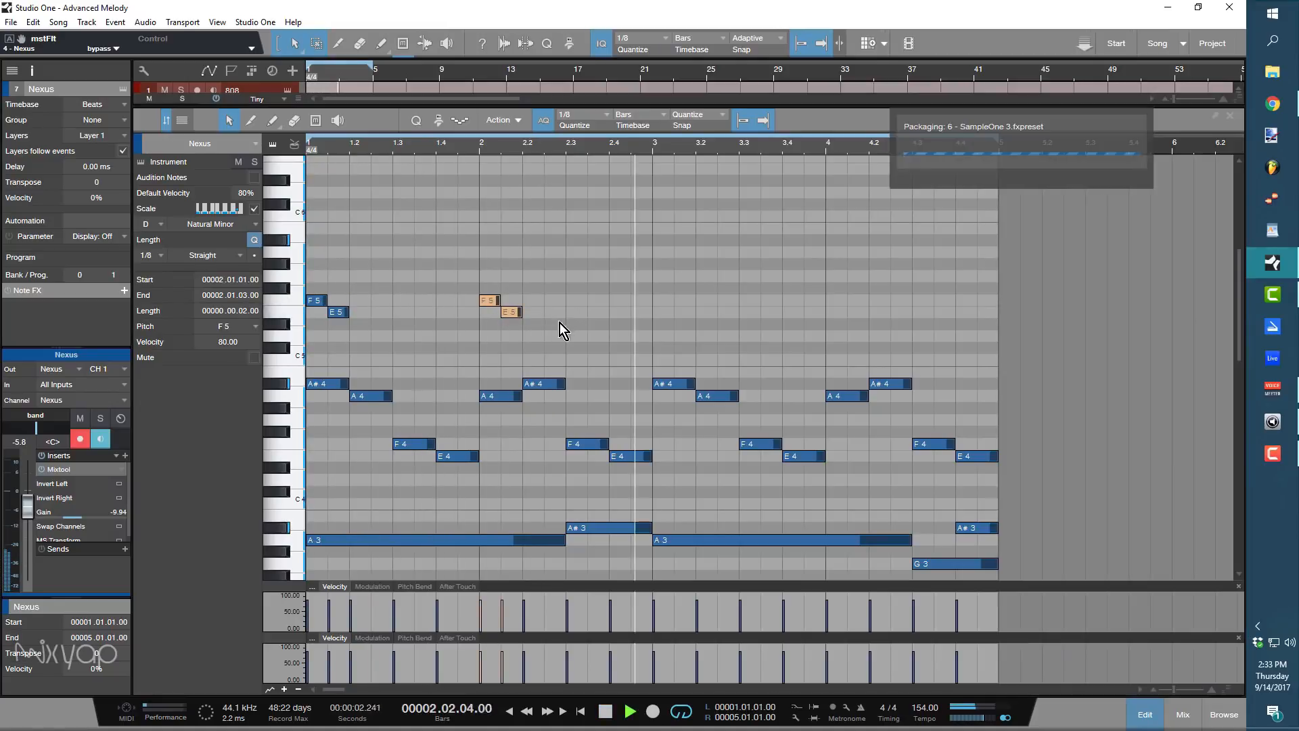
left_click_drag(540, 328, 457, 270)
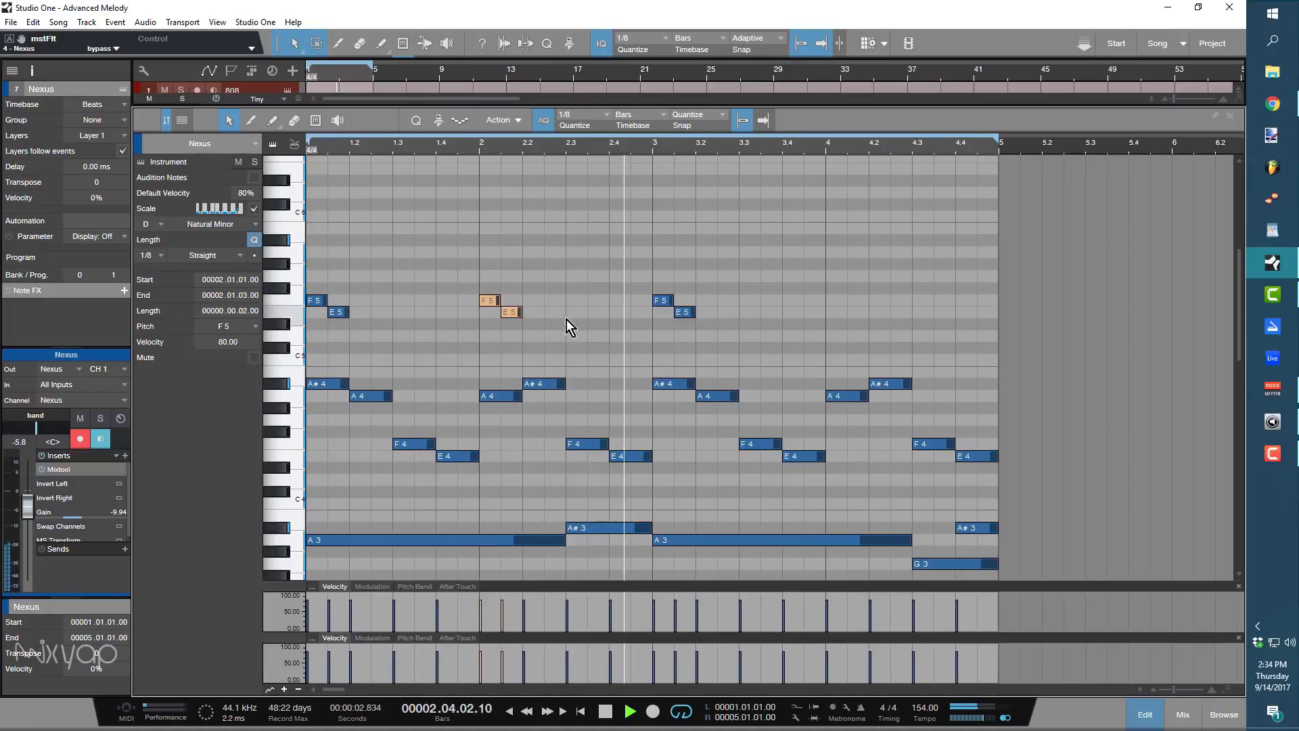
key("Delete")
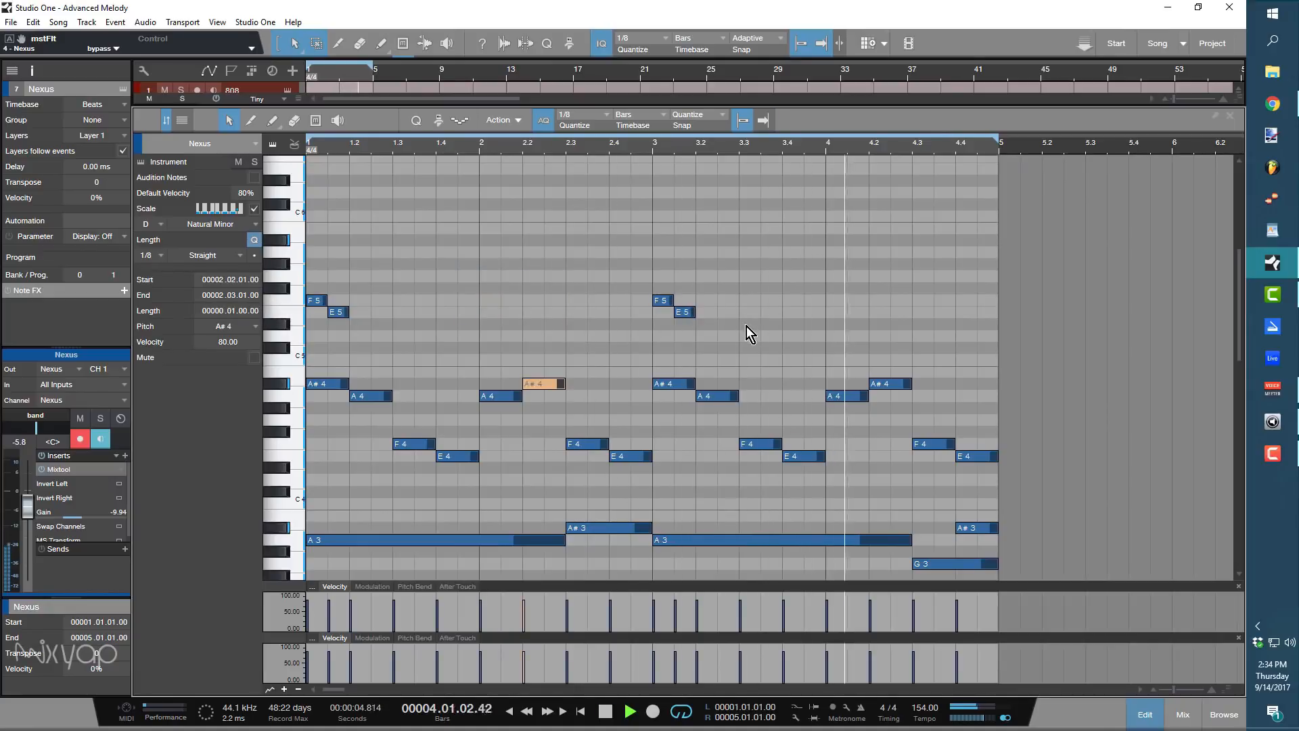
Copy the bar 3 F5–E5 pair to 4.1 and 4.3, add a half-beat F5 at 4.4, and play it.
left_click_drag(739, 330, 663, 300)
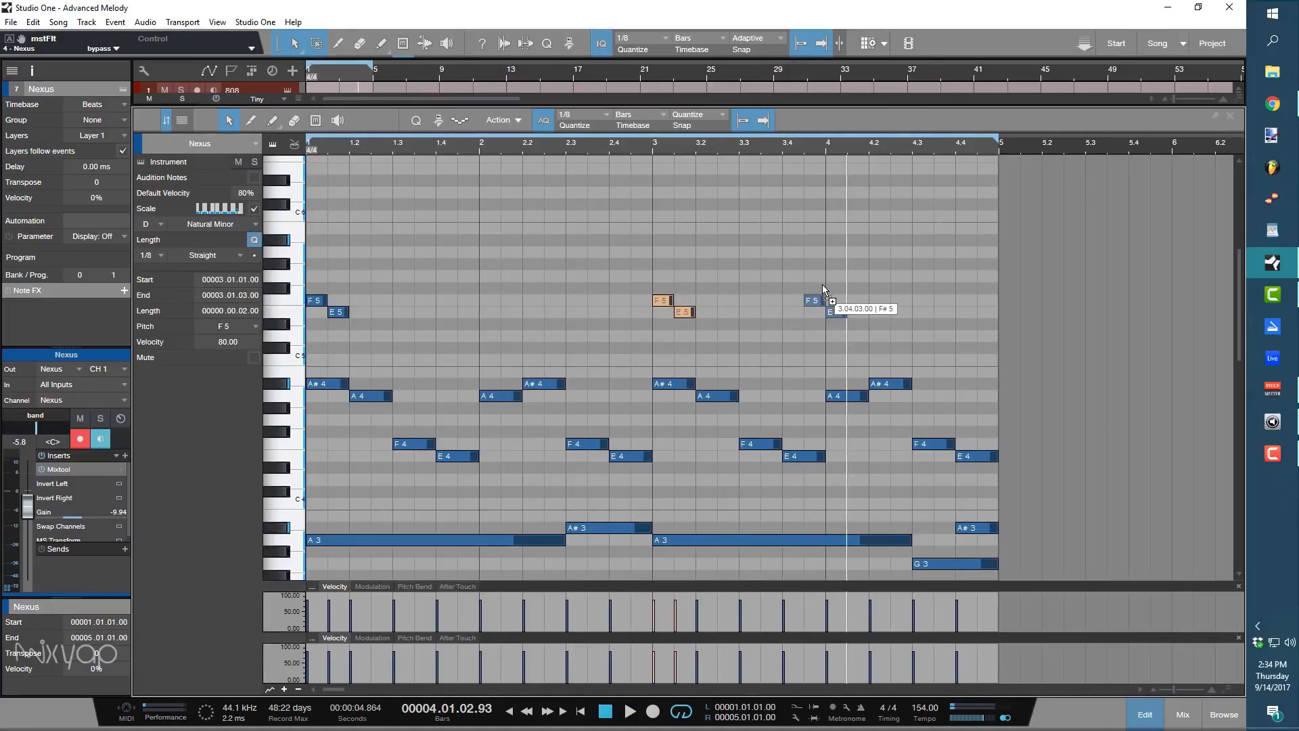
left_click_drag(836, 301, 957, 295)
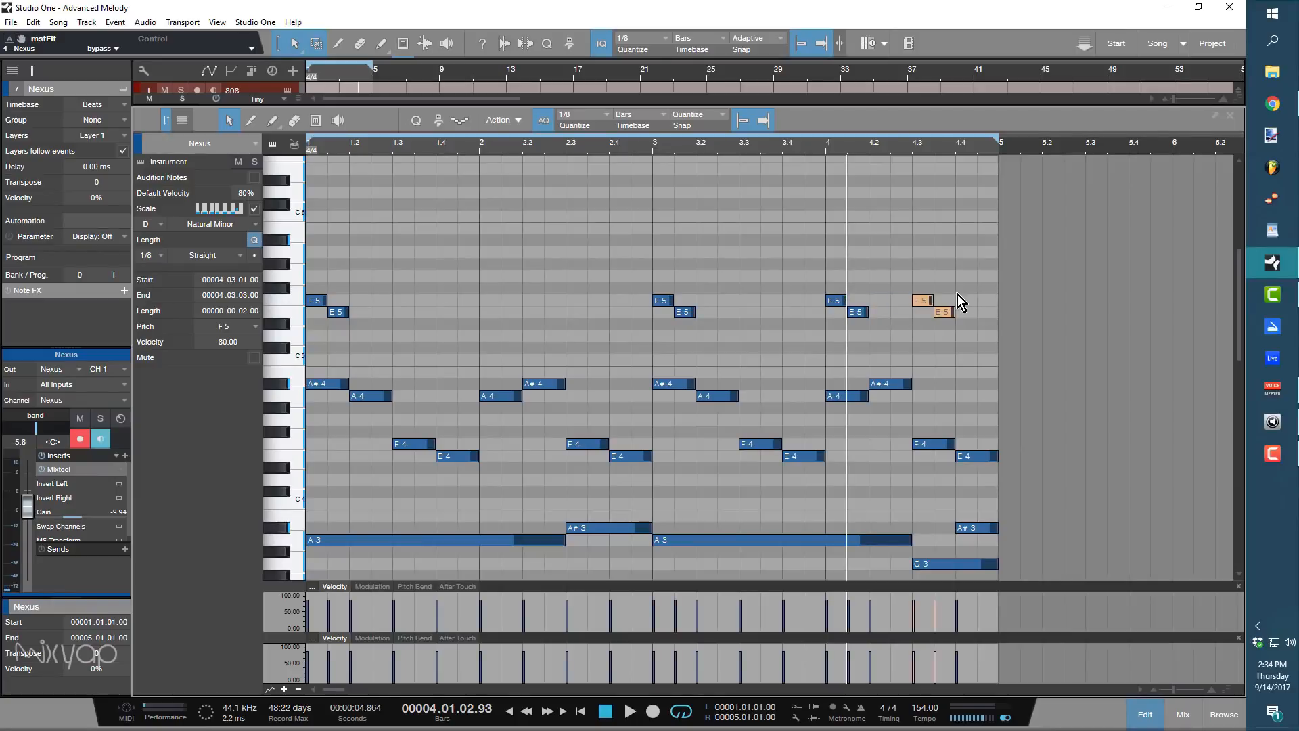
left_click(968, 301)
left_click(968, 302)
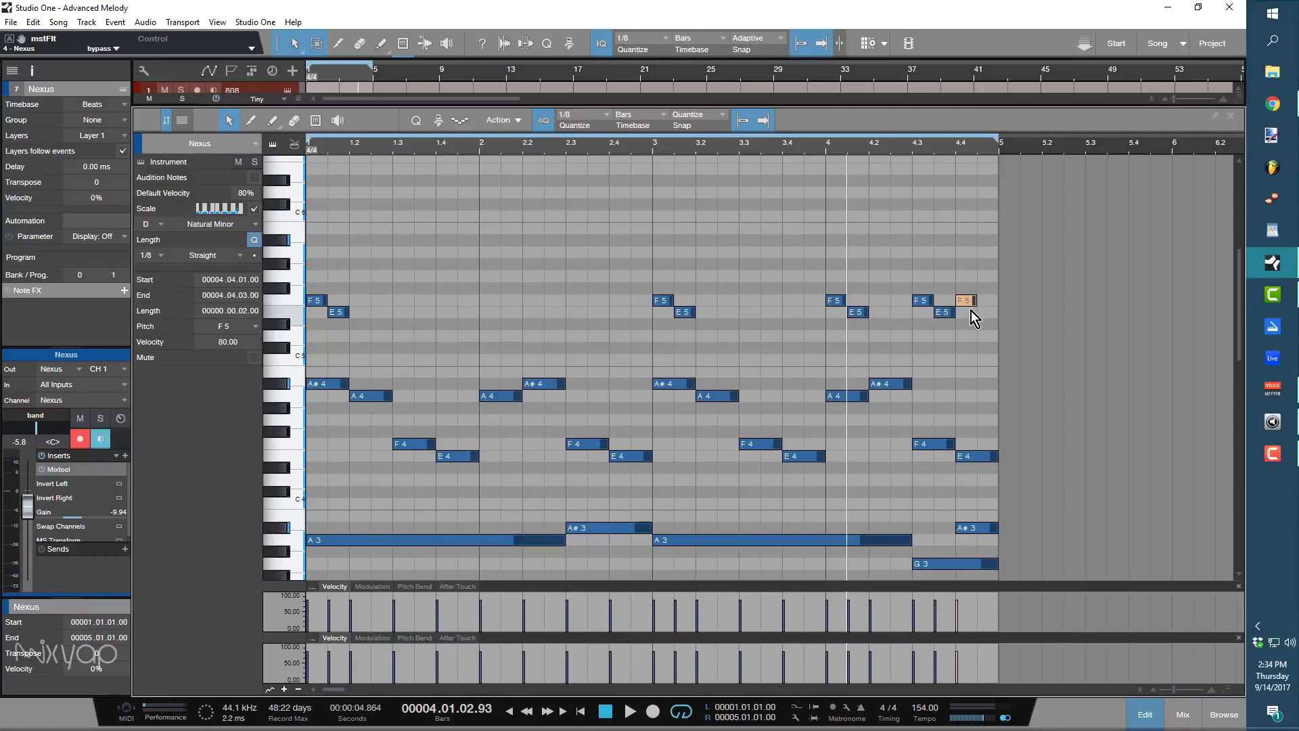
key("space")
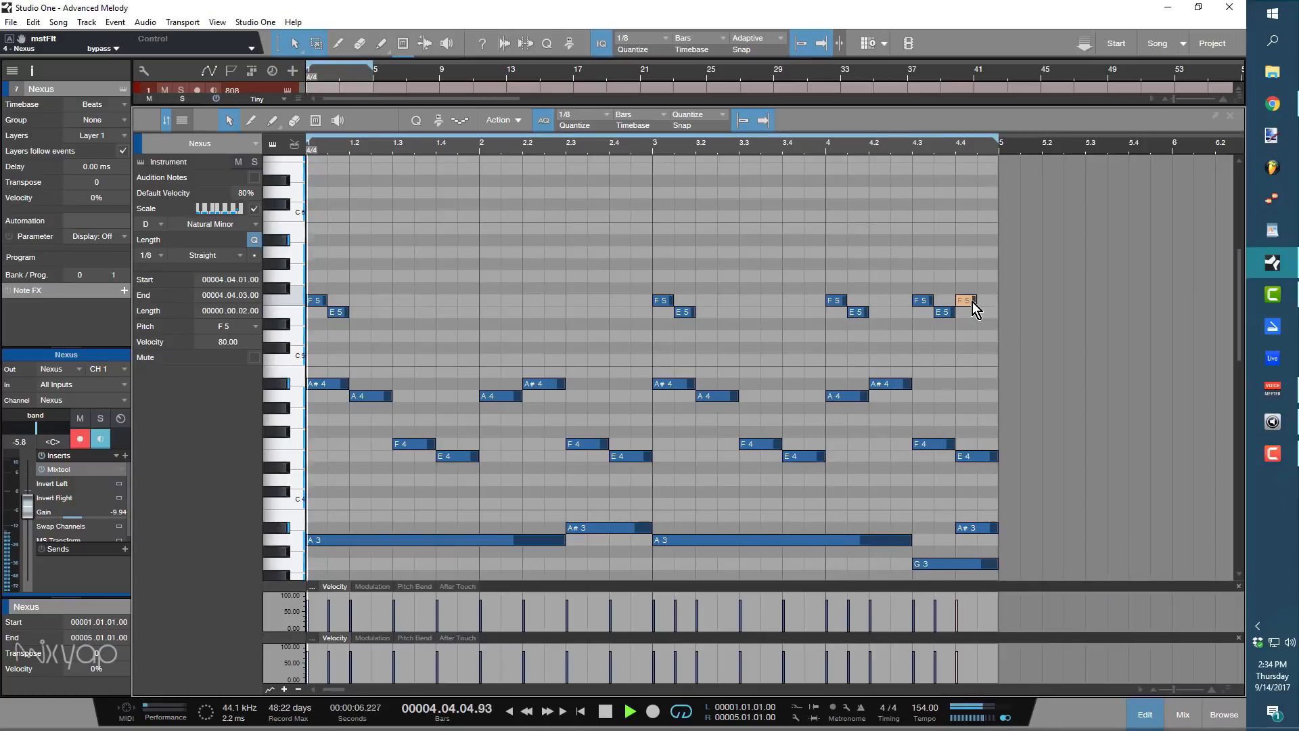
Add a two-bar D0 bass note from the start, duplicate it across bars 3 and 4, and start playback.
scroll(565, 274, "down", 2)
scroll(559, 270, "down", 3)
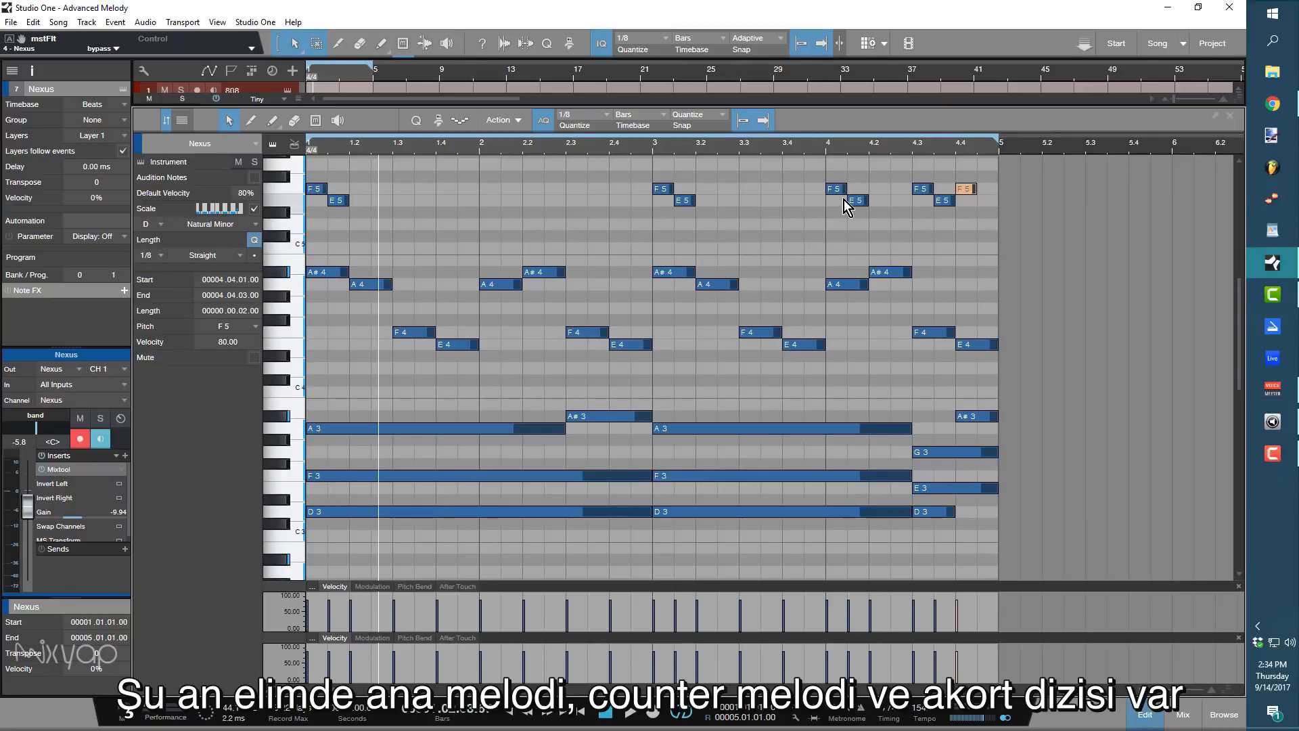
scroll(782, 483, "down", 8)
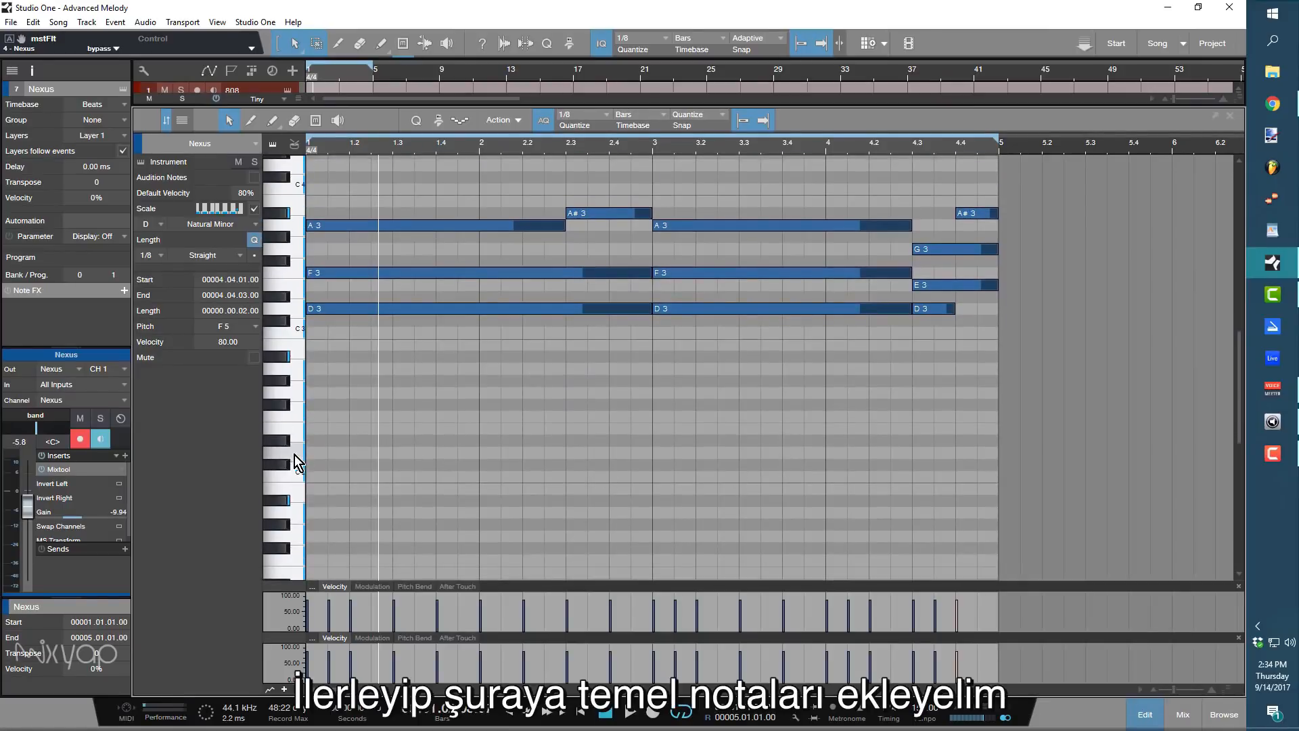
scroll(328, 456, "down", 9)
scroll(329, 456, "down", 2)
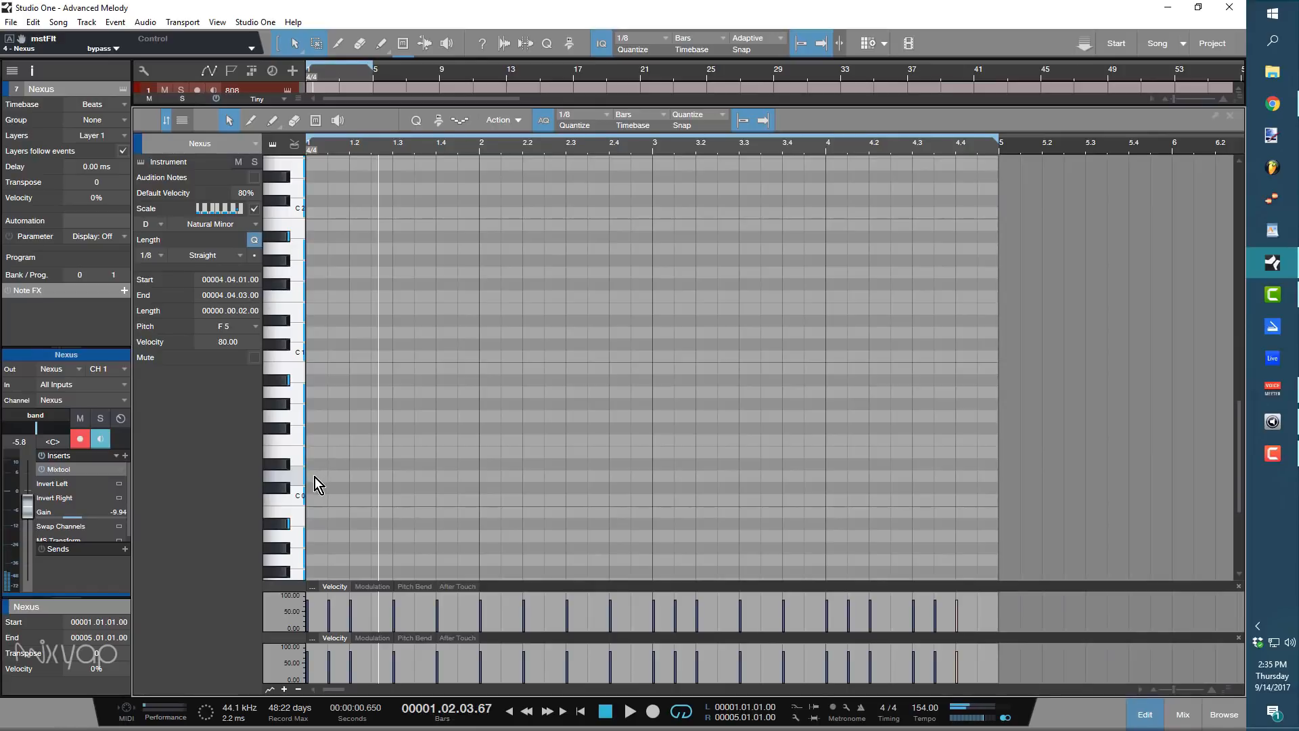
left_click(315, 477)
left_click_drag(331, 477, 661, 464)
key("d")
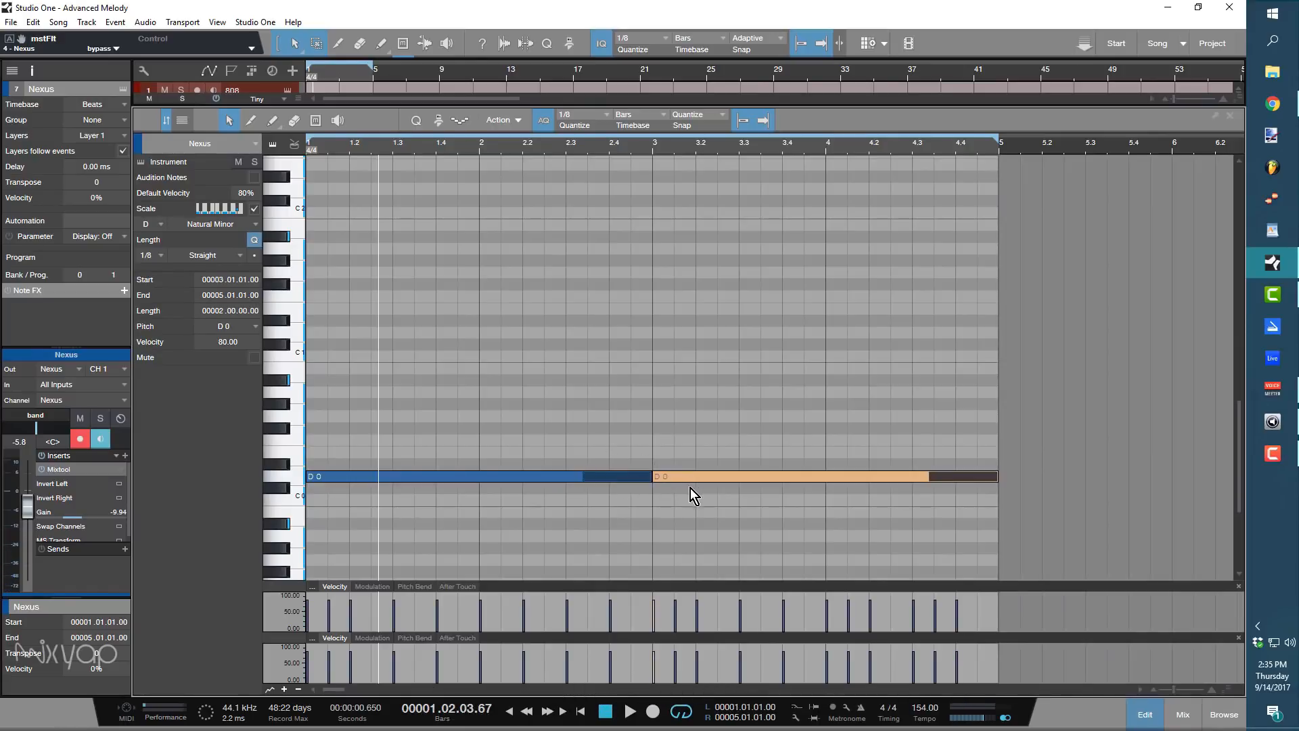
key("space")
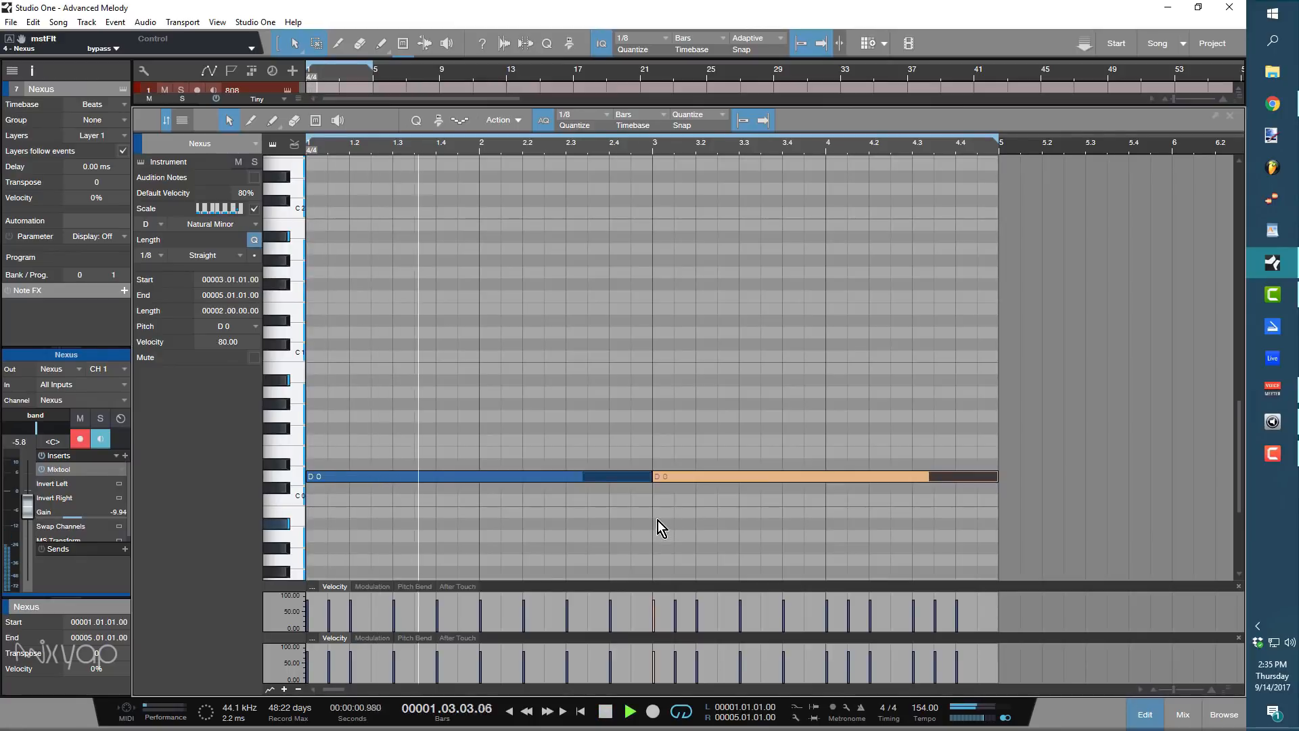
Shorten the first D0 bass note to end at 2.3, fill the last two beats of bar 2 with A#-1, and audition it.
left_click(657, 521)
left_click_drag(650, 478, 570, 516)
left_click(572, 527)
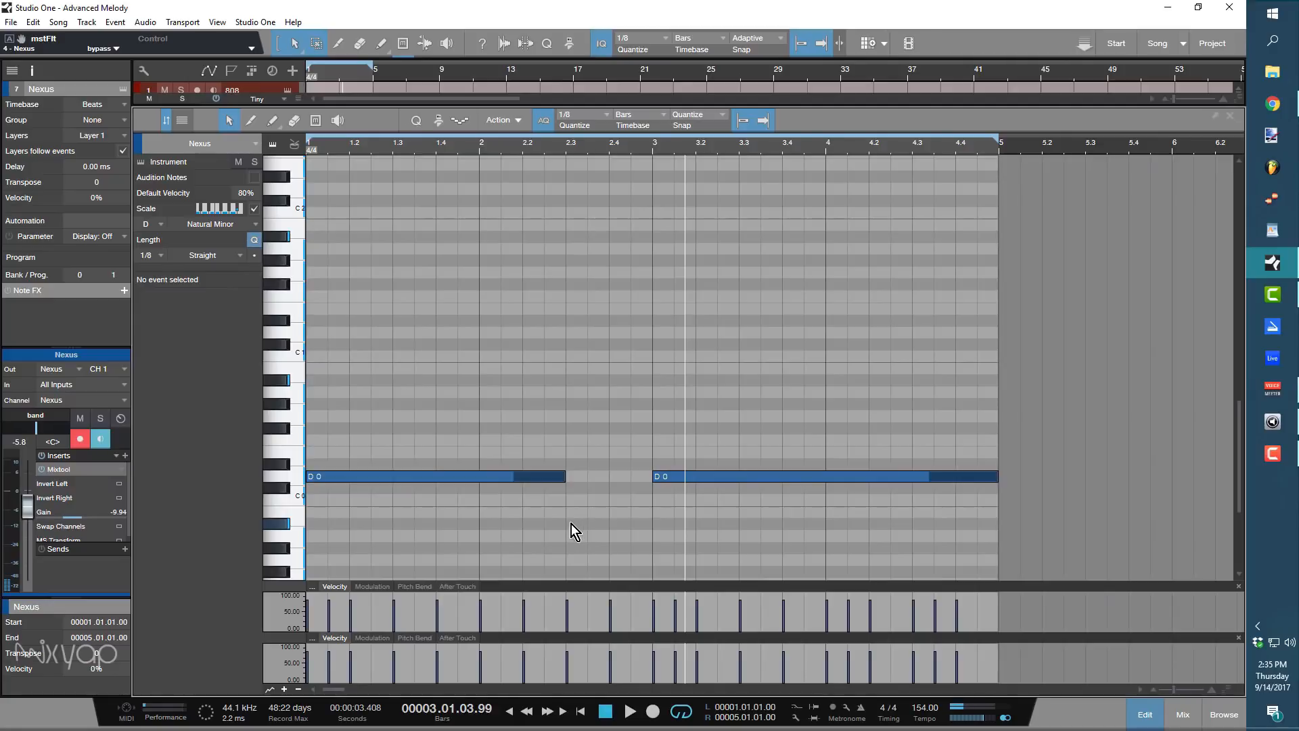
double_click(571, 524)
left_click_drag(586, 524, 645, 525)
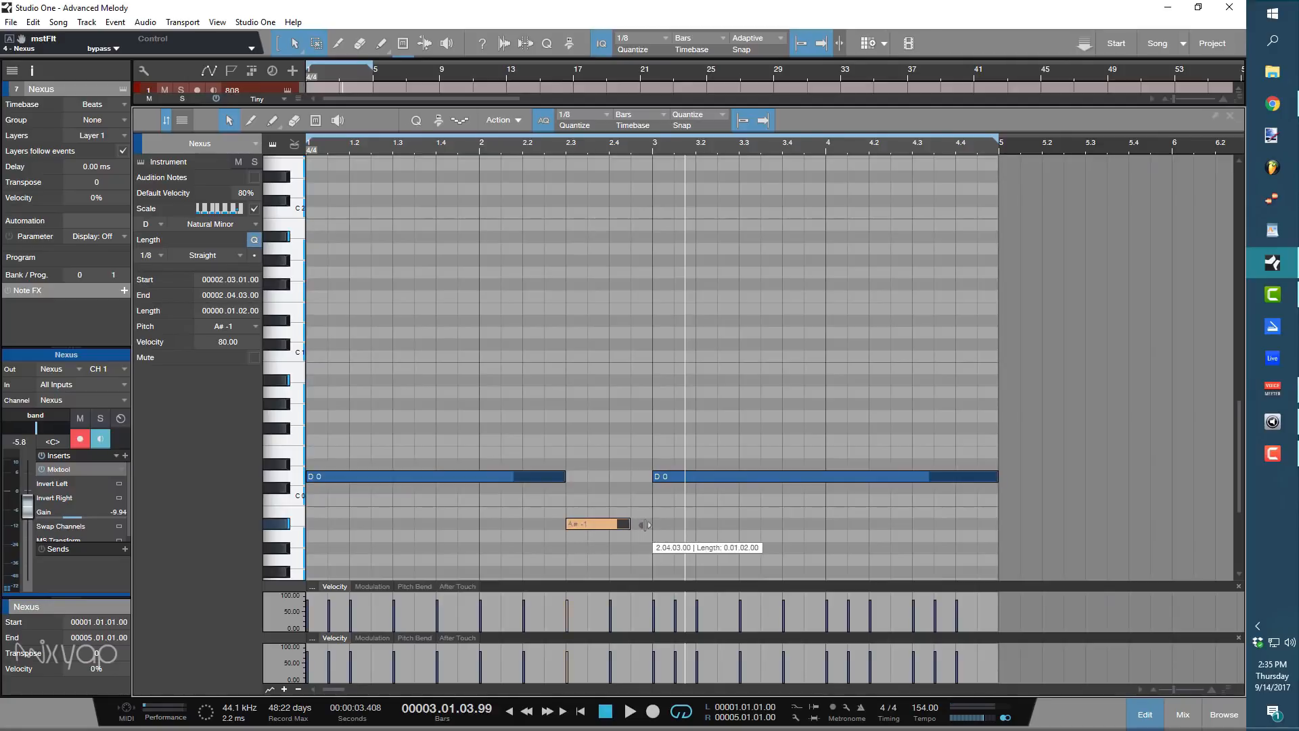
key("space")
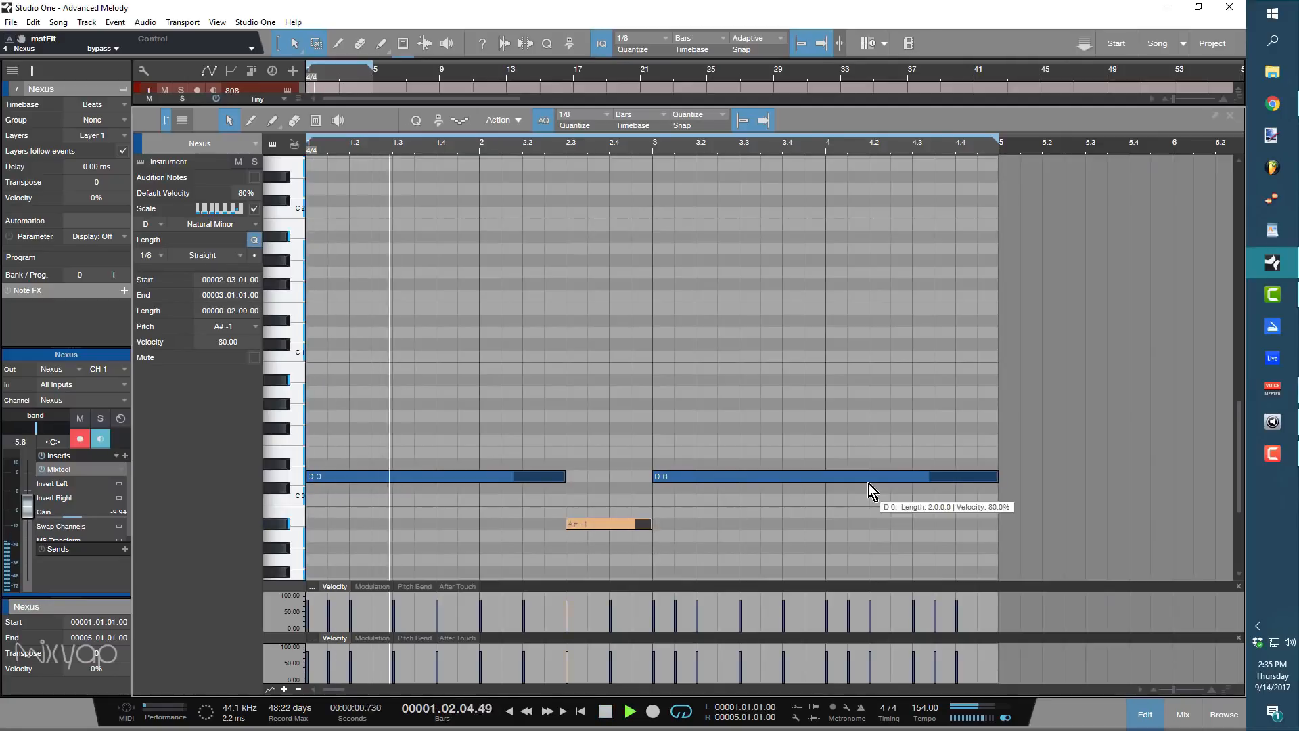
Add a two-beat E0 bass note at 4.3 and shorten the second D0 note to end there.
double_click(918, 454)
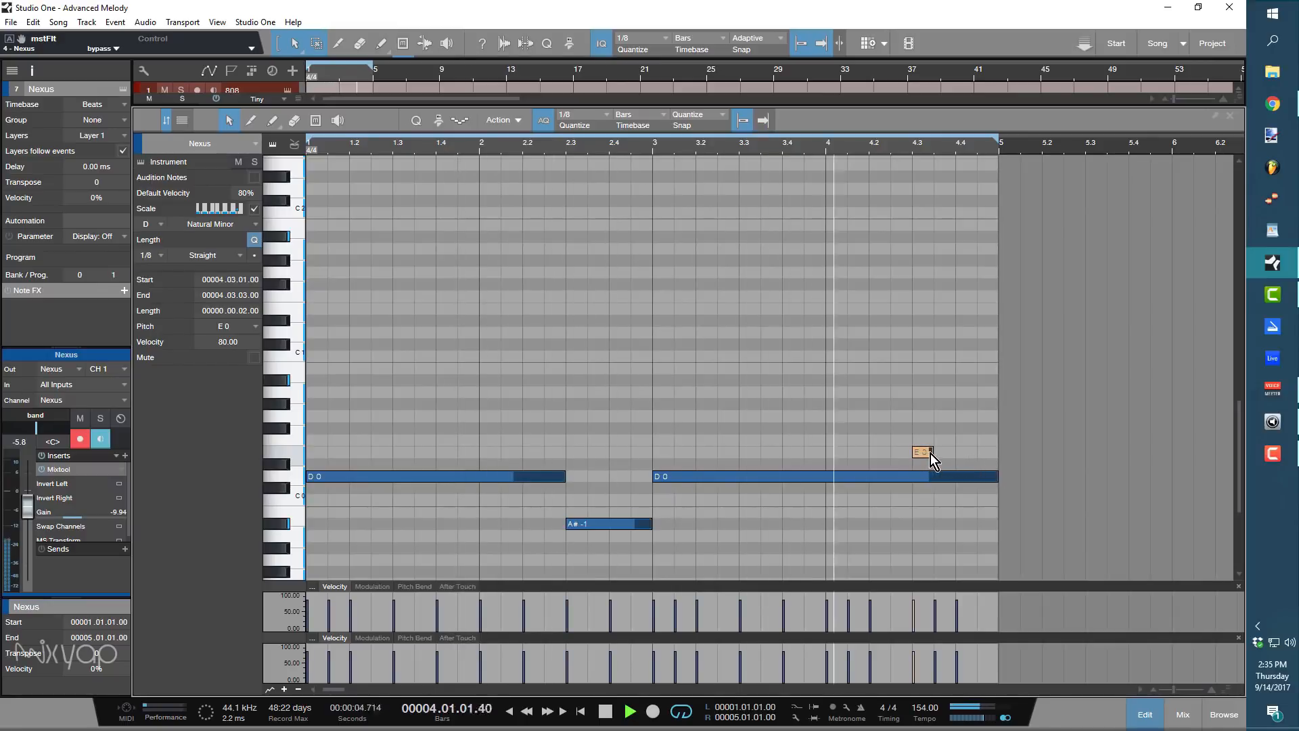
left_click_drag(932, 454, 912, 478)
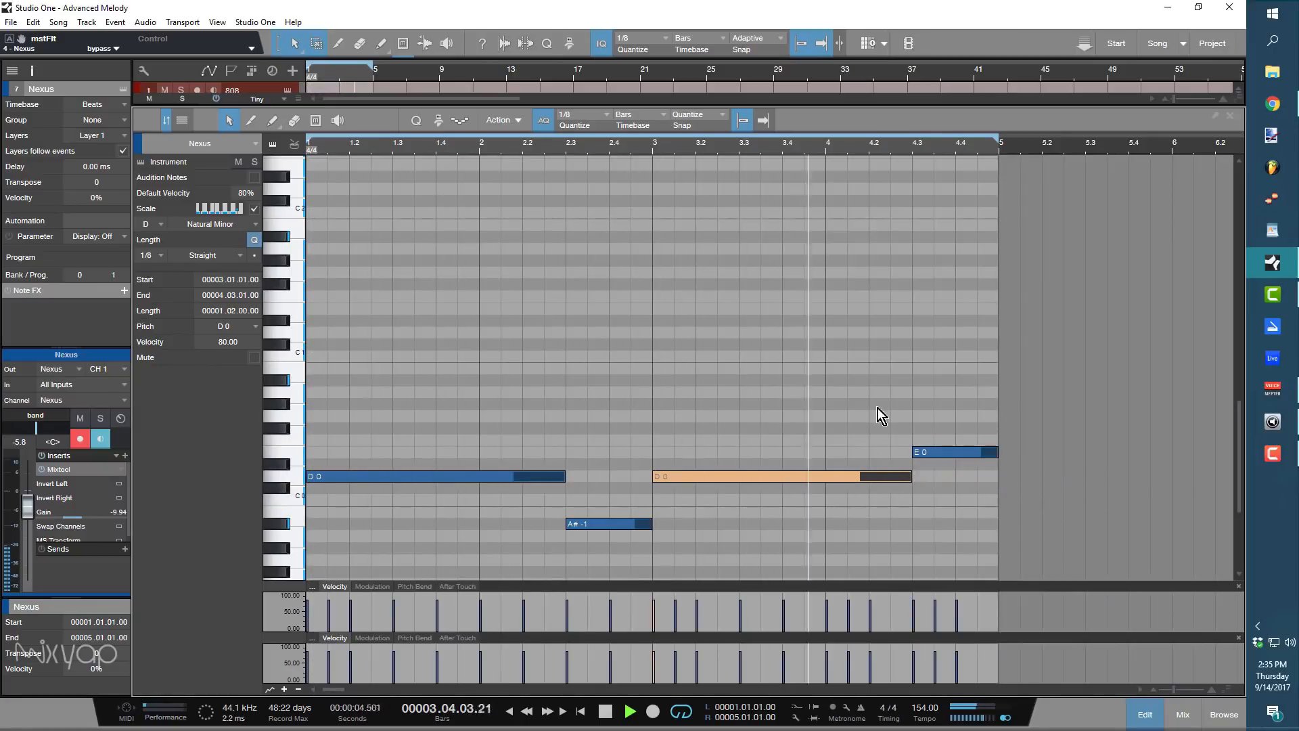
Shorten the E0 bass note to one beat and add a one-beat A#-1 at 4.4, ending at bar 5.
scroll(875, 399, "up", 5)
scroll(874, 399, "down", 6)
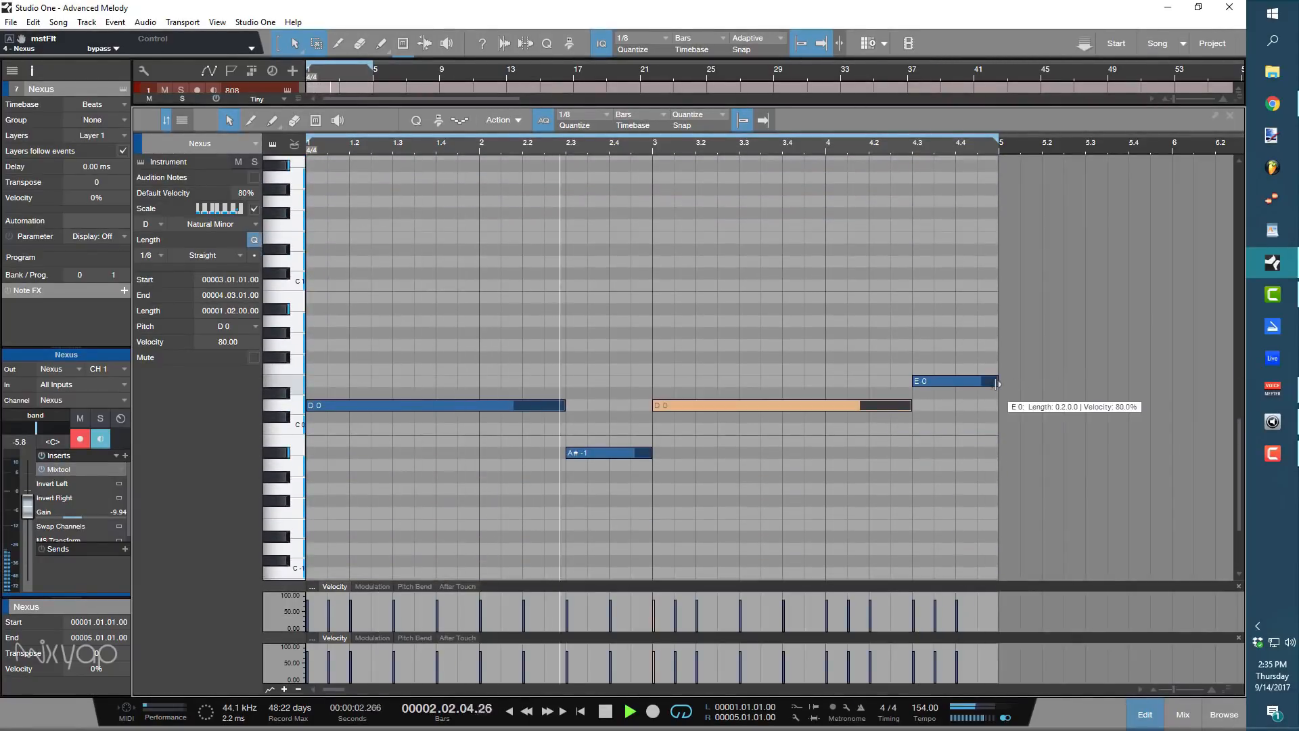
left_click_drag(996, 381, 956, 382)
left_click(954, 453)
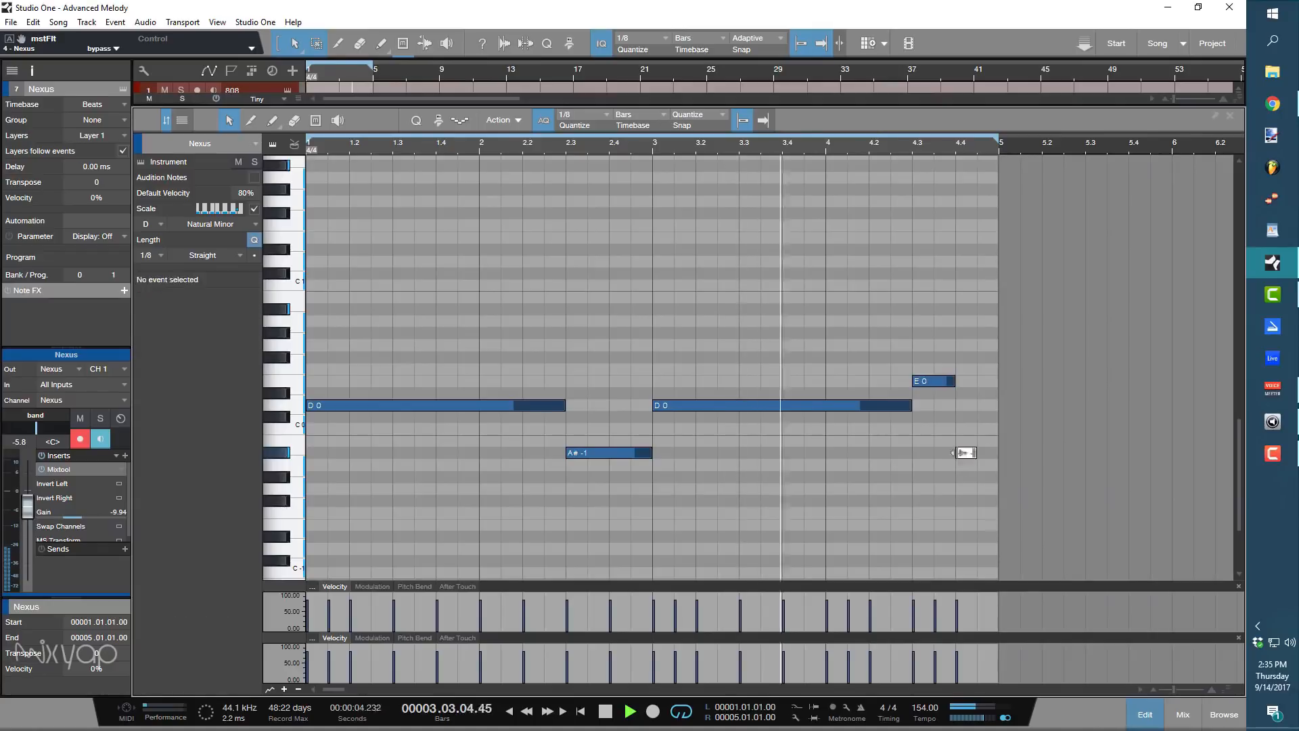
left_click_drag(973, 453, 997, 453)
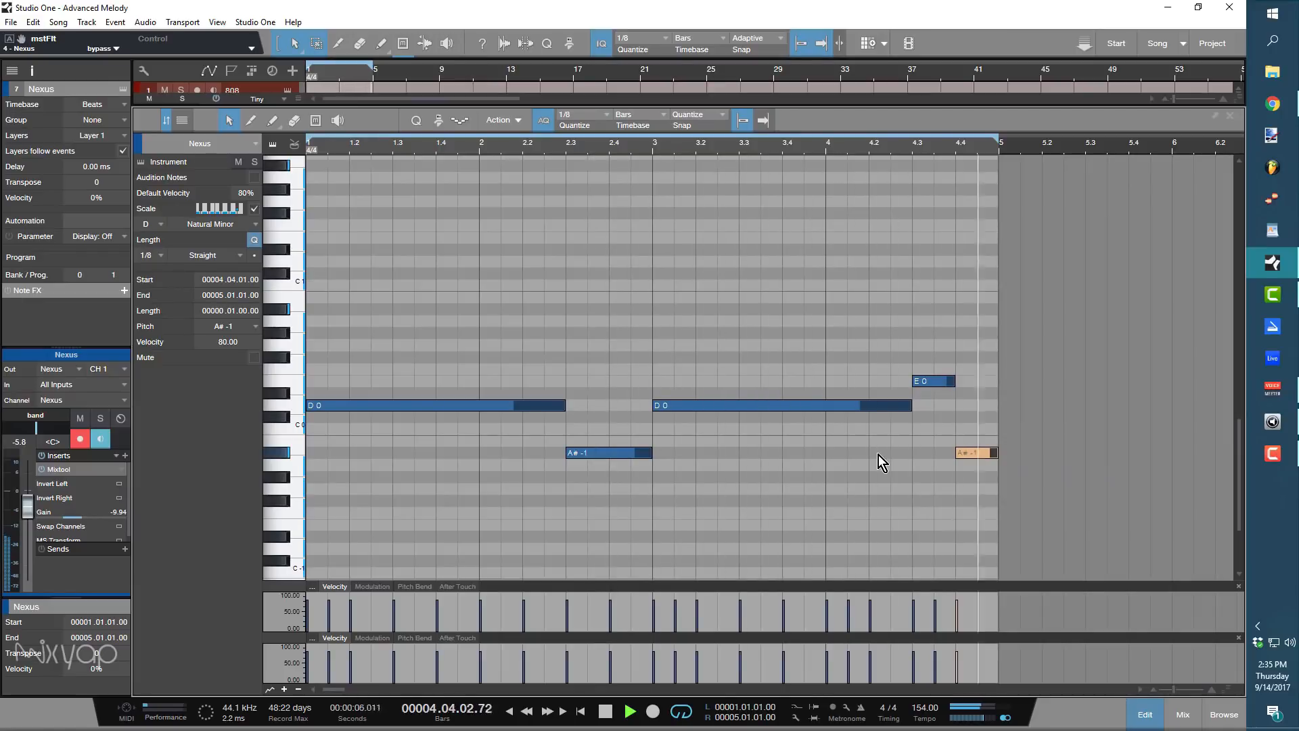
Listen to the four-bar loop with all the note layers in view, and stop playback.
scroll(845, 433, "down", 5)
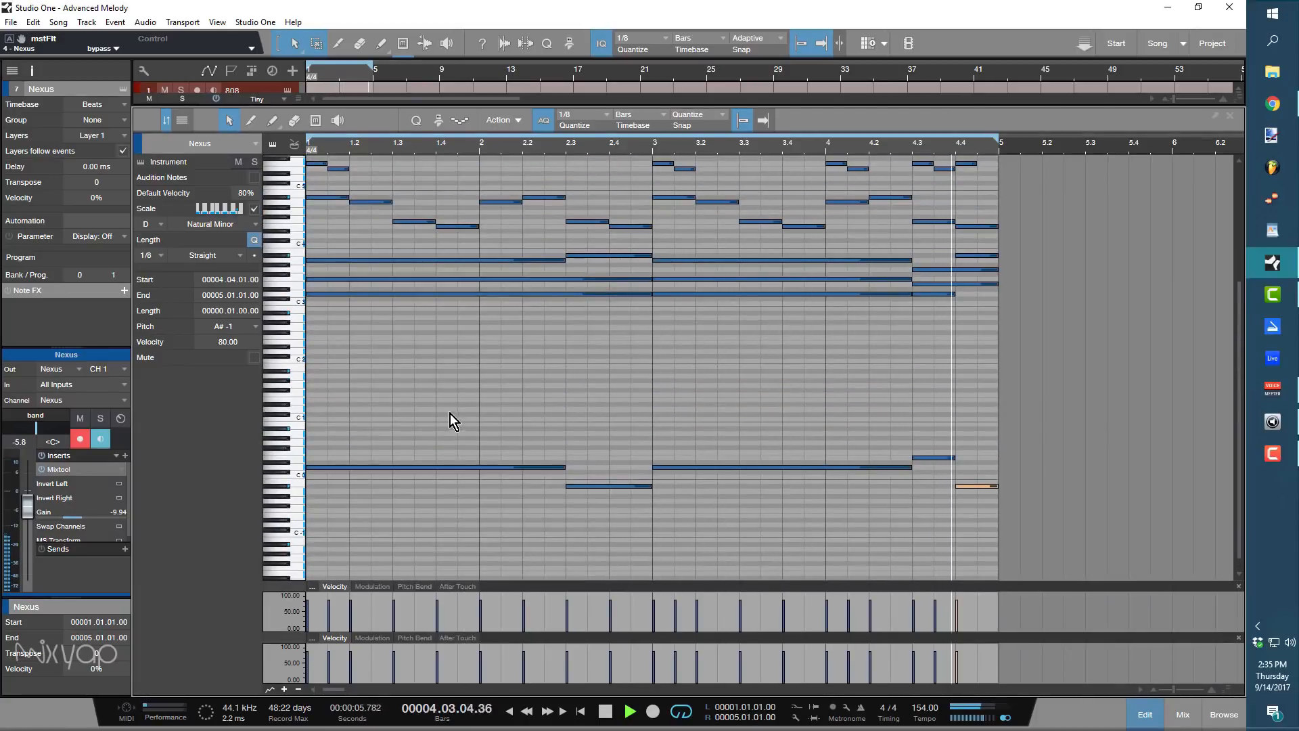
scroll(420, 396, "up", 3)
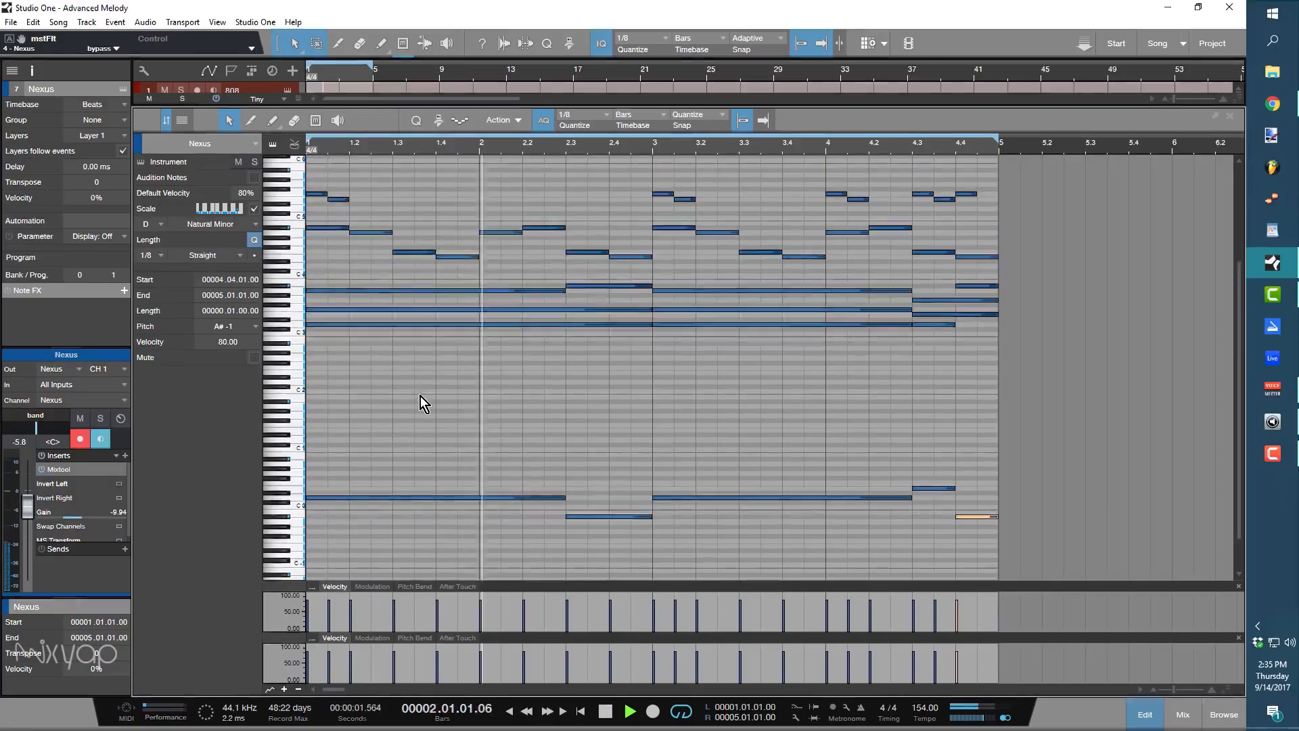
scroll(421, 395, "up", 1)
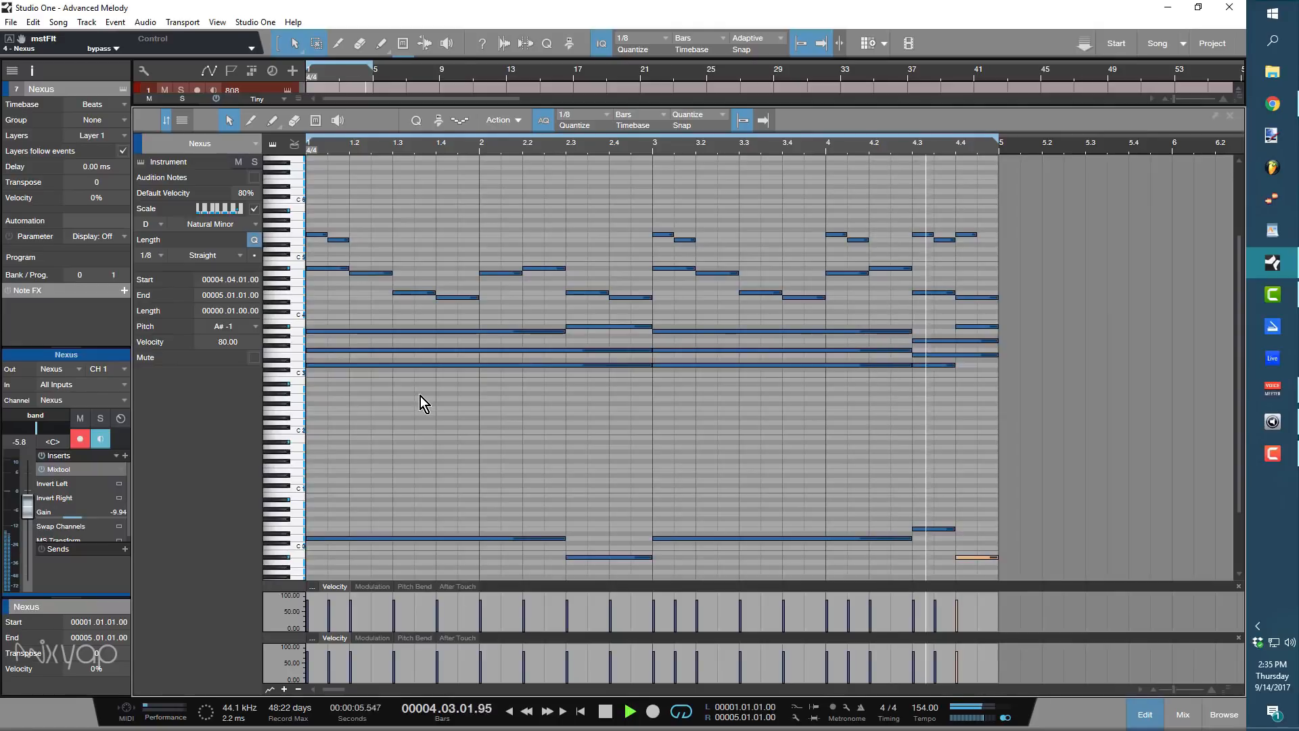
key("space")
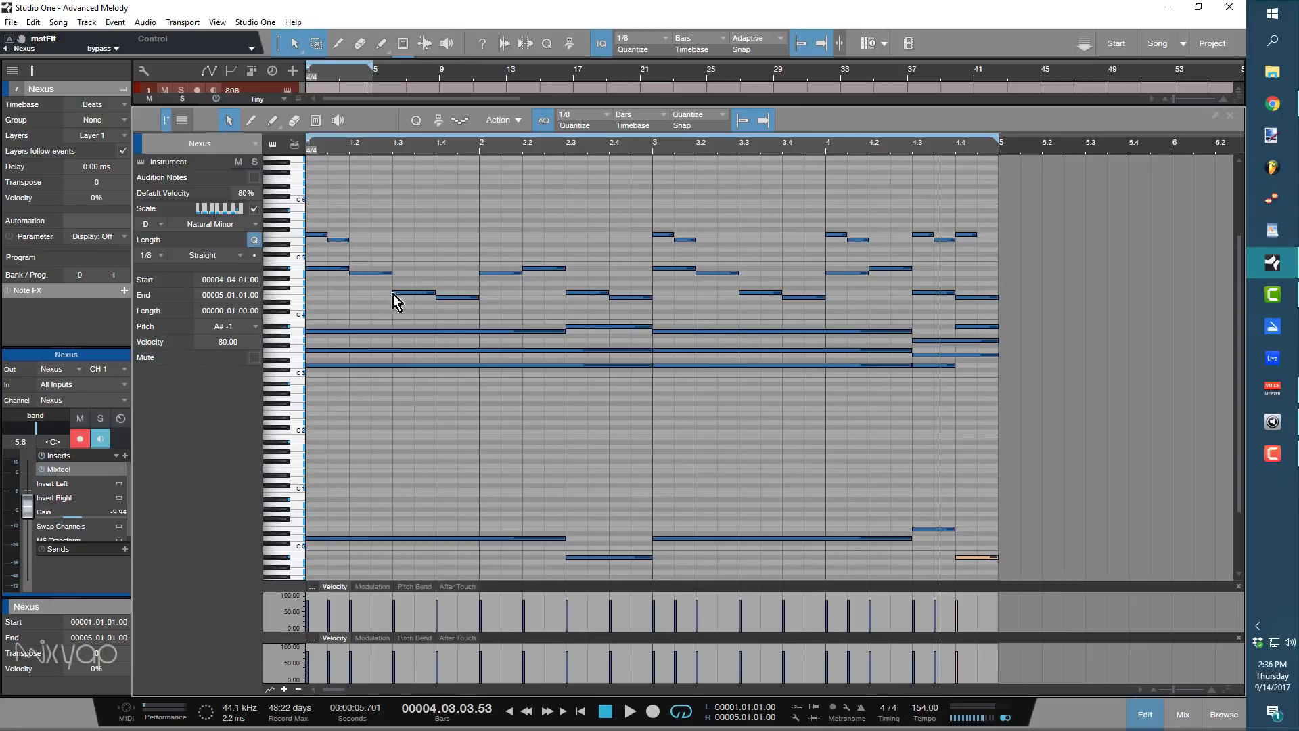
scroll(460, 383, "down", 2)
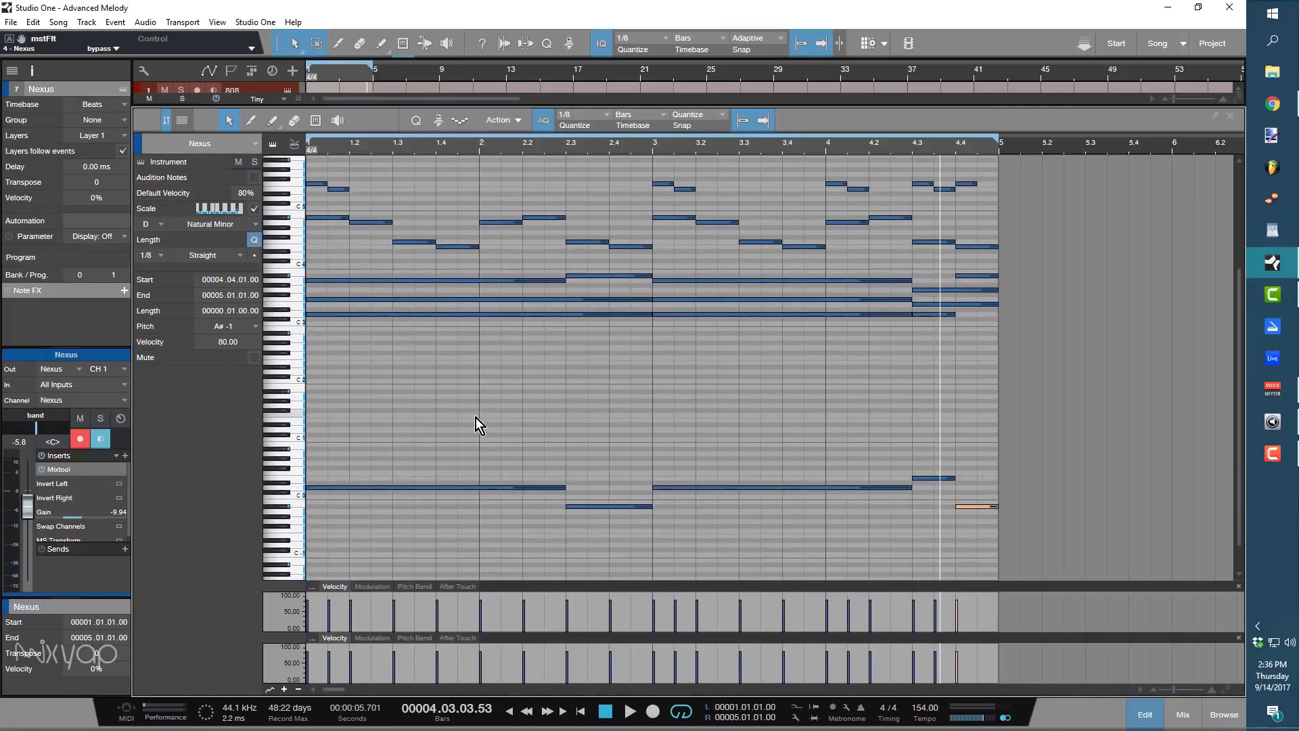
scroll(476, 417, "up", 3)
scroll(479, 417, "up", 2)
scroll(479, 417, "down", 3)
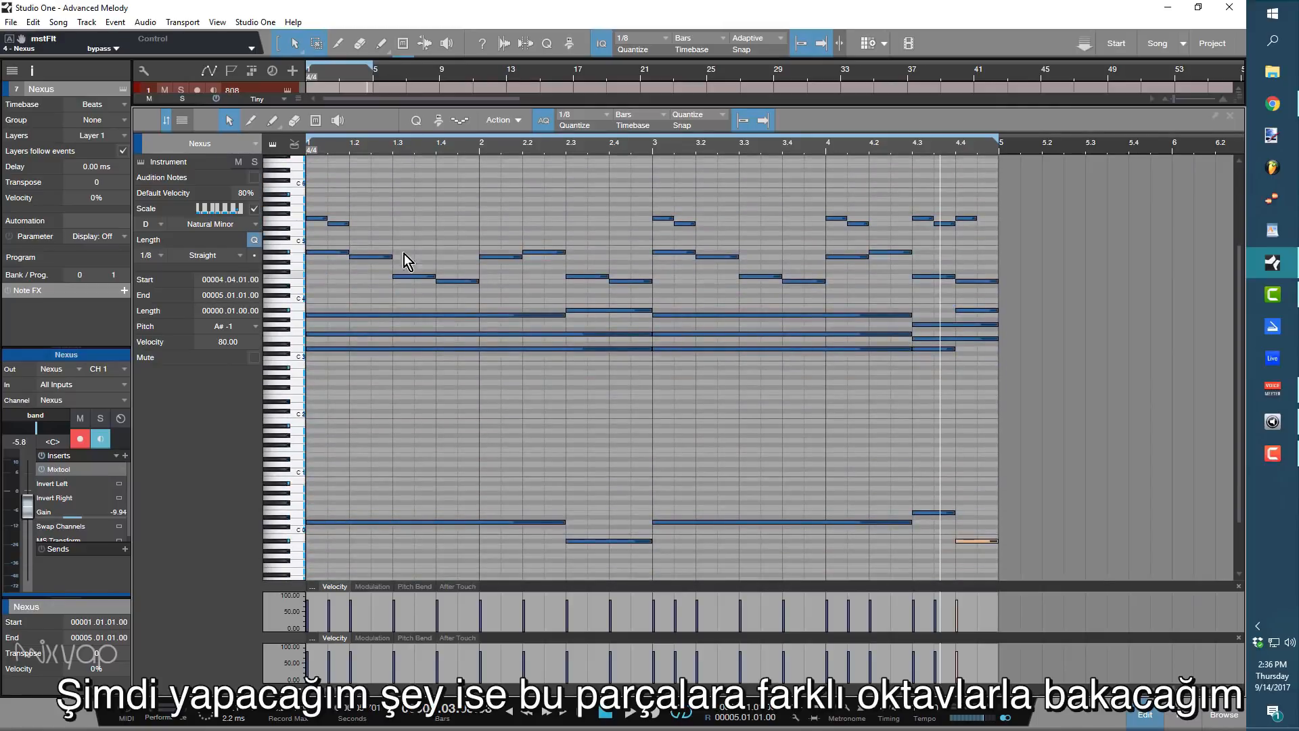
Select the main melody, high counter melody, chords and bass notes in turn to review each layer, and clear the selection.
left_click(324, 250)
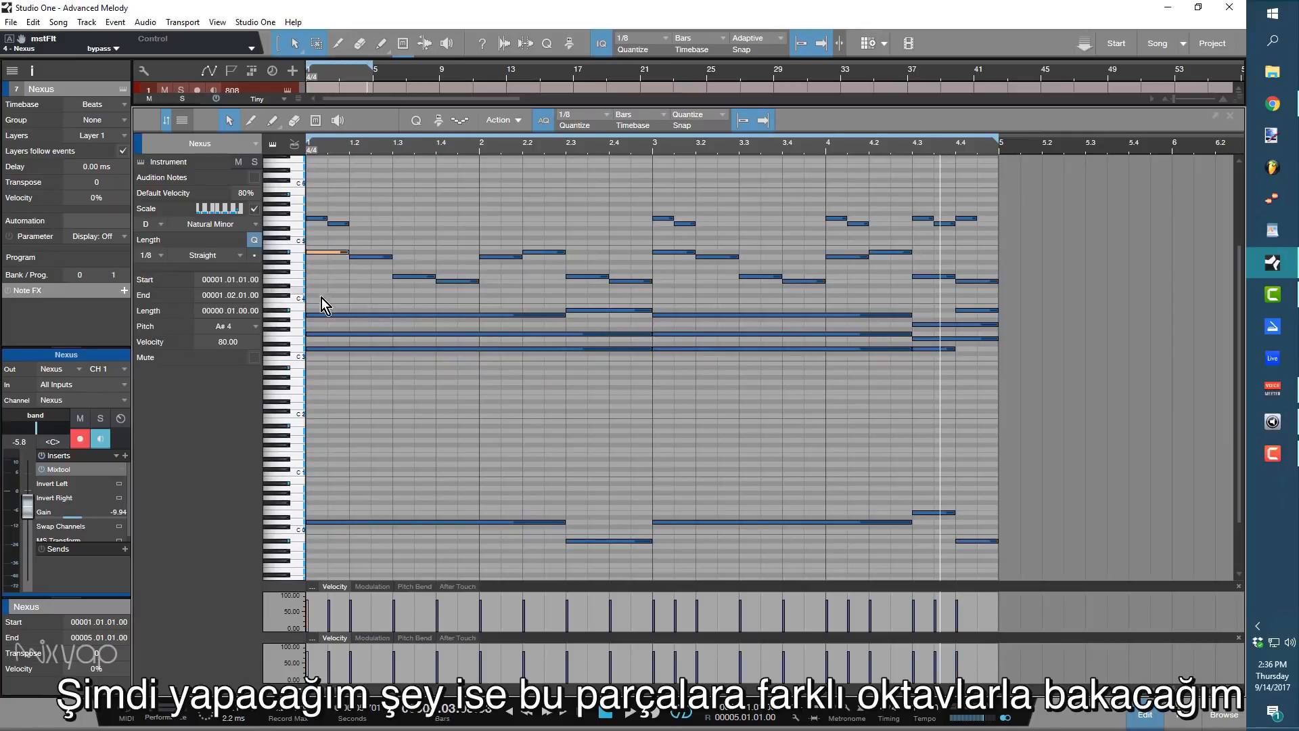
left_click_drag(315, 242, 1001, 287)
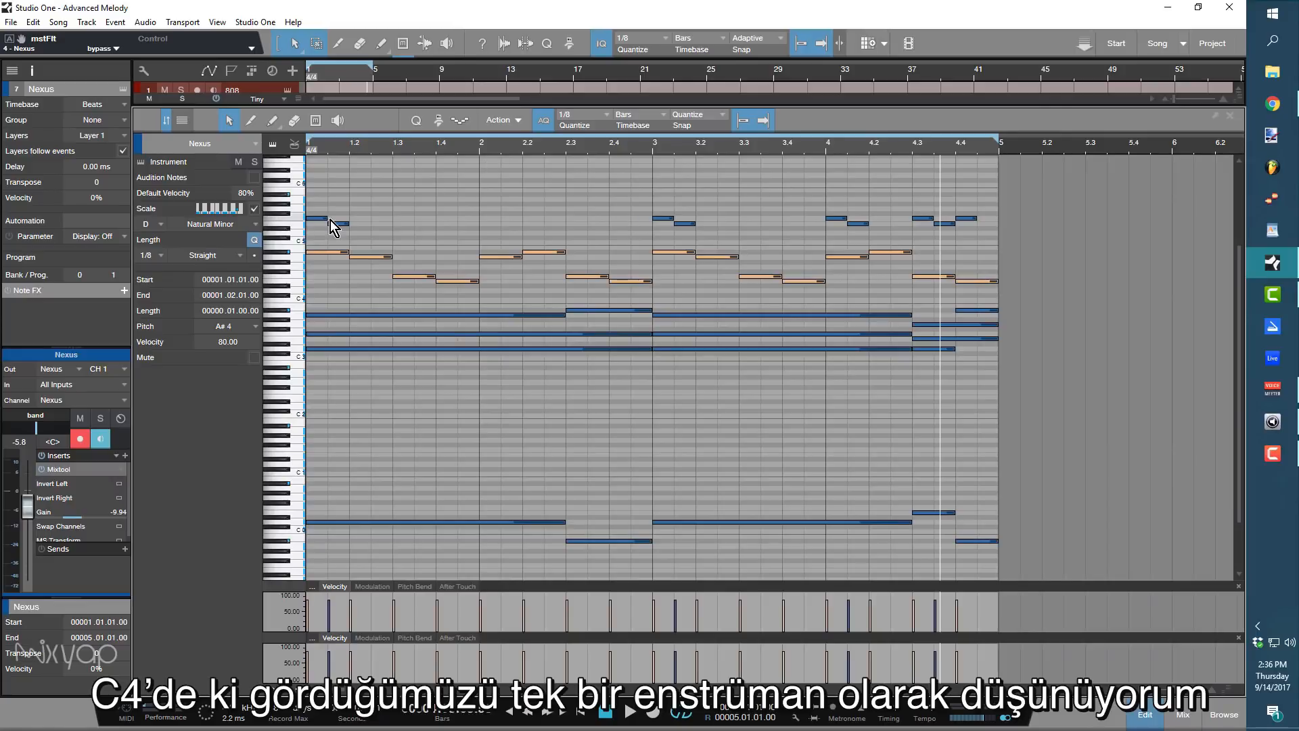
left_click_drag(314, 200, 969, 253)
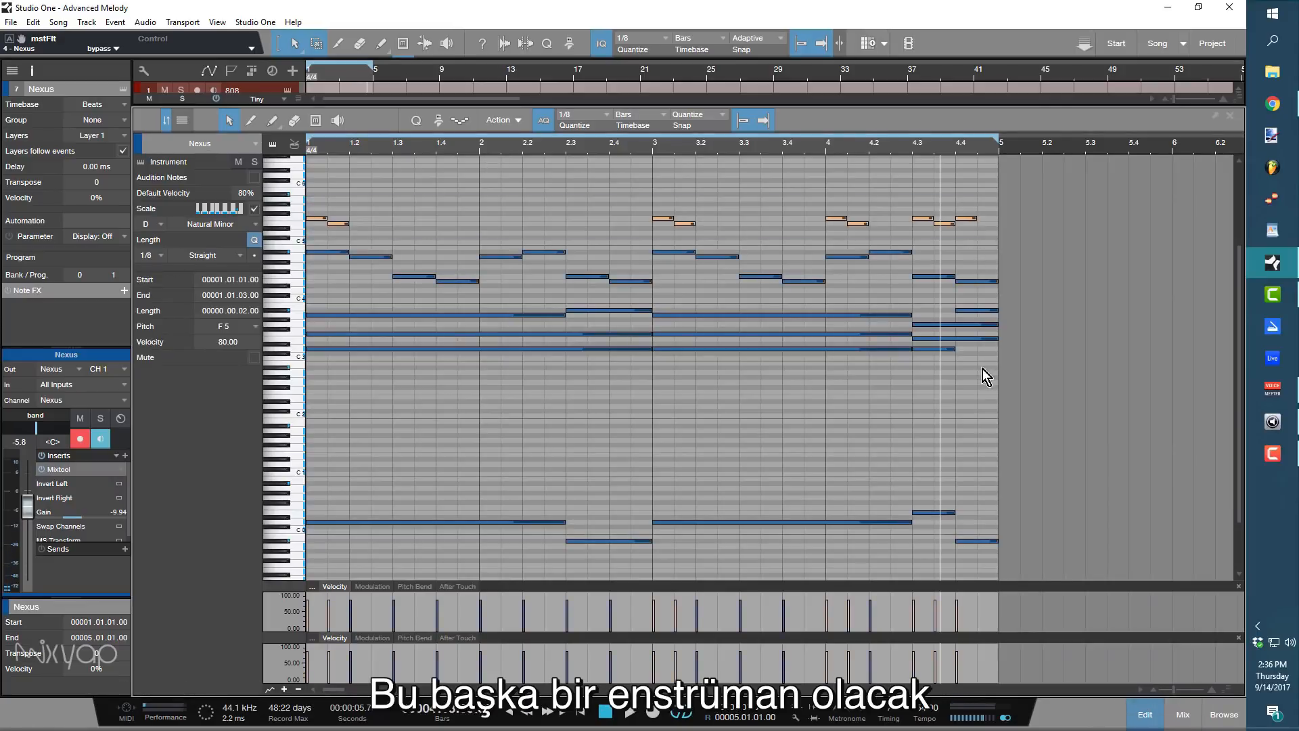
left_click_drag(988, 384, 292, 307)
left_click_drag(371, 471, 988, 562)
left_click(858, 401)
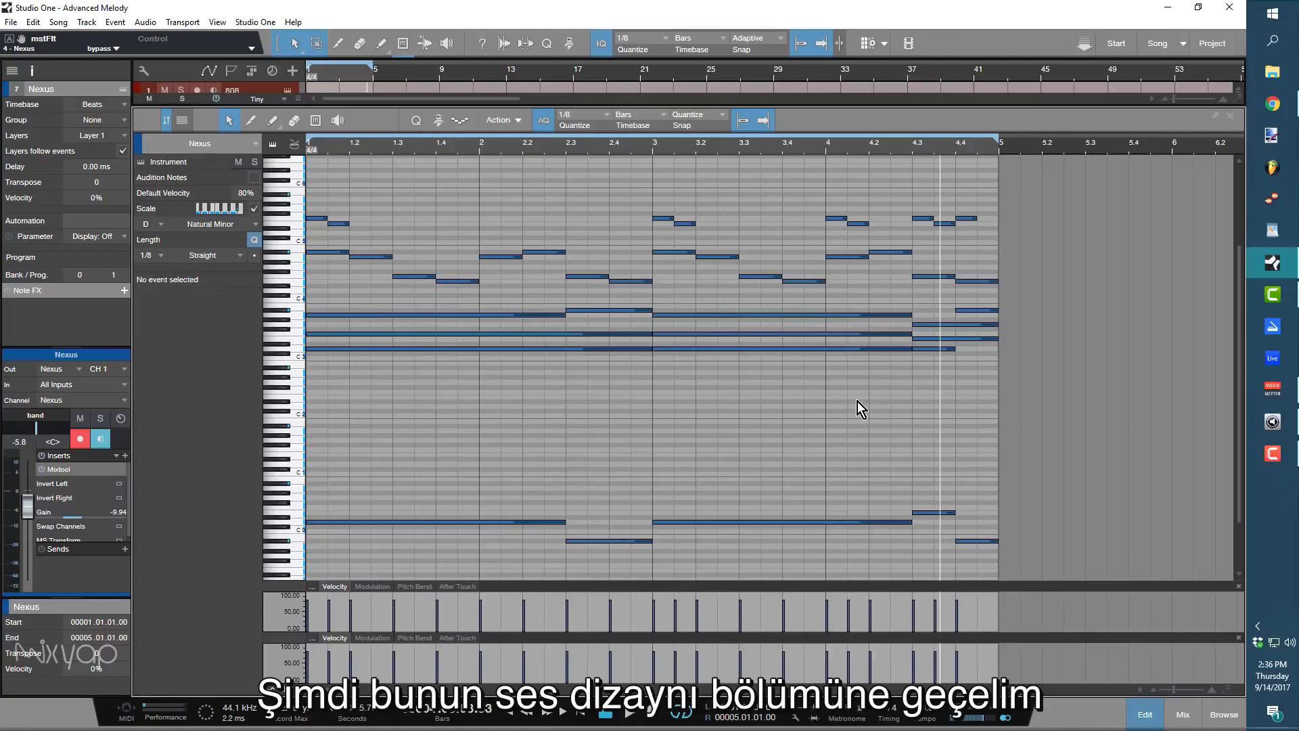
left_click(693, 121)
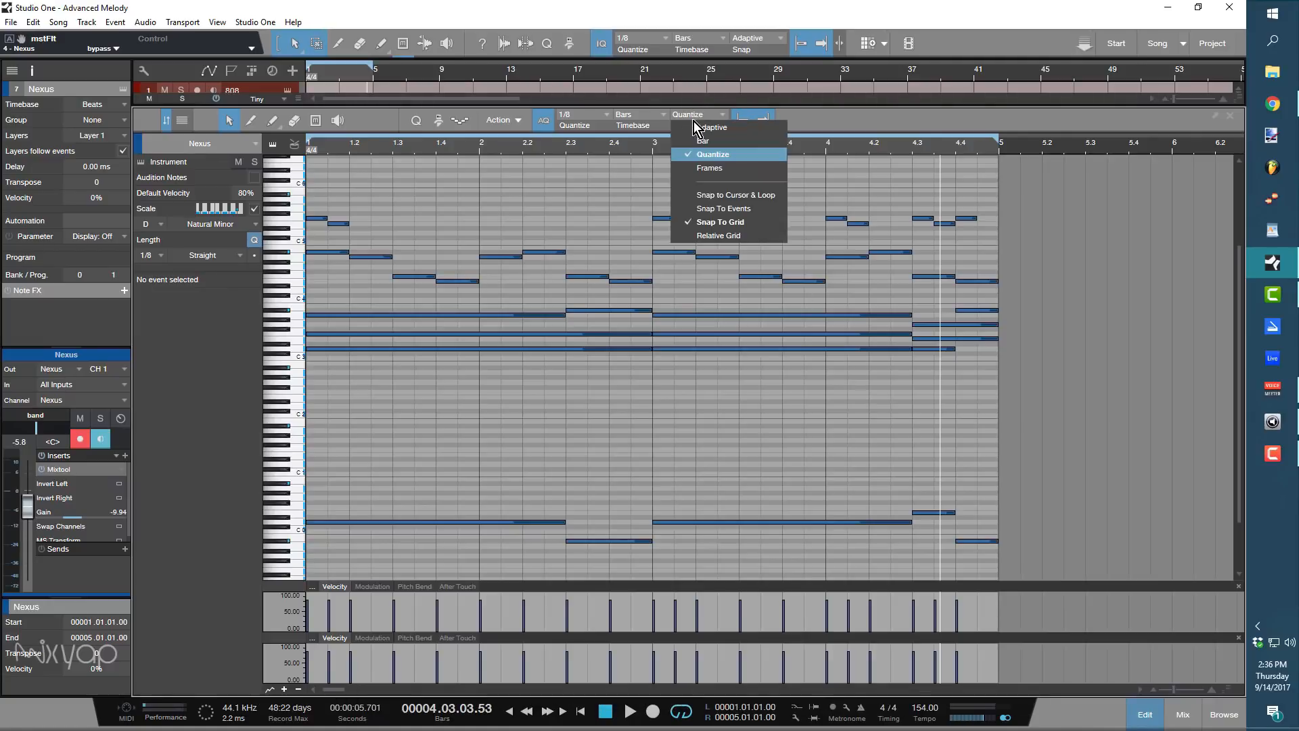
left_click(850, 107)
left_click_drag(850, 107, 800, 383)
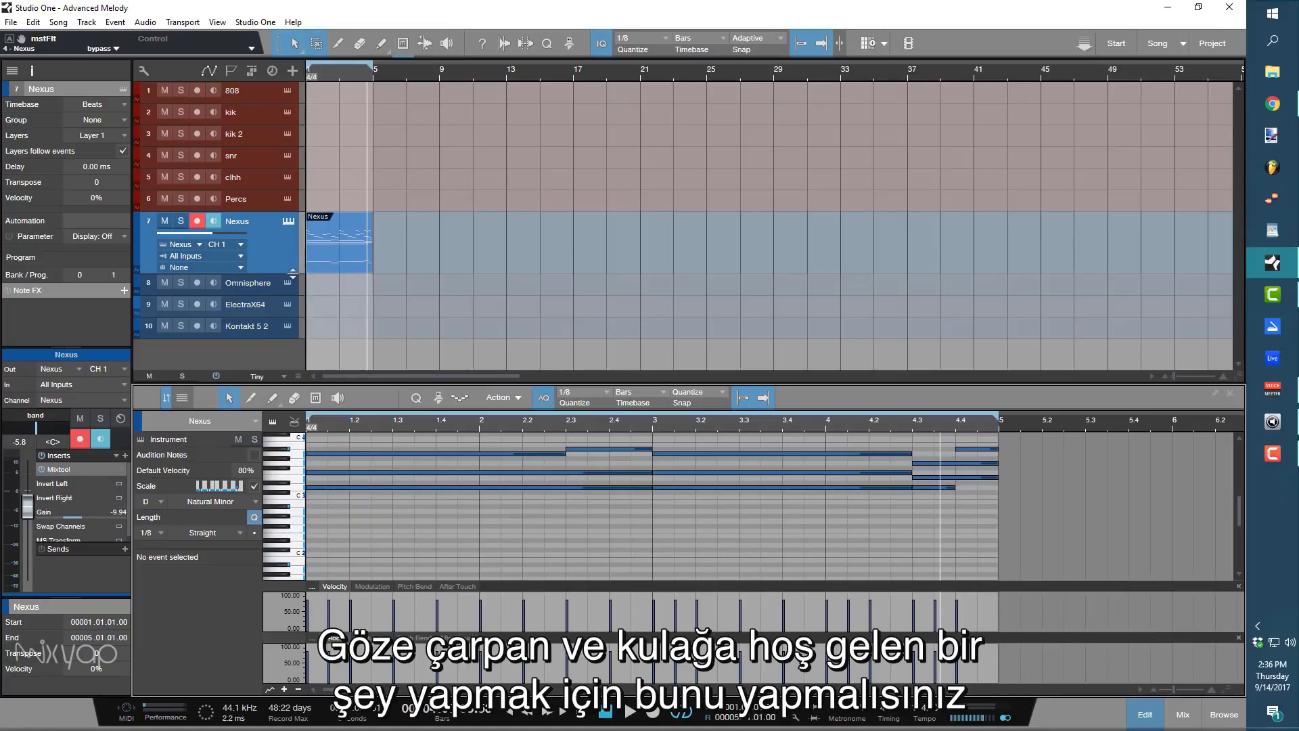
left_click_drag(293, 273, 293, 270)
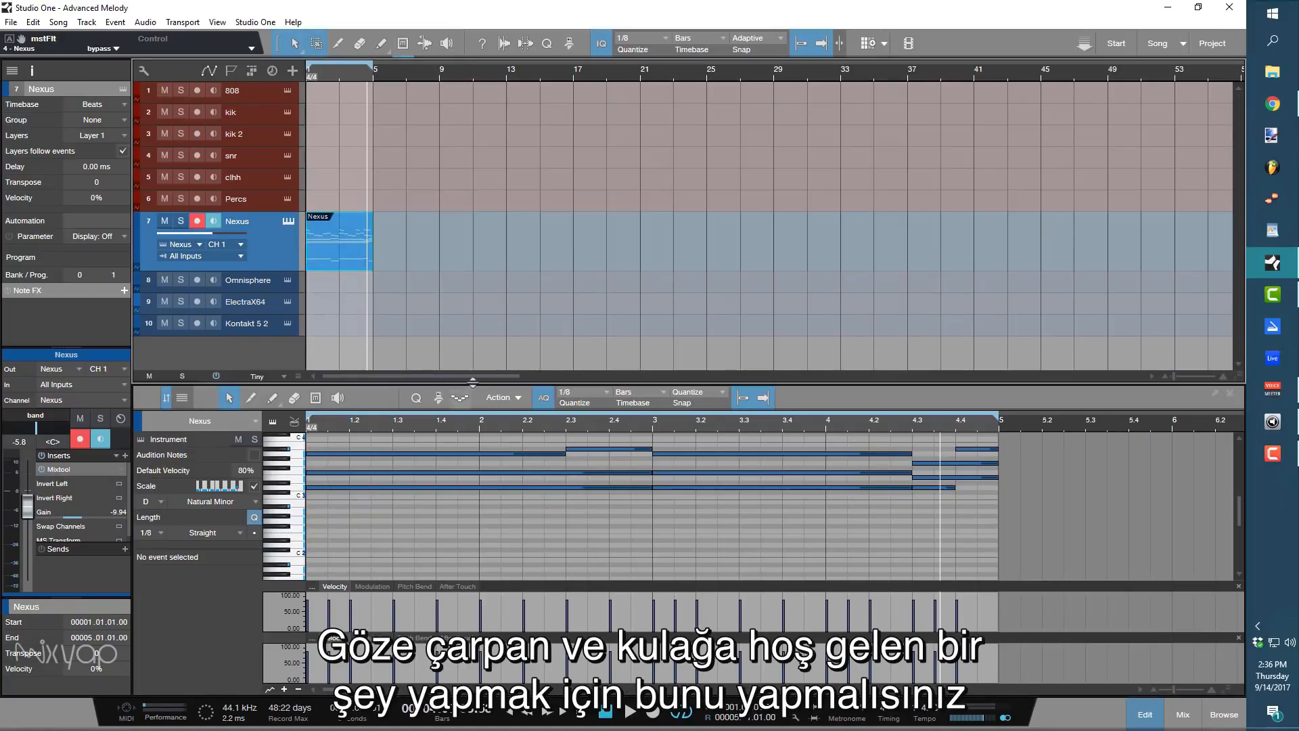
left_click_drag(487, 193, 490, 203)
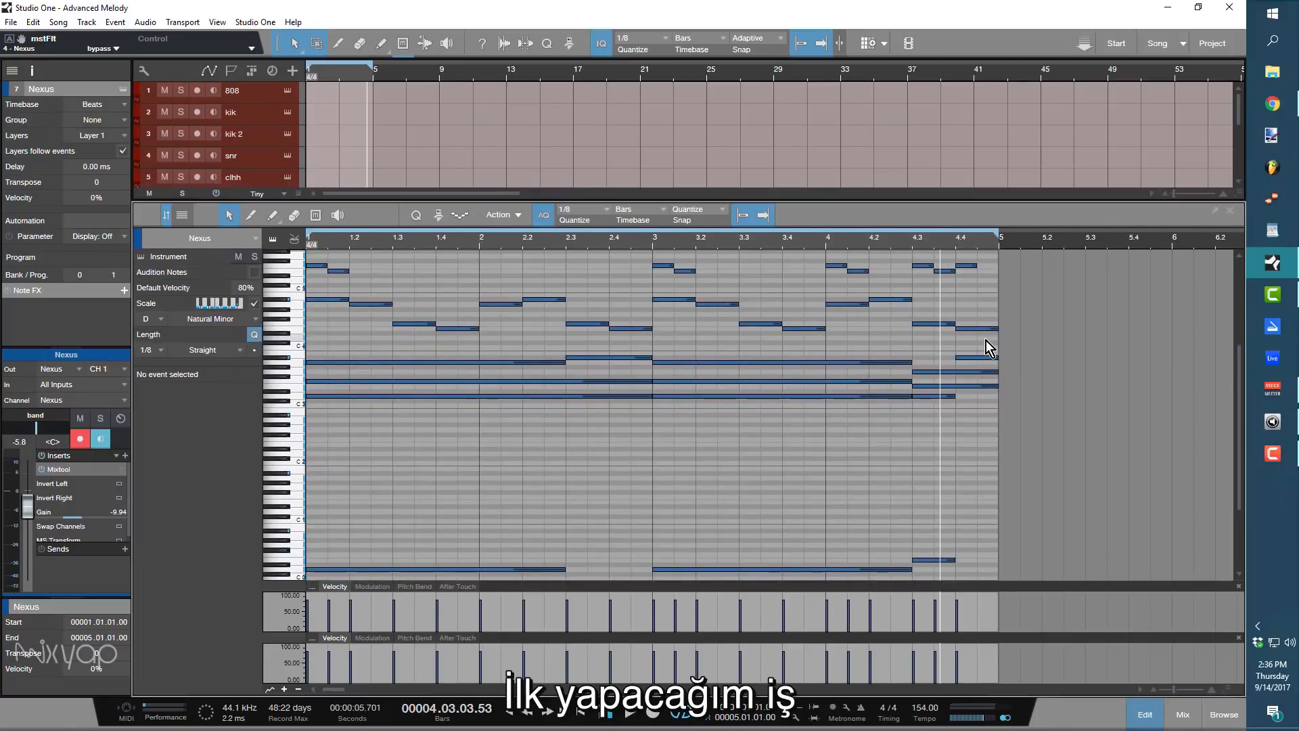
left_click_drag(977, 340, 735, 304)
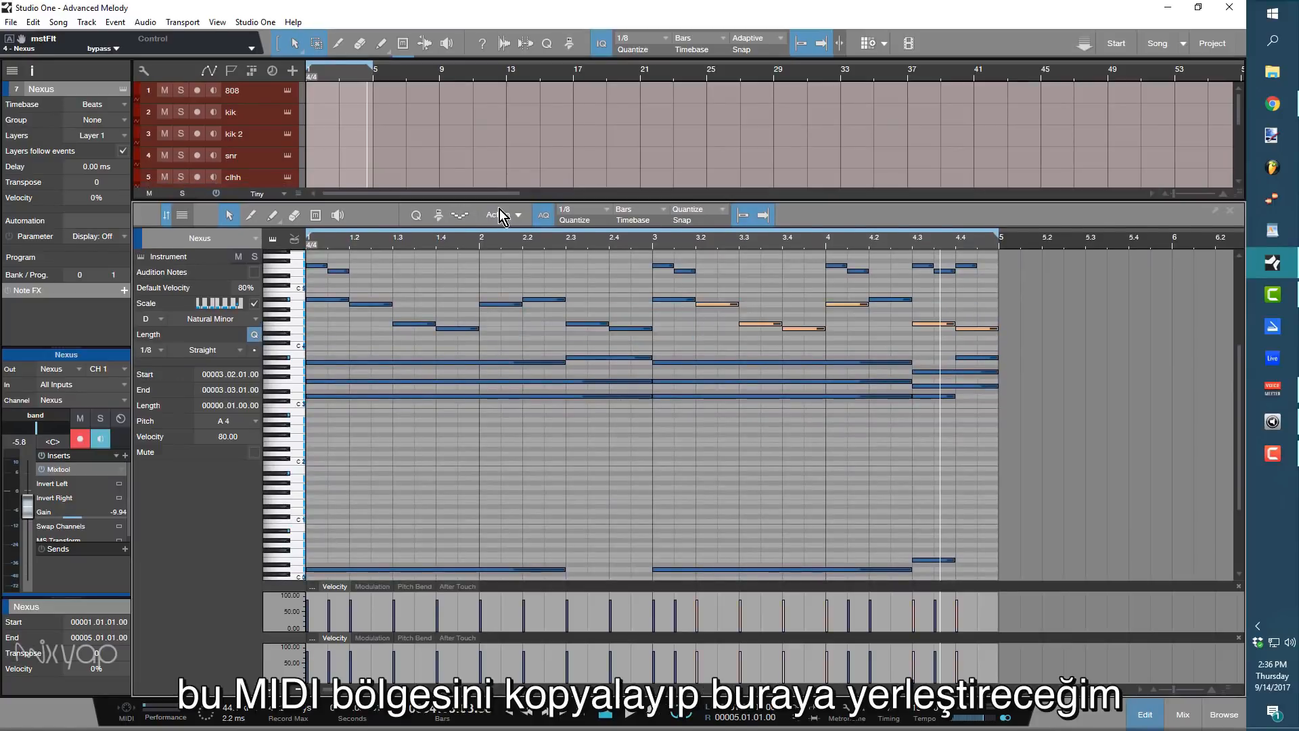
Copy the Nexus clip to bar 29 and duplicate the original three times in a row up to bar 17.
left_click_drag(516, 199, 499, 384)
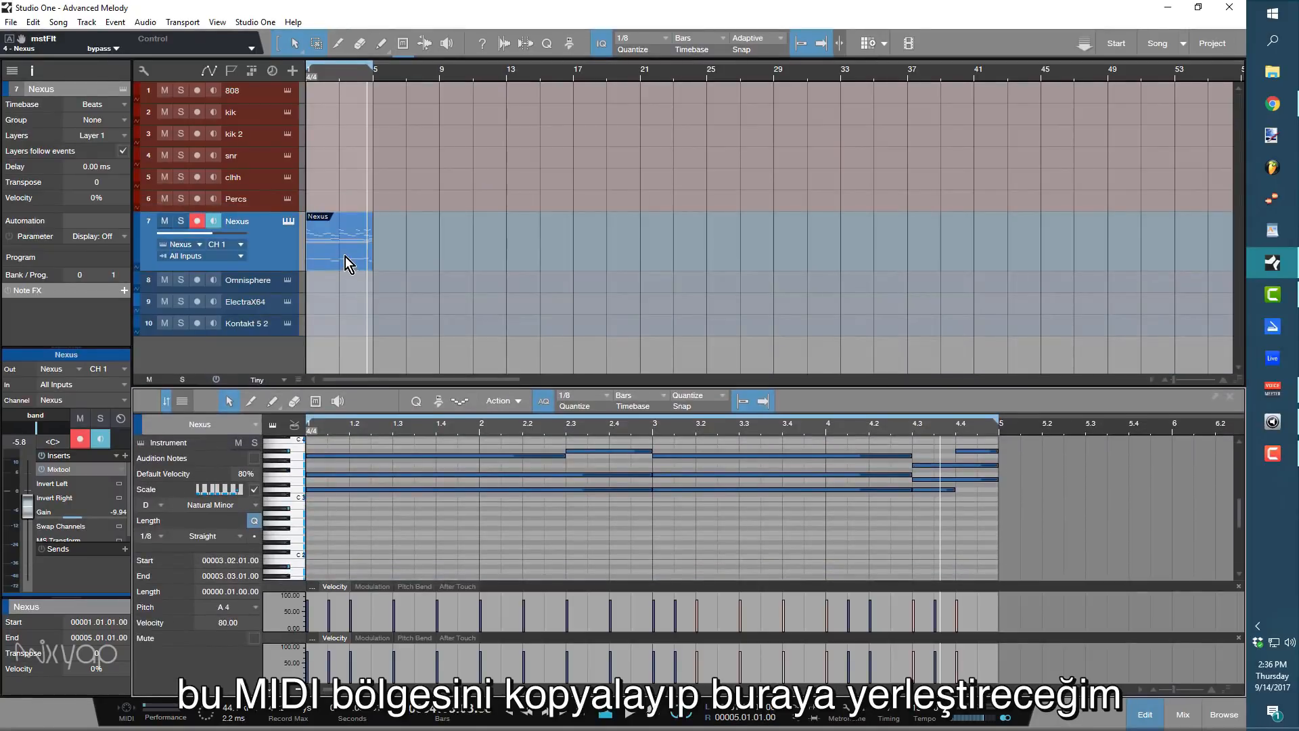
left_click_drag(345, 261, 817, 247)
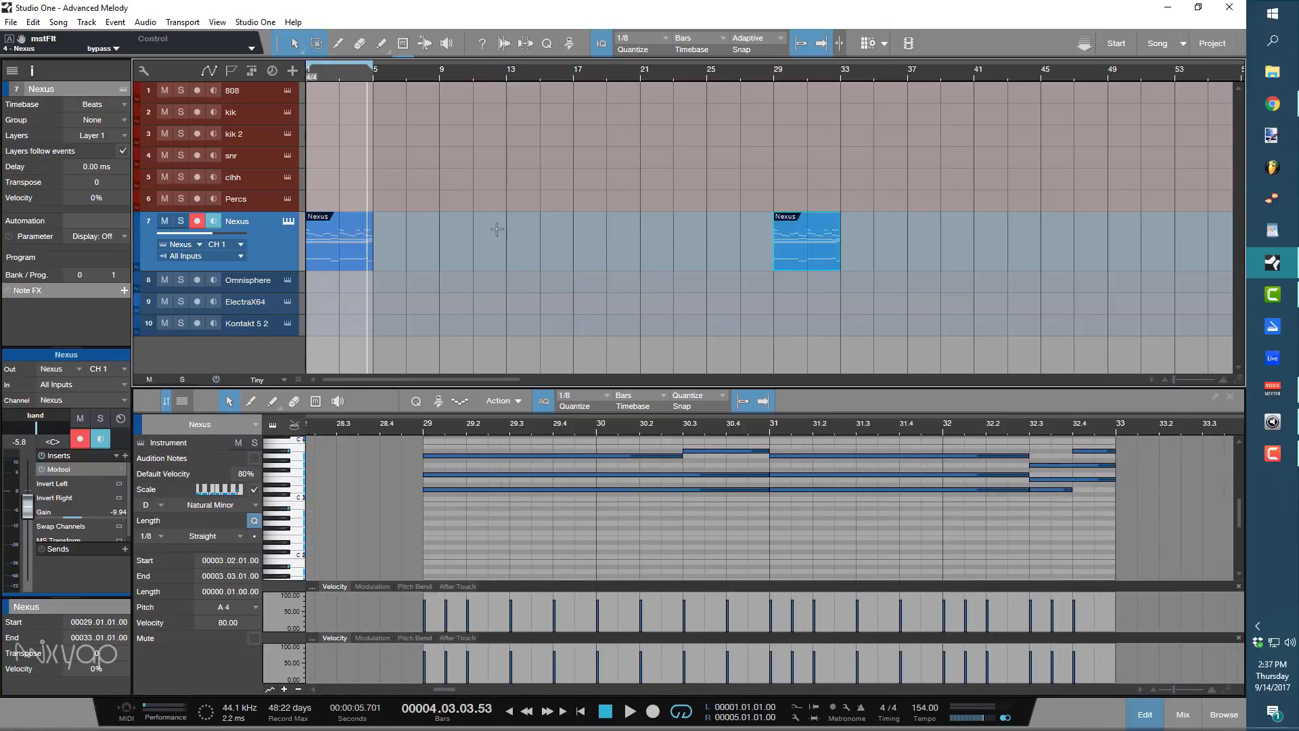
left_click(345, 253)
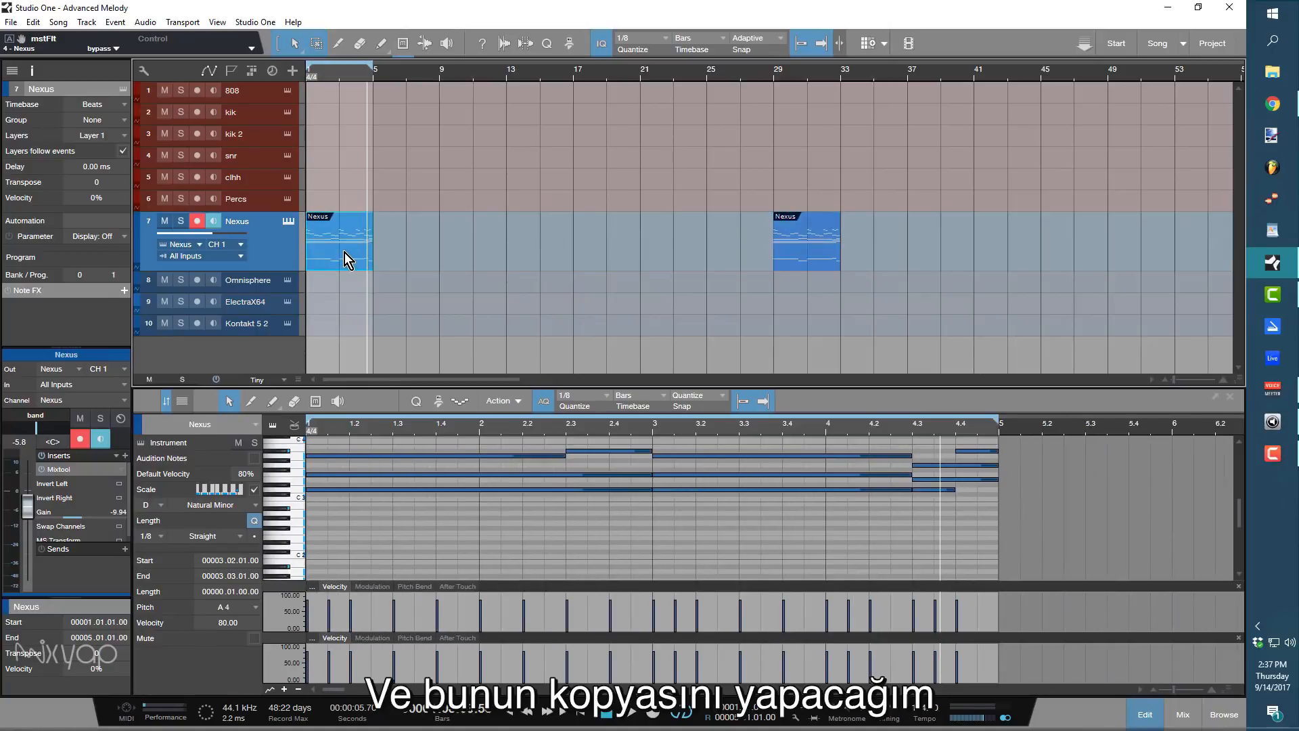
key("d")
key("d")
key("d")
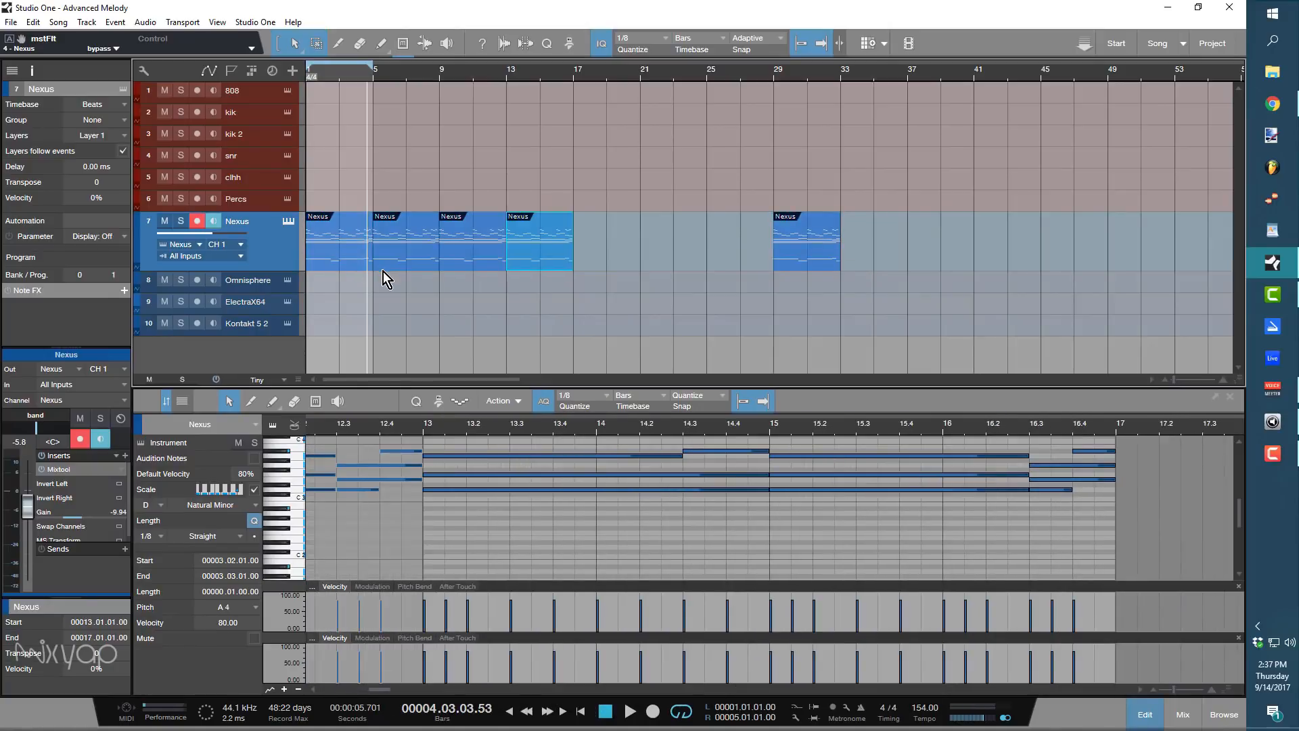
Show all the Nexus clips in the note editor and delete the chords and bass notes from the bars 1–4 clip.
left_click(363, 254)
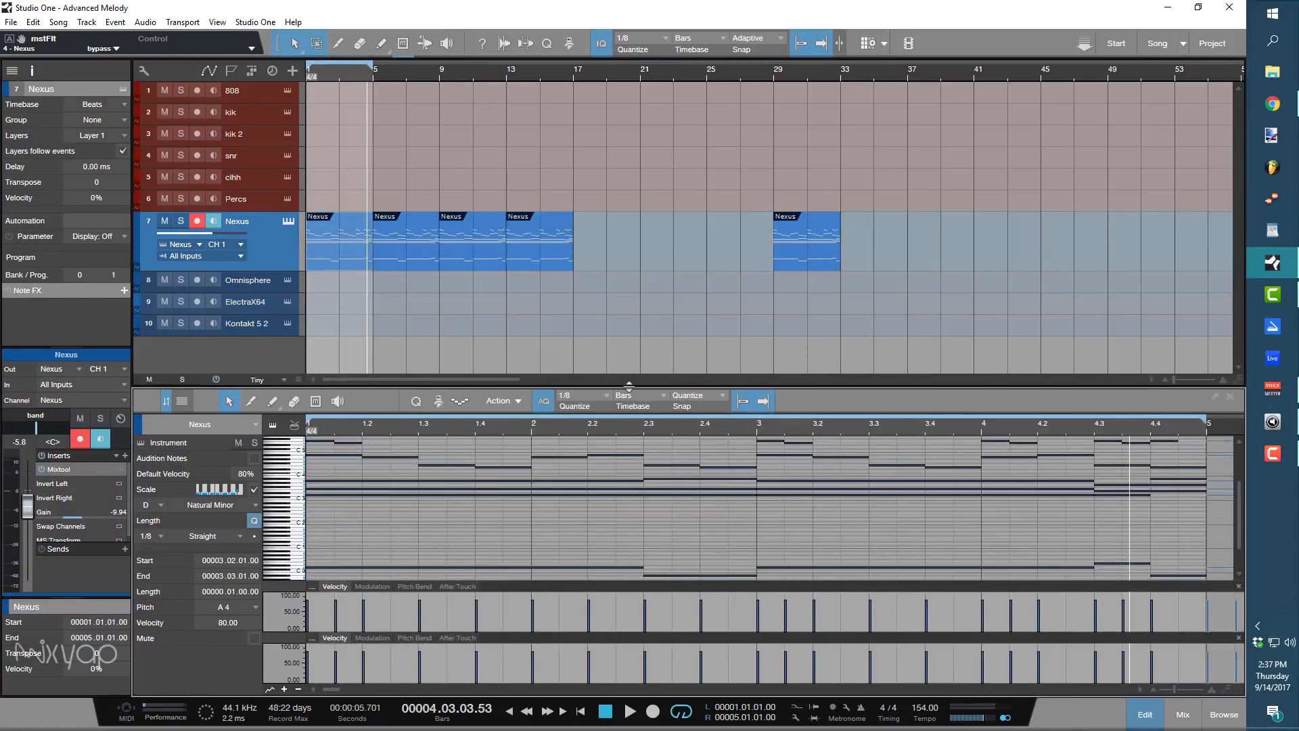
left_click_drag(630, 387, 624, 291)
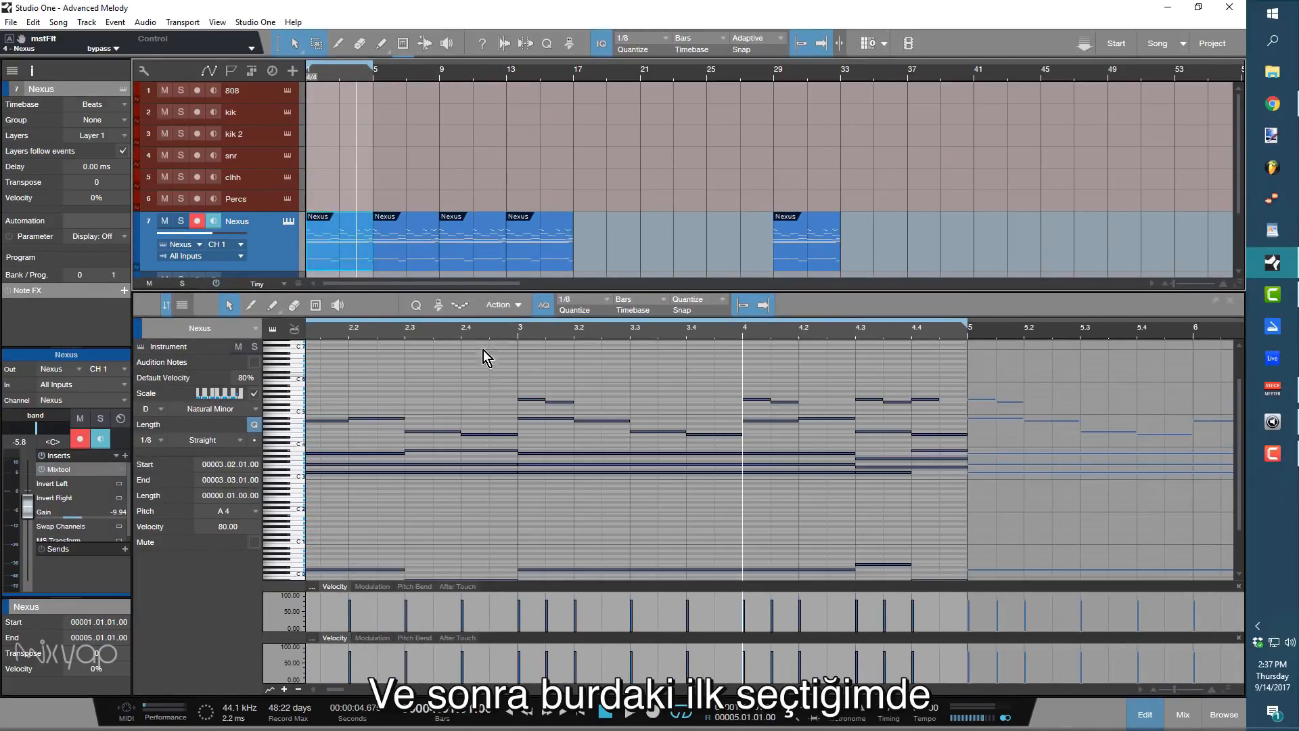
left_click_drag(504, 329, 555, 295)
scroll(533, 432, "down", 2)
left_click_drag(481, 563, 314, 420)
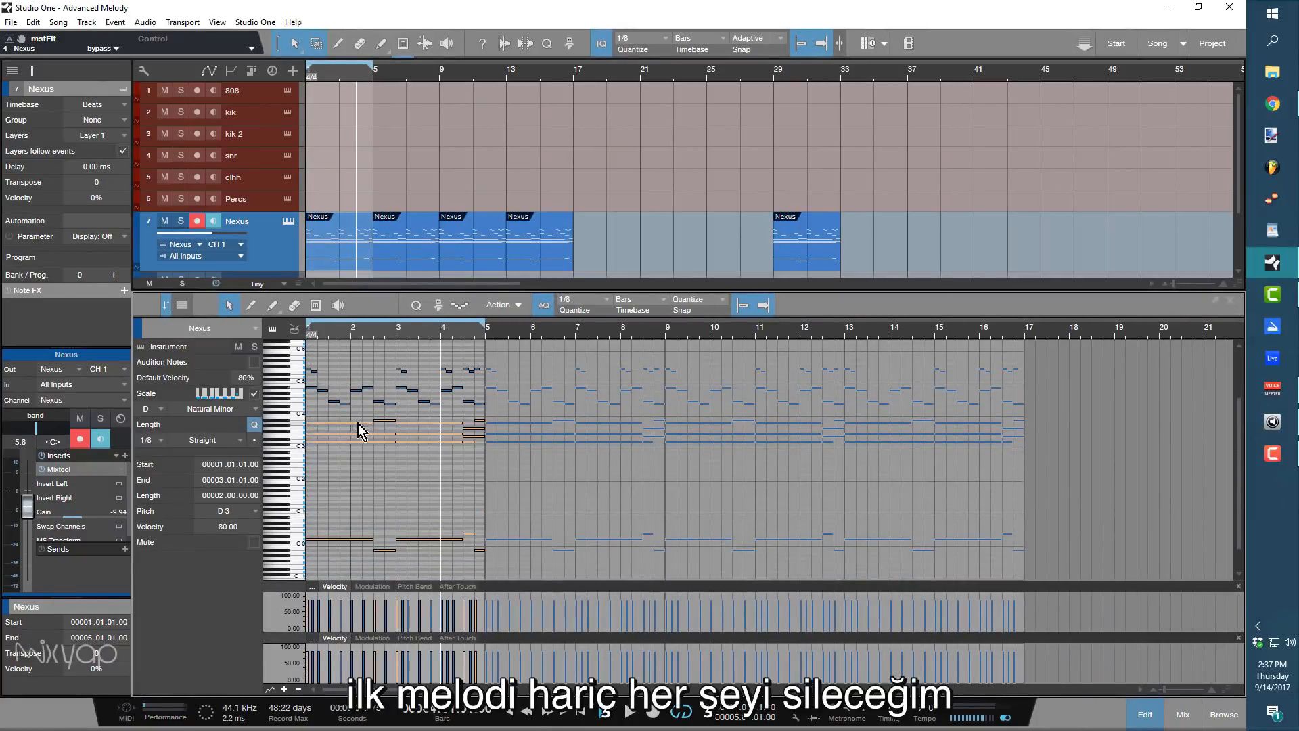
key("Delete")
Delete the high counter melody from the first clip and everything except the high counter melody from the bars 5–8 clip.
left_click_drag(307, 354, 664, 576)
key("Delete")
key("Delete")
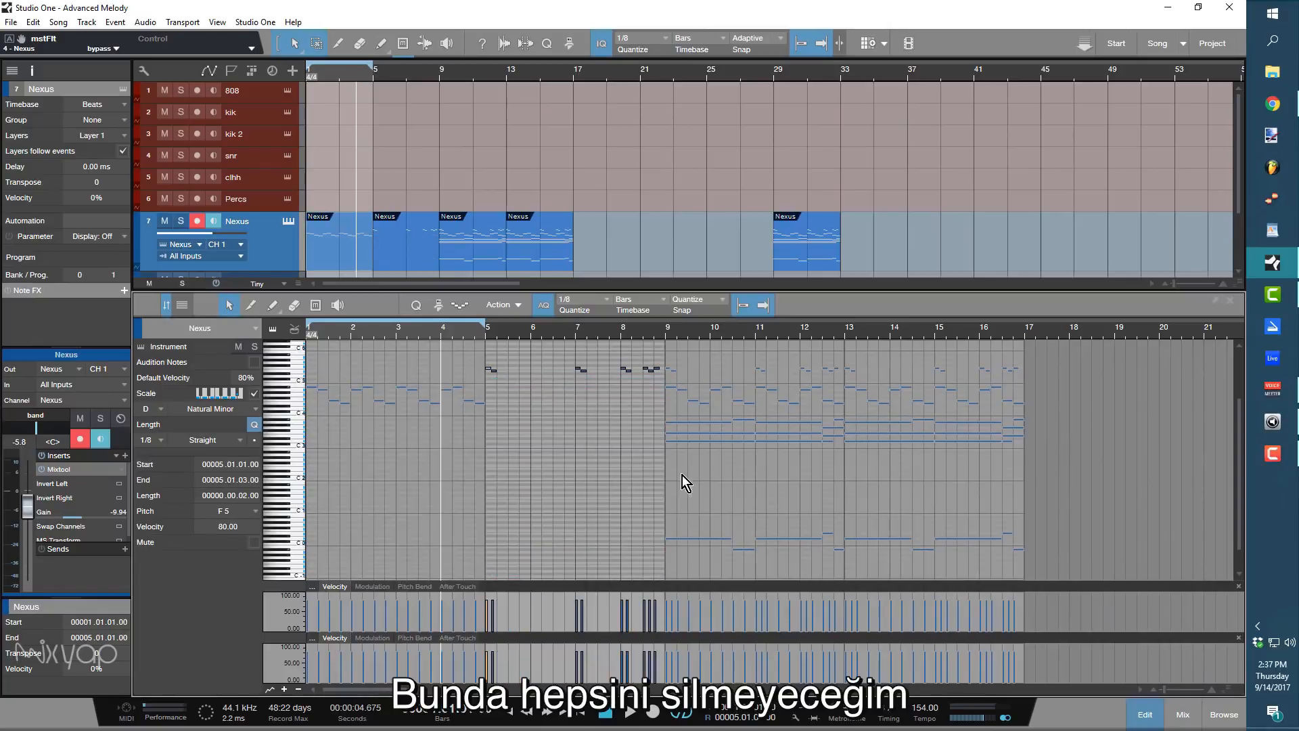
Delete the high counter melody, main melody and bass notes from the bars 9–12 clip, keeping only the chords.
left_click_drag(672, 354, 843, 413)
key("Delete")
left_click_drag(686, 386, 669, 367)
left_click_drag(683, 518, 838, 562)
key("Delete")
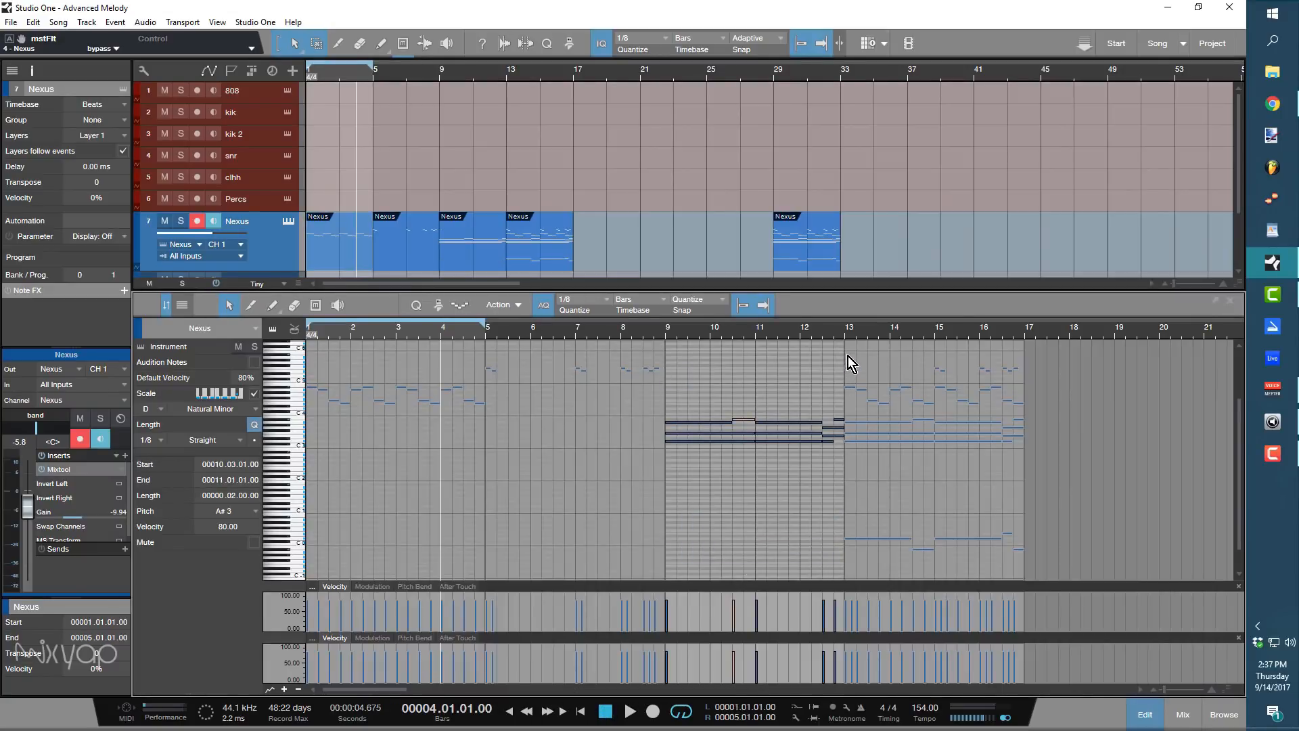
left_click_drag(847, 356, 1023, 409)
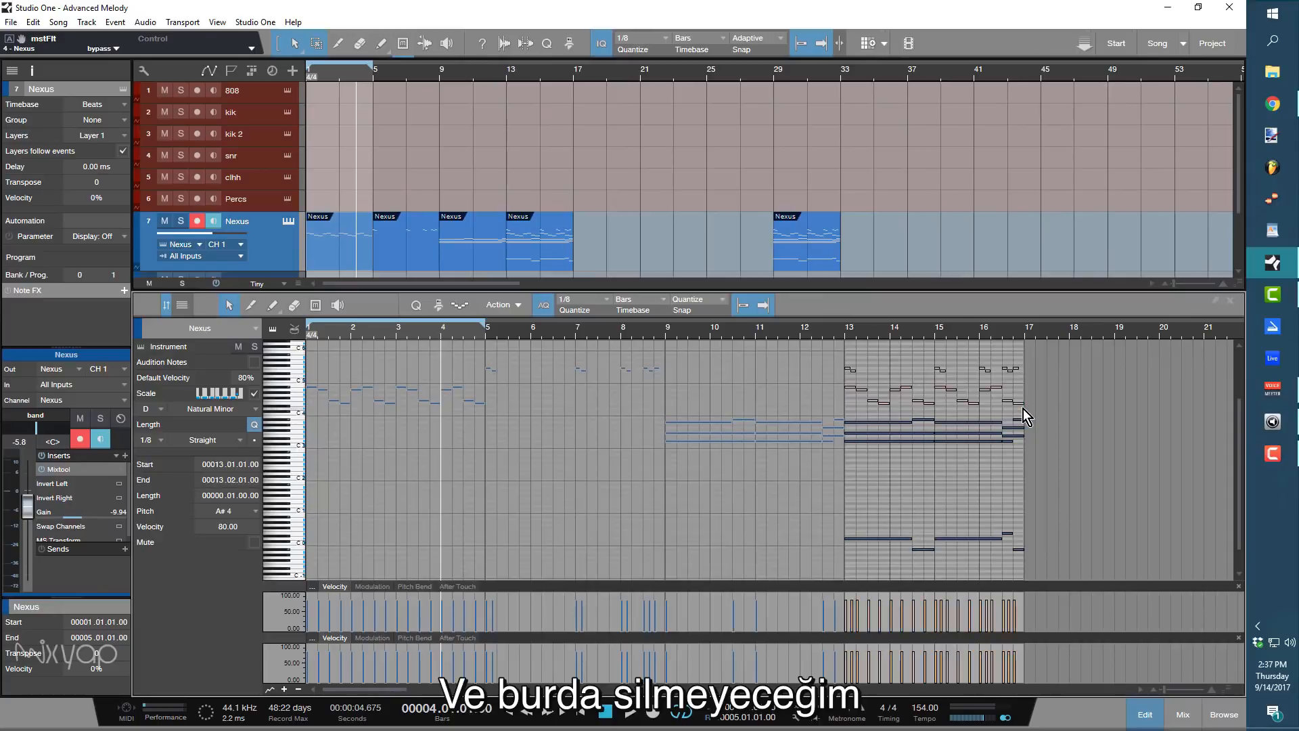
key("Delete")
mouse_move(1043, 553)
left_mouse_down()
mouse_move(998, 542)
mouse_move(1025, 542)
left_mouse_up()
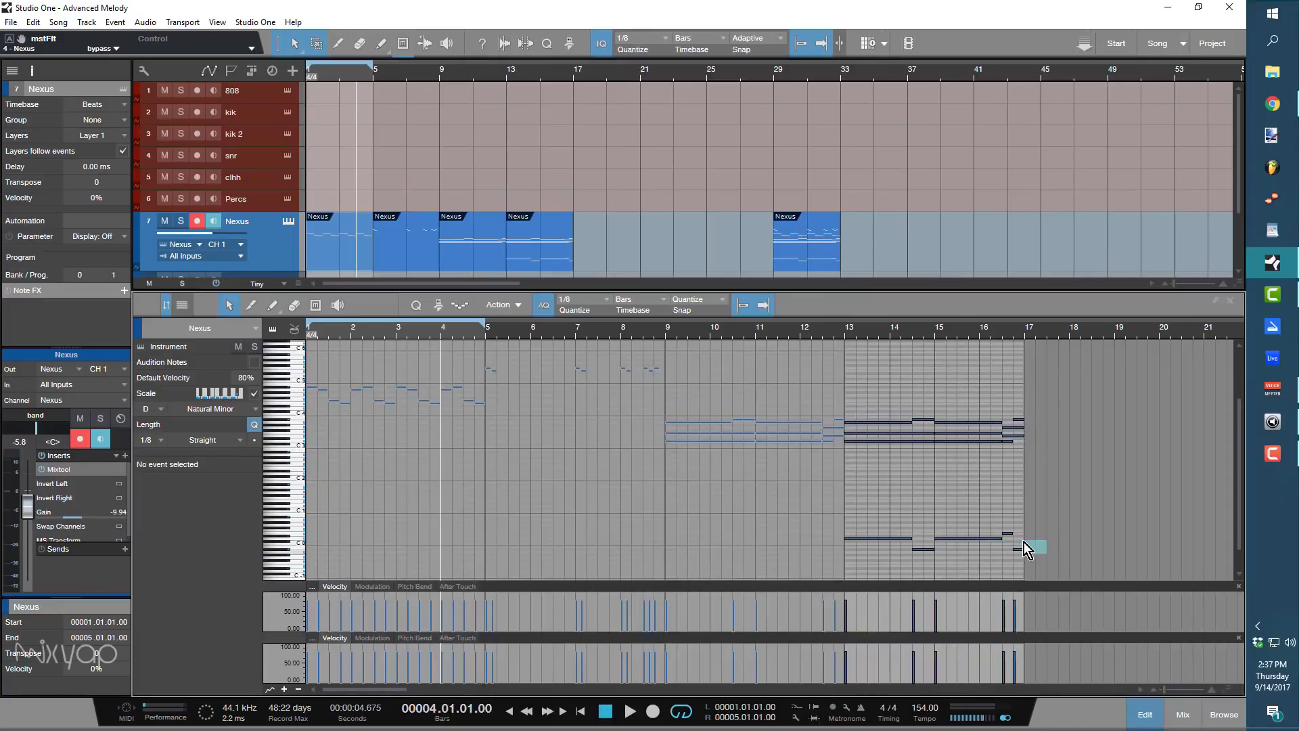
key("ctrl+z")
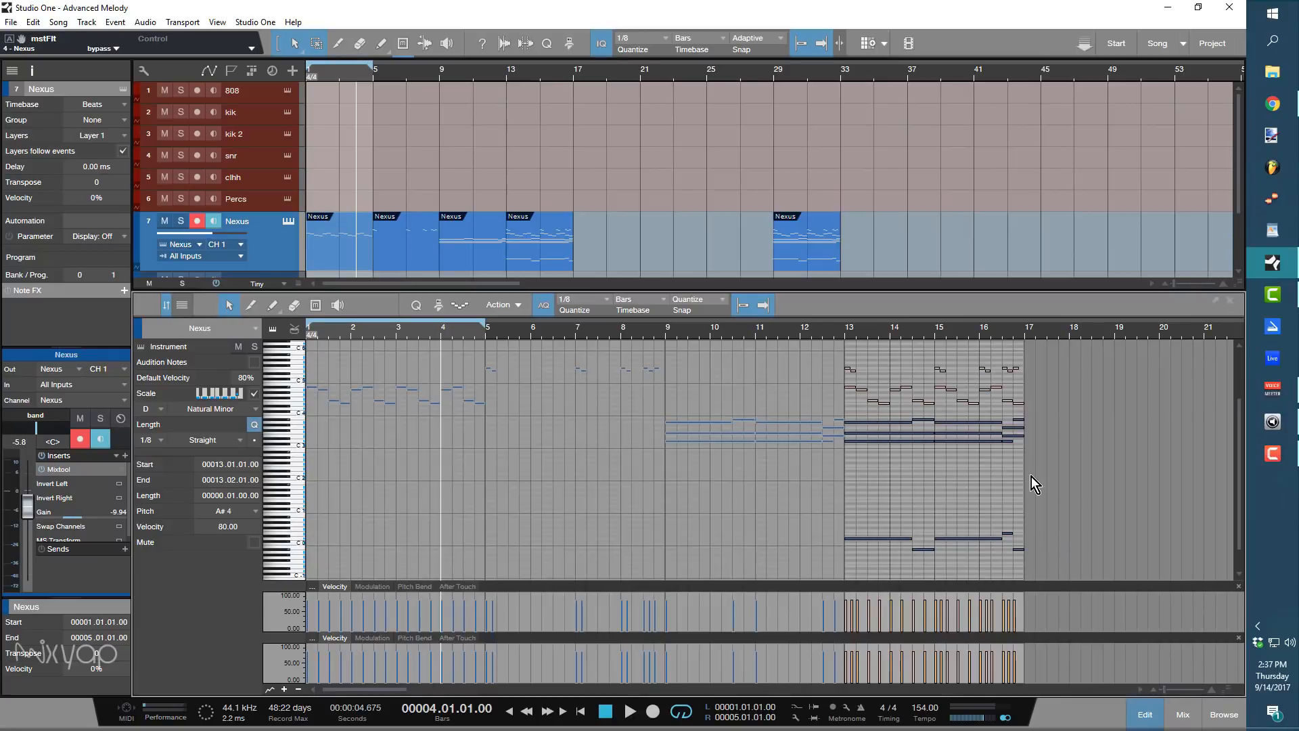
Delete both melodies and the chords from the bars 13–16 clip, keeping only the bass notes.
left_click_drag(1061, 482, 847, 361)
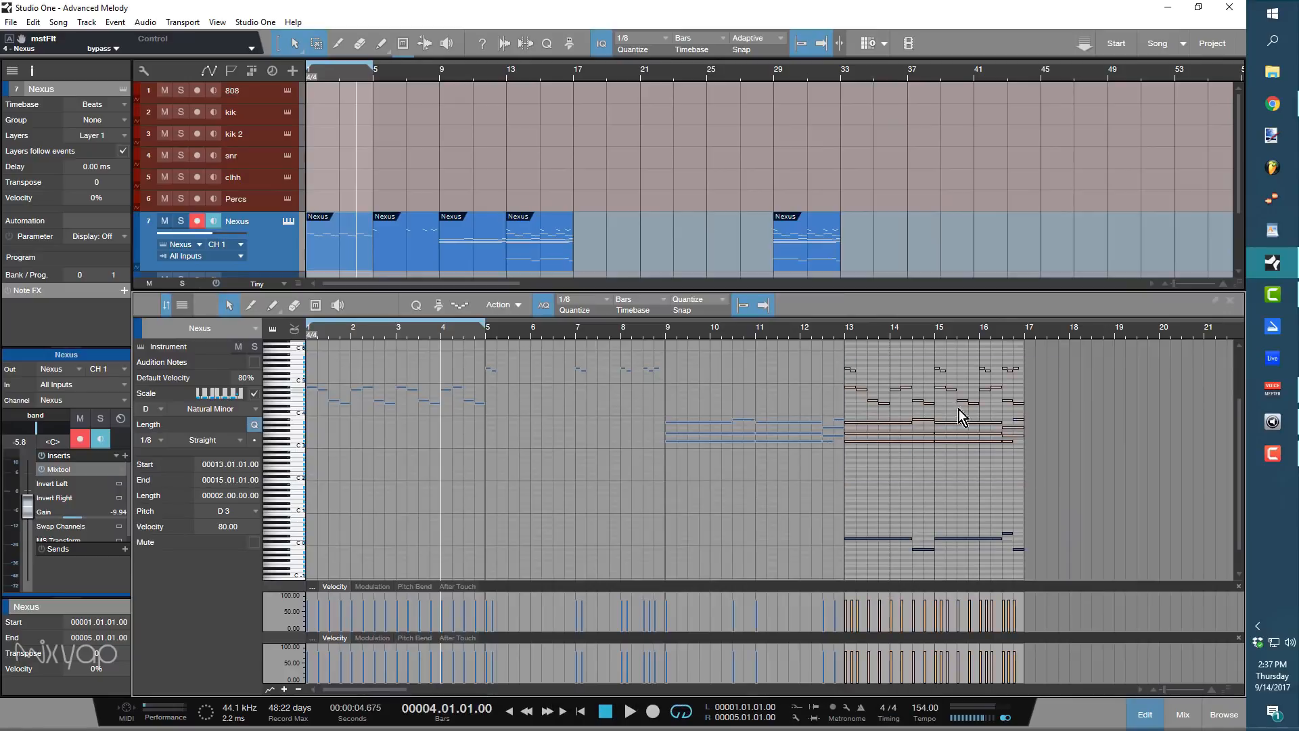
key("Delete")
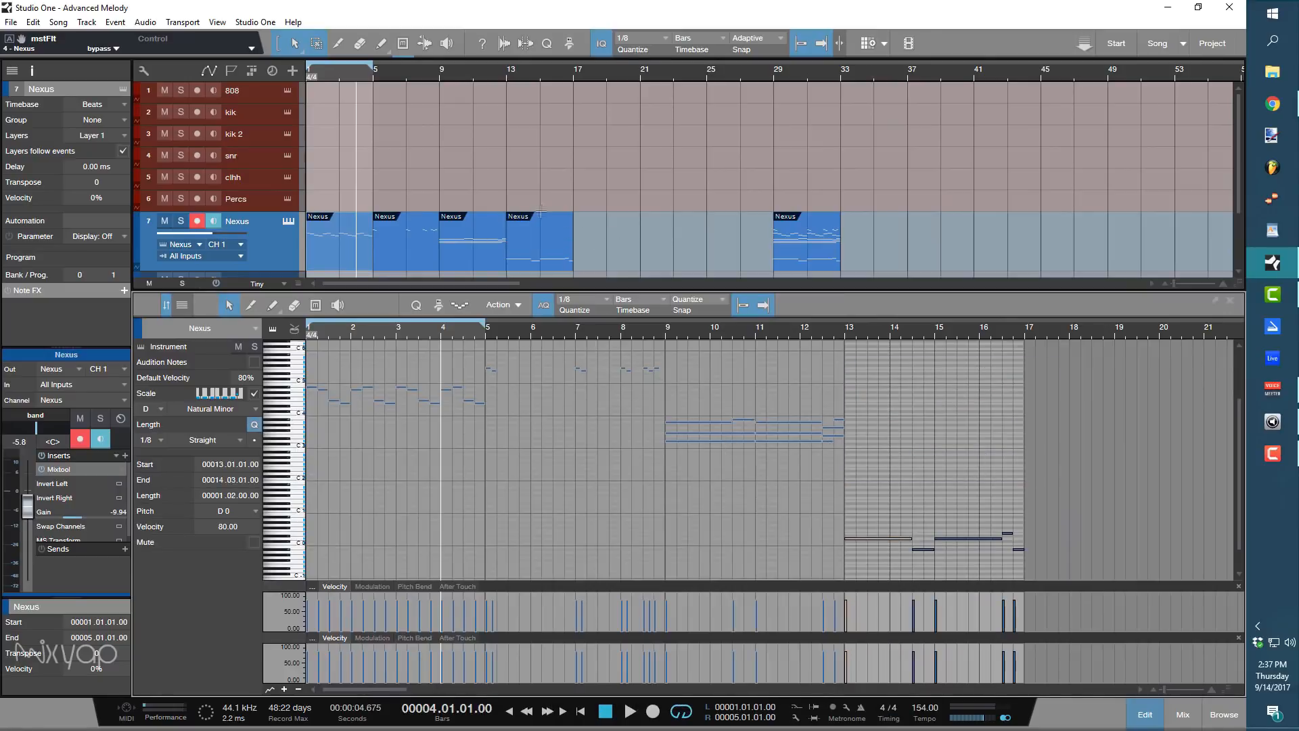
Move the main melody clip from the Nexus track to the Omnisphere track and open the Omnisphere instrument.
scroll(615, 196, "down", 3)
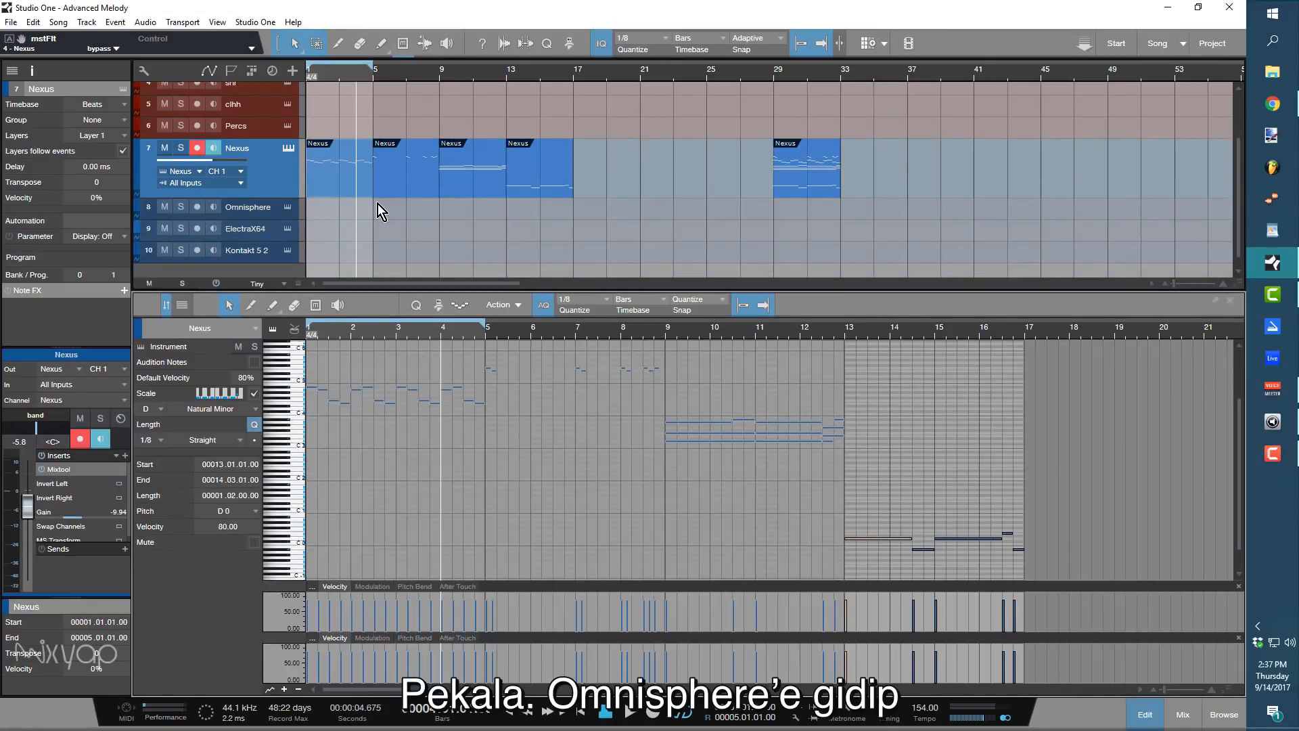
left_click_drag(324, 186, 326, 209)
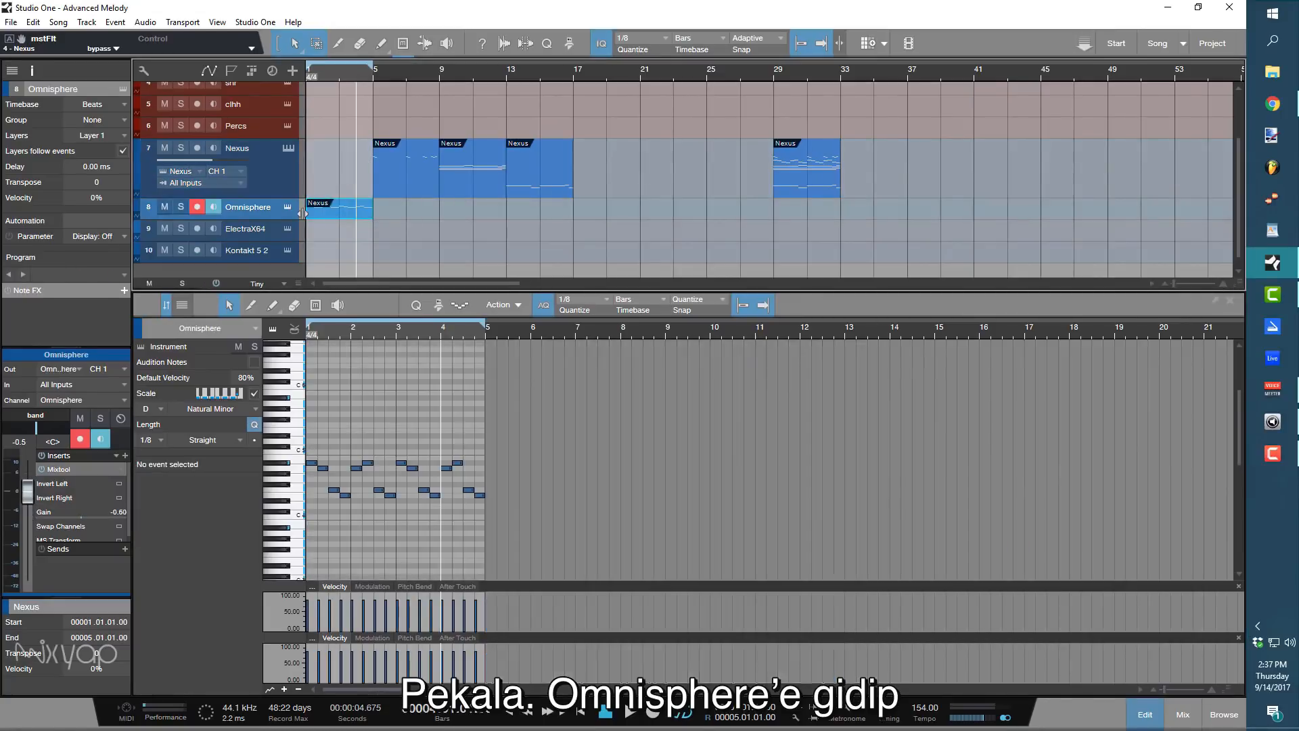
left_click(288, 207)
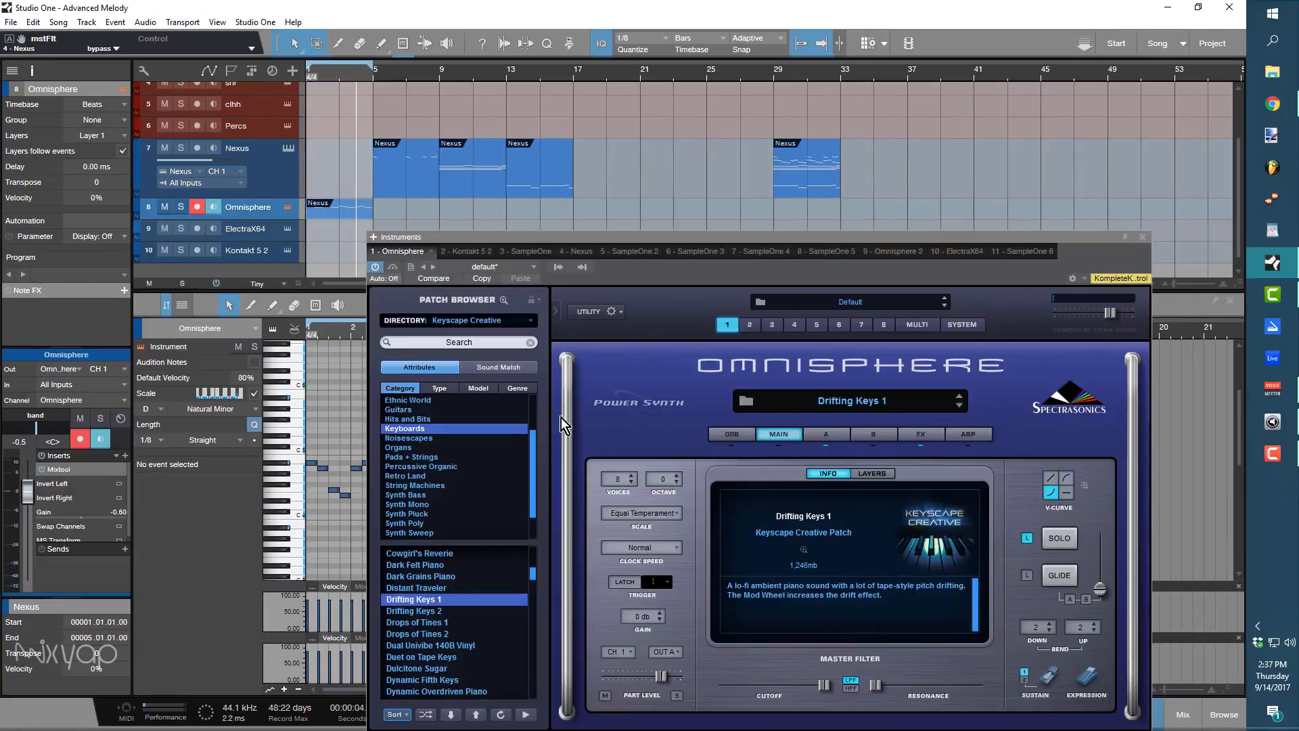
Transpose all notes of the main melody clip on the Omnisphere track down one octave and play it back.
left_click_drag(643, 237, 653, 162)
key("space")
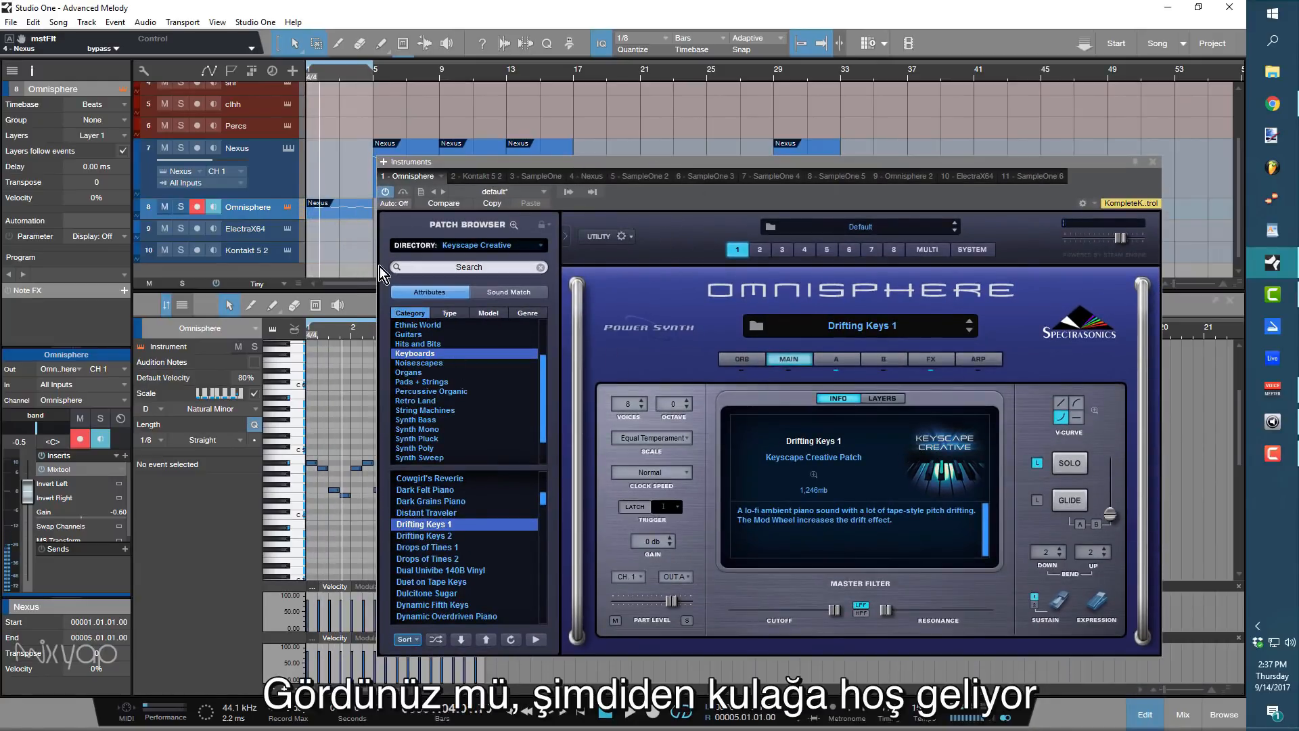
double_click(335, 212)
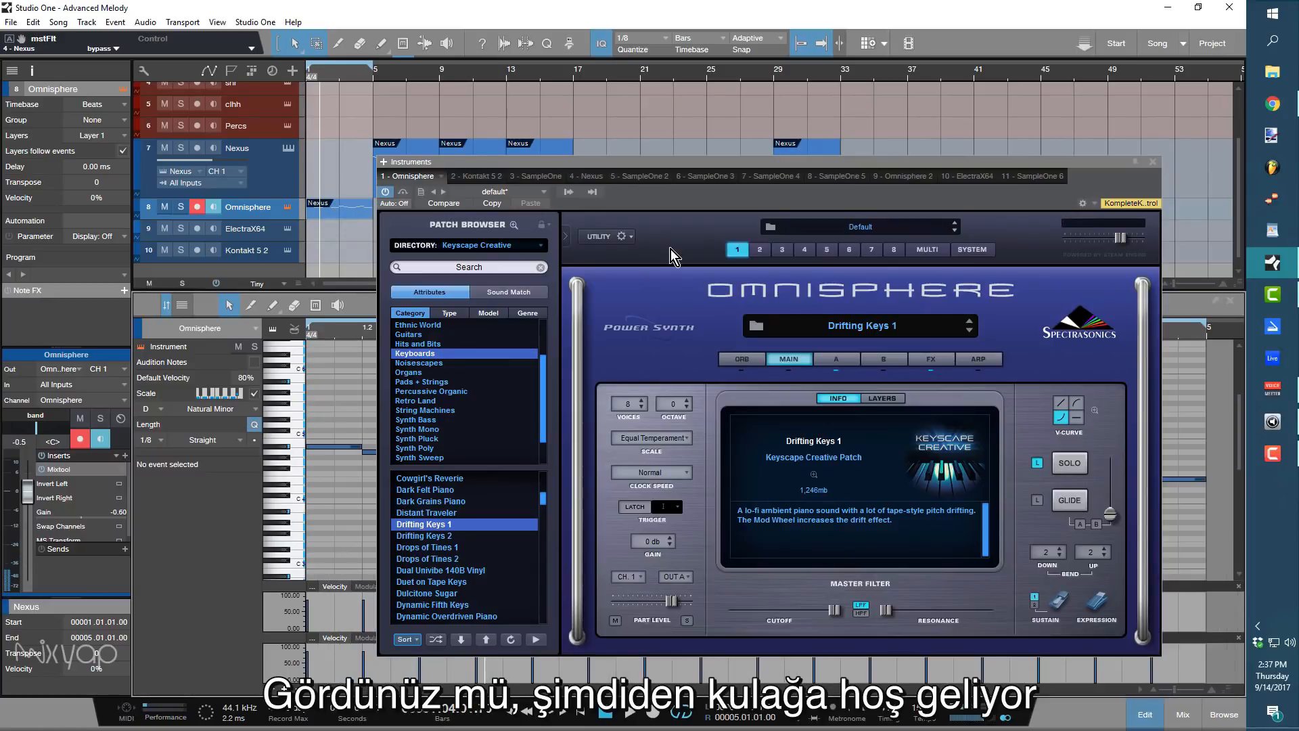
left_click_drag(676, 165, 674, 647)
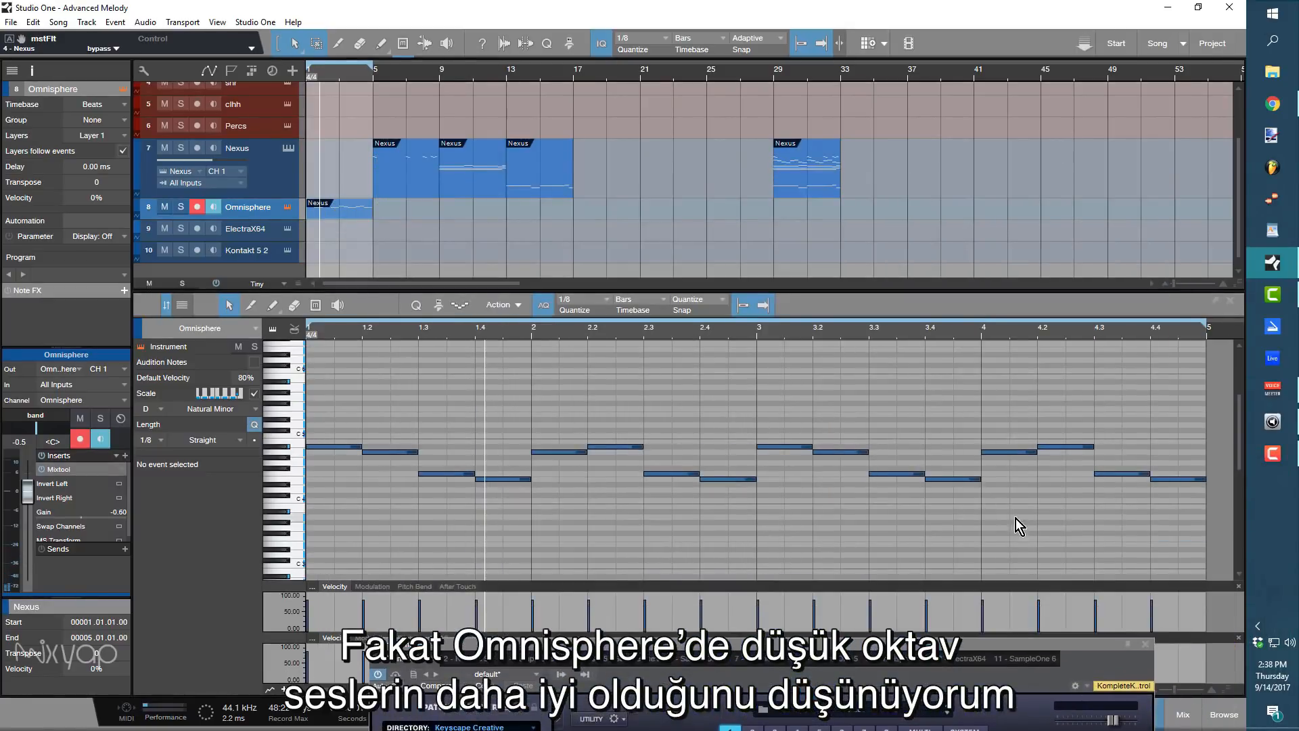
left_click_drag(648, 446, 322, 428)
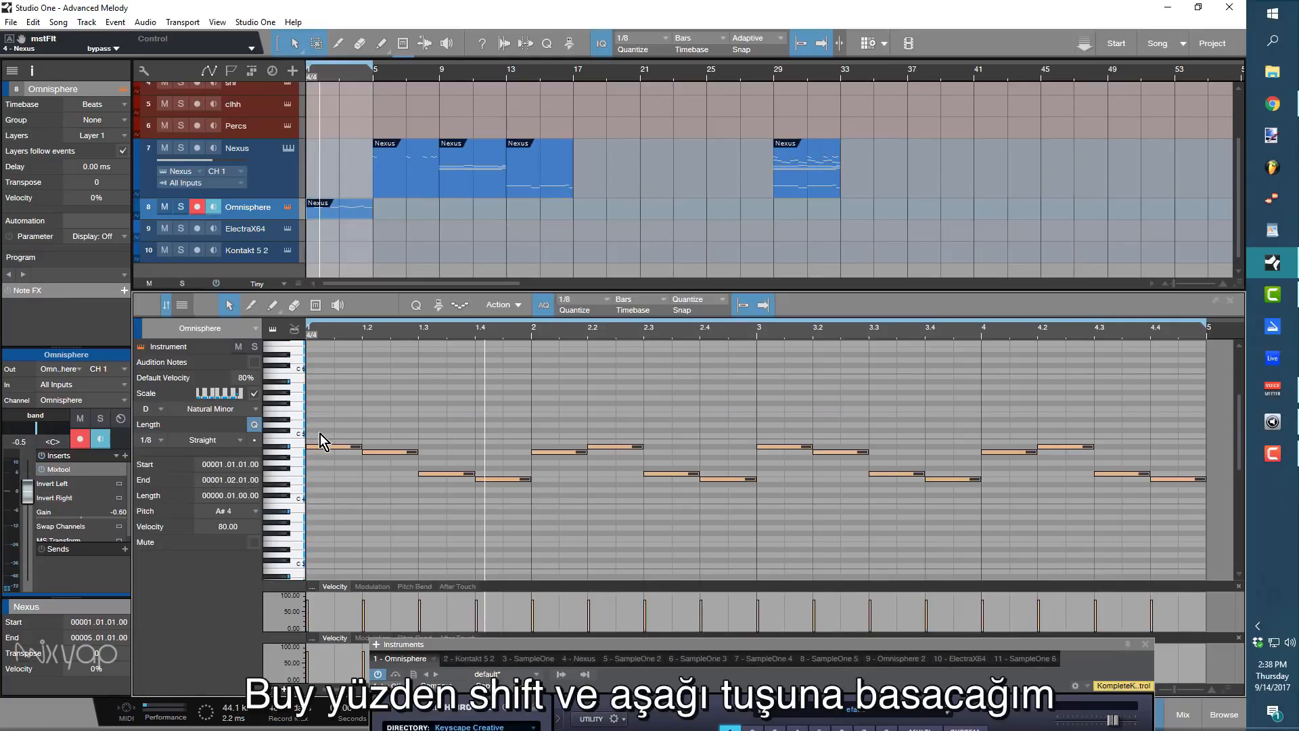
key("shift+Down")
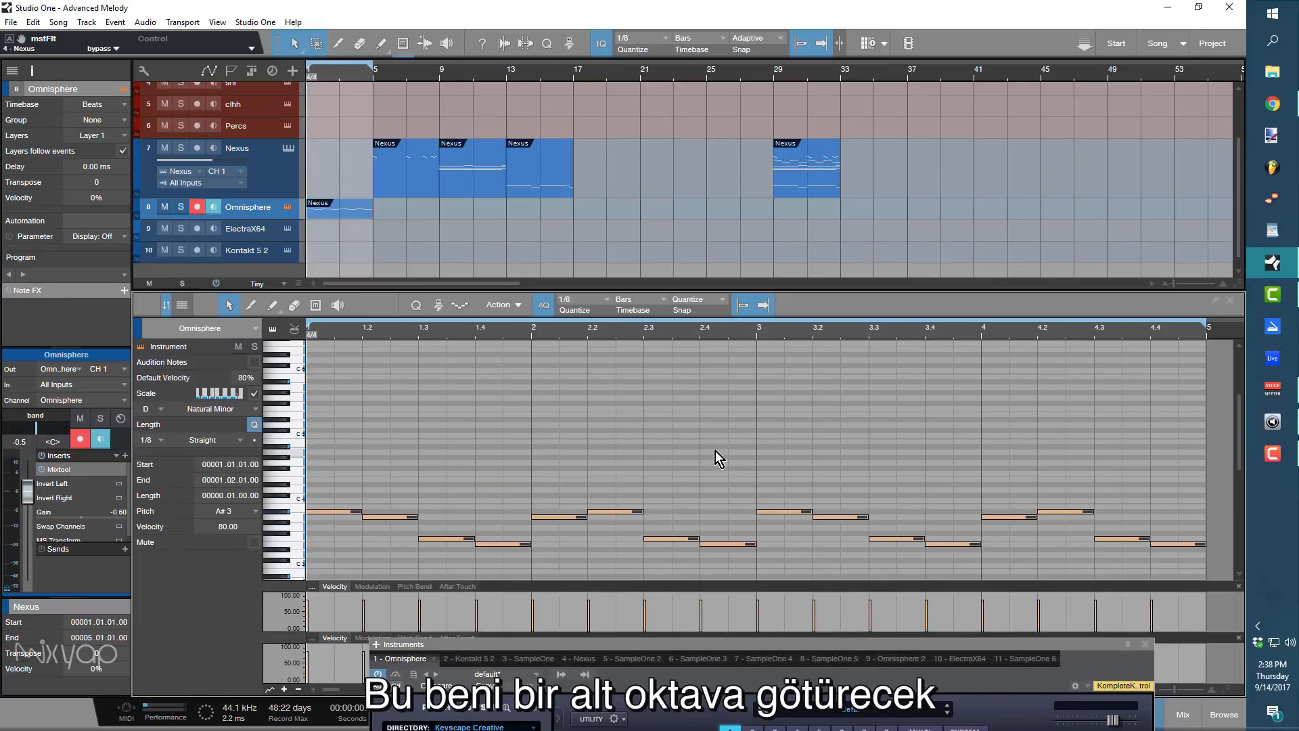
key("space")
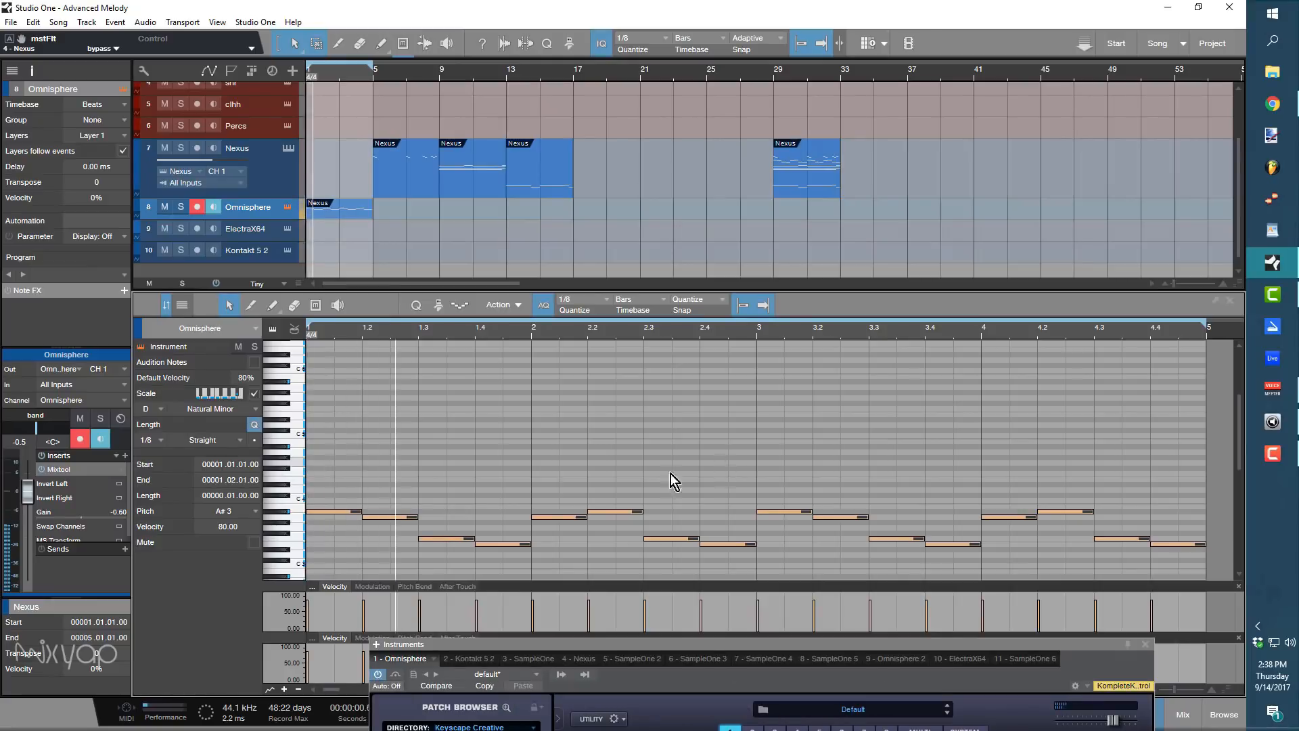
Set the Omnisphere channel's Mixtool gain to -3.82 dB, then bounce the melody clip to an audio track.
left_click_drag(82, 518, 75, 519)
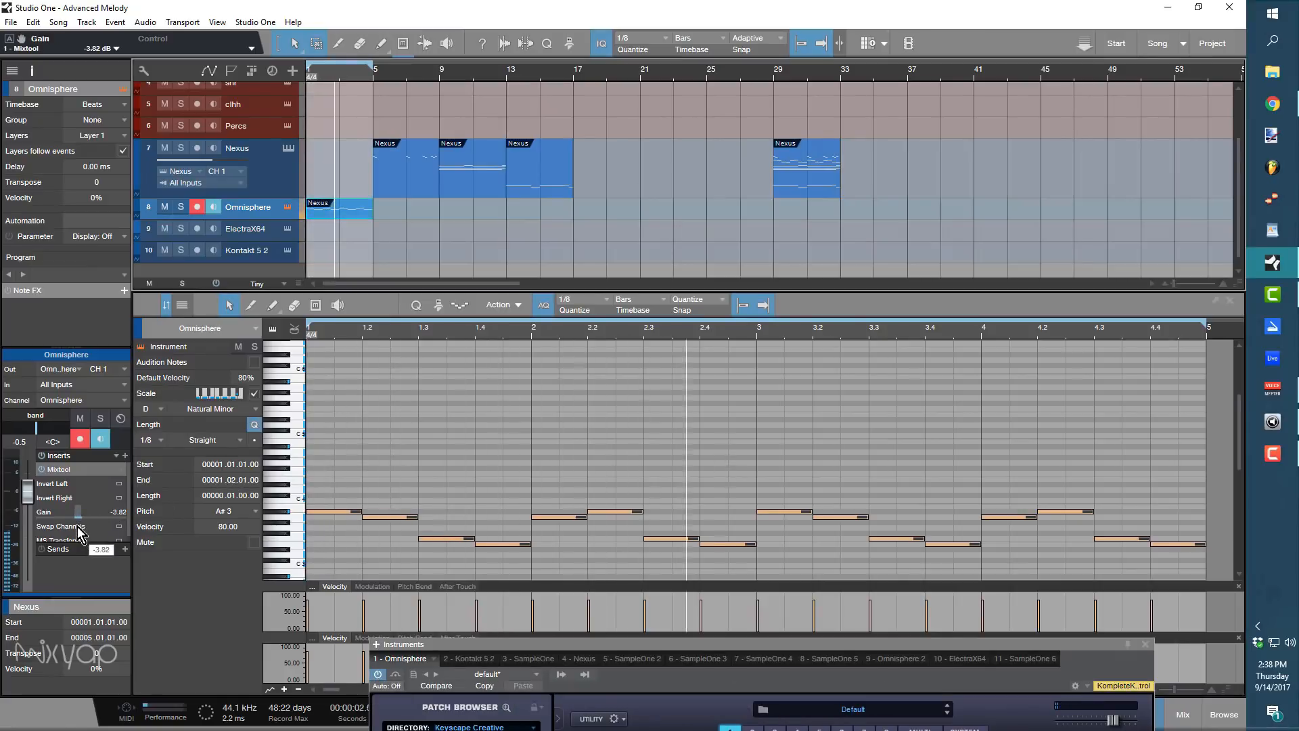
left_click(342, 212)
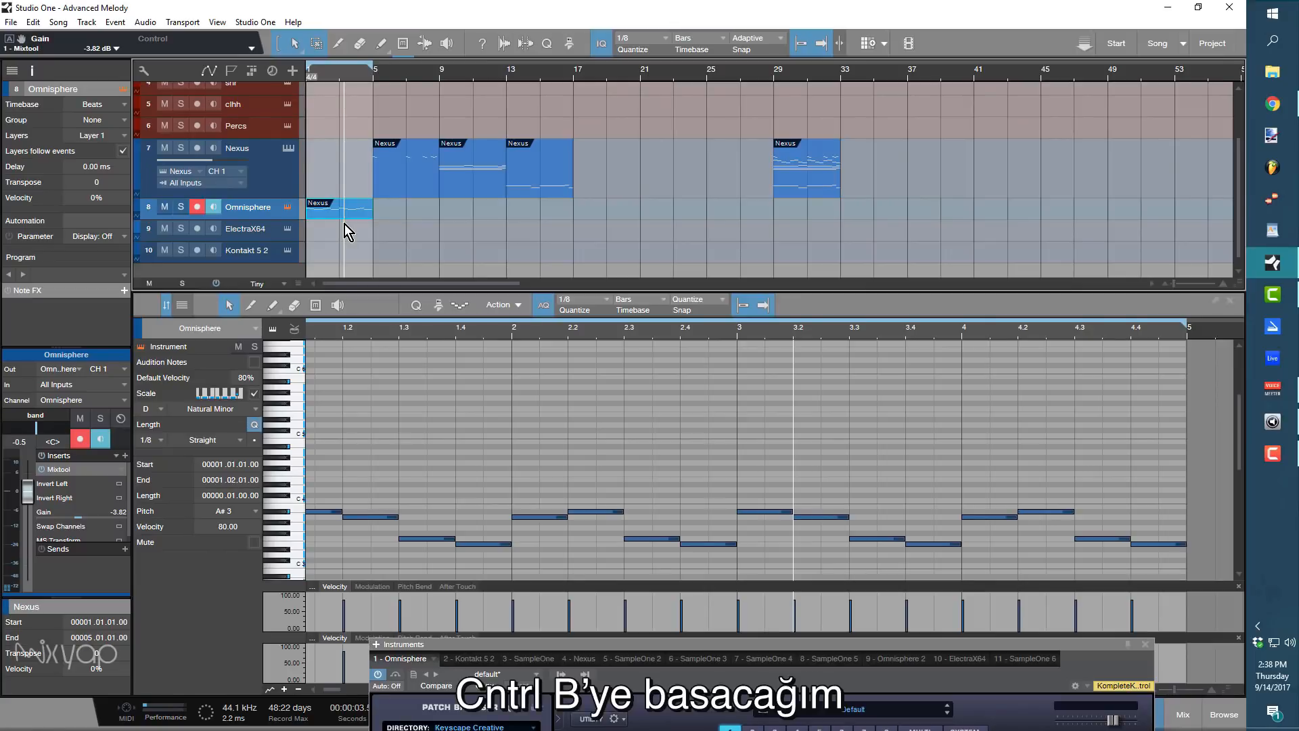
key("ctrl+b")
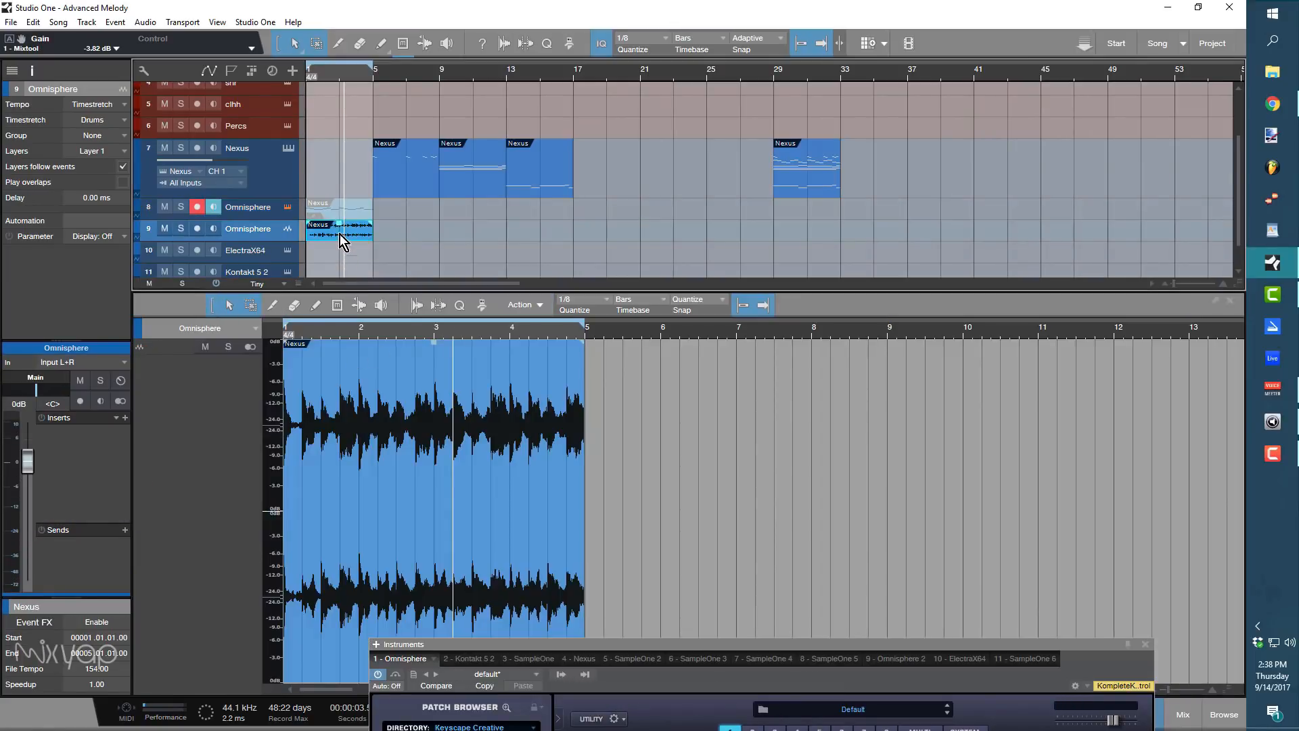
key("space")
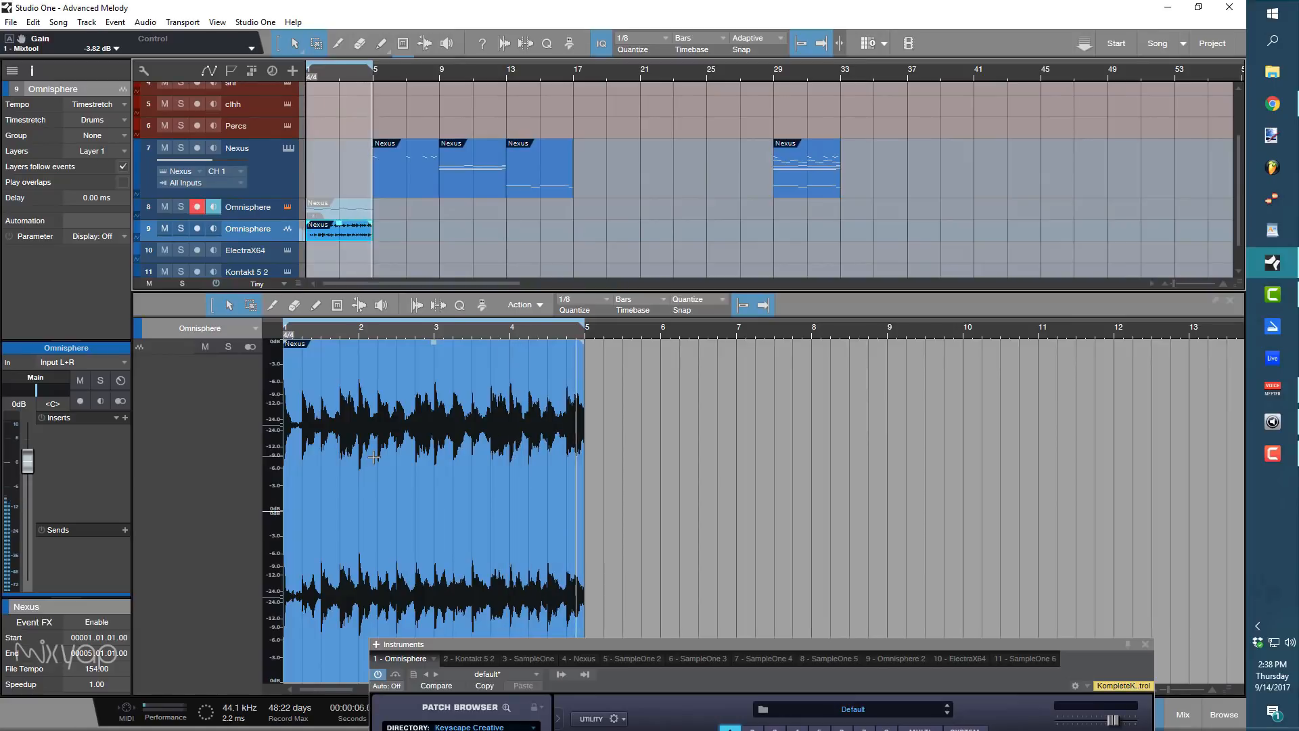
Trim the bounced audio to its last two bars, move that piece to bar 1 and duplicate it to fill bars 3–4.
left_click_drag(289, 371, 443, 400)
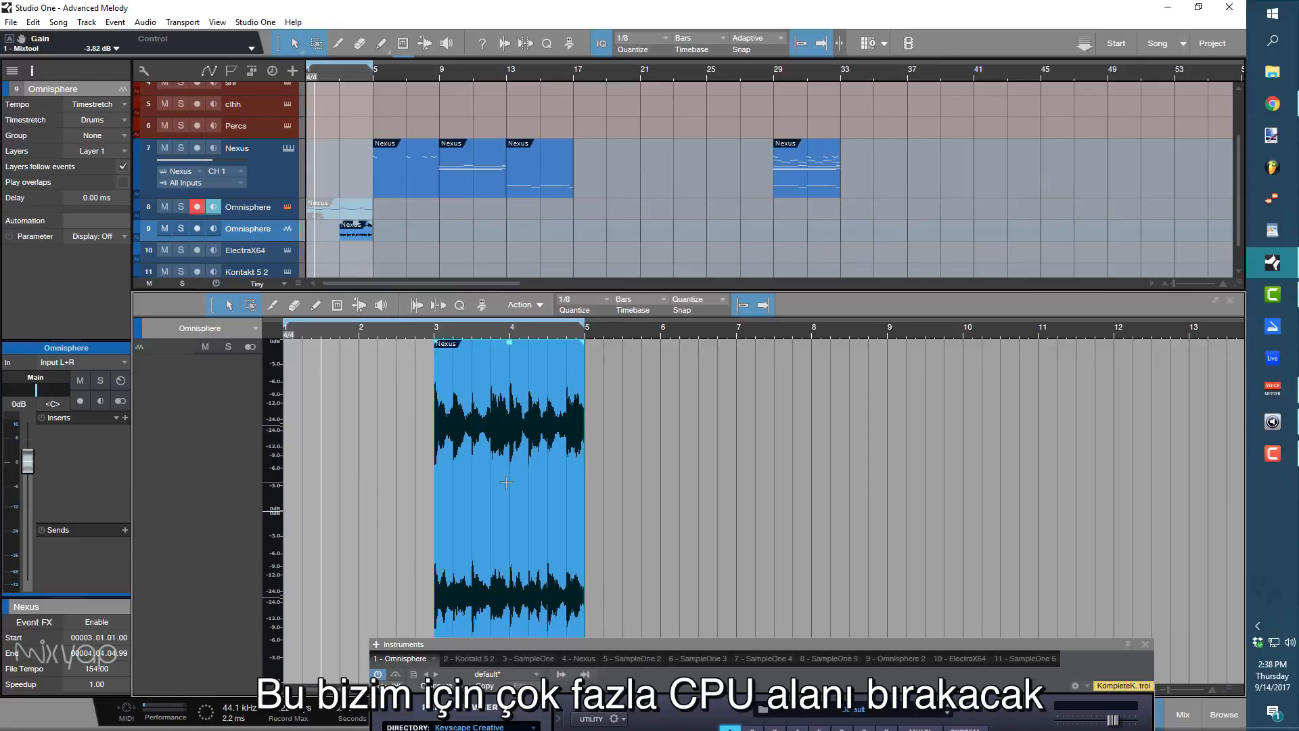
left_click_drag(506, 560, 327, 555)
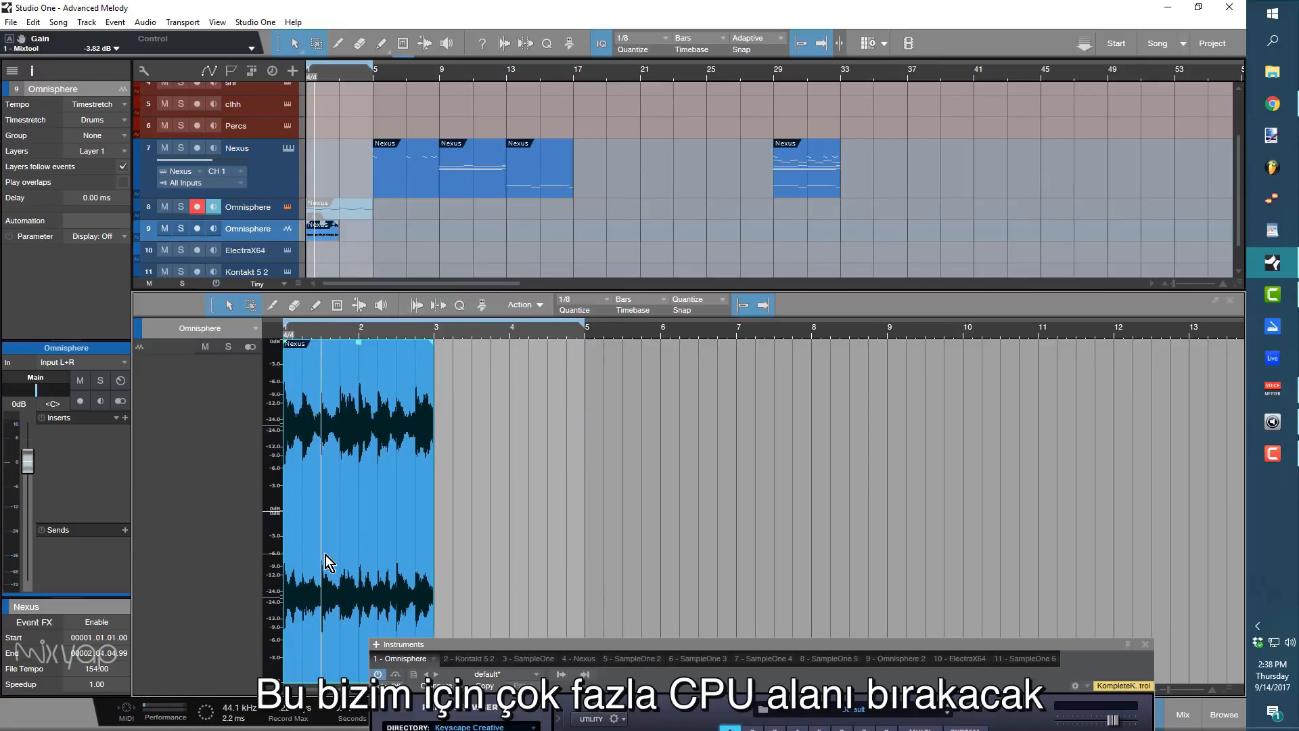
key("ctrl+d")
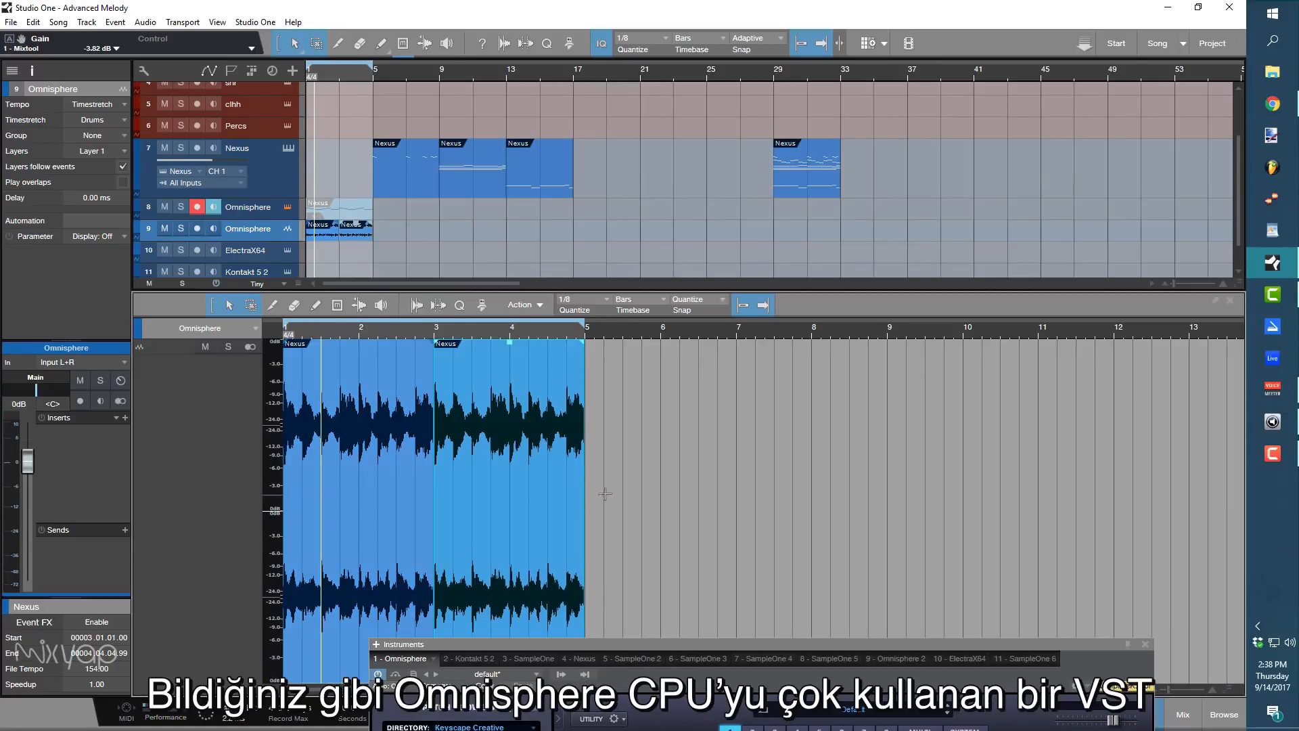
scroll(616, 484, "right", 10)
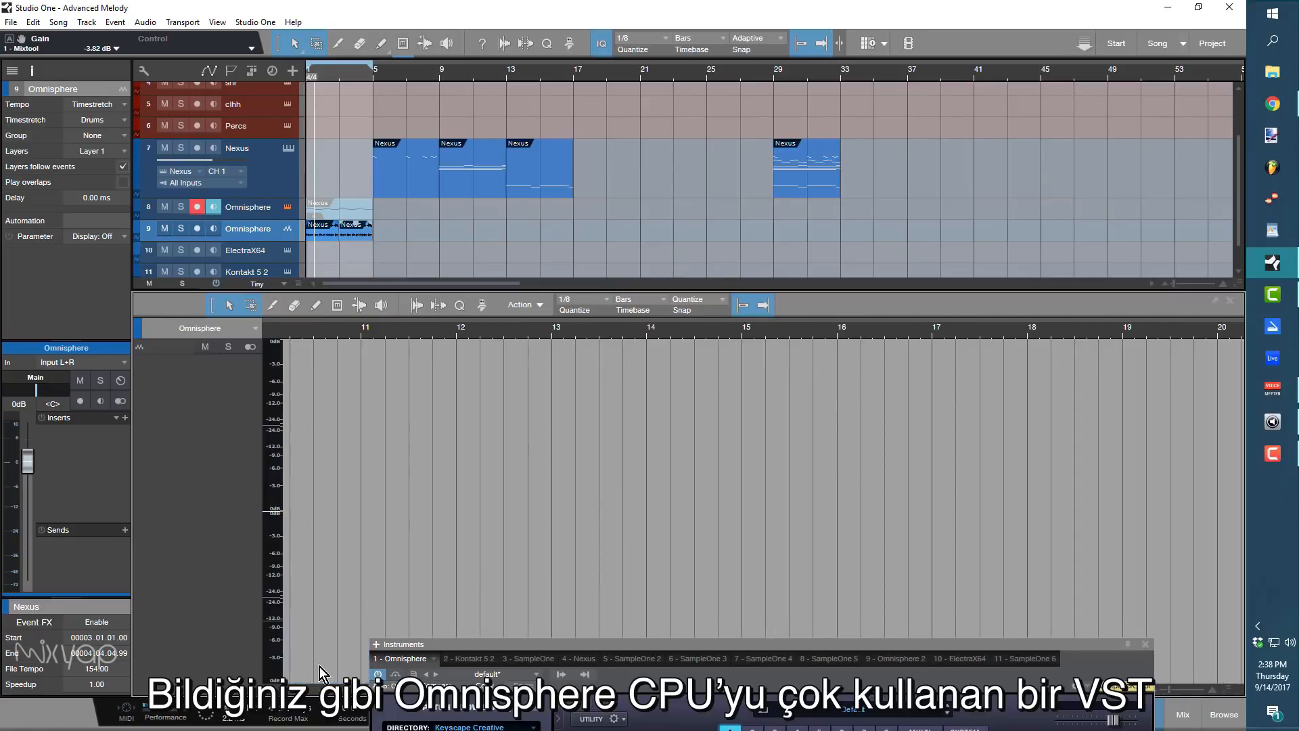
scroll(764, 501, "left", 10)
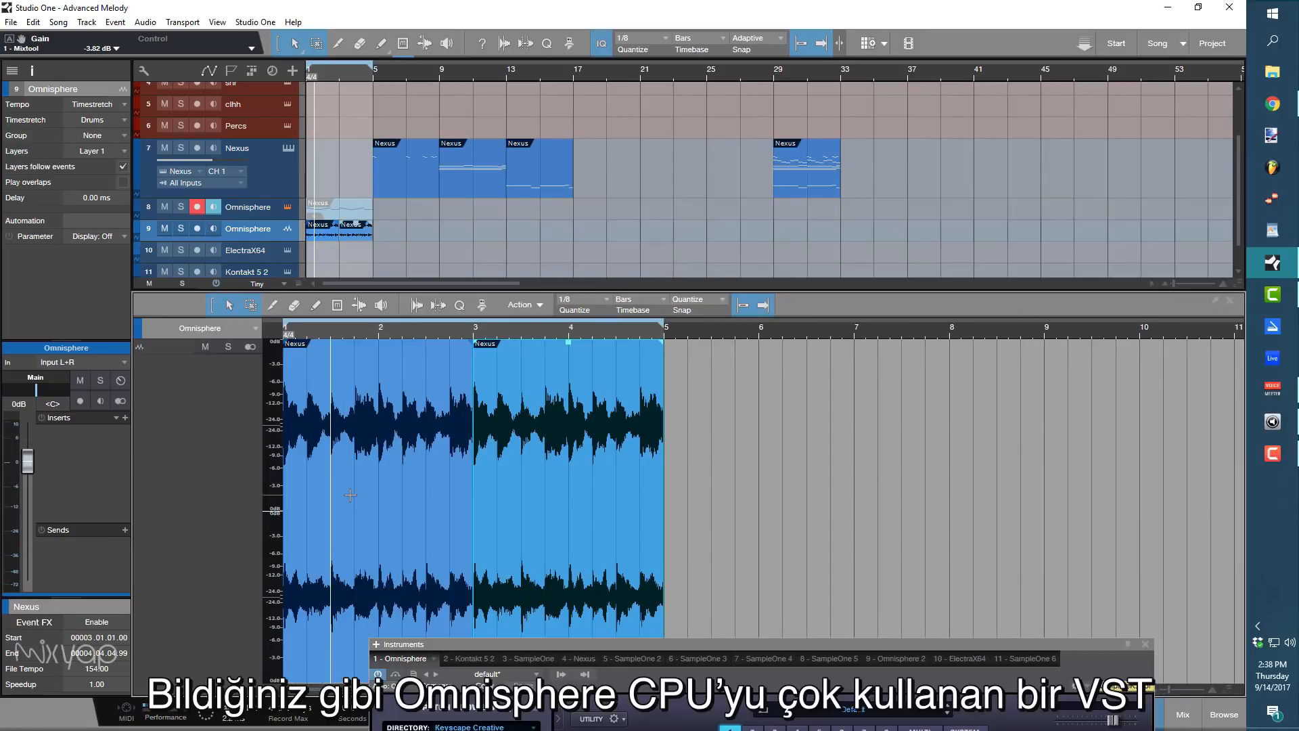
scroll(420, 232, "down", 1)
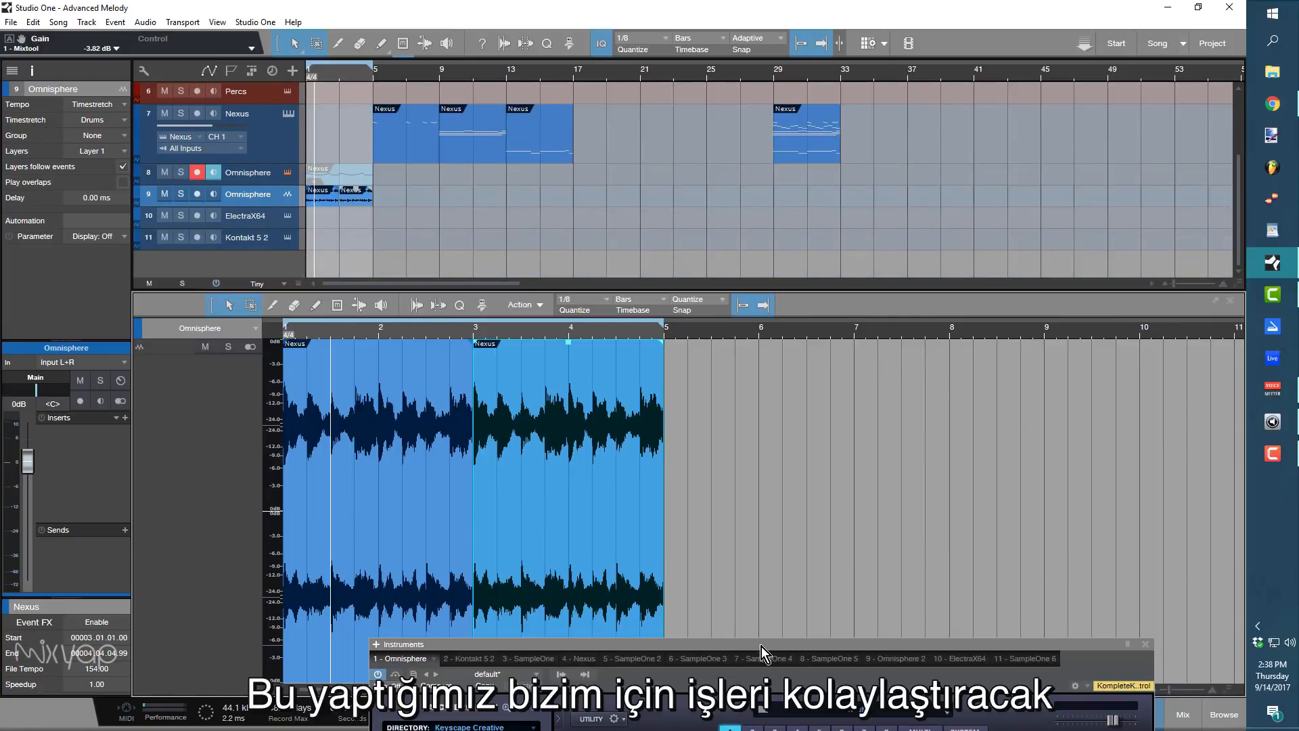
Close the Omnisphere window and play back the duplicated two-bar audio.
left_click_drag(762, 646, 782, 150)
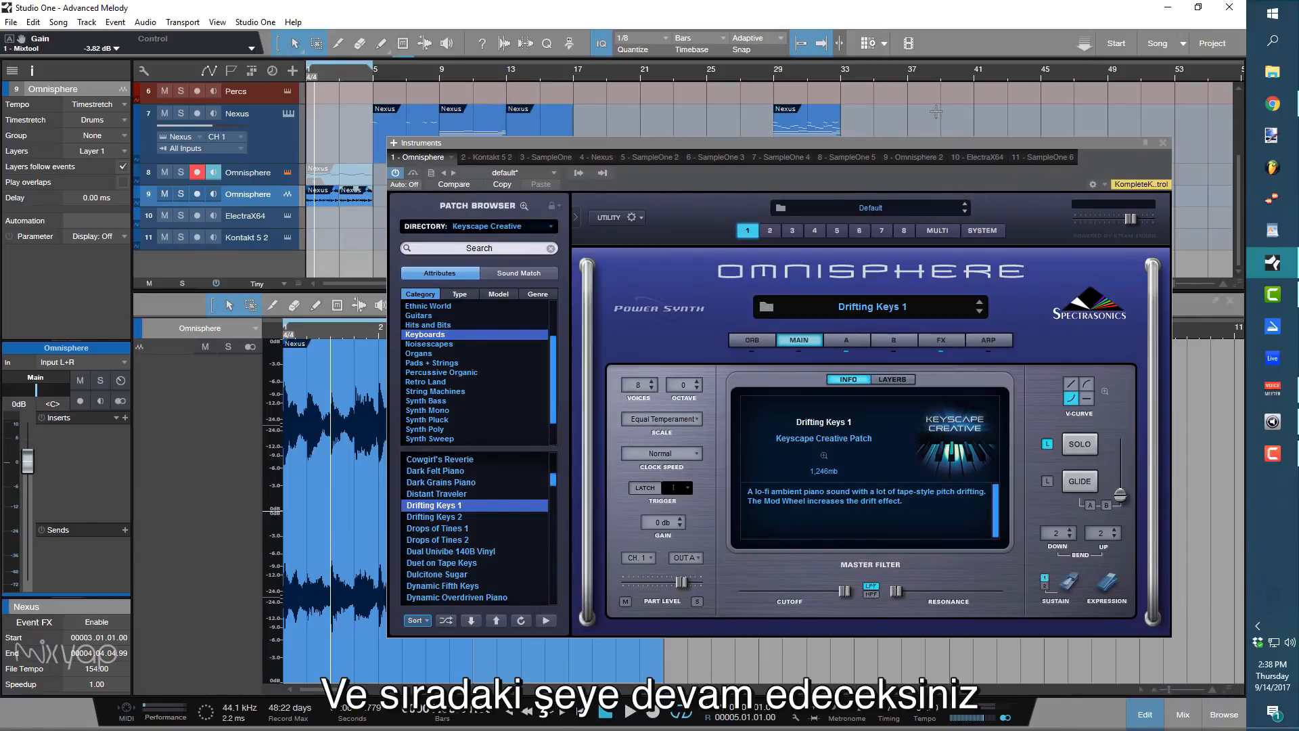
left_click(1162, 142)
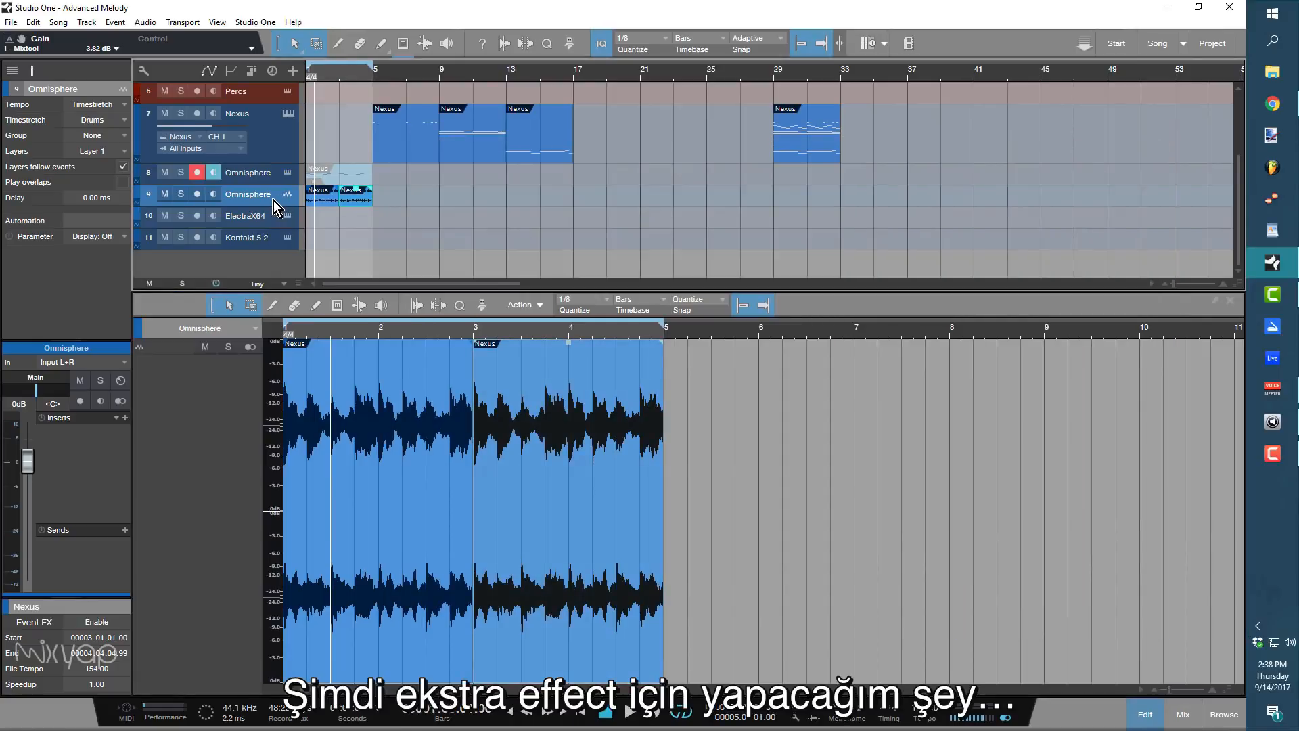
key("alt")
key("space")
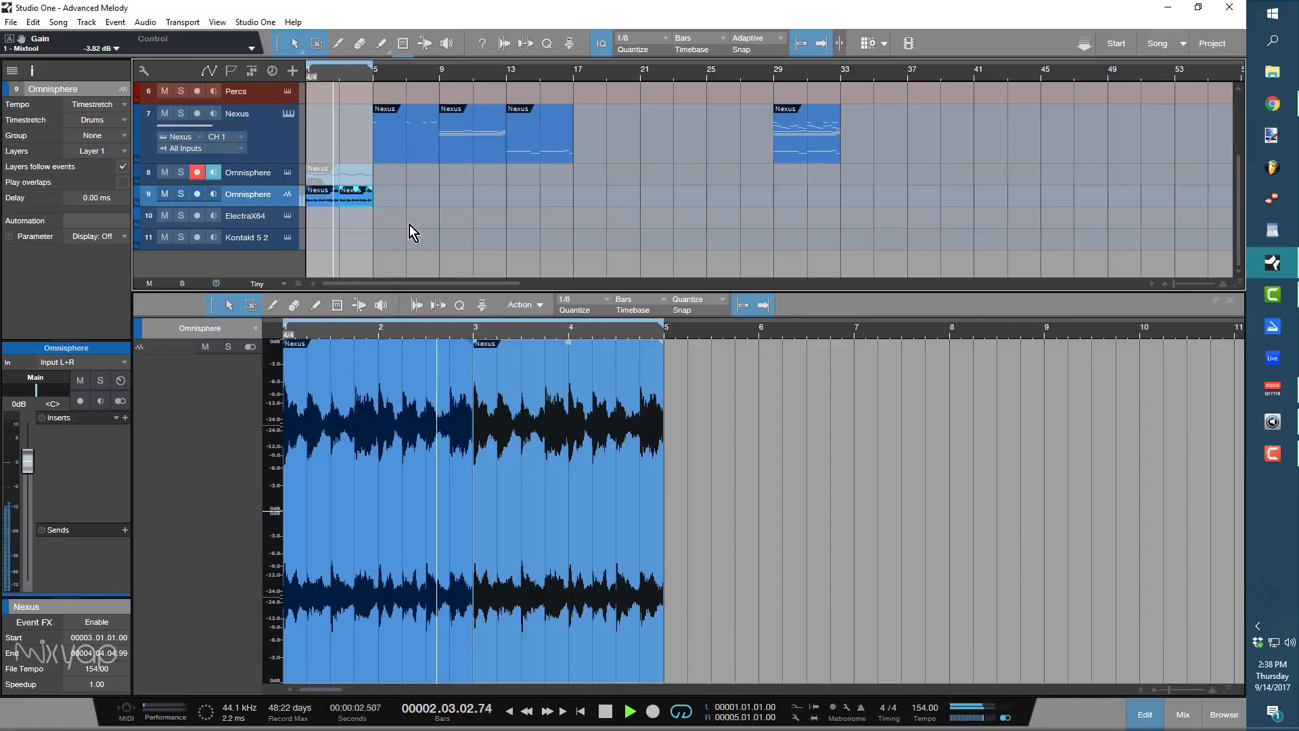
key("space")
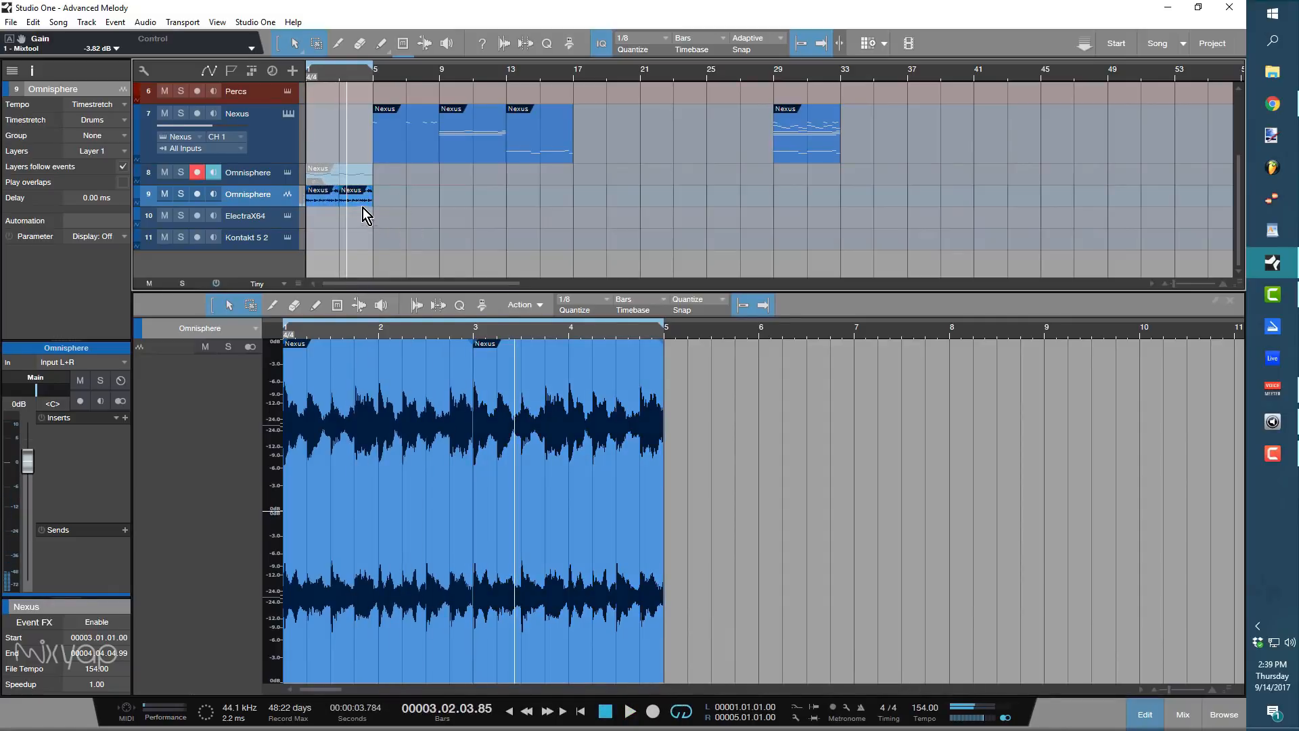
Unmute the original MIDI melody clip on the Omnisphere track and load the Atmospheric Keys 1 patch in Omnisphere.
left_click(326, 177)
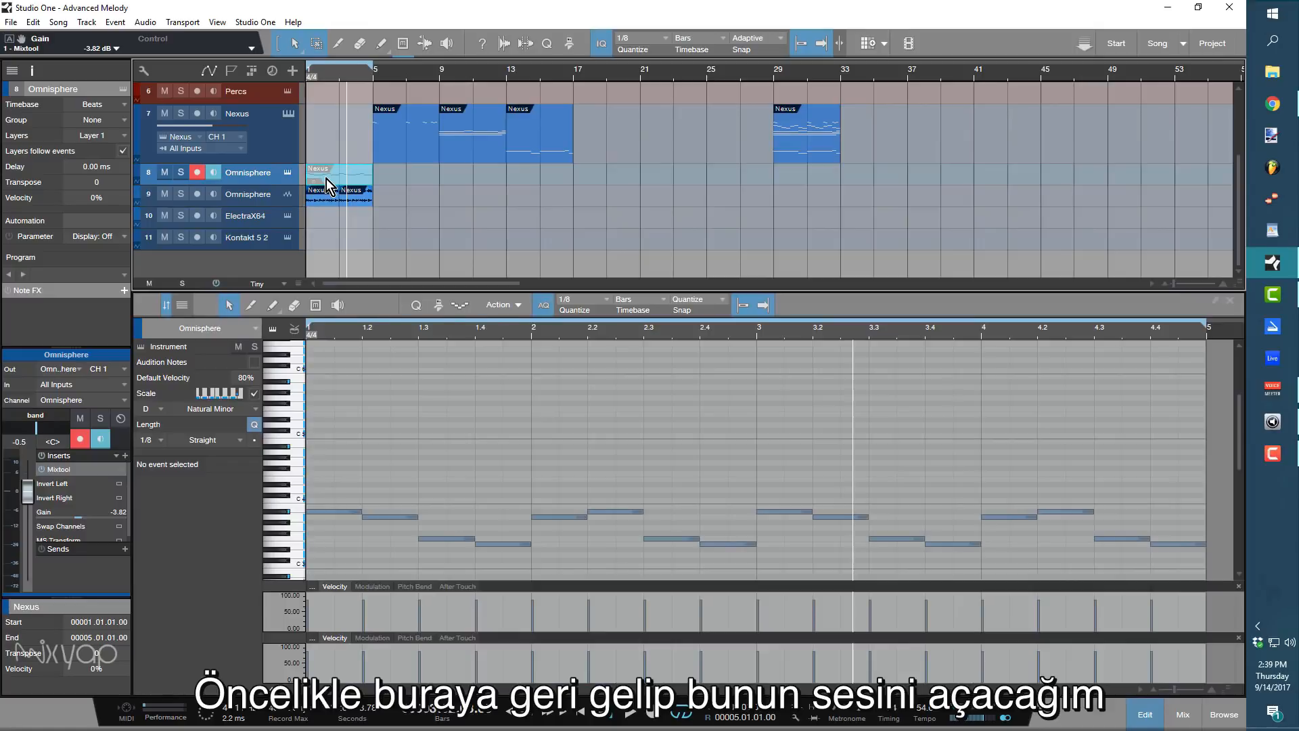
key("shift+m")
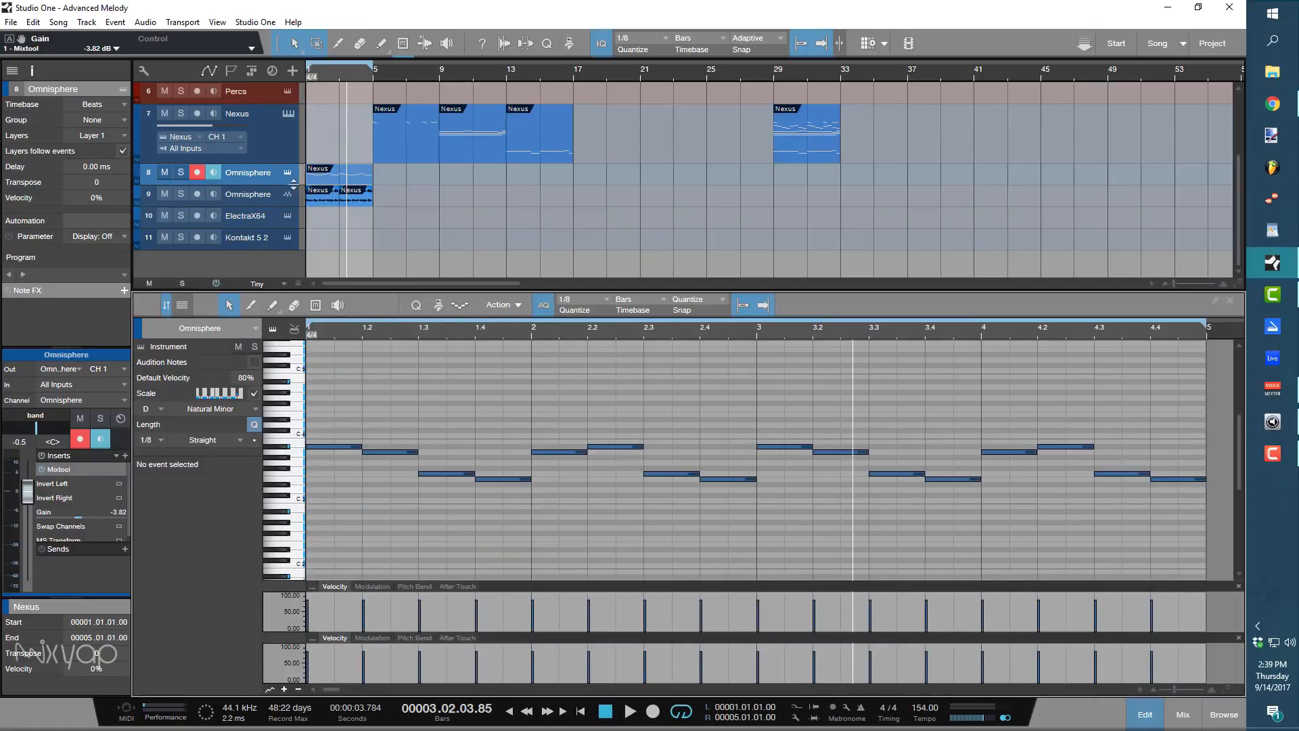
left_click(287, 173)
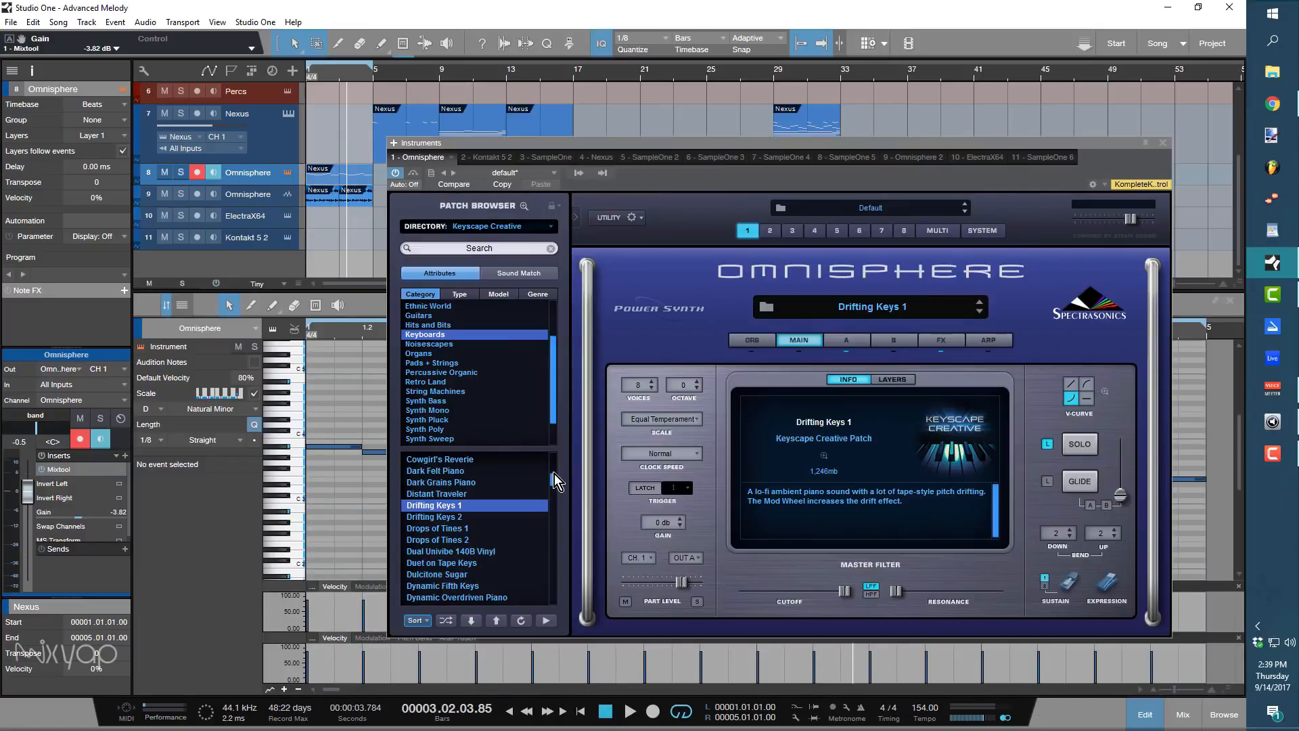
left_click_drag(554, 478, 556, 455)
left_click(481, 472)
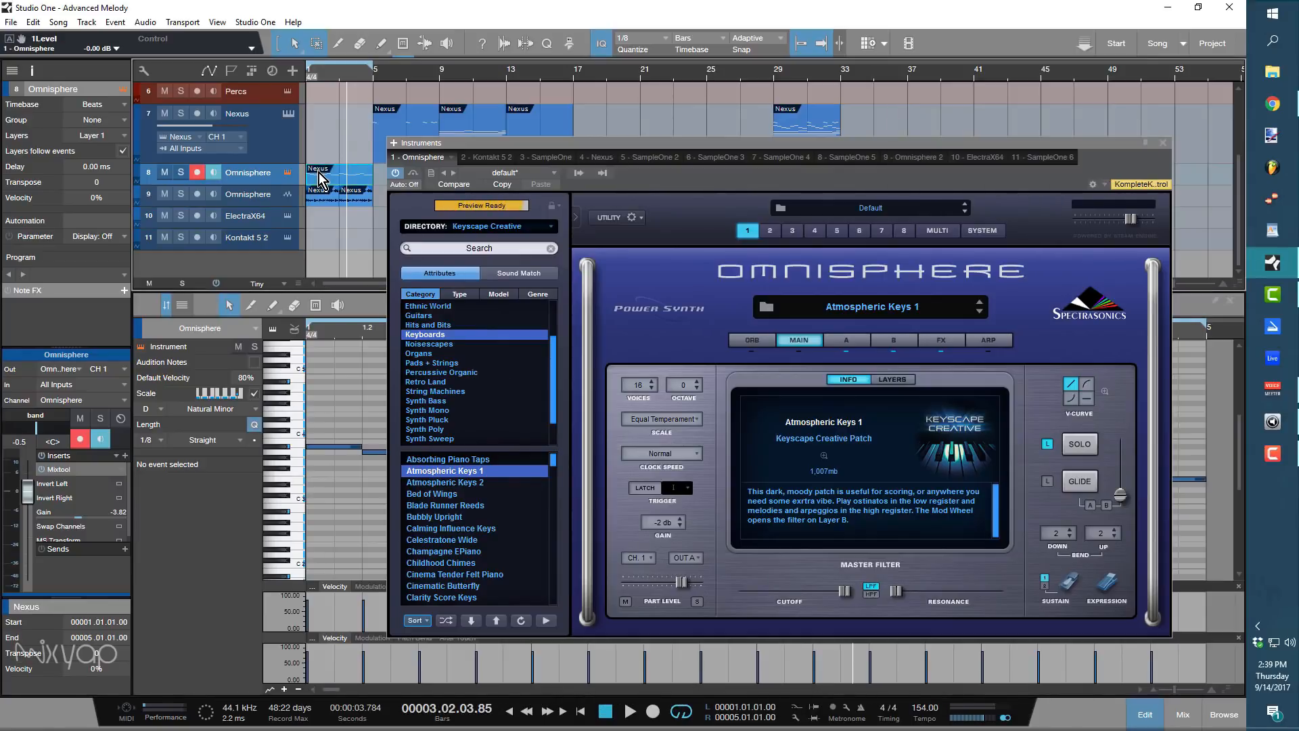
Mute the bounced Omnisphere audio track and play the melody with the new patch.
key("space")
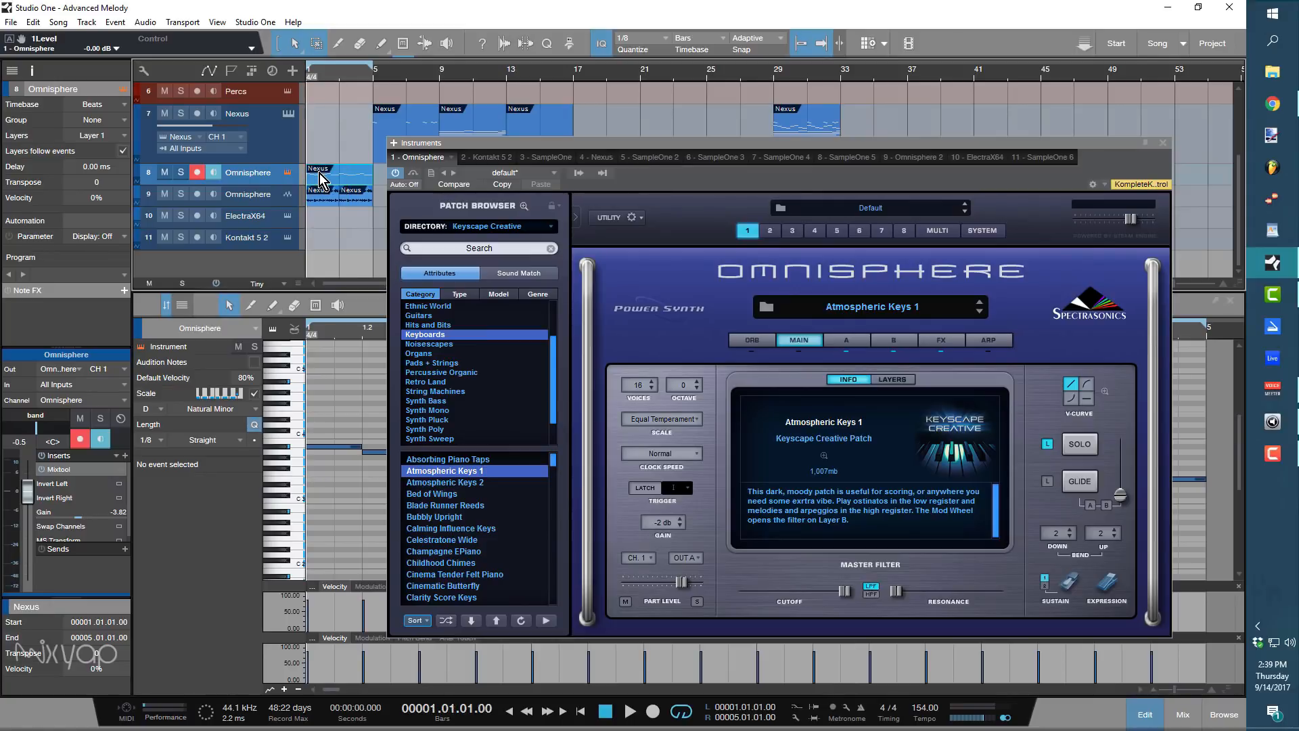
left_click(165, 193)
key("space")
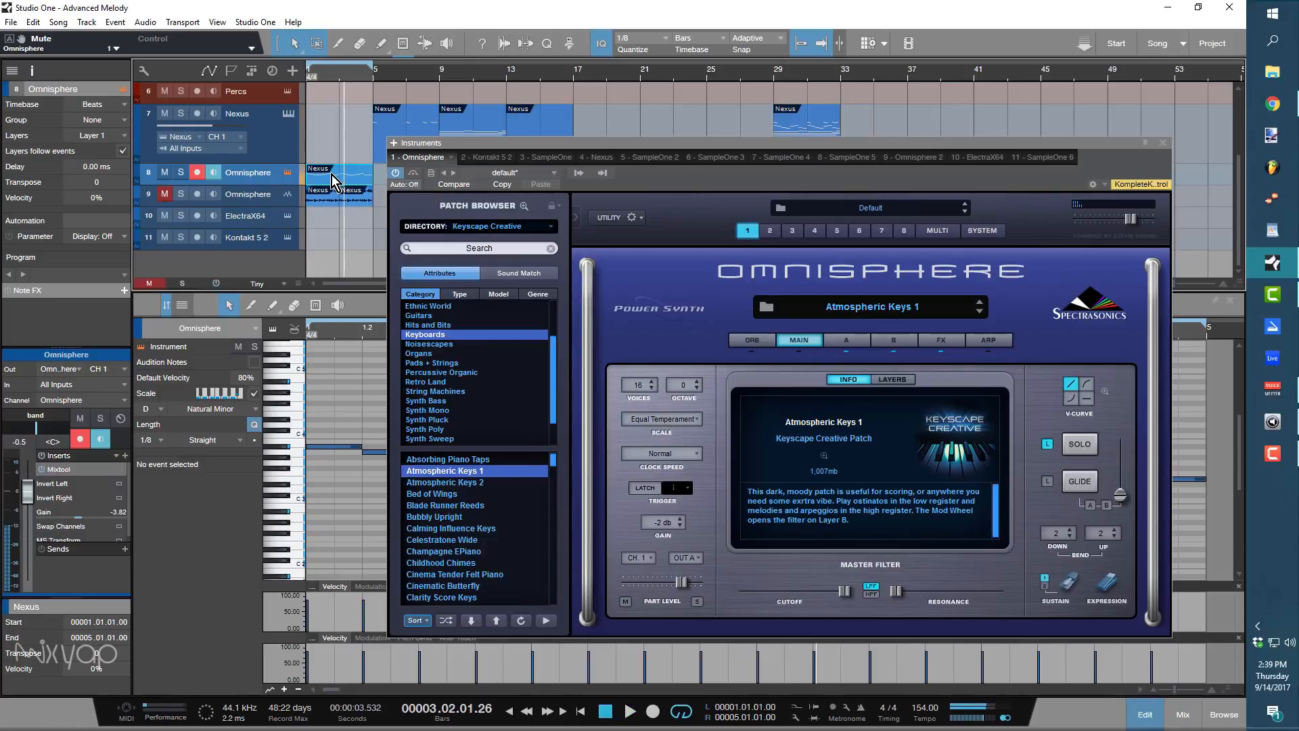
Transpose all notes of the Omnisphere melody clip up one octave and play it back.
left_click_drag(787, 148, 807, 617)
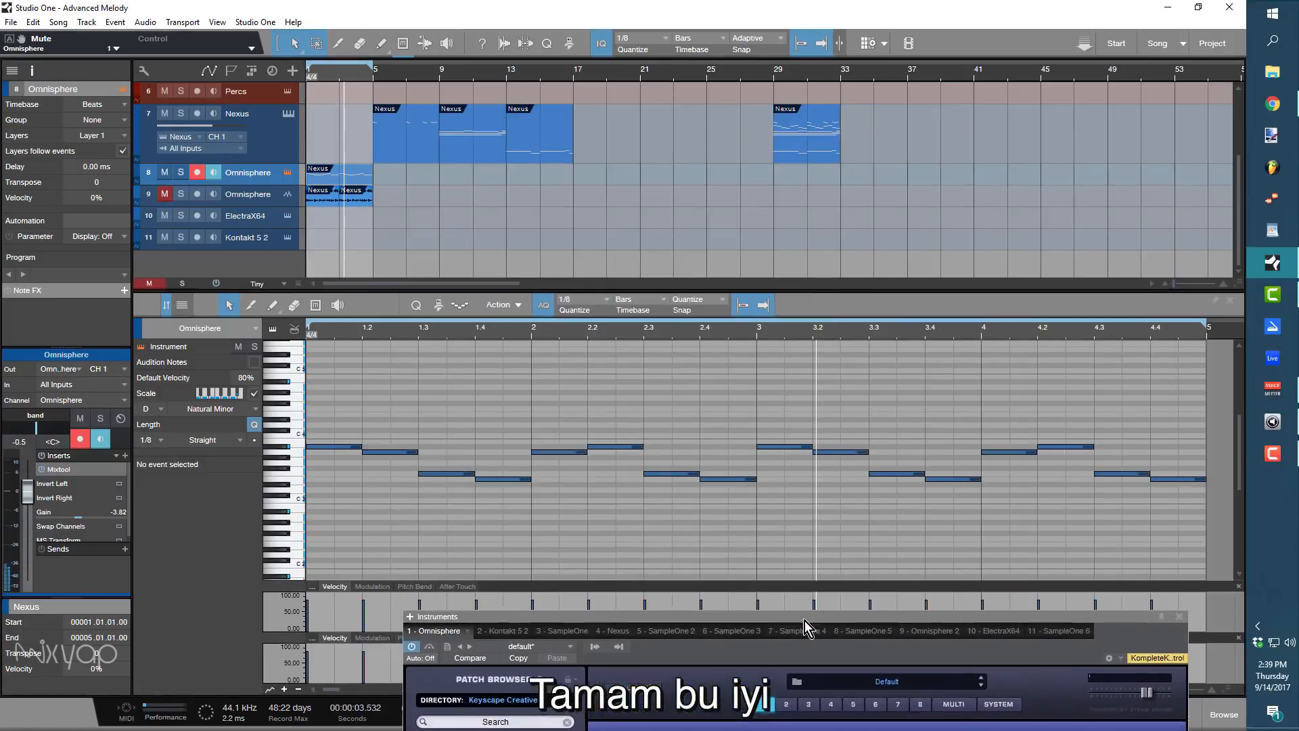
left_click_drag(1093, 520, 307, 372)
key("shift+Up")
key("space")
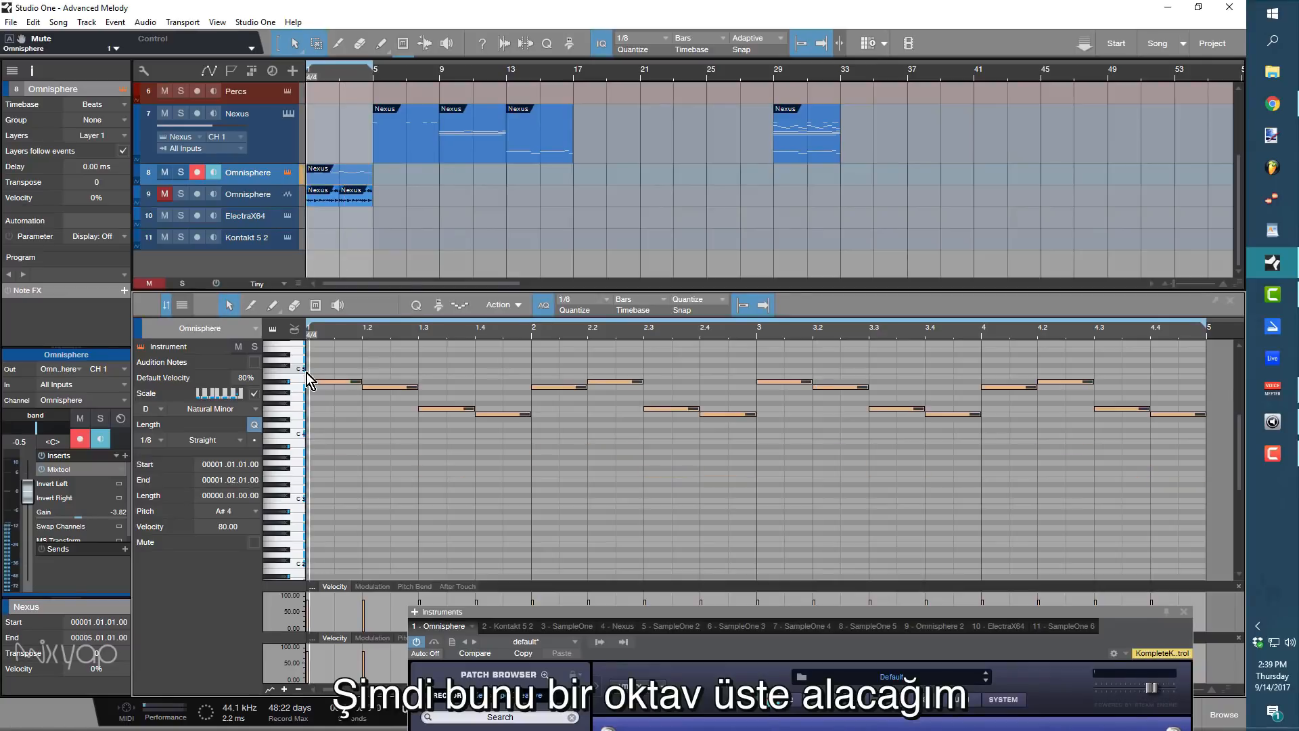
Bounce the Atmospheric Keys melody clip to audio and trim the new audio's start to bar 3.
left_click(346, 169)
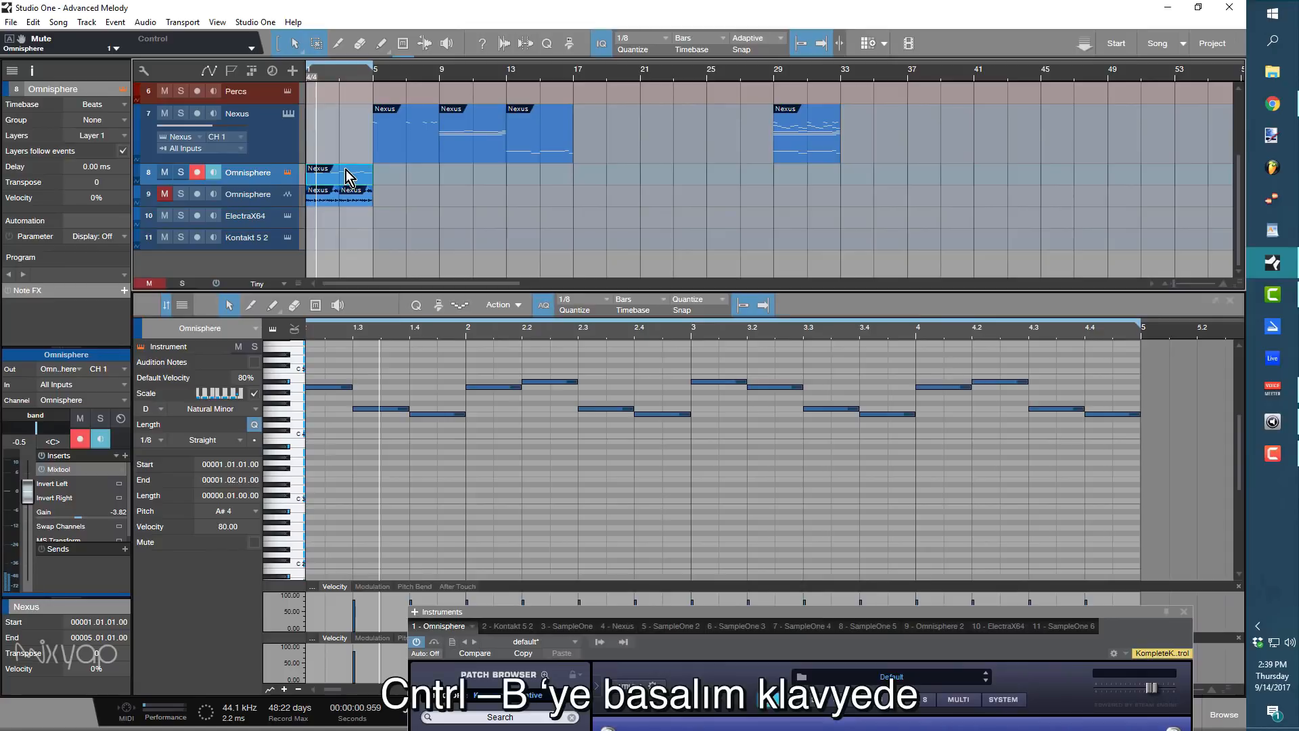
key("ctrl+b")
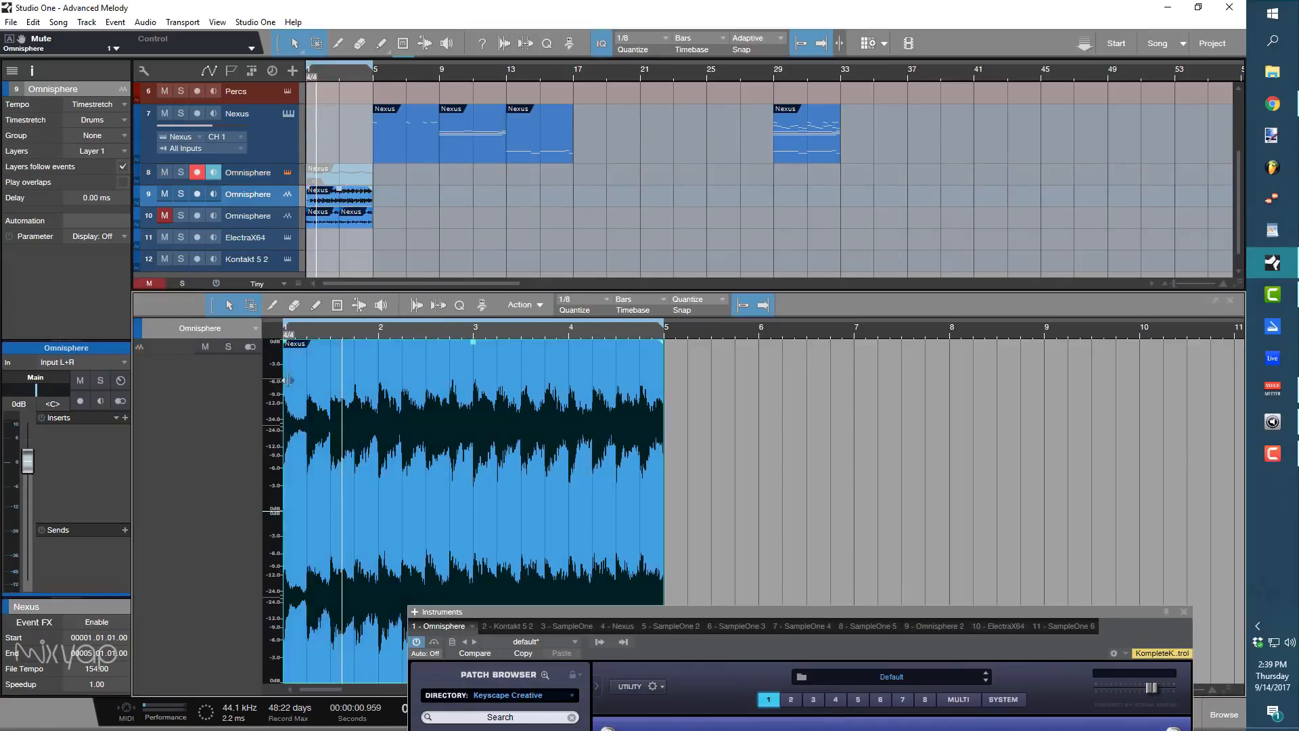
left_click_drag(284, 391, 474, 391)
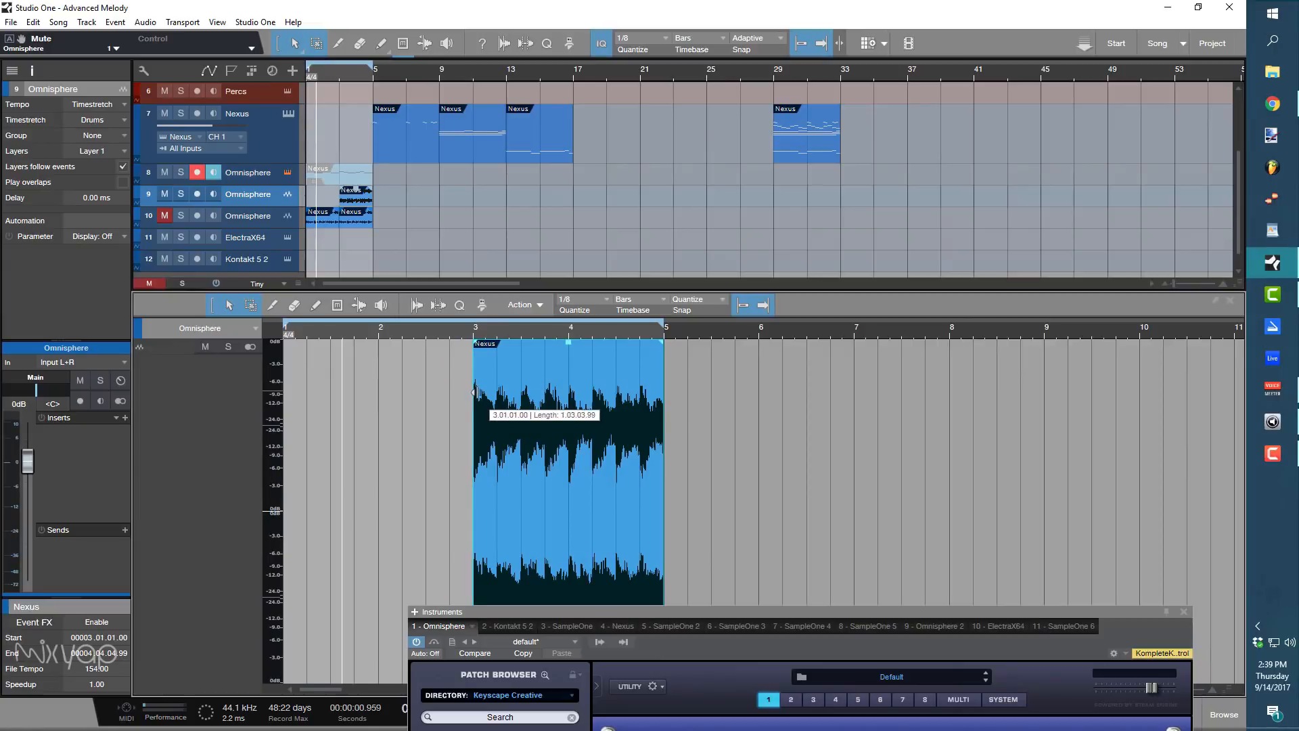
Move the muted MIDI melody clip back to the Nexus track and shift the trimmed two-bar audio to bar 1.
left_click(343, 178)
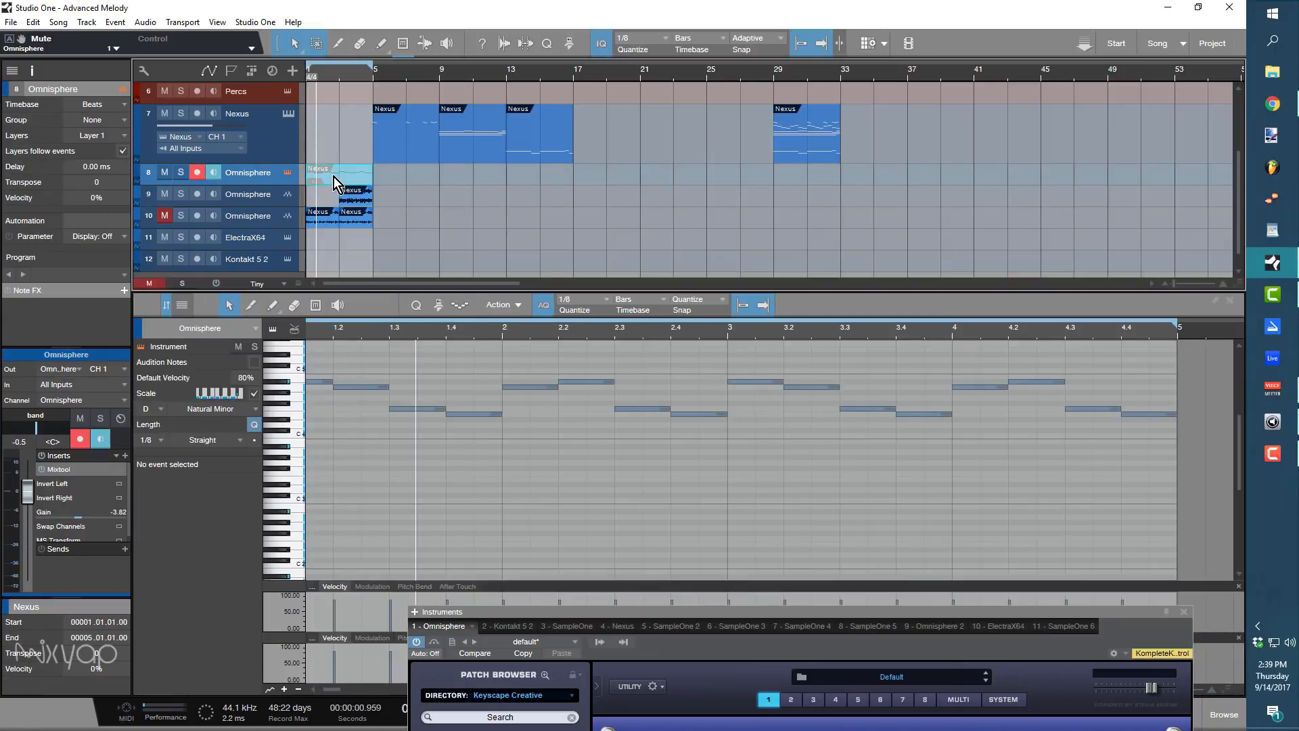
left_click_drag(334, 176, 332, 147)
left_click_drag(356, 201, 324, 202)
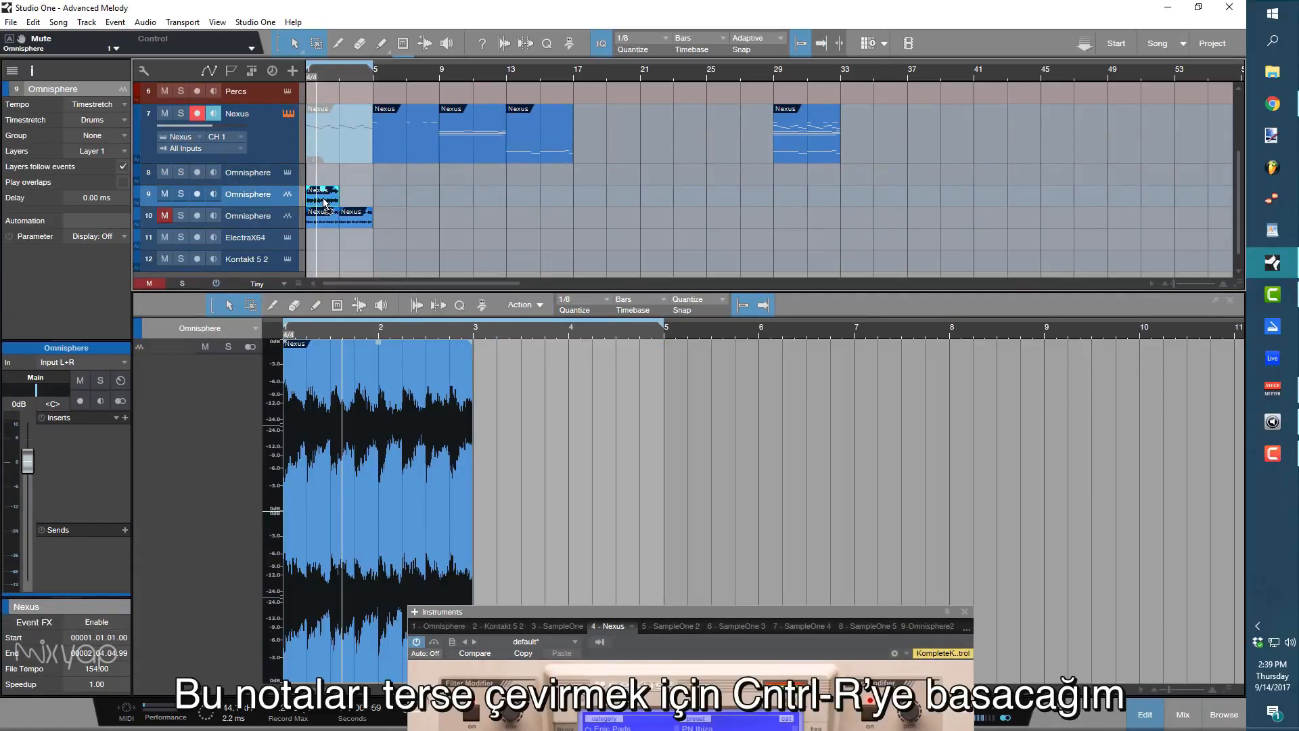
Try reversing the whole two-bar Atmospheric Keys audio clip, then revert the reversal.
key("ctrl+r")
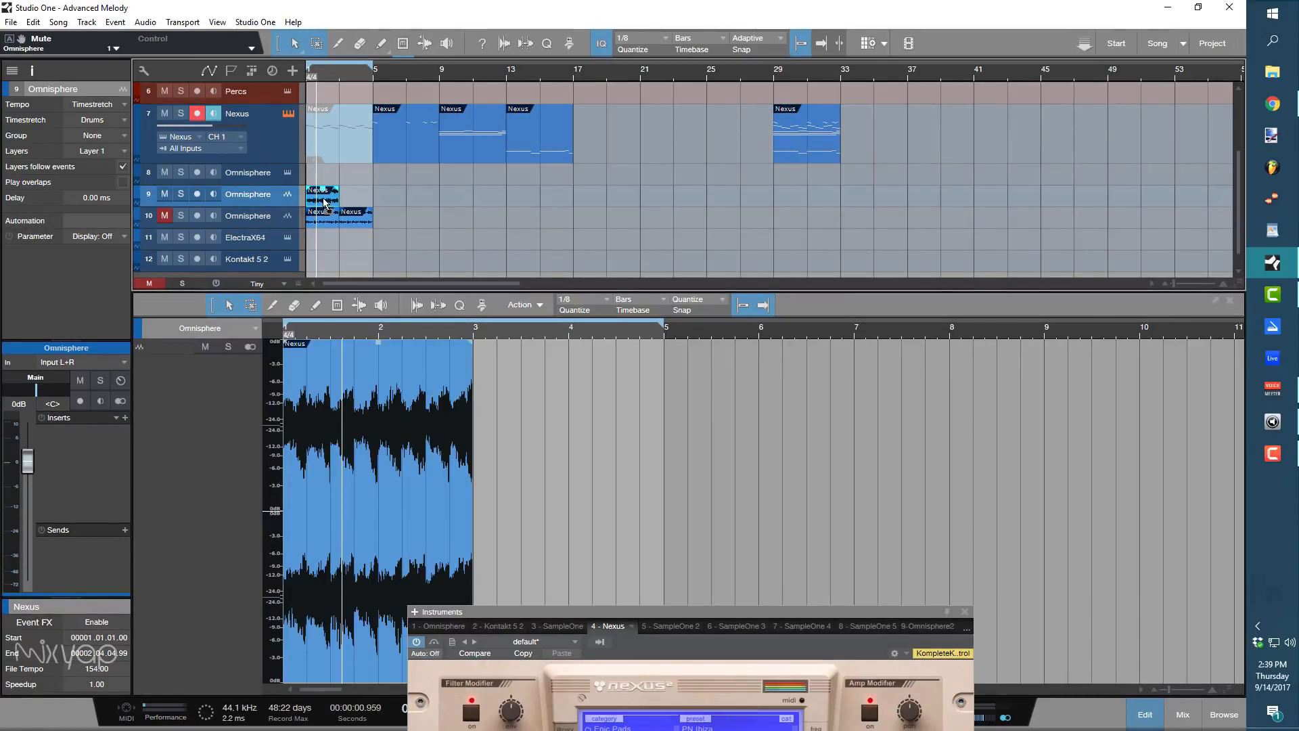
key("ctrl+r")
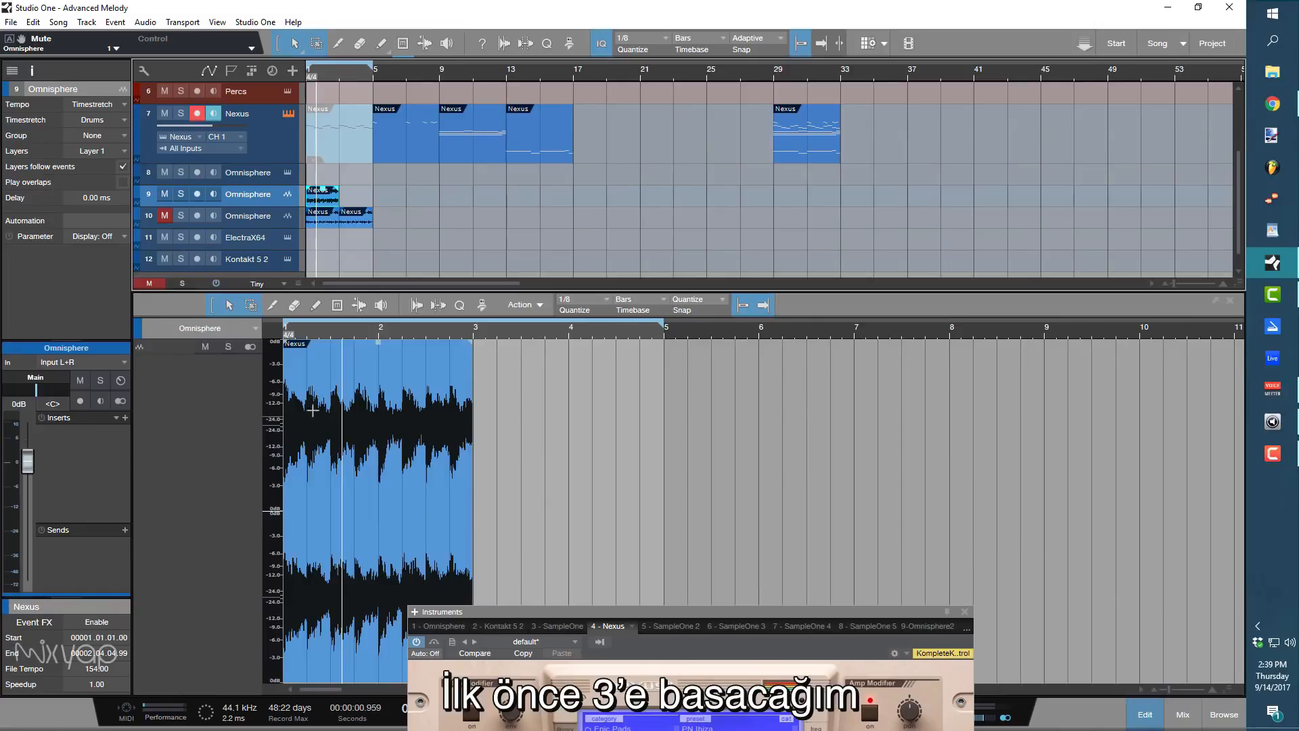
Split the two-bar Atmospheric Keys audio clip at every beat so each note is its own slice.
key("3")
left_click(308, 362)
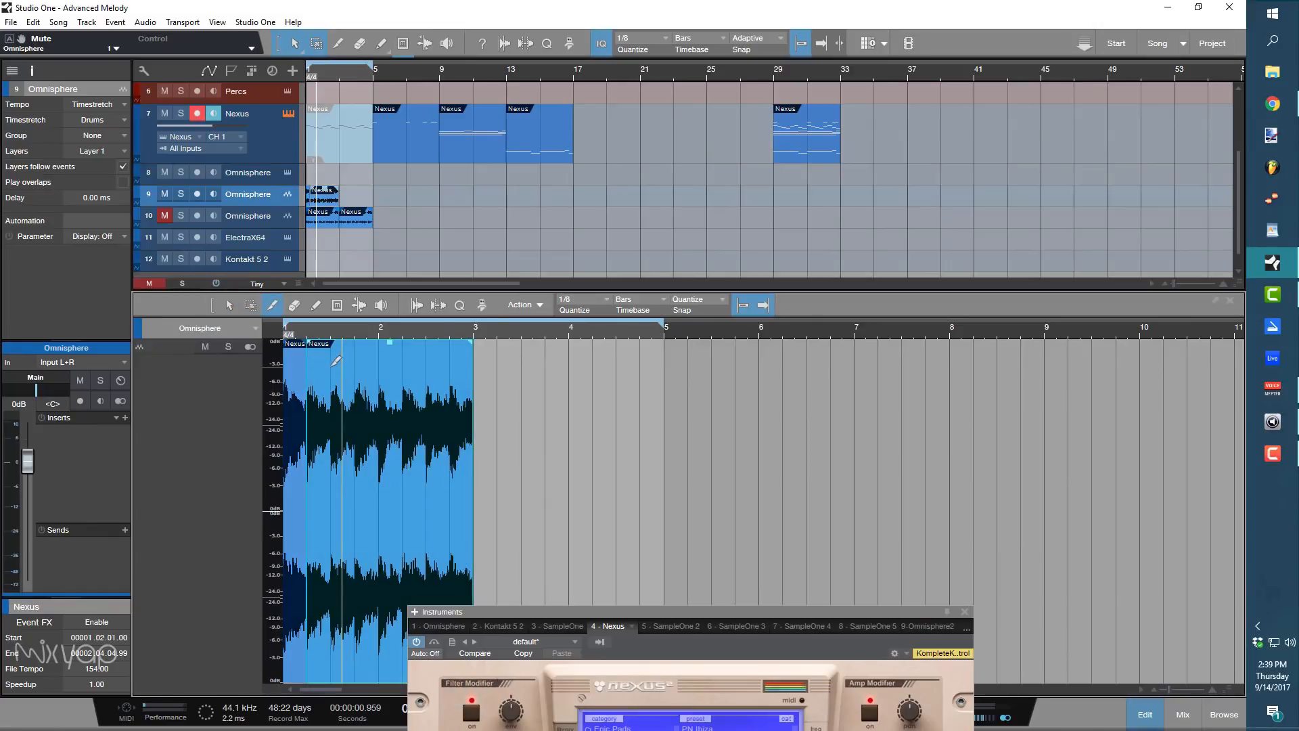
left_click(338, 362)
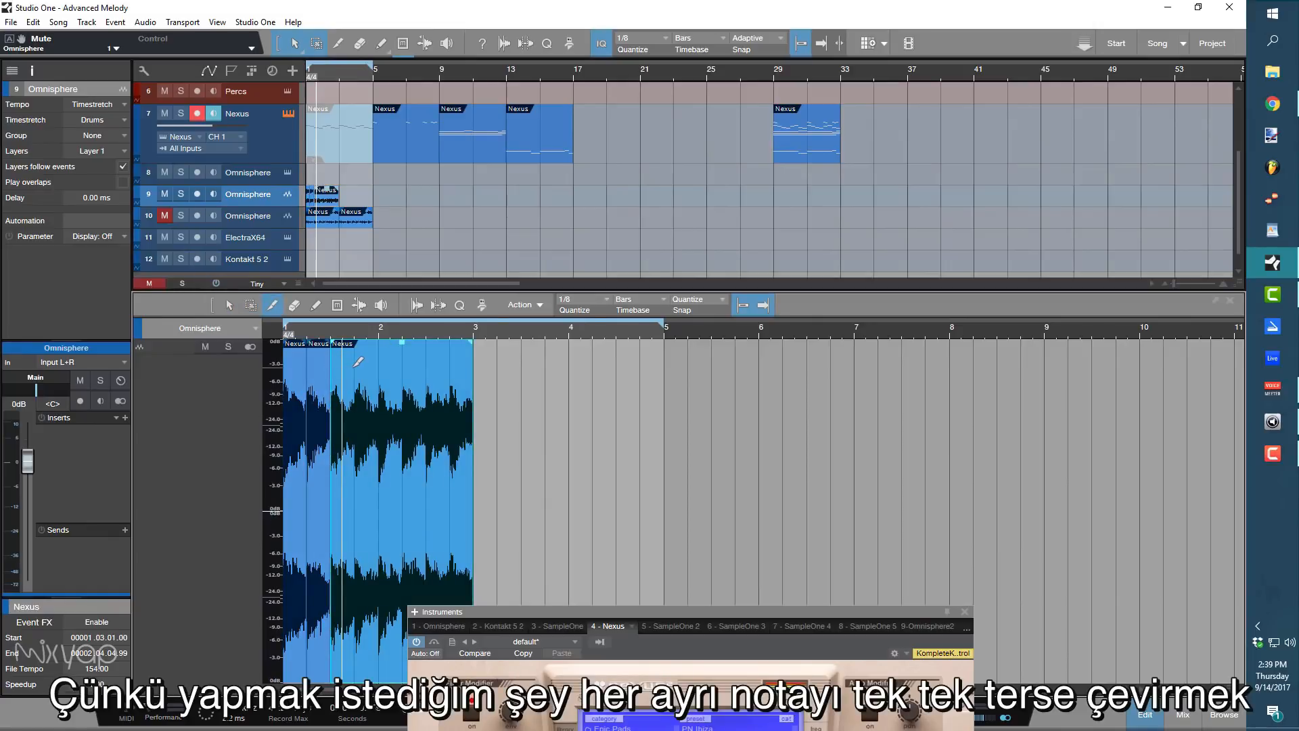
left_click(355, 364)
left_click(382, 364)
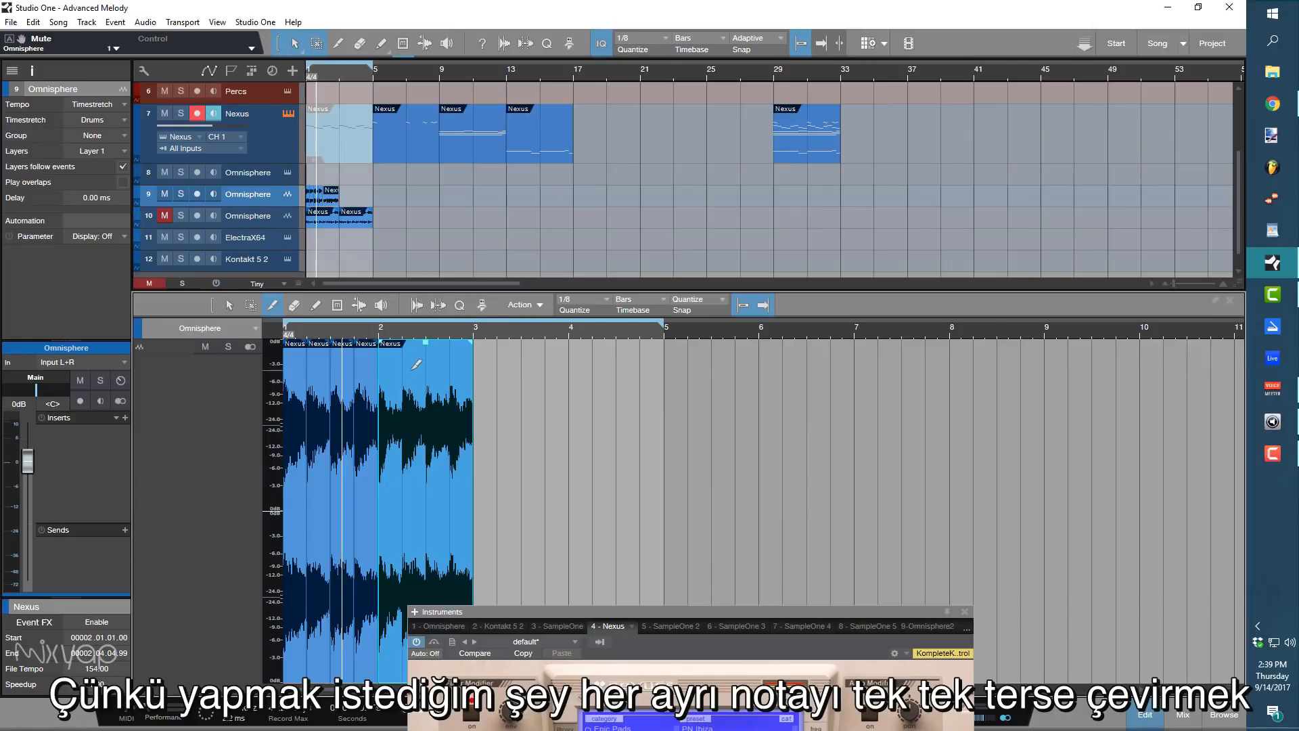
left_click(404, 368)
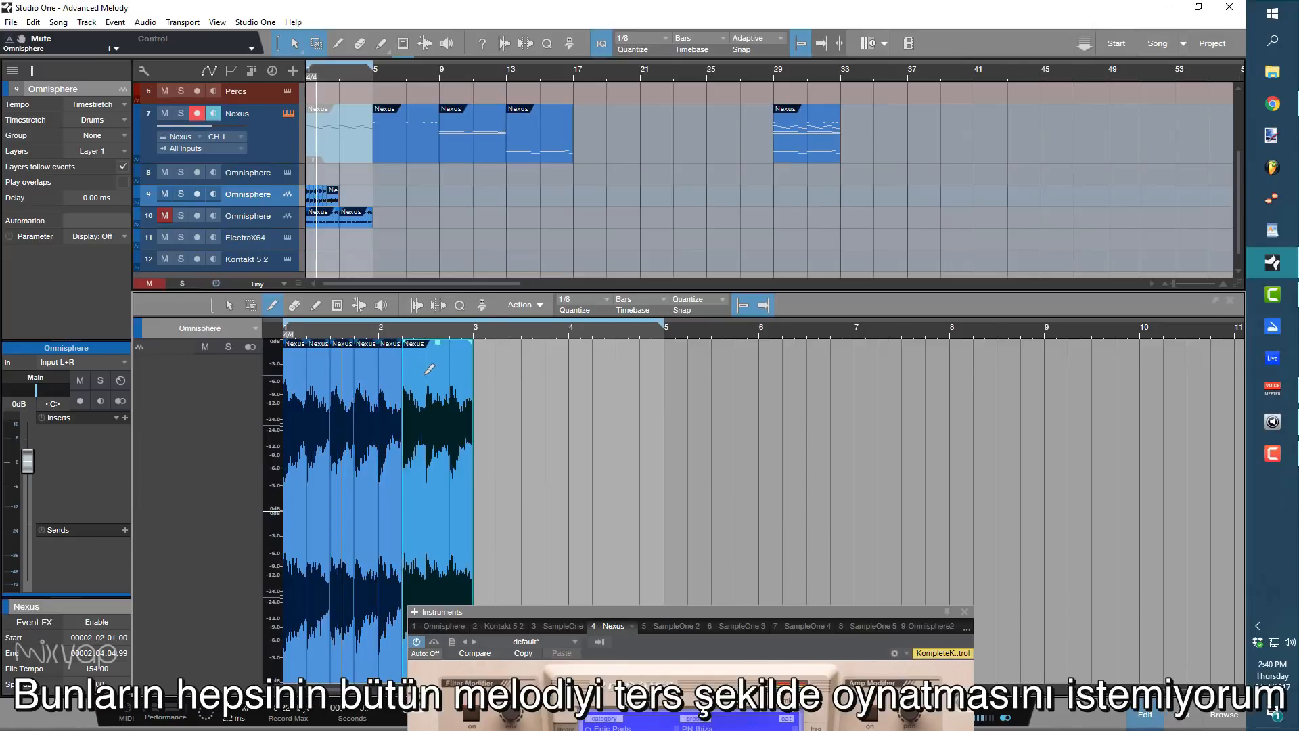
left_click(429, 369)
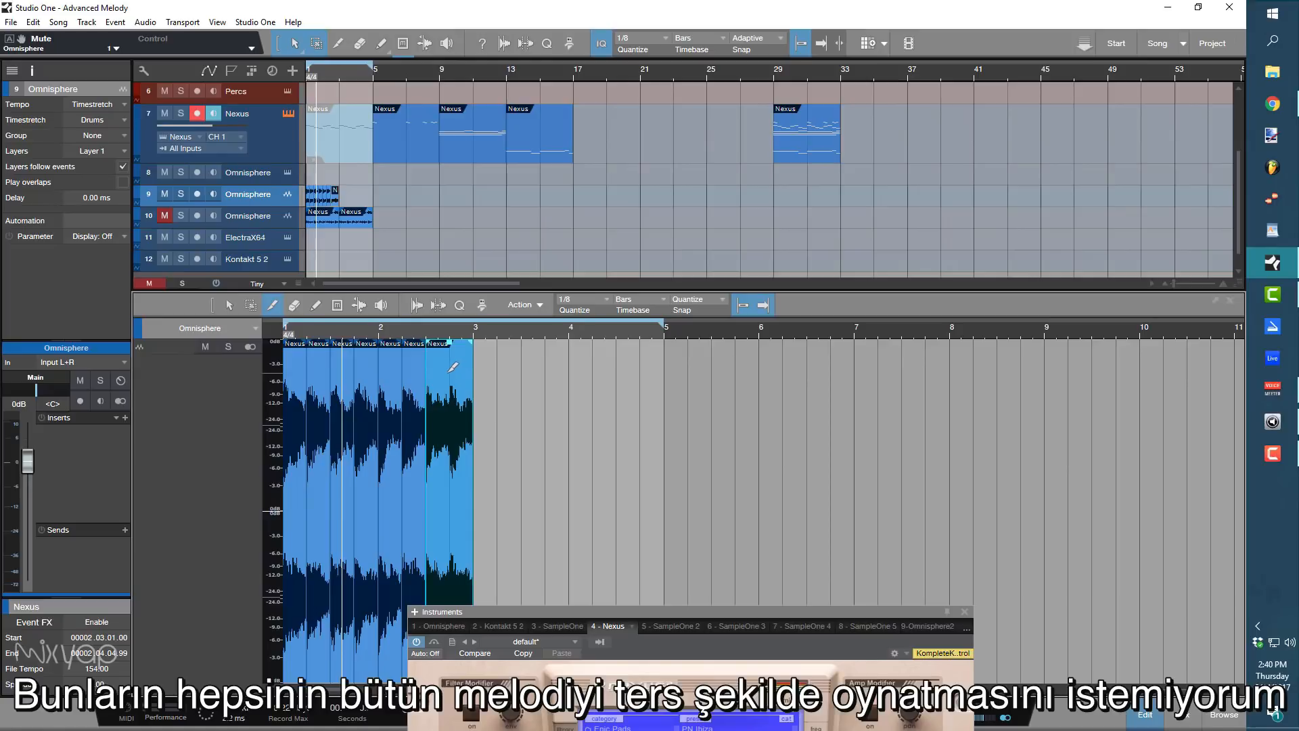
left_click(452, 369)
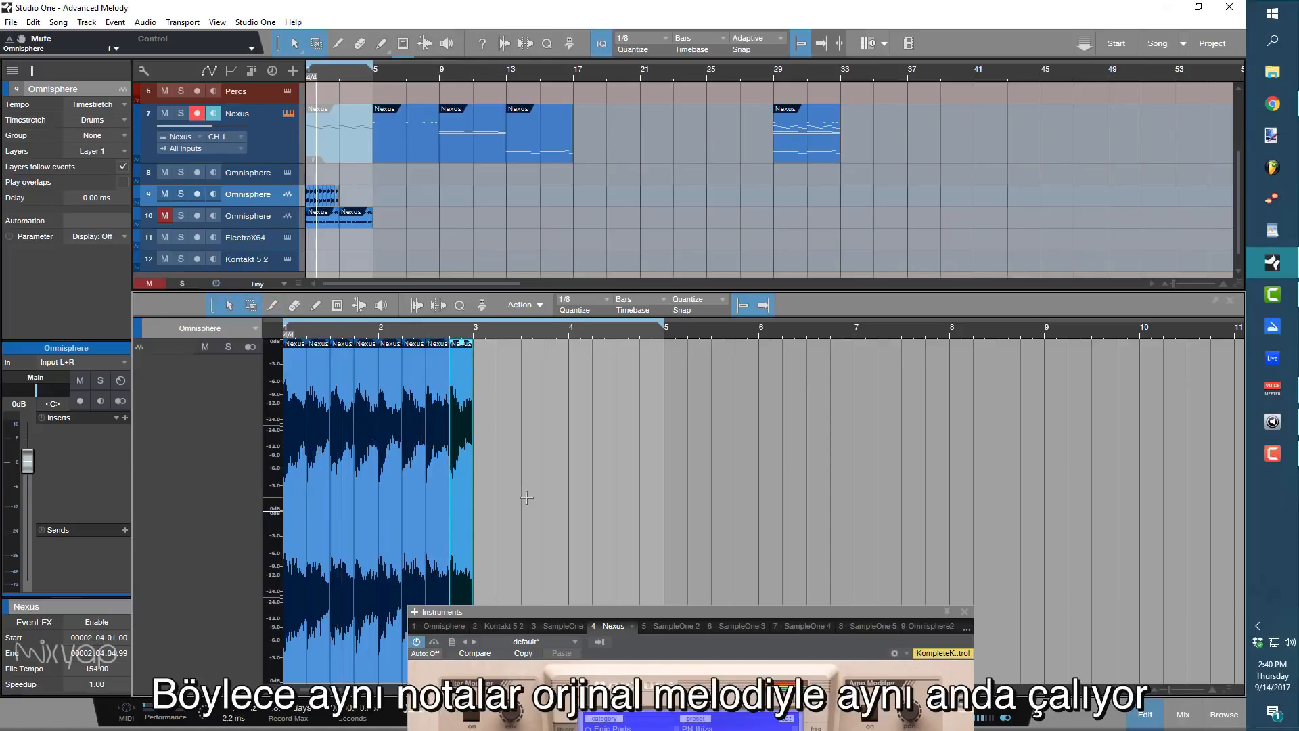
Reverse all eight audio slices individually and create crossfades between them.
left_click_drag(531, 612, 736, 496)
left_click_drag(521, 615, 279, 612)
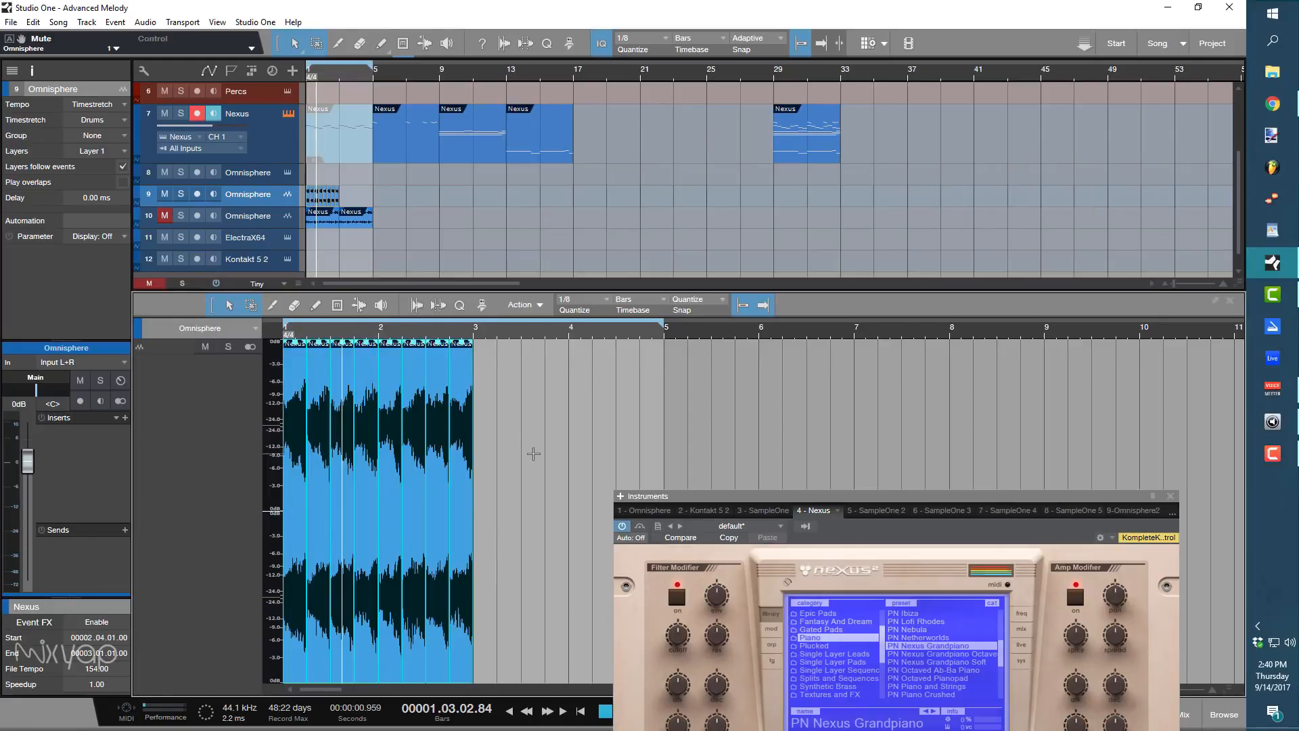
left_click_drag(491, 554, 252, 509)
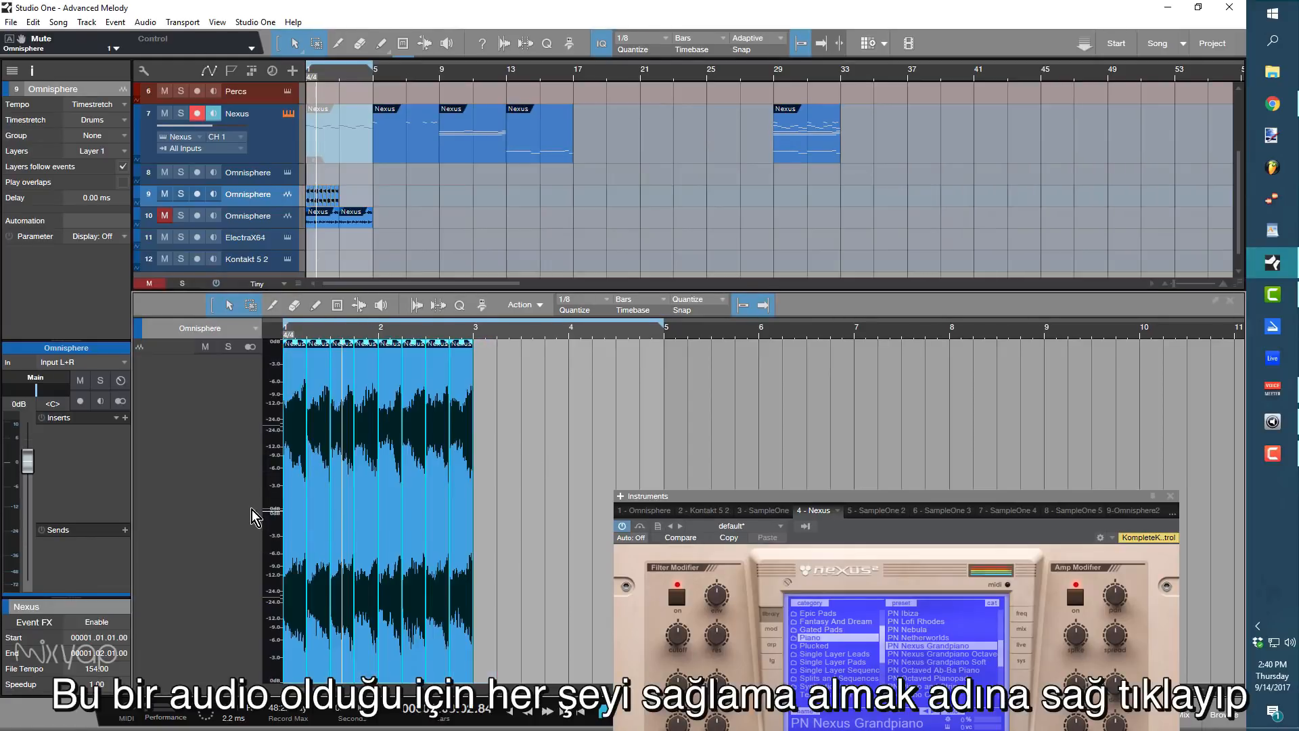
right_click(412, 520)
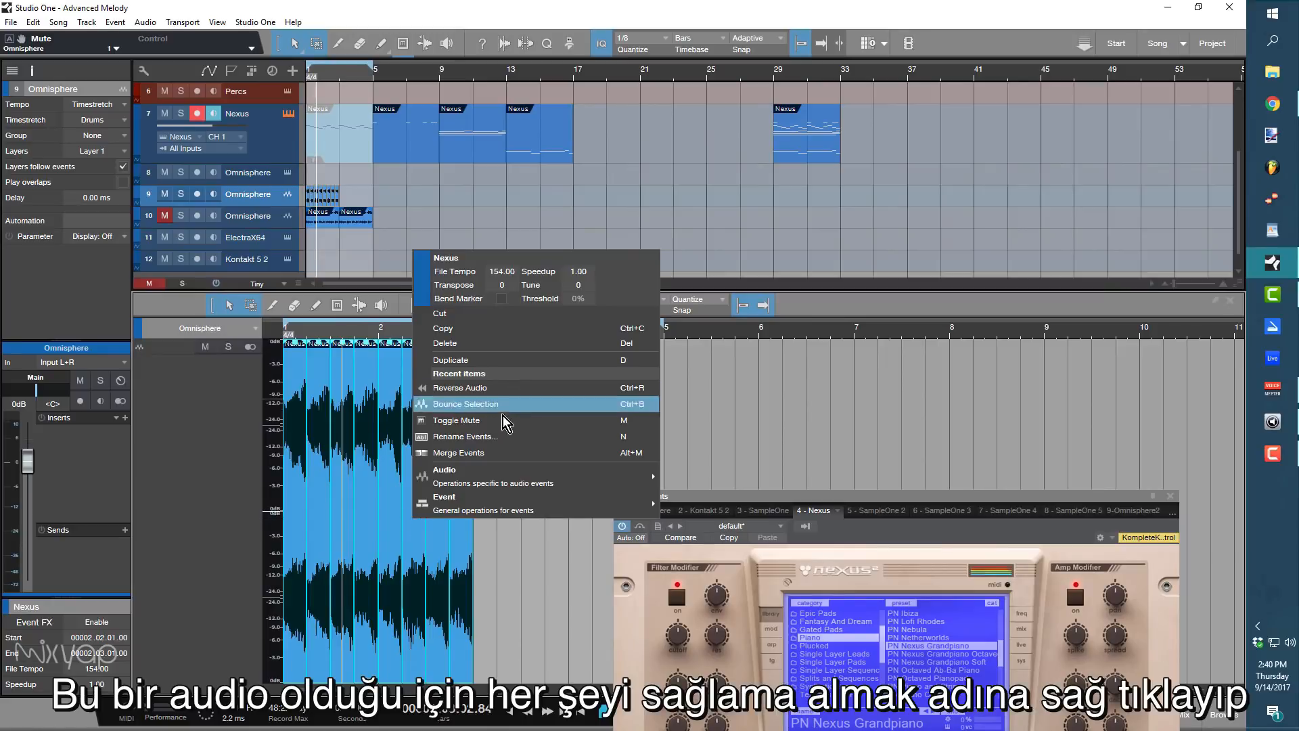
mouse_move(508, 474)
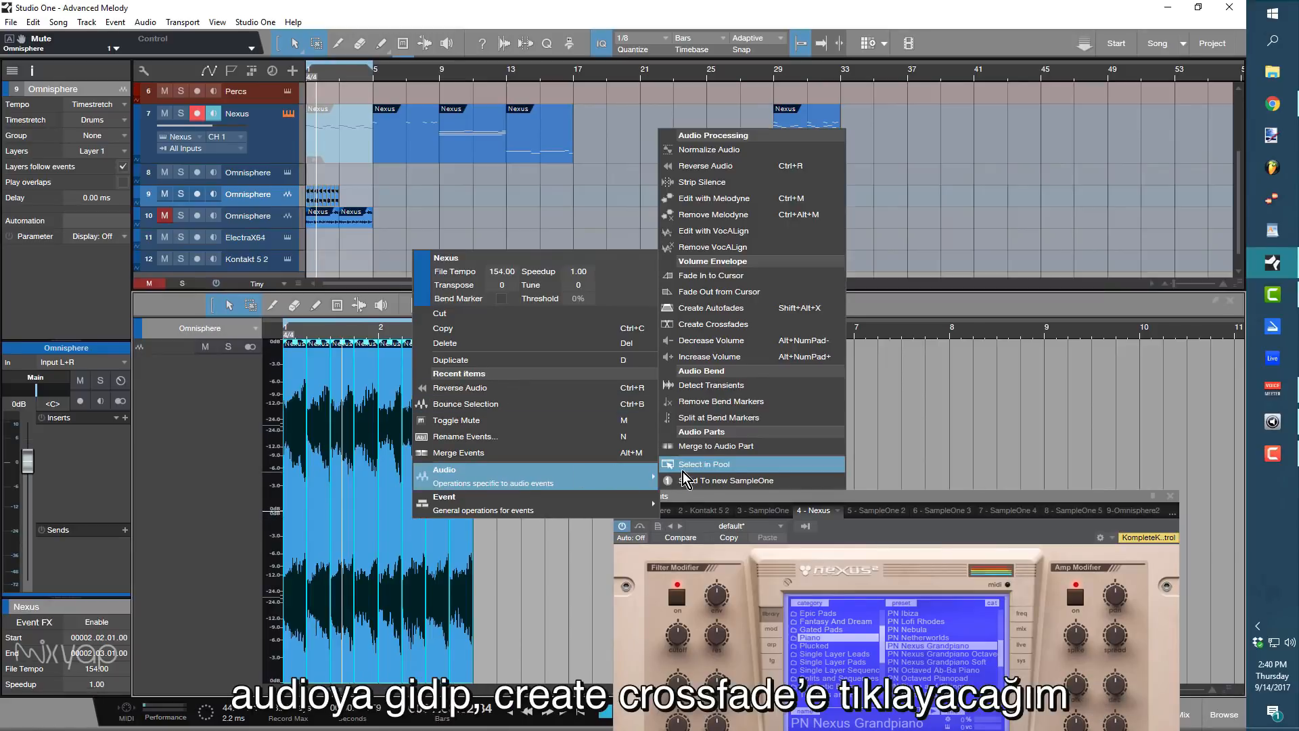
left_click(709, 324)
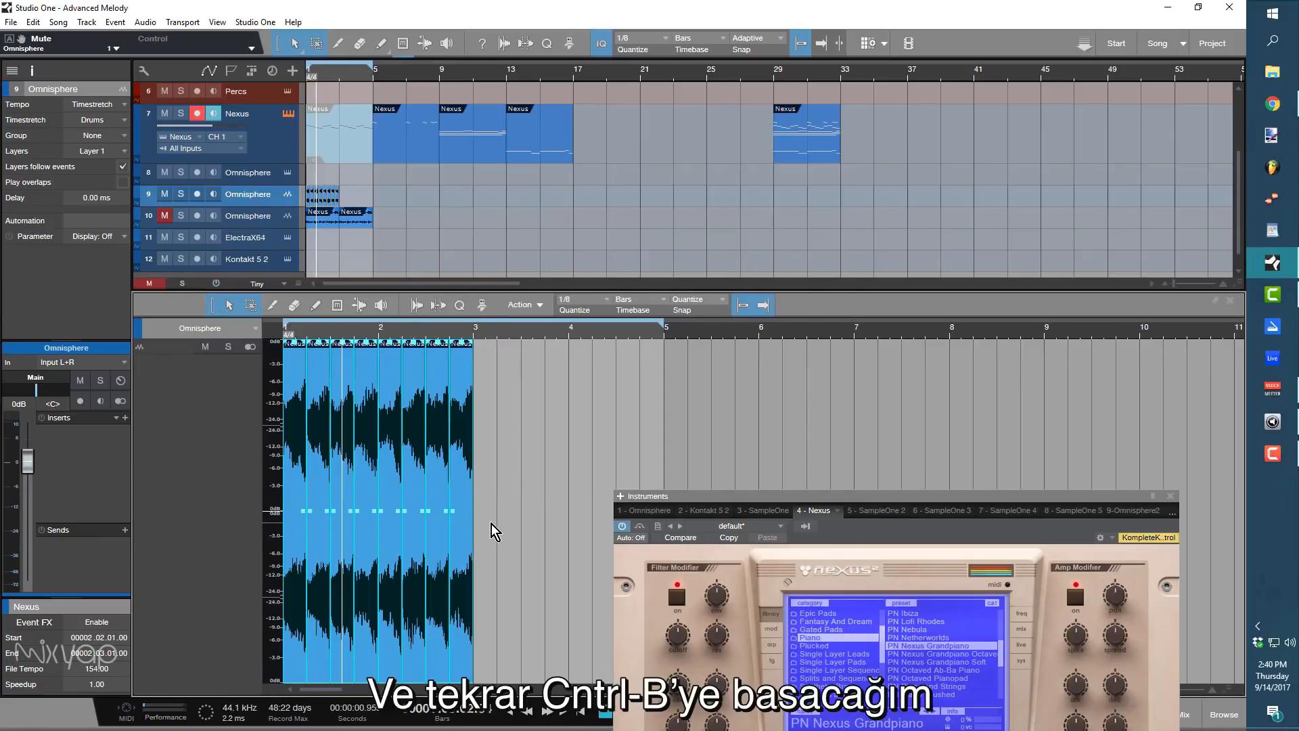
Bounce the crossfaded reversed slices into one clip and duplicate it to fill bars 3 and 4.
key("ctrl+b")
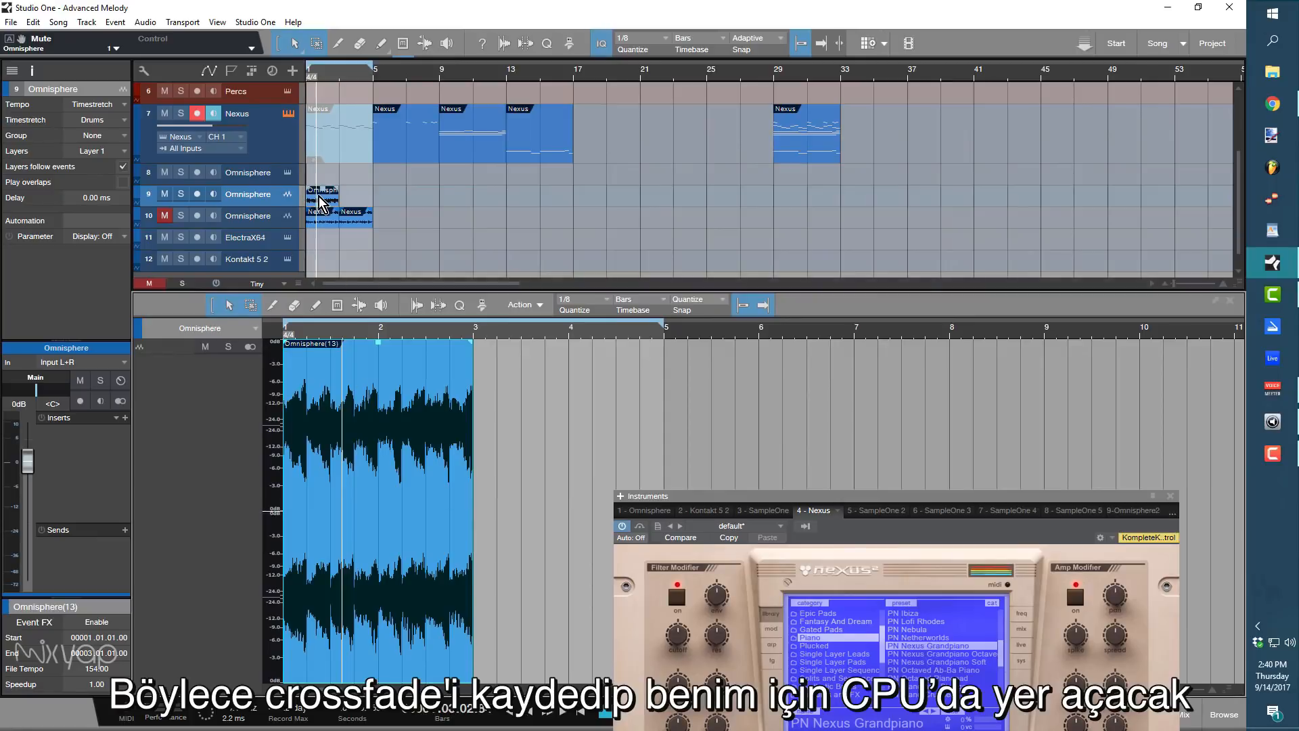
key("d")
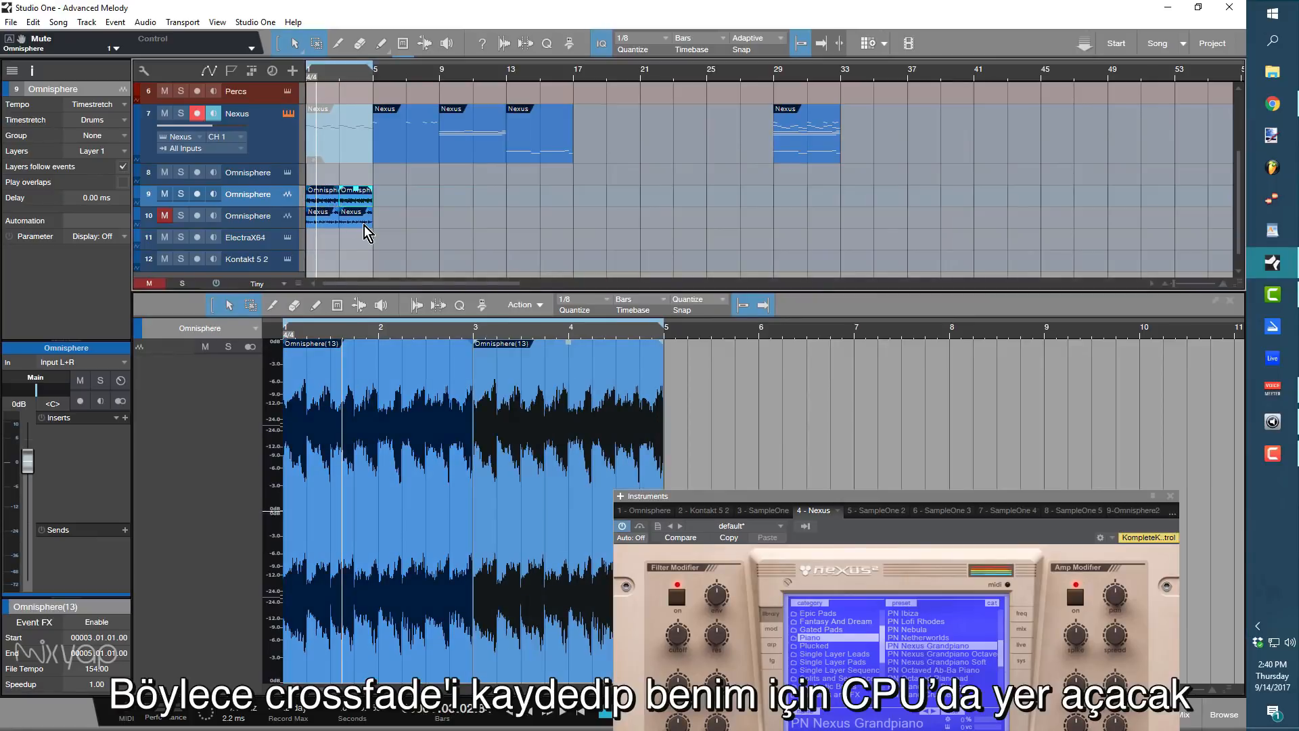
Unmute the original melody's audio on track 10 and route audio tracks 9 and 10 to the band bus.
left_click(164, 216)
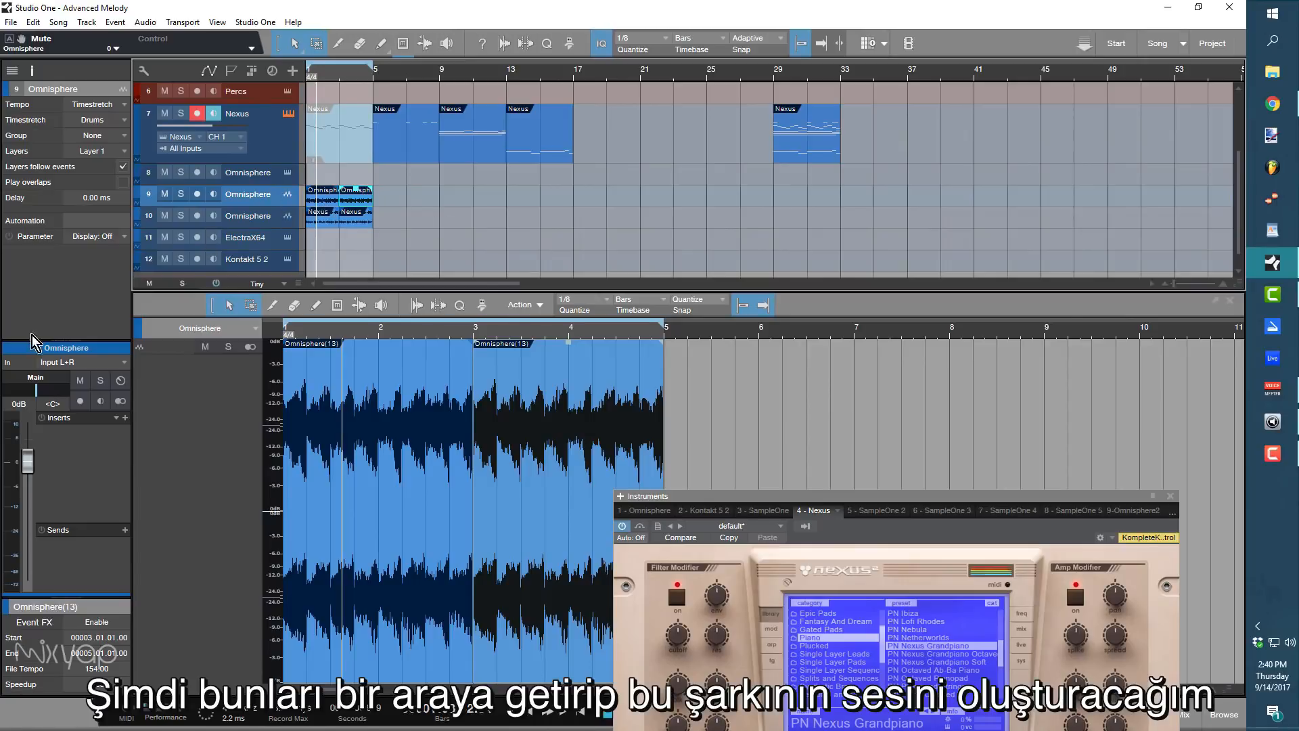
left_click(46, 374)
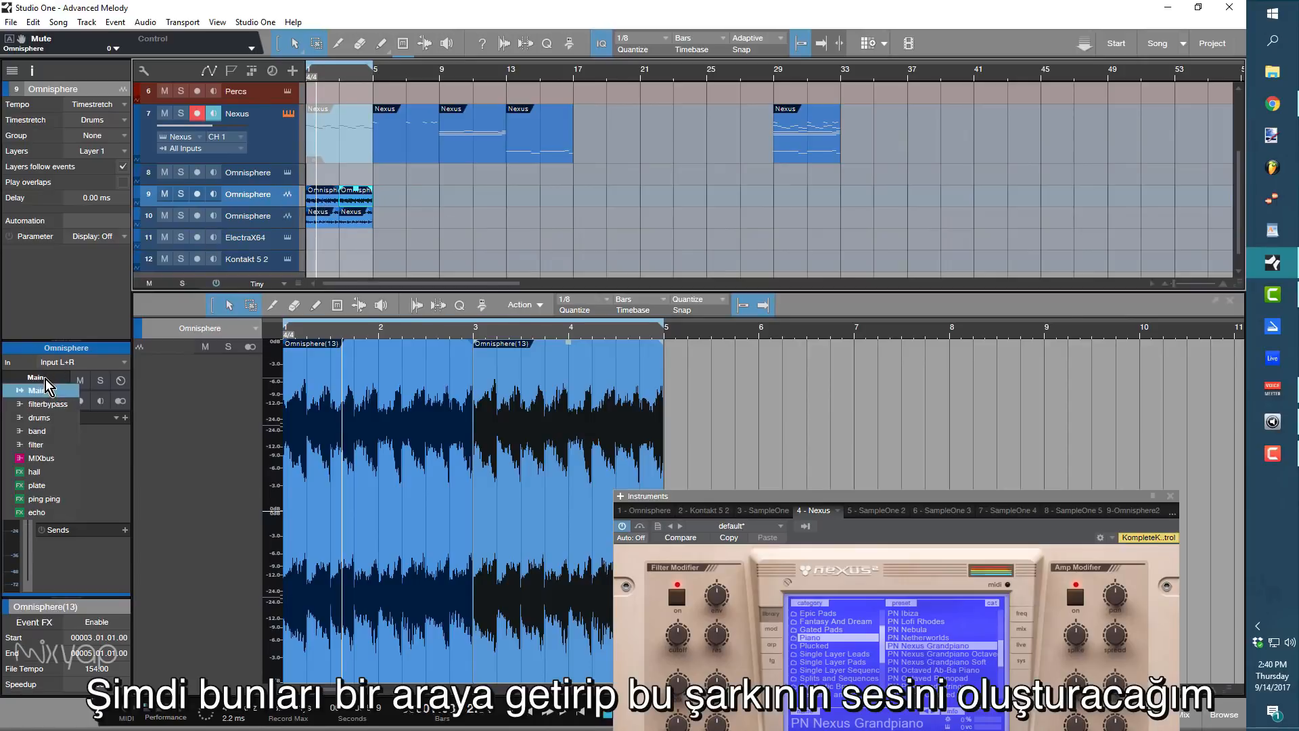
left_click(60, 432)
left_click(274, 218)
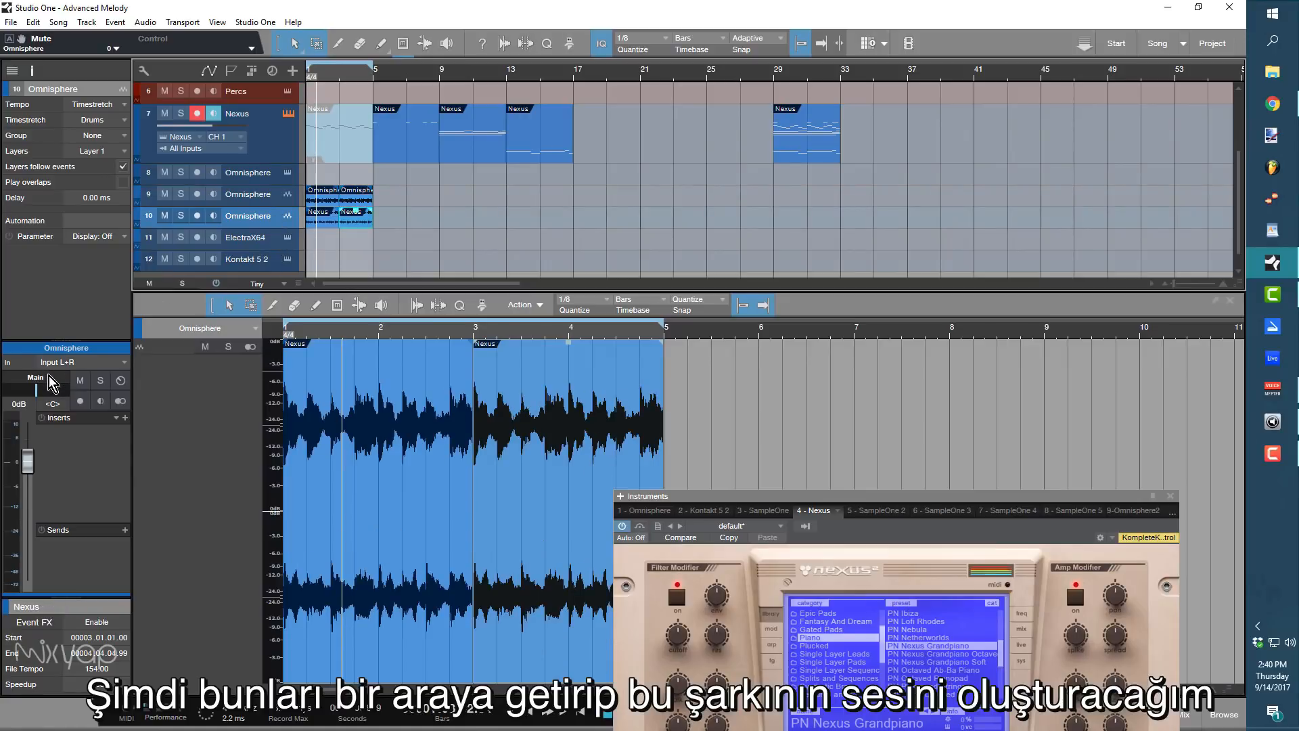
left_click(49, 379)
left_click(60, 430)
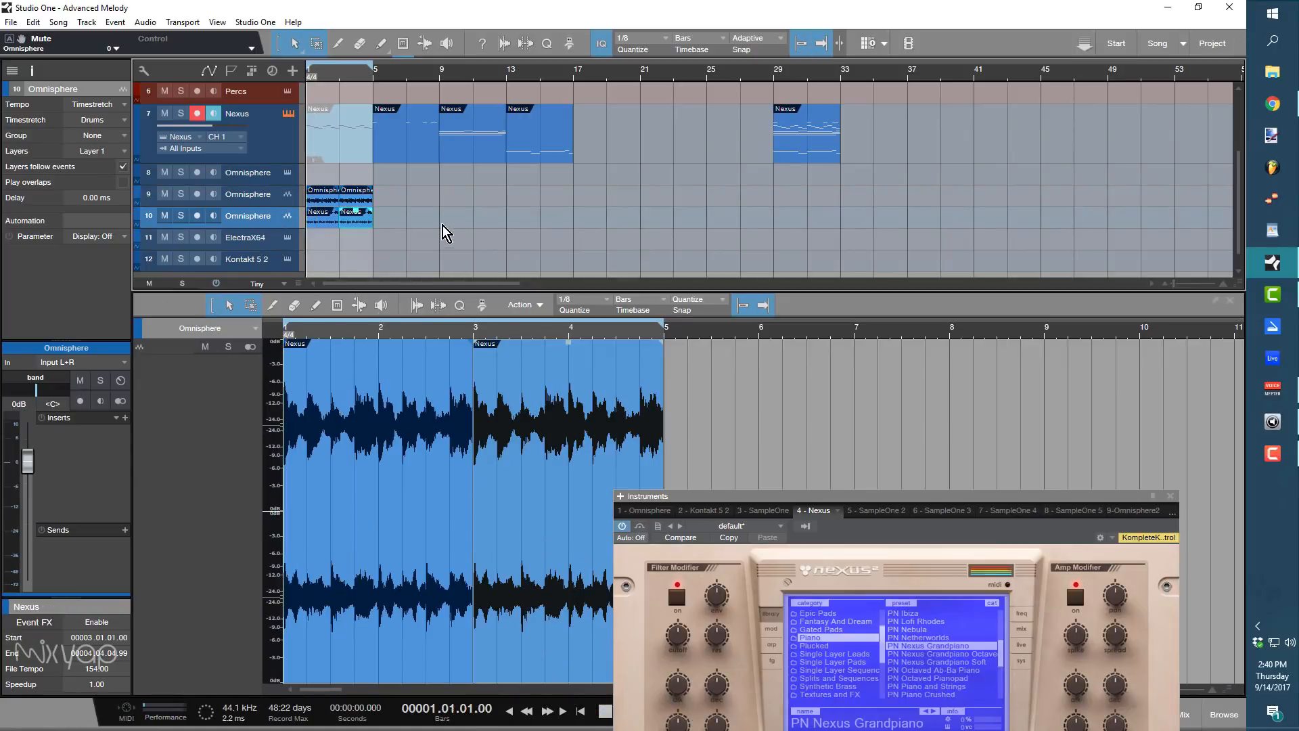
Play both layers, insert a Mixtool on the reversed track 9, and lower its gain to -15.80 dB.
key("space")
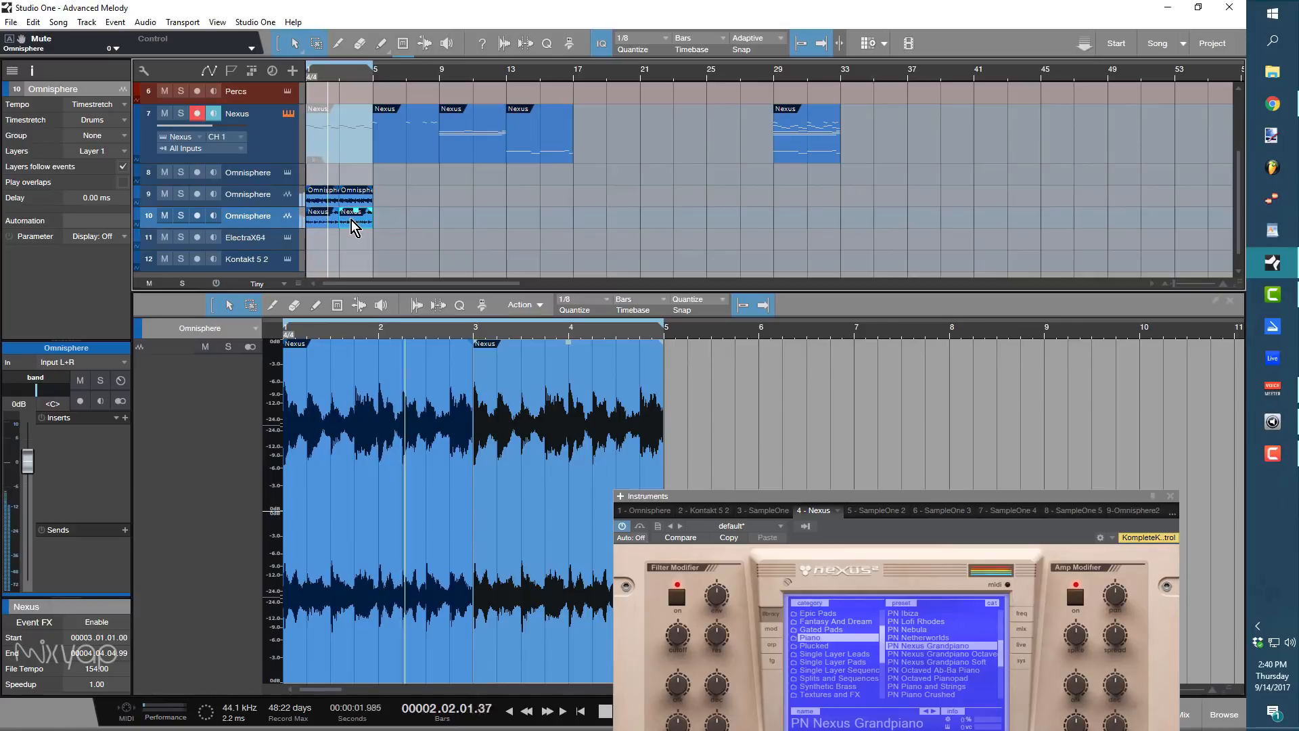
key("space")
left_click(275, 197)
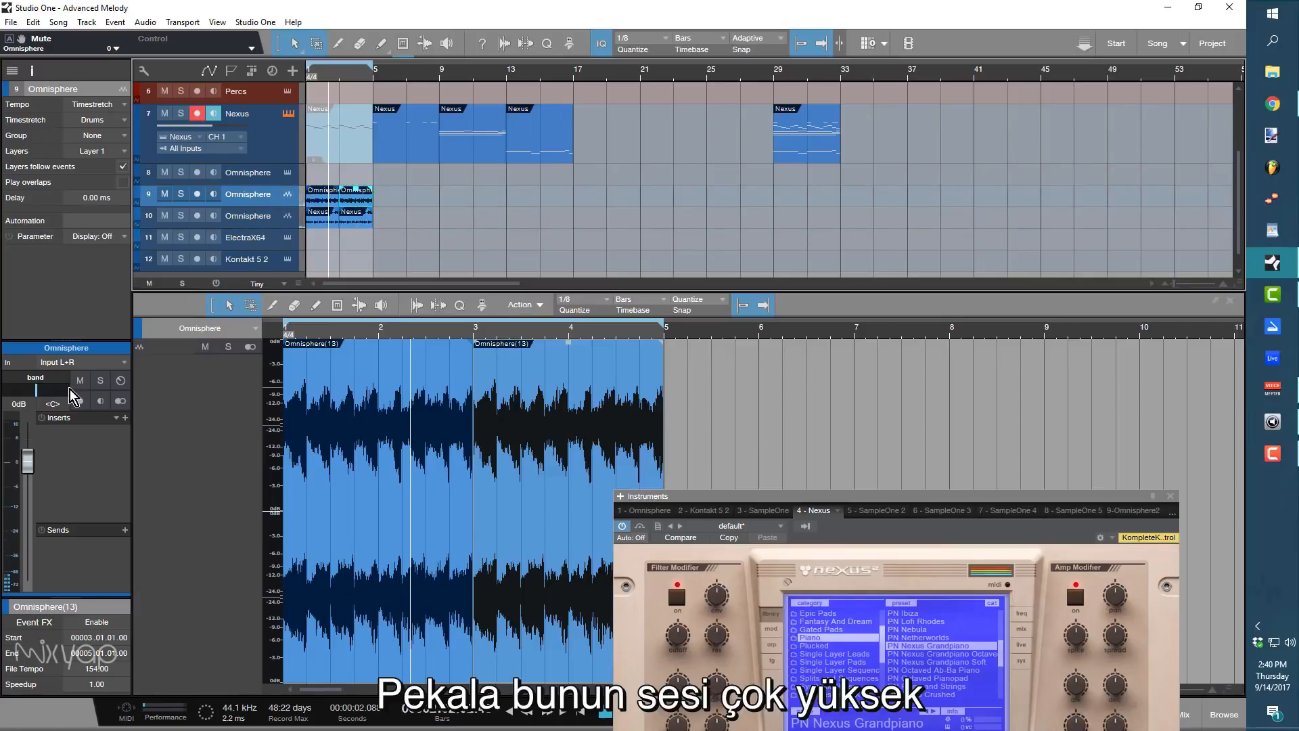
left_click(116, 417)
left_click(161, 325)
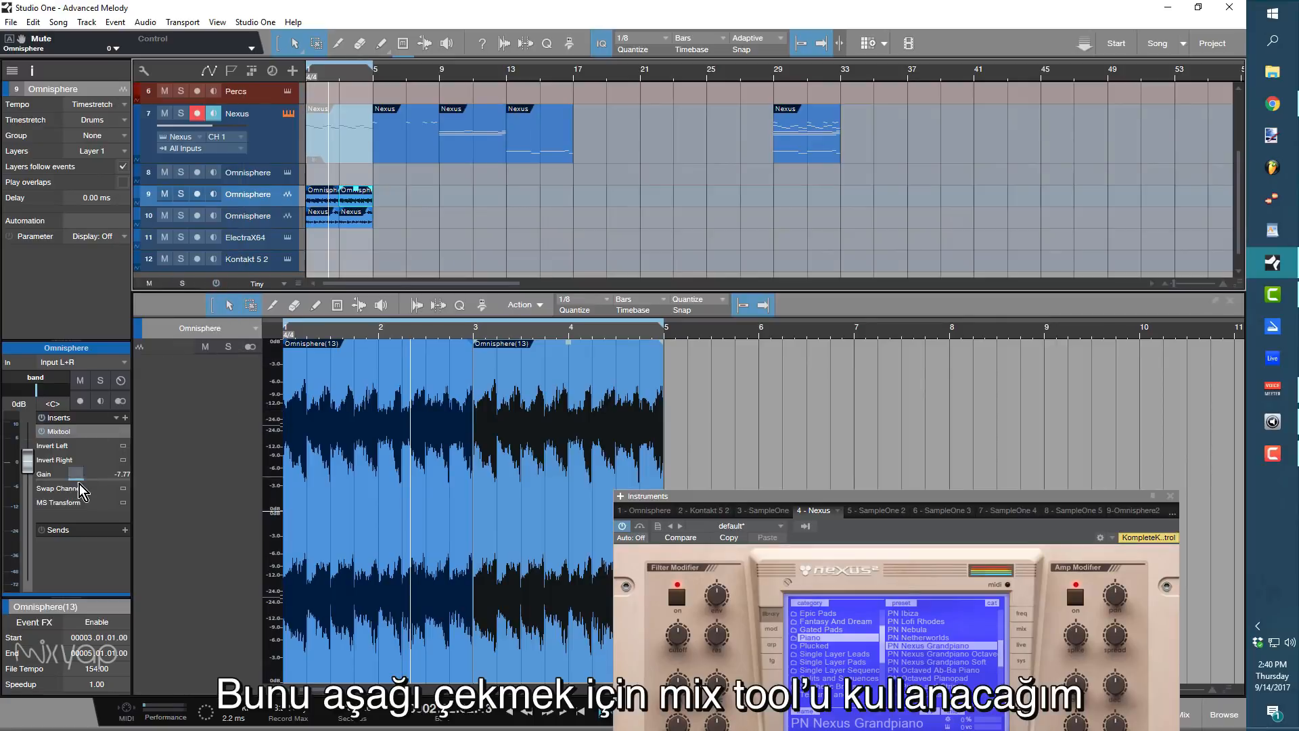
left_click_drag(79, 484, 67, 498)
key("space")
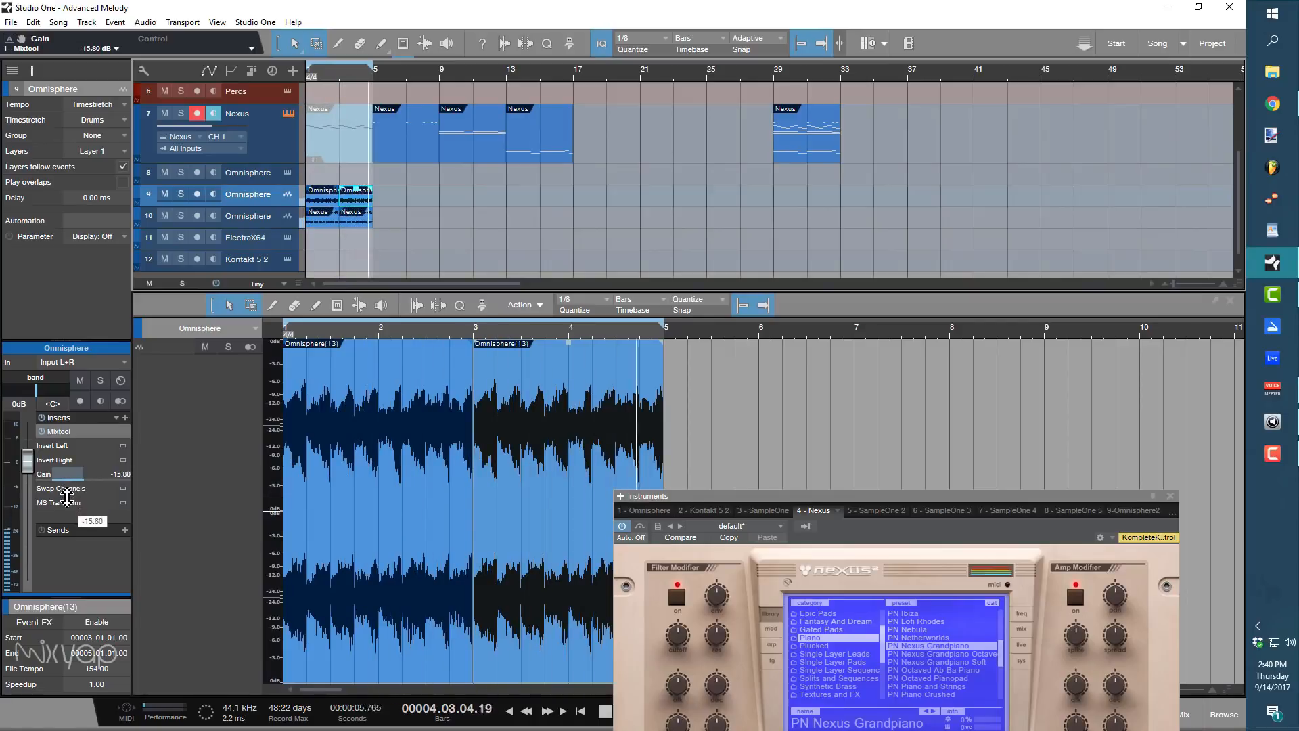
Create crossfades between the repeated clips on audio tracks 9 and 10, and bounce each track to a single four-bar clip.
left_click_drag(410, 222, 275, 205)
right_click(363, 226)
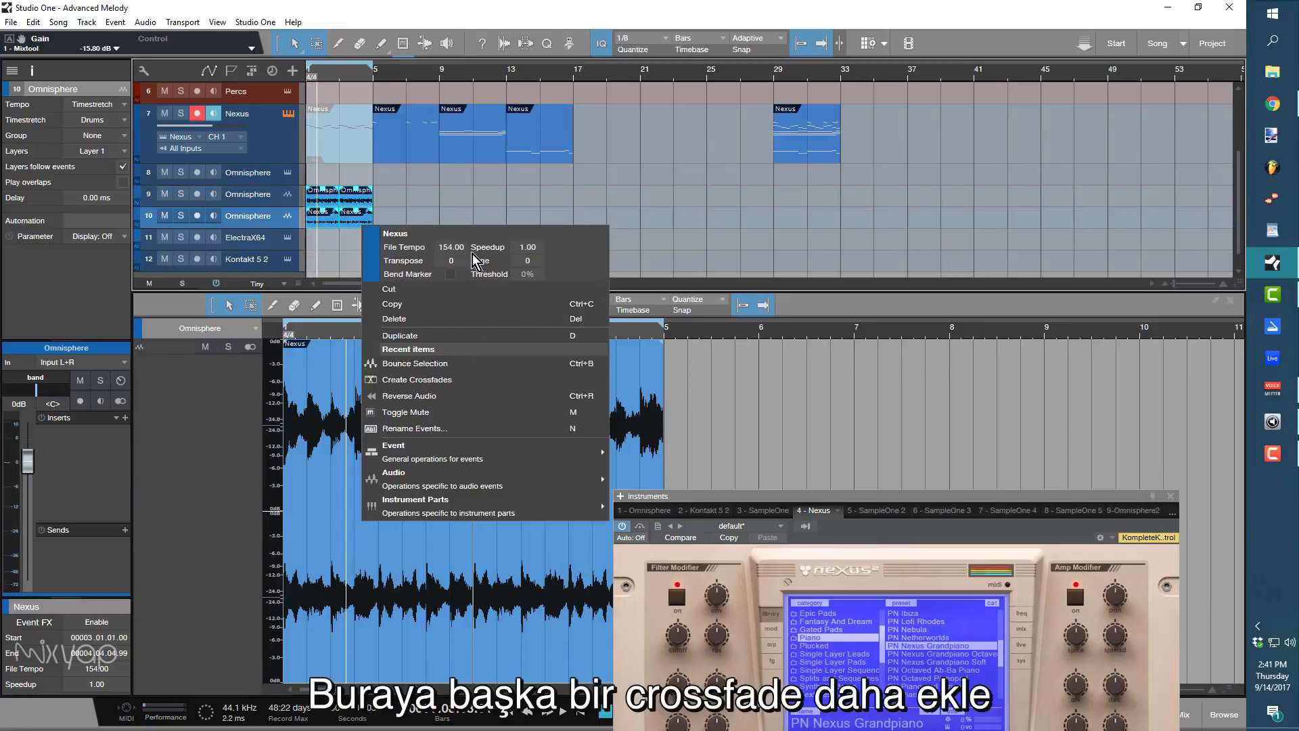
left_click(485, 378)
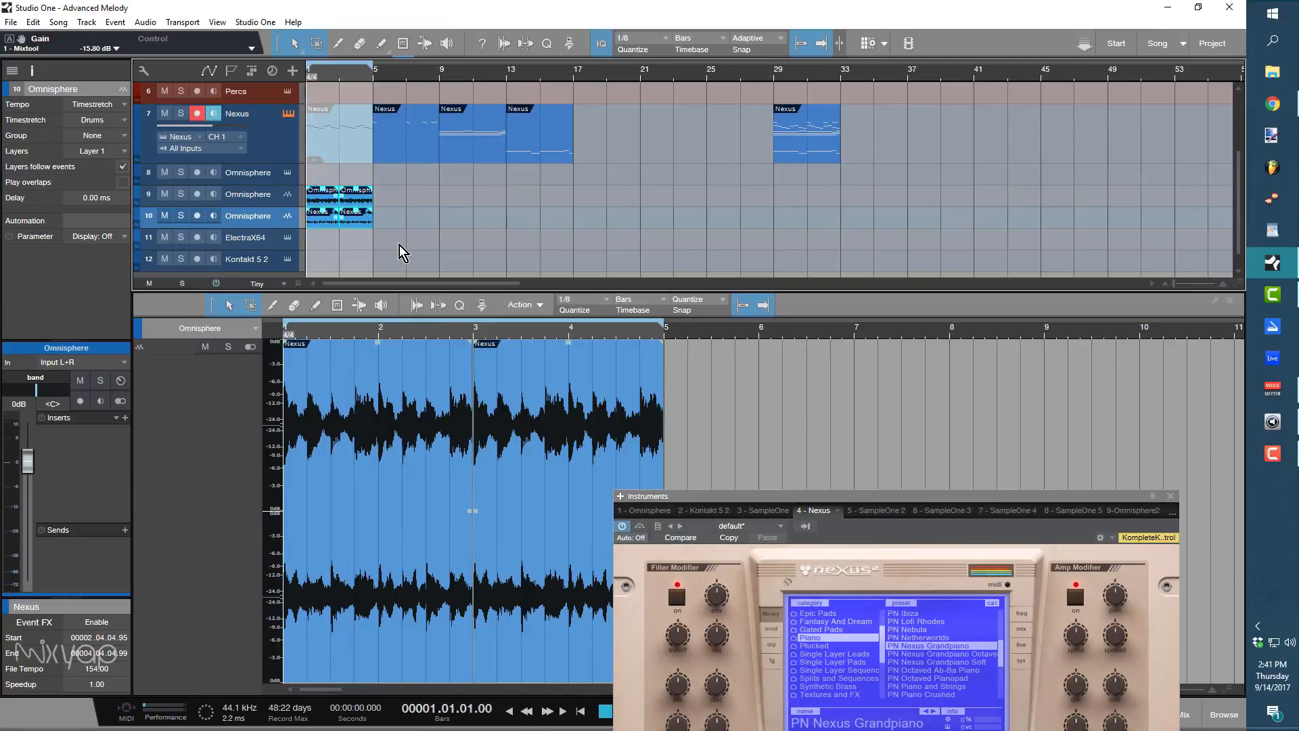
key("space")
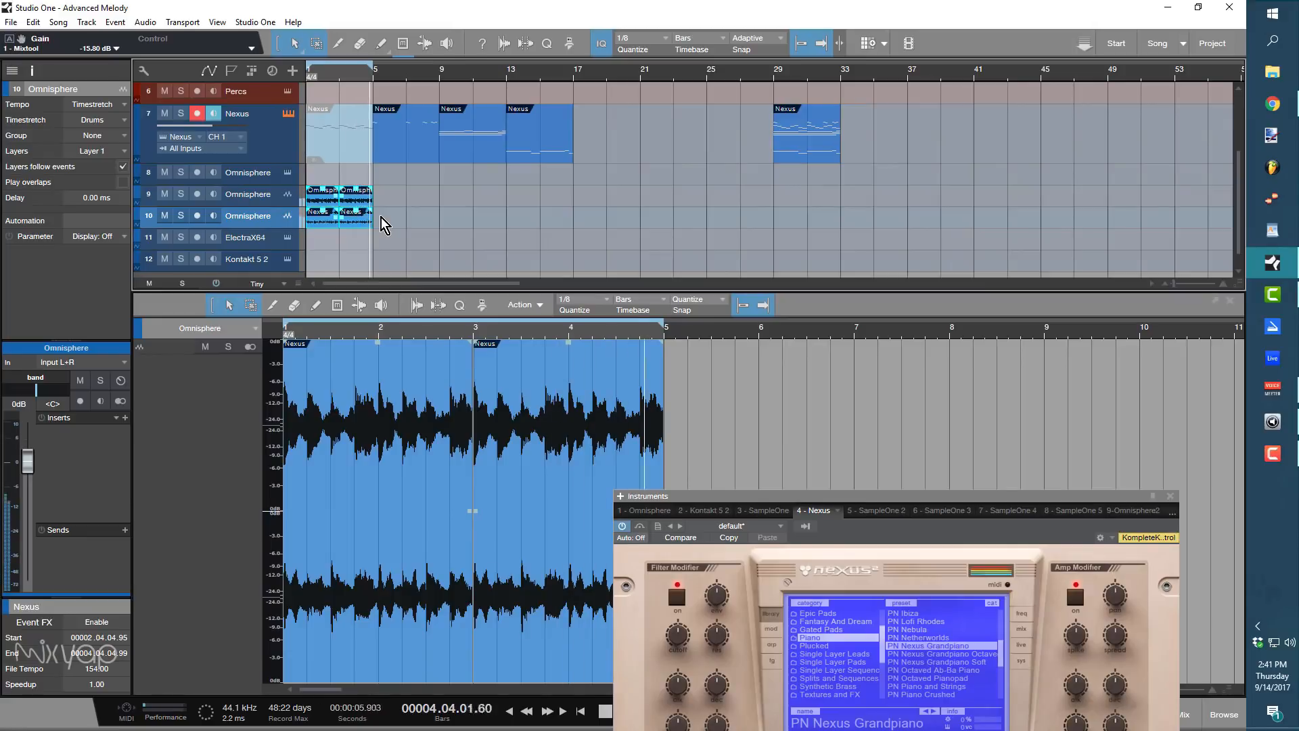
left_click(267, 202)
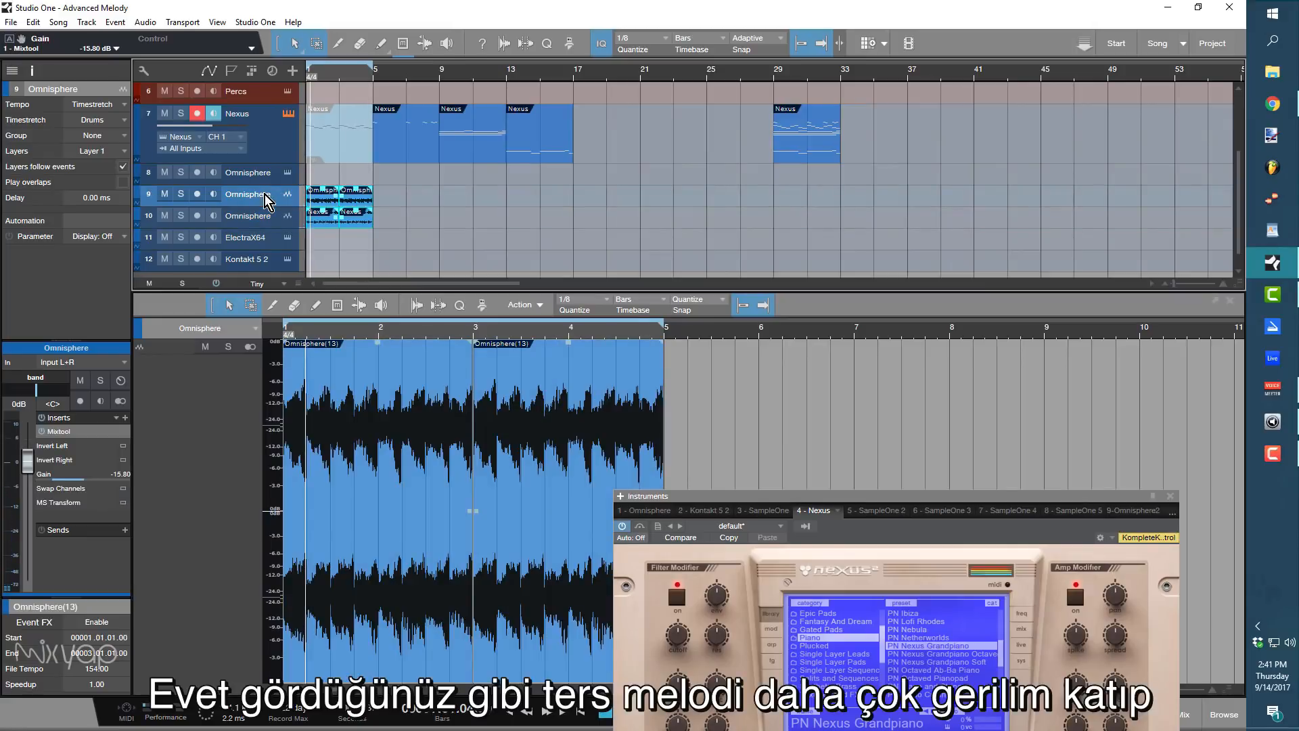
key("ctrl+b")
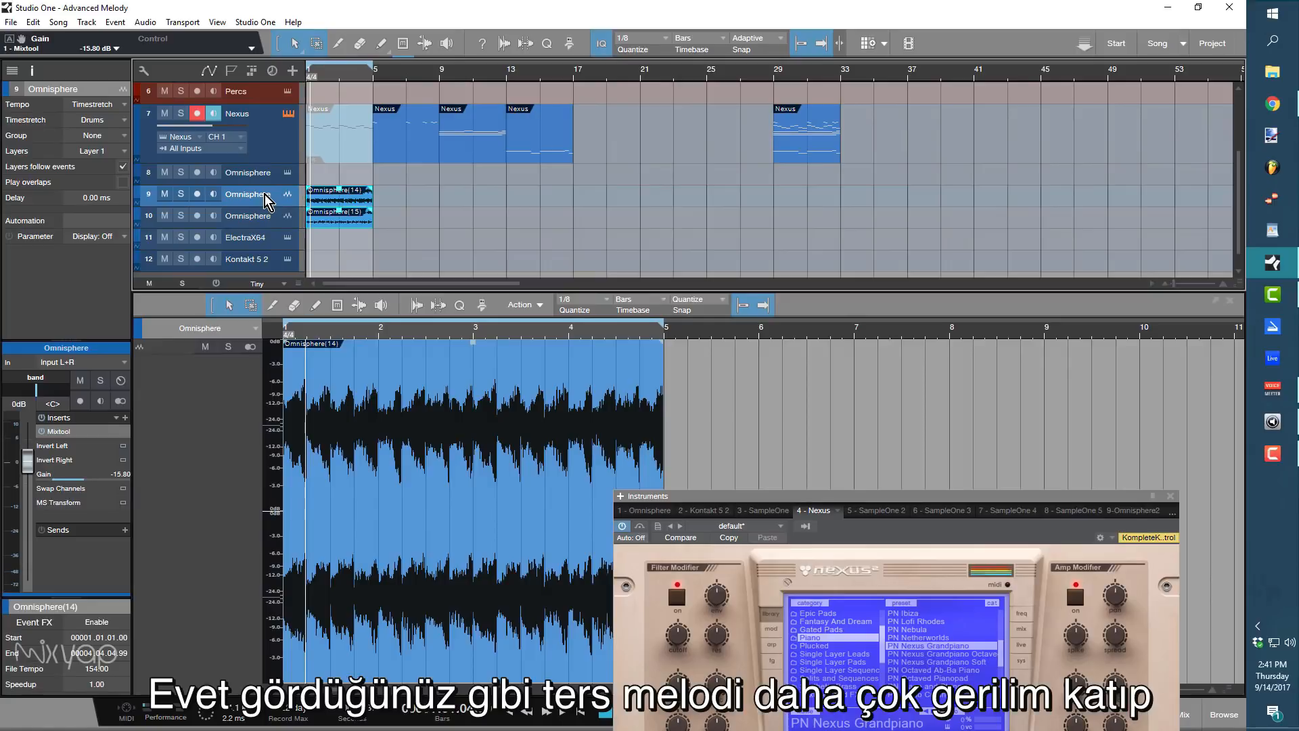
left_click(389, 150)
right_click(391, 152)
left_click(331, 242)
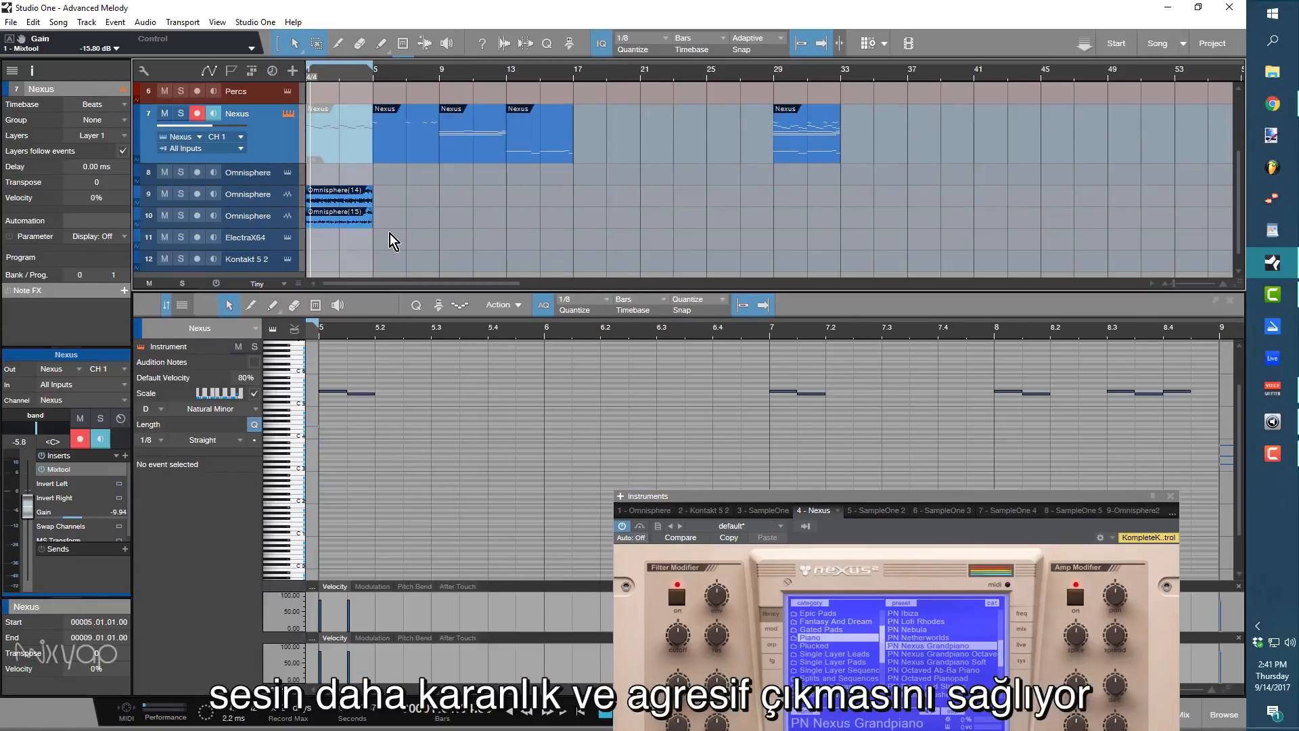
Compare playback with the reversed track 9 muted and unmuted, and lower its Mixtool gain to -17.76 dB.
left_click_drag(390, 234, 272, 205)
key("space")
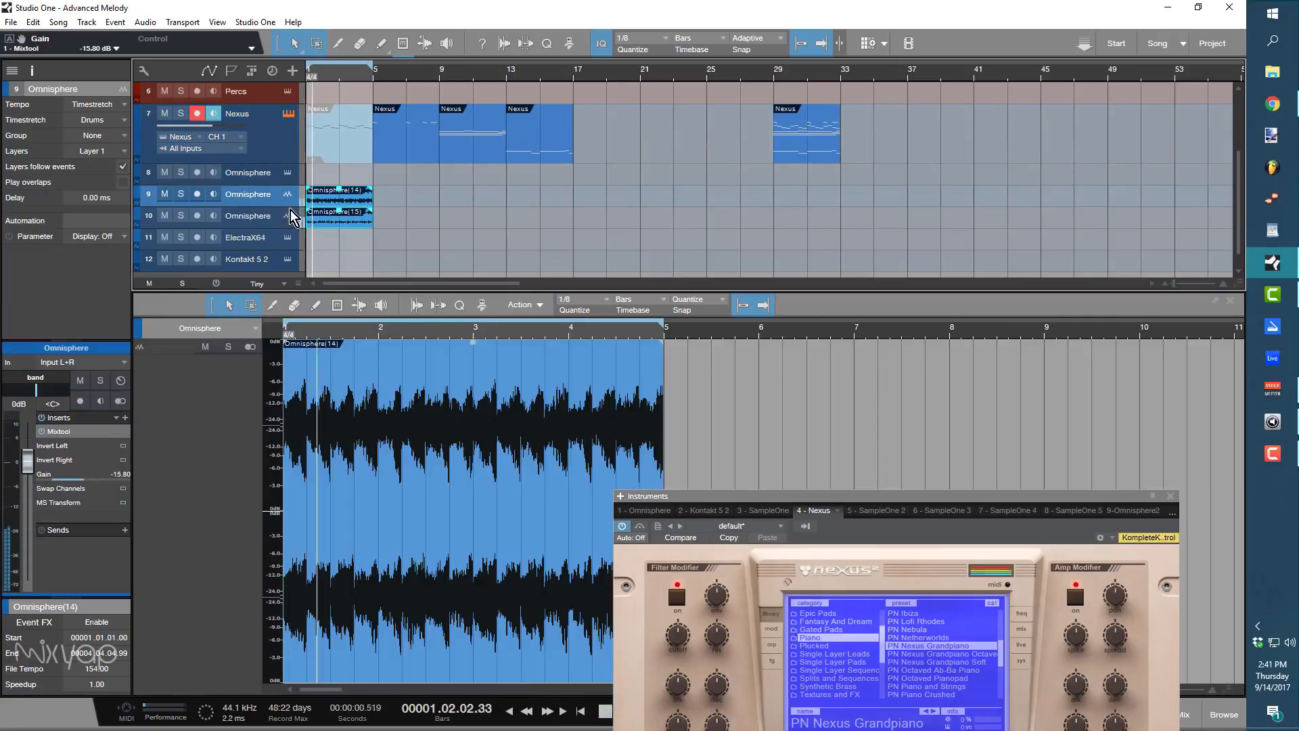
left_click(162, 194)
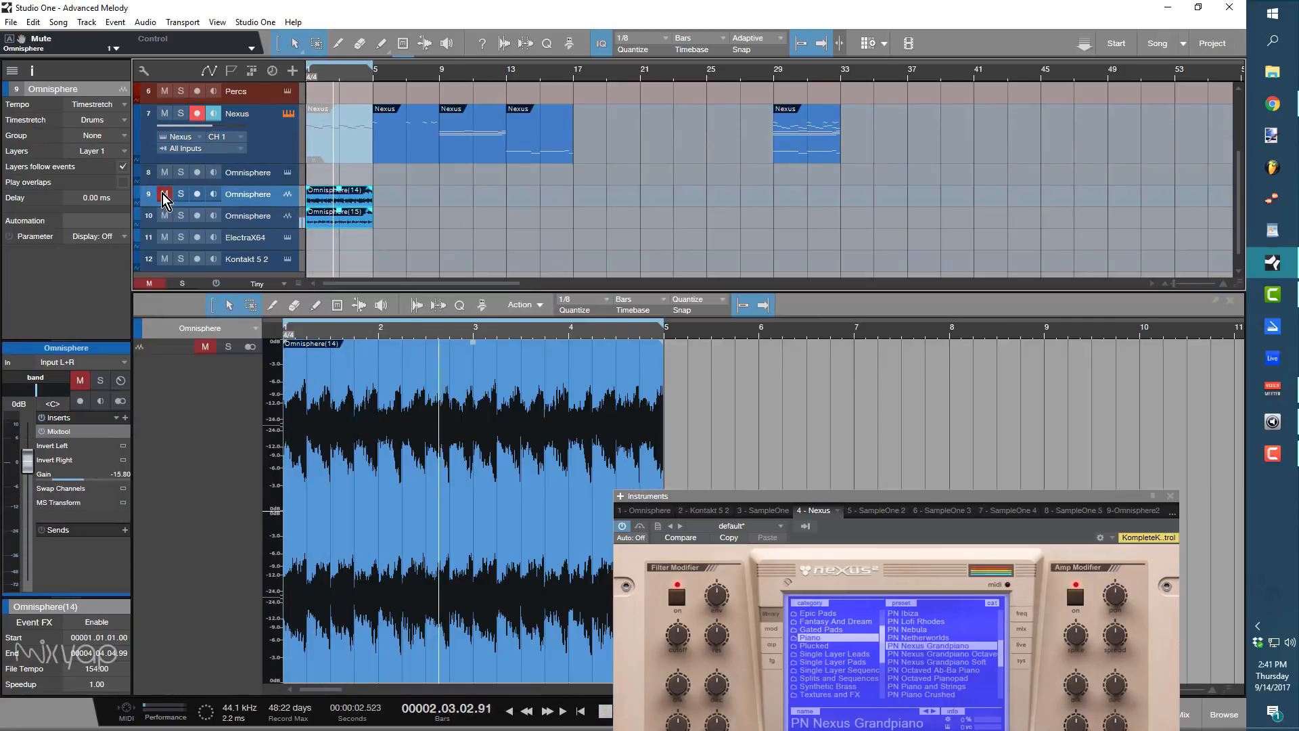
left_click(162, 193)
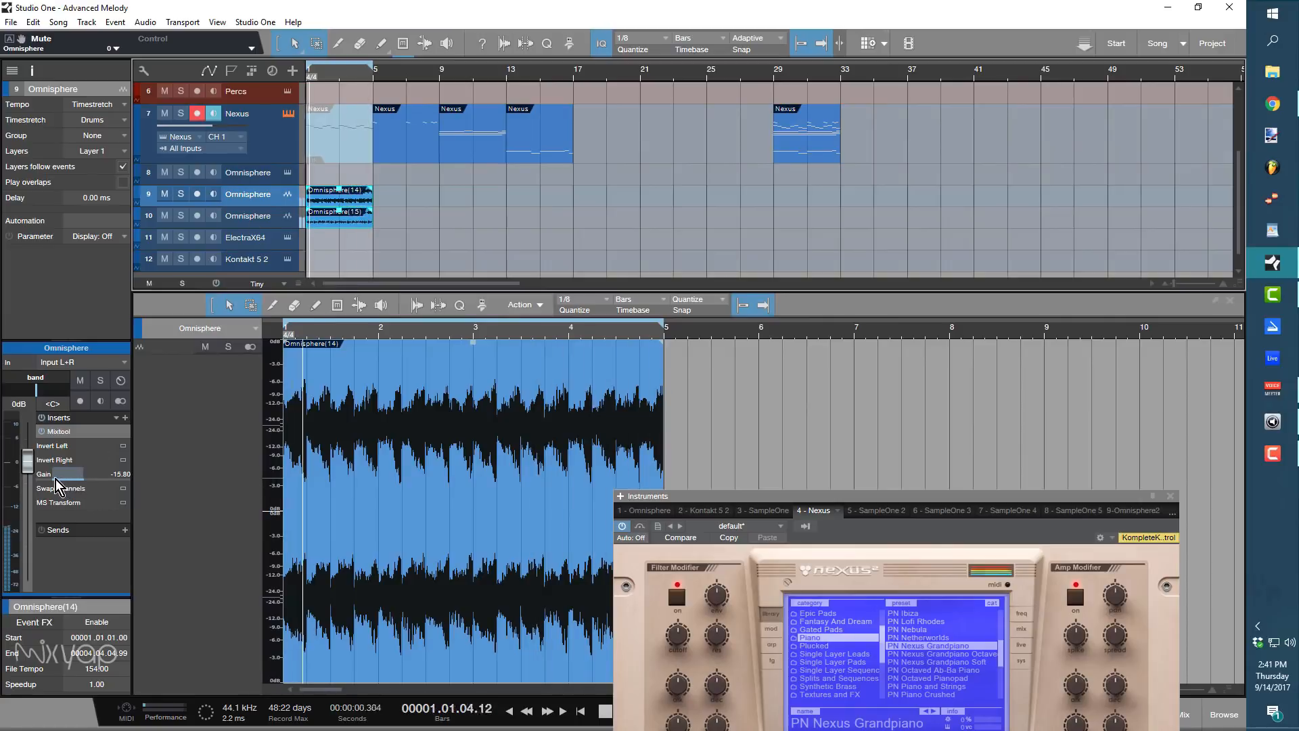
scroll(56, 479, "down", 2)
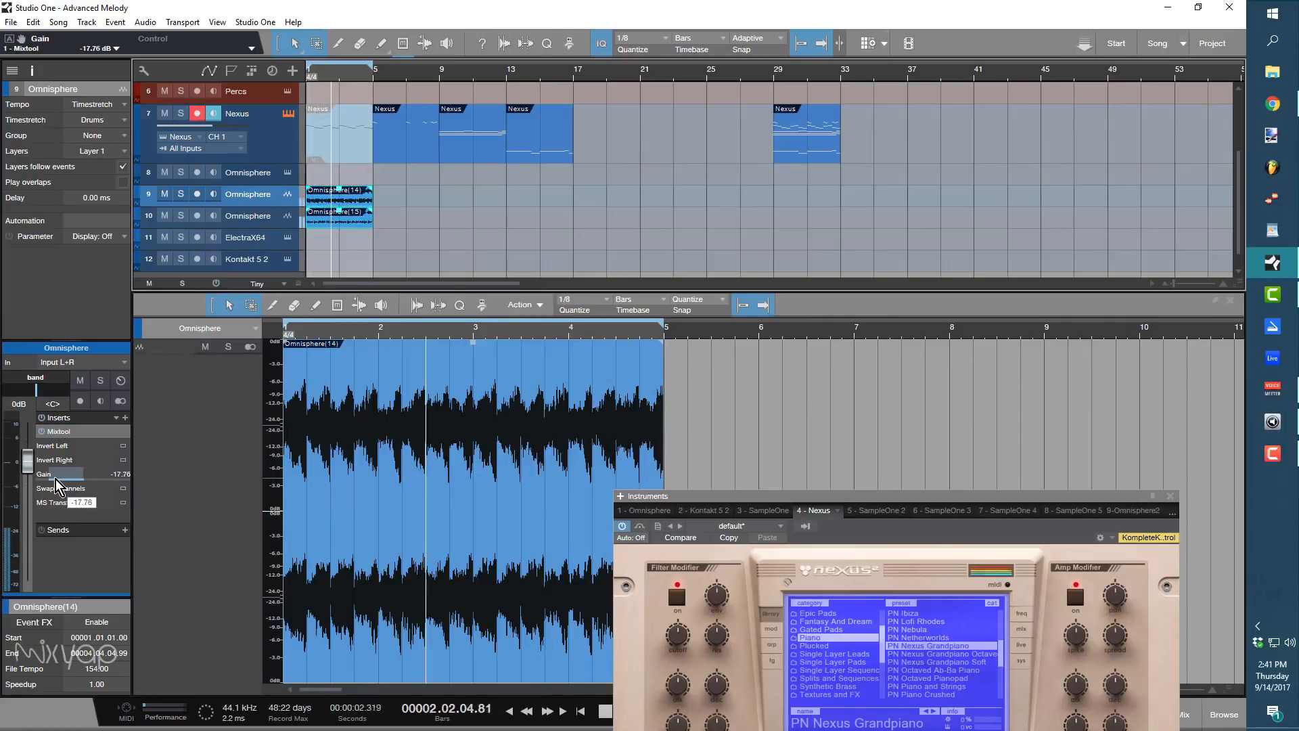
Move the Nexus clip at bar 5 to bar 1 of the Omnisphere instrument track.
left_click(420, 141)
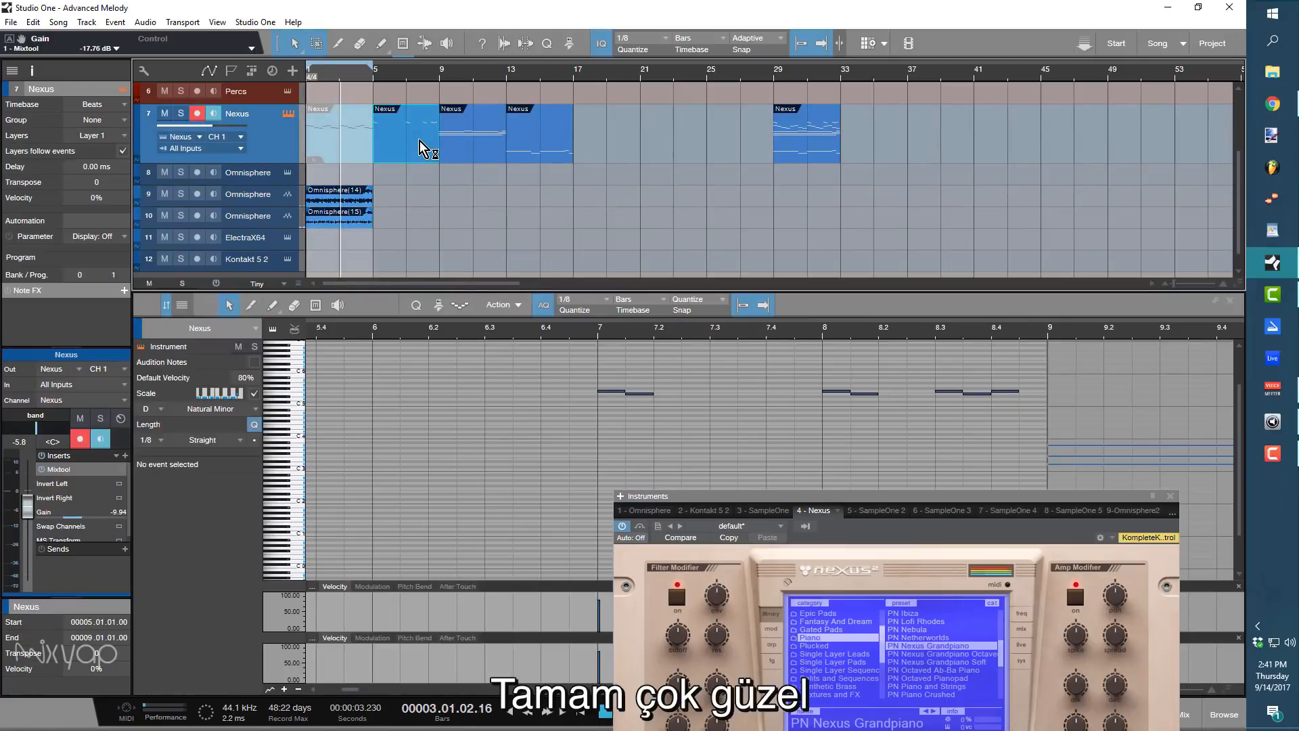
left_click_drag(415, 140, 301, 181)
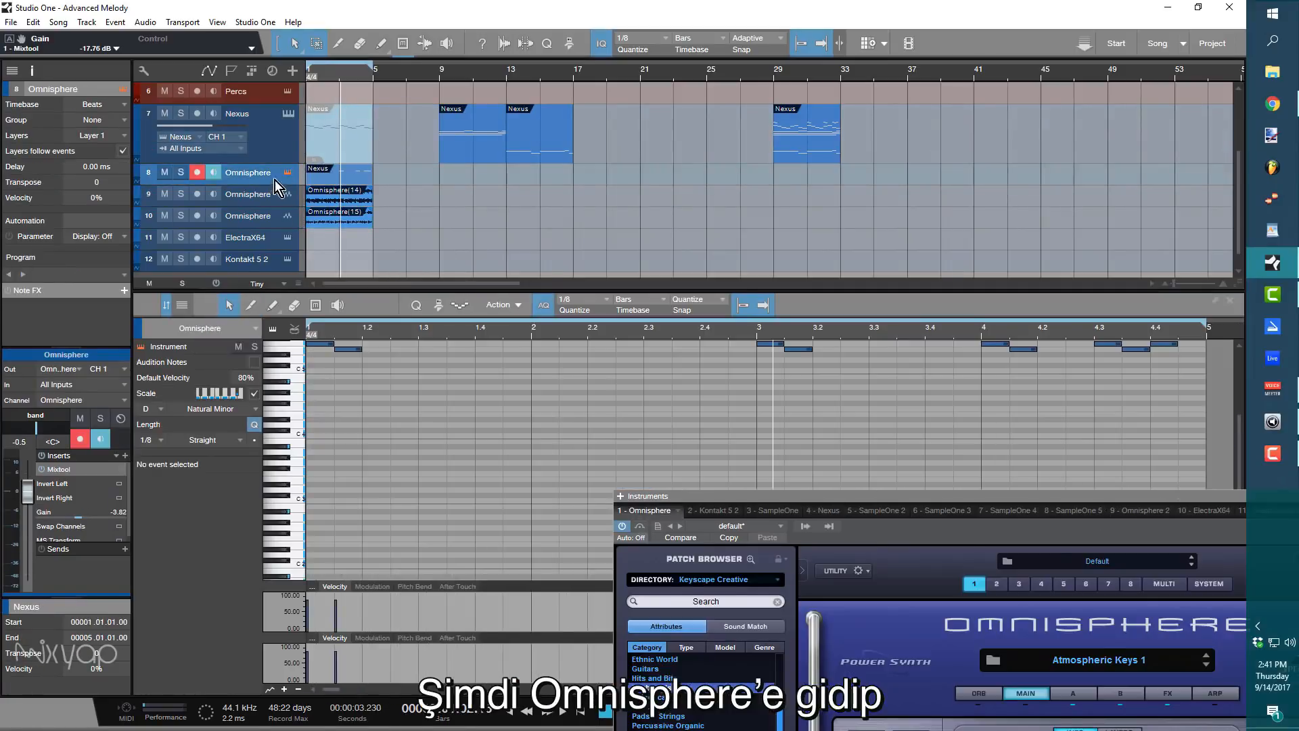
Load the Gamelan Caverns patch from Omnisphere's Ethnic World category and play the loop to hear it.
left_click_drag(883, 506, 731, 258)
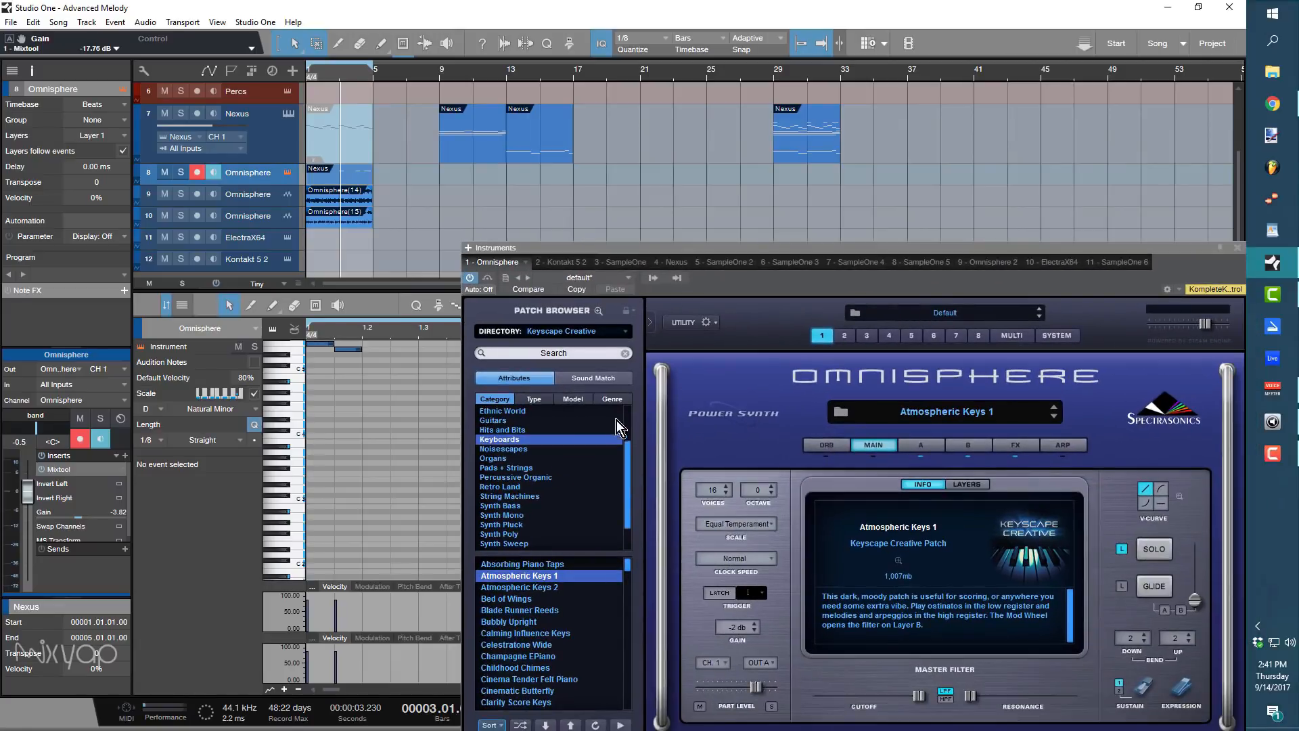
left_click(514, 413)
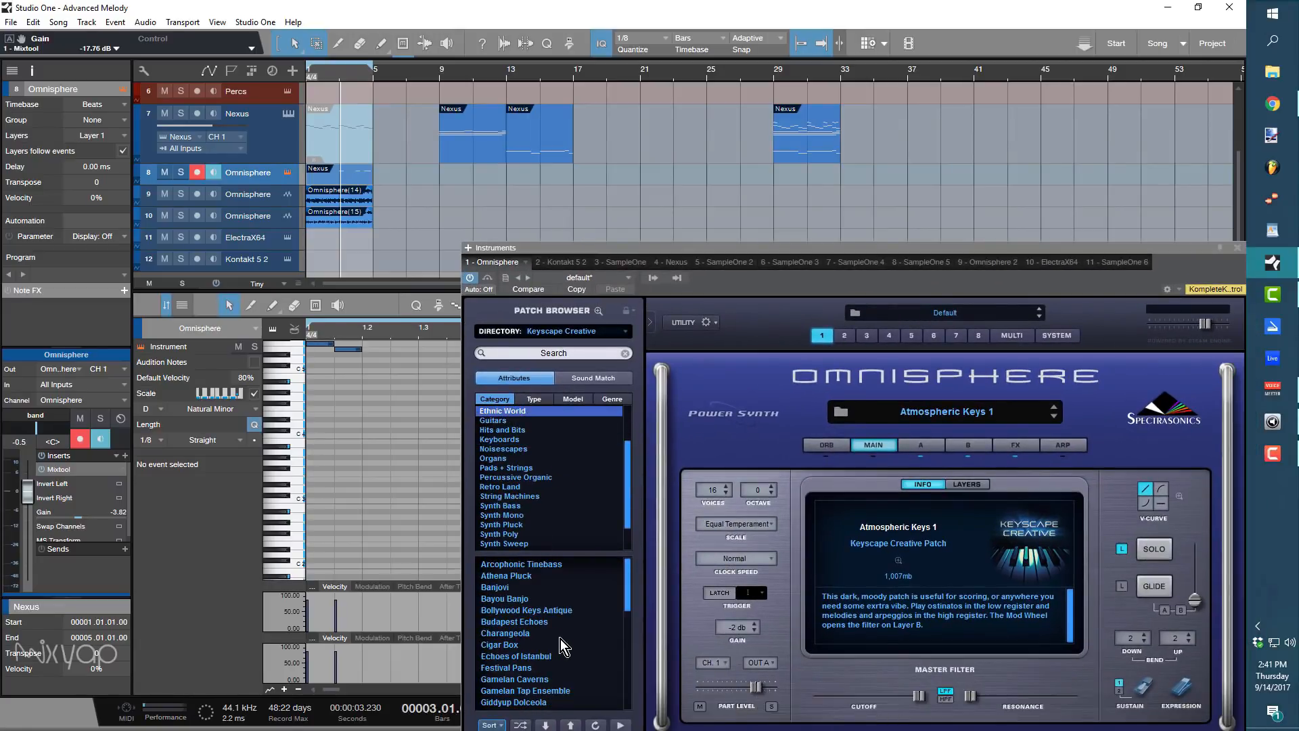
left_click(544, 681)
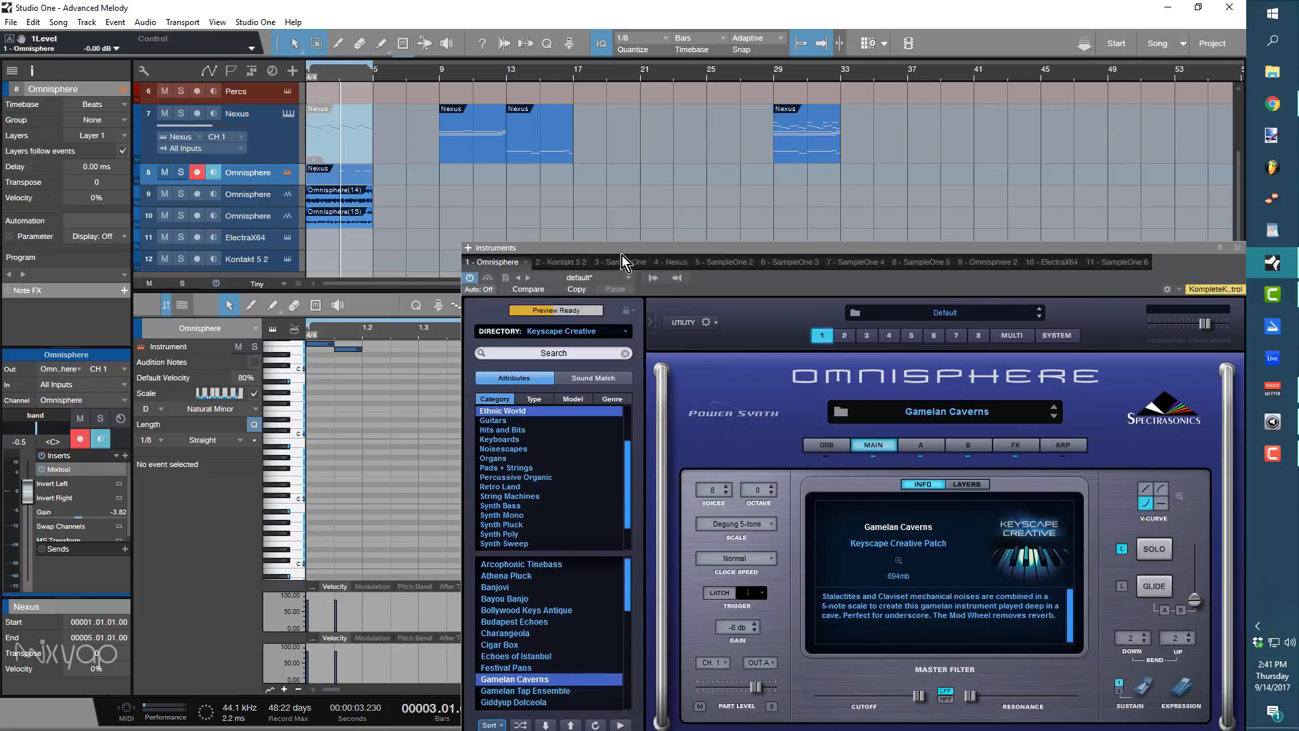
left_click_drag(623, 255, 605, 165)
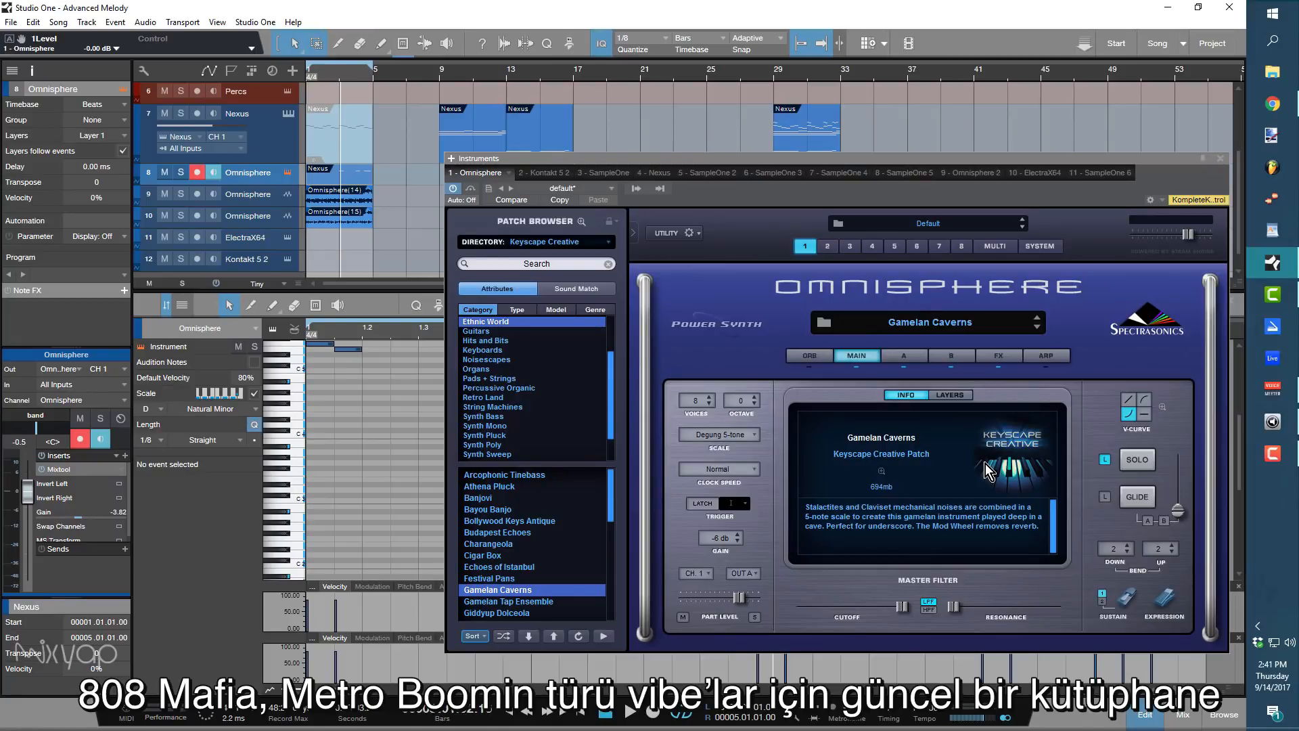
key("space")
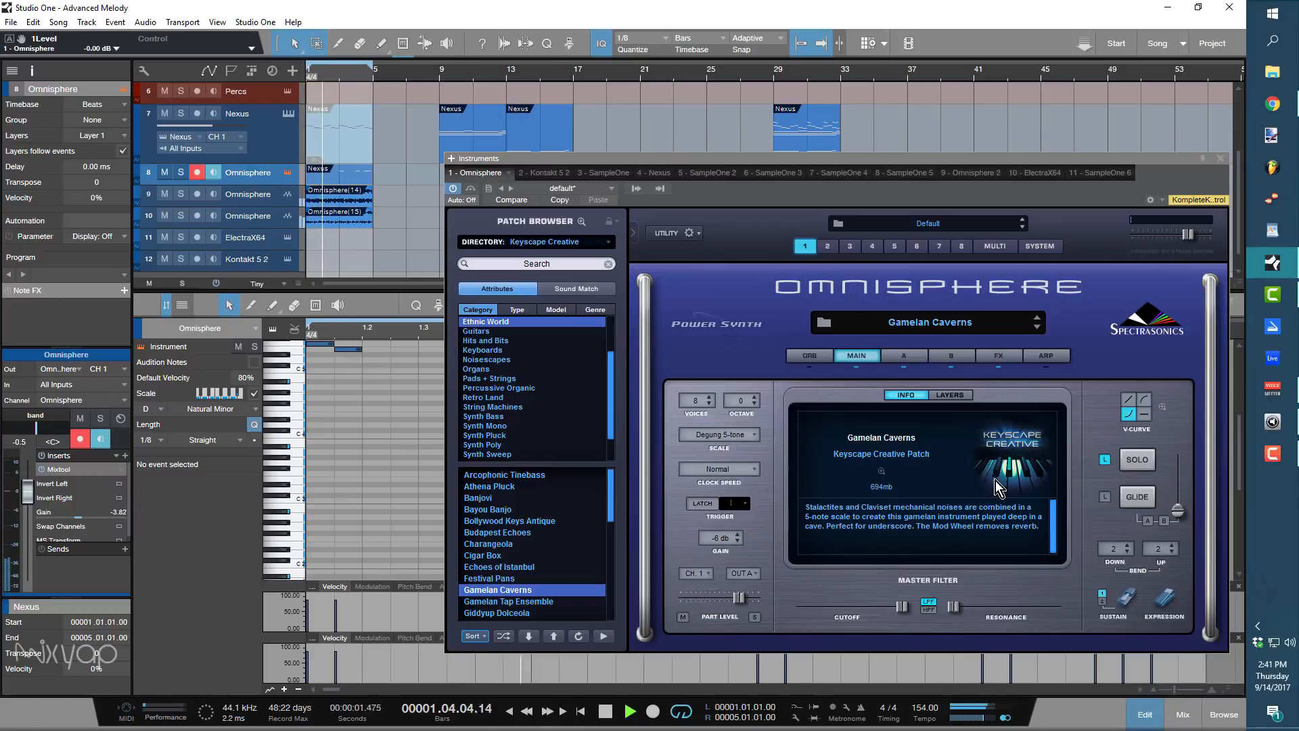
Transpose all notes in the Omnisphere clip down two octaves, so that the first note is F3.
left_click_drag(774, 164, 729, 624)
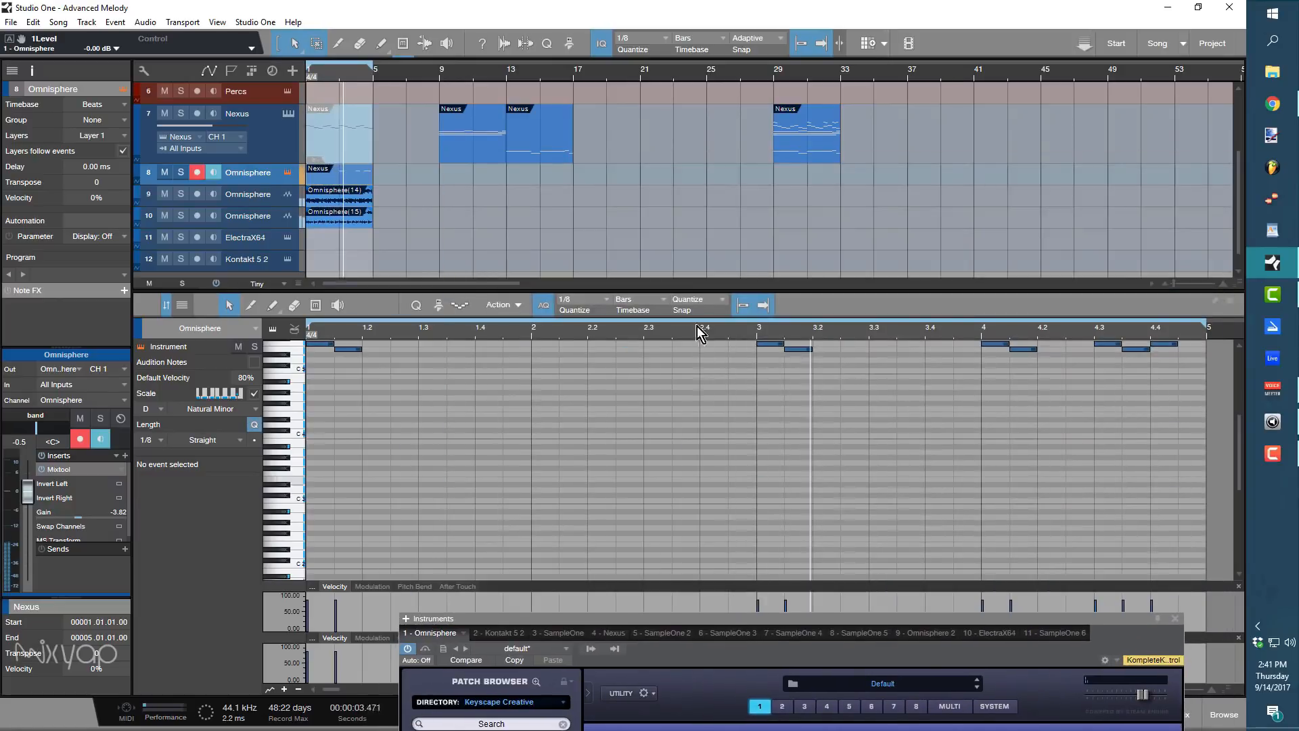
left_click_drag(689, 328, 450, 358)
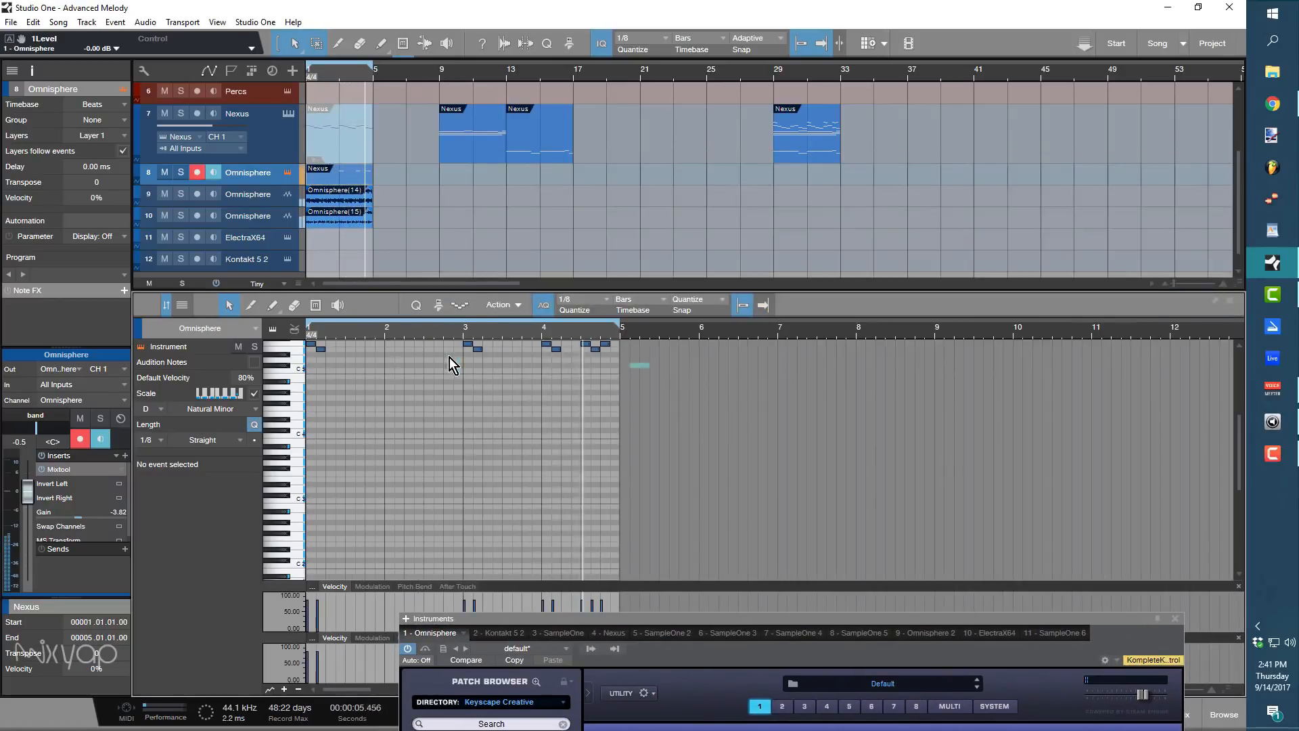
key("ctrl+a")
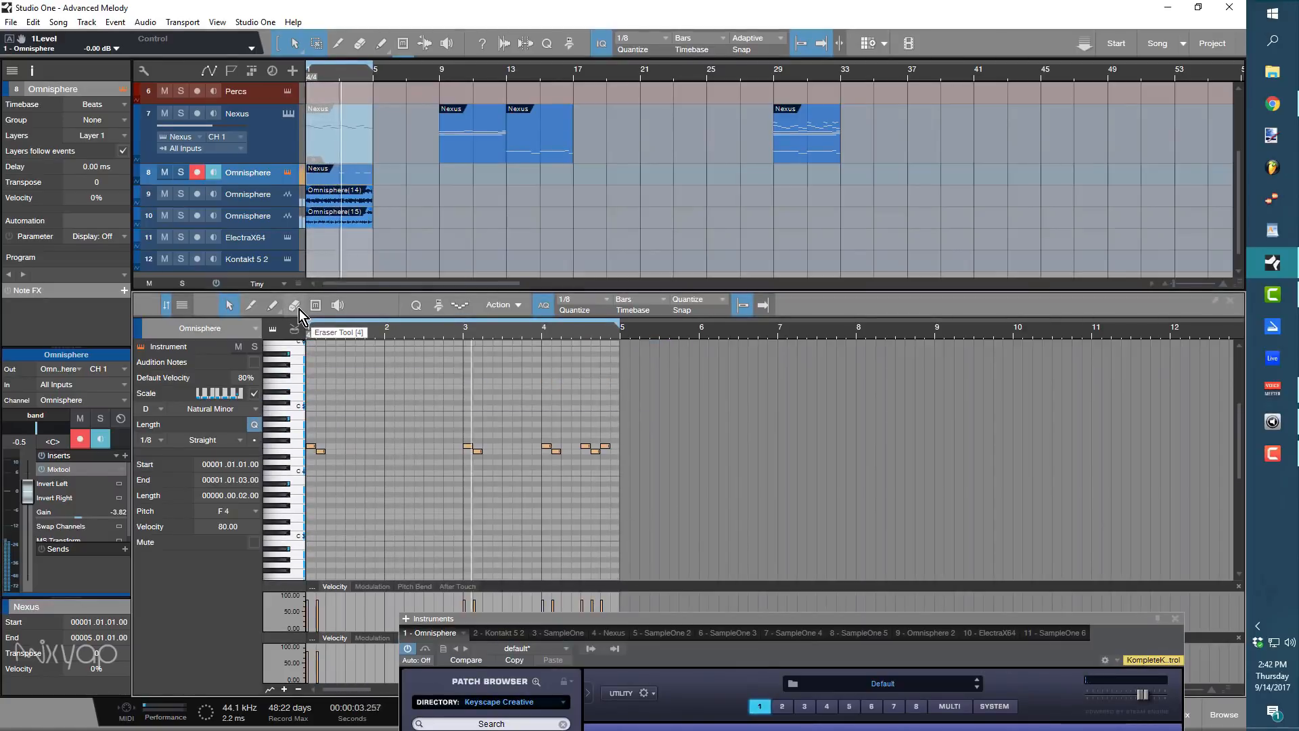
key("shift+Down")
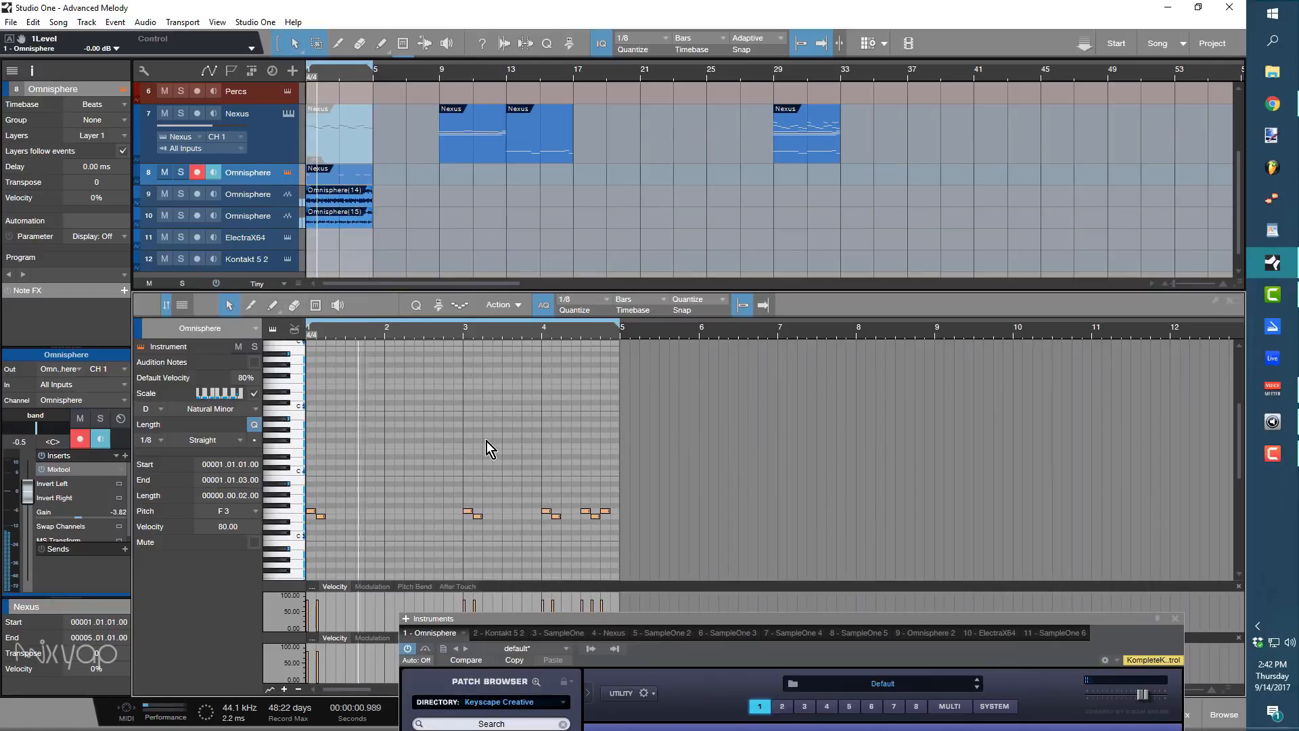
Shuffle the Ethnic World patch list and audition the Gamelan Tap Ensemble and Arcophonic Tinebass patches with the loop.
left_click_drag(522, 619, 735, 154)
left_click(697, 632)
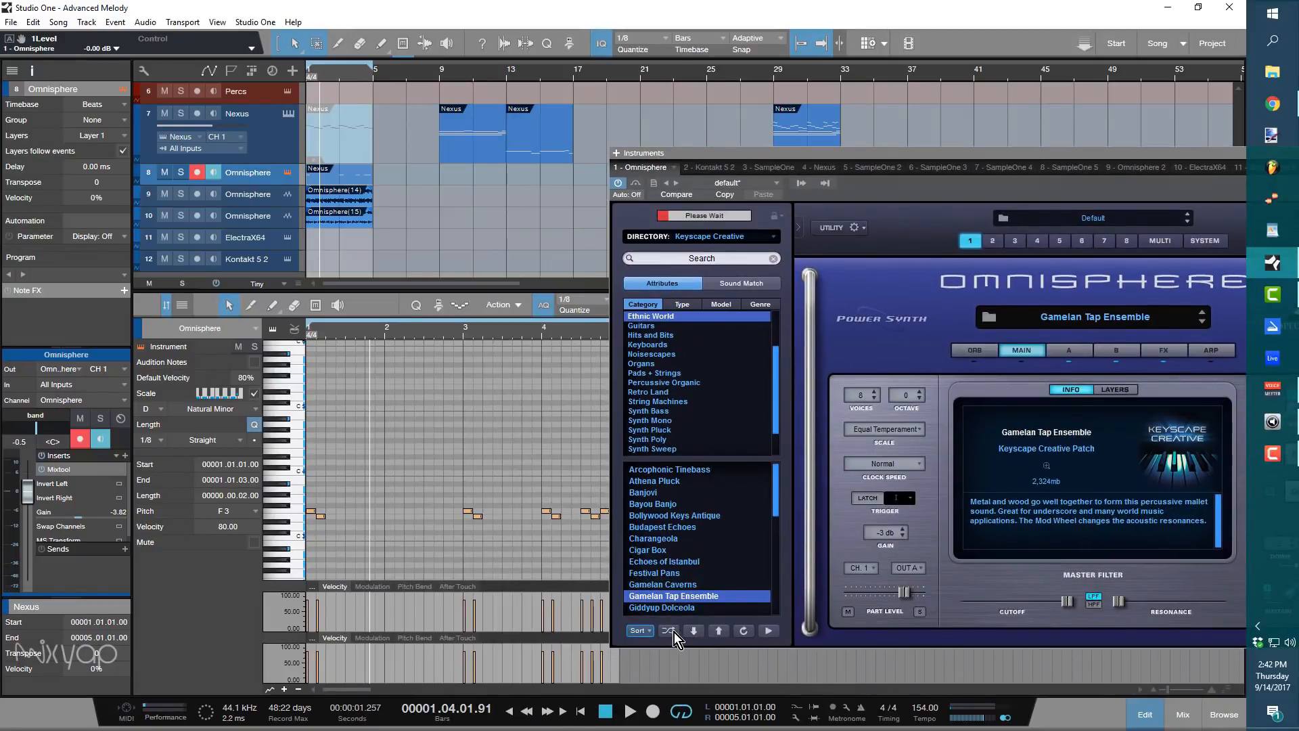
left_click(669, 631)
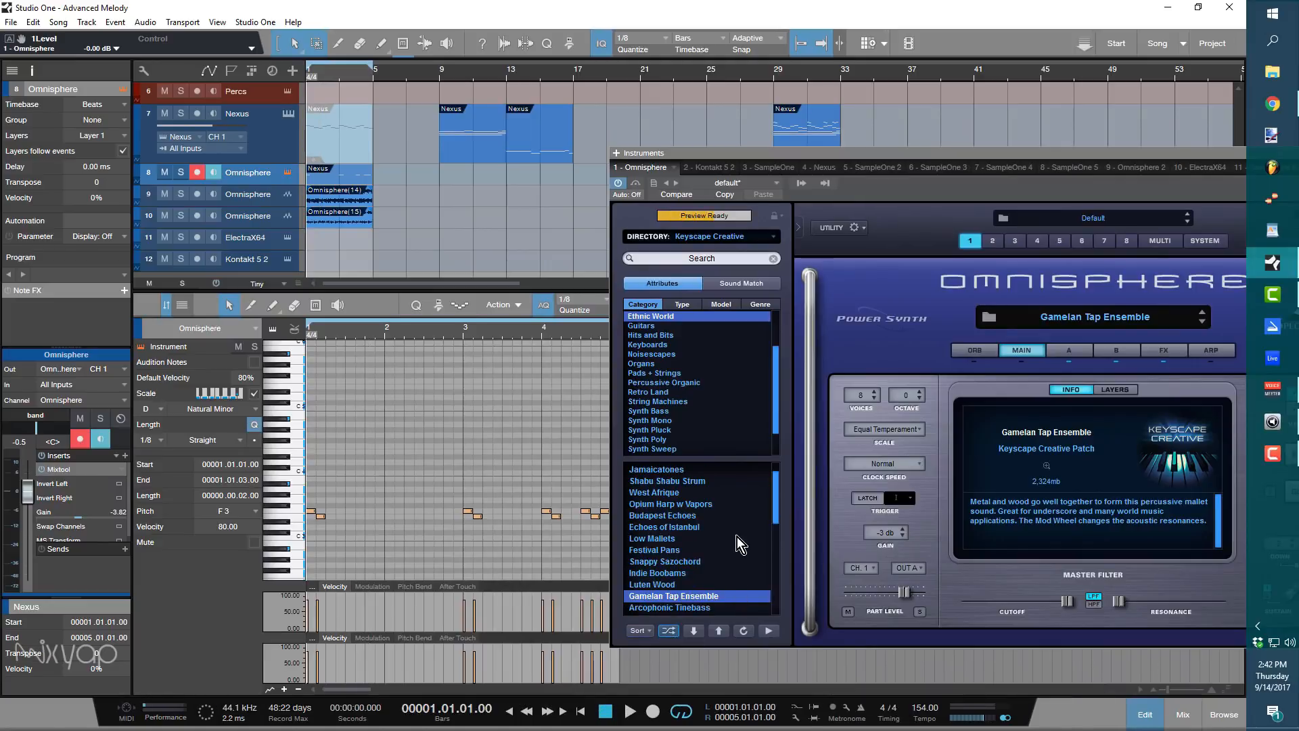
key("space")
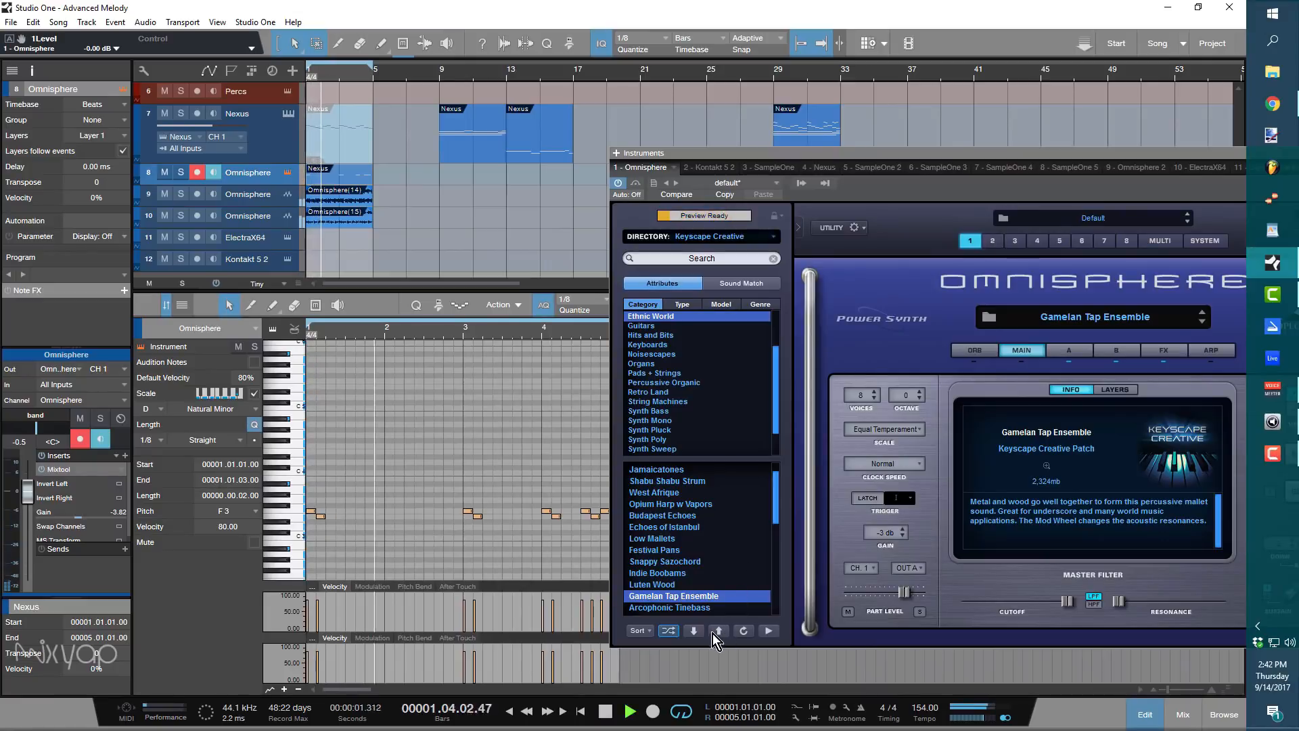
left_click(694, 630)
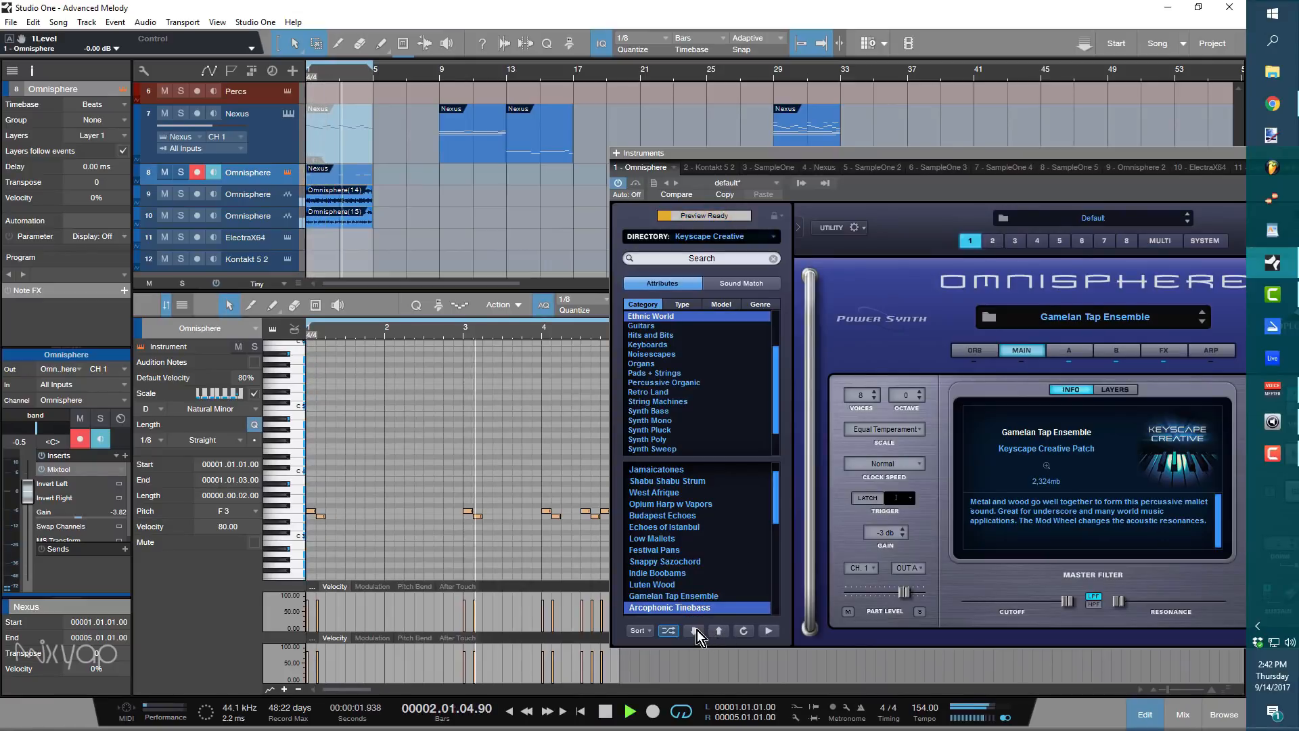
key("space")
key("space")
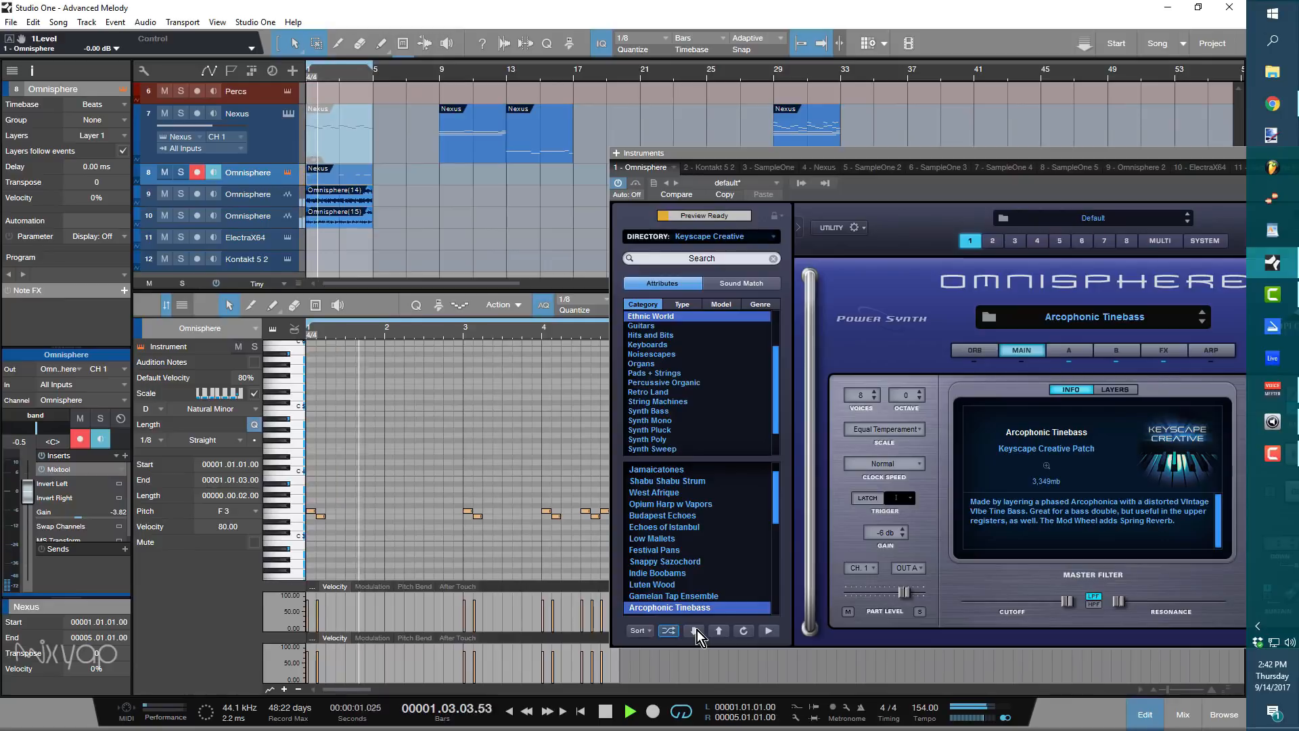
Audition the Village Victory patch and lower the Omnisphere track's Mixtool gain to -11.59 dB during playback.
left_click(697, 631)
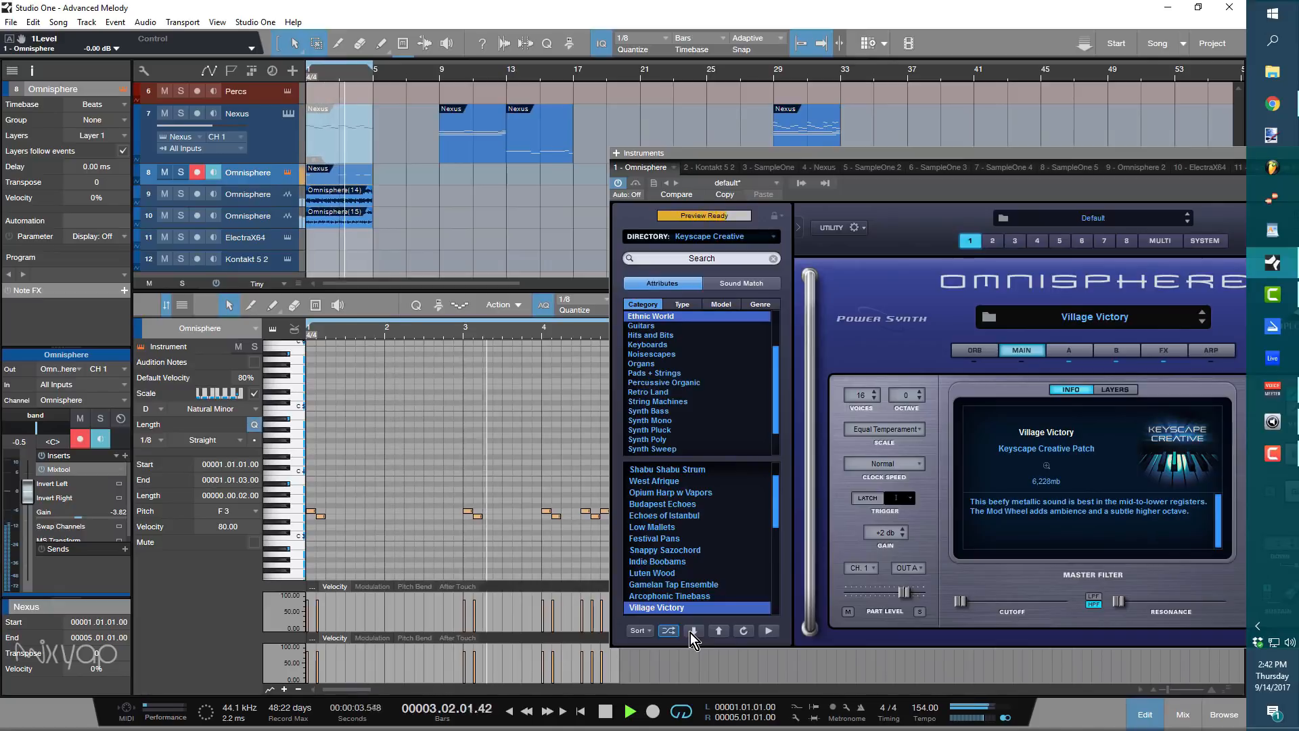
left_click_drag(71, 512, 79, 548)
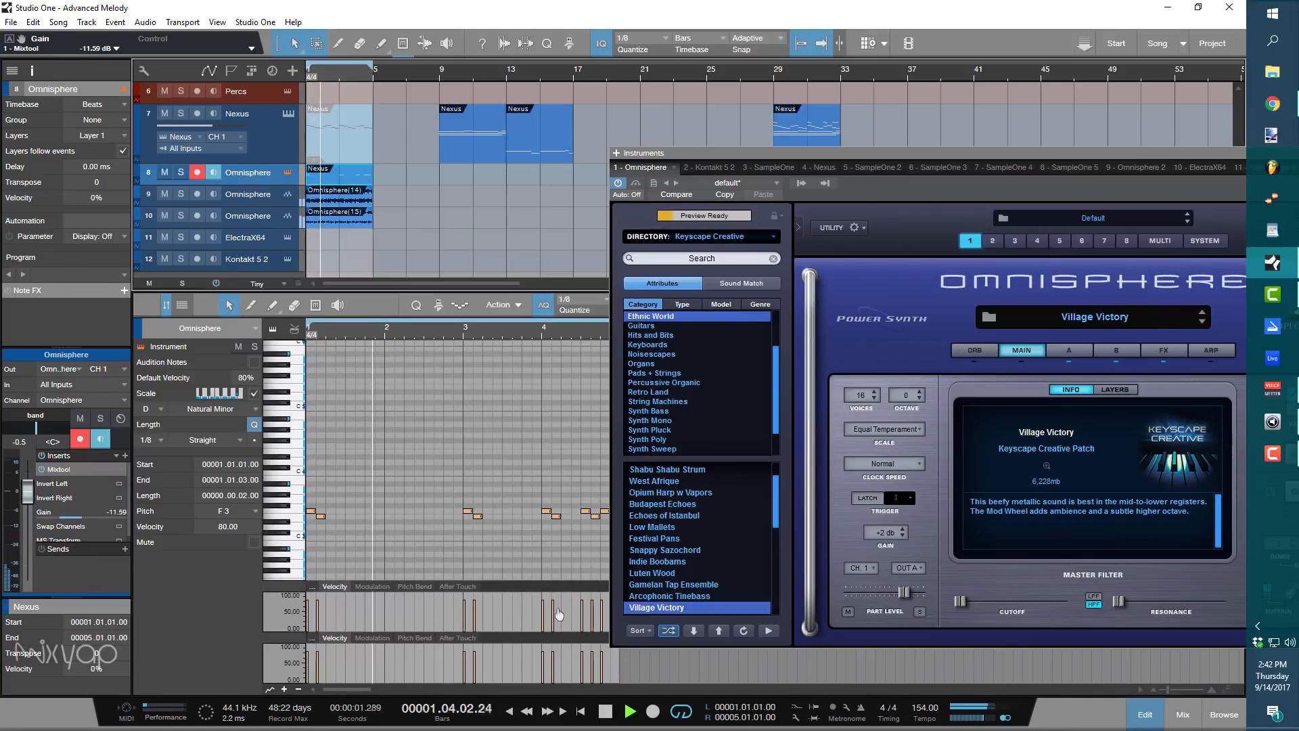
key("space")
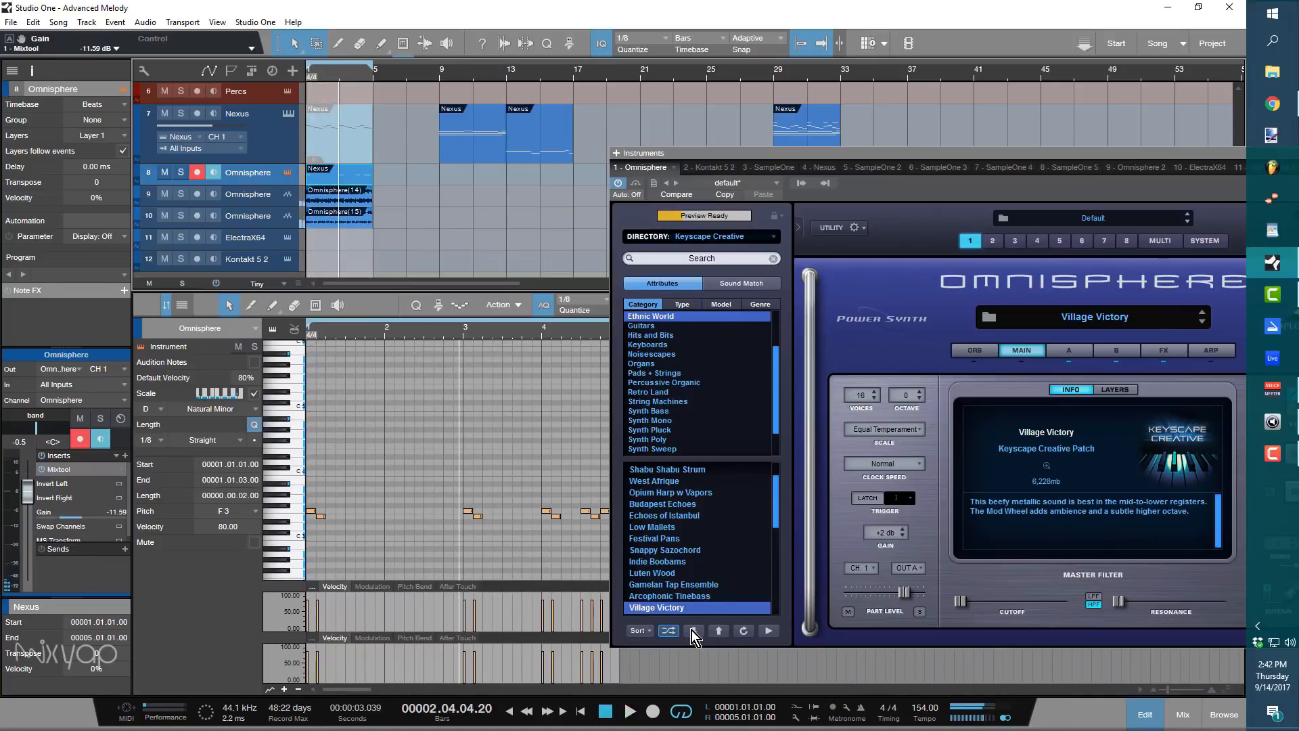
Audition the Segoveola + Legato and Athena Pluck patches in Omnisphere with the loop.
left_click(691, 630)
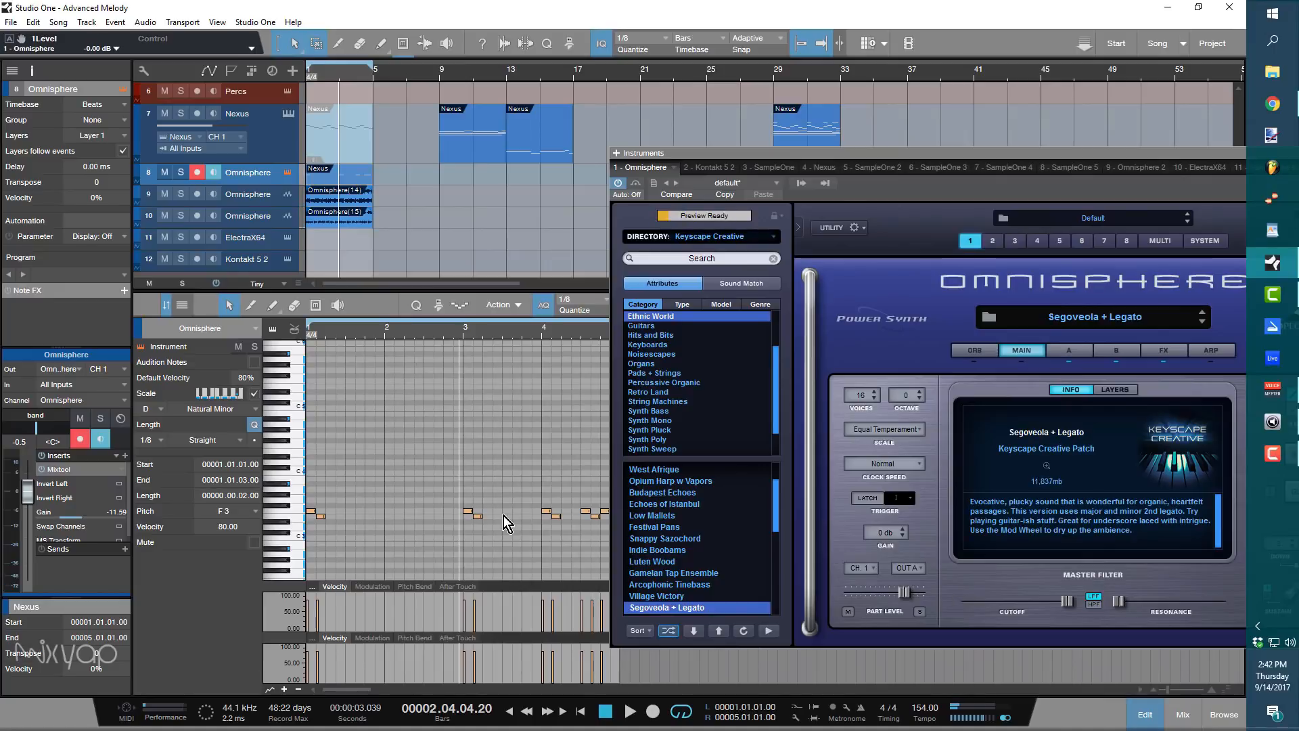
key("space")
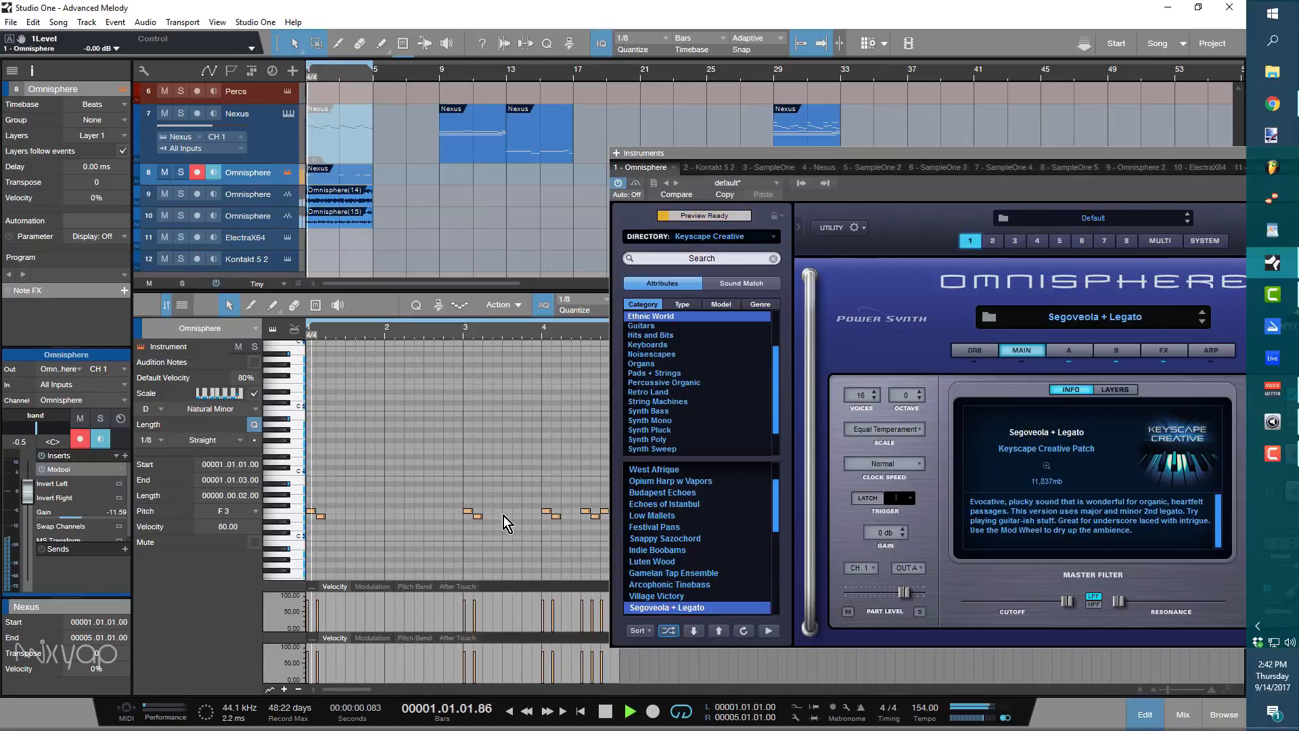
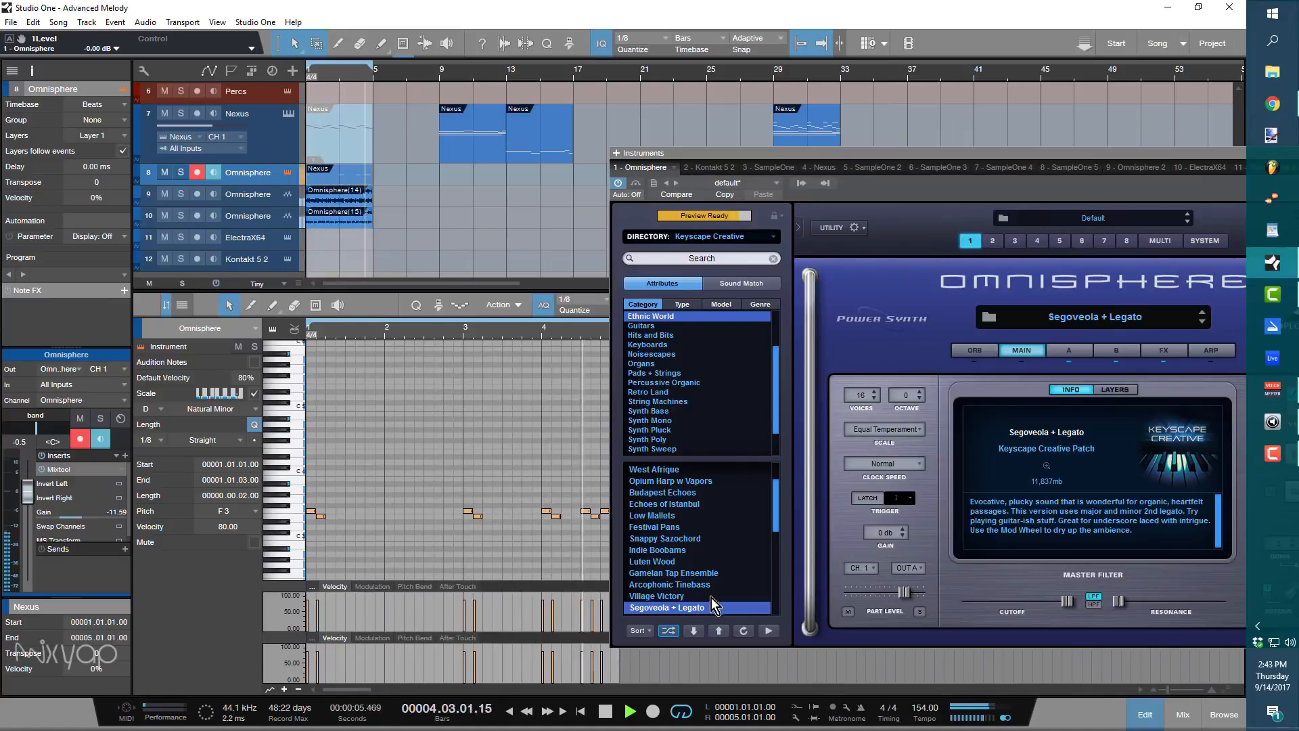
left_click(700, 633)
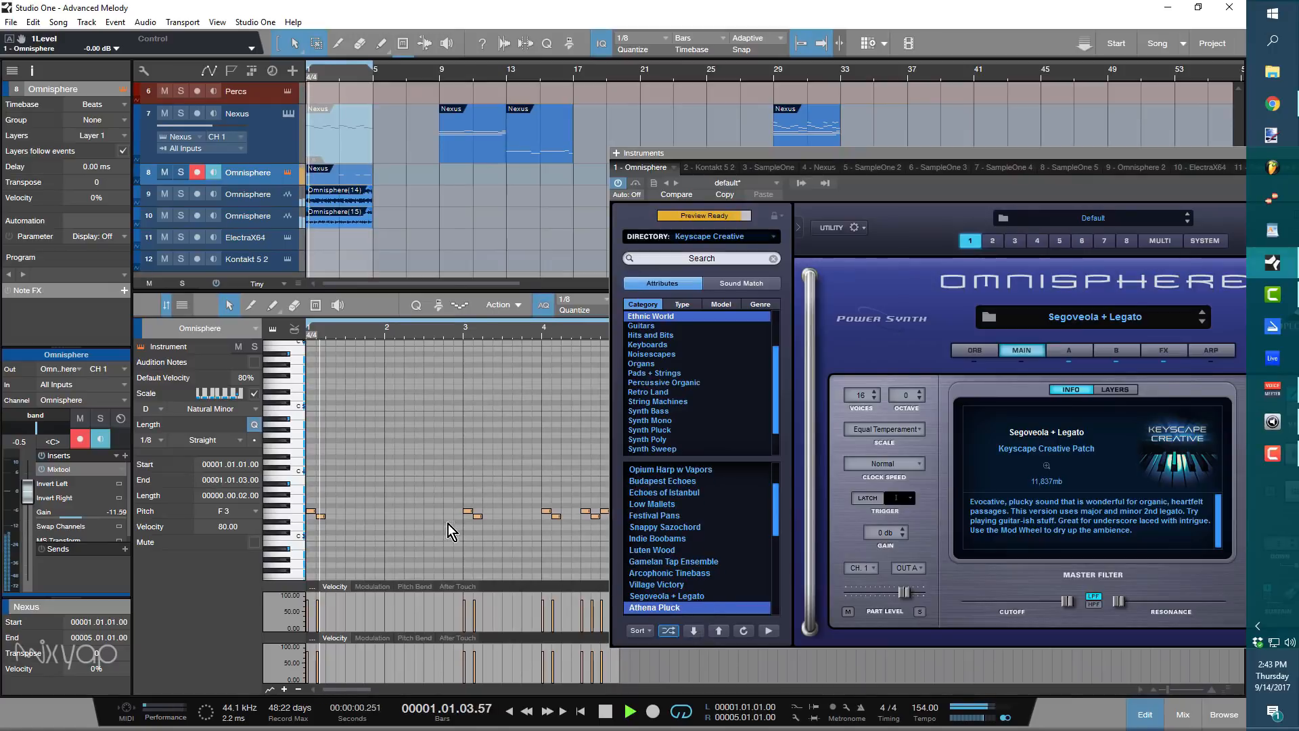
key("space")
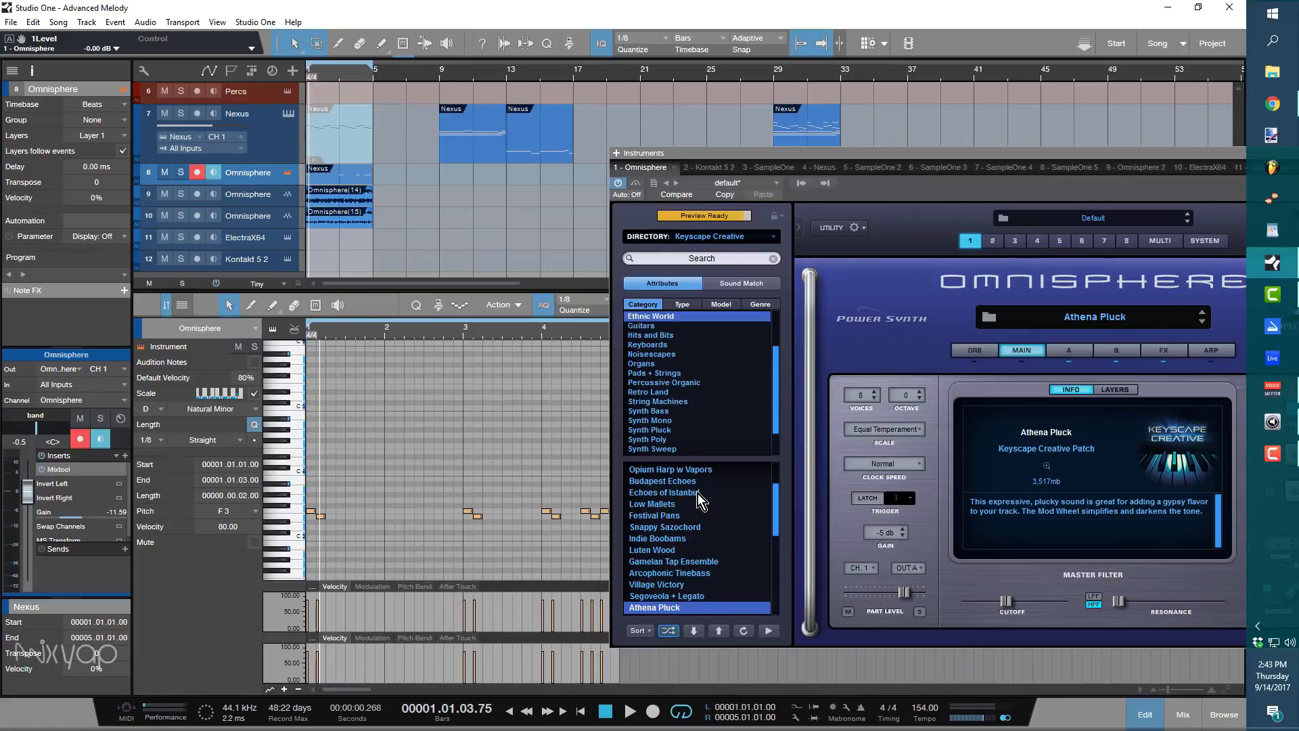
left_click(584, 531)
key("space")
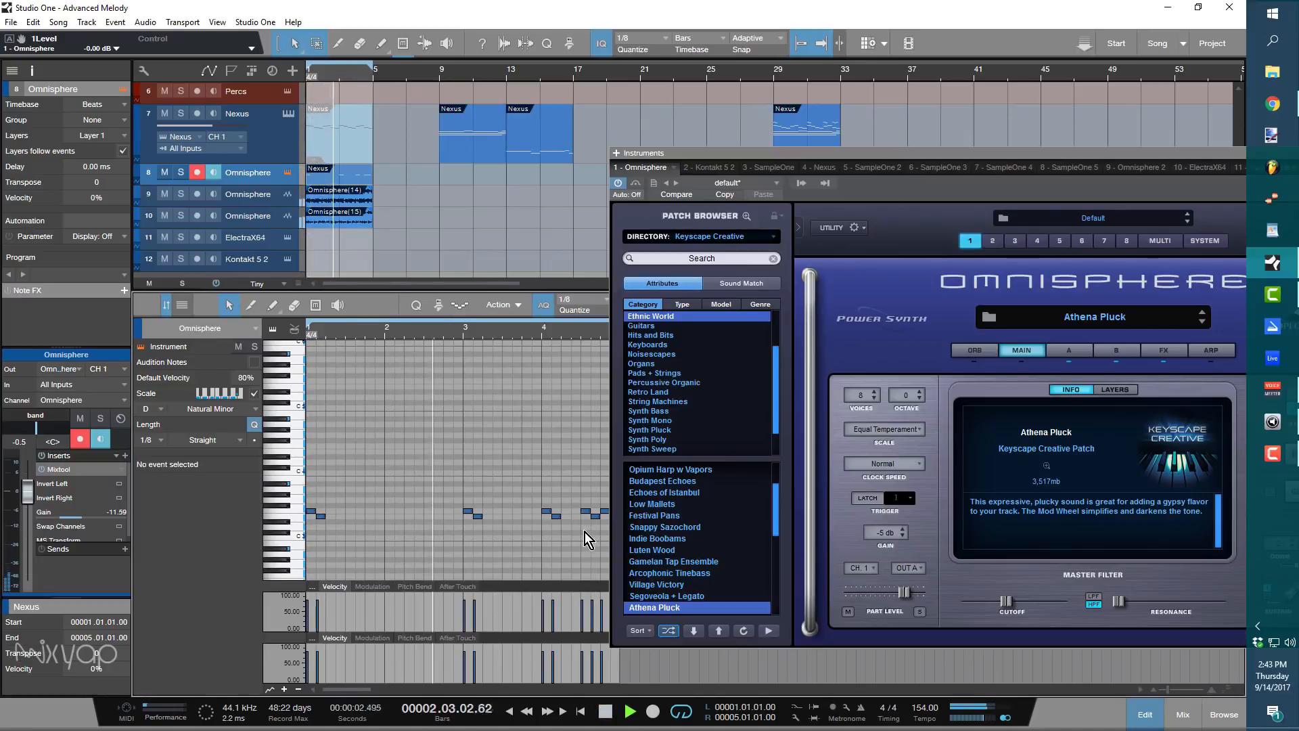
key("space")
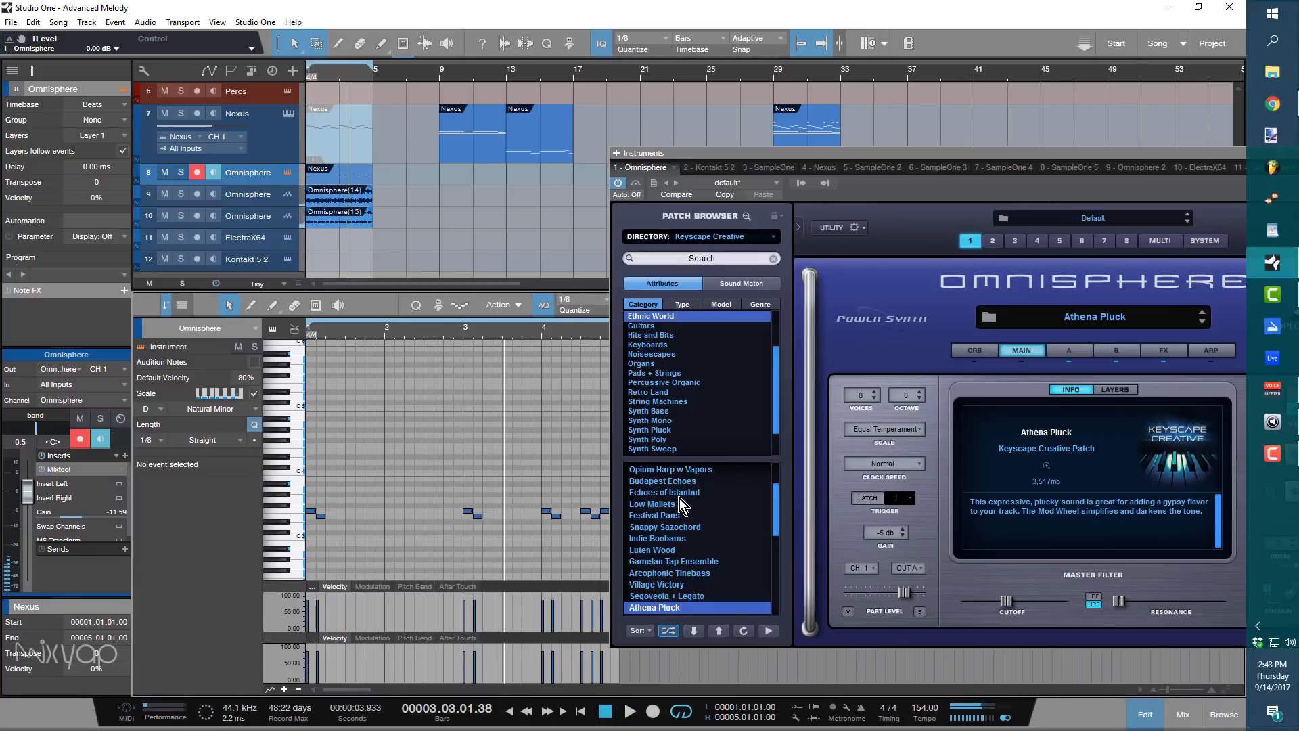
Load the Echoes of Istanbul patch in Omnisphere and play the loop from the start.
left_click(679, 493)
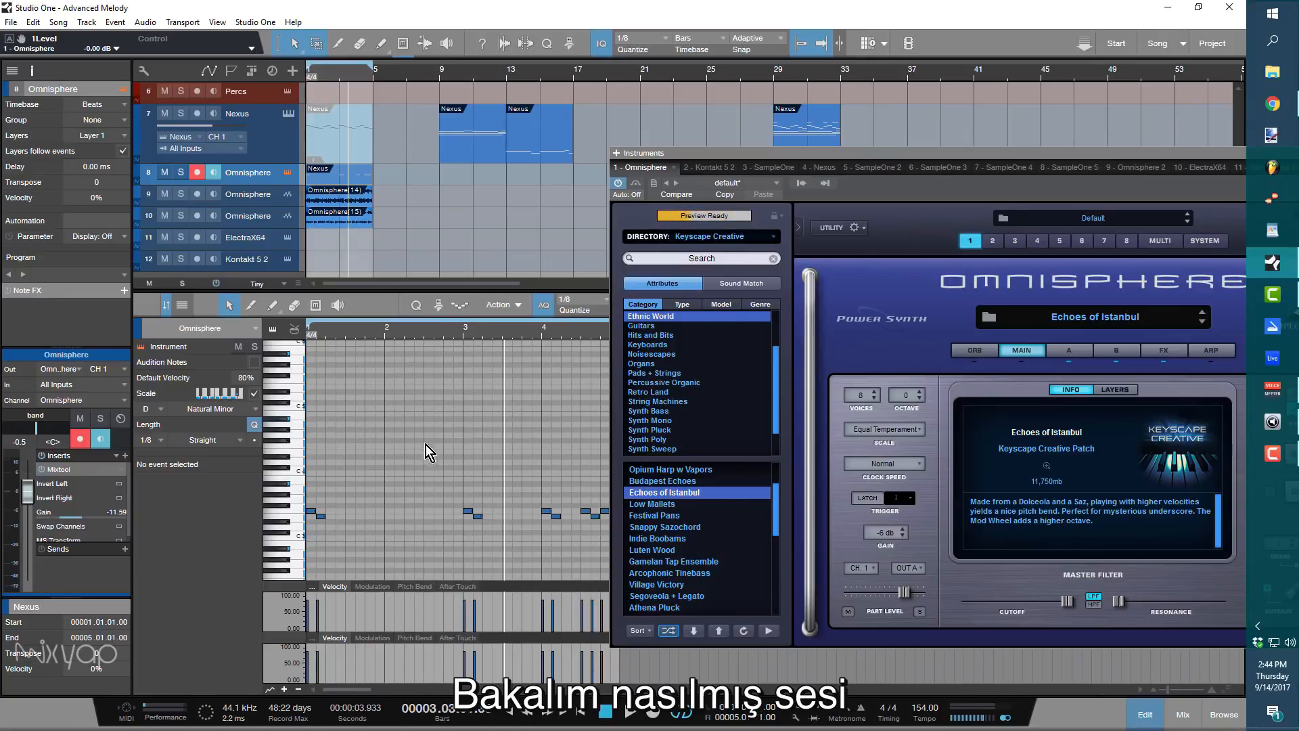
key("comma")
key("space")
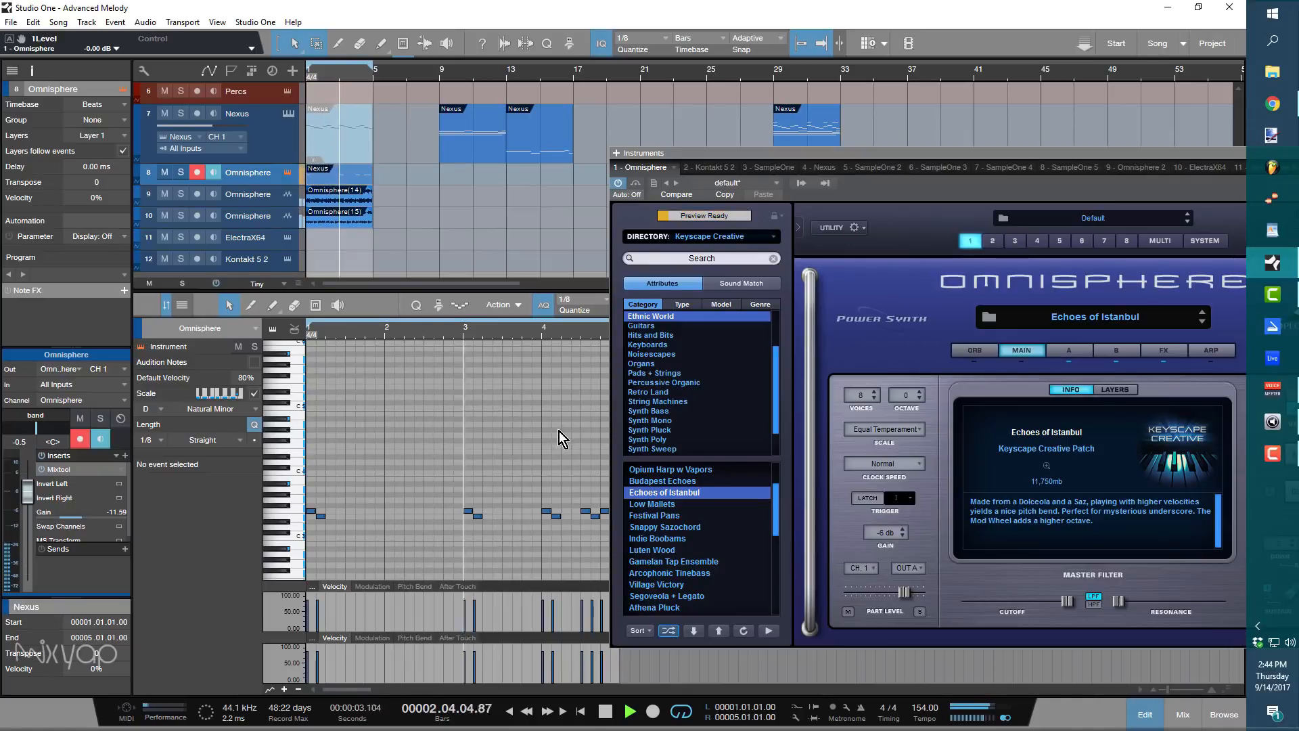
key("space")
Load the Low Mallets patch in Omnisphere and listen to the loop from bar 1.
left_click(662, 504)
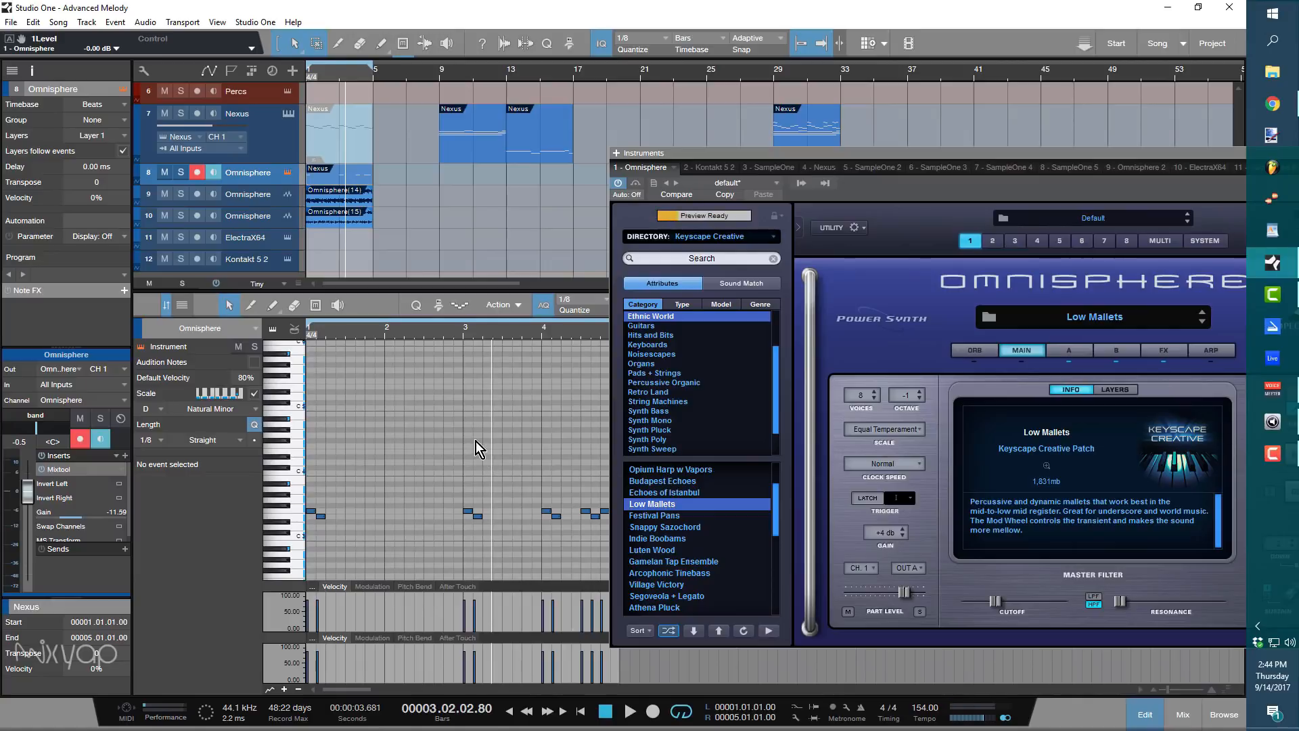
key("End")
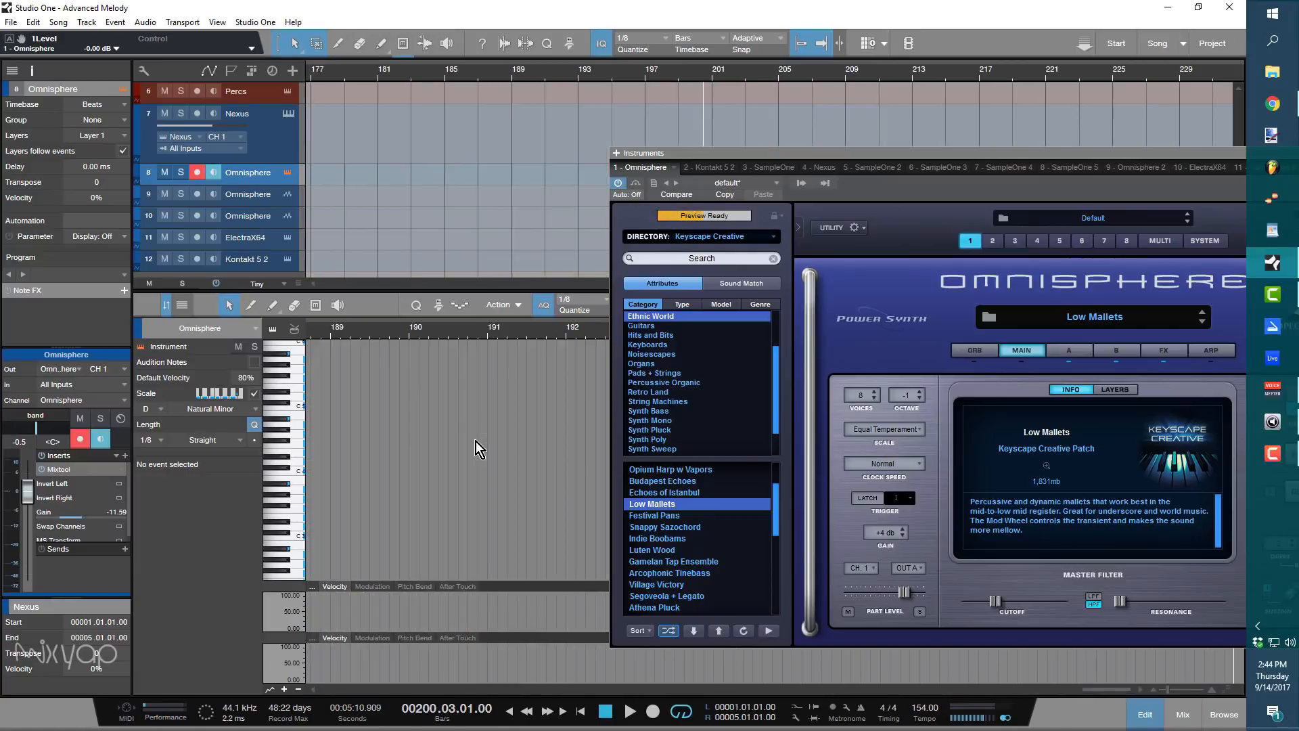
key("Home")
key("space")
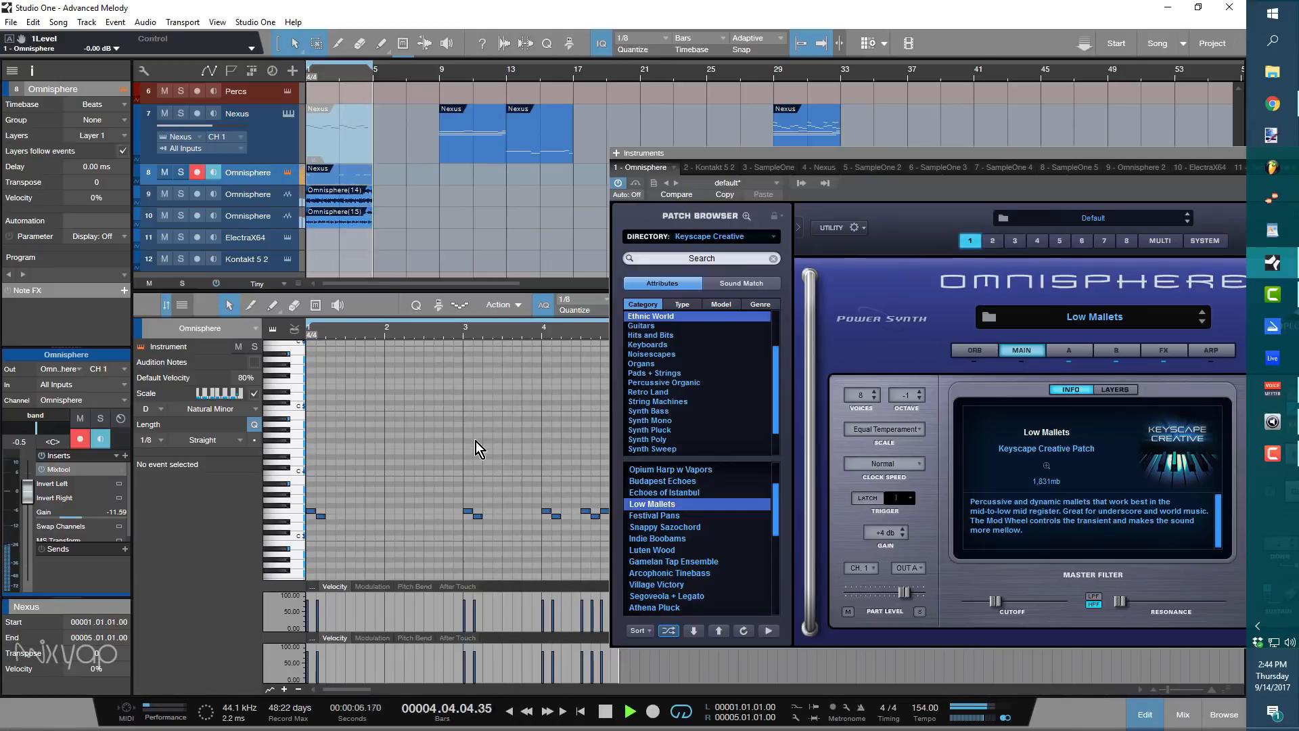
key("space")
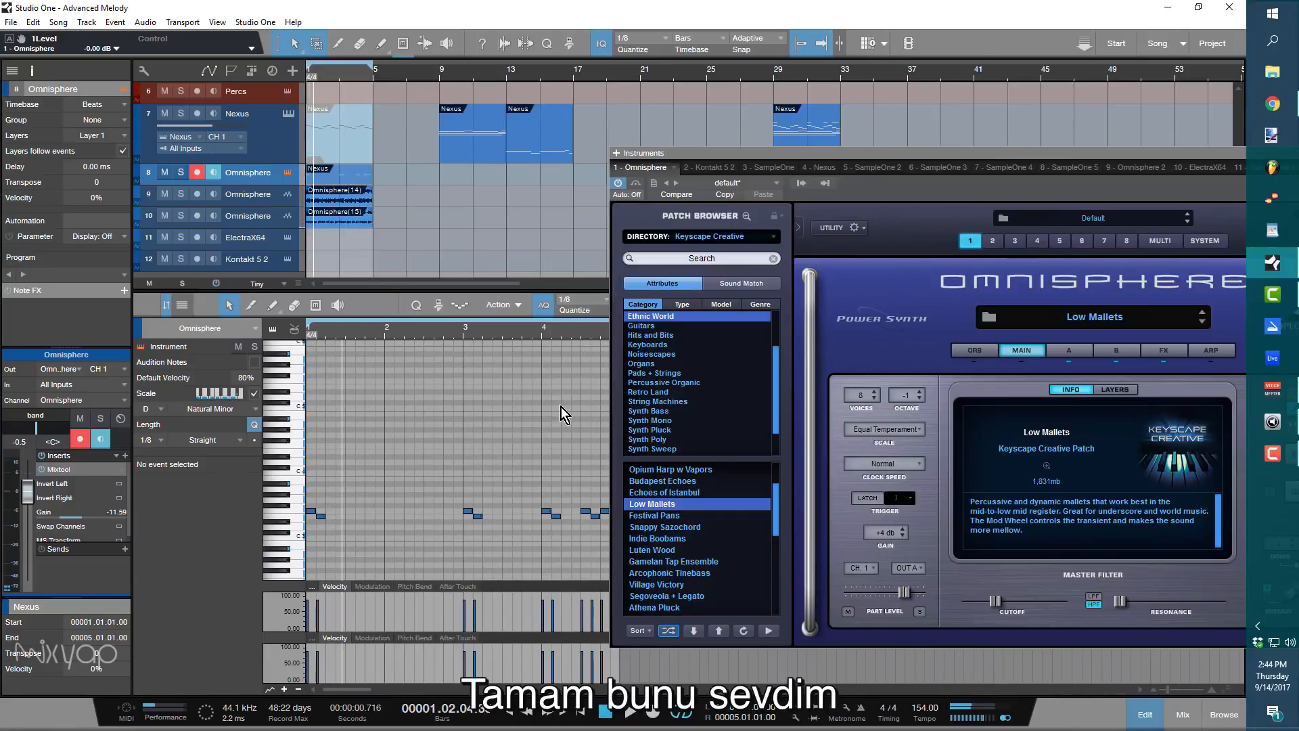
Bounce the track 8 Omnisphere clip to audio, route the new audio track to the band bus, and play the loop.
left_click(355, 175)
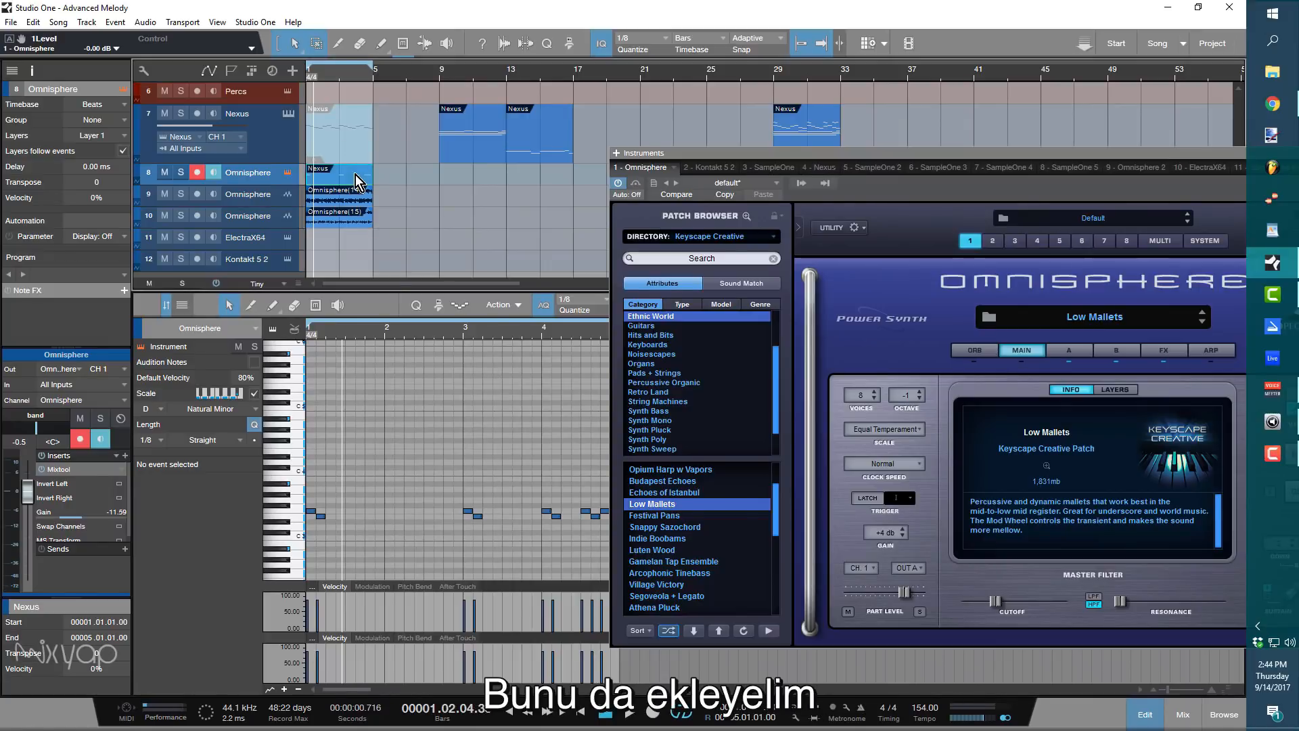
key("ctrl+b")
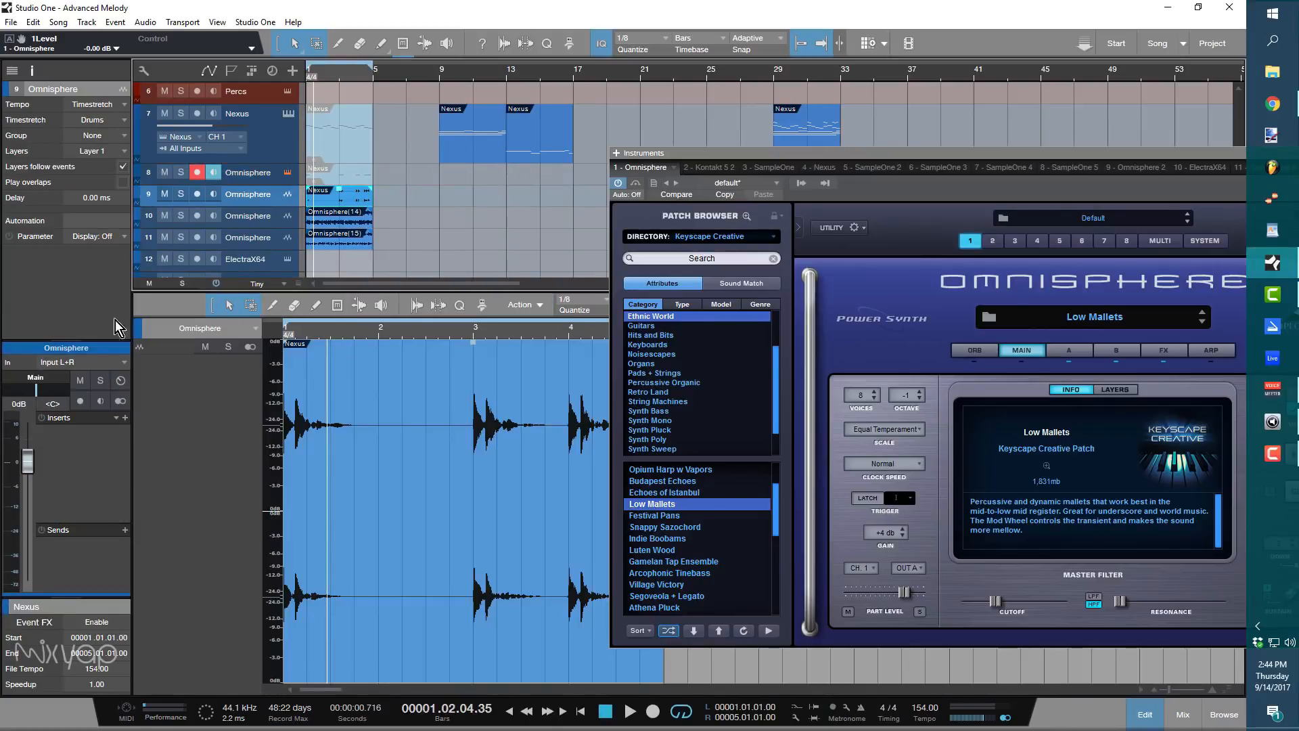
left_click(39, 377)
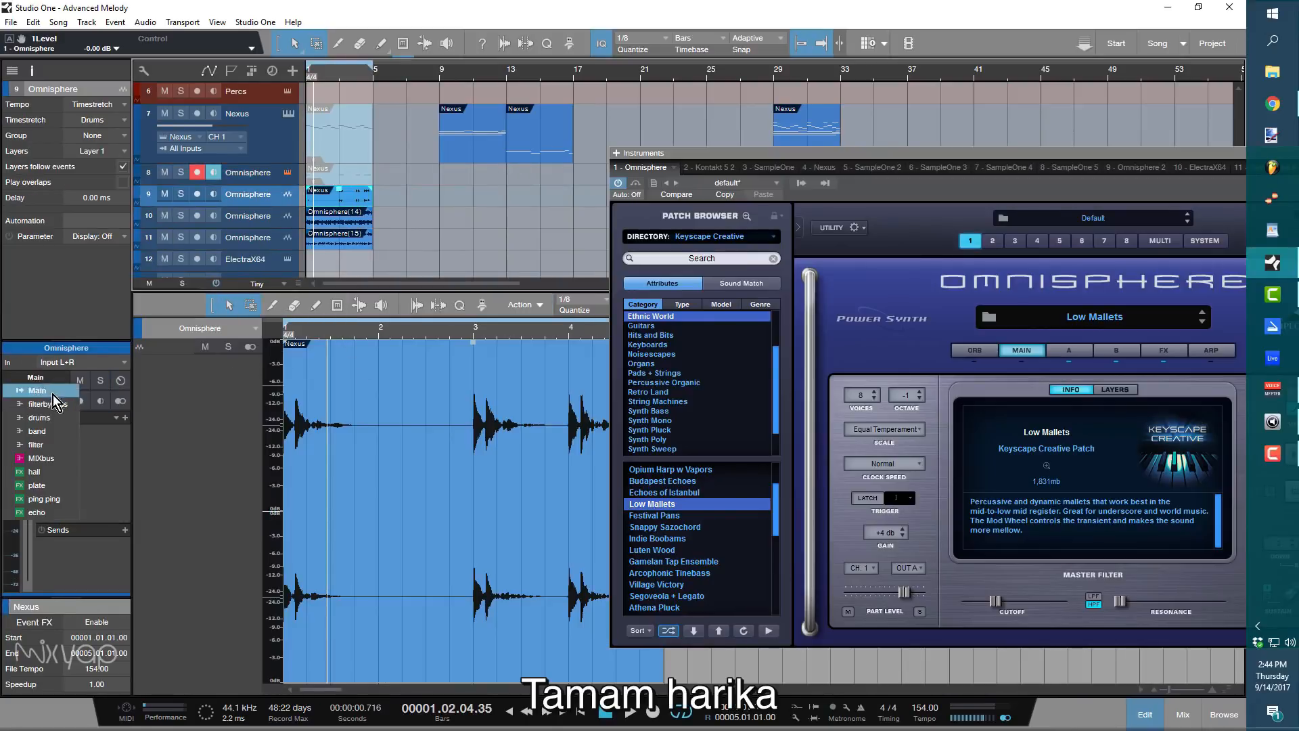
left_click(54, 429)
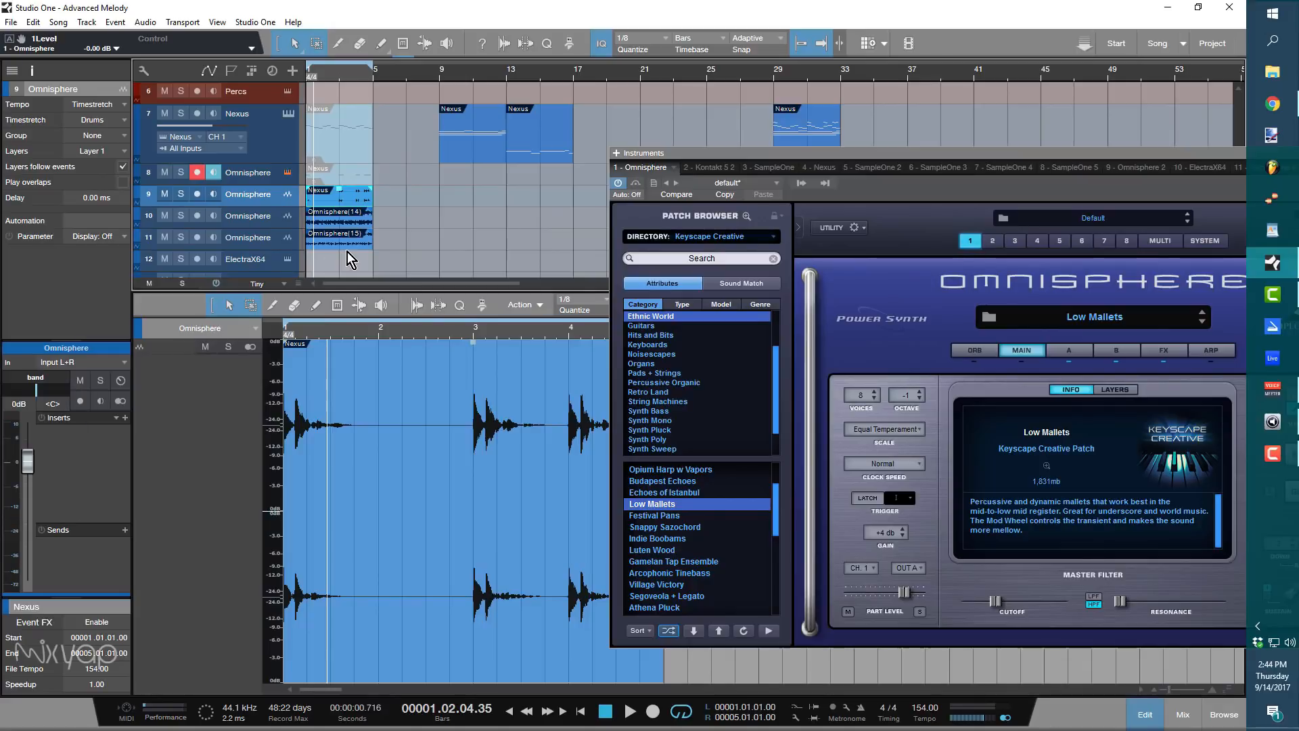
key("space")
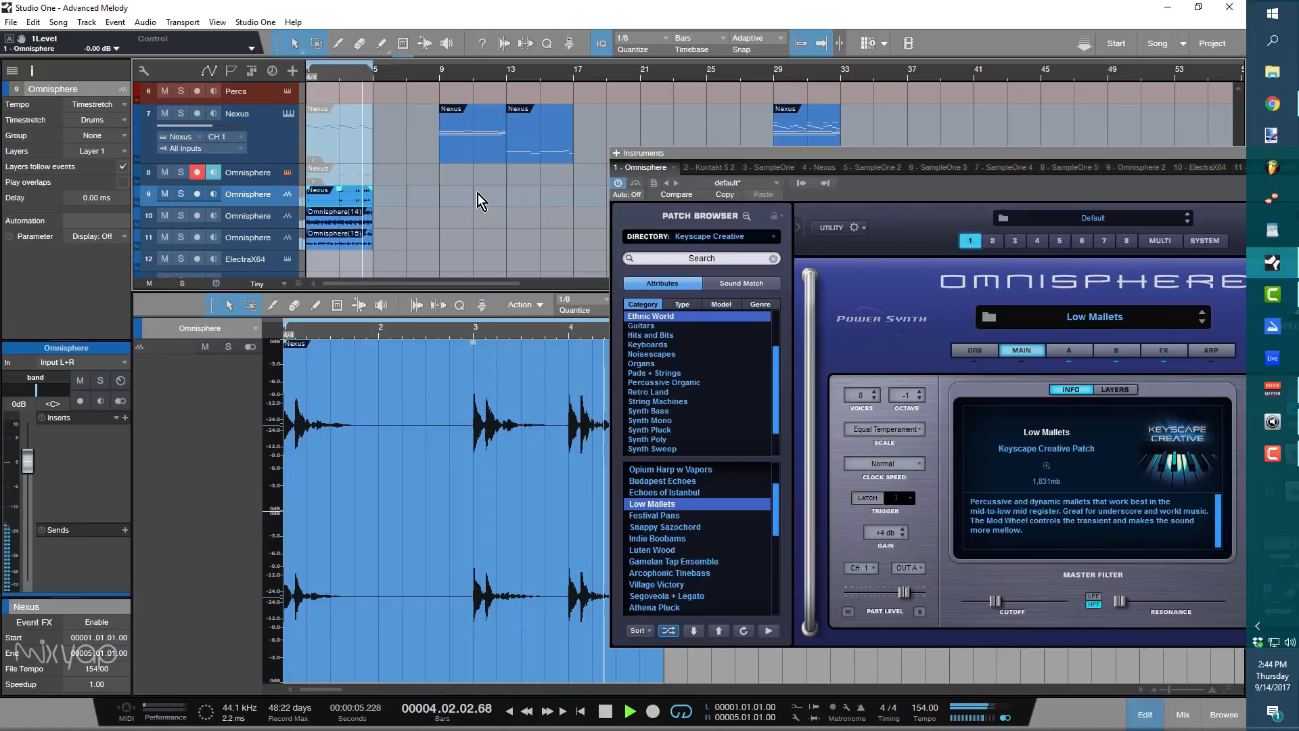
Stop playback, then move the muted track 8 clip to track 7 at bar 5 and the bar 9 chord clip to track 8 at bar 1.
key("space")
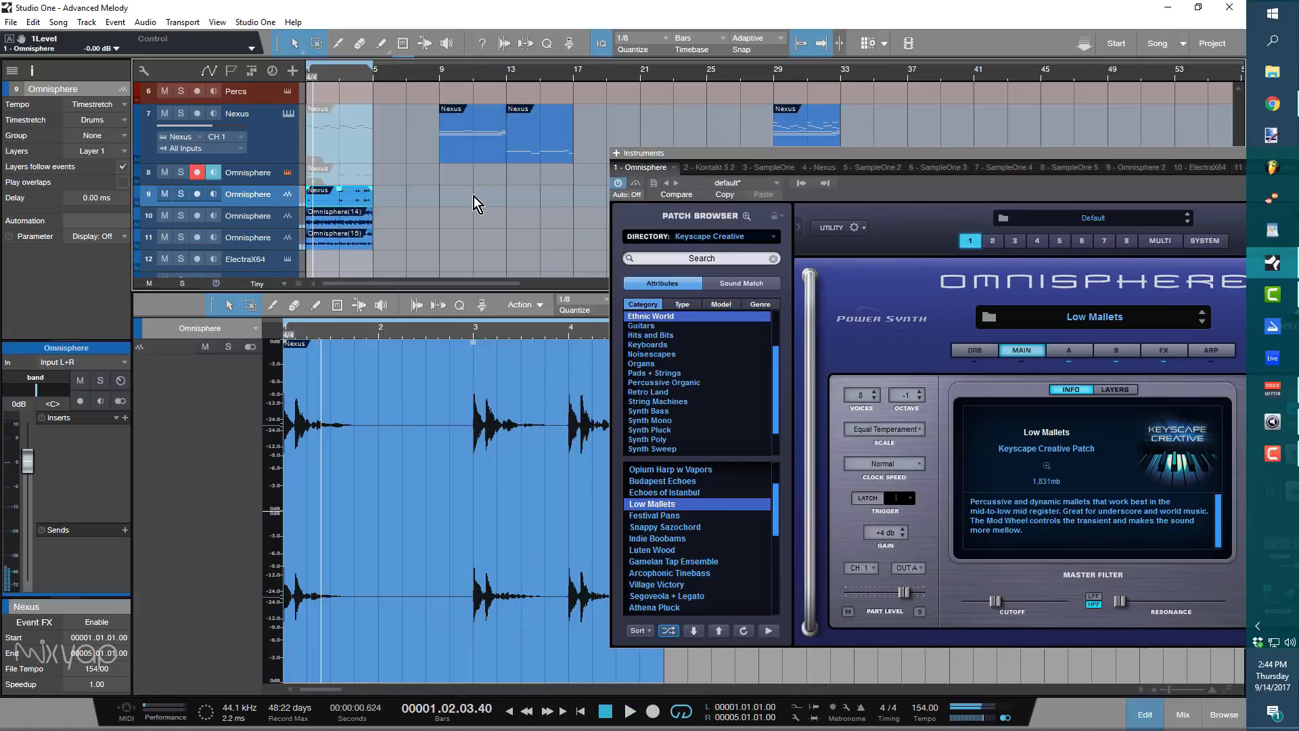
left_click_drag(685, 165, 743, 337)
left_click(331, 145)
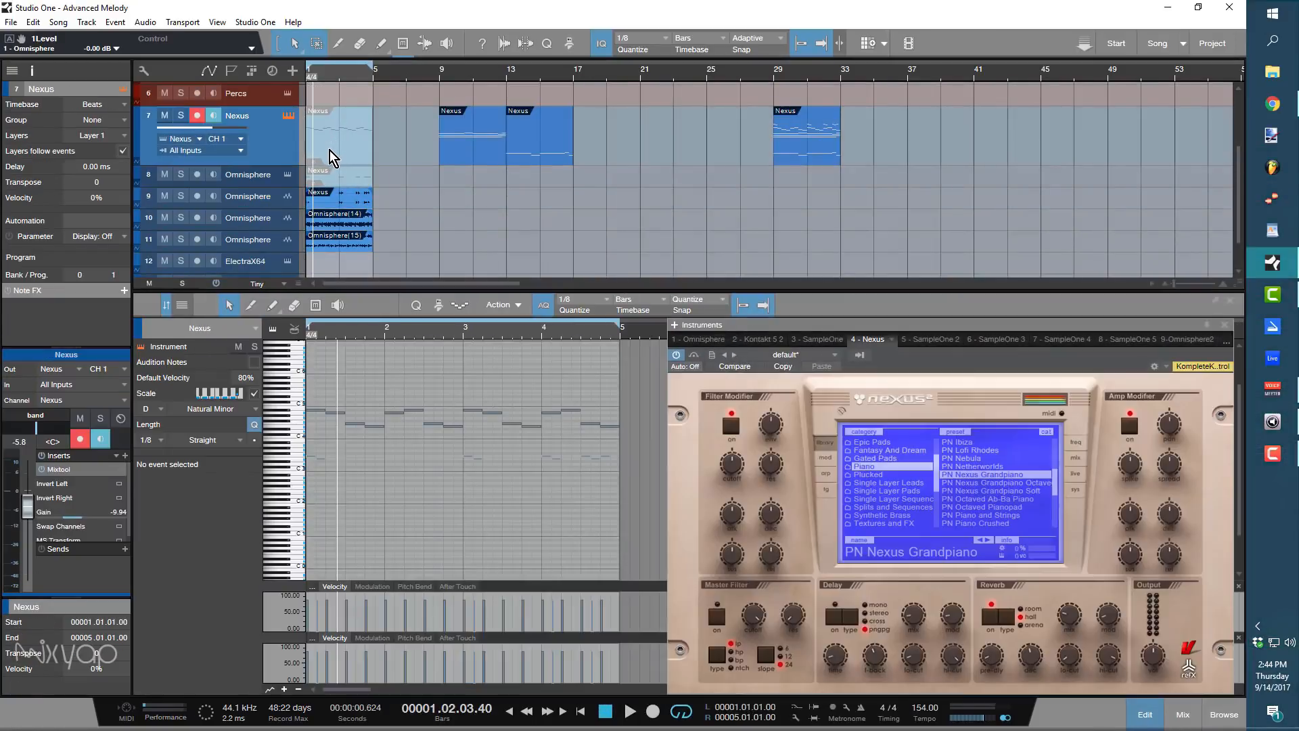
left_click_drag(363, 184, 337, 184)
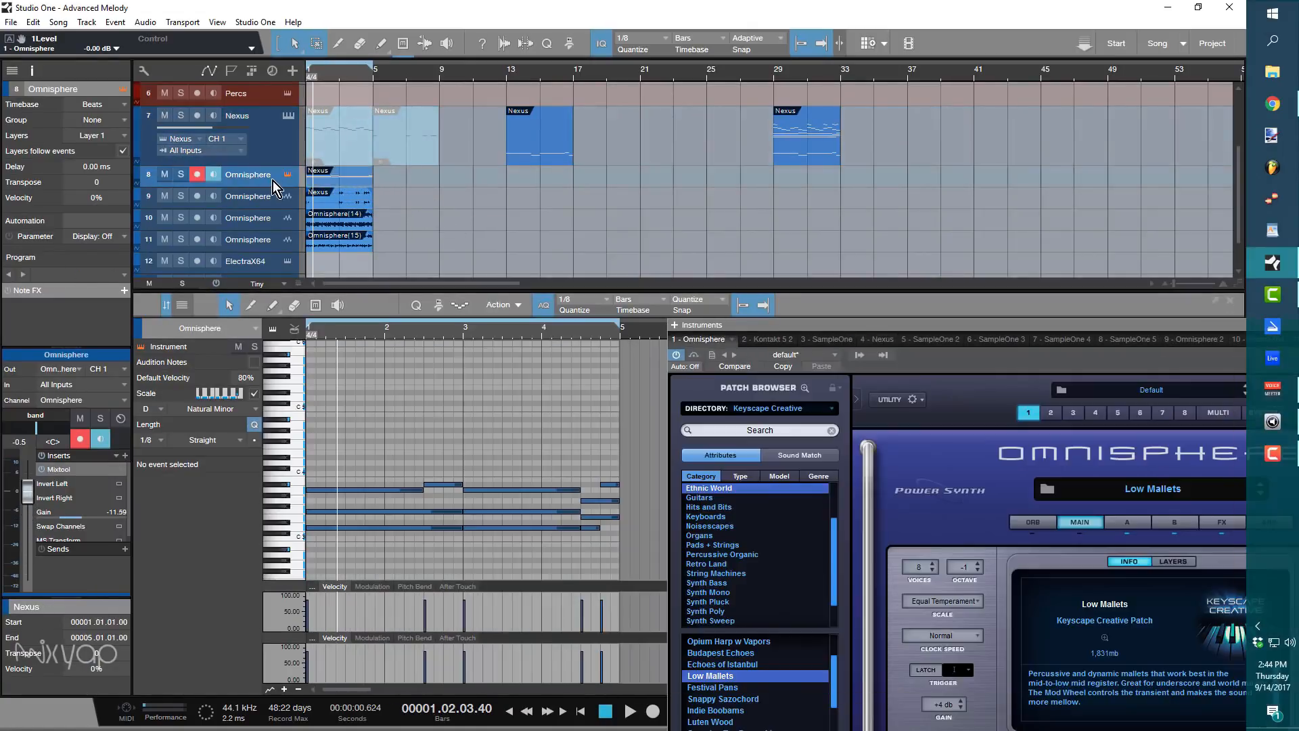
List Omnisphere's Pads + Strings patches in shuffled order and audition Jupiter Reeds with the loop.
left_click_drag(769, 323, 699, 128)
left_click(657, 349)
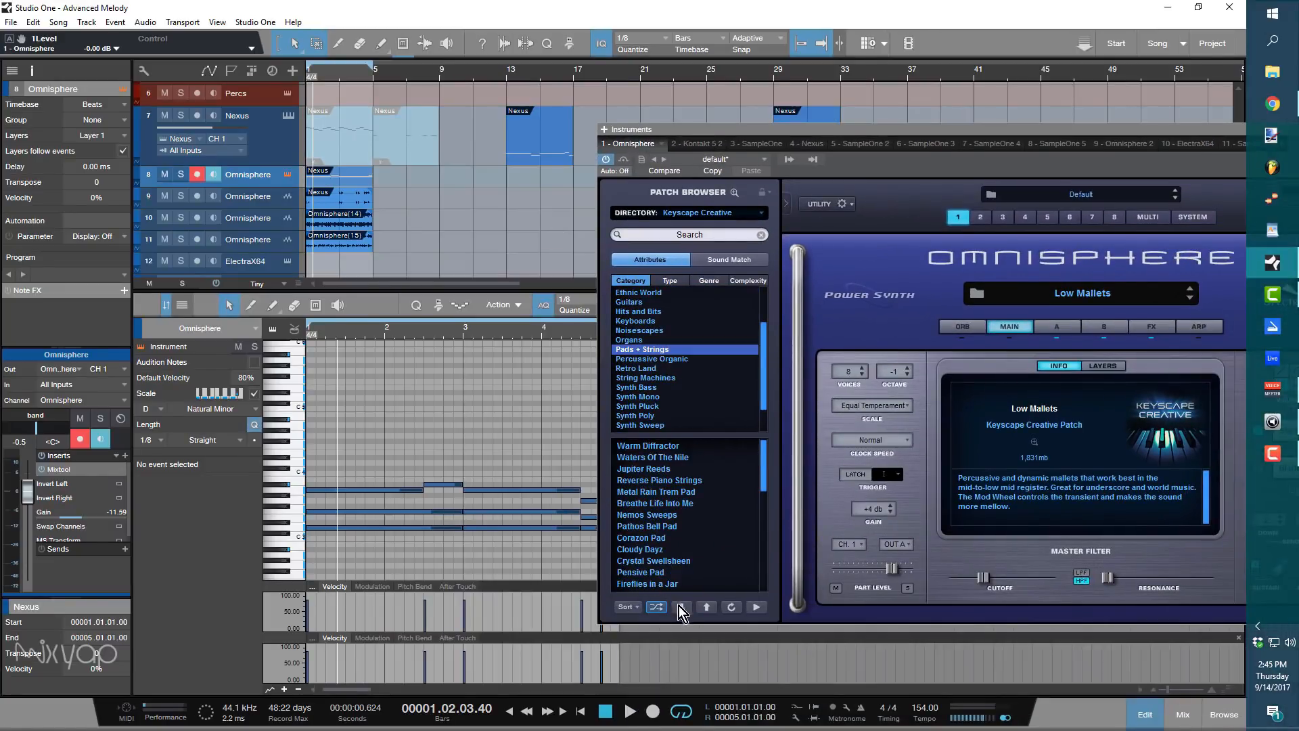
left_click(661, 608)
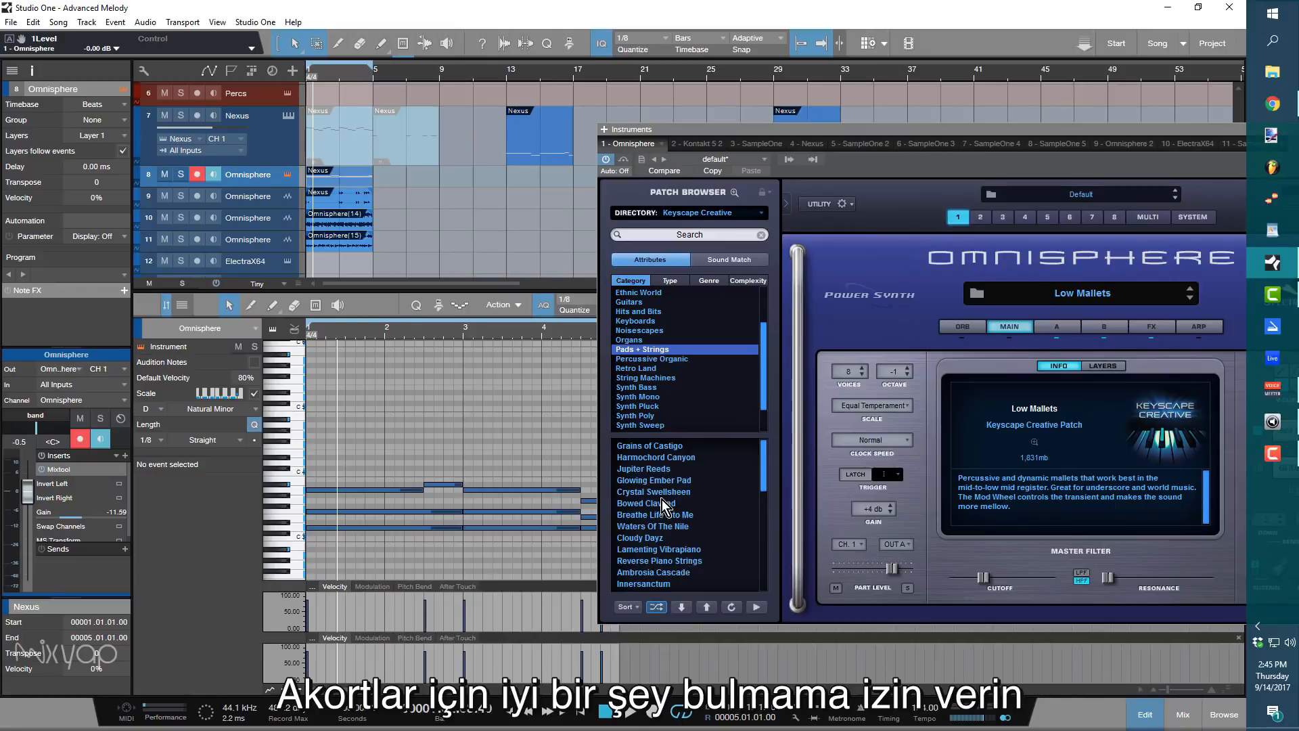
left_click(651, 470)
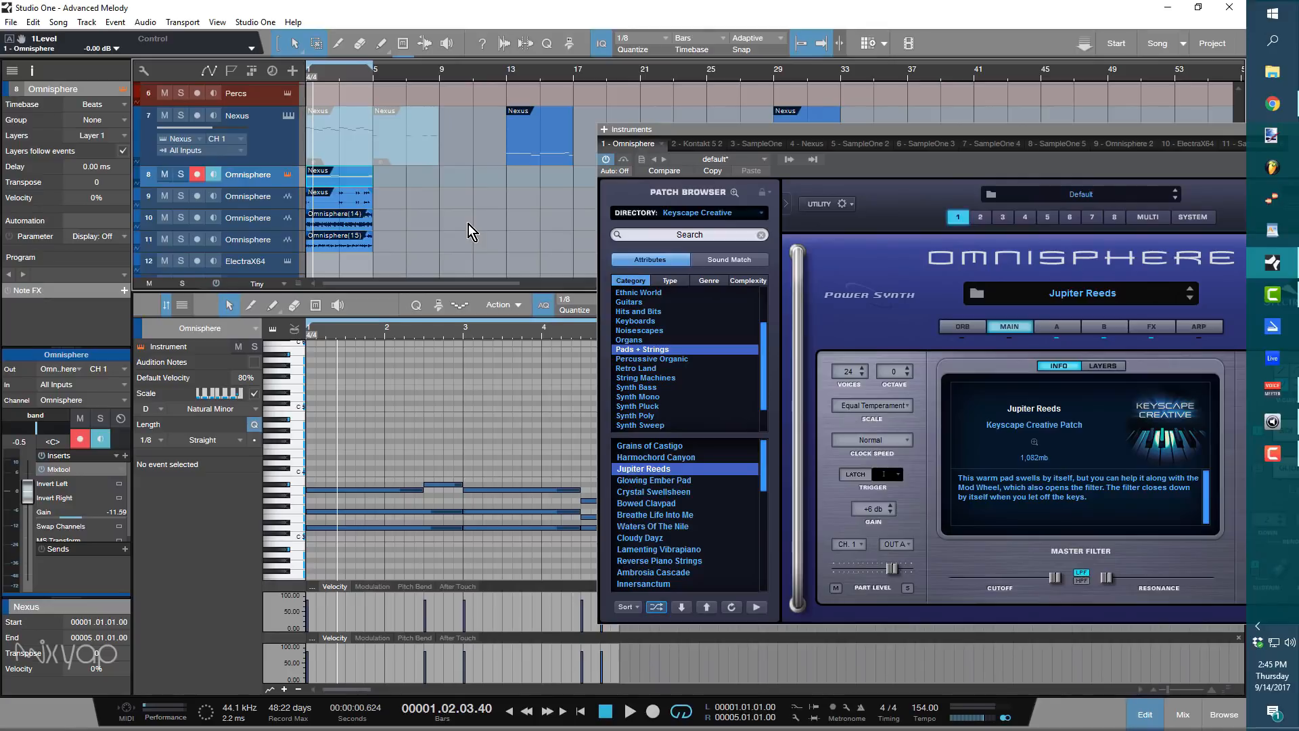
key("space")
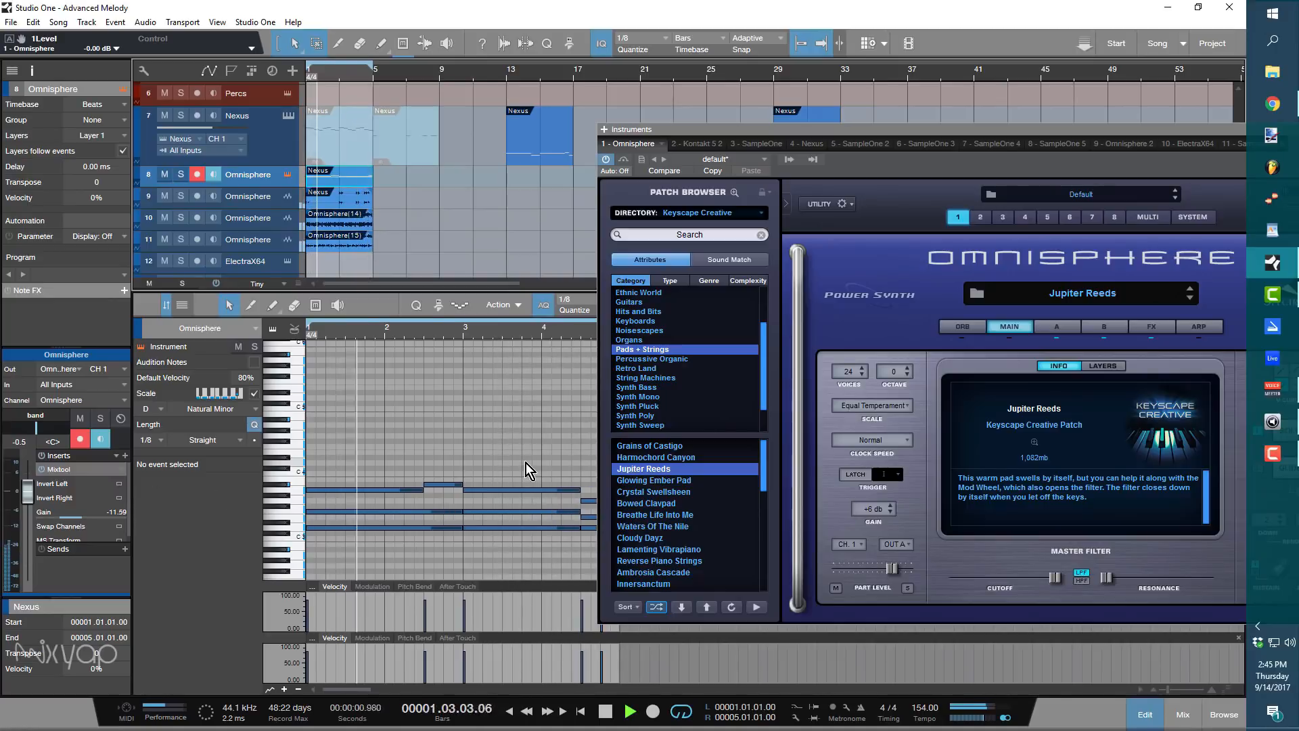
key("space")
Load the Reverse Piano Strings patch and play the loop while looking through the remaining pad patches.
left_click(652, 562)
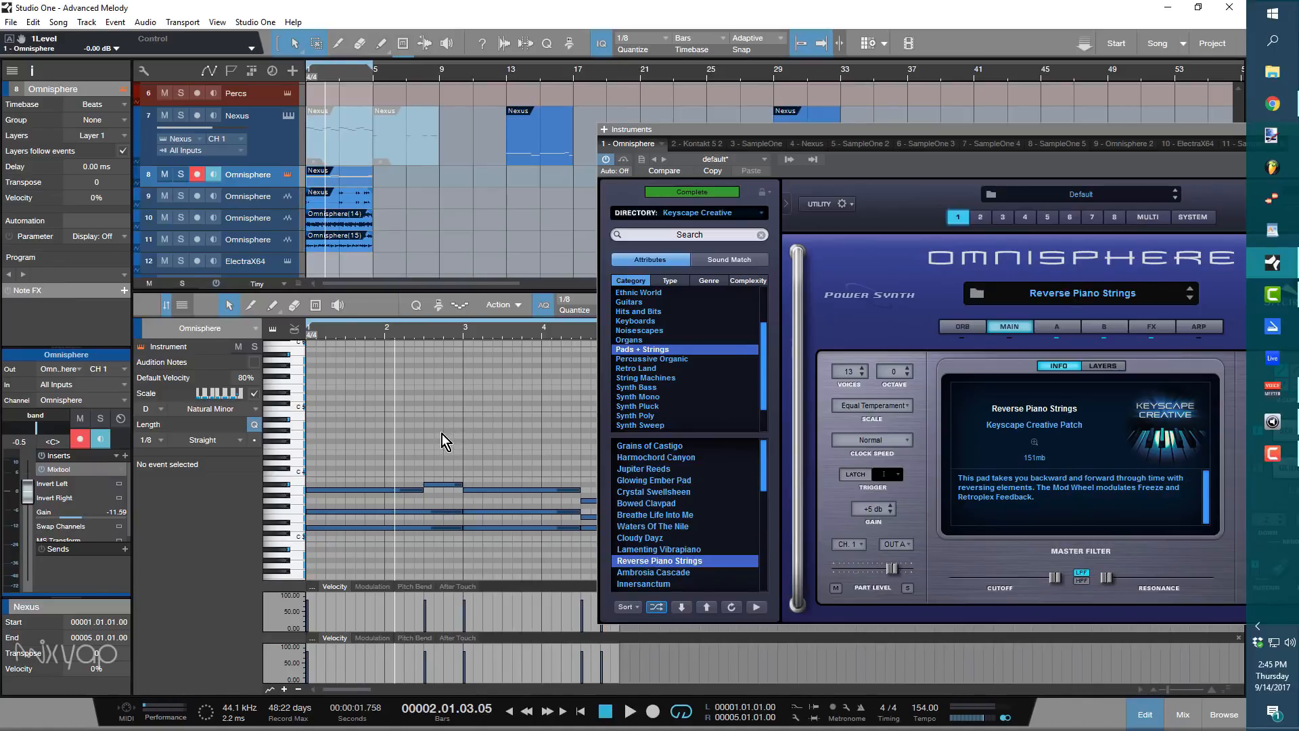
key("space")
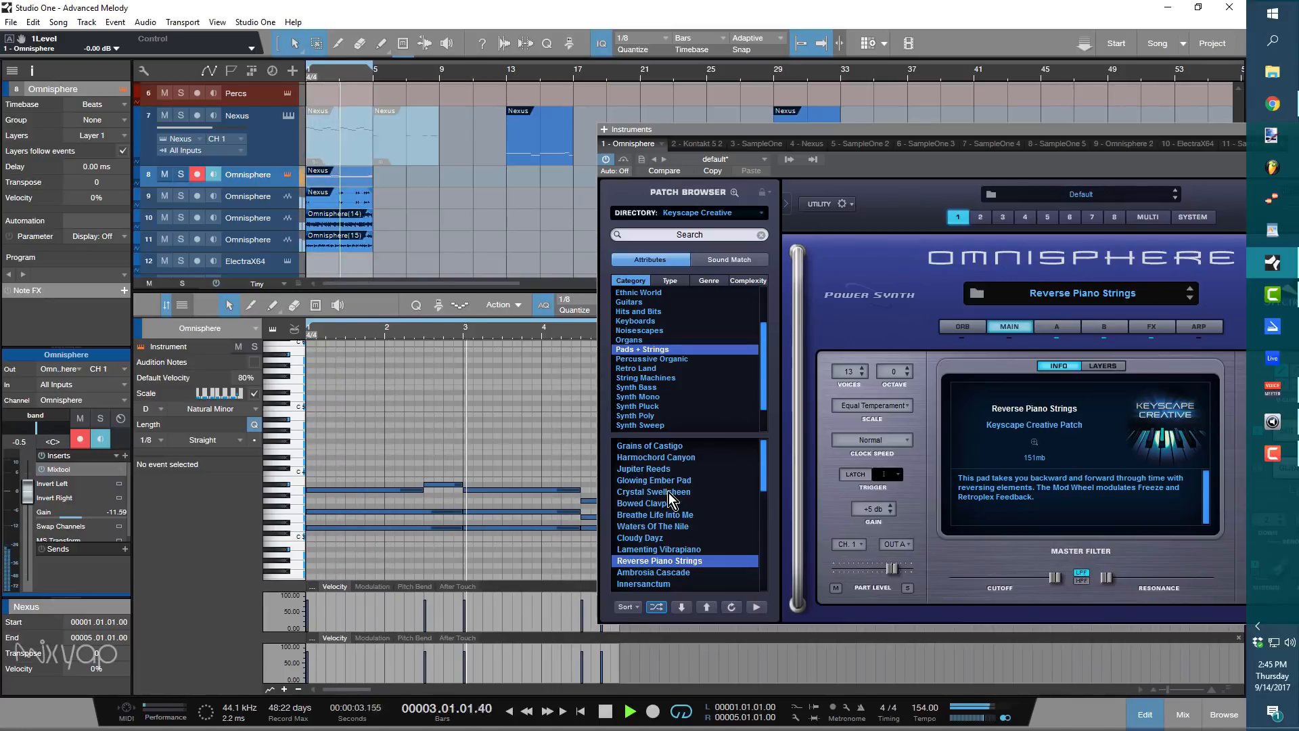
scroll(680, 498, "down", 5)
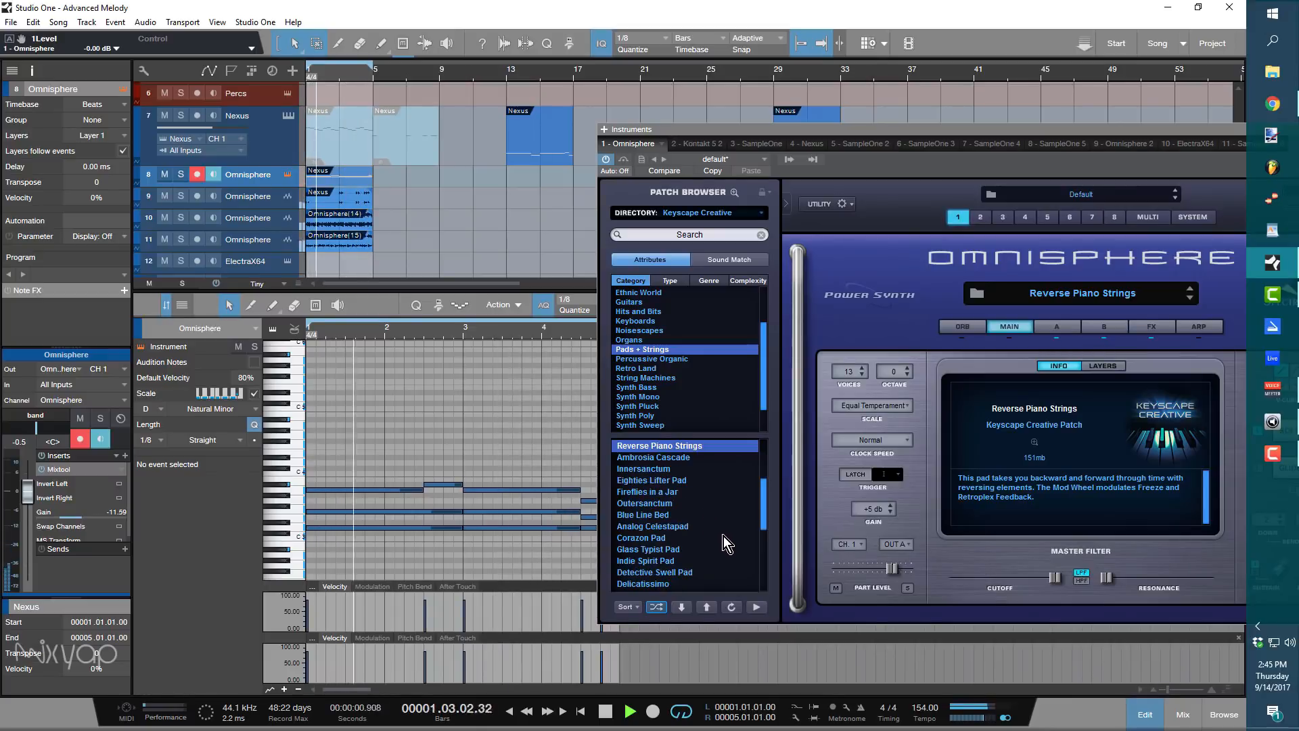
scroll(725, 536, "down", 4)
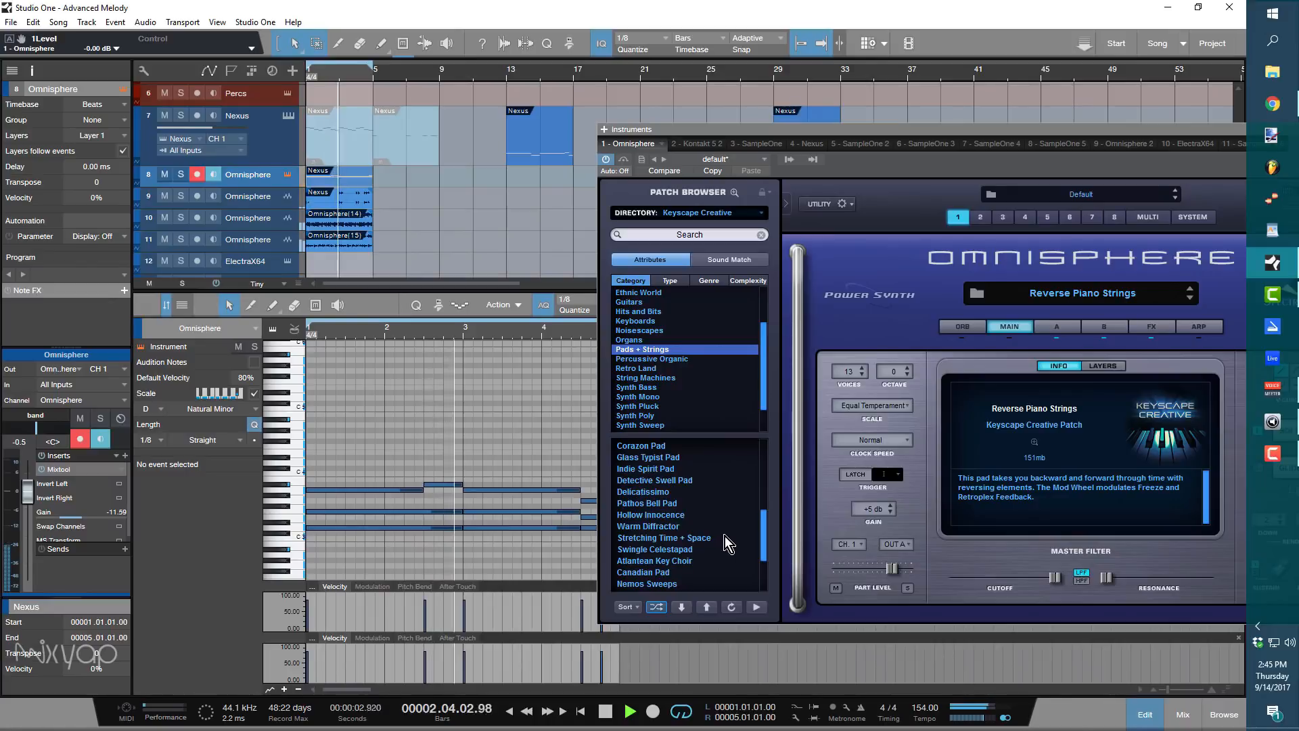
scroll(728, 538, "down", 2)
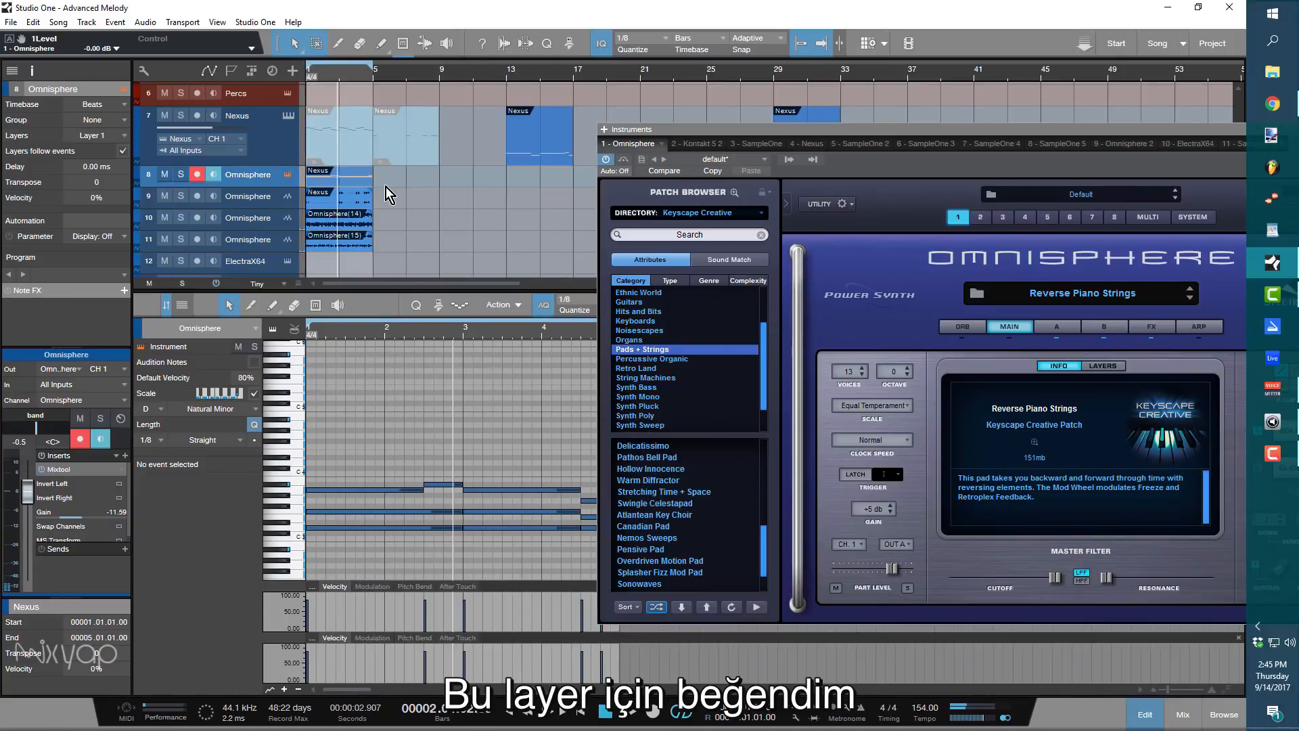
Bounce the track 8 Omnisphere clip to audio and shift a slice of its silent opening to bar 2.
left_click(356, 177)
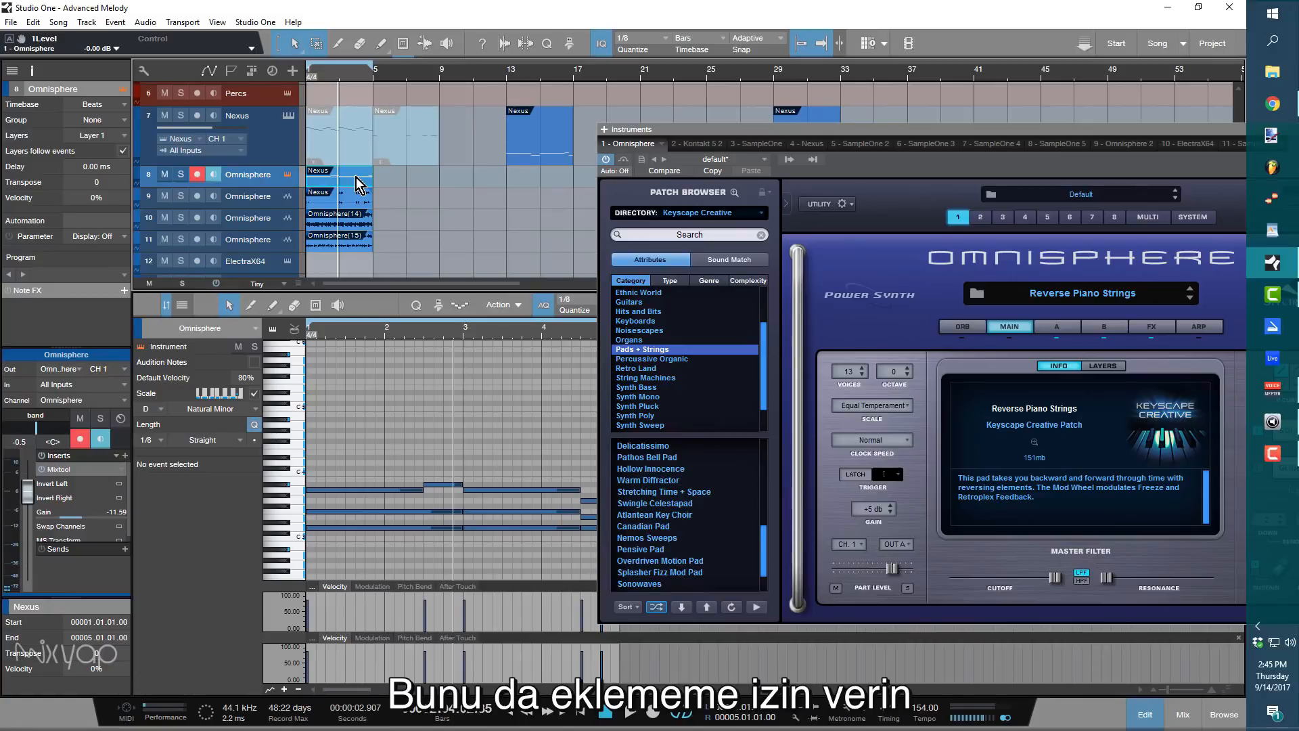
key("ctrl+b")
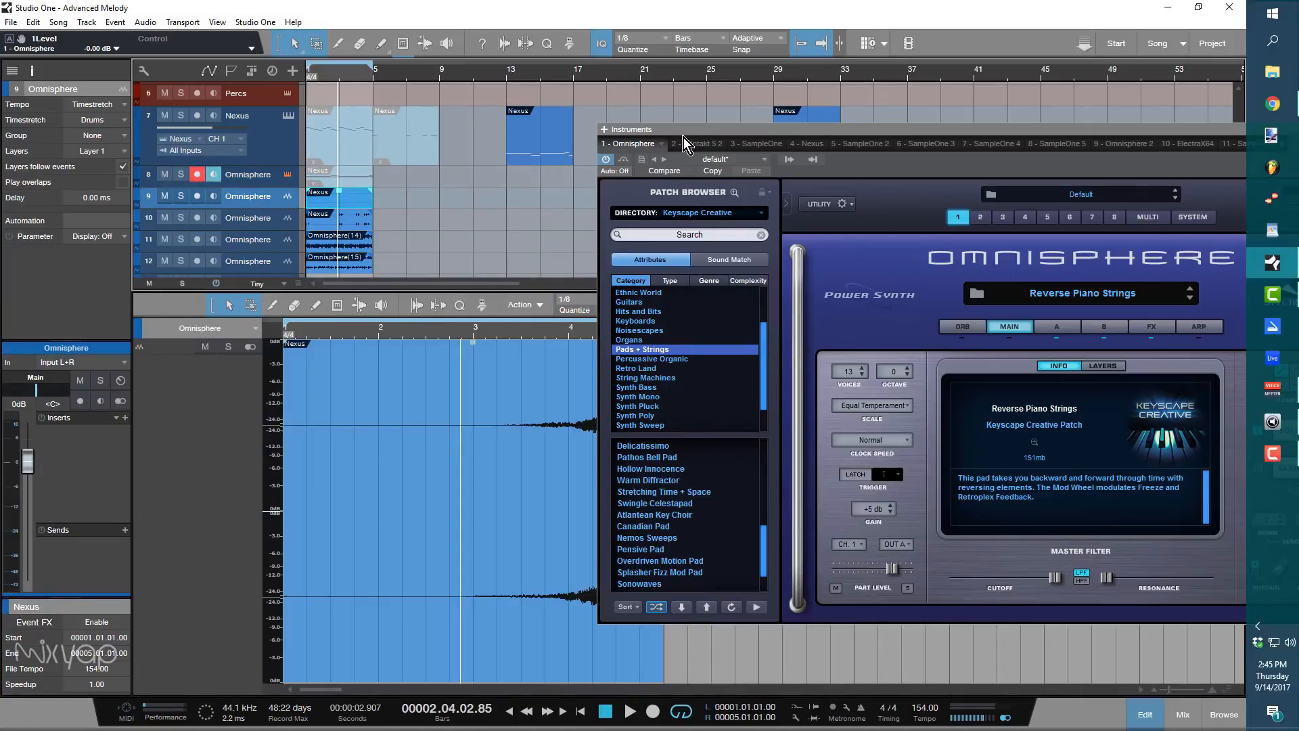
left_click_drag(683, 130, 863, 201)
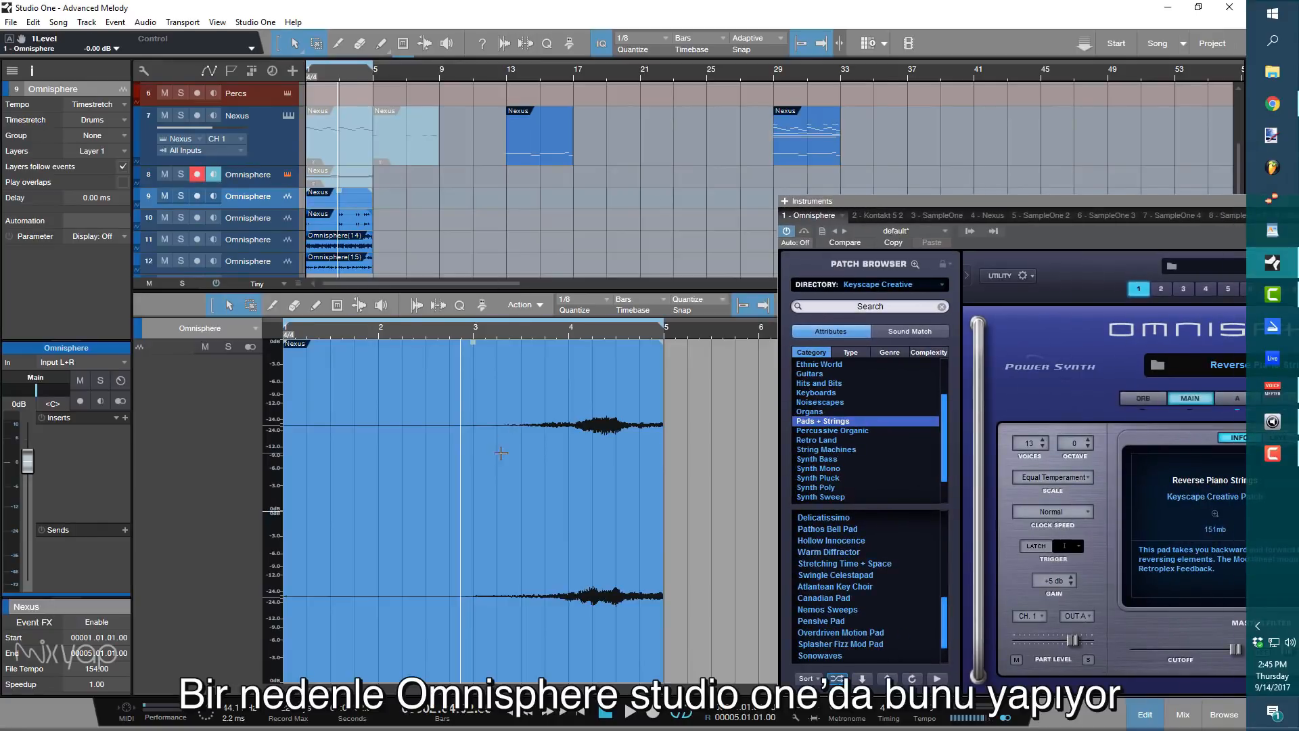
left_click_drag(461, 406, 366, 392)
left_click_drag(425, 467, 431, 388)
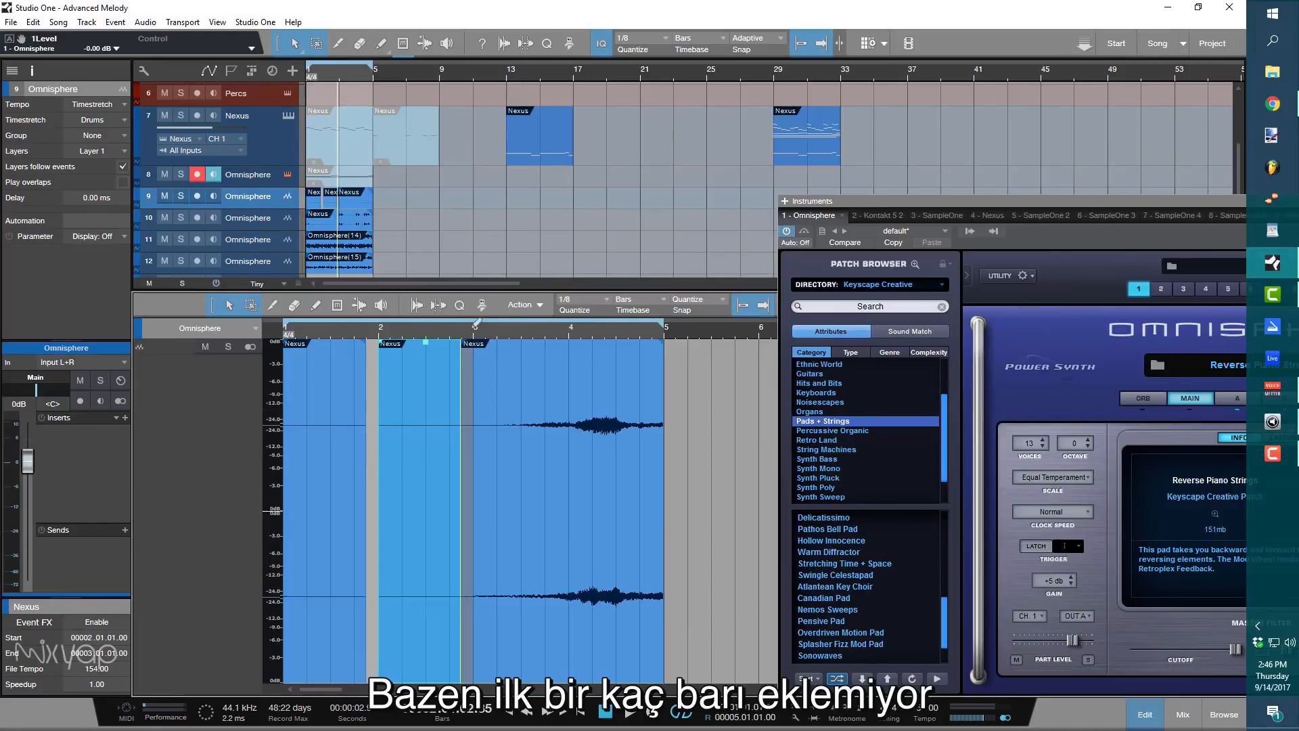
Duplicate the track 8 chord clip to bar 5, and merge both copies, unmuted, into one eight-bar clip.
left_click(359, 175)
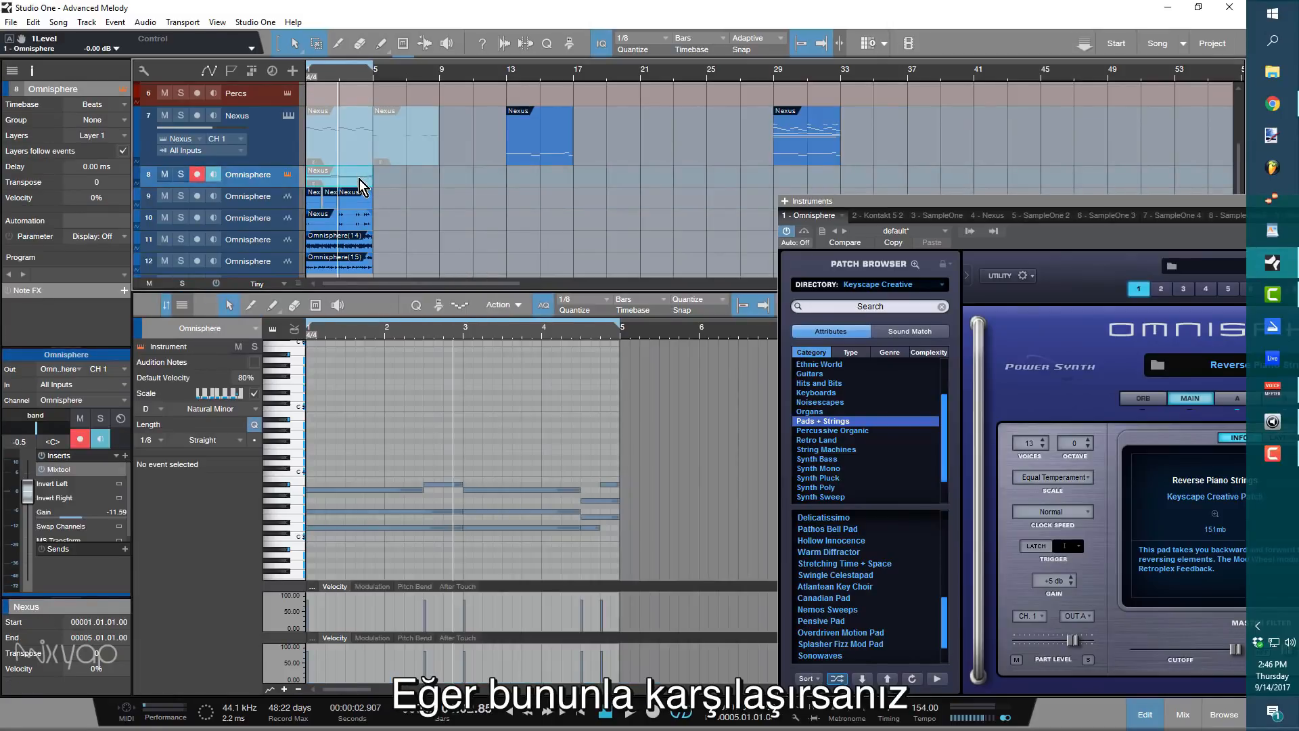
key("ctrl+d")
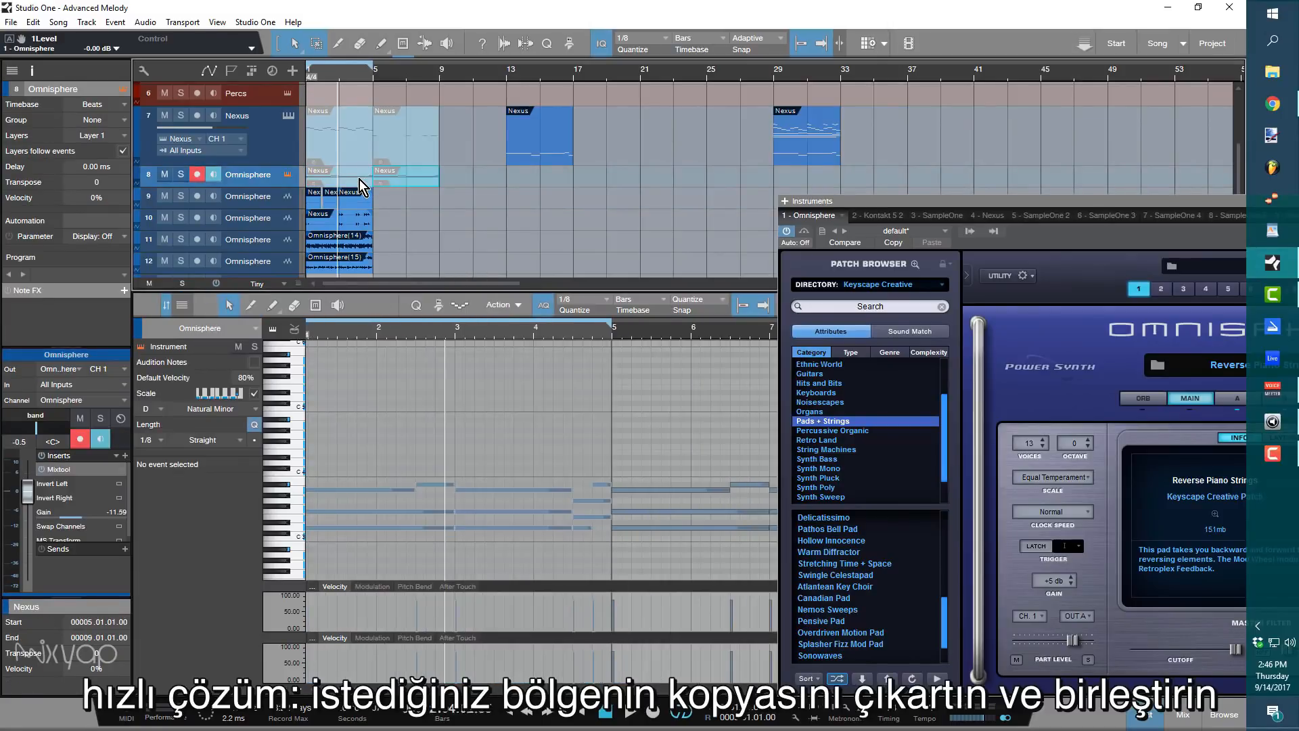
left_click(326, 180)
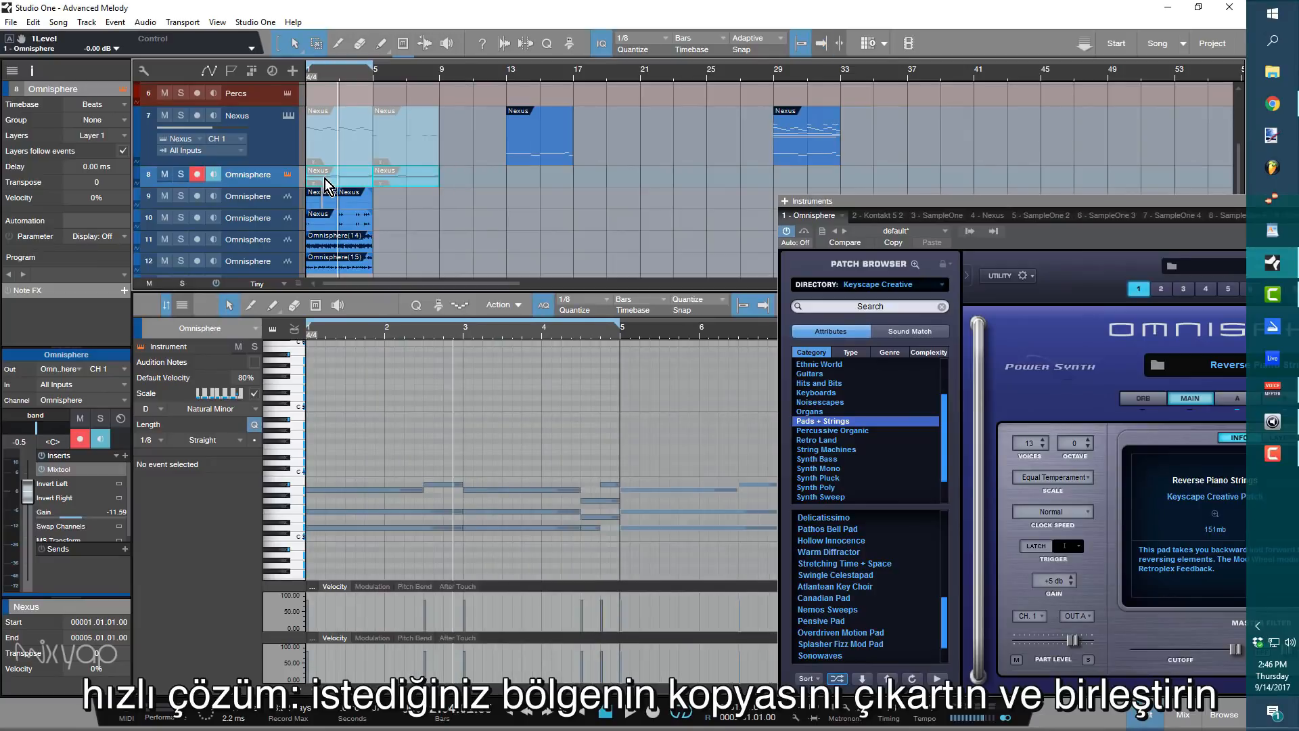
key("shift+m")
left_click_drag(464, 182, 339, 180)
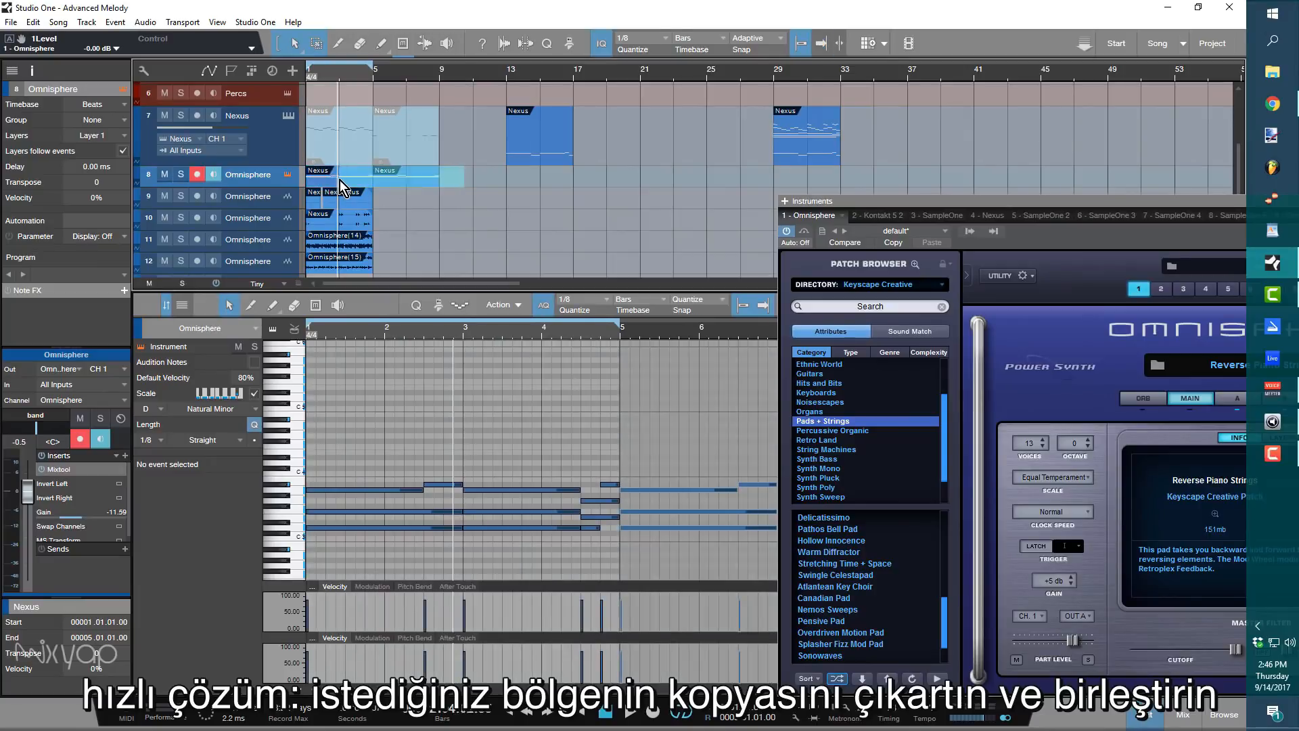
key("ctrl+b")
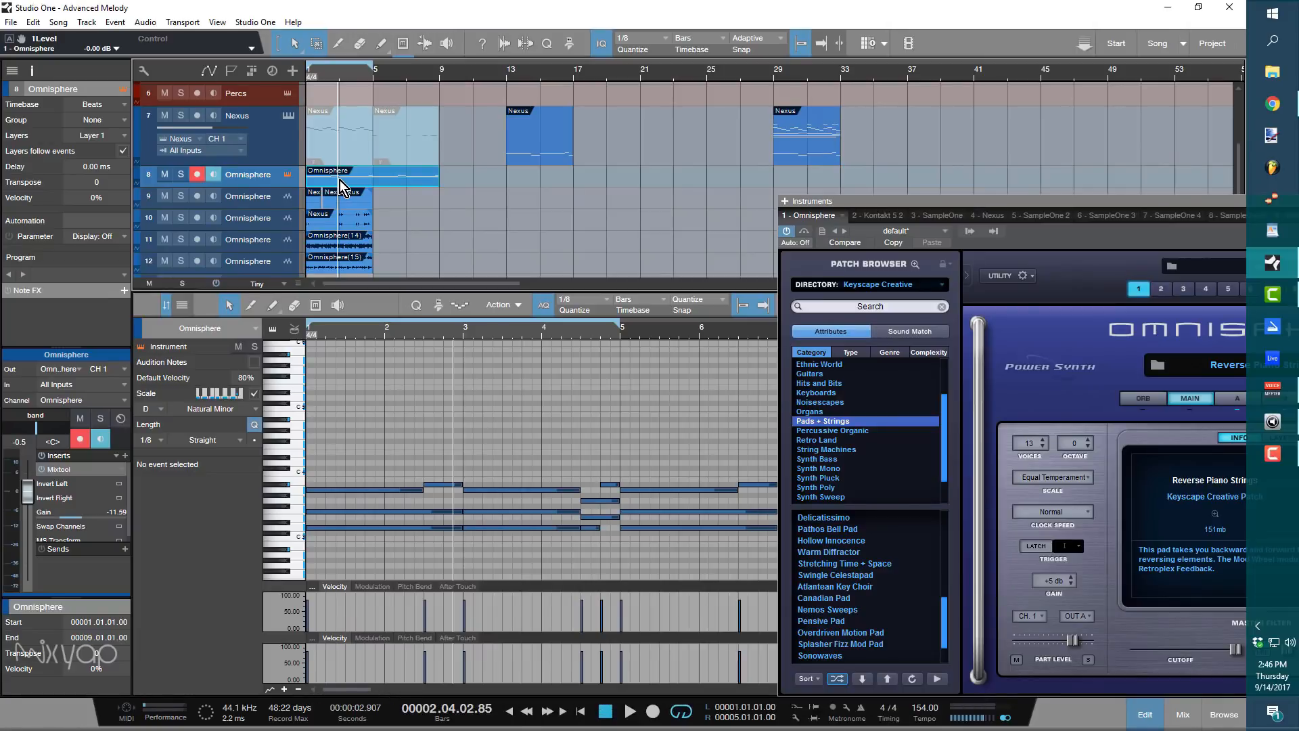
Bounce the merged eight-bar clip to audio and keep only its last four bars, moved to bar 1.
key("ctrl+b")
key("ctrl+z")
key("ctrl+b")
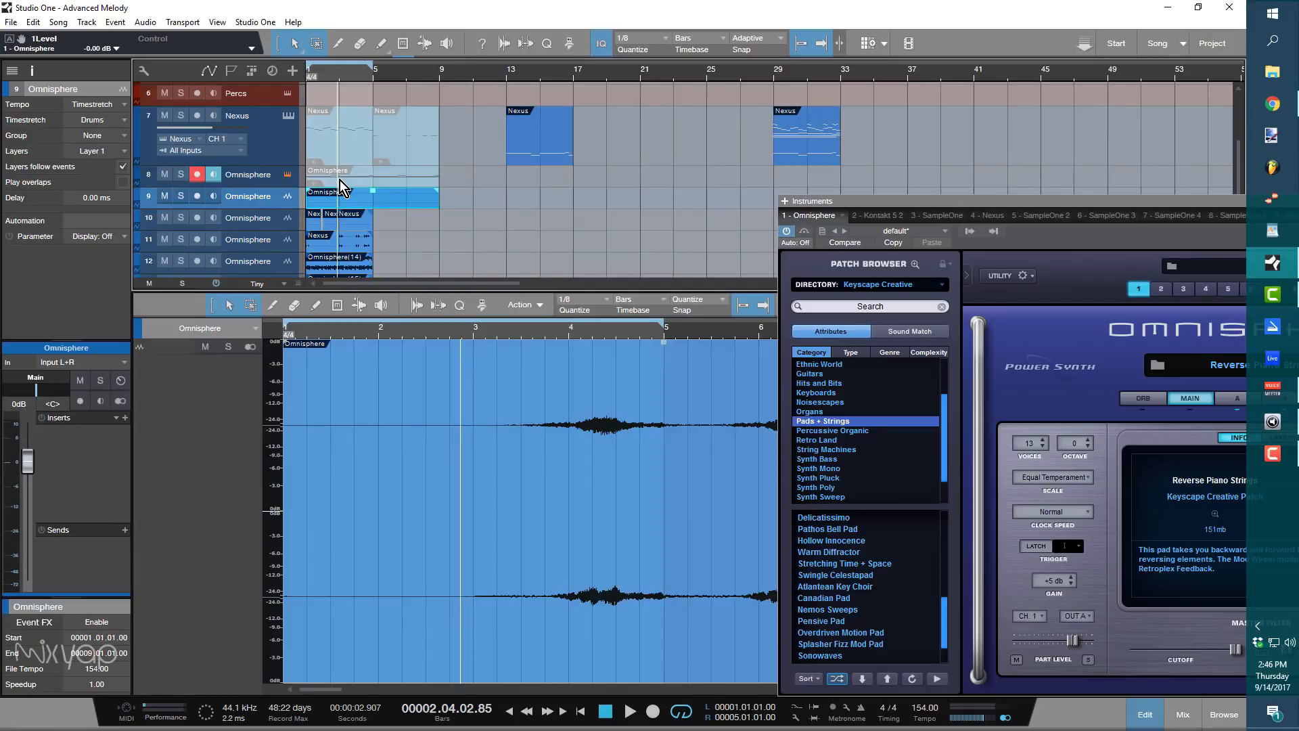
key("Escape")
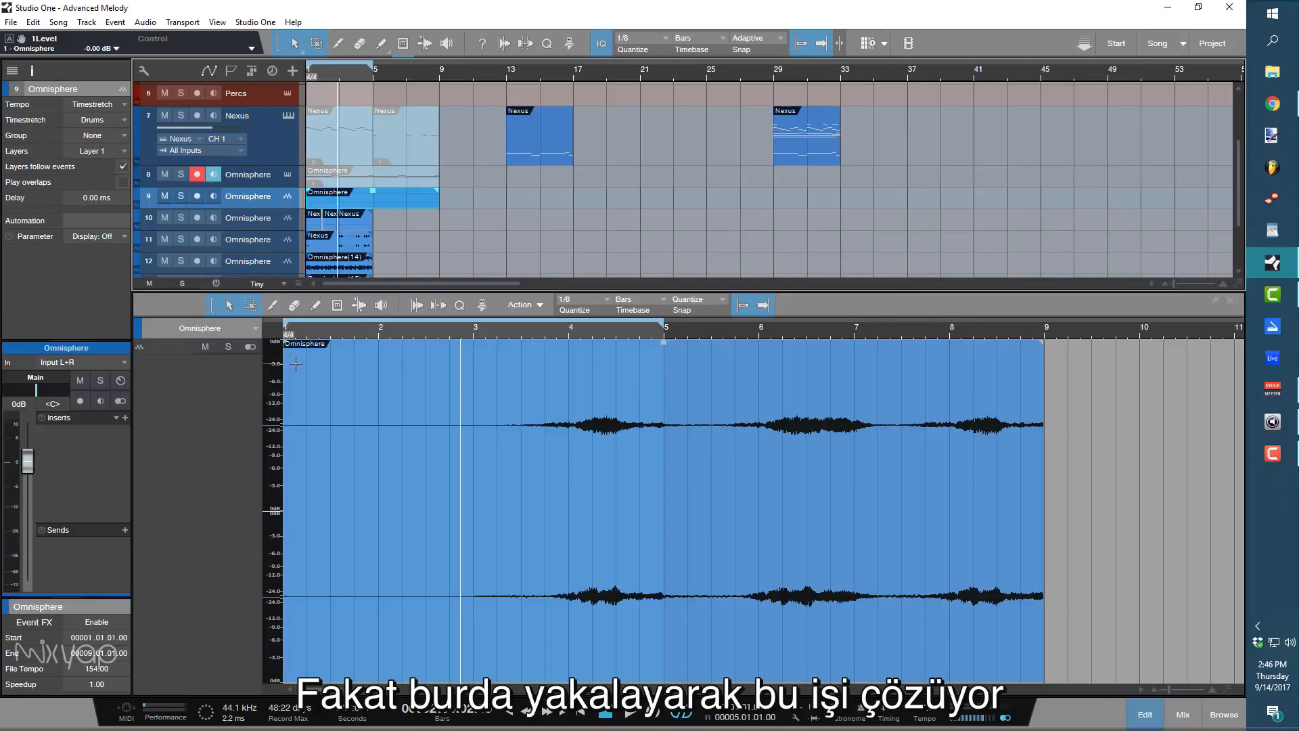
left_click_drag(286, 437, 667, 436)
left_click_drag(771, 506, 397, 509)
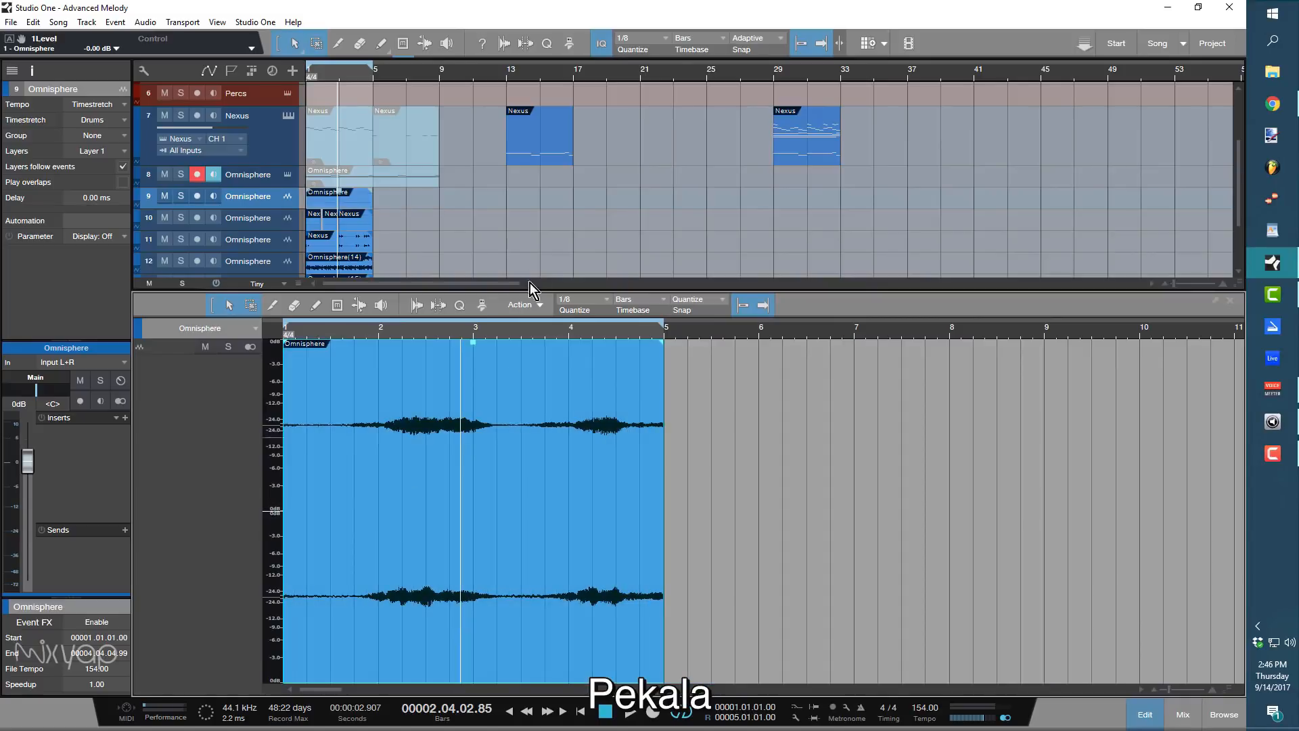
Delete the leftover sliced Nexus audio clips from track 10 and play the loop from bar 1.
left_click(356, 221)
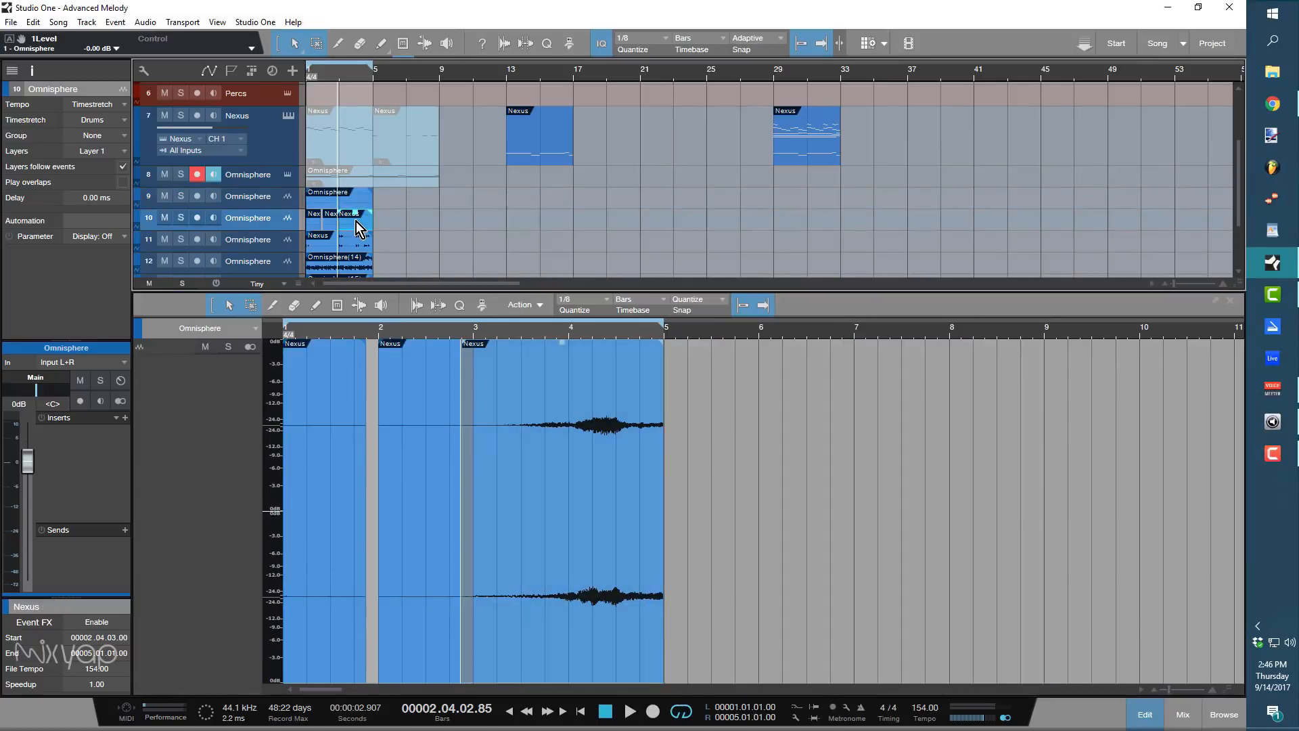
key("Delete")
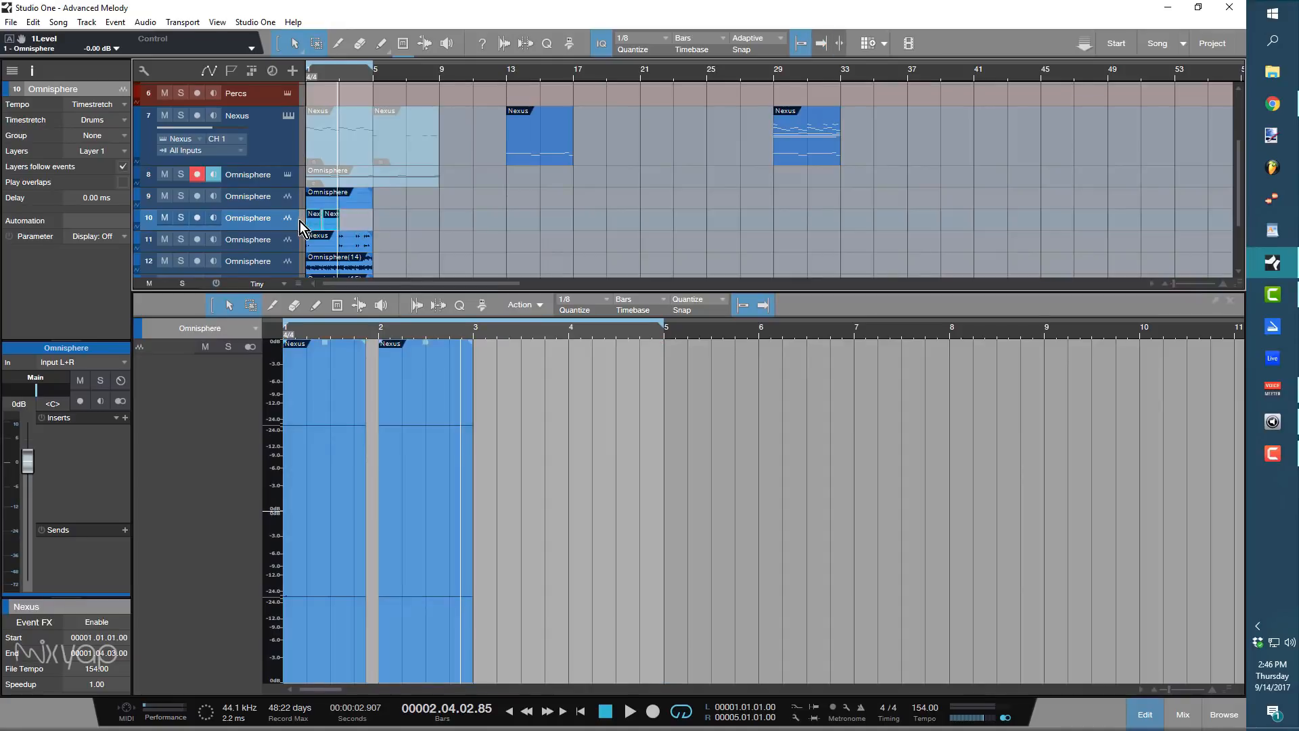
key("Delete")
key("space")
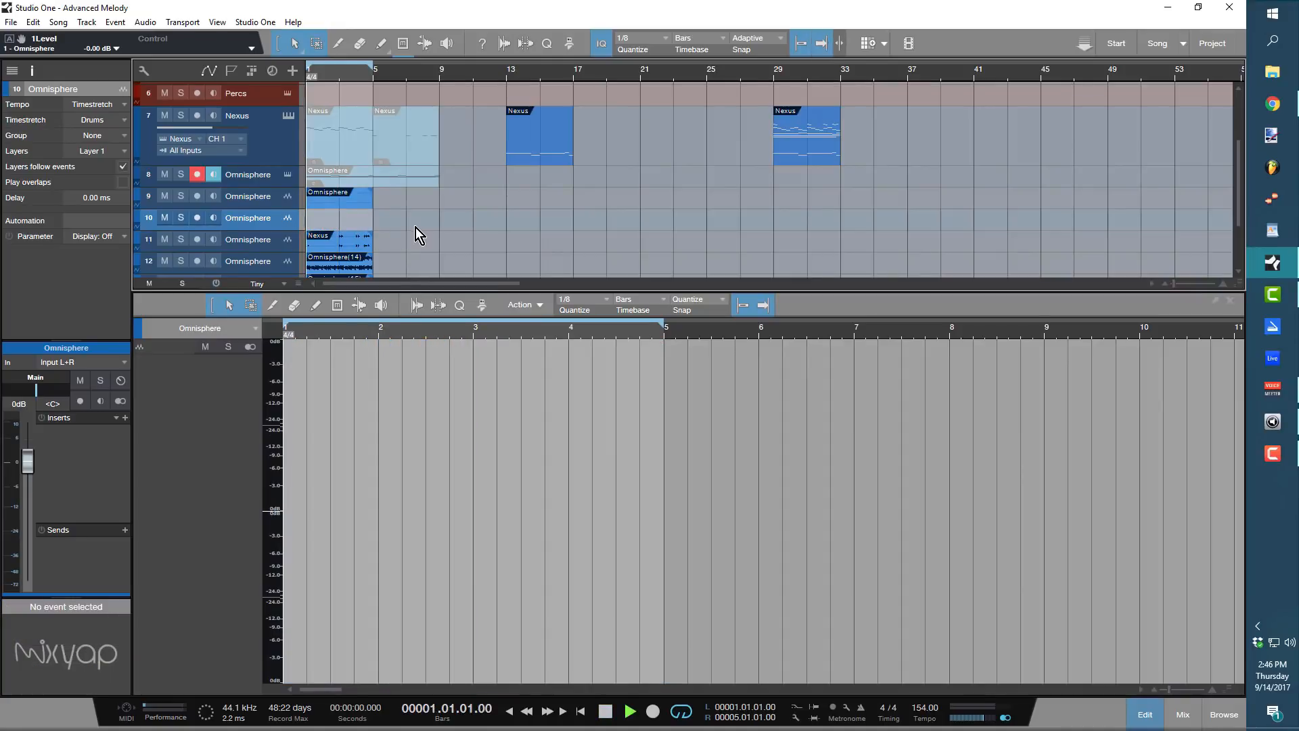
Remove the empty Omnisphere audio track 10 from the arrangement.
left_click(341, 201)
left_click(262, 222)
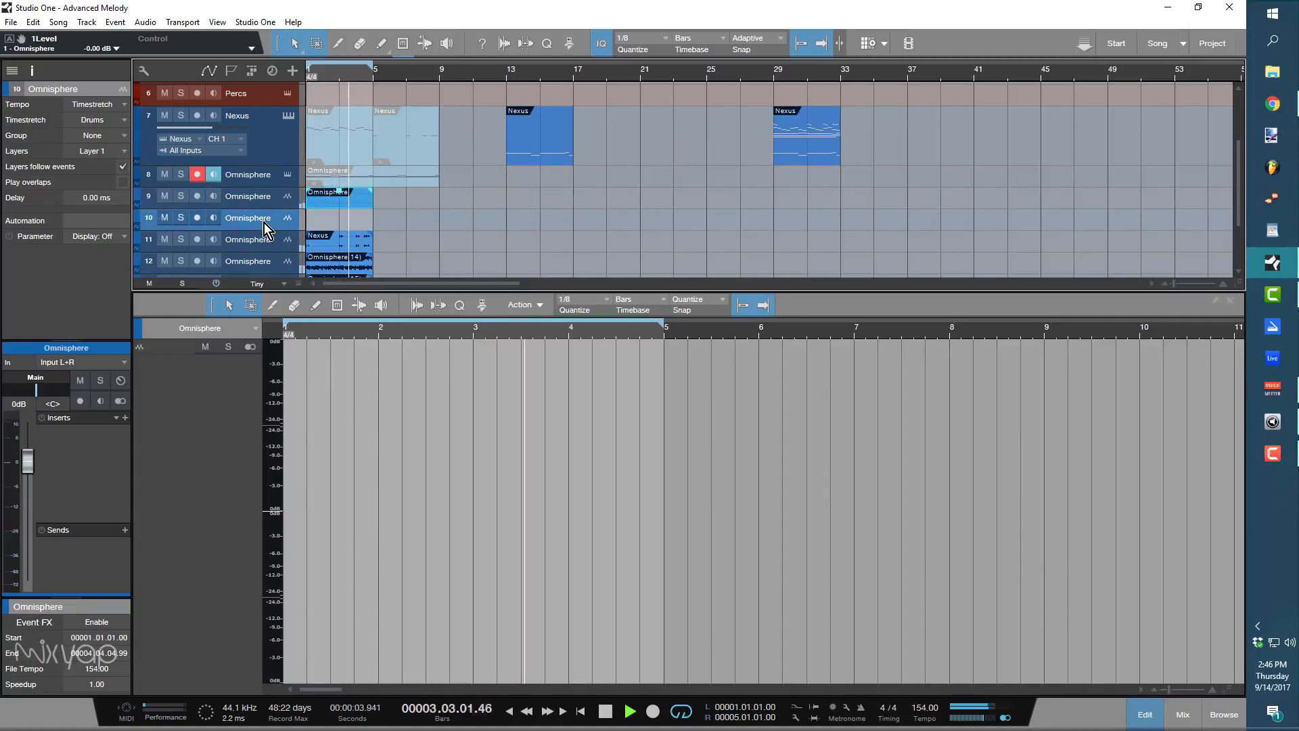
key("Delete")
key("ctrl+z")
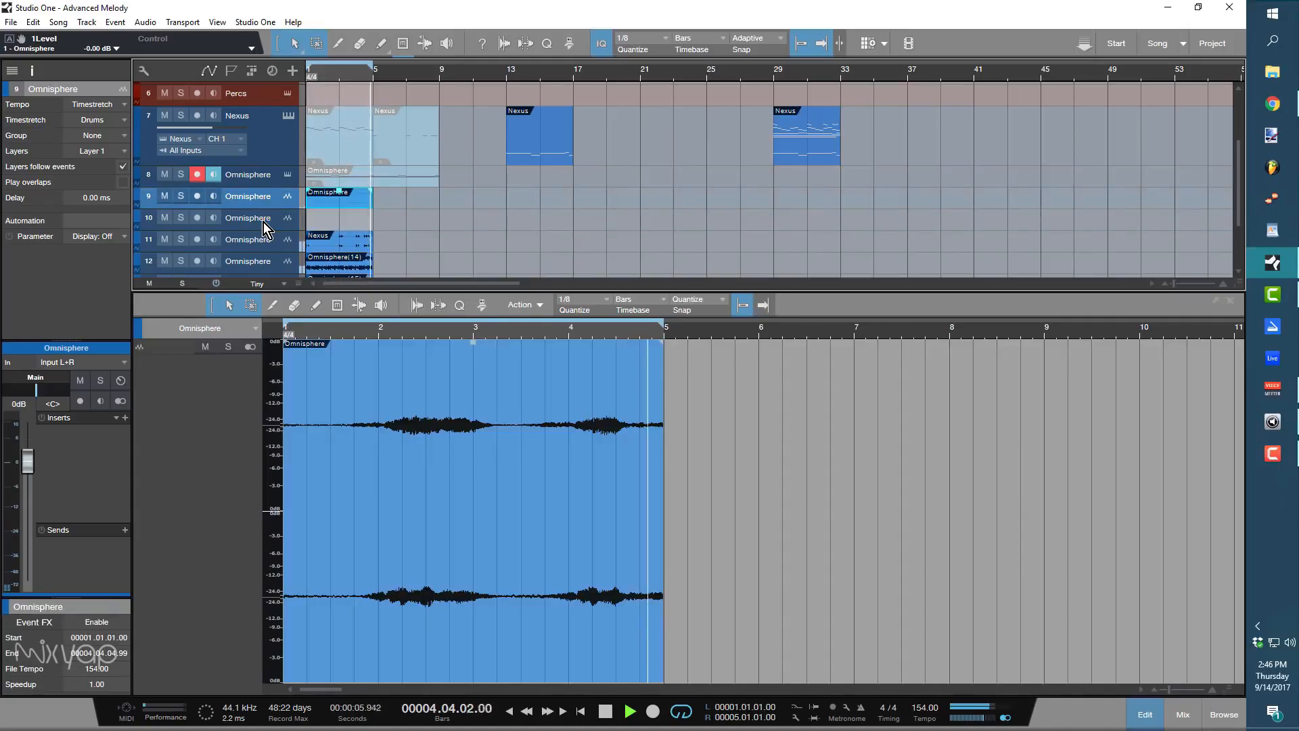
right_click(264, 222)
left_click(364, 283)
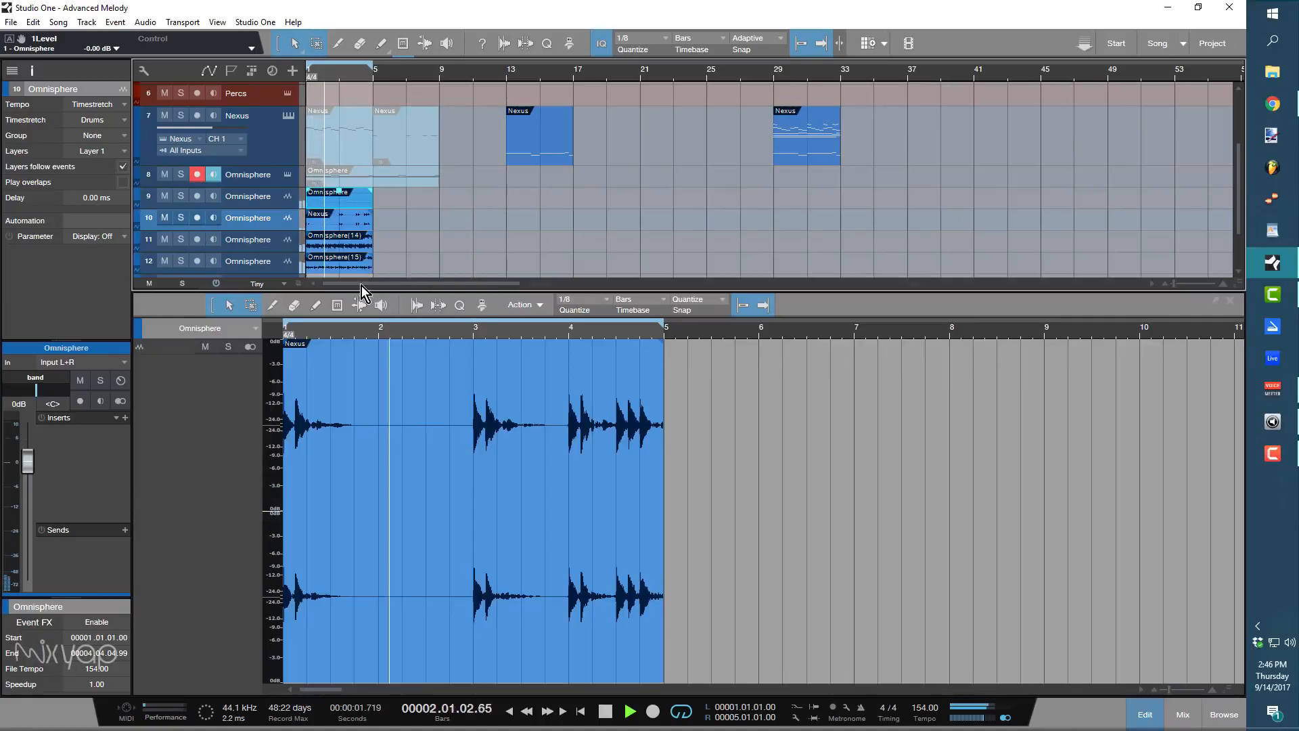
Stop playback and move the two muted Nexus clips on track 7 to about bar 19.
scroll(413, 237, "down", 1)
scroll(413, 237, "down", 1)
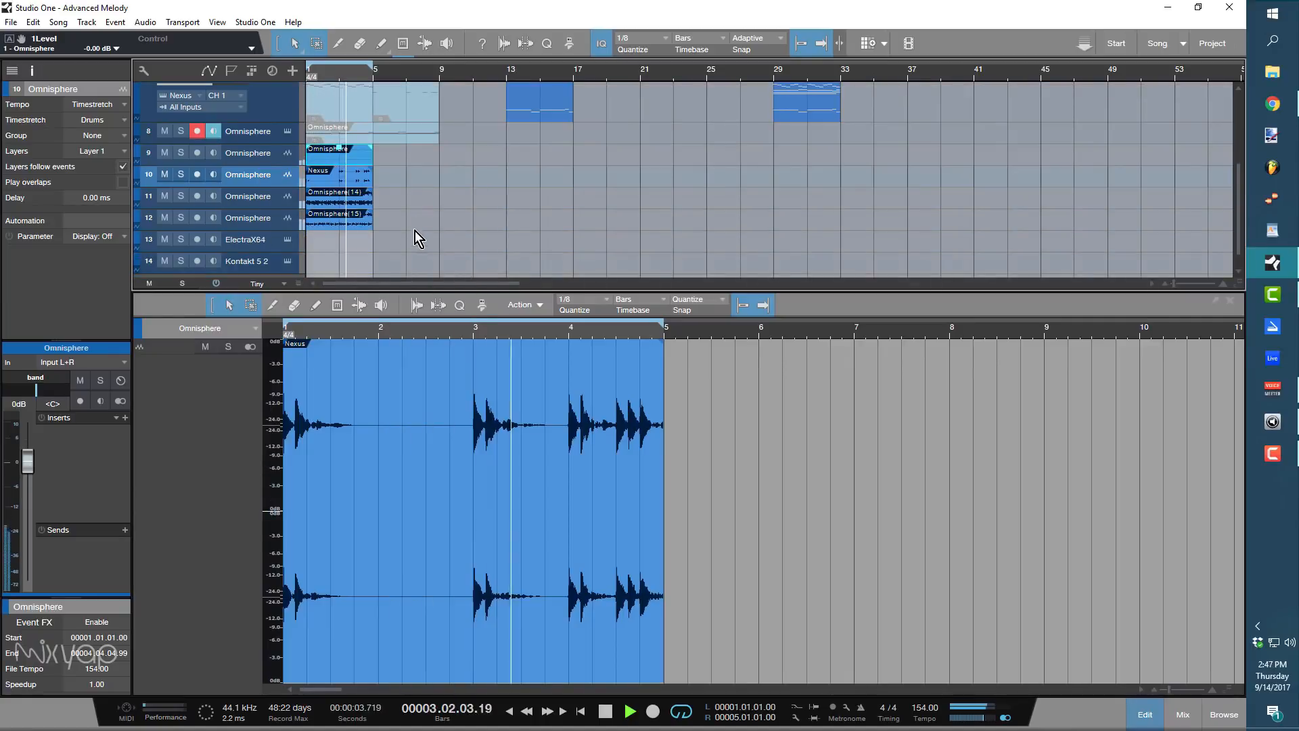
scroll(411, 185, "down", 1)
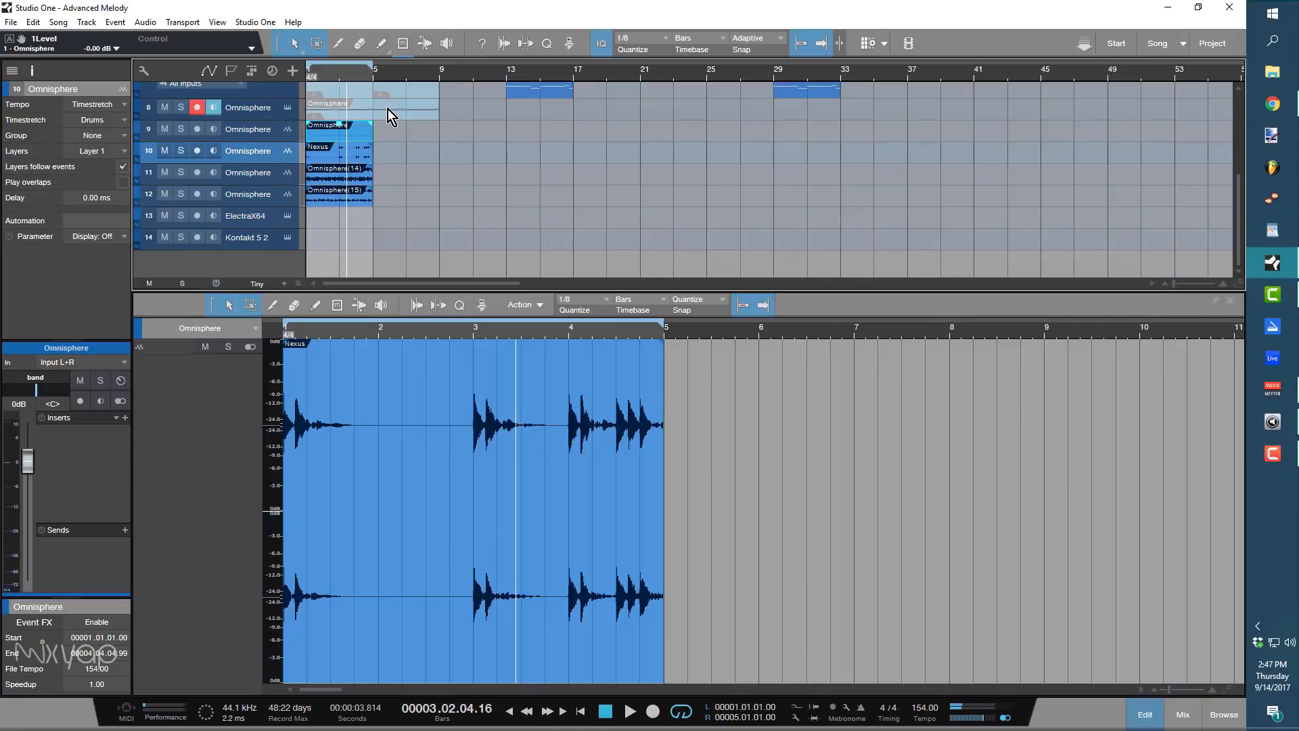
scroll(406, 188, "up", 3)
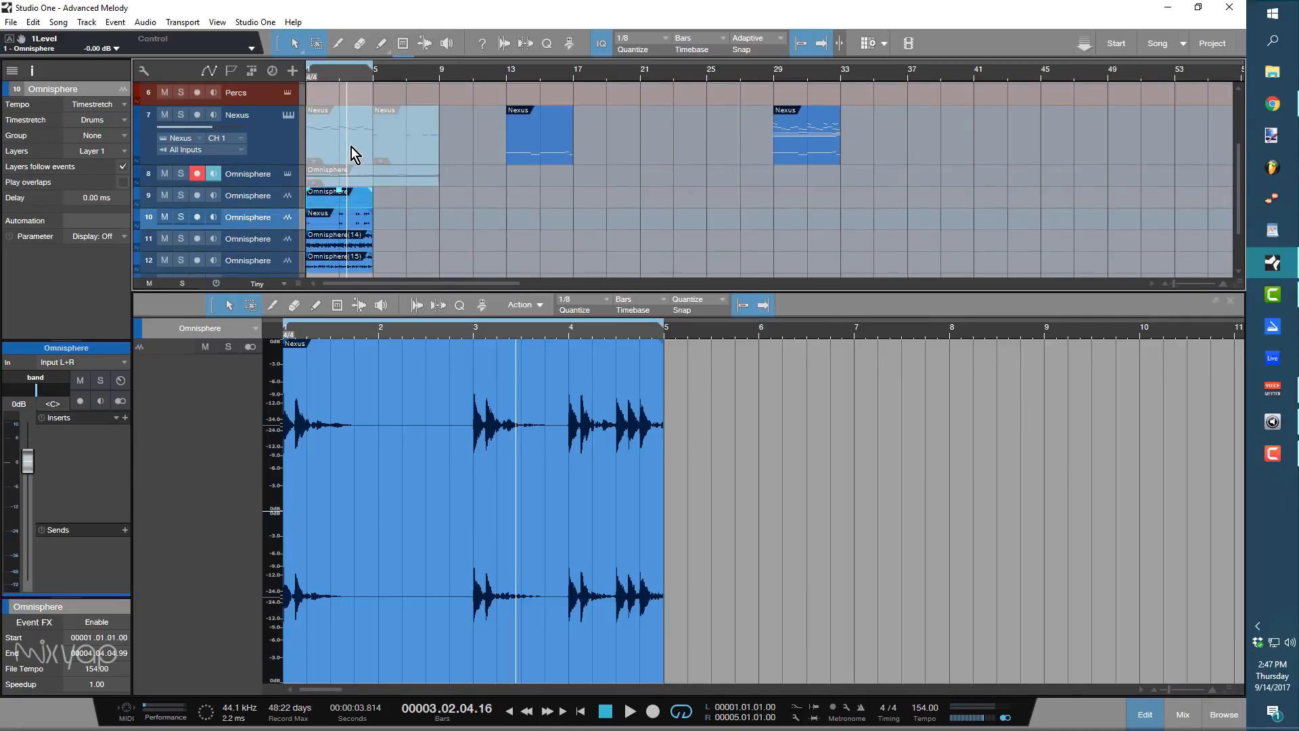
left_click_drag(455, 144, 622, 133)
Move the merged Omnisphere chord clip from track 8 to track 7 at bar 1 and open the track's Nexus instrument.
left_click_drag(352, 173, 338, 132)
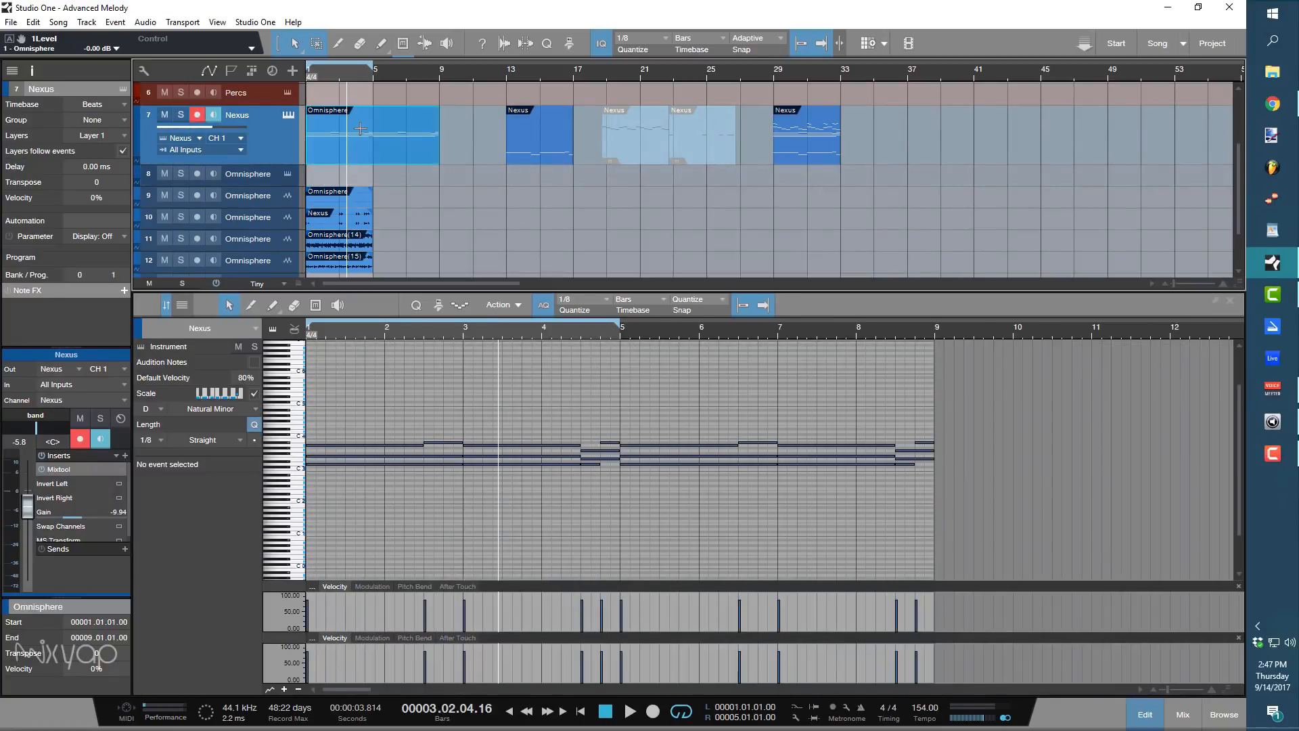
left_click(288, 115)
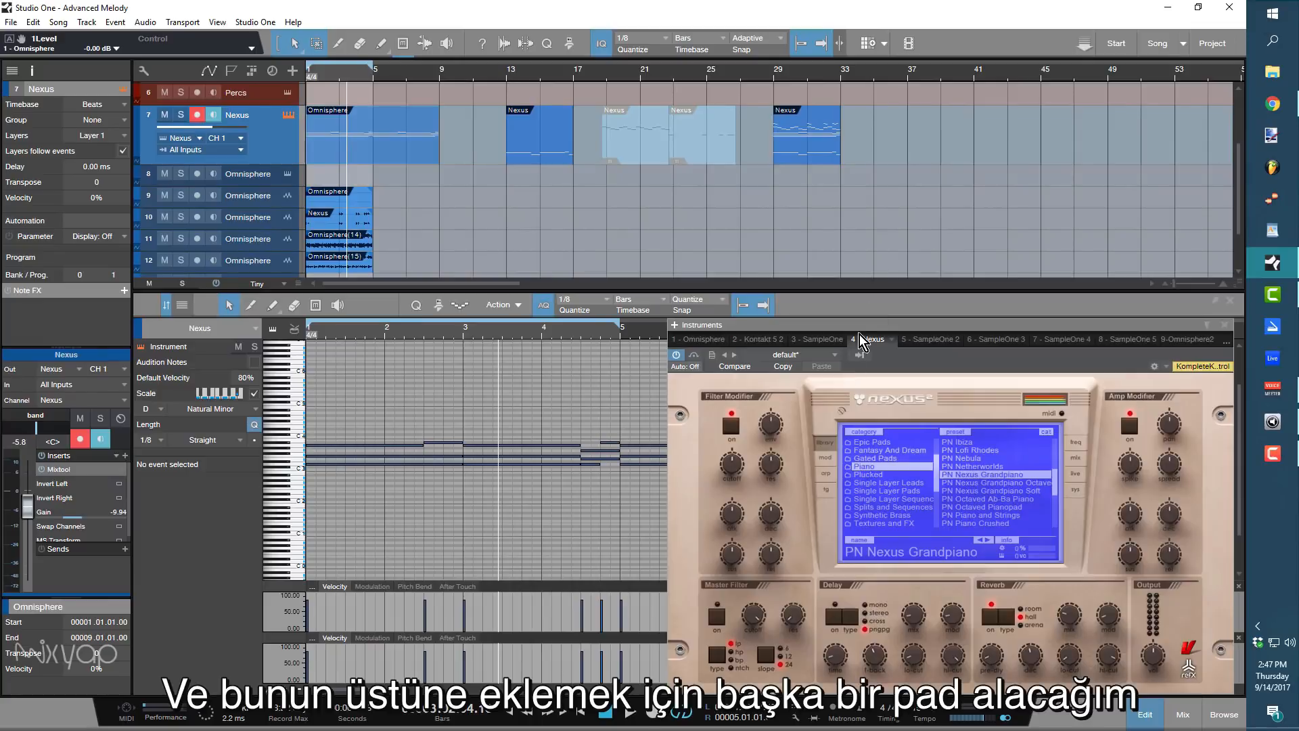
Load the PD Hyperion preset from the XP Stratosphere category in Nexus.
left_click_drag(844, 322, 707, 204)
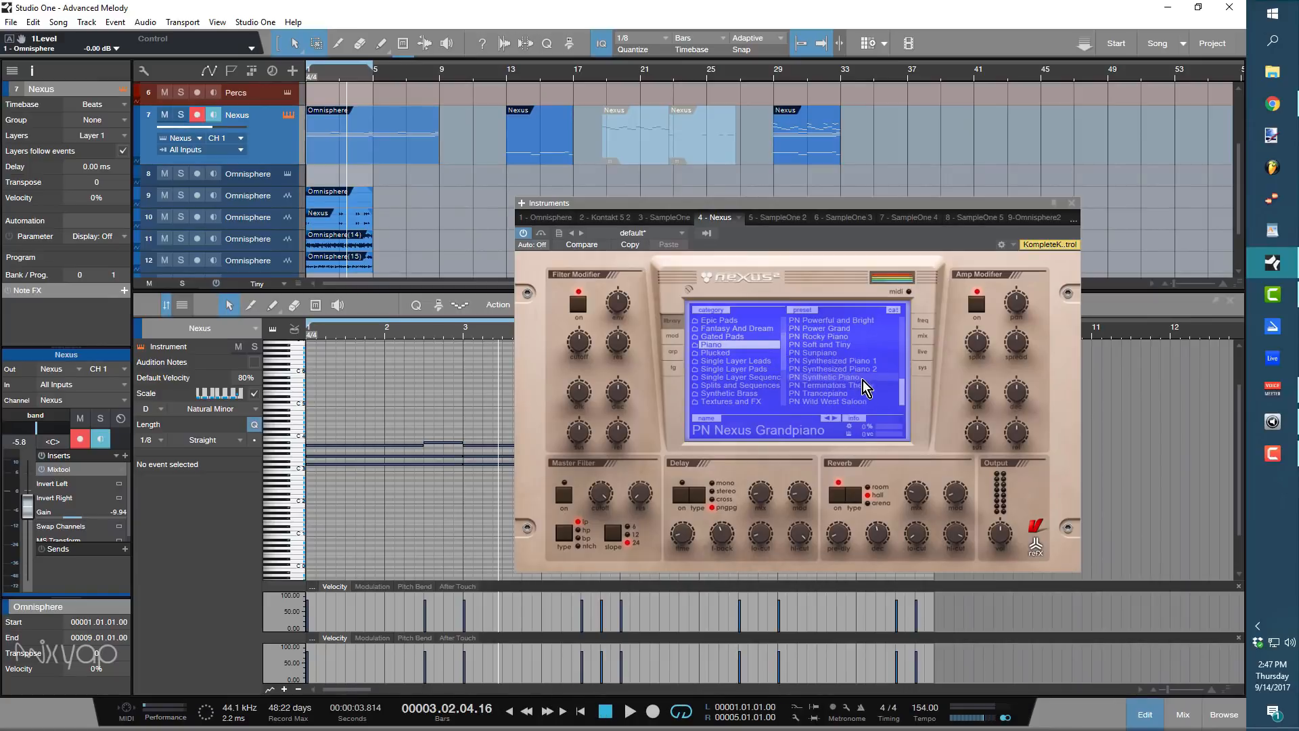
scroll(873, 389, "down", 4)
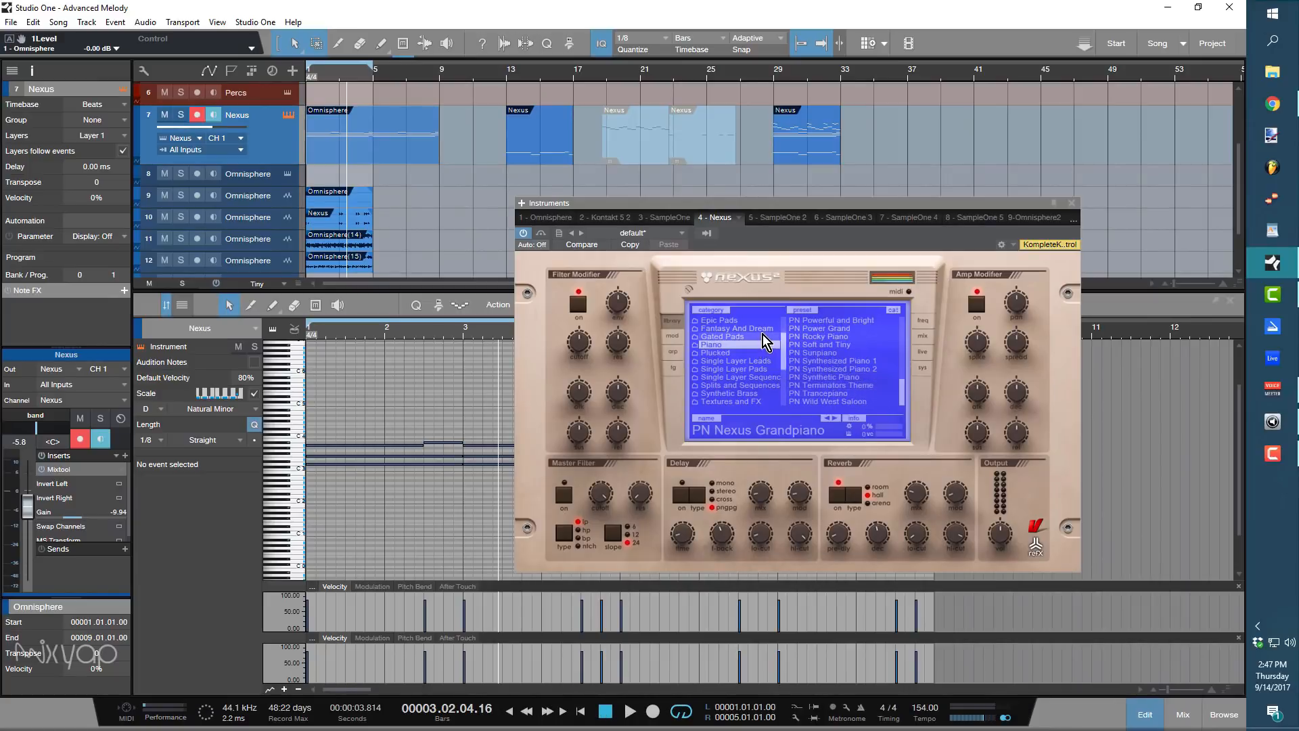
scroll(775, 389, "down", 5)
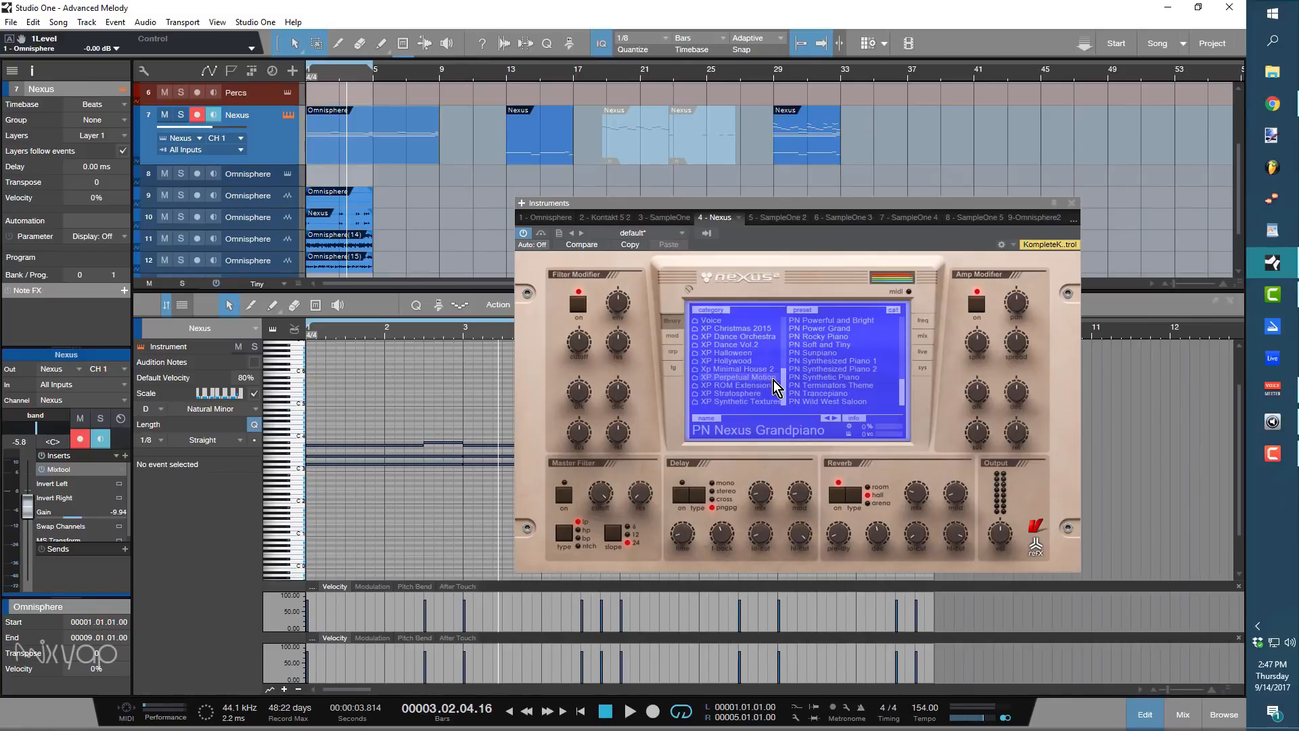
left_click(770, 393)
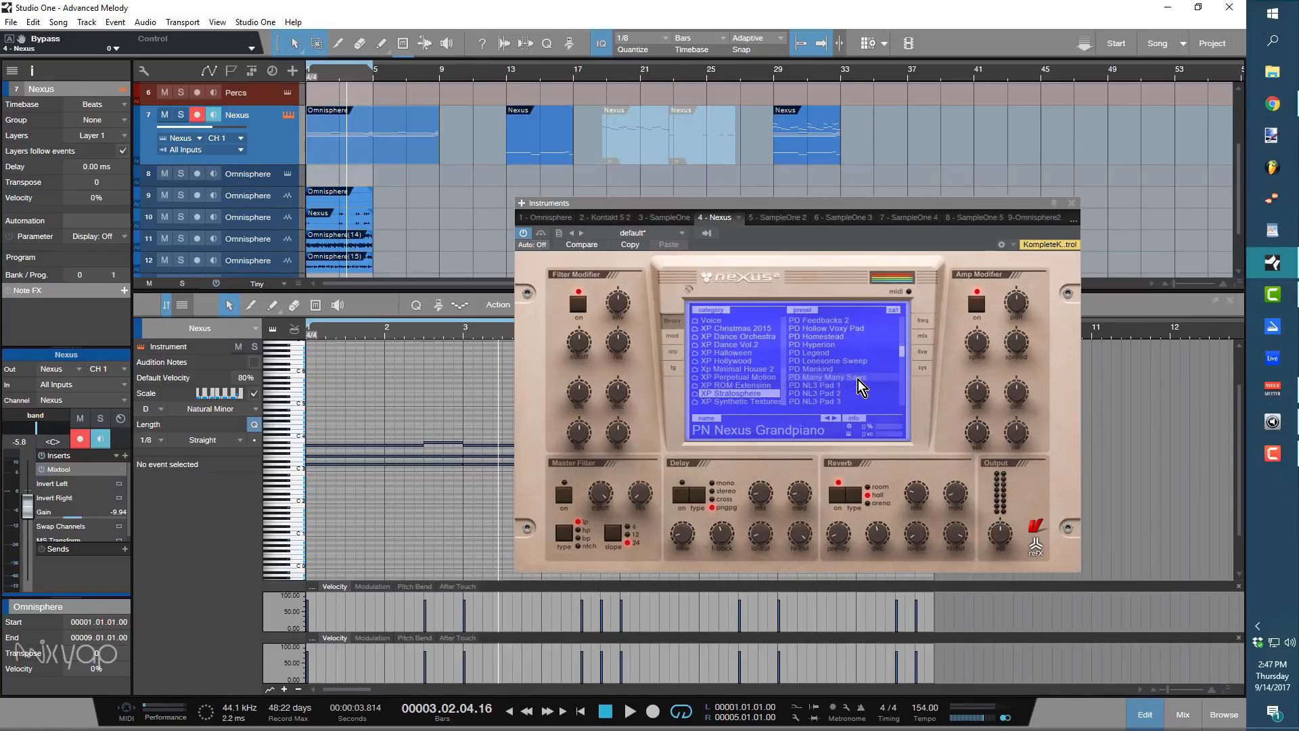
scroll(846, 365, "down", 3)
left_click(839, 346)
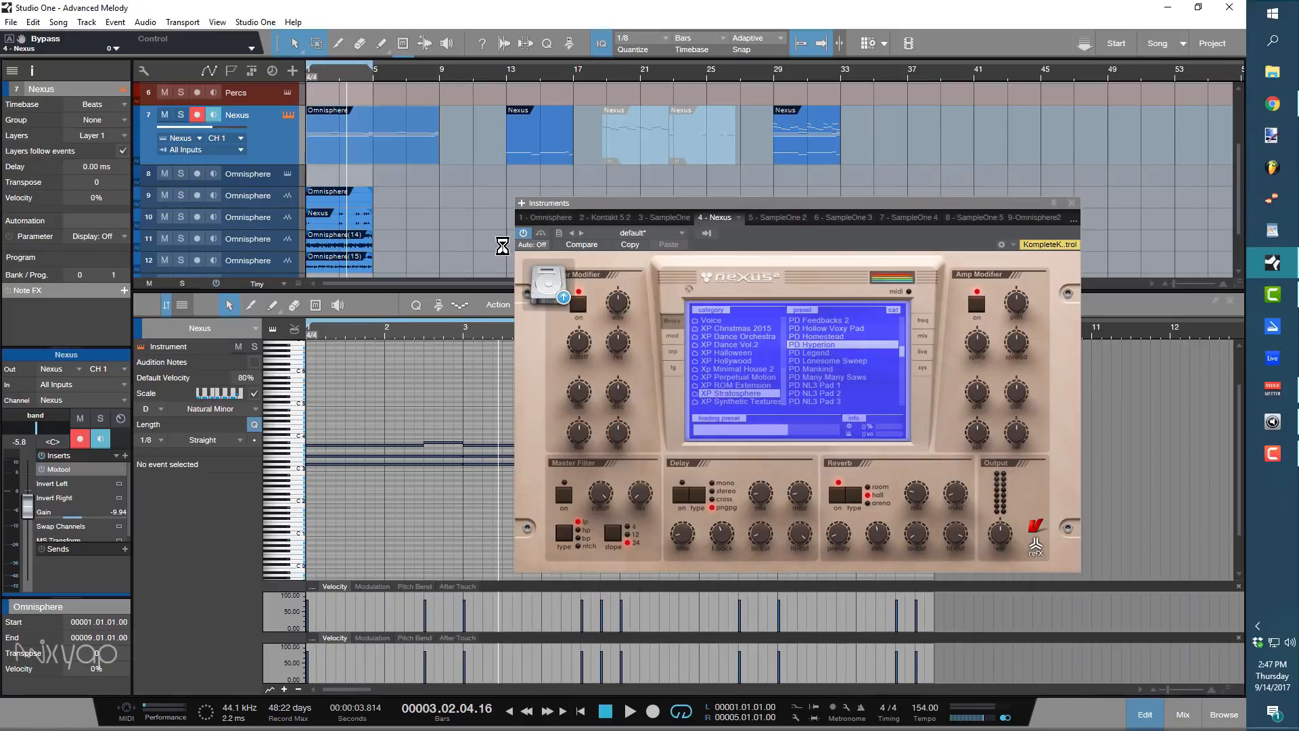
Play the loop with the new pad and set the Nexus track's Mixtool gain to -9.60 dB.
key("space")
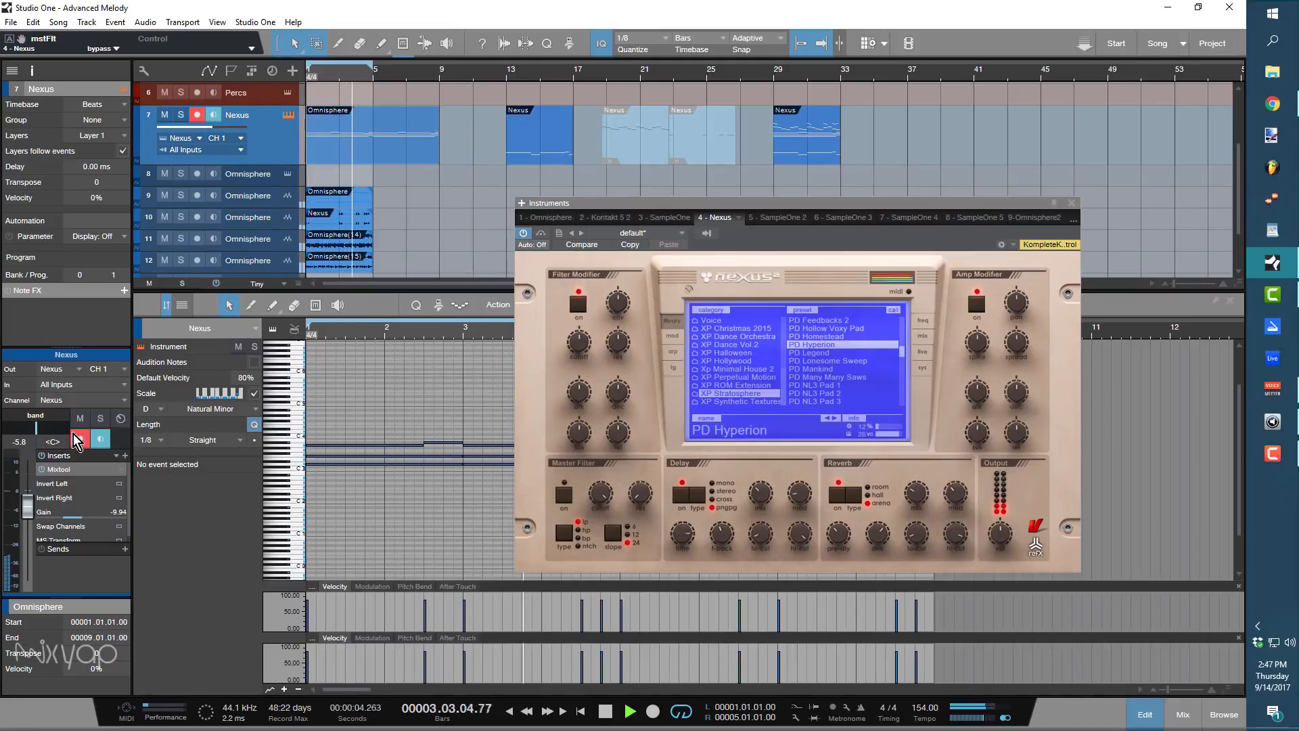
left_click(100, 421)
left_click(100, 421)
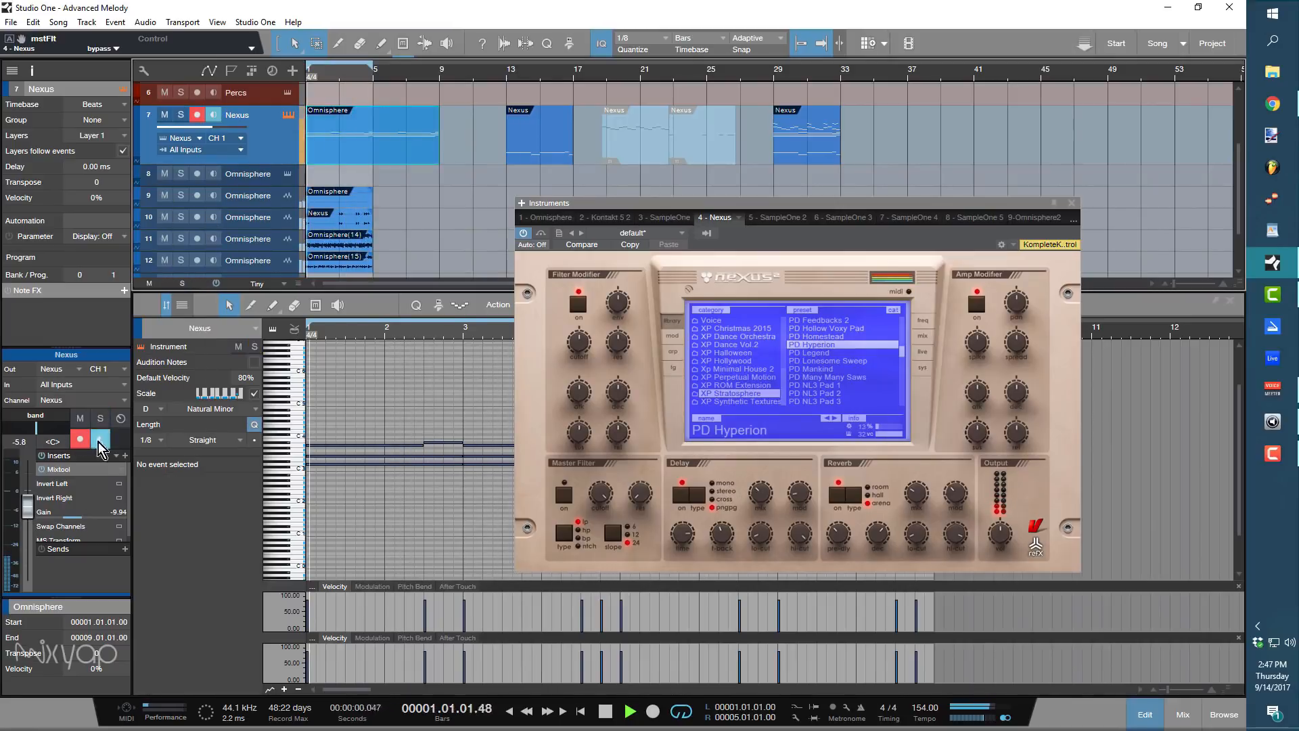
left_click_drag(68, 516, 69, 516)
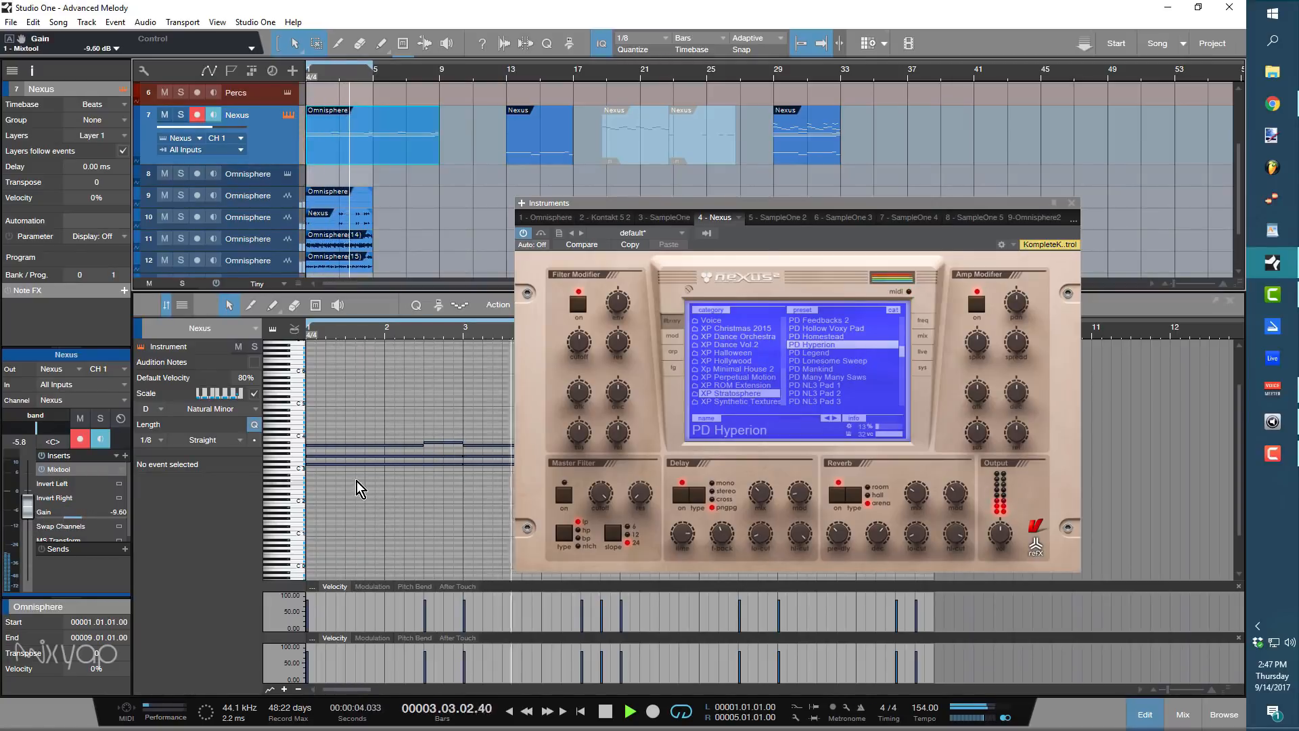
Raise the chord notes in bars 1 to 4 of the track 7 clip by one octave and audition the loop.
left_click_drag(659, 203, 1076, 188)
left_click_drag(612, 491, 306, 407)
key("shift+Up")
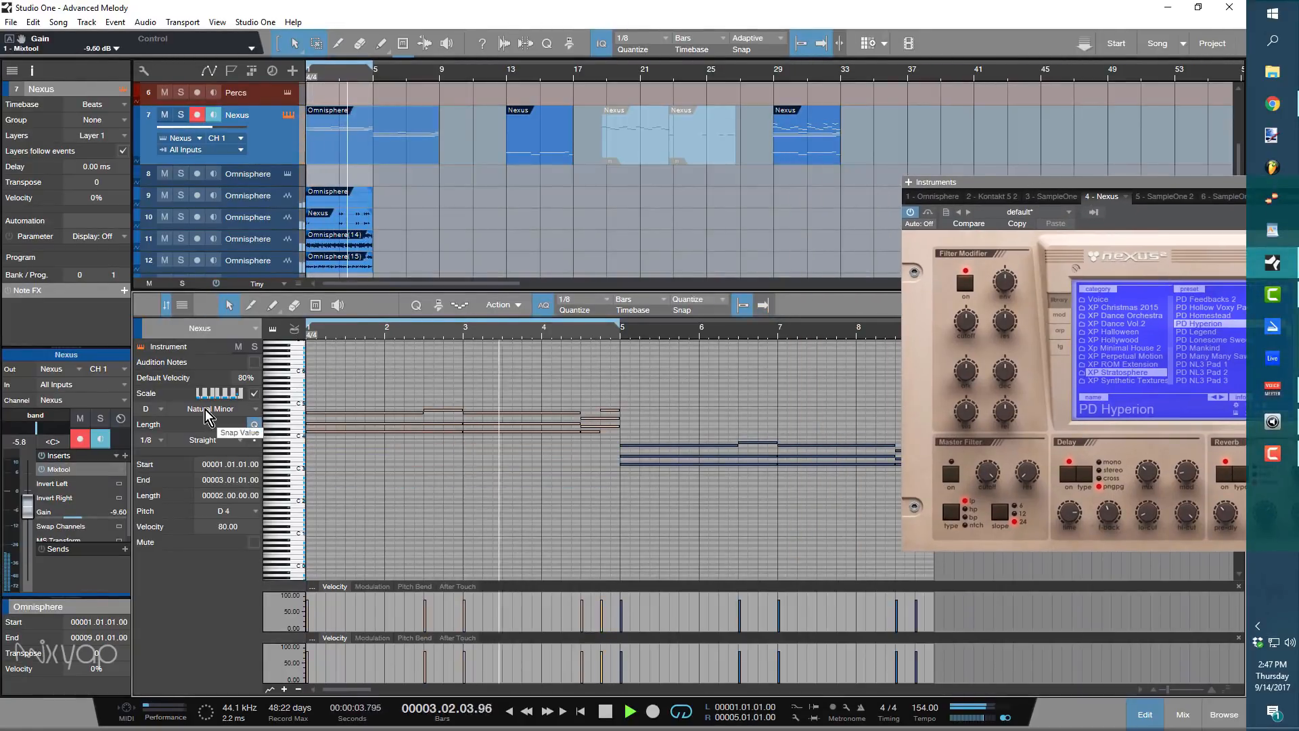
key("space")
key("space")
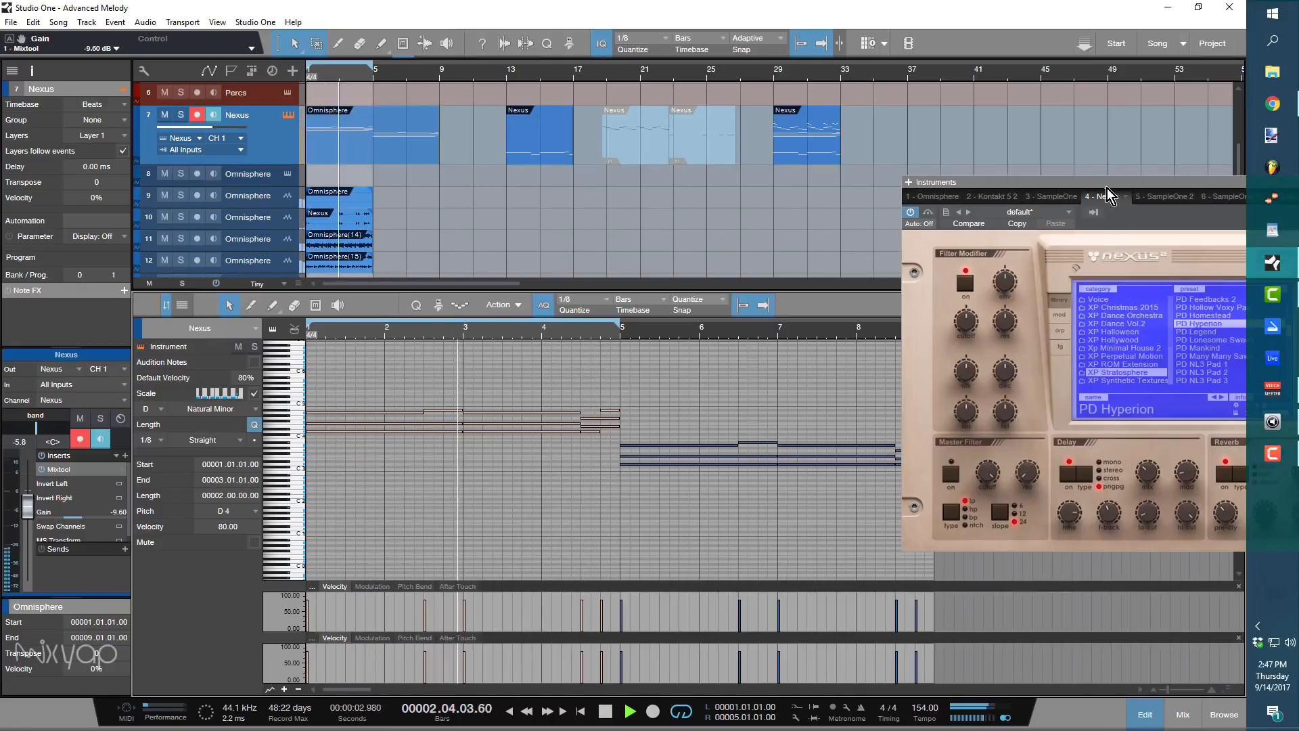
left_click_drag(1115, 230, 935, 226)
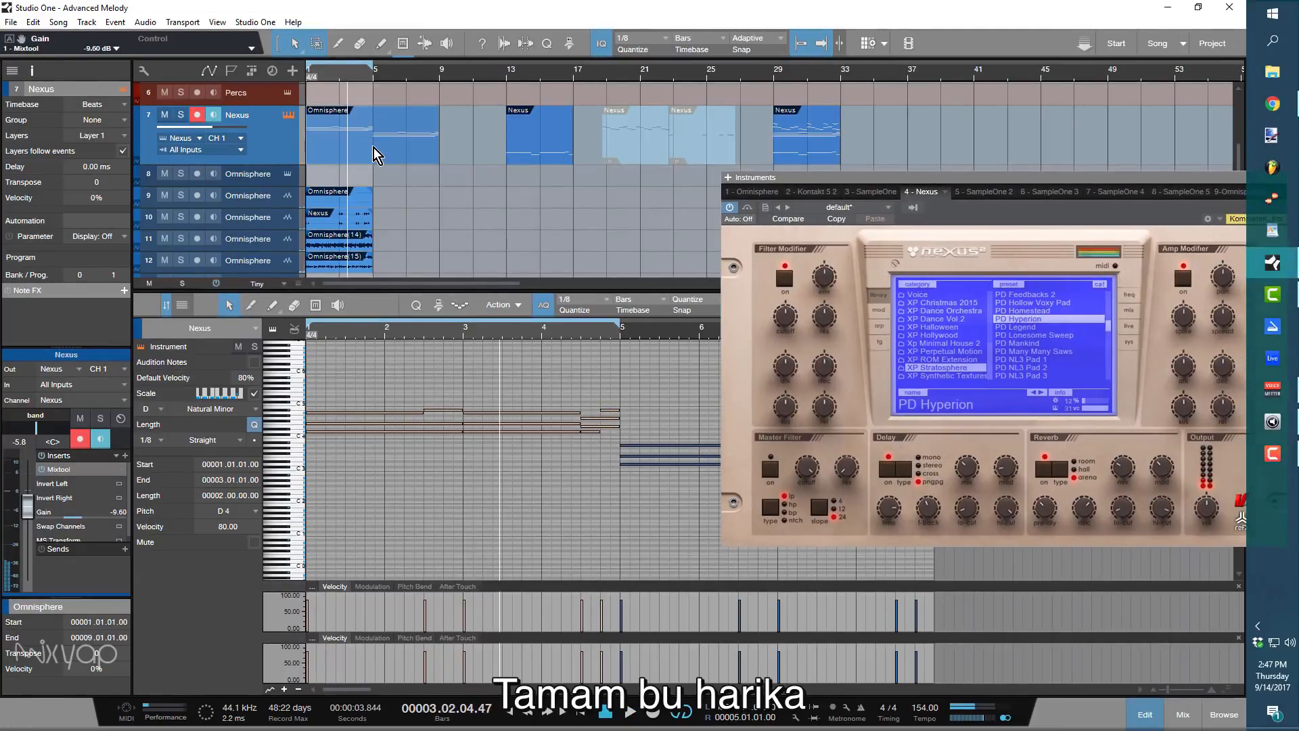
Trim the Omnisphere chord clip on track 7 to end at bar 5 and bounce it to an audio track placed below the Omnisphere instrument track.
left_click_drag(428, 144, 373, 149)
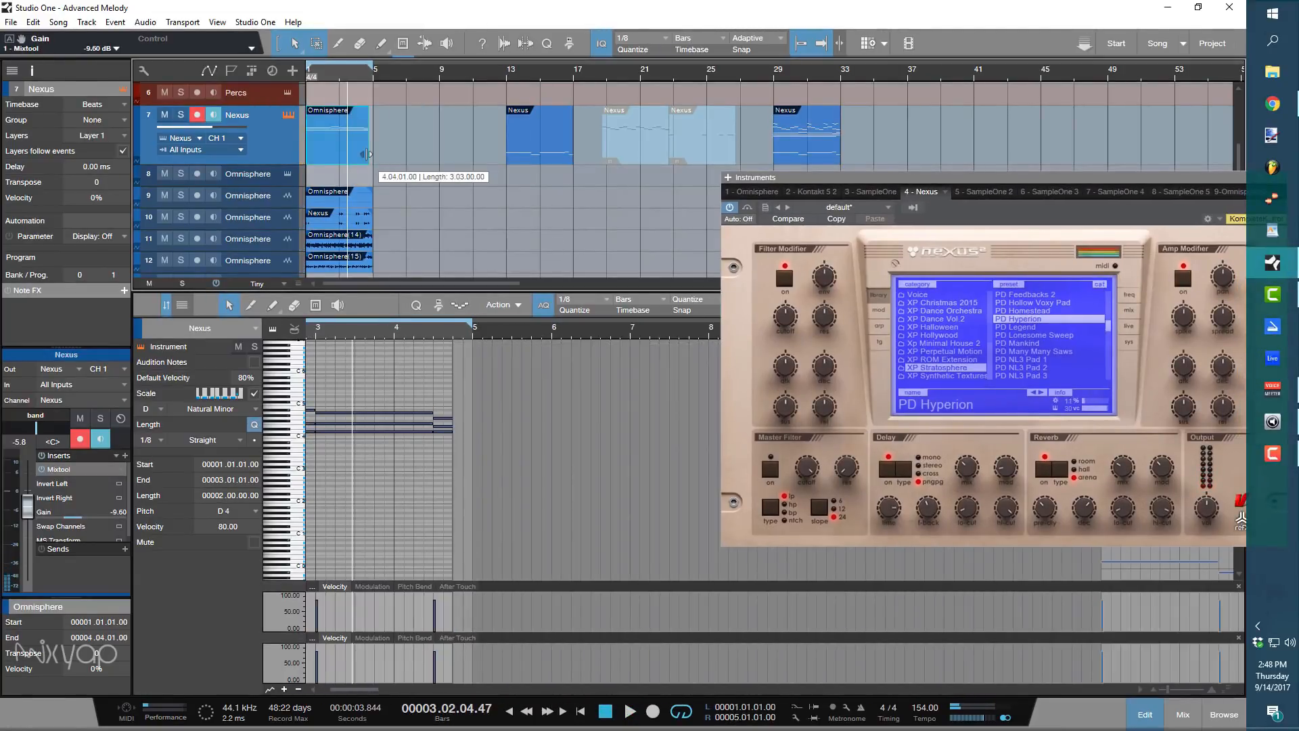
double_click(338, 153)
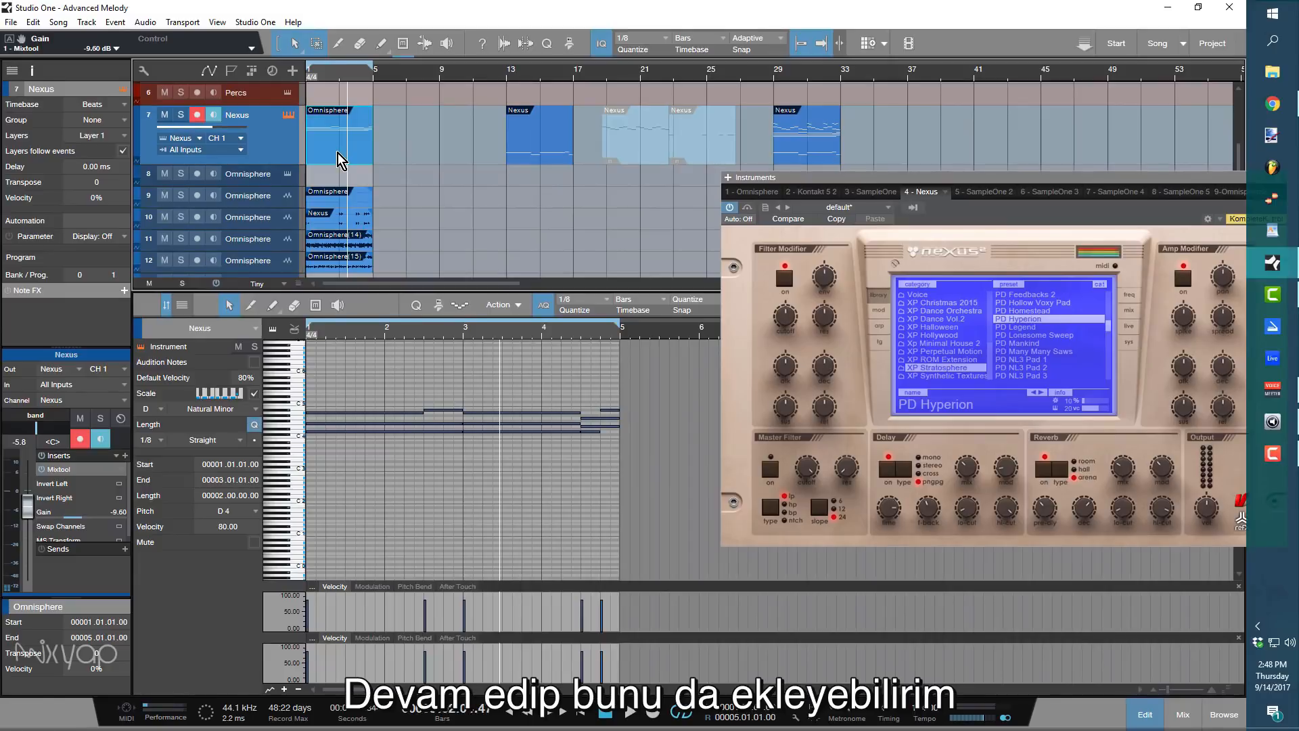
key("ctrl+b")
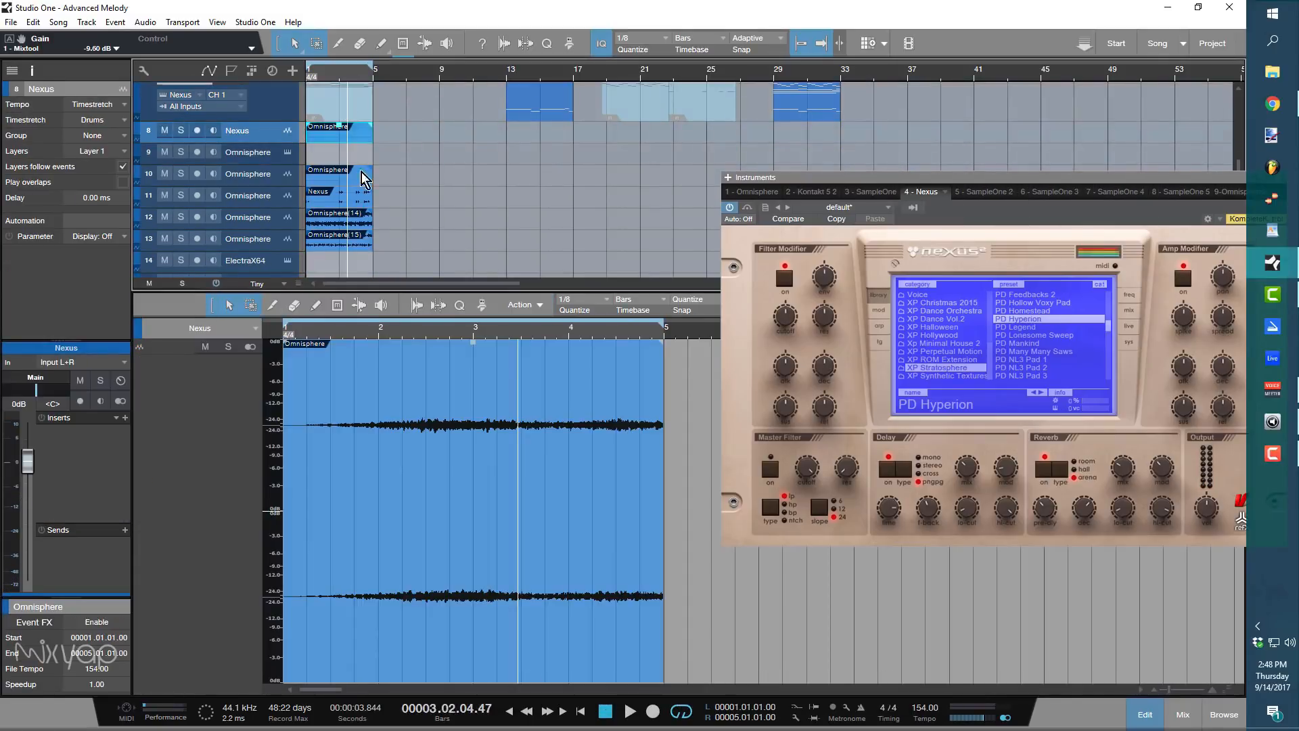
left_click_drag(273, 139, 278, 164)
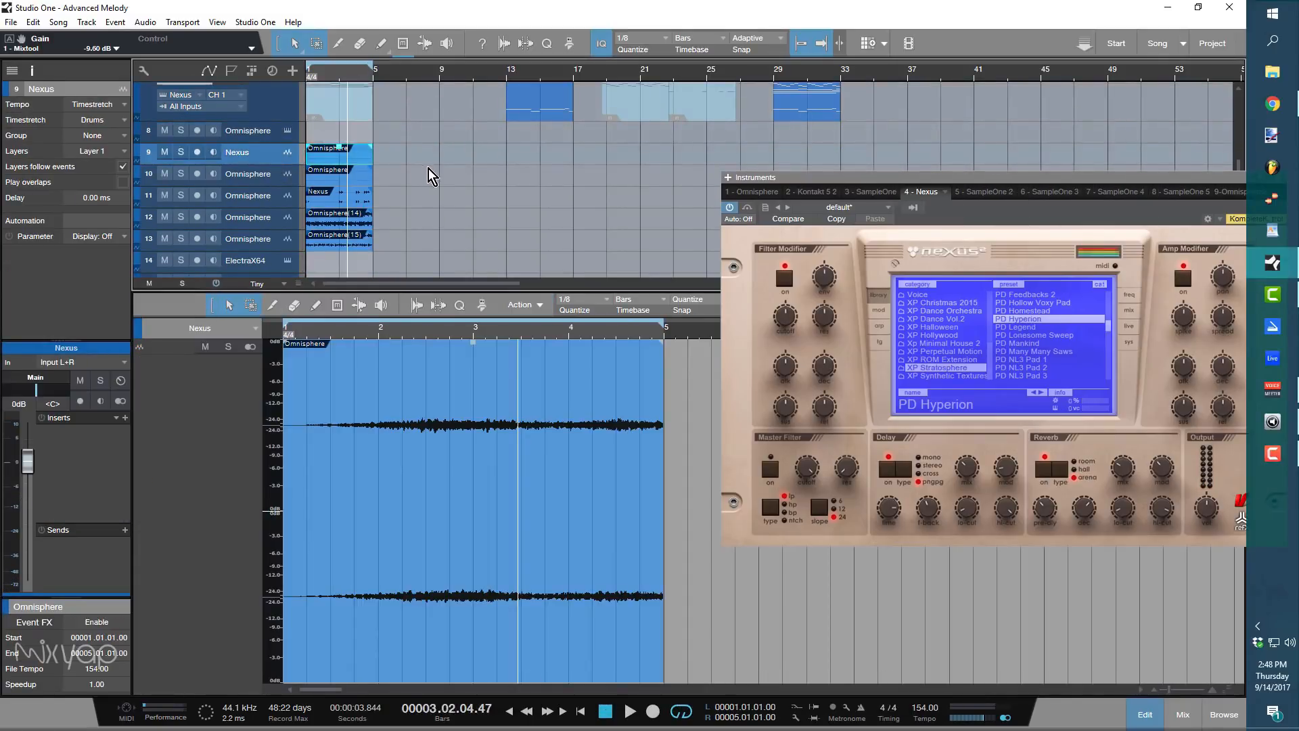
Rename audio track 9 as pad 1 and audio track 10 as pad 2.
left_click(240, 155)
type("pad 1")
key("Return")
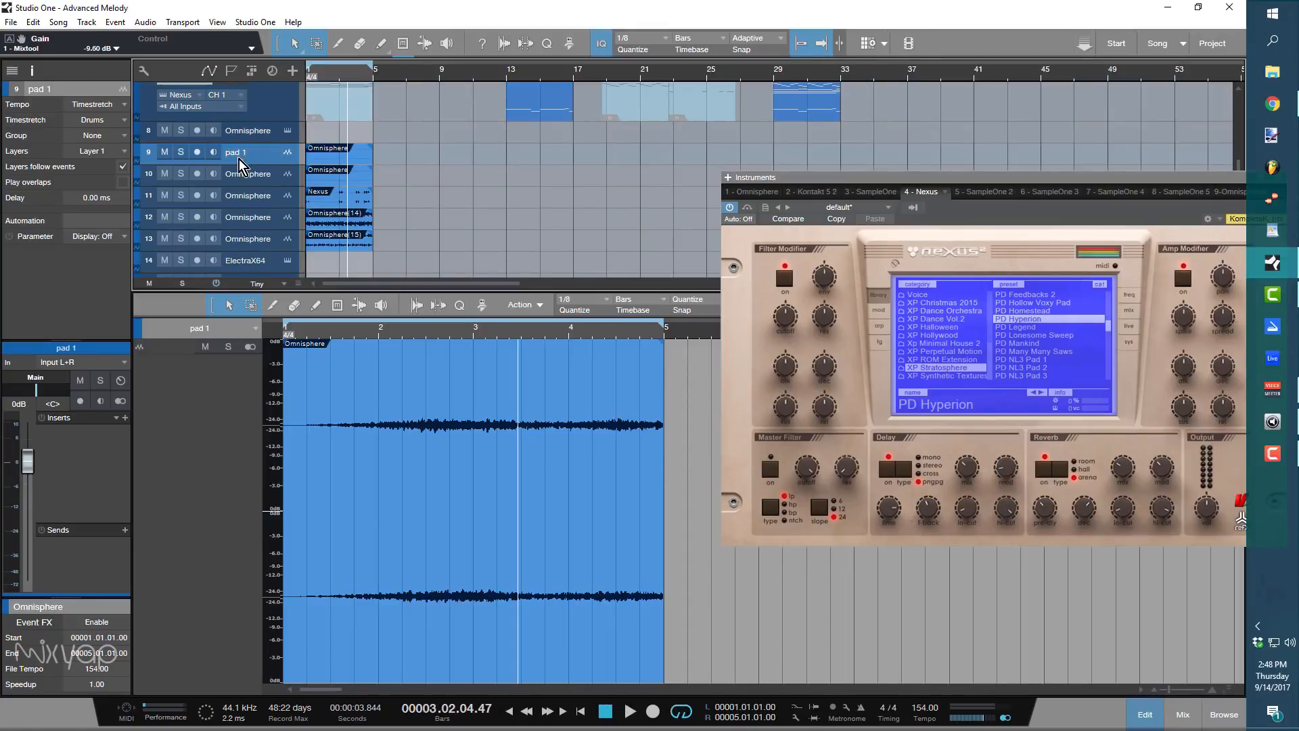
double_click(243, 173)
type("pa")
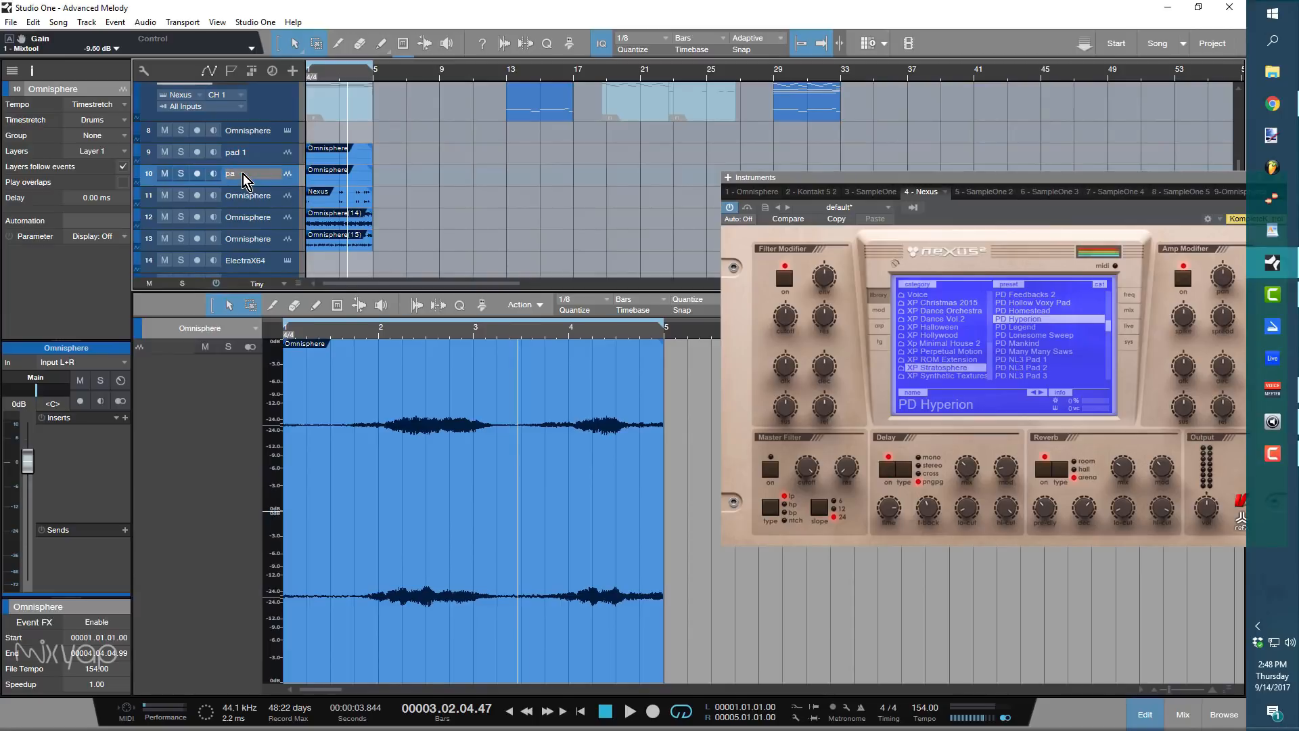
type("d 2")
key("Return")
Rename track 13 as melody, track 12 as rev melody and track 11 as counter.
double_click(247, 239)
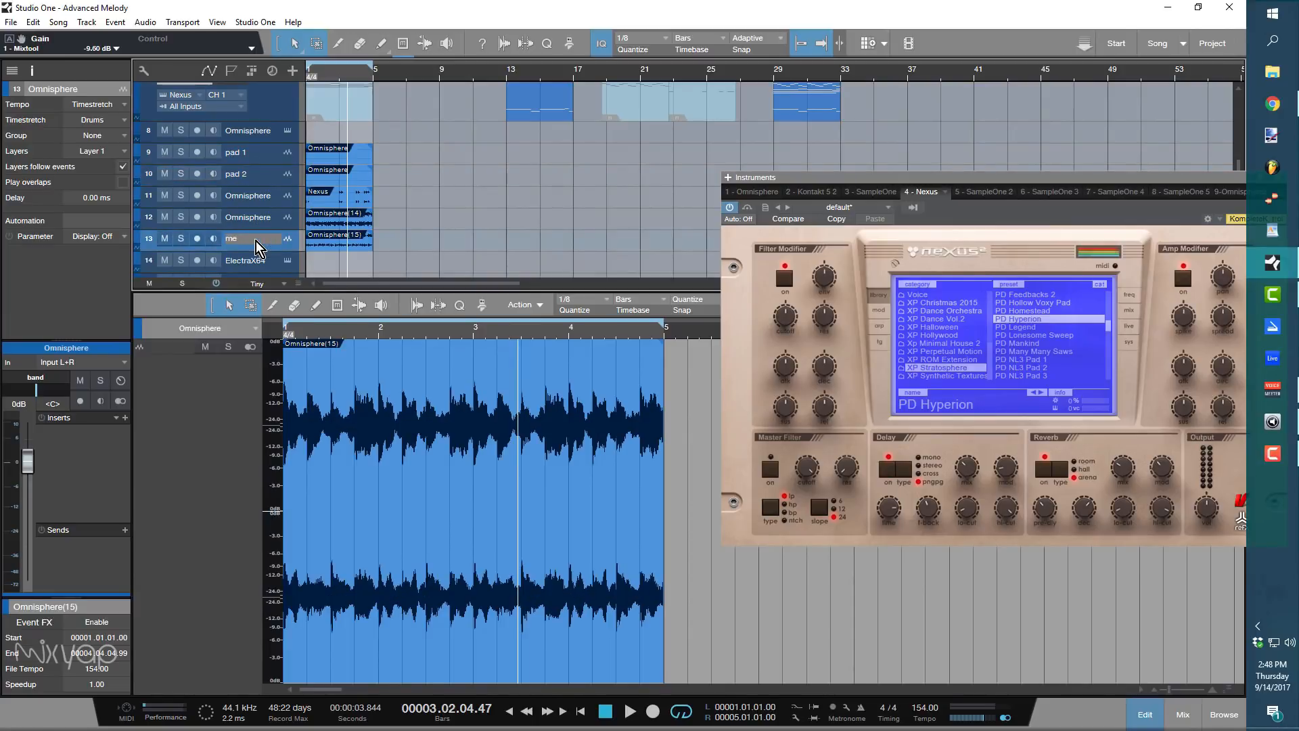
type("melody")
key("Return")
double_click(251, 218)
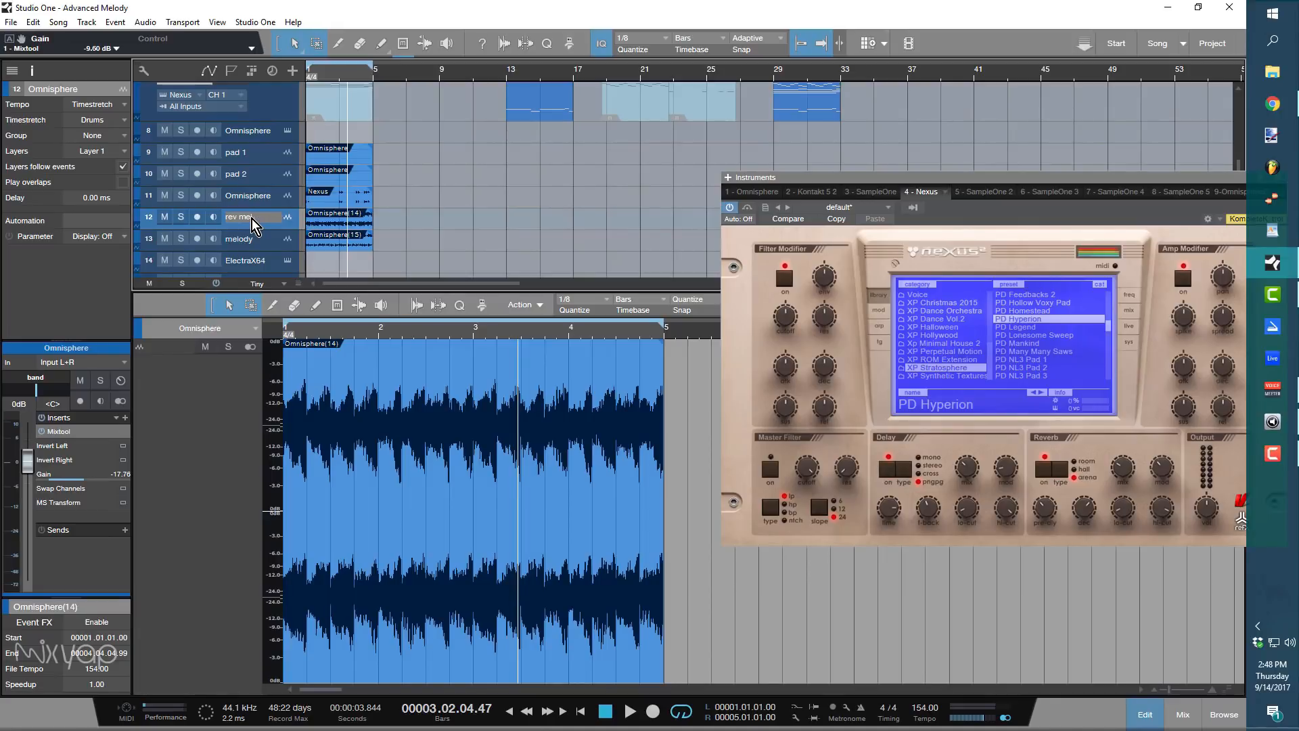
key("shift+Tab")
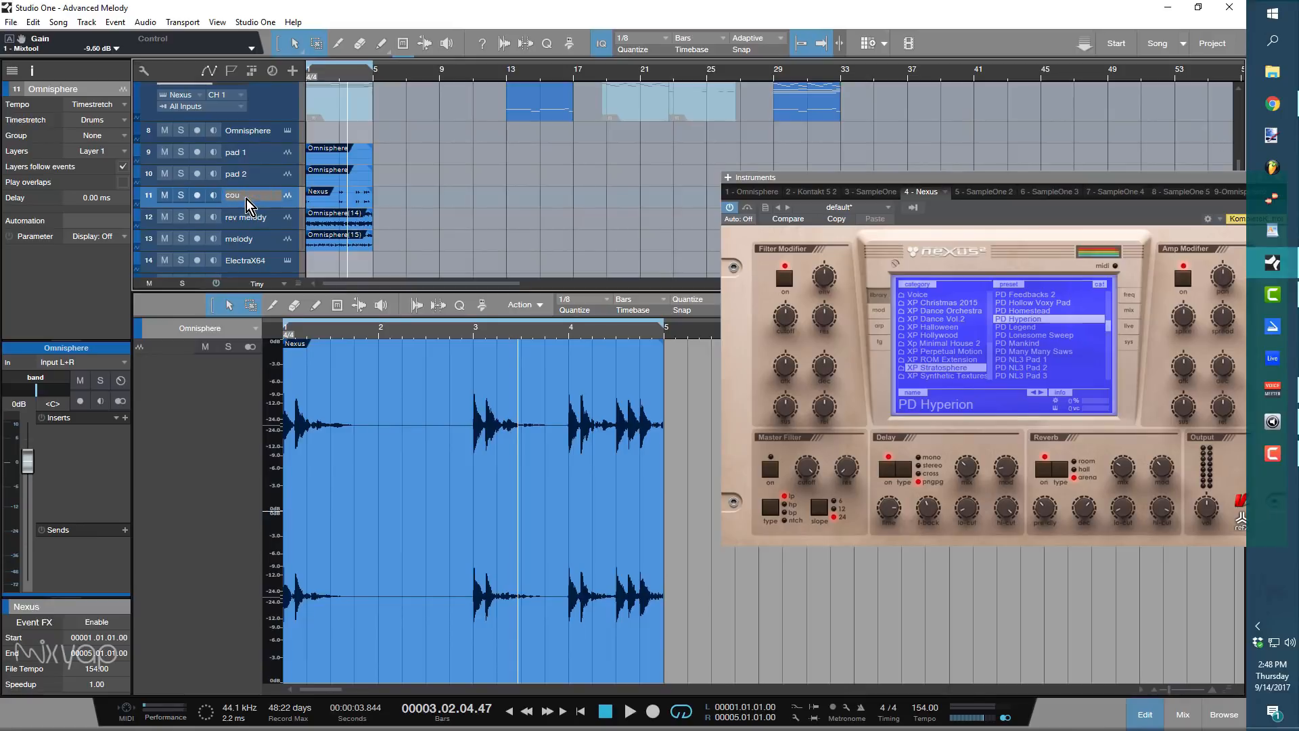
type("counter")
key("Return")
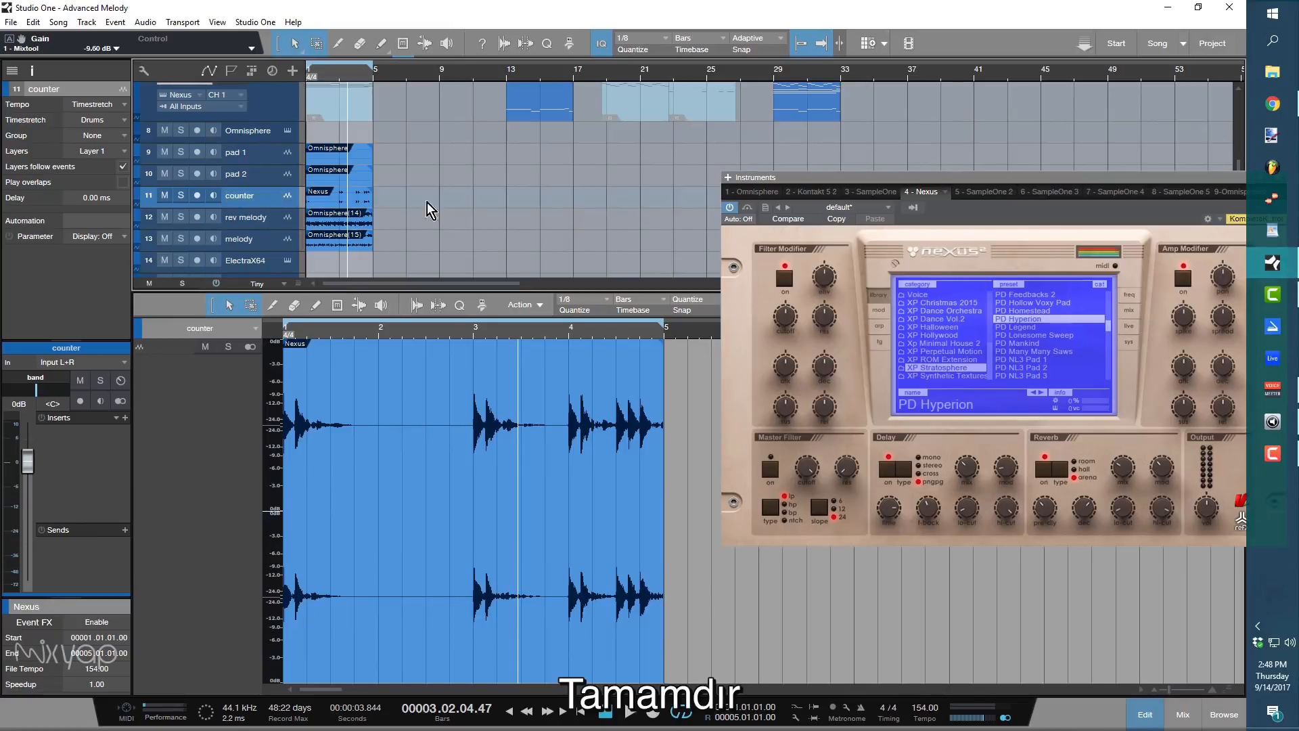
Move the muted Omnisphere clip on track 7 to about bar 34 and the Nexus bass clip from bar 13 to bar 1.
scroll(498, 216, "up", 2)
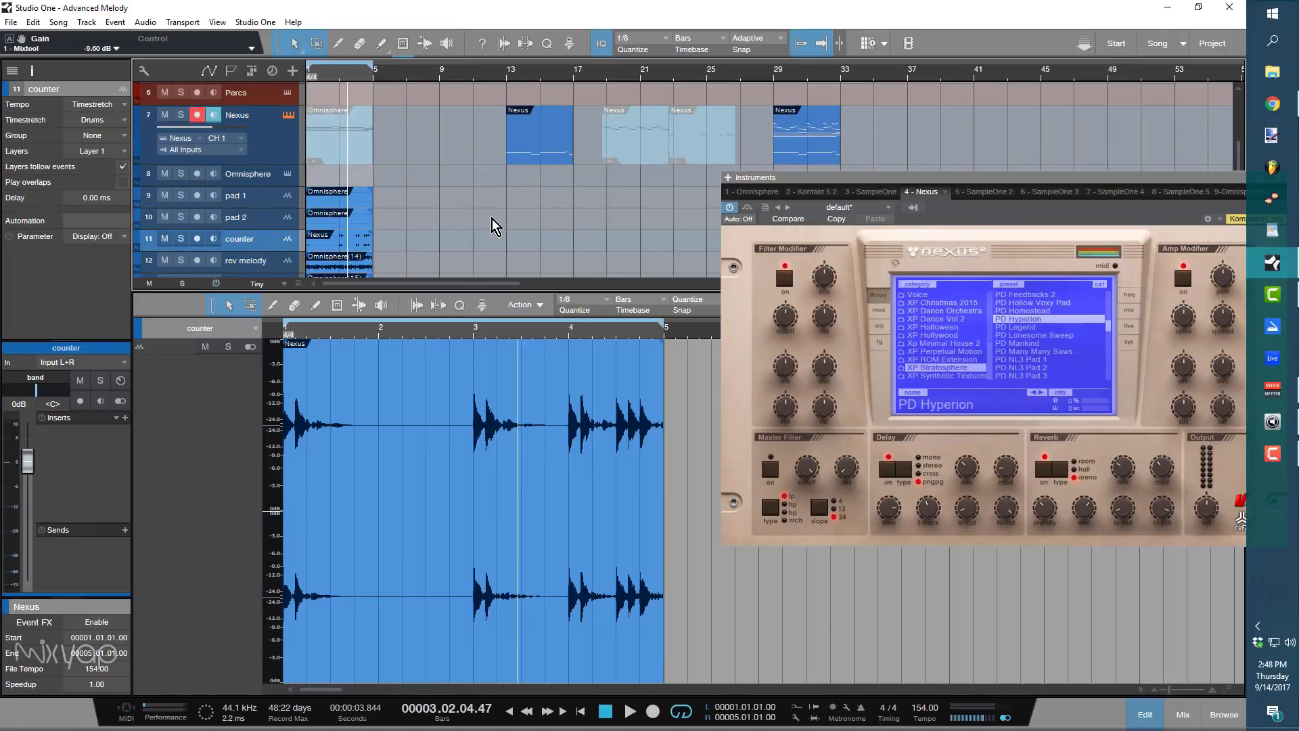
key("space")
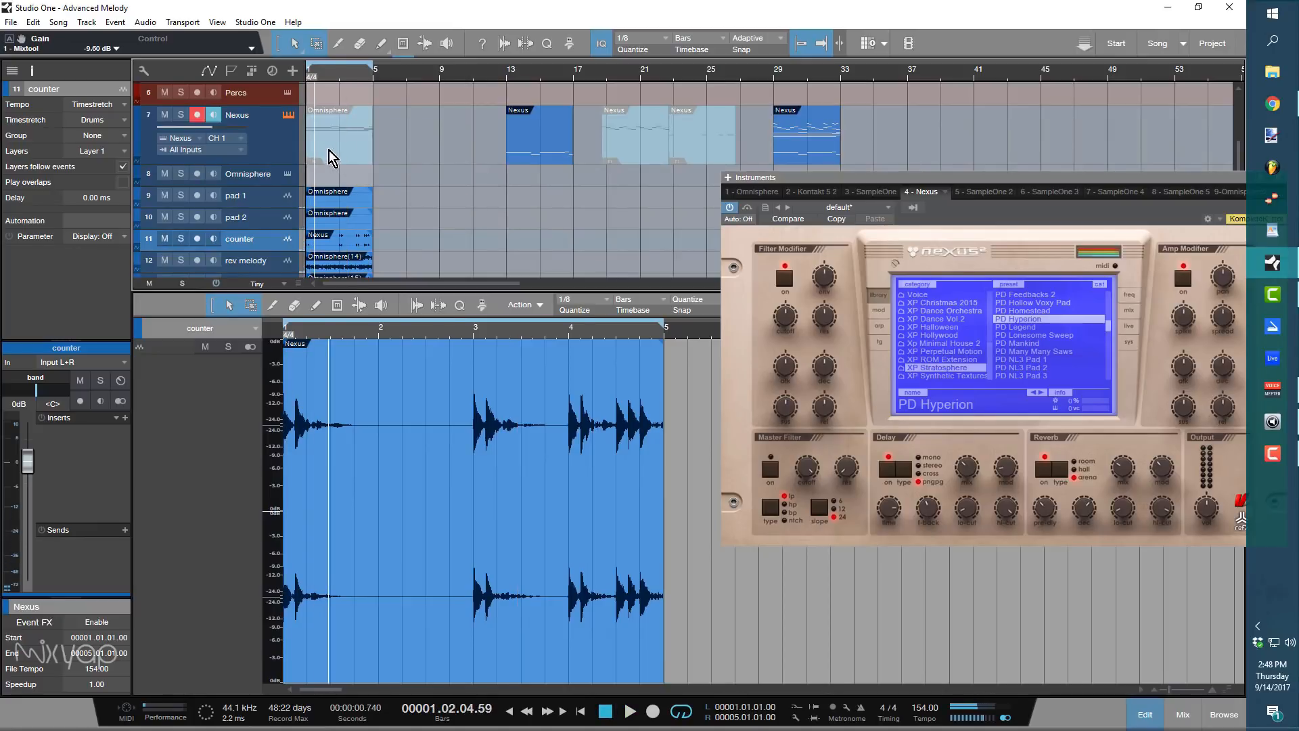
left_click_drag(329, 150, 877, 125)
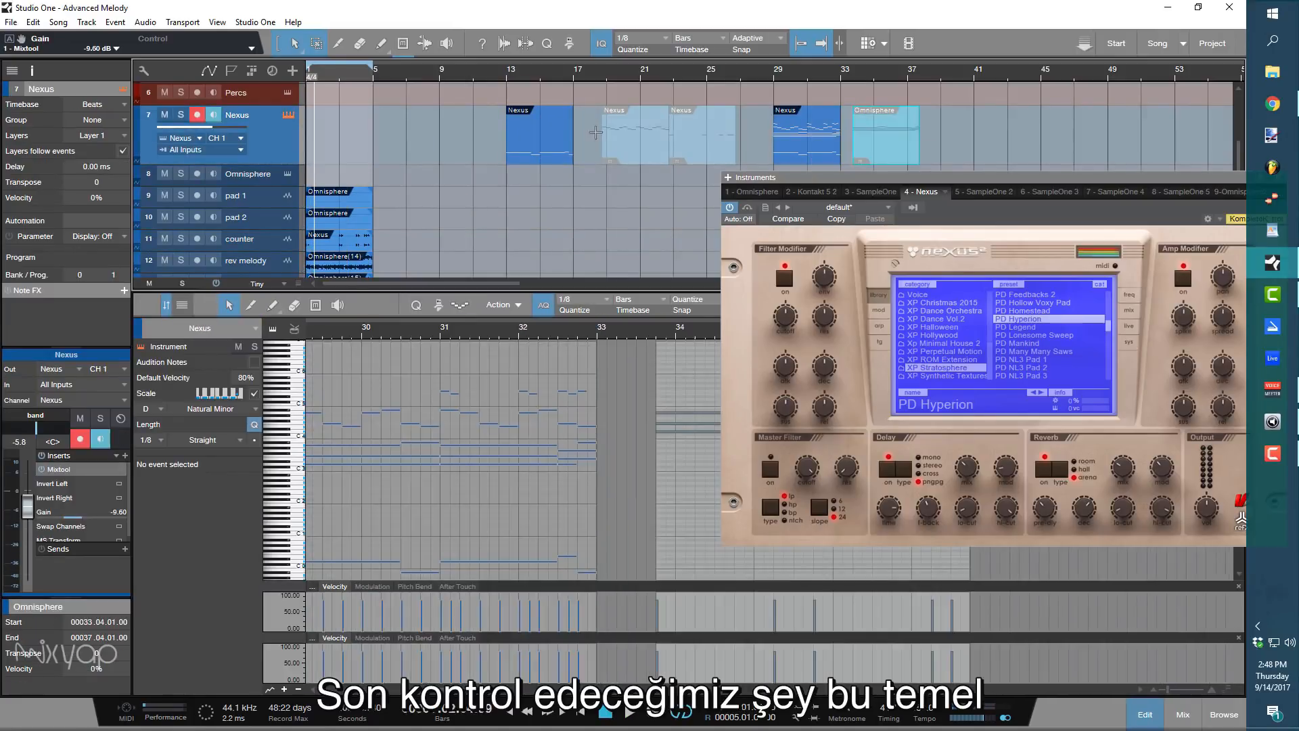
left_click_drag(542, 148, 347, 146)
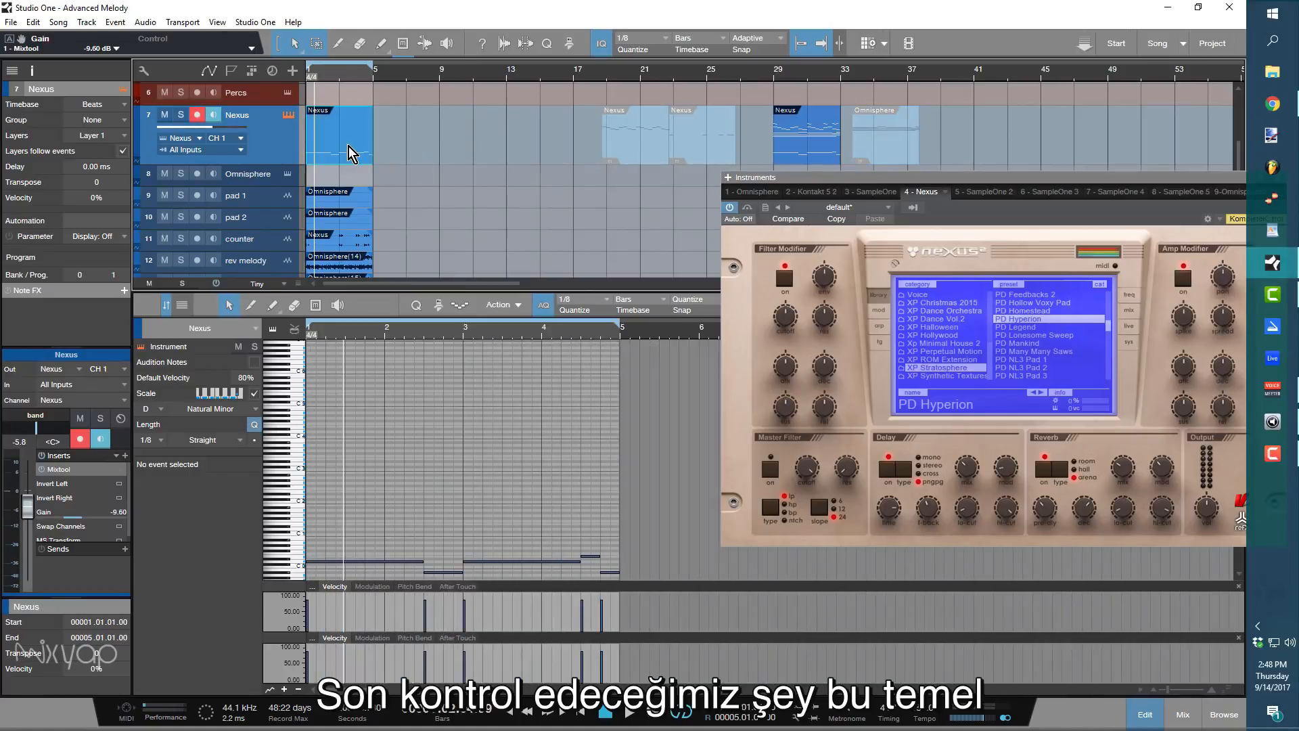
Transpose all bass notes in the bar 1 Nexus clip up by octaves until the first note is D4.
left_click_drag(1187, 175, 891, 545)
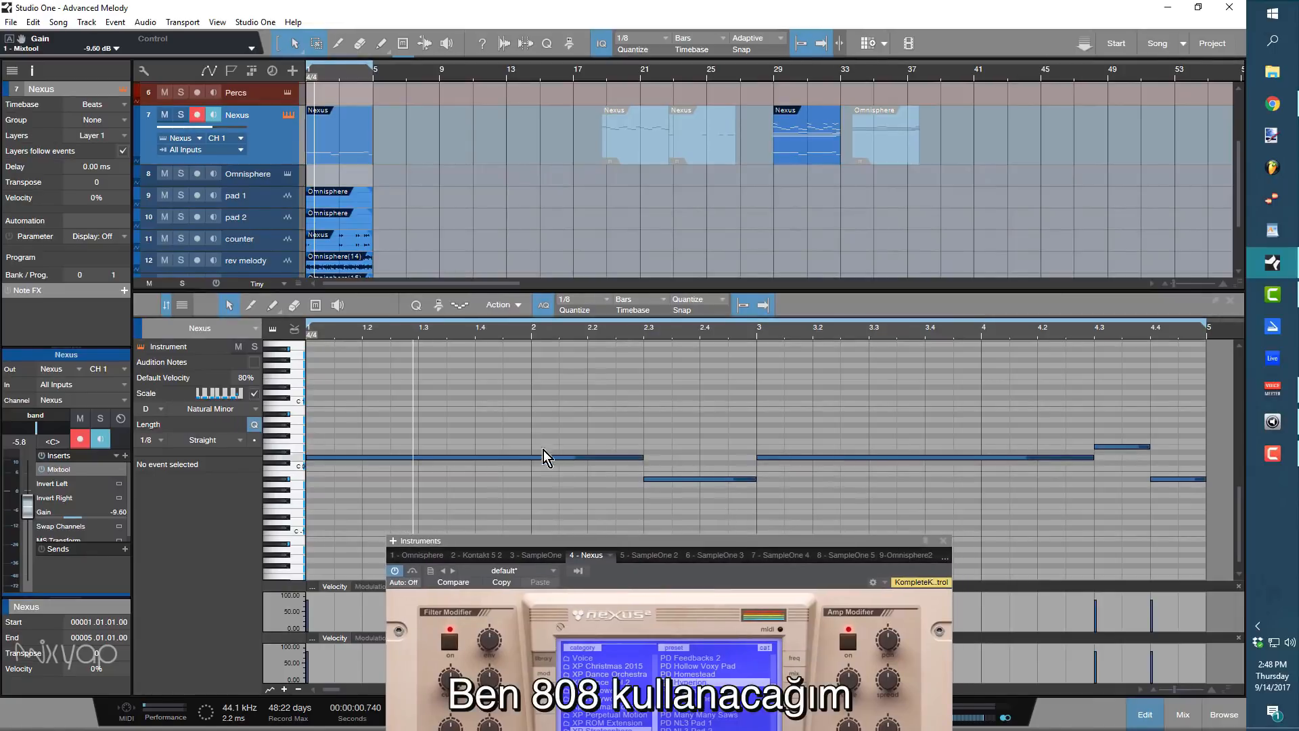
left_click_drag(501, 422, 1169, 503)
key("shift+Up")
key("shift+Up")
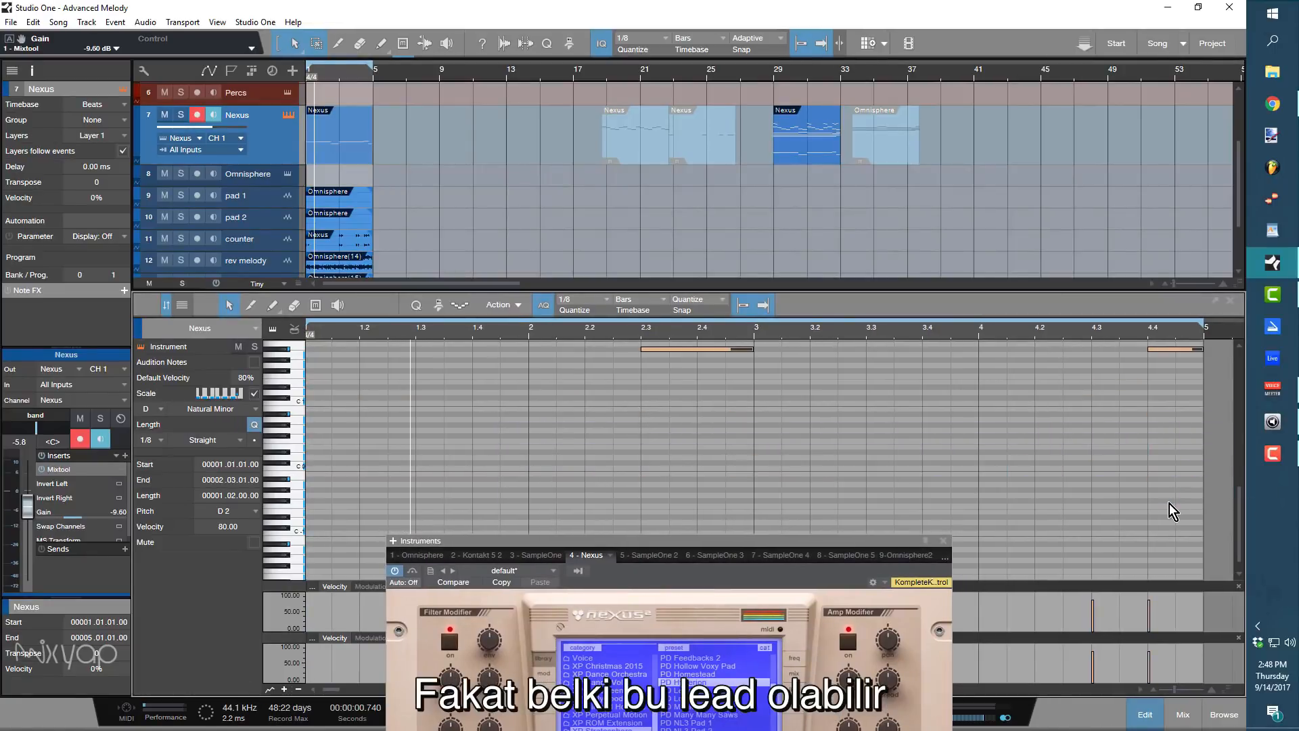
left_click_drag(707, 330, 742, 314)
scroll(486, 431, "down", 1)
scroll(486, 433, "up", 3)
scroll(490, 459, "up", 2)
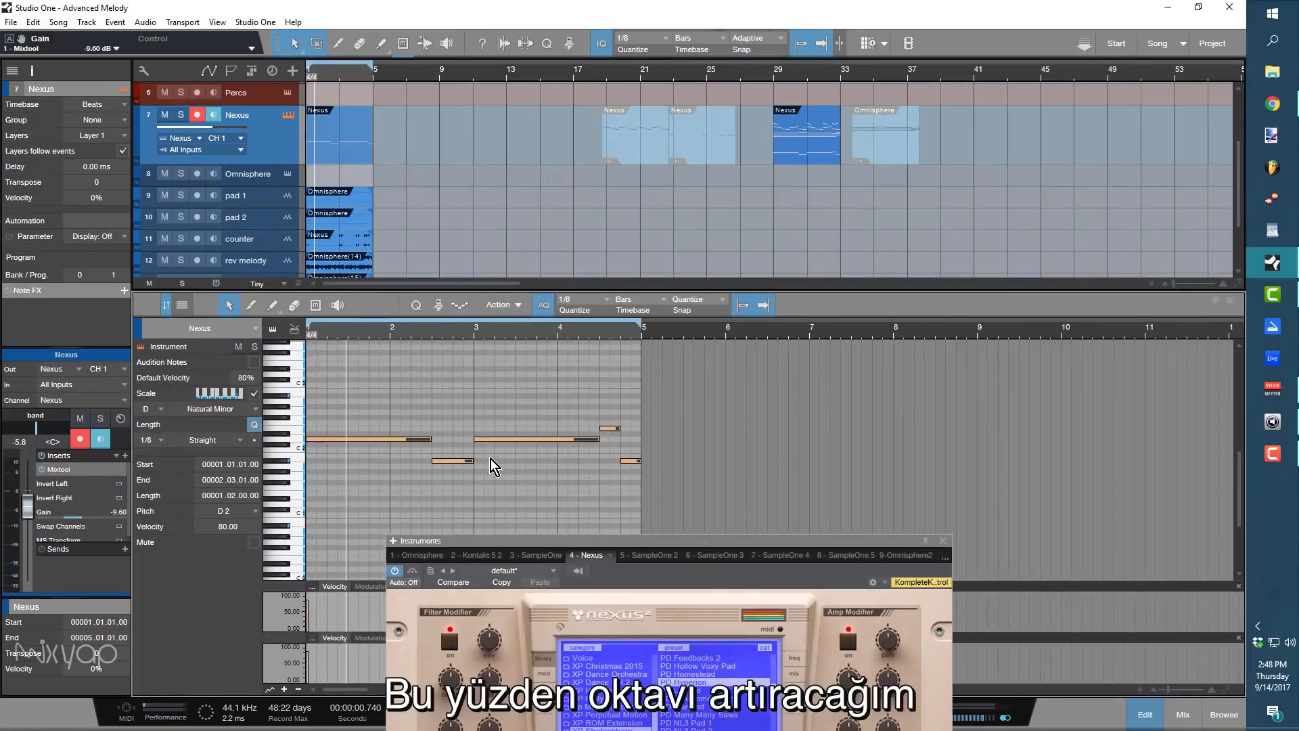
key("shift+Up")
key("shift+Up")
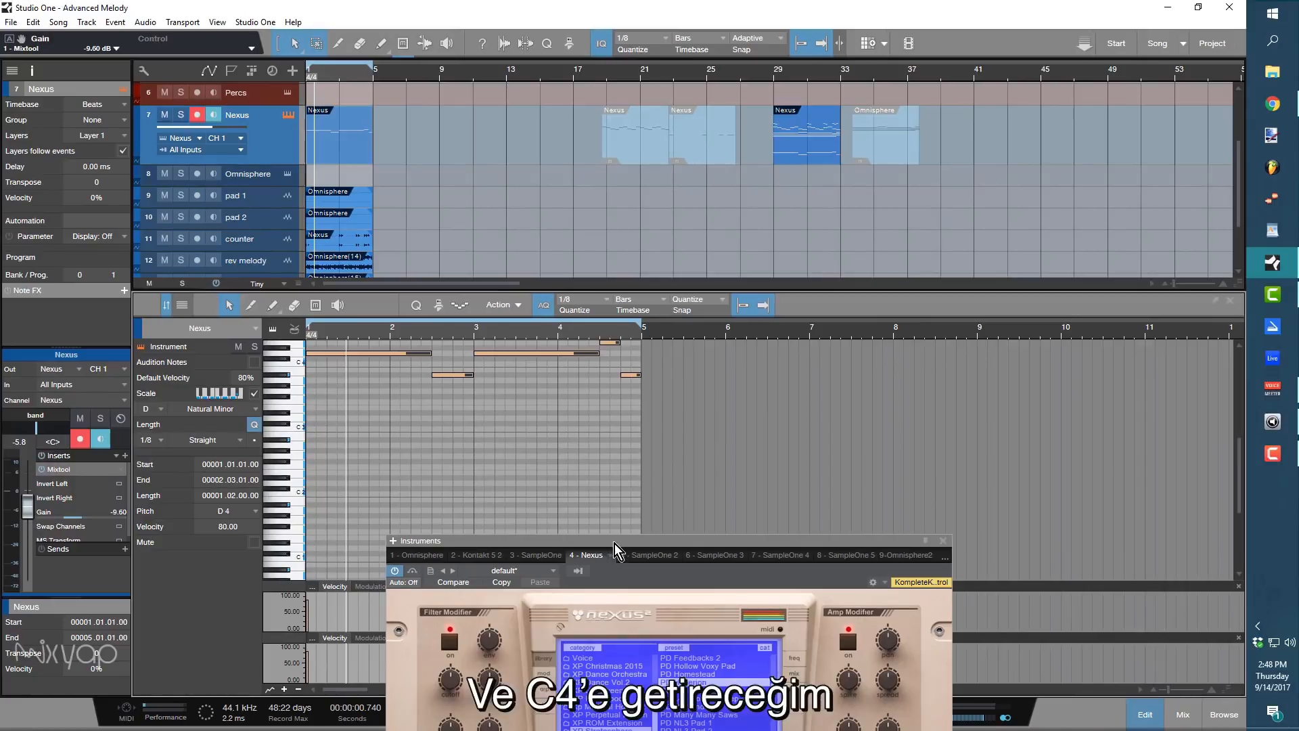
Play the loop and load the ST Strings Old Lofi preset from the XP Dance Orchestra category in Nexus.
left_click_drag(614, 542, 726, 372)
key("space")
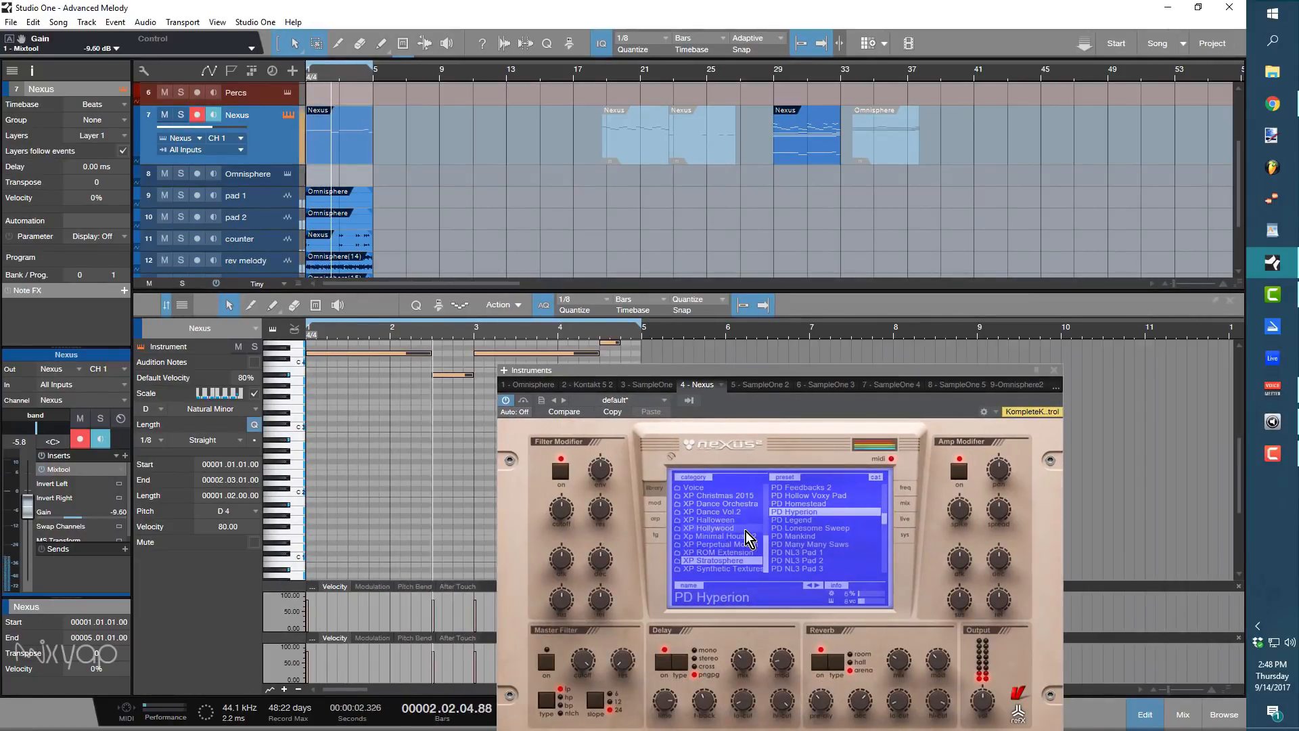
scroll(748, 533, "up", 2)
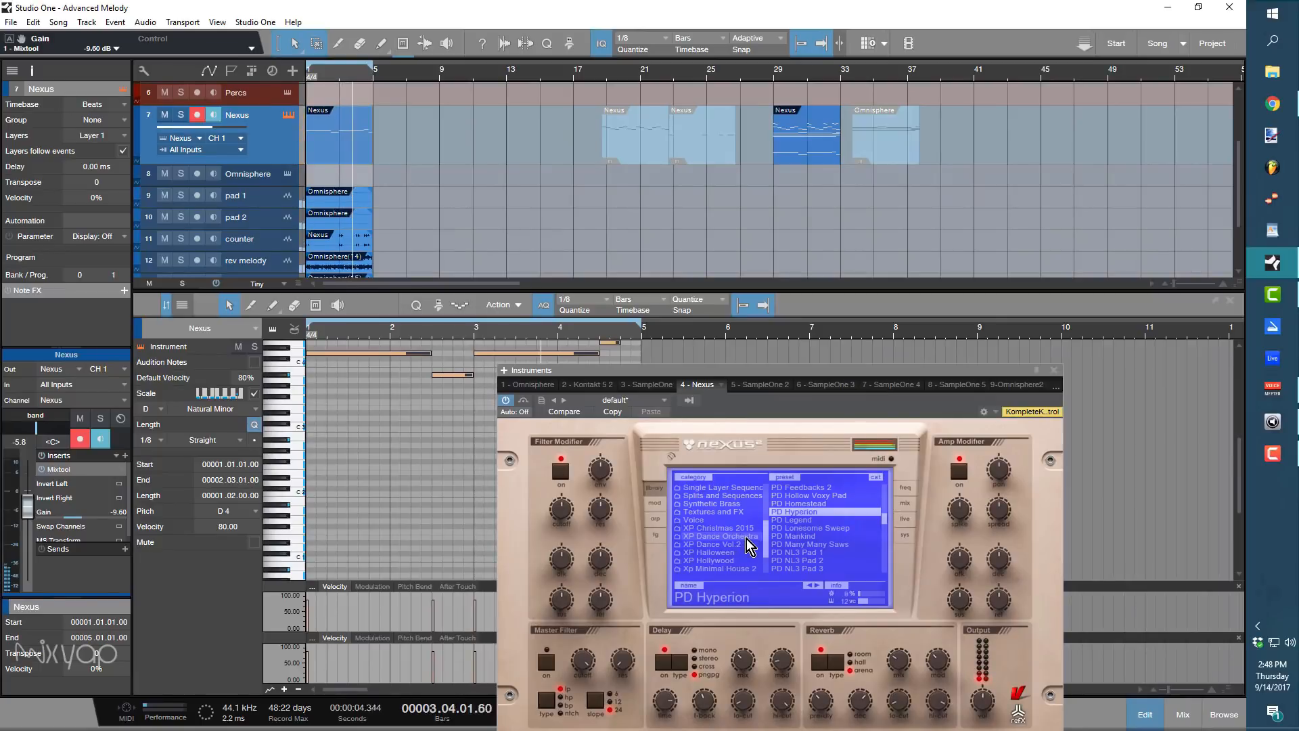
left_click(746, 539)
scroll(846, 513, "down", 5)
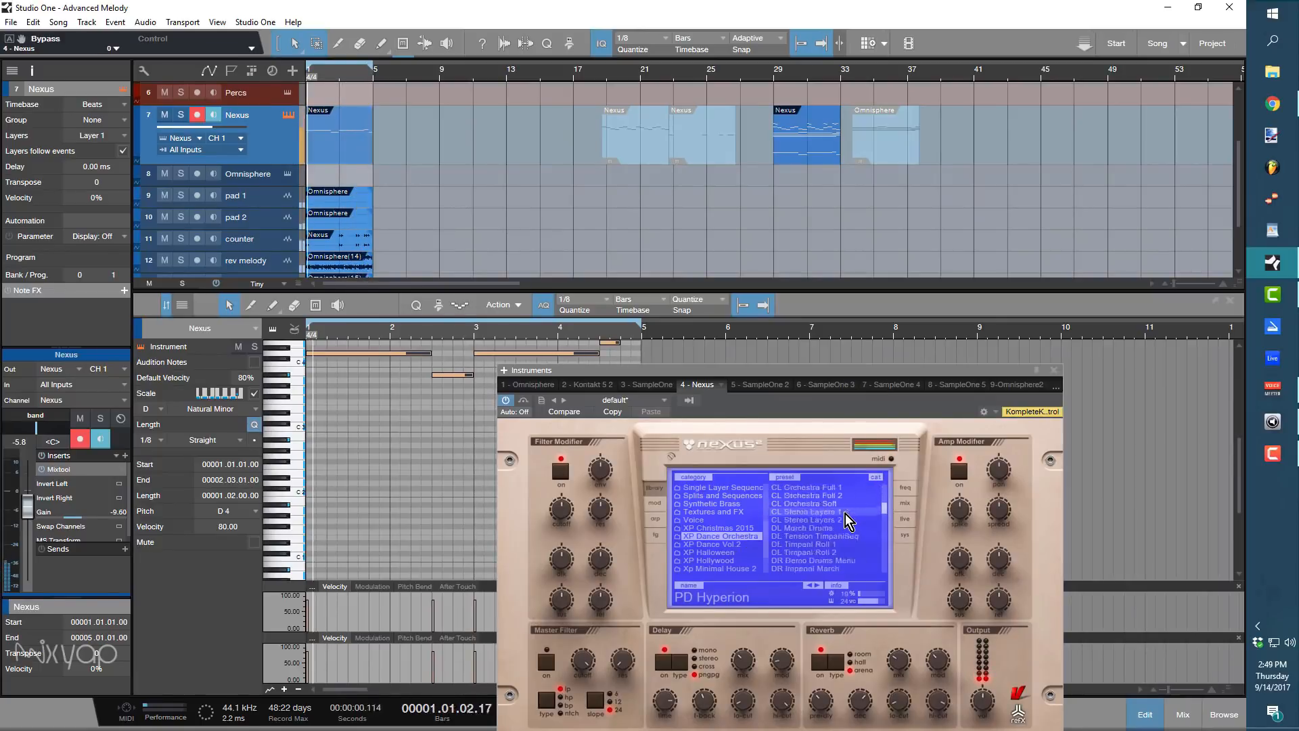
scroll(846, 515, "down", 8)
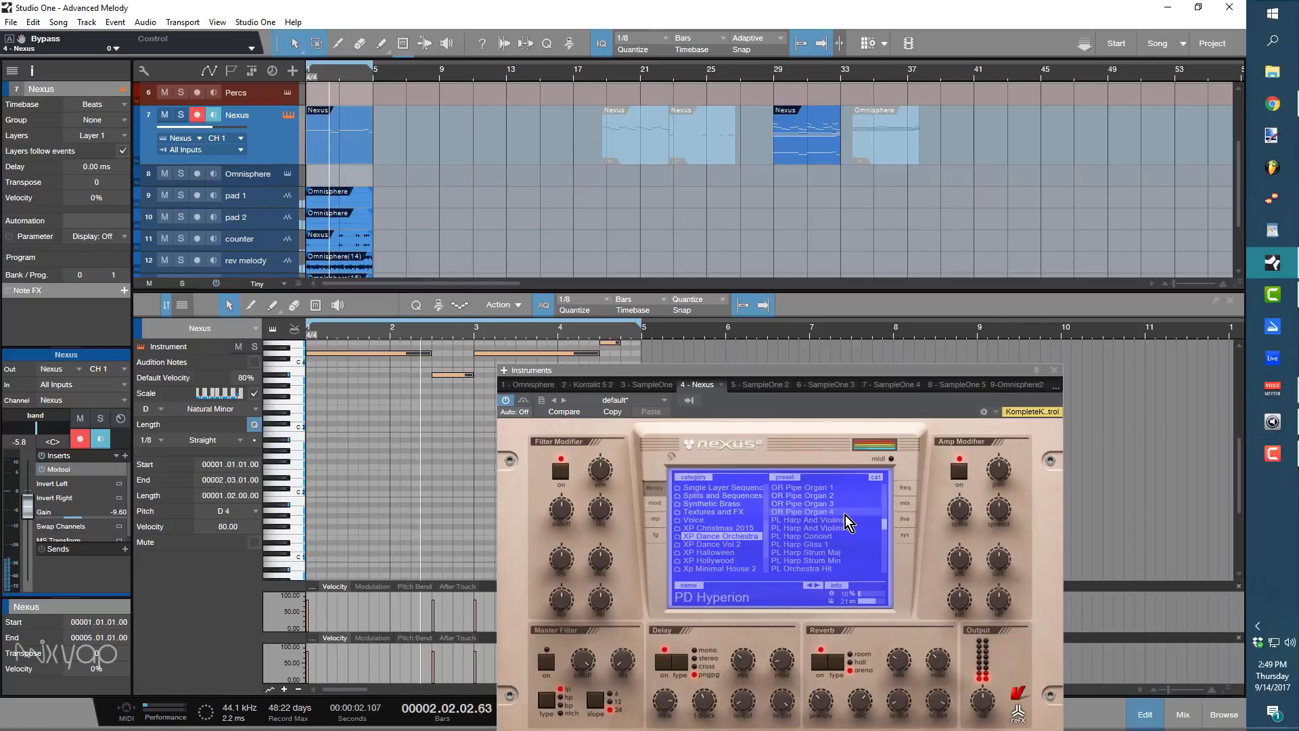
scroll(846, 522, "down", 6)
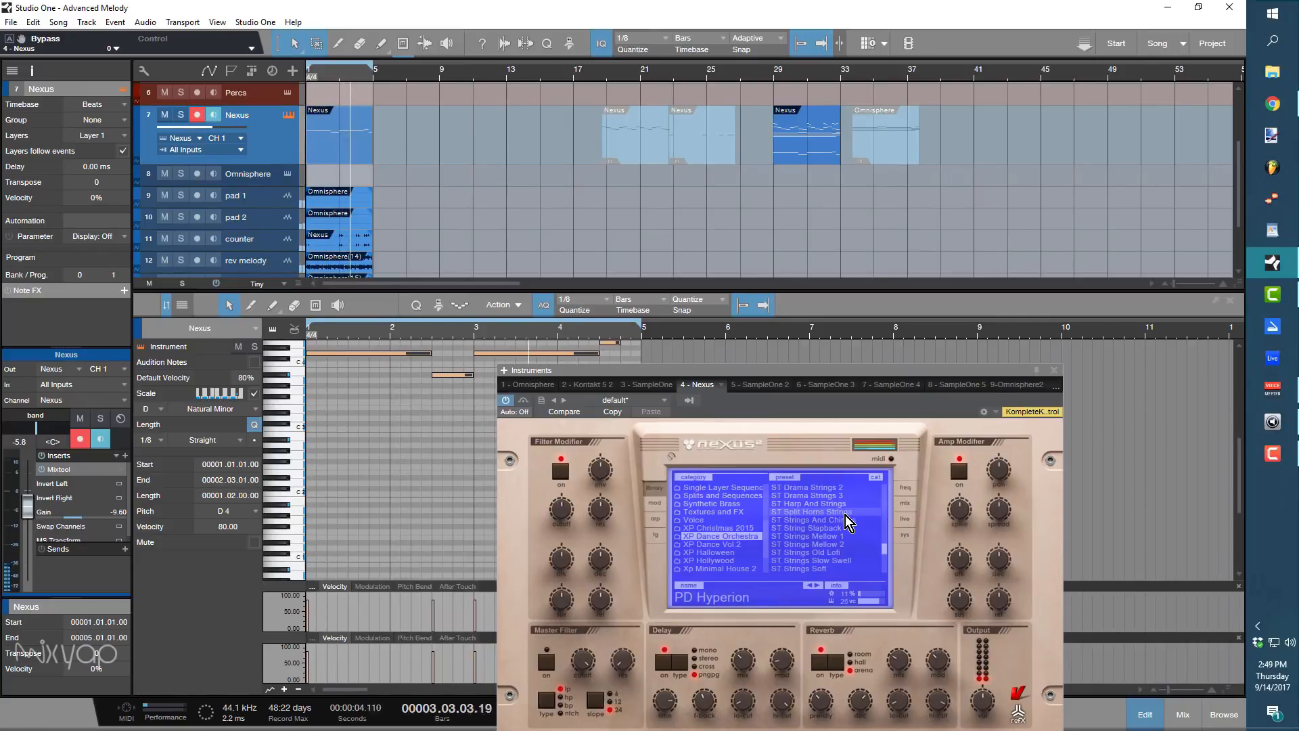
left_click(844, 553)
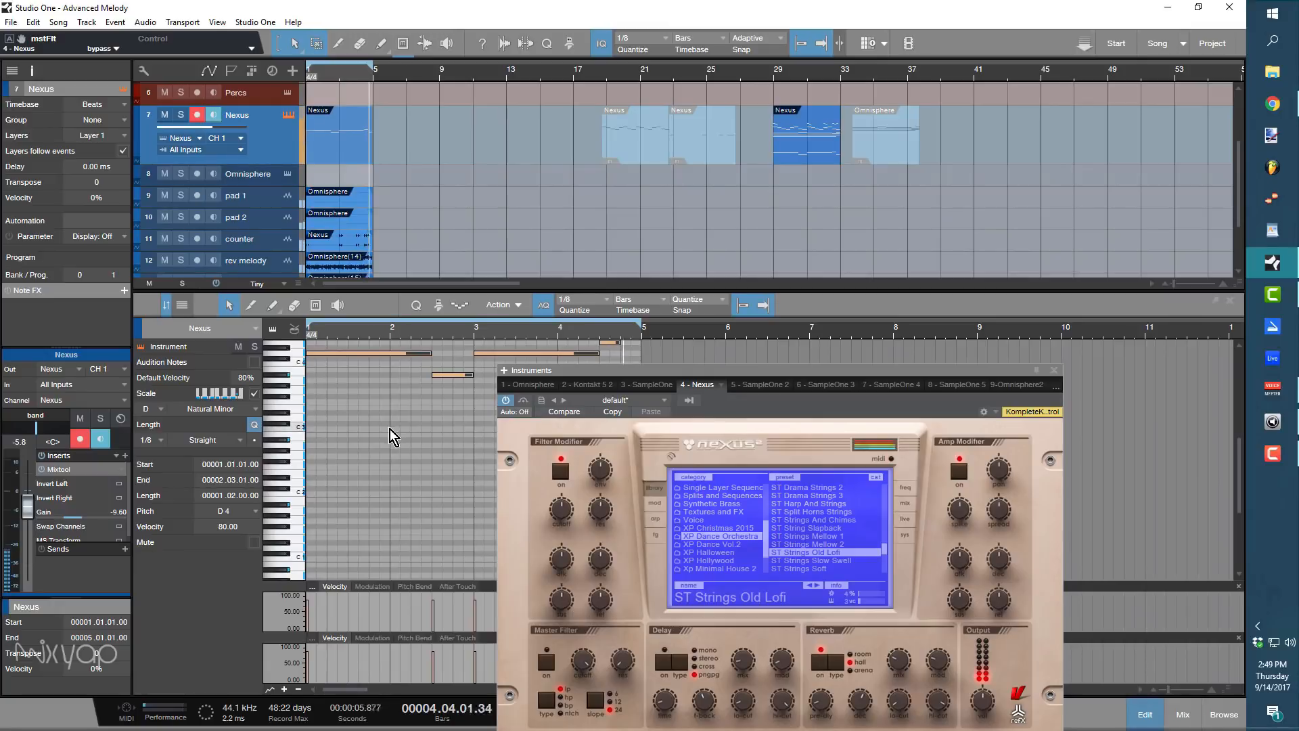
Set the Mixtool gain on the Nexus channel to -6.72 dB during loop playback.
left_click_drag(672, 367, 601, 327)
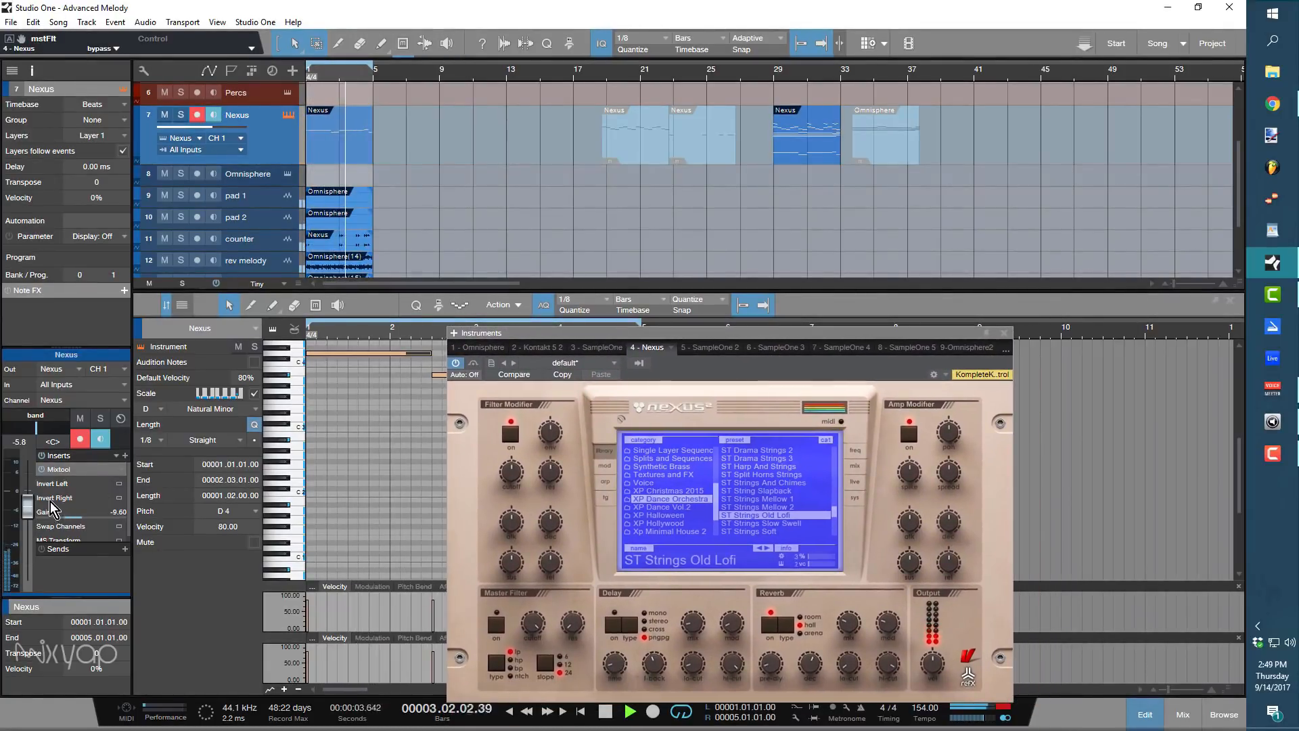
scroll(62, 518, "up", 3)
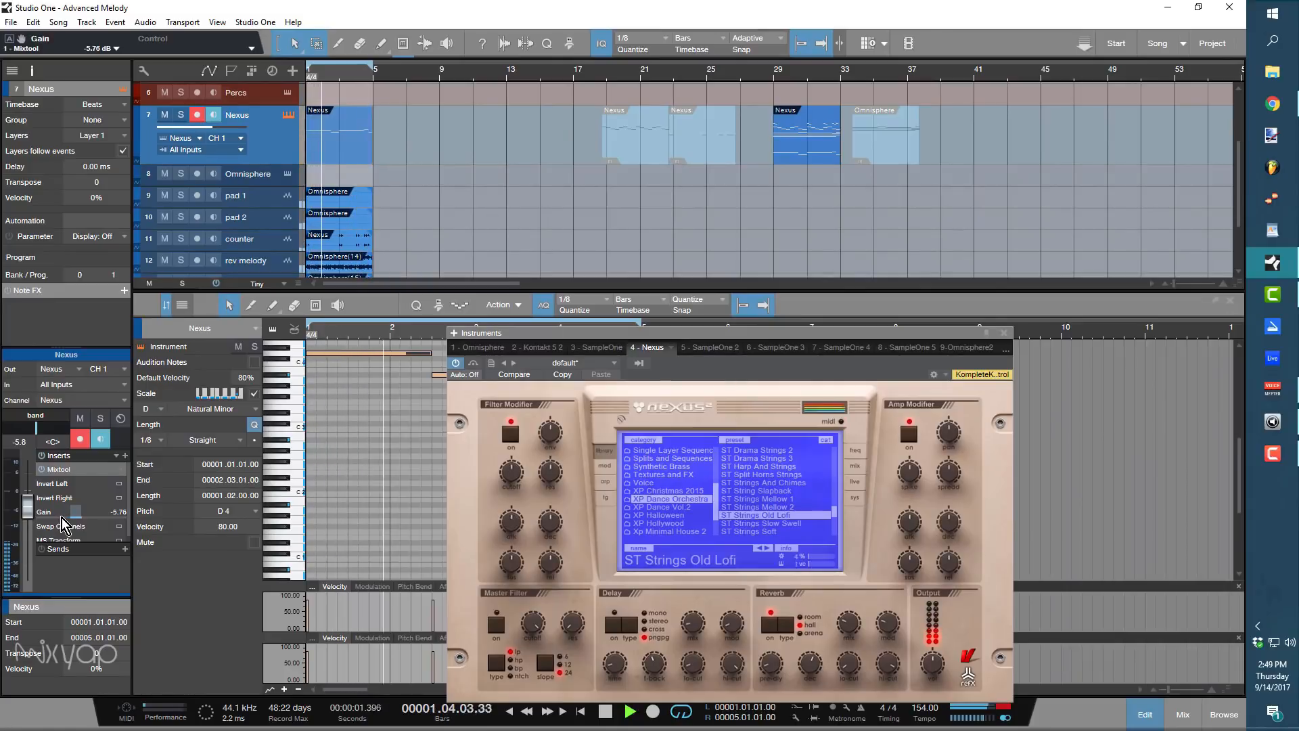
scroll(63, 518, "down", 2)
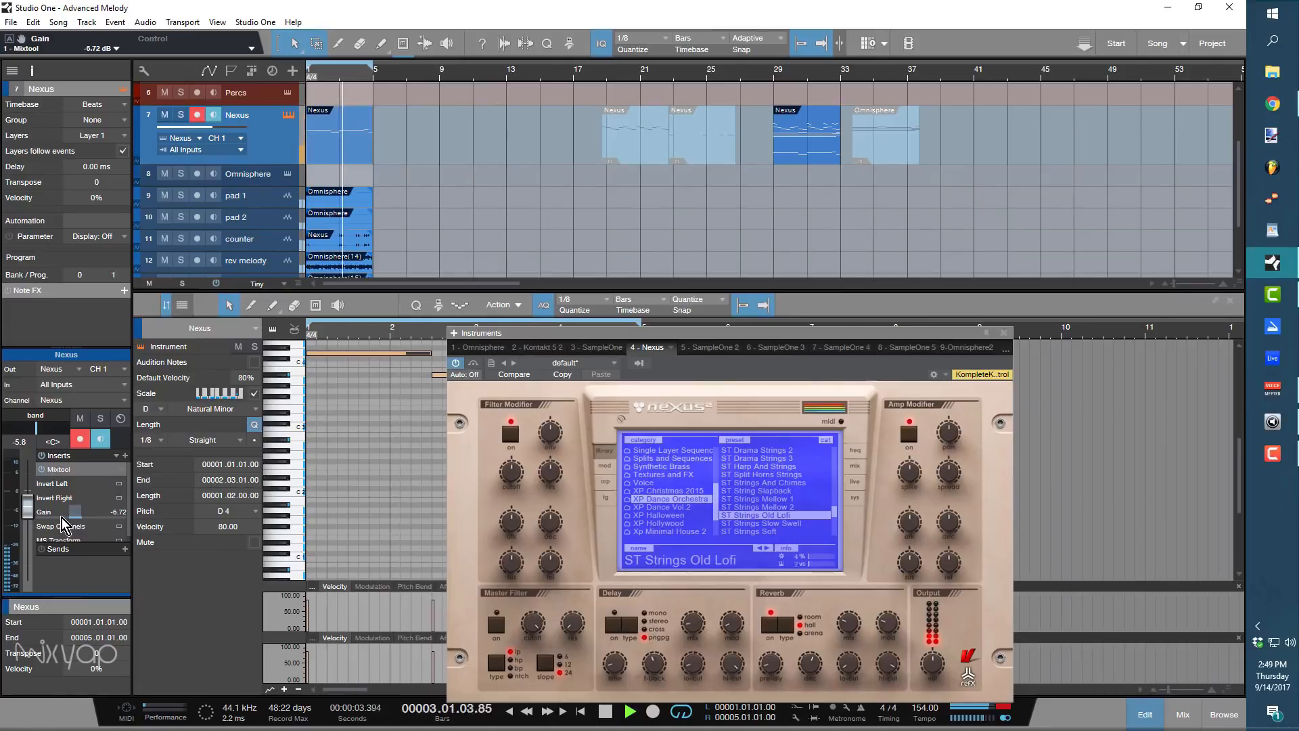
Set the amp modifier attack of the ST Strings Old Lofi preset to -127 and restart playback.
mouse_move(924, 530)
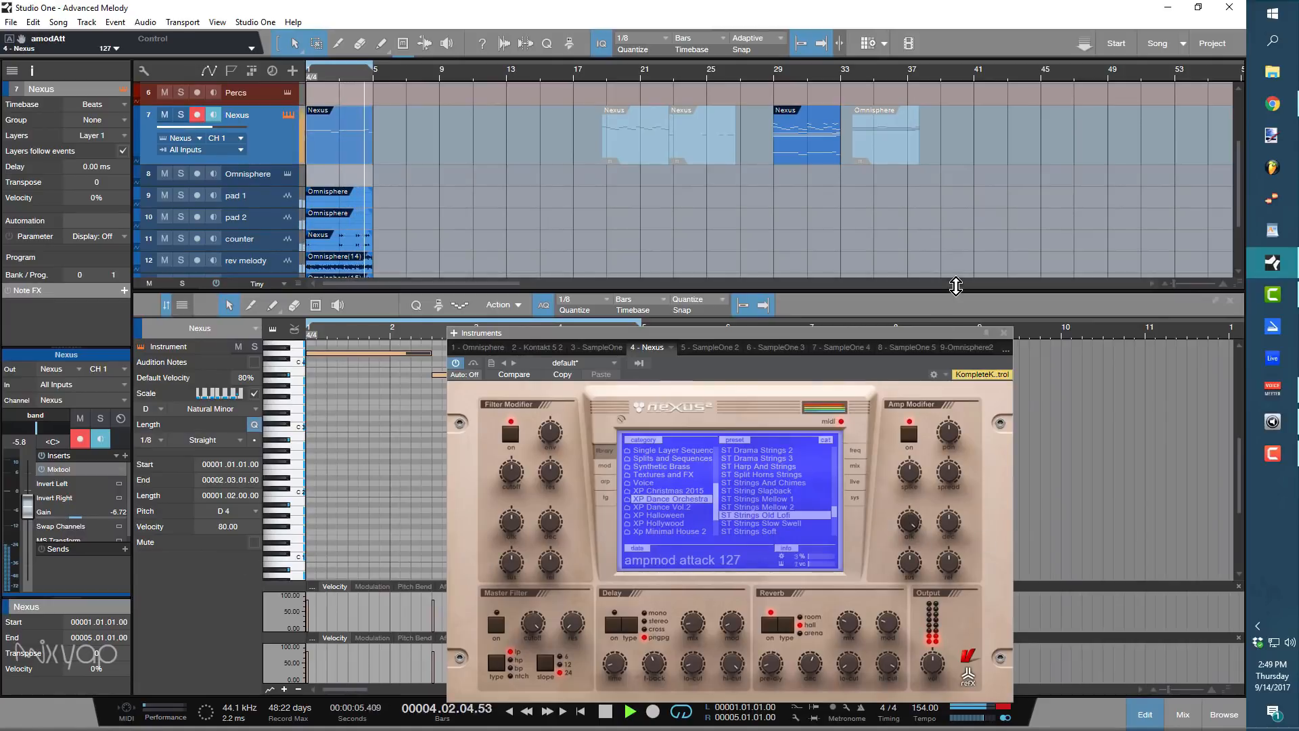
mouse_move(908, 473)
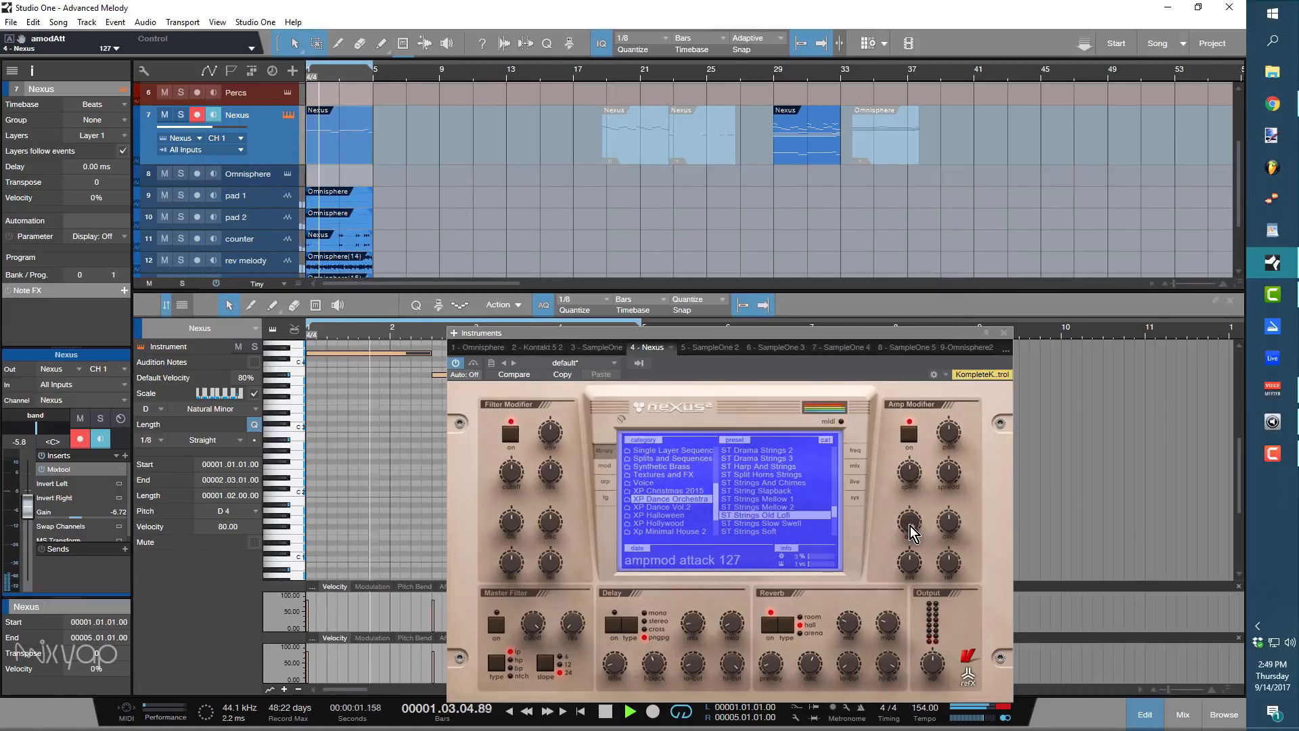
left_click_drag(911, 526, 910, 707)
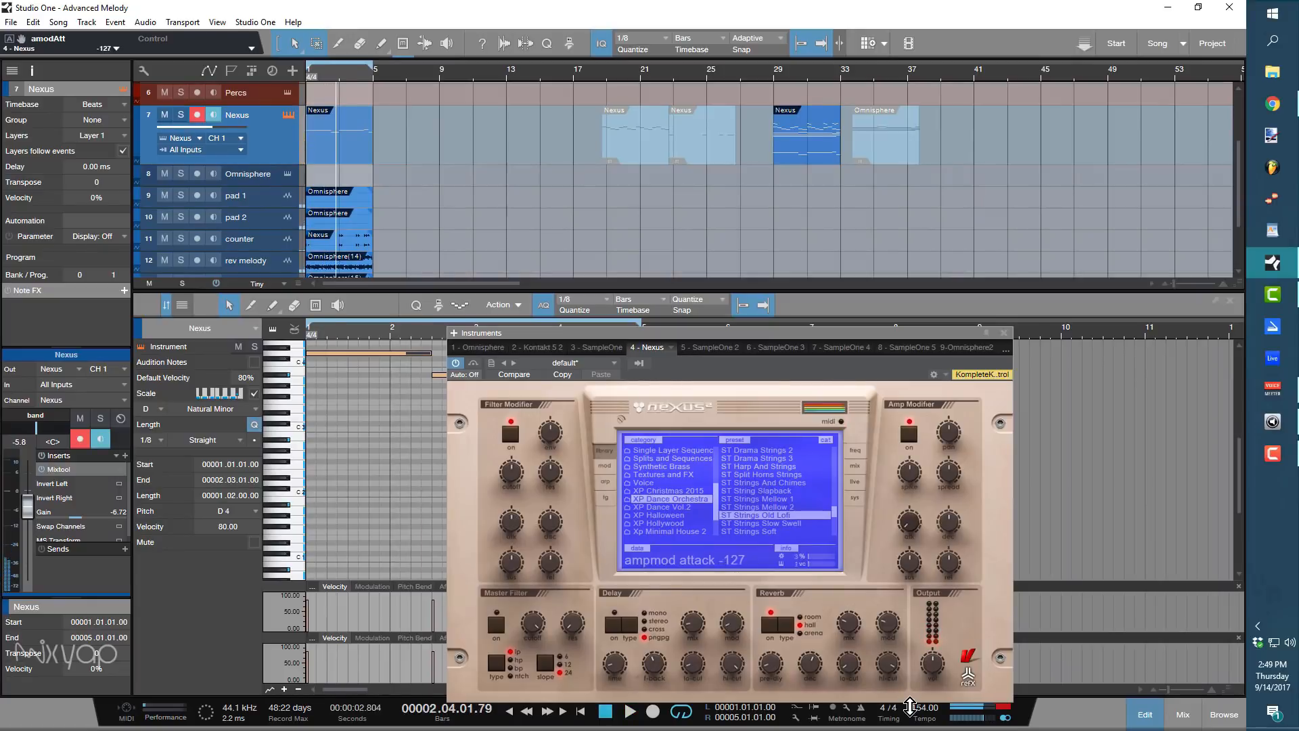
key("space")
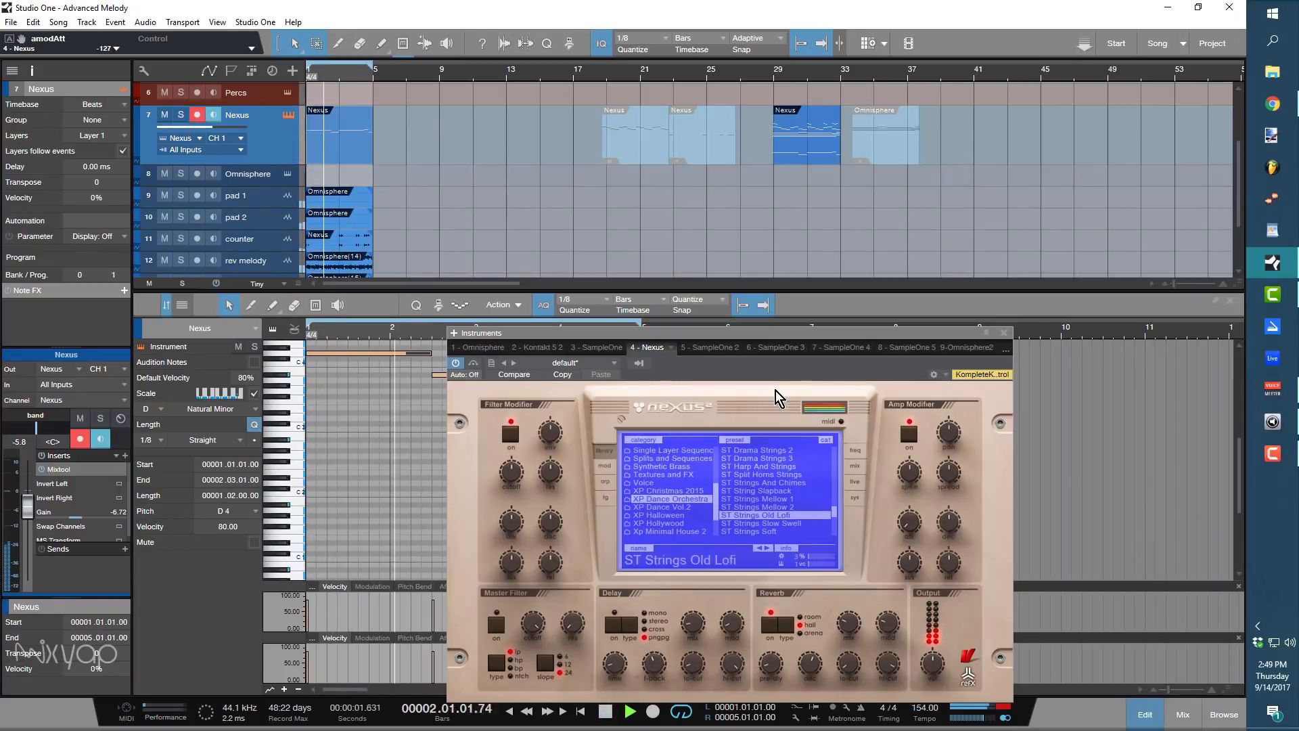
Transpose all notes in the bar 1 Nexus clip up one octave to start on D5 and audition the loop.
left_click_drag(753, 339, 758, 559)
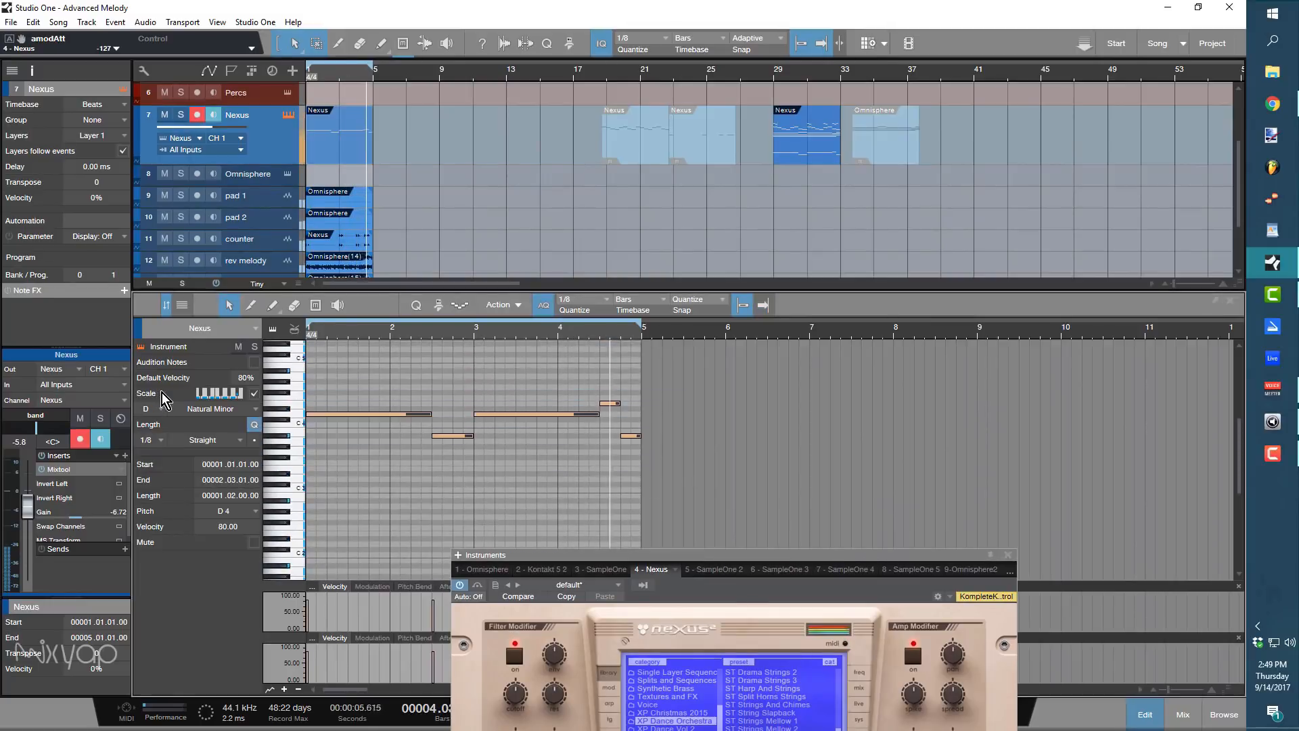
key("shift+Up")
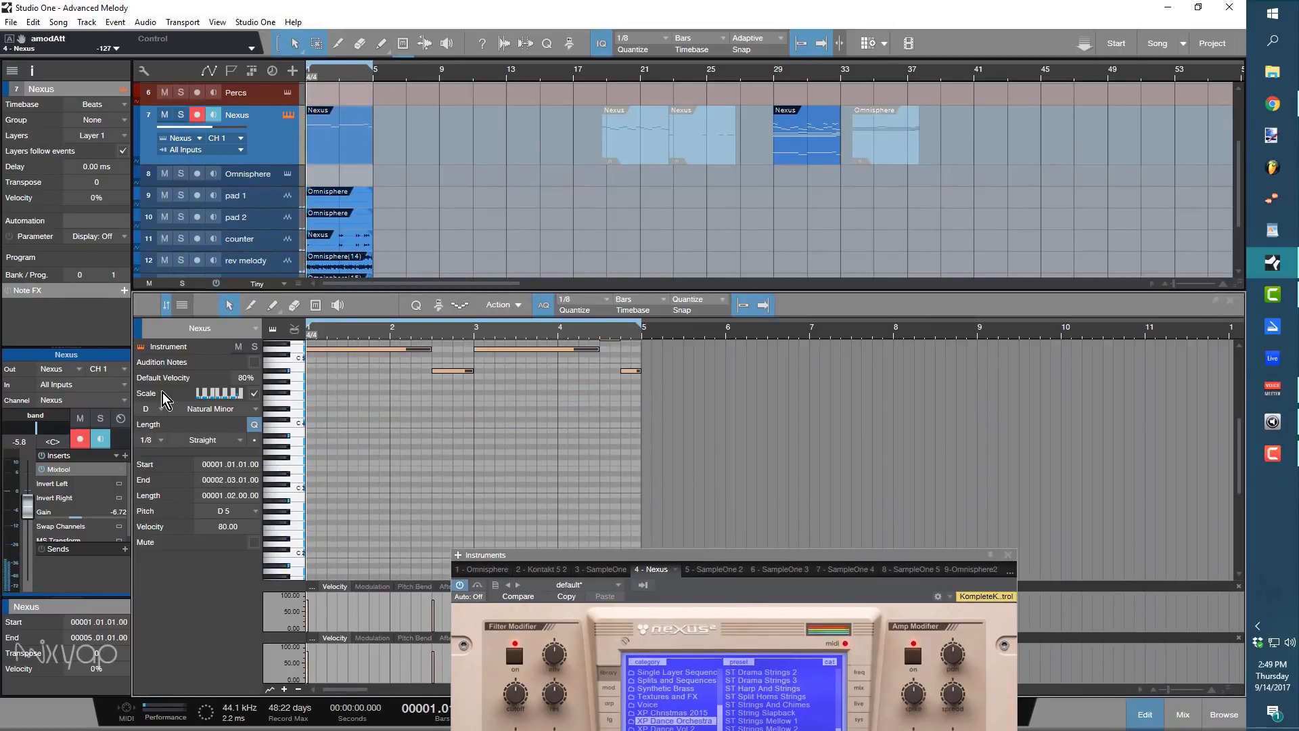
left_click_drag(719, 552, 957, 253)
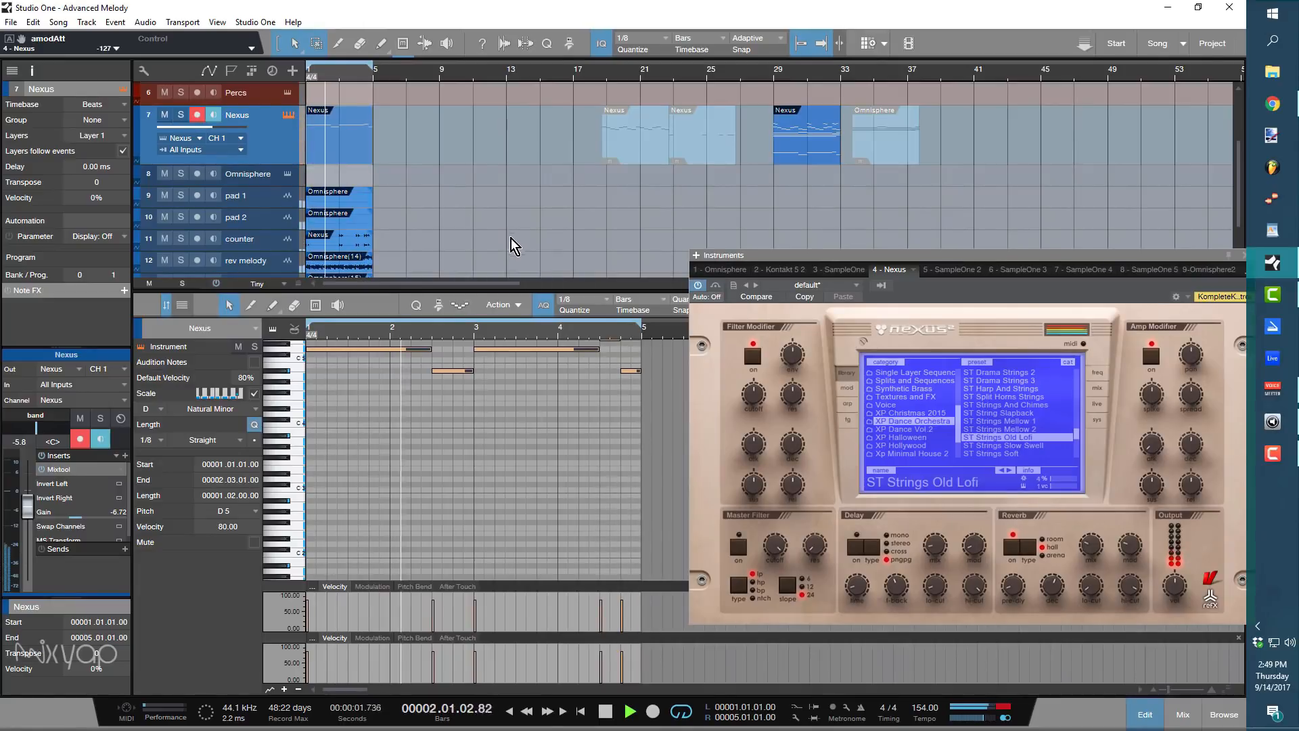
scroll(527, 395, "up", 4)
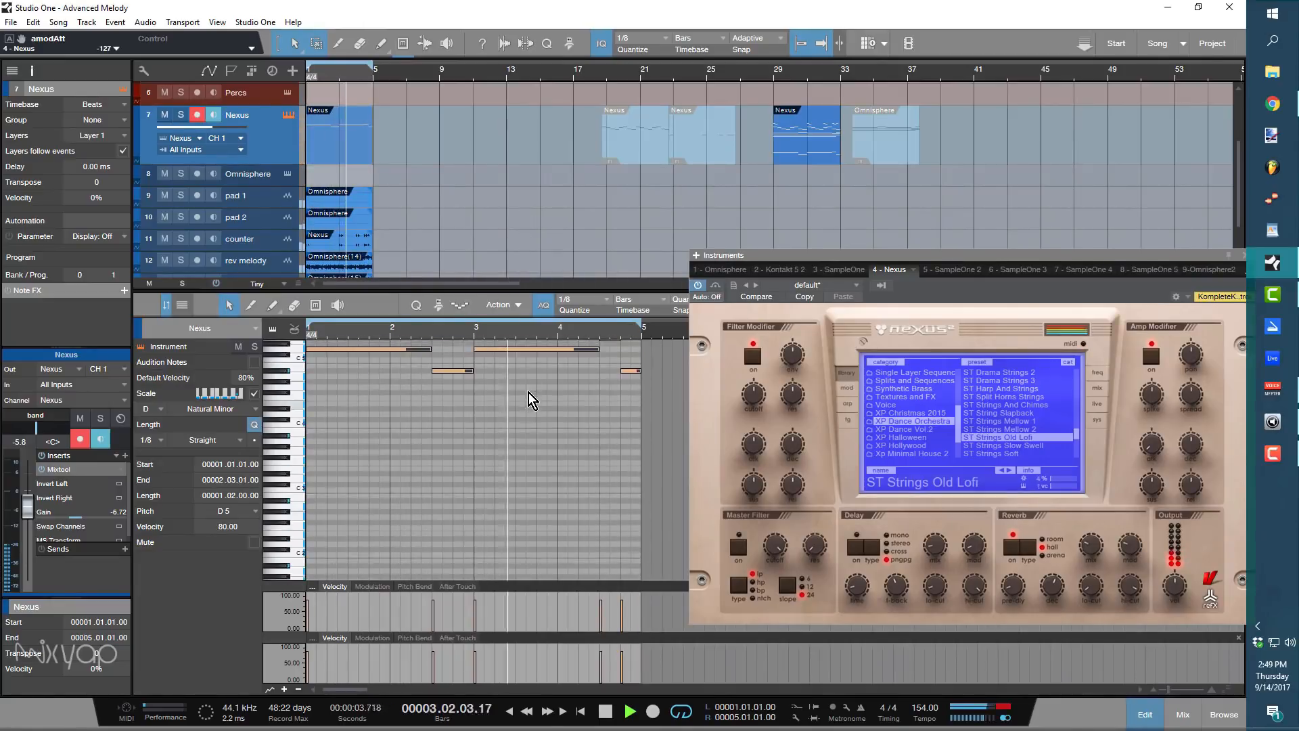
scroll(529, 392, "up", 1)
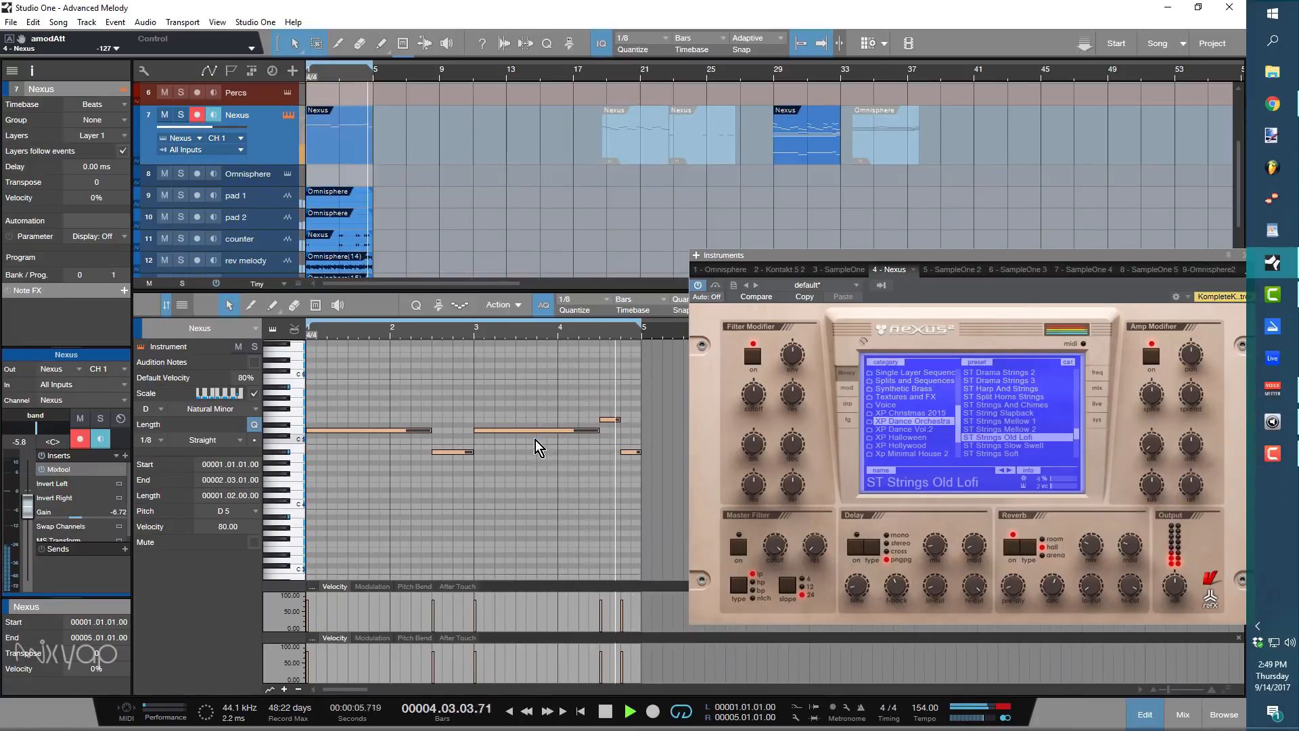
key("space")
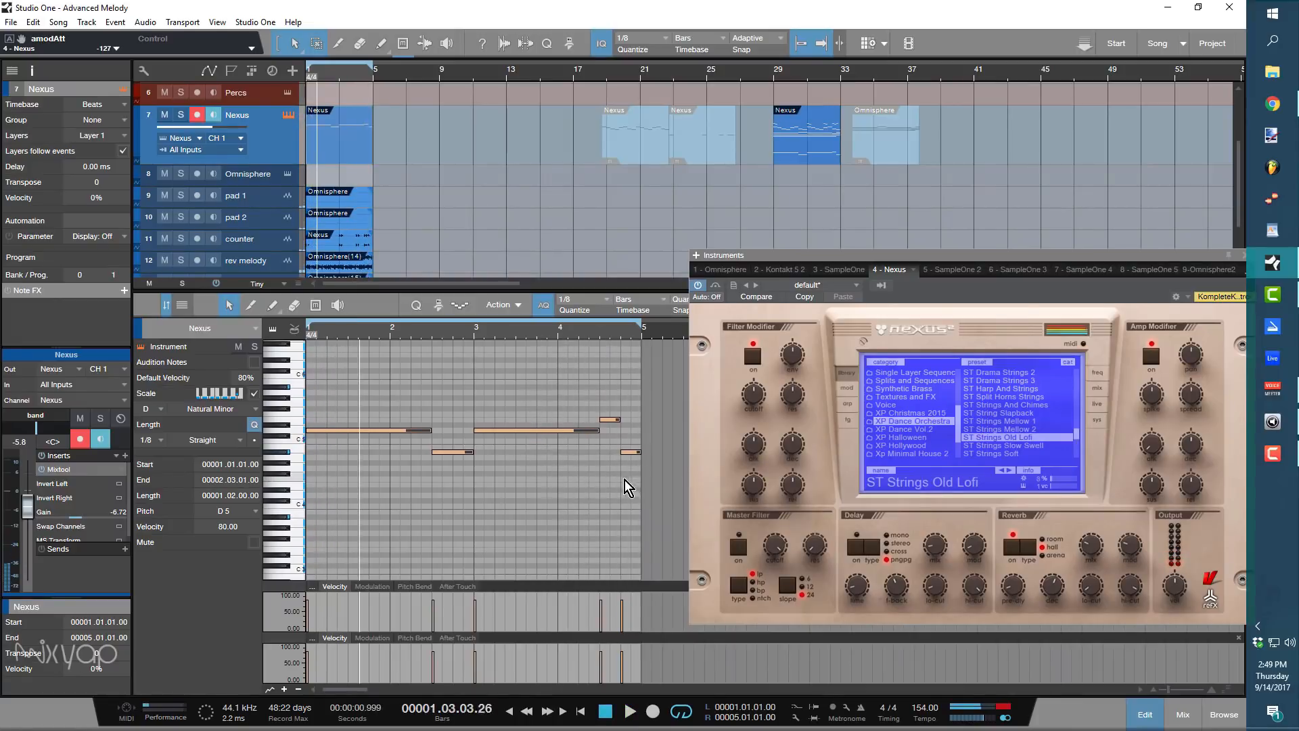
Shorten the first D5 note to one beat, duplicate it three times to fill bar 1, and play the result.
left_click(445, 473)
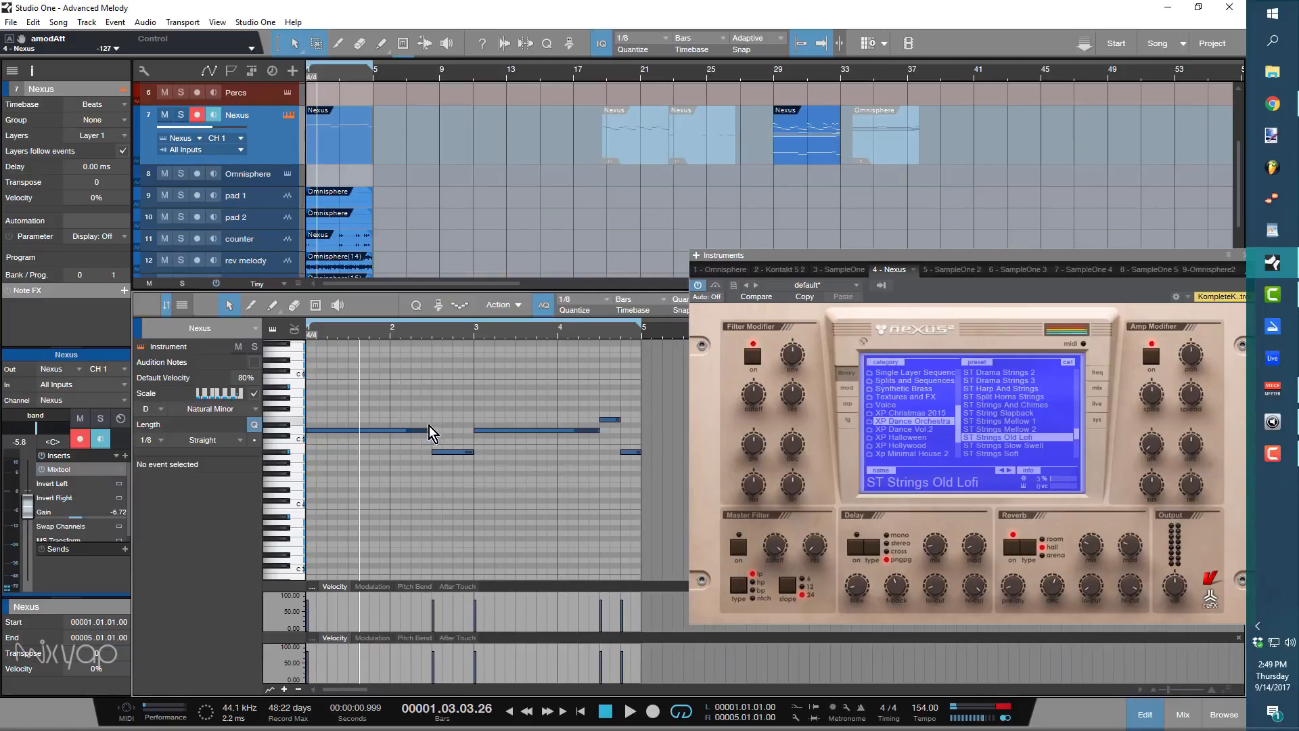
left_click_drag(429, 431, 327, 452)
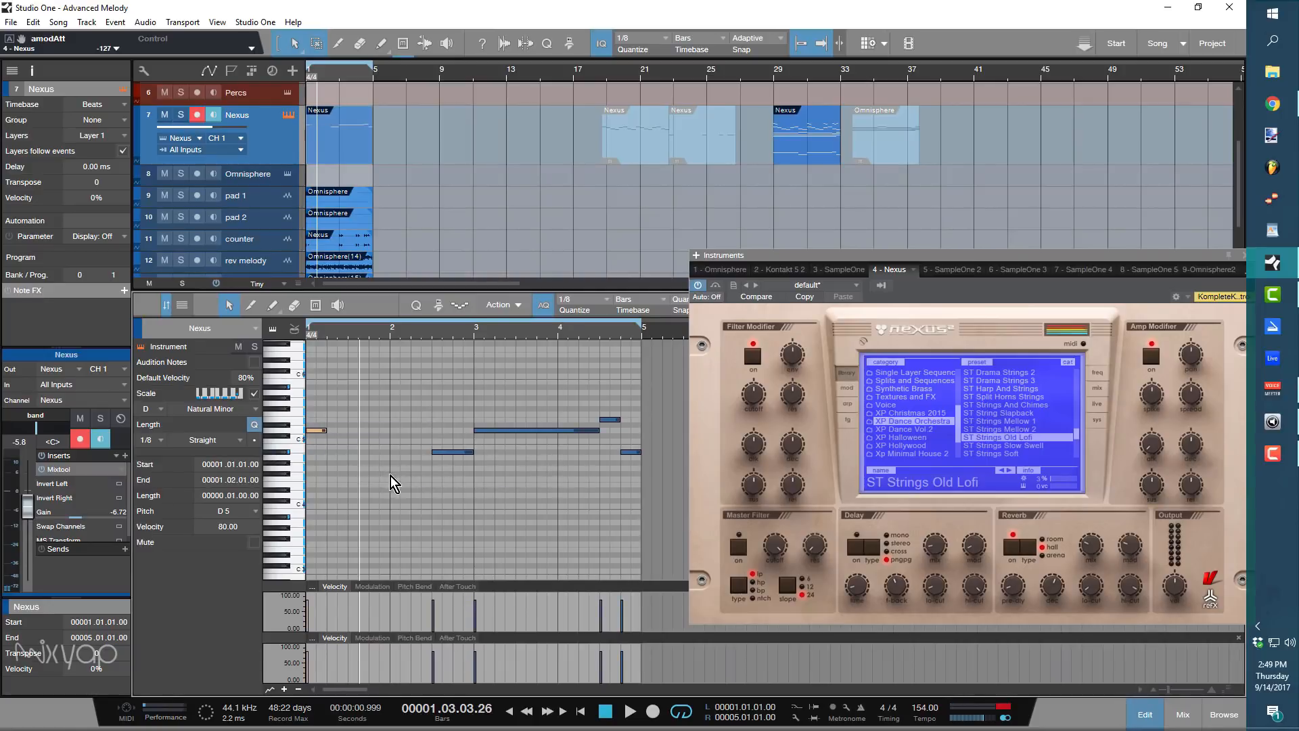
key("space")
key("space")
key("d")
key("d")
key("d")
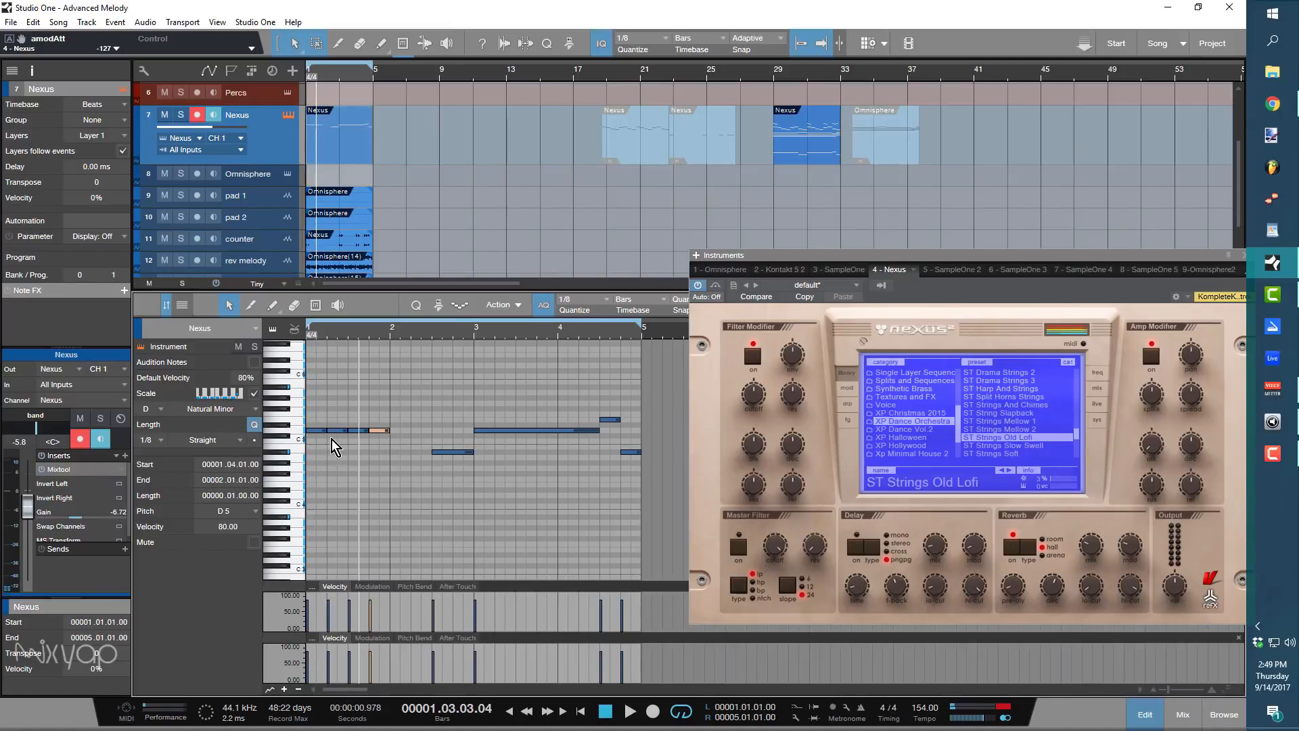
key("space")
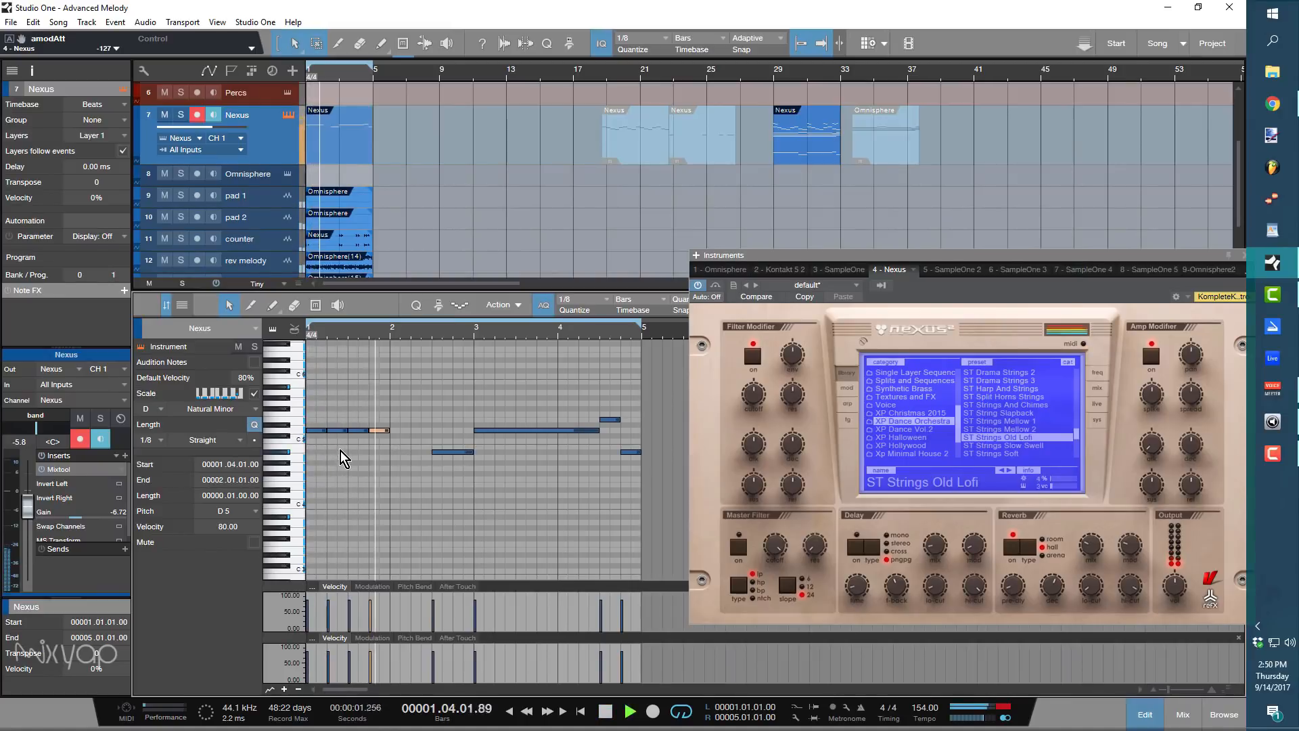
Fill the opening D5 run up to beat 3 of bar 2 with one-beat notes, and split the following A#4 into two one-beat notes.
key("space")
key("d")
key("d")
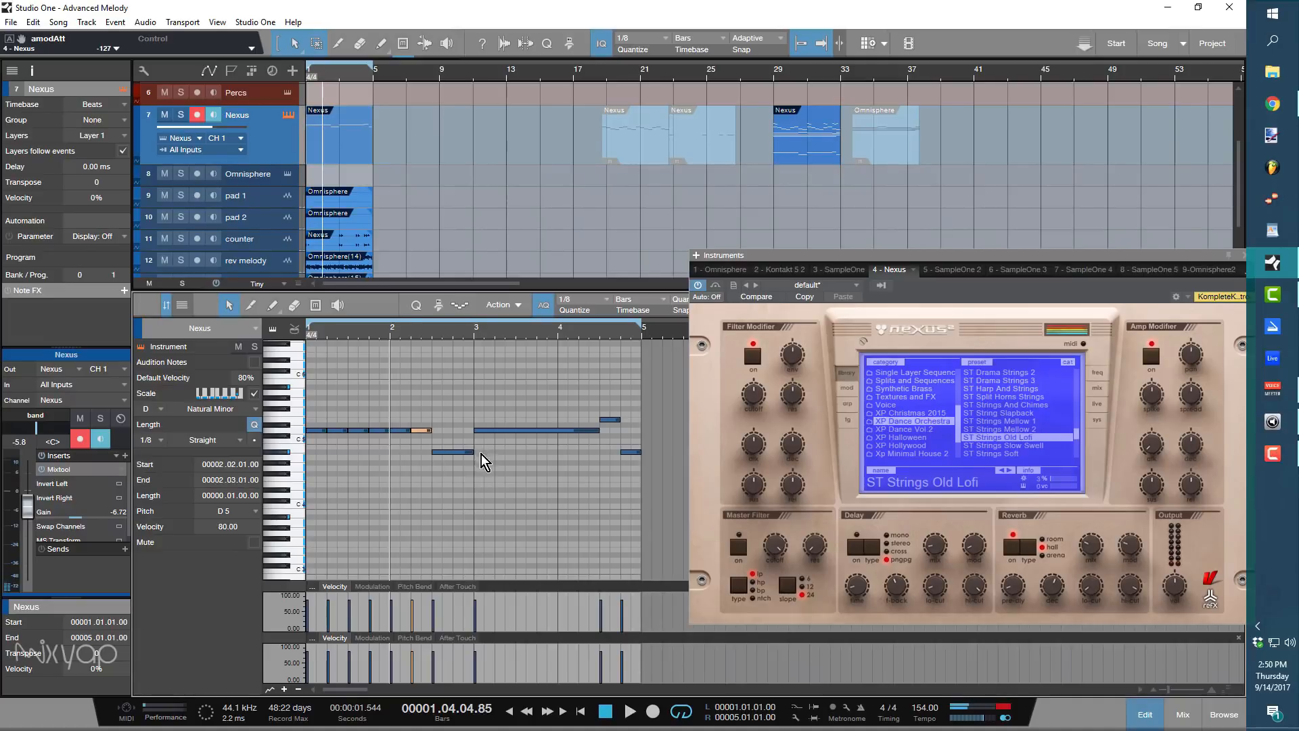
left_click_drag(474, 455, 448, 457)
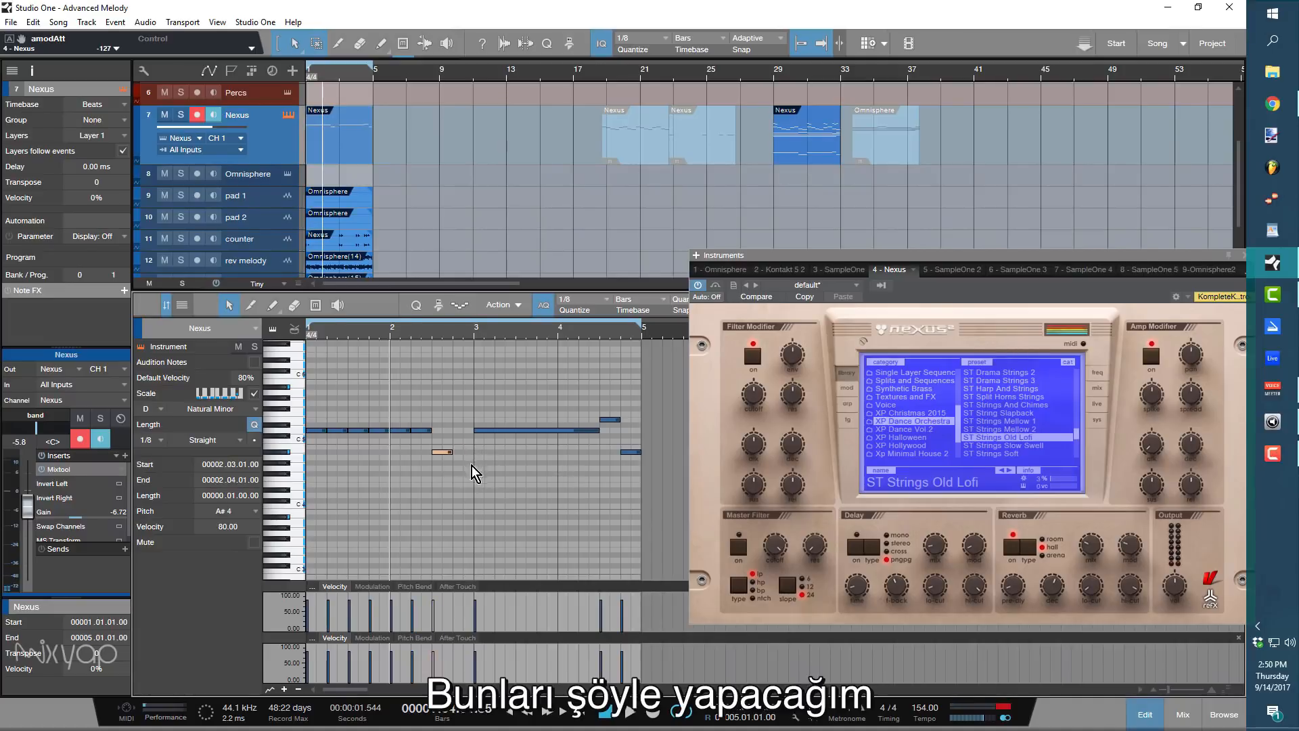
key("d")
Shorten the long D5 note at bar 3 to one beat and duplicate it five times to fill the gap.
left_click_drag(599, 431, 485, 445)
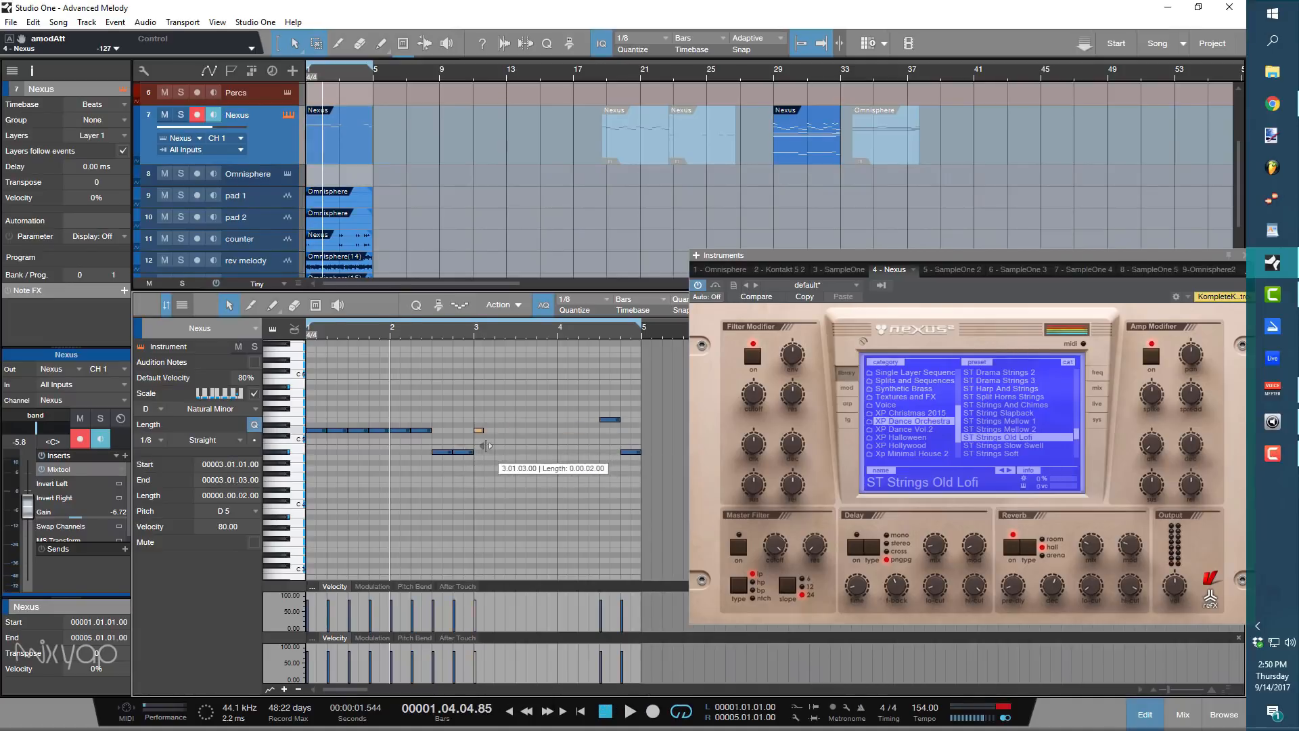
key("d")
key("d")
key("d")
key("d")
key("d")
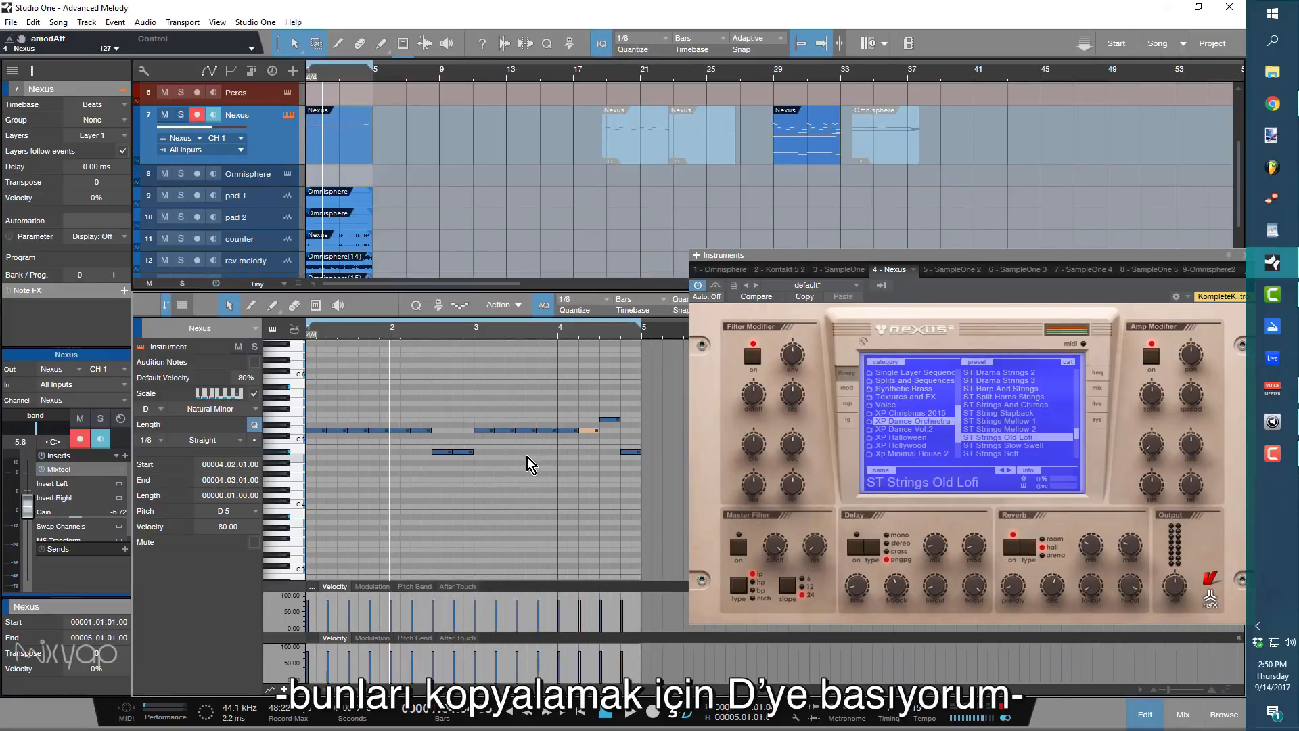
Shorten all notes of the Nexus part to half a beat for a staccato feel.
left_click_drag(632, 477, 299, 376)
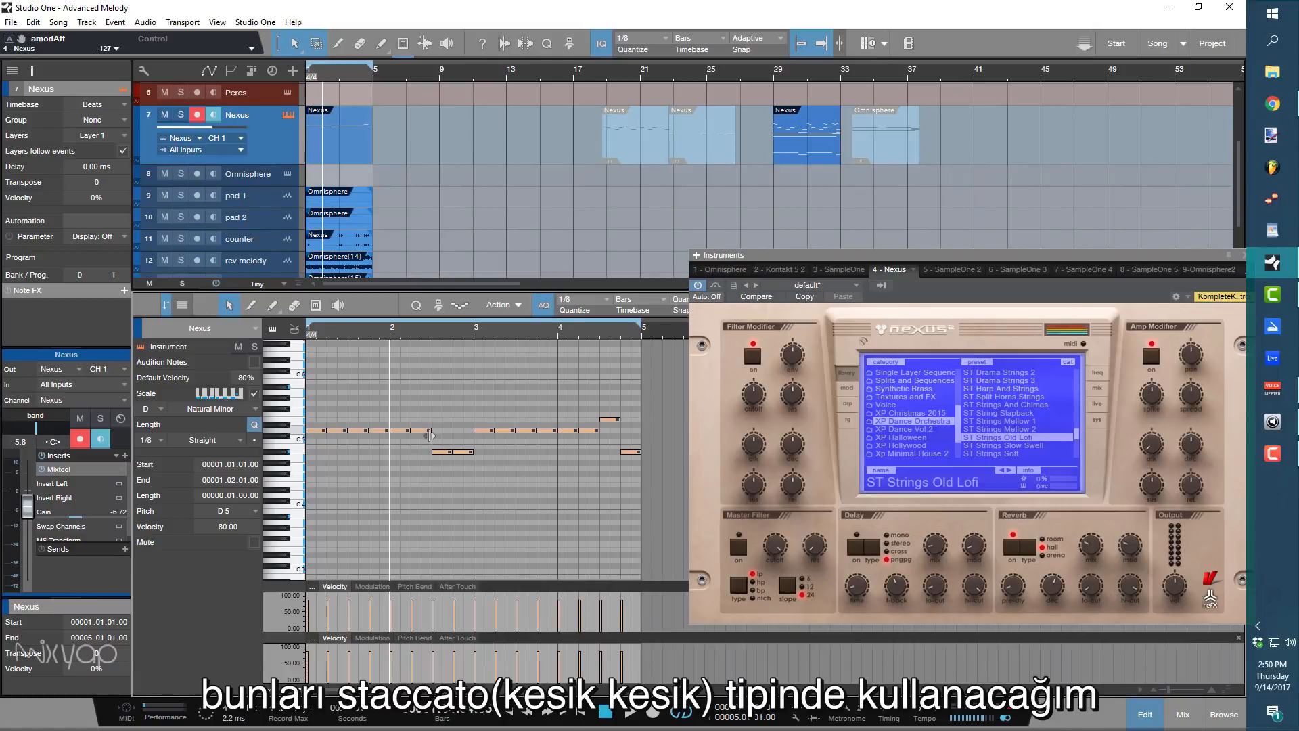
left_click_drag(430, 435, 422, 440)
key("comma")
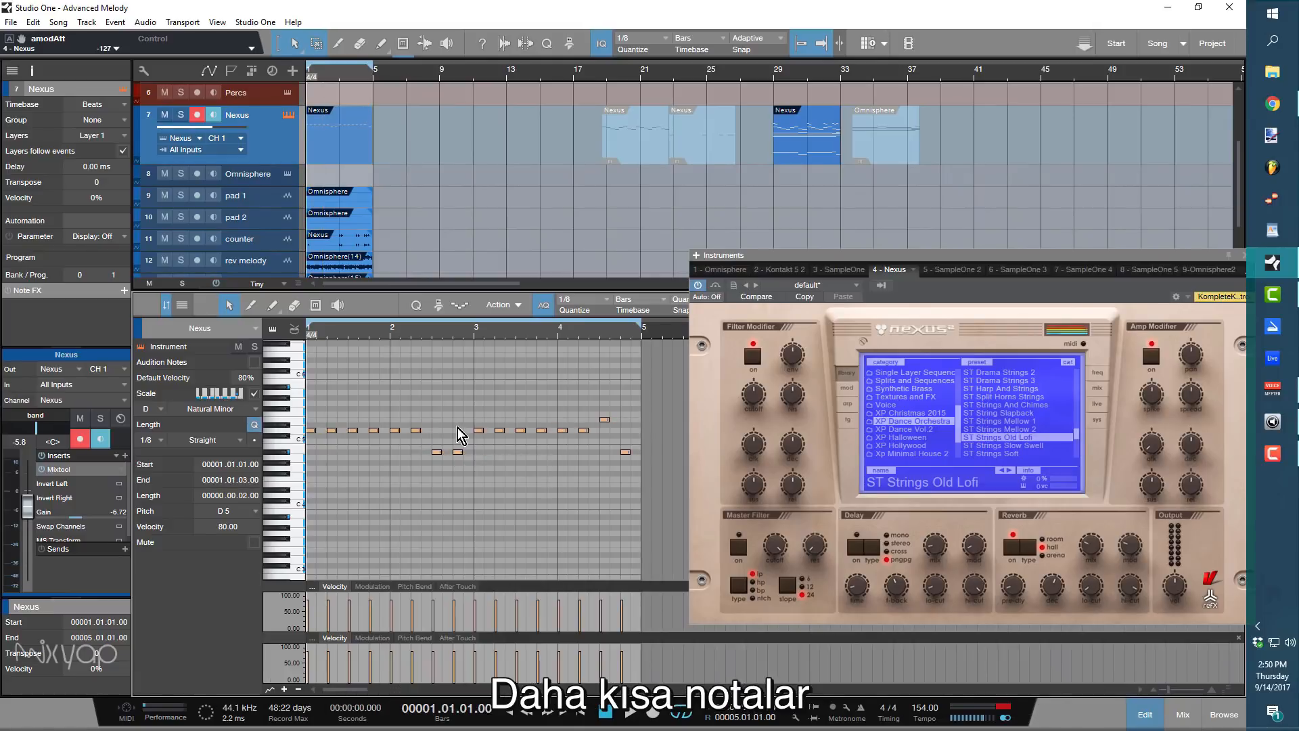
Play the staccato part and lower the Nexus channel's Mixtool gain to -10.08 dB.
key("space")
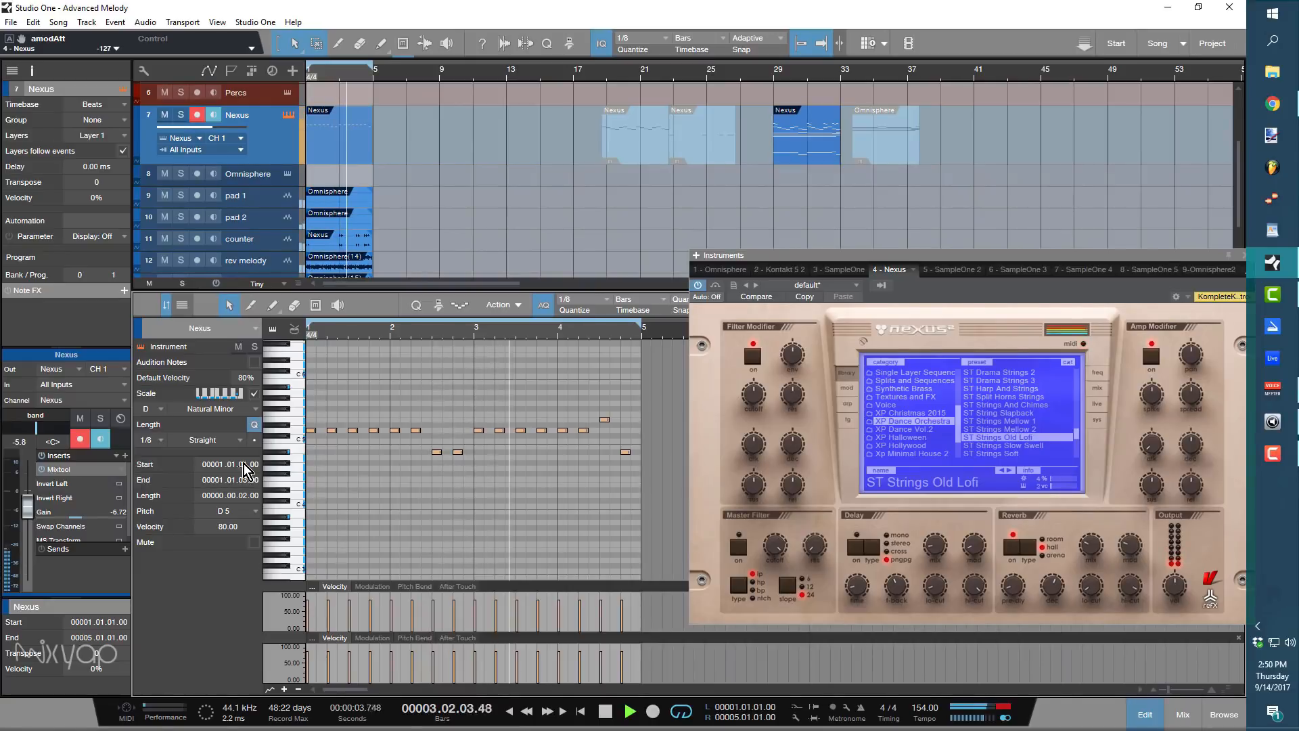
mouse_move(74, 517)
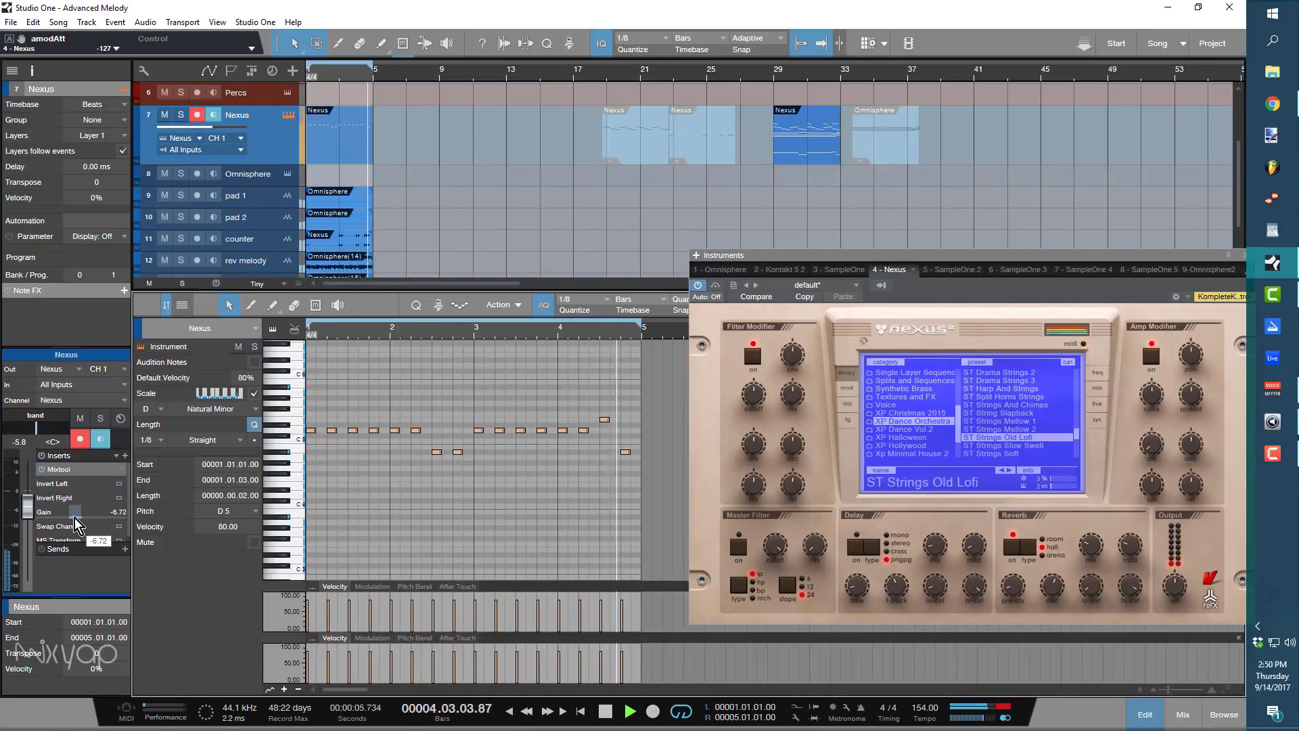
scroll(76, 524, "down", 3)
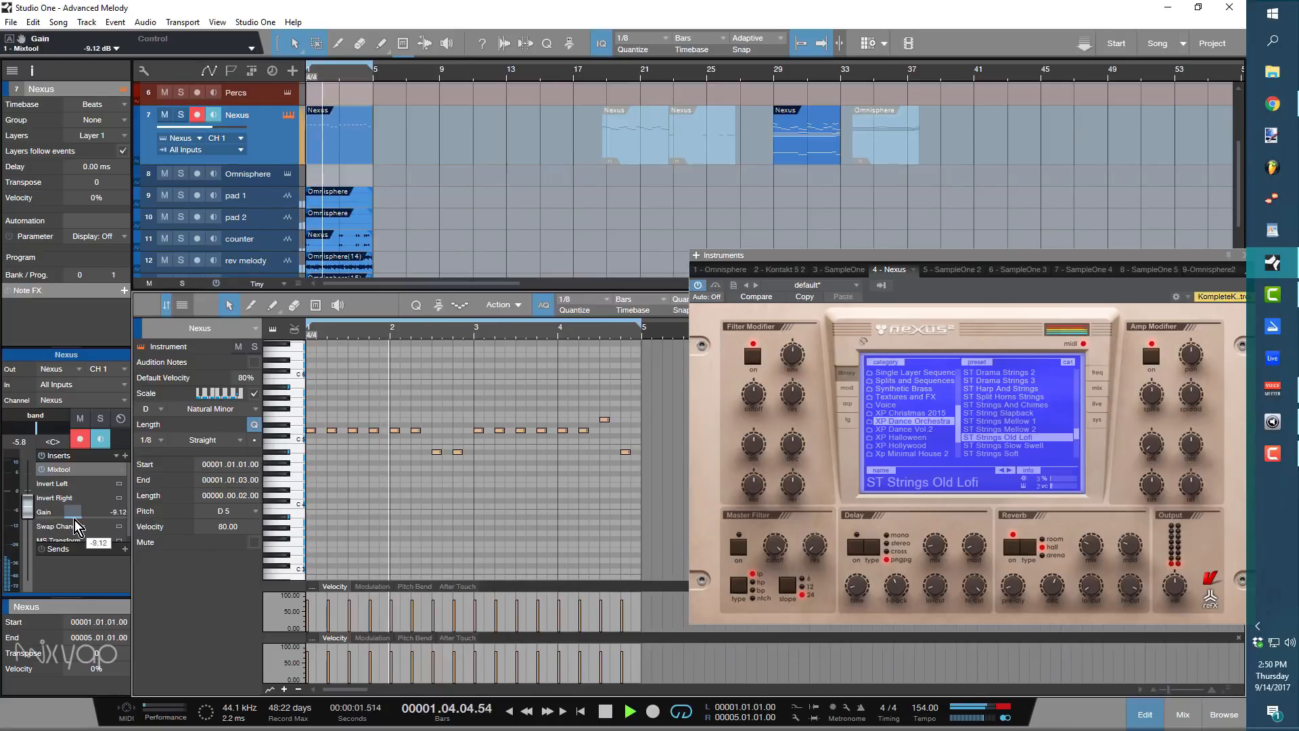
scroll(76, 525, "down", 1)
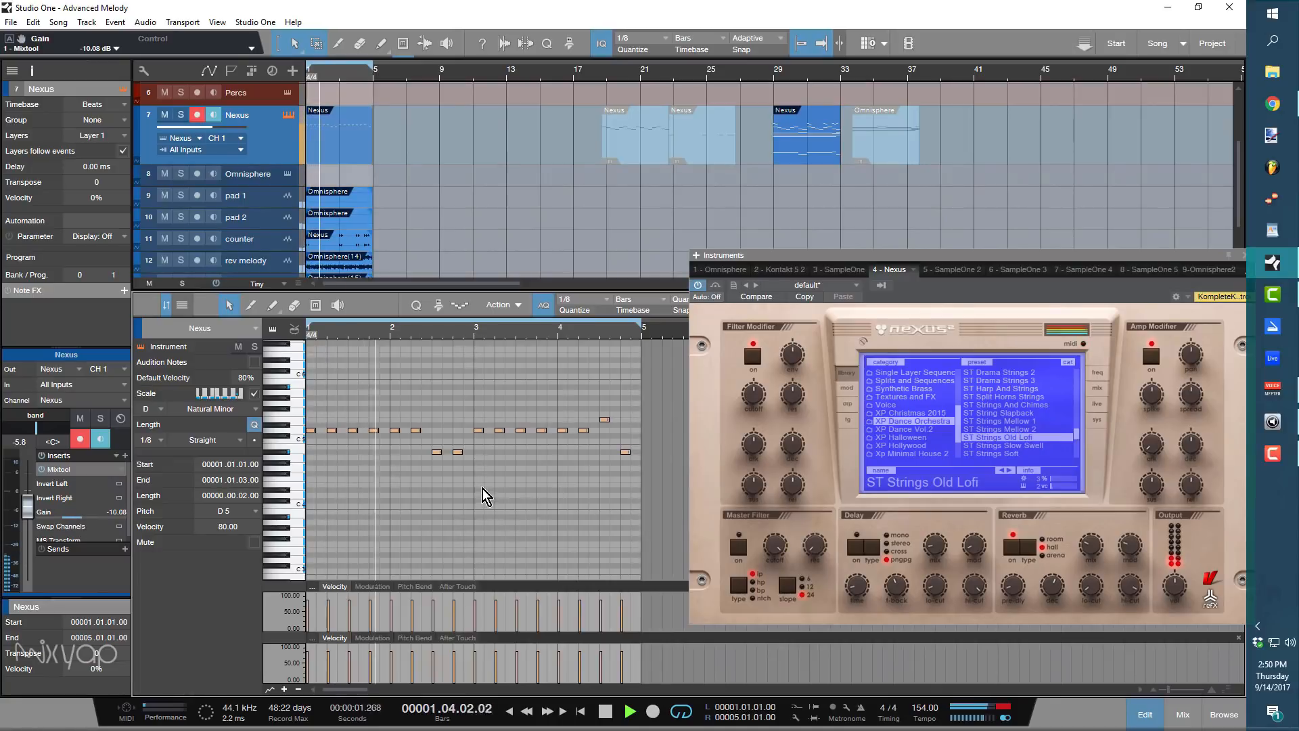
scroll(488, 481, "down", 1)
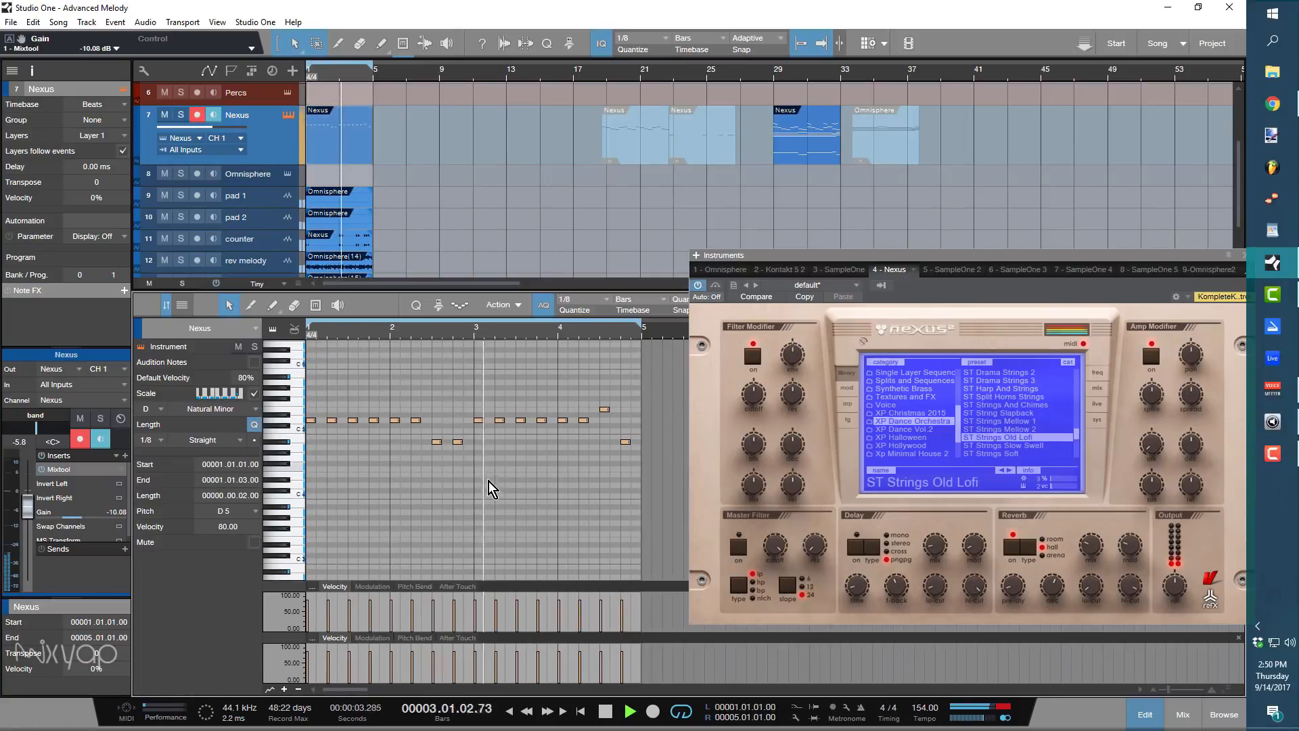
key("space")
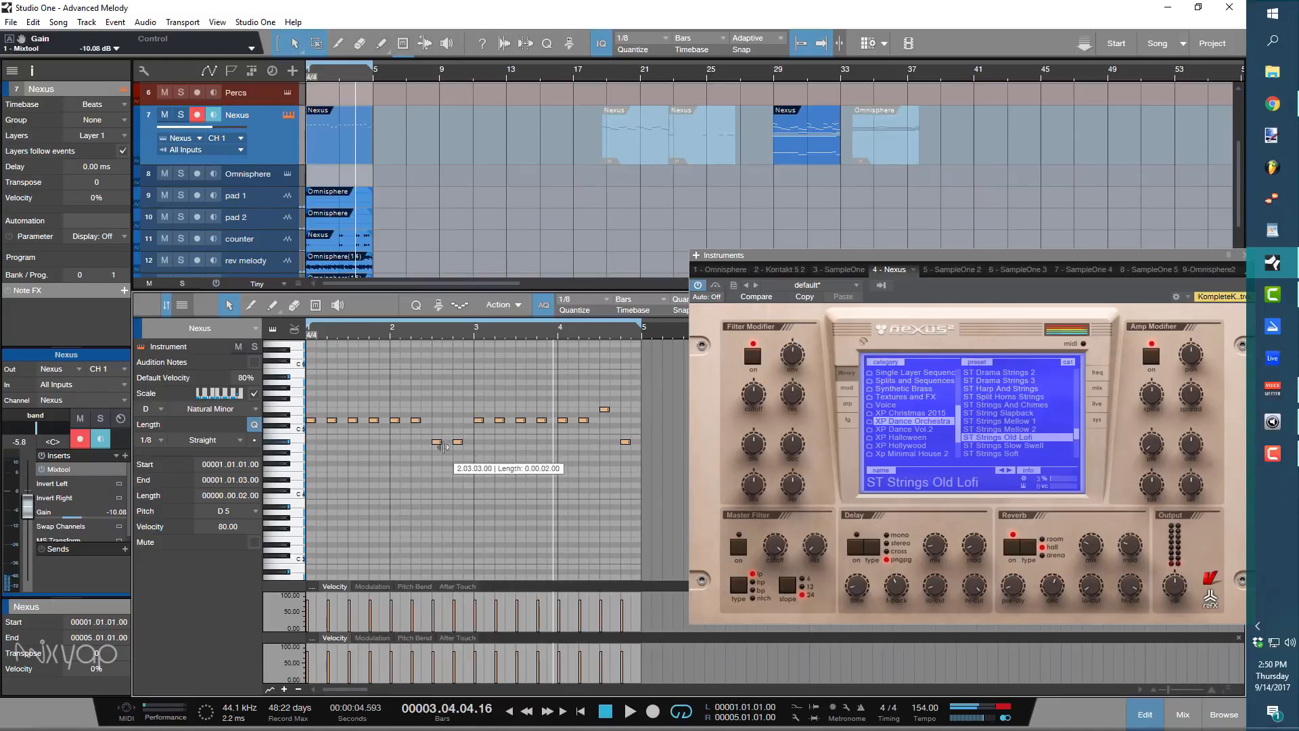
Lengthen the two A#4 notes ending bar 2 and the last two notes of bar 4 to one beat, and play the result.
left_click_drag(425, 434, 479, 452)
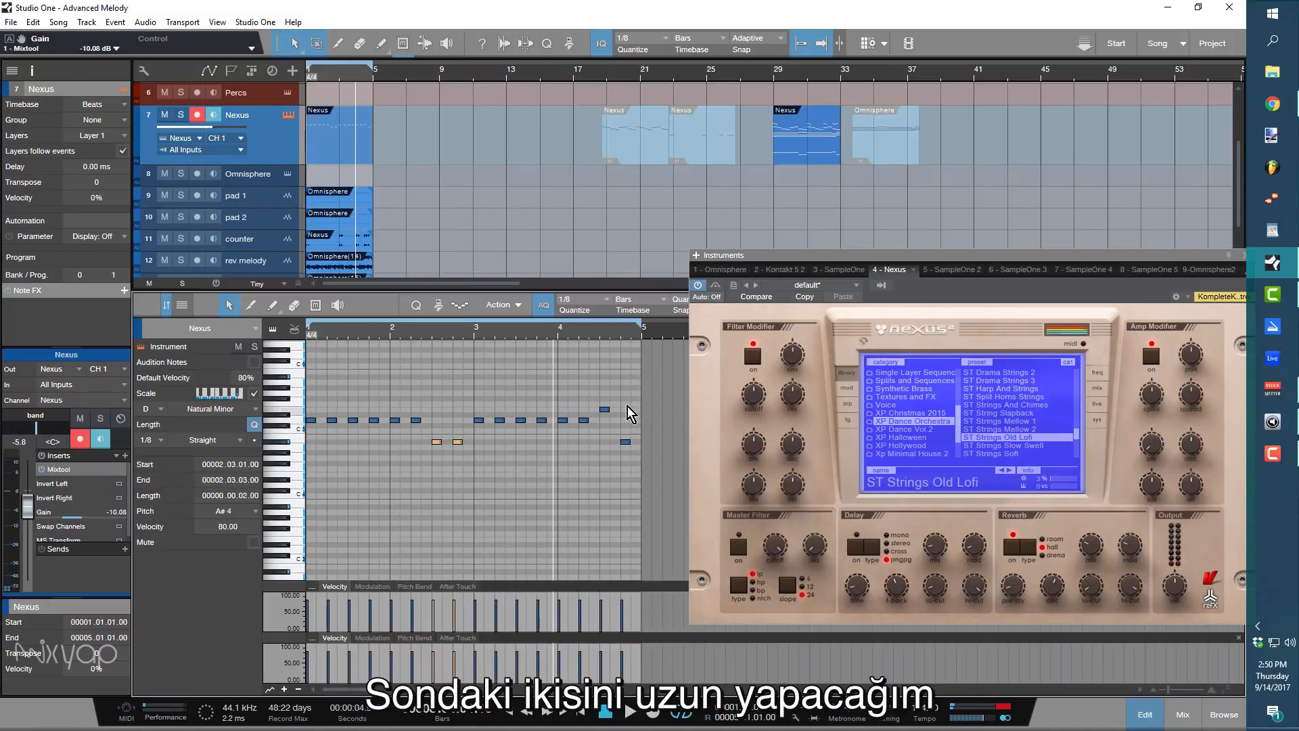
left_click_drag(631, 442, 619, 415)
mouse_move(464, 443)
left_mouse_down()
mouse_move(476, 446)
mouse_move(451, 448)
left_mouse_up()
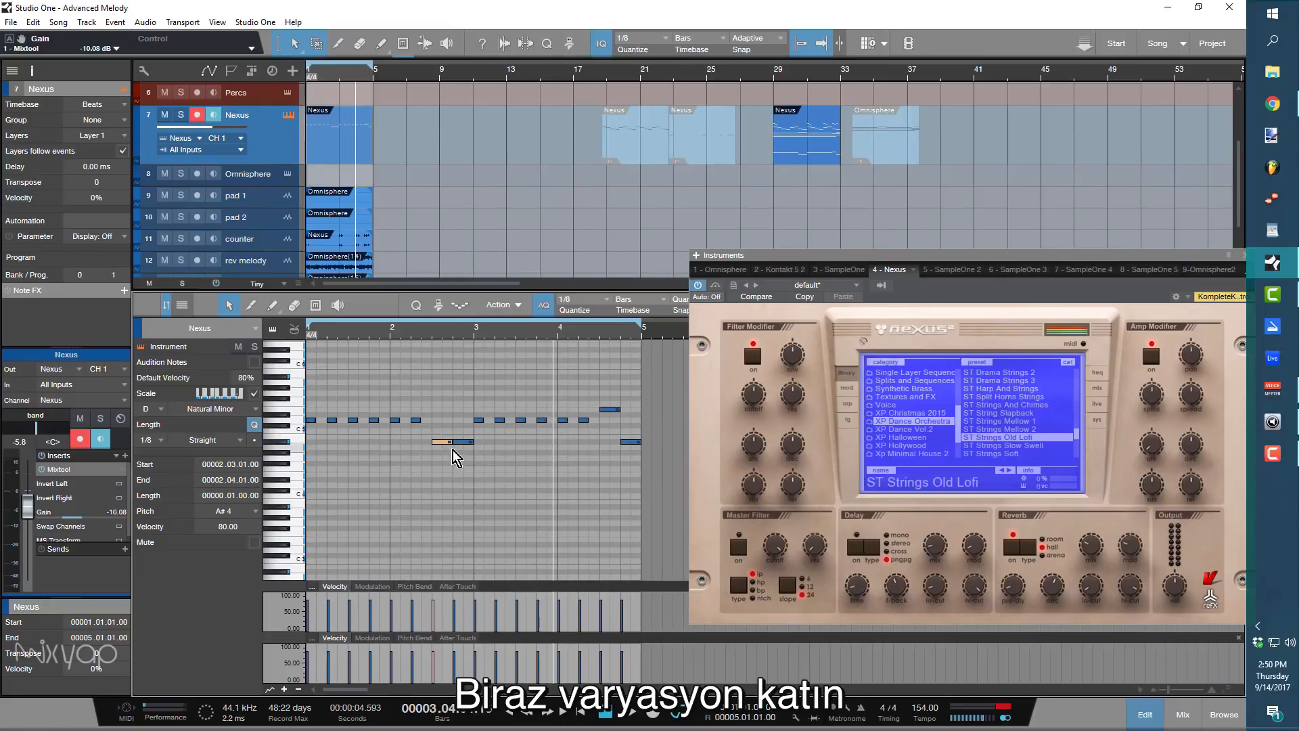
key("space")
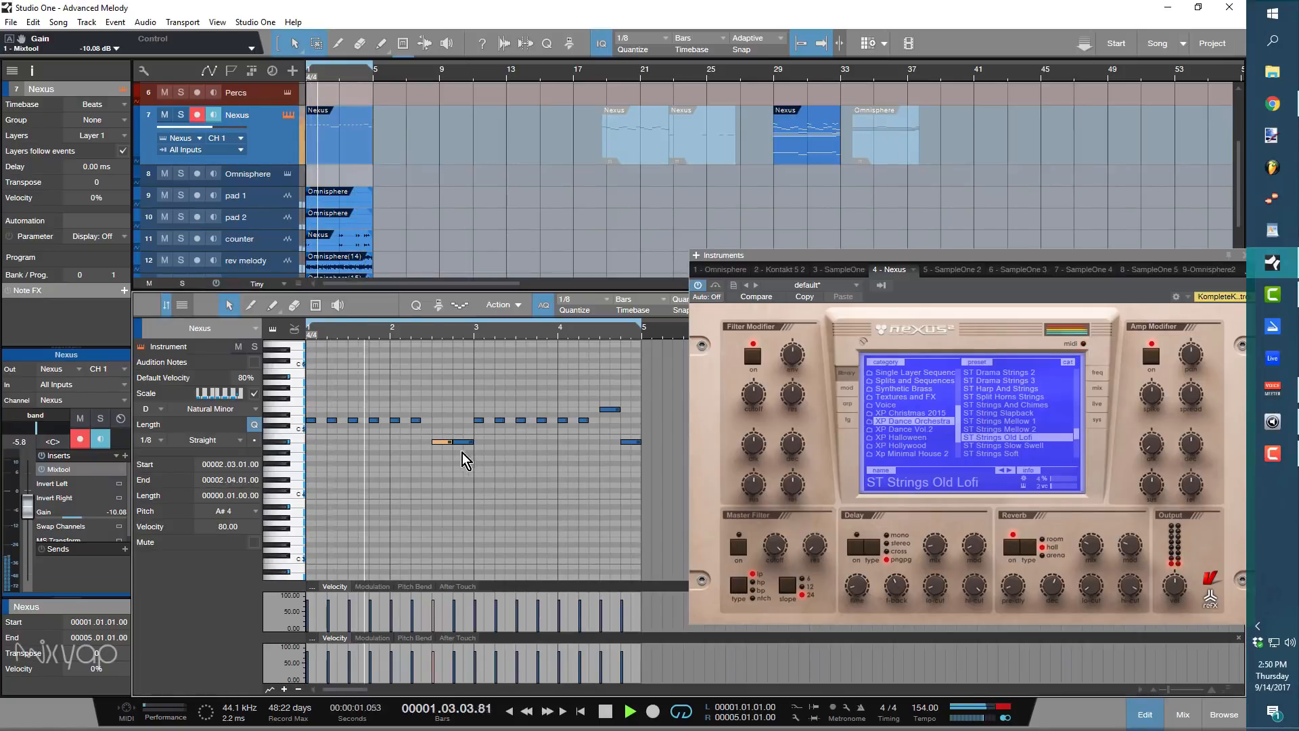
key("space")
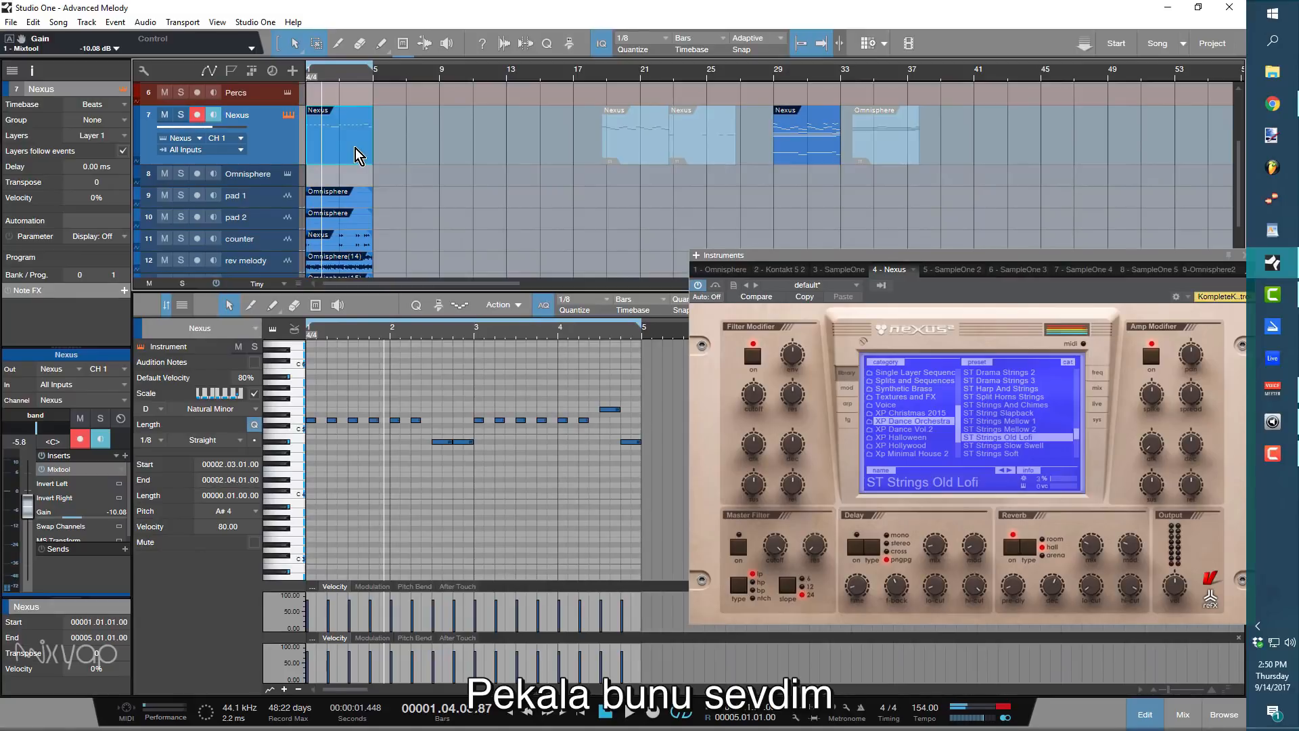
Bounce the Nexus part to an audio track named string below Omnisphere, and park the muted source clip at bar 39.
key("ctrl+b")
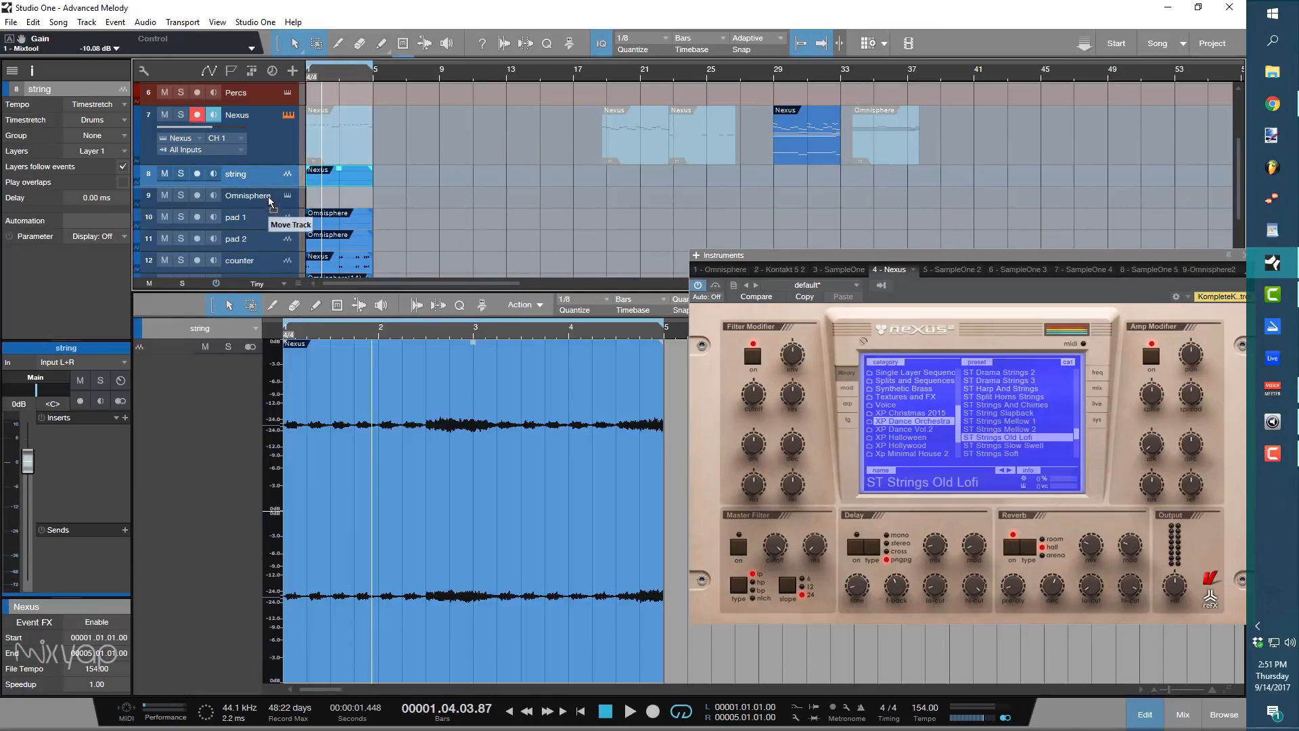
left_click_drag(269, 197, 269, 204)
scroll(442, 189, "down", 3)
scroll(435, 188, "down", 2)
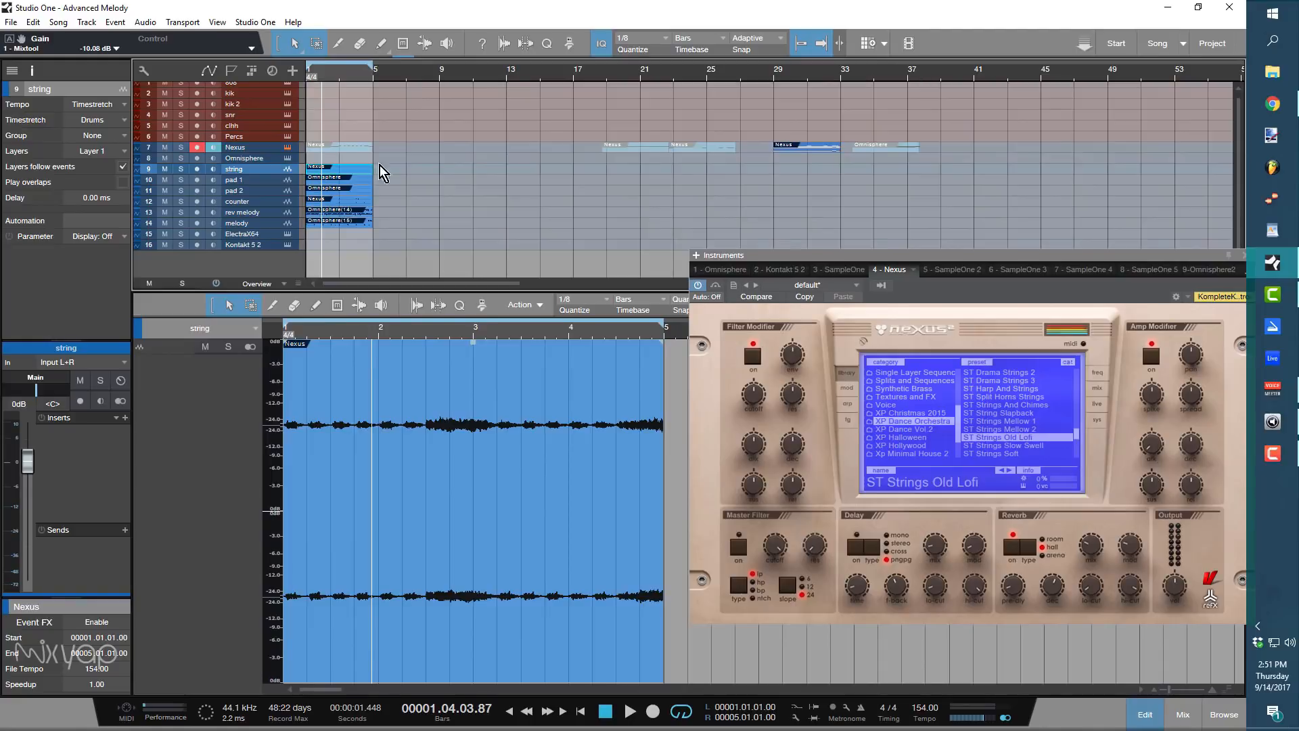
left_click_drag(332, 152, 964, 148)
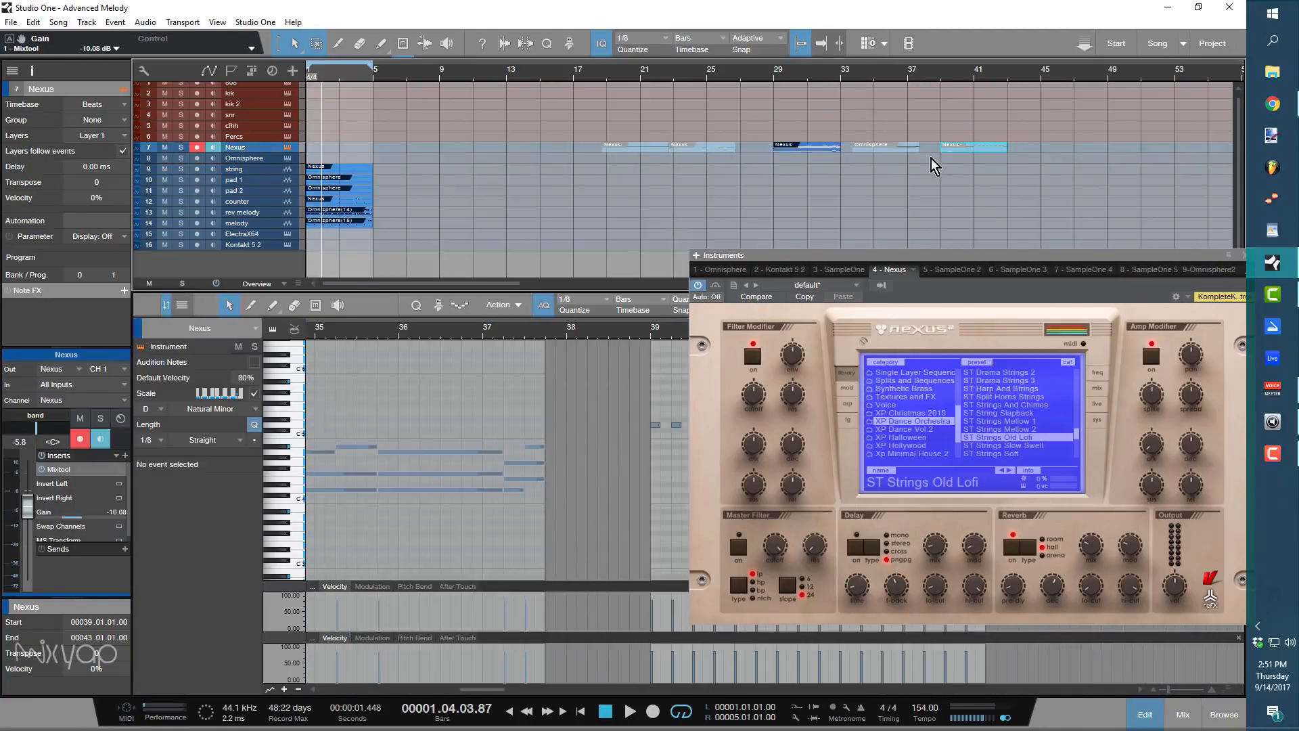
Move the Nexus clip from bar 29 to bar 1 of the ElectraX64 track and place the instrument window clear of the tracks.
left_click_drag(810, 152, 695, 238)
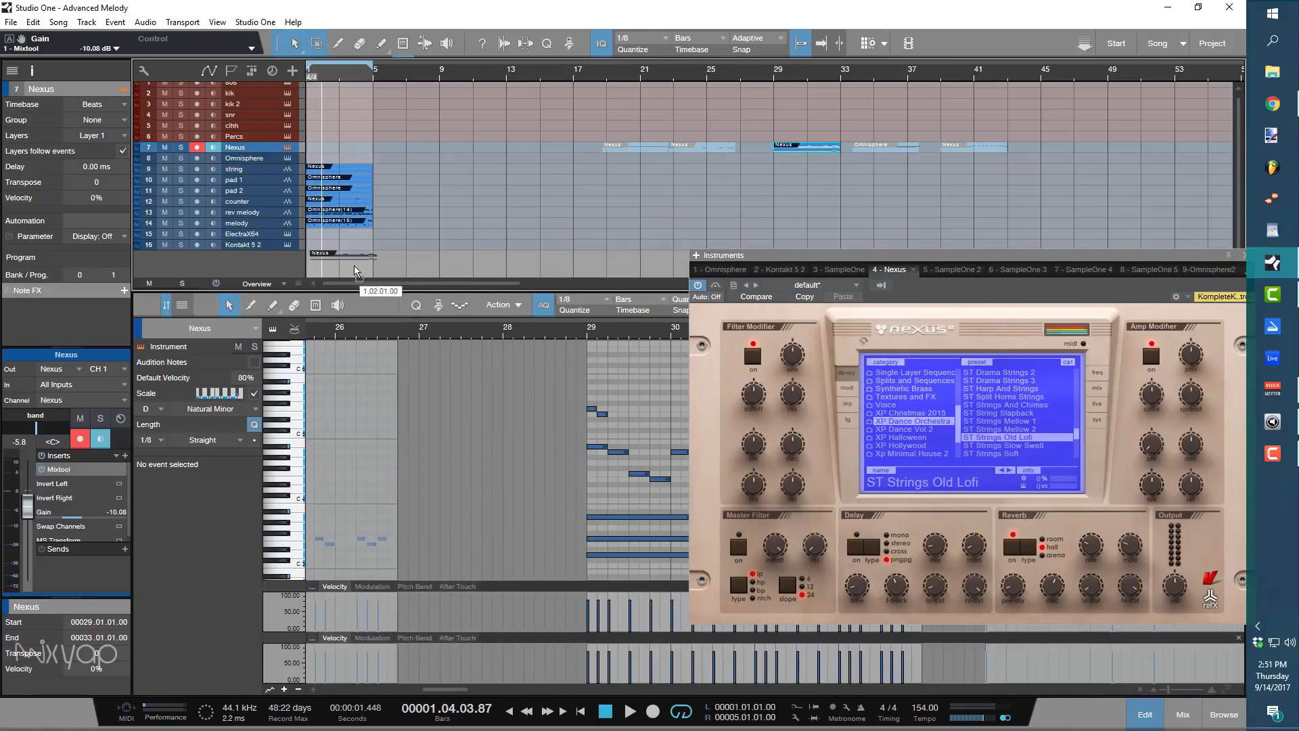
left_click_drag(351, 251, 344, 234)
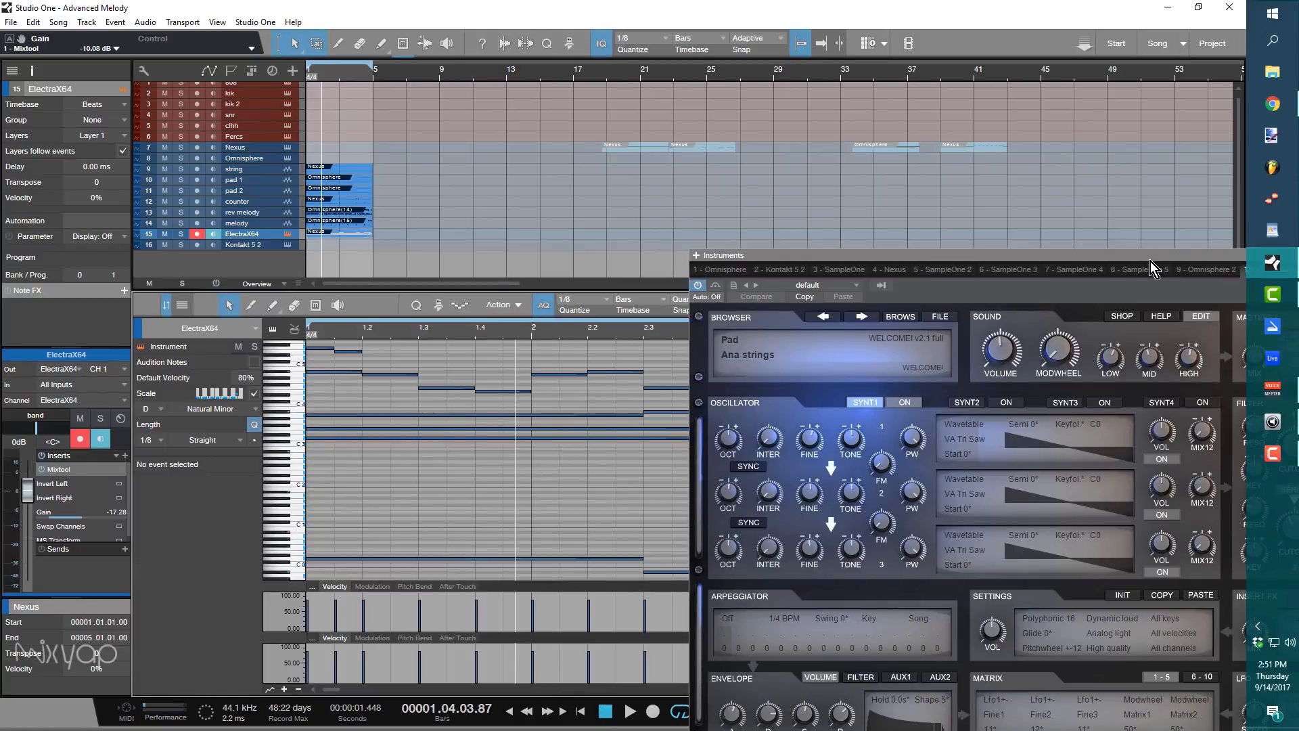
left_click_drag(1151, 262, 701, 181)
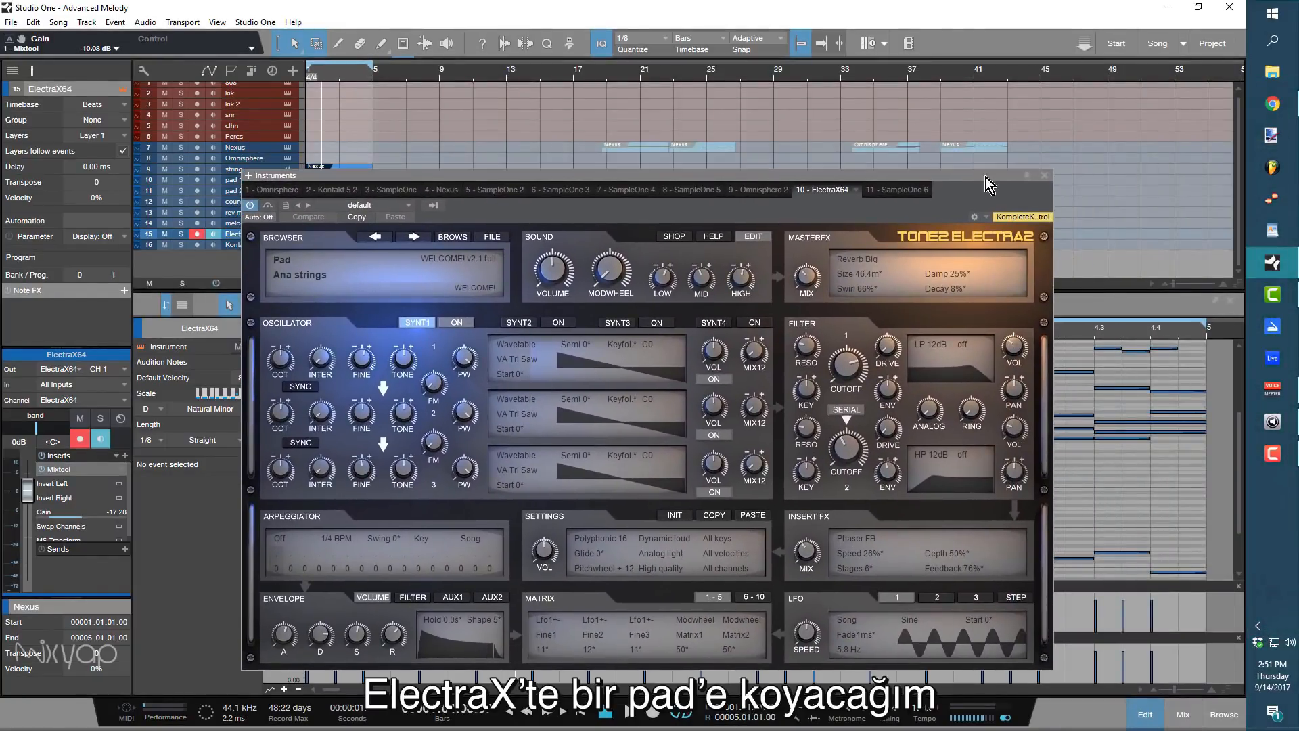
left_click_drag(1038, 174, 1061, 276)
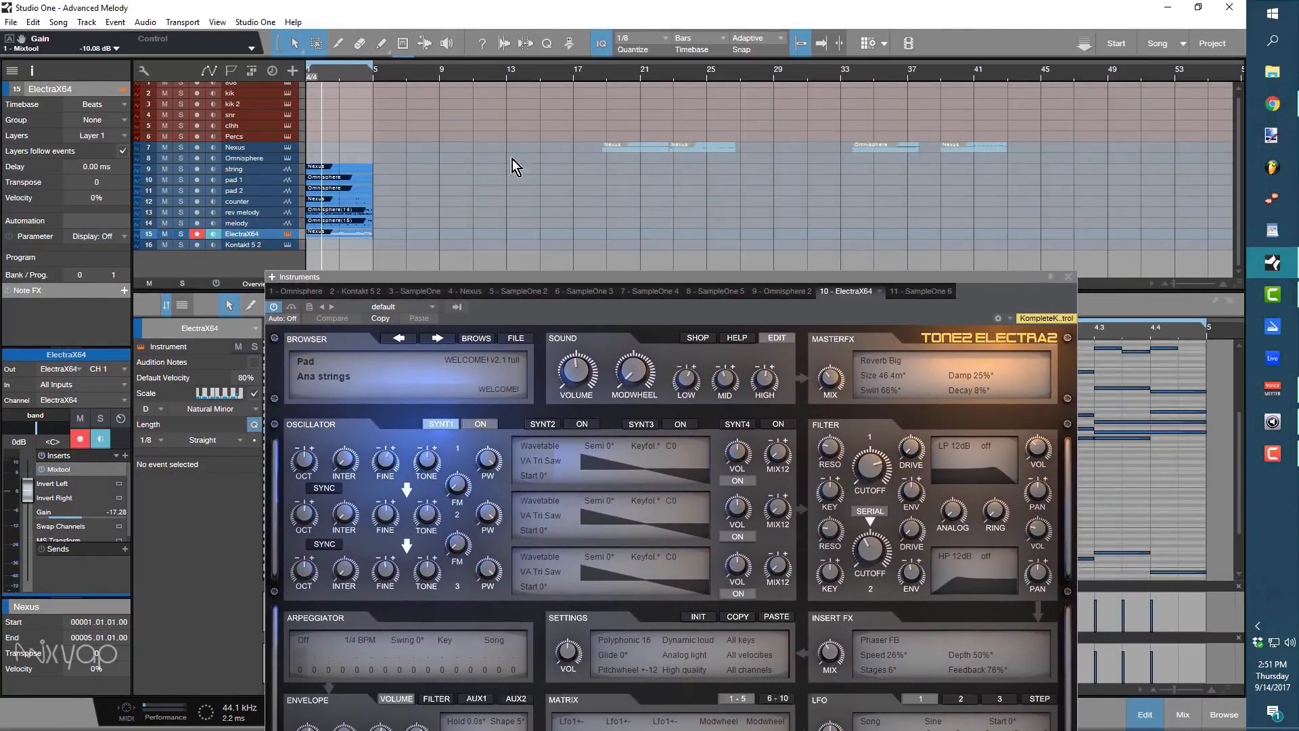
Play the pad, lower the ElectraX64 channel volume to -5.4 dB and solo the track.
key("space")
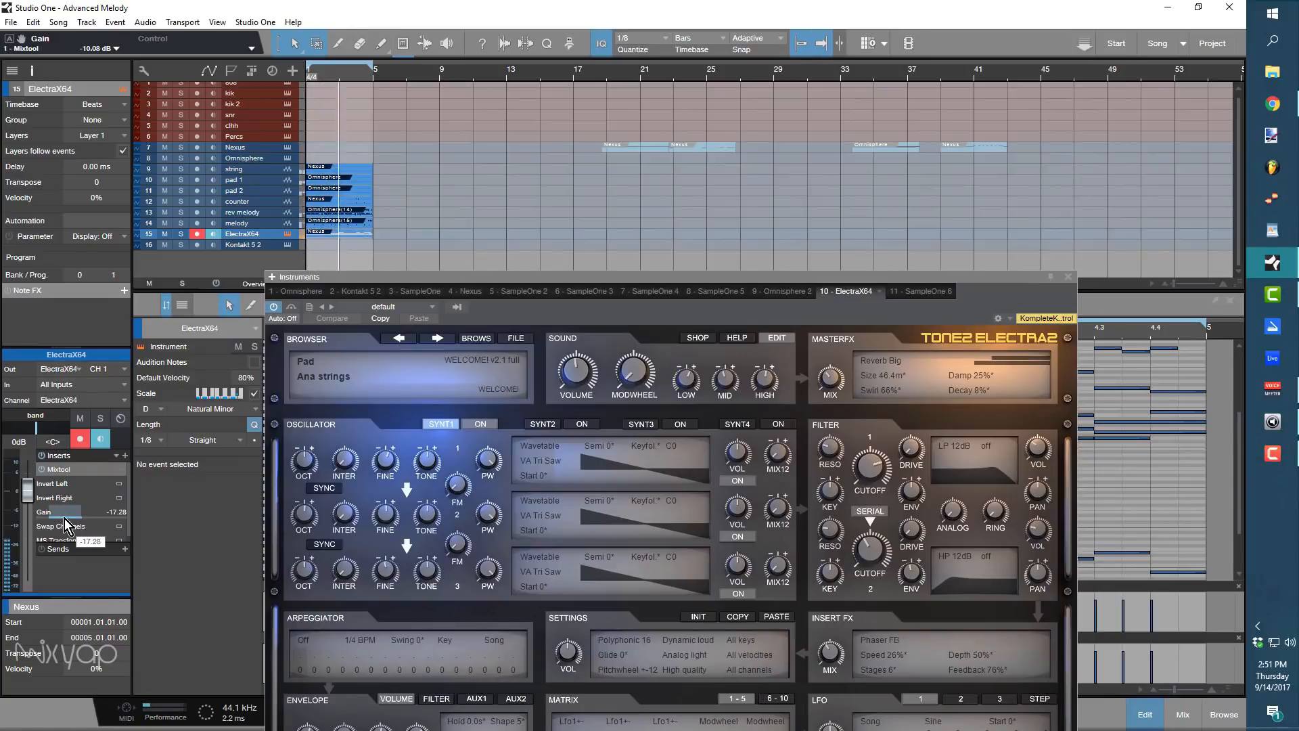
left_click_drag(29, 494, 33, 510)
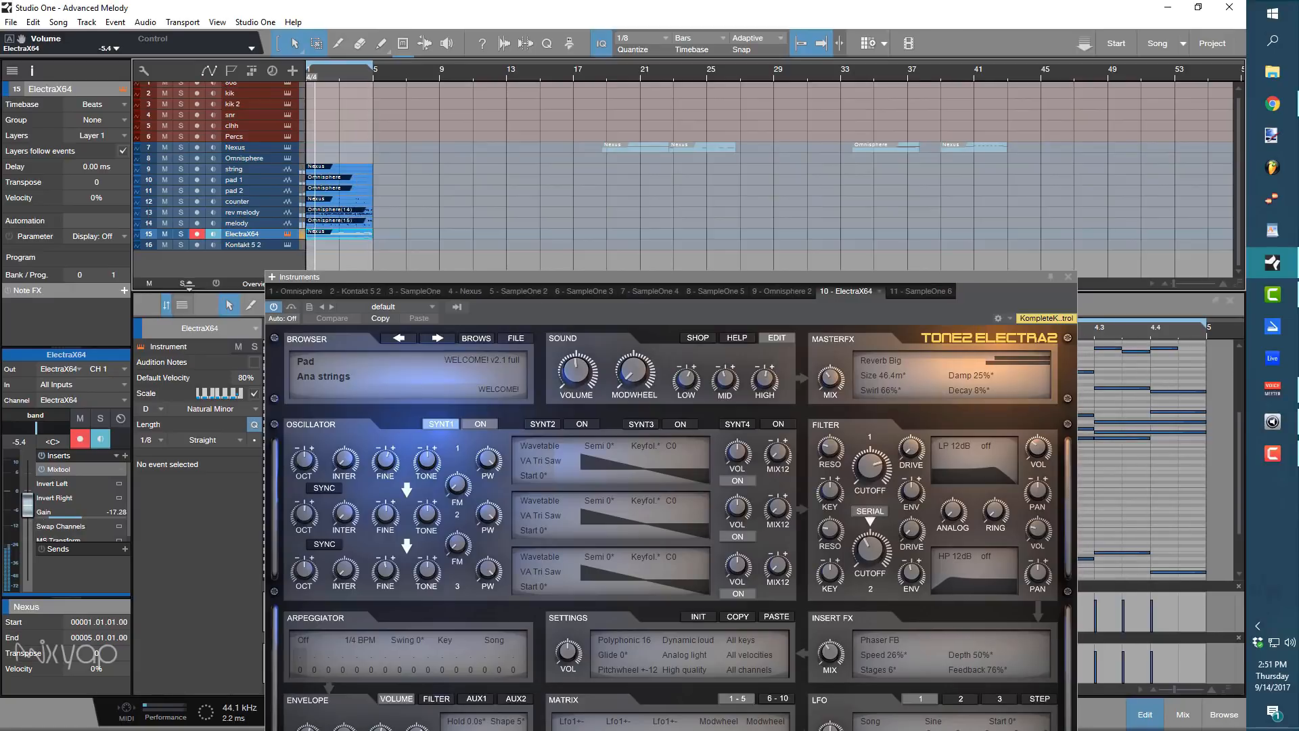
left_click(183, 234)
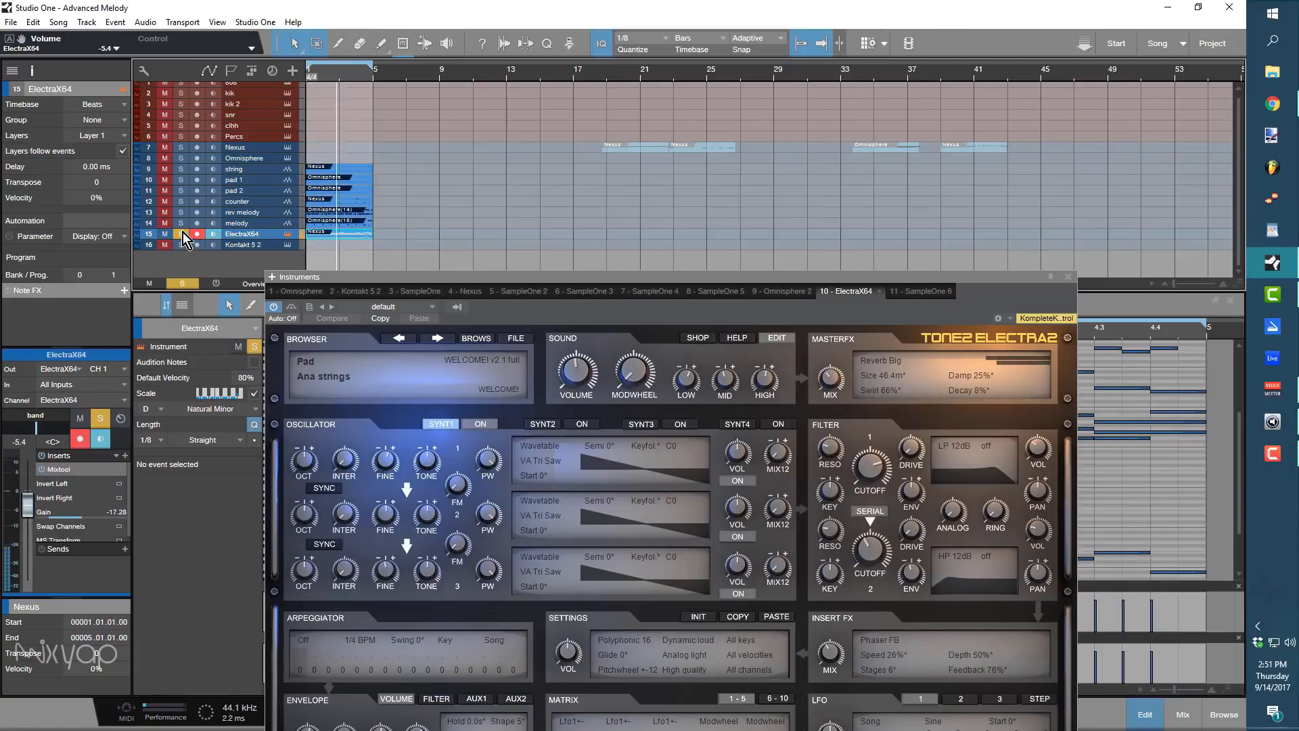
Transpose the lowest row of notes in the ElectraX64 part up one octave.
left_click_drag(579, 277, 579, 618)
scroll(567, 496, "down", 3)
left_click_drag(502, 463, 1171, 555)
key("shift+Up")
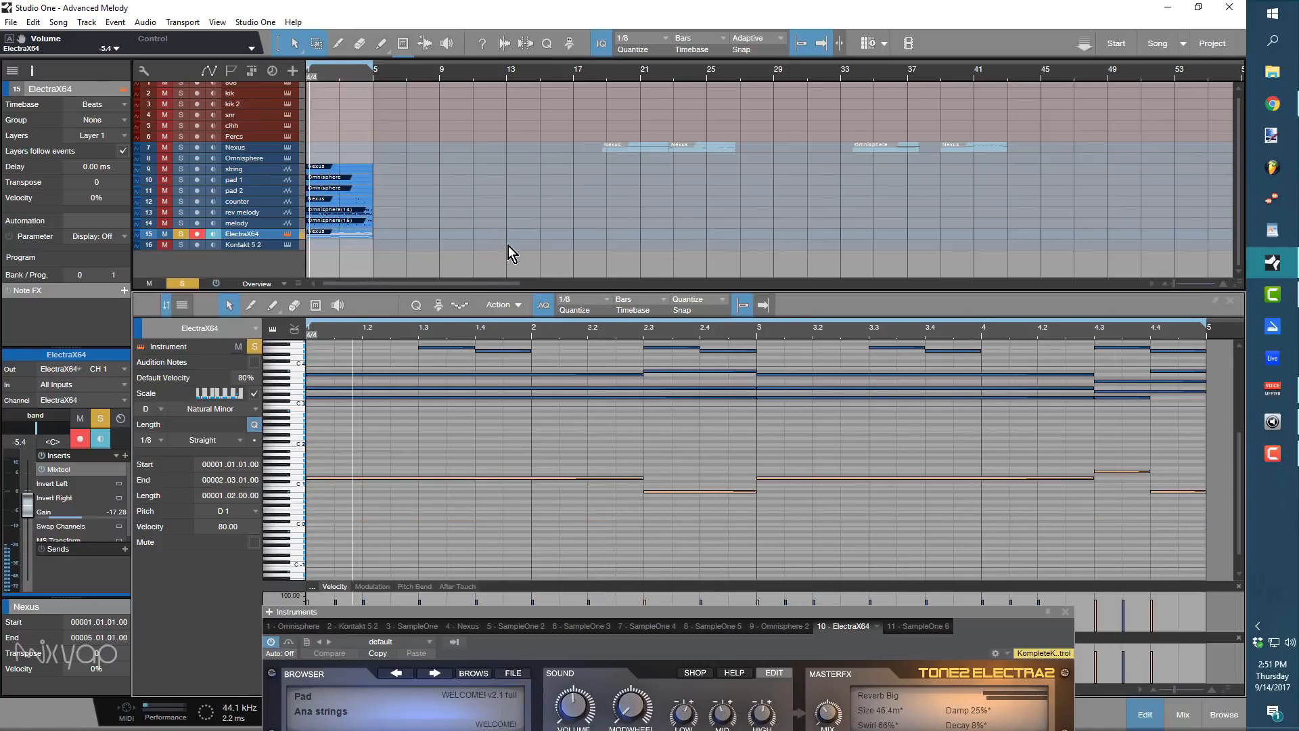
Bounce the ElectraX64 clip to an audio track and close the instrument window.
left_click(348, 233)
key("ctrl+b")
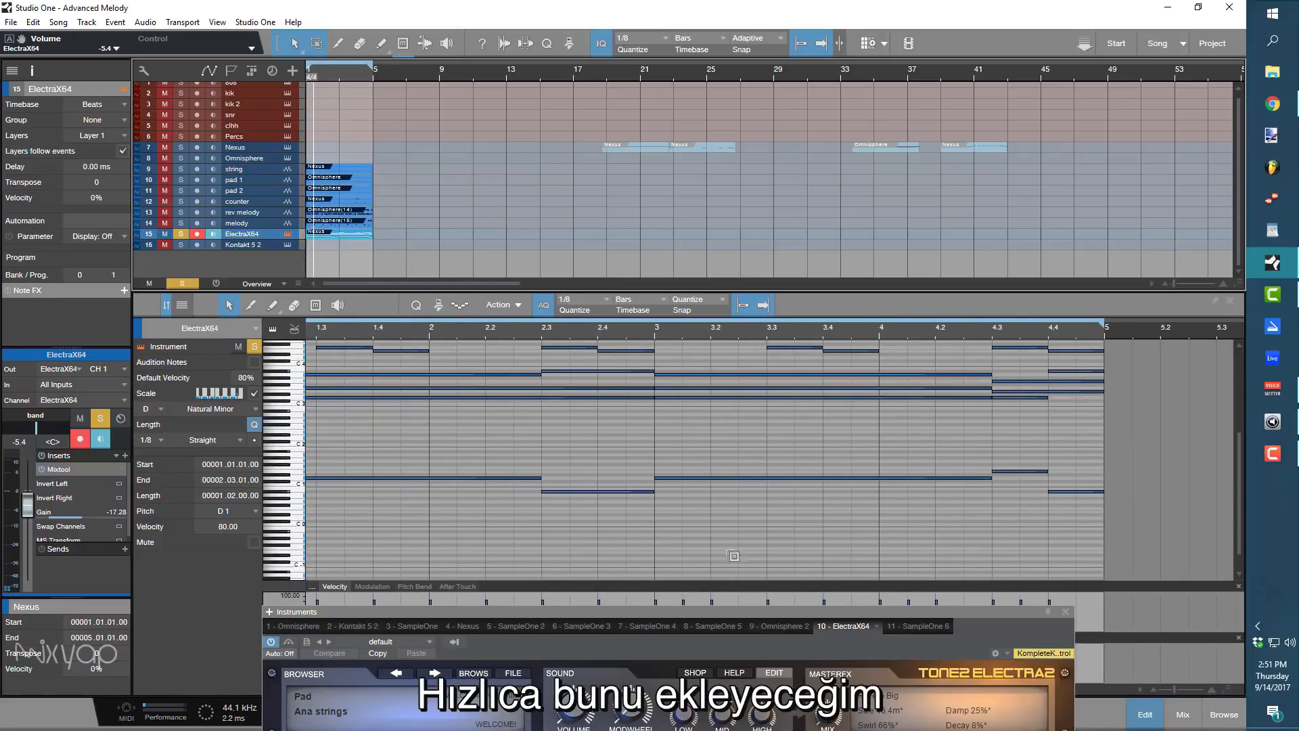
left_click(1066, 613)
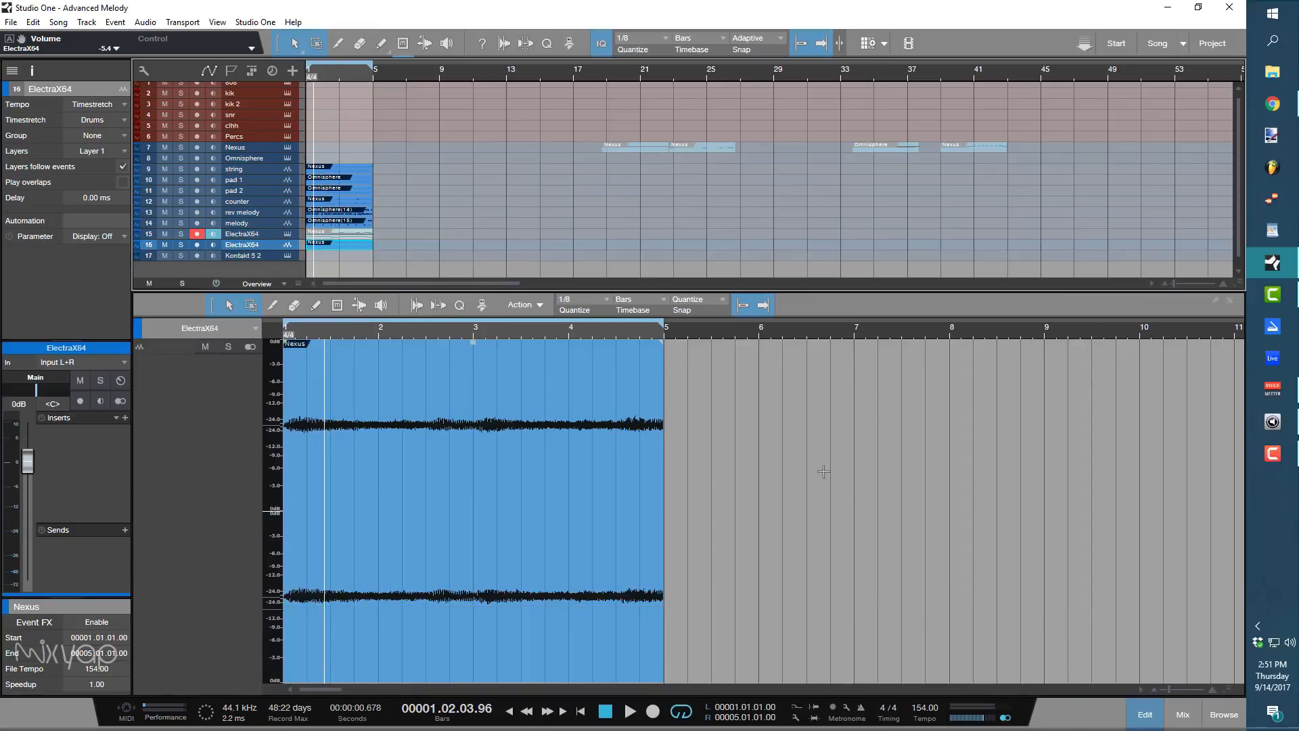
Place the ElectraX64 instrument track below its audio track and park its muted clip on the Nexus track around bar 13.
left_click(270, 234)
left_click_drag(318, 241, 577, 132)
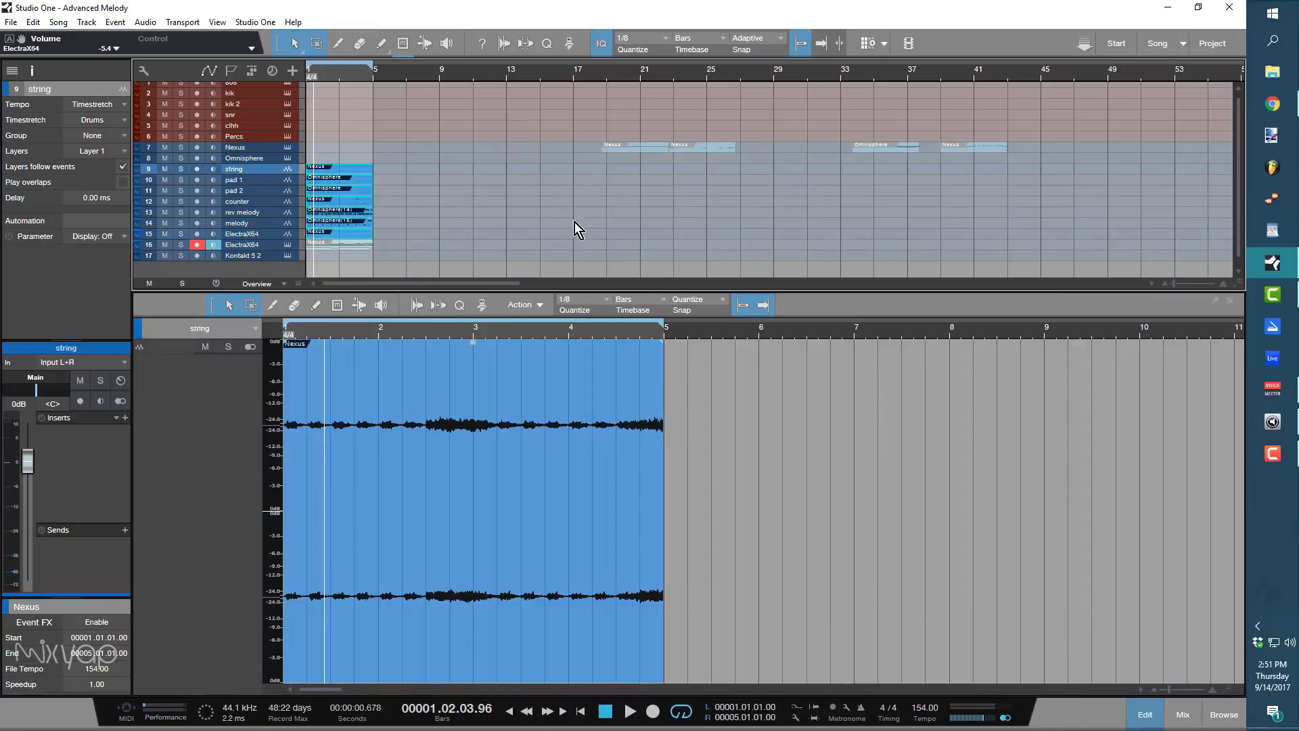
left_click_drag(327, 247, 527, 152)
left_click_drag(611, 110, 975, 155)
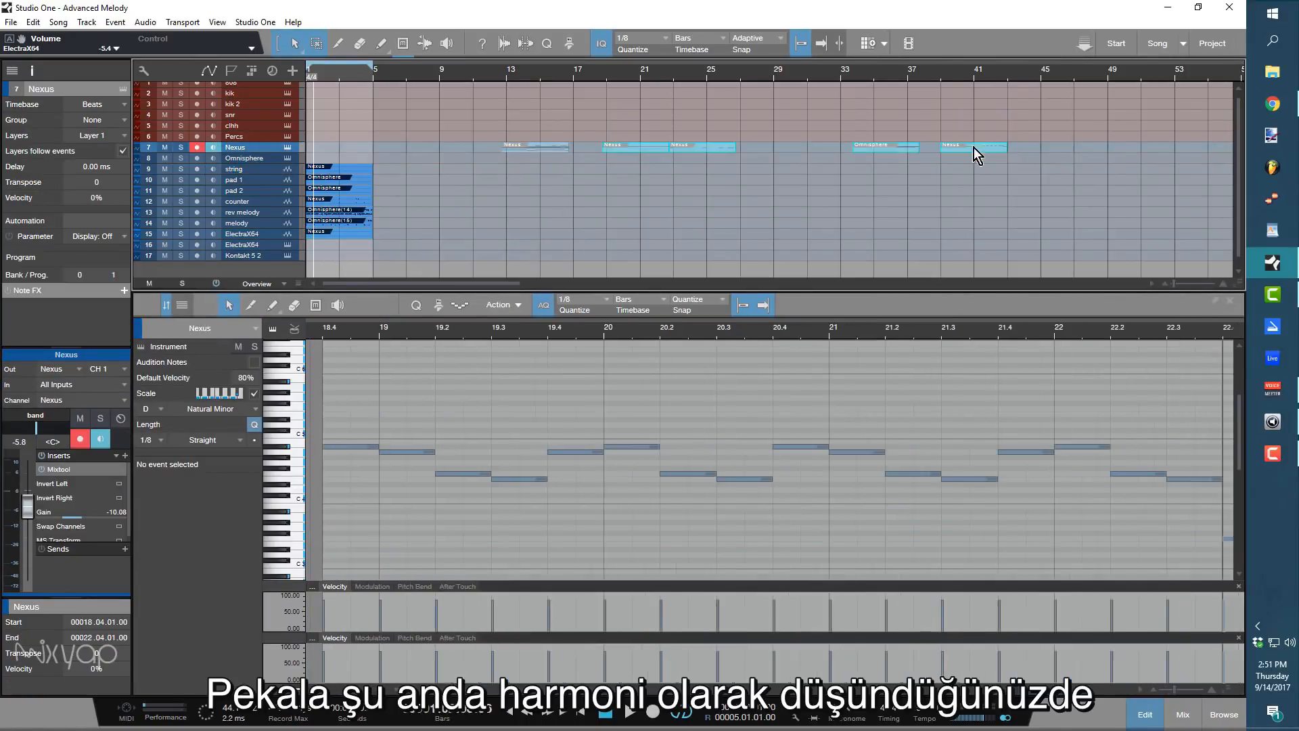
Move the ElectraX64 and Kontakt instrument tracks below Omnisphere, and hide them together with the Nexus and Omnisphere tracks.
left_click(272, 254)
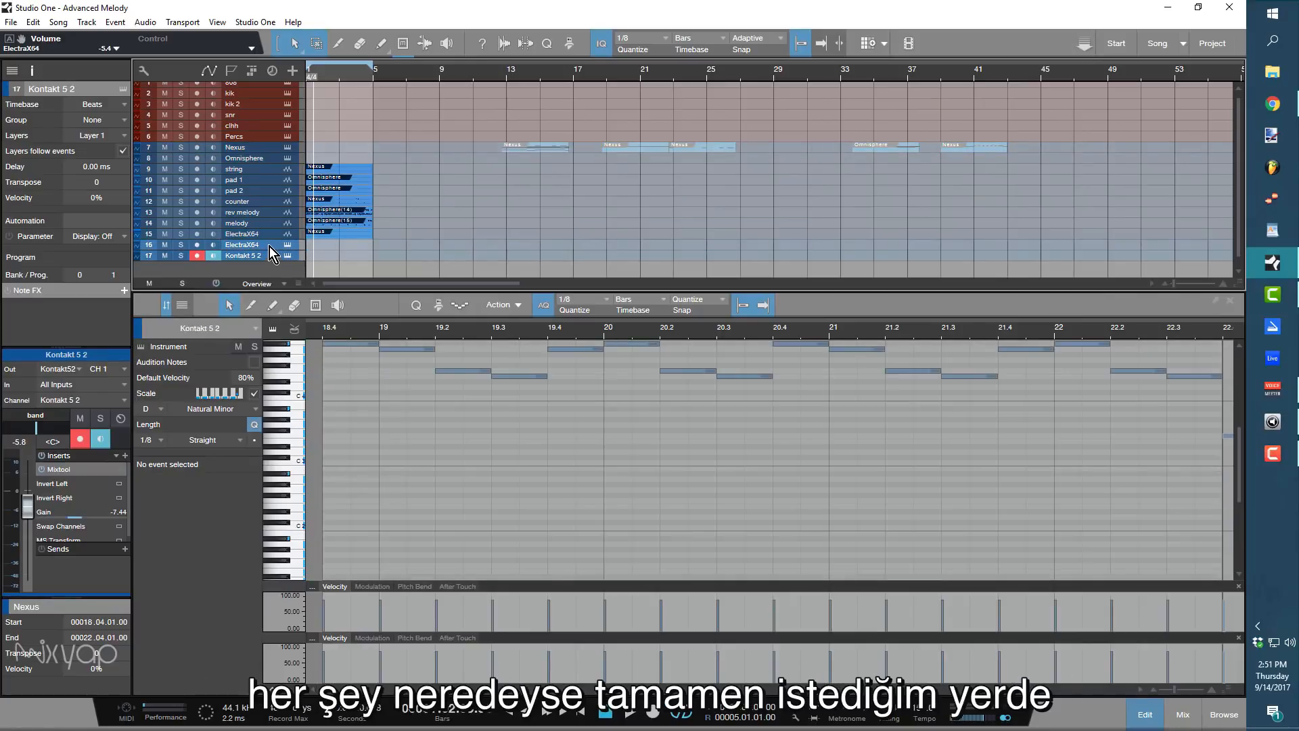
left_click_drag(270, 247, 272, 172)
left_click(270, 150)
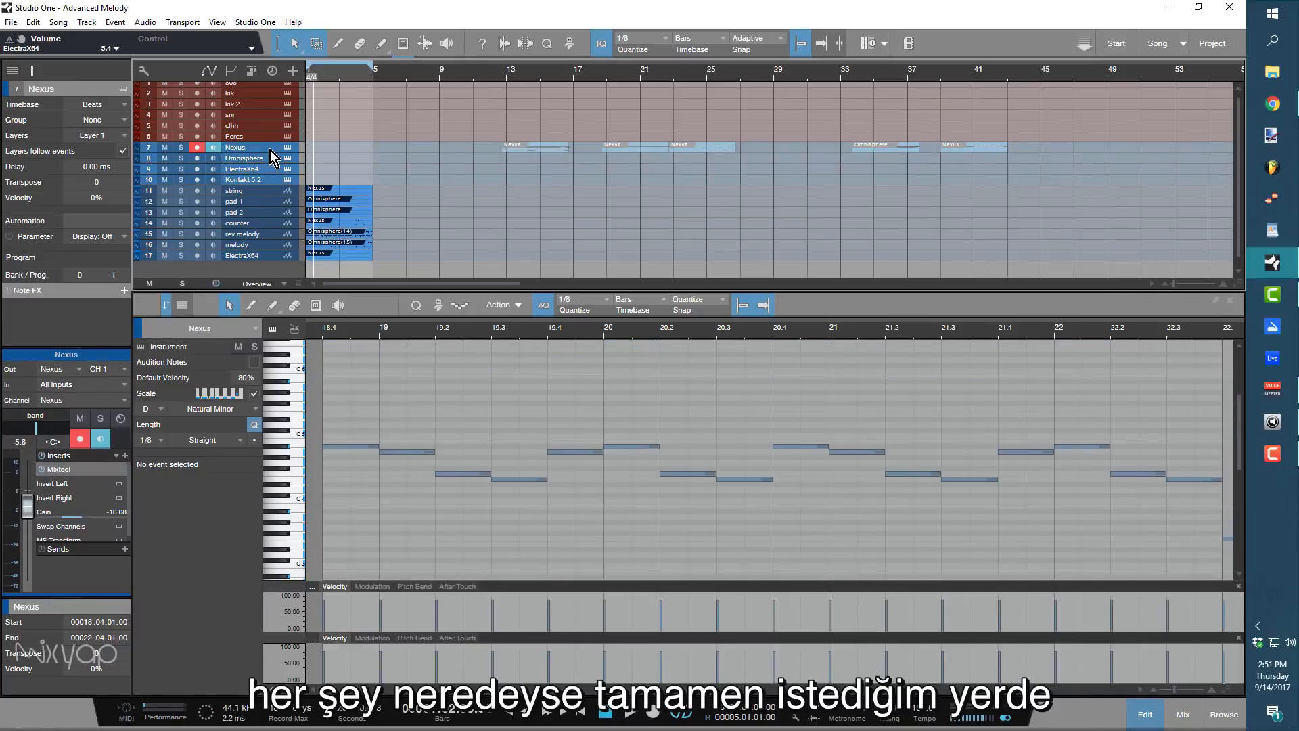
right_click(270, 150)
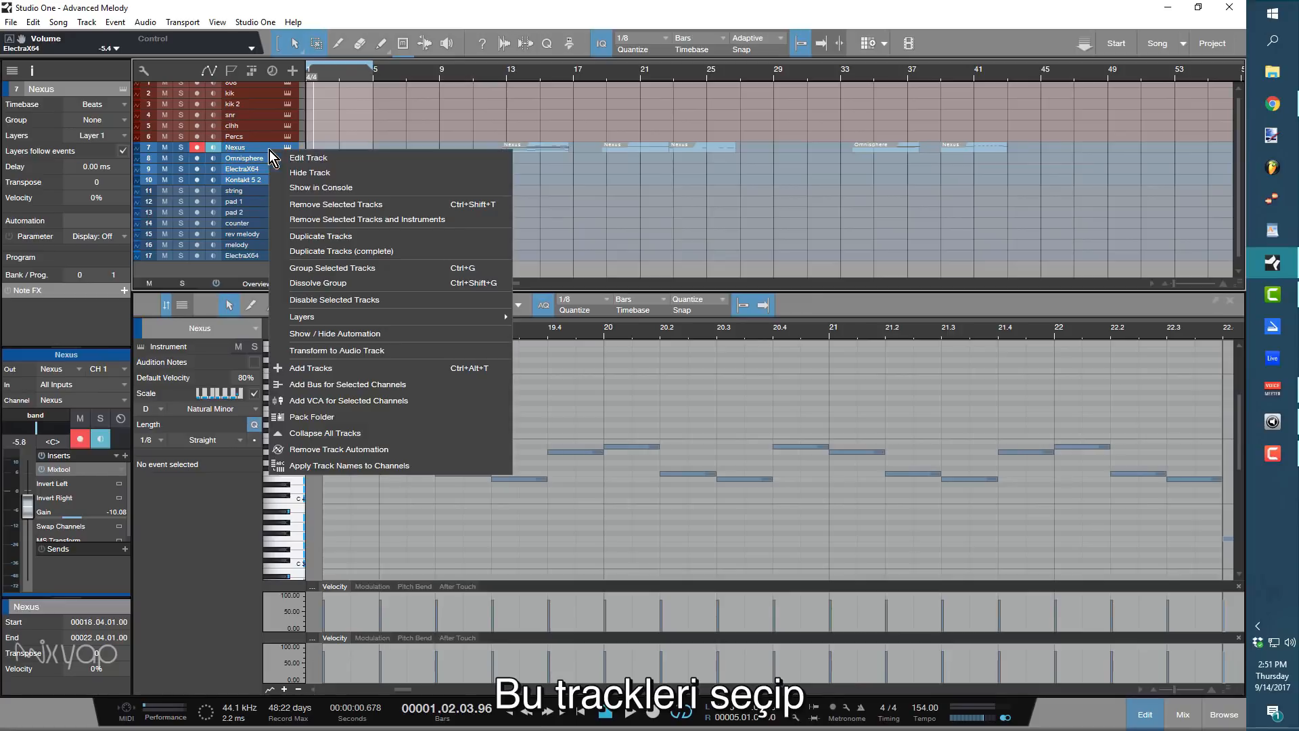
left_click(343, 174)
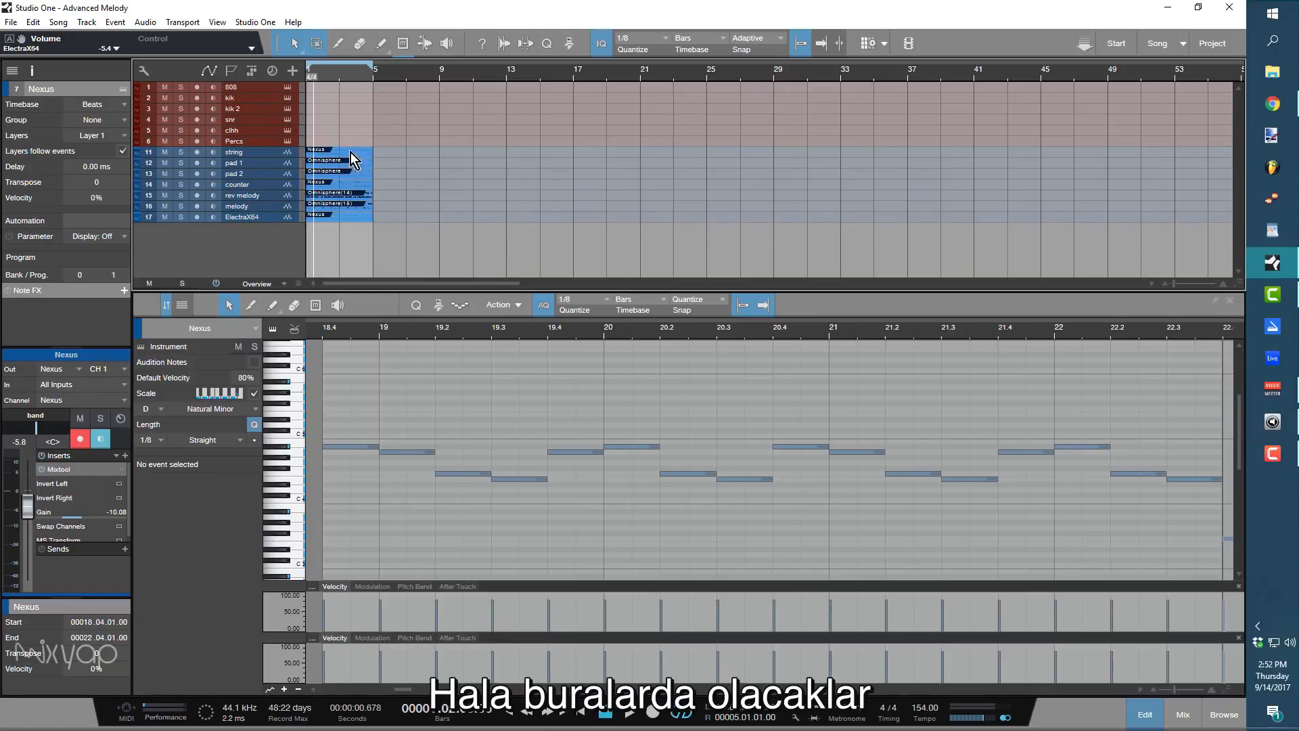
Open the mixer below the arrangement and set the track height to Tiny so all tracks fit in view.
scroll(404, 204, "down", 2)
scroll(404, 204, "up", 7)
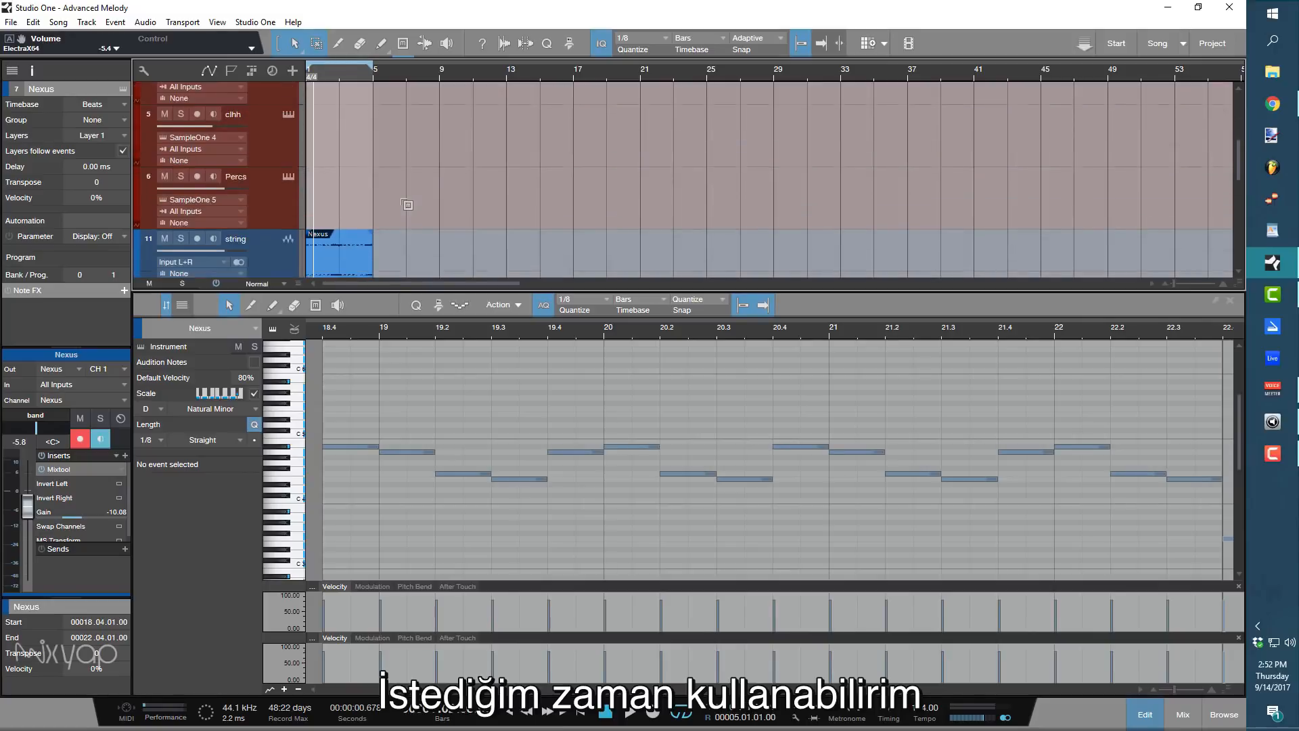
scroll(404, 205, "down", 2)
key("F5")
key("F5")
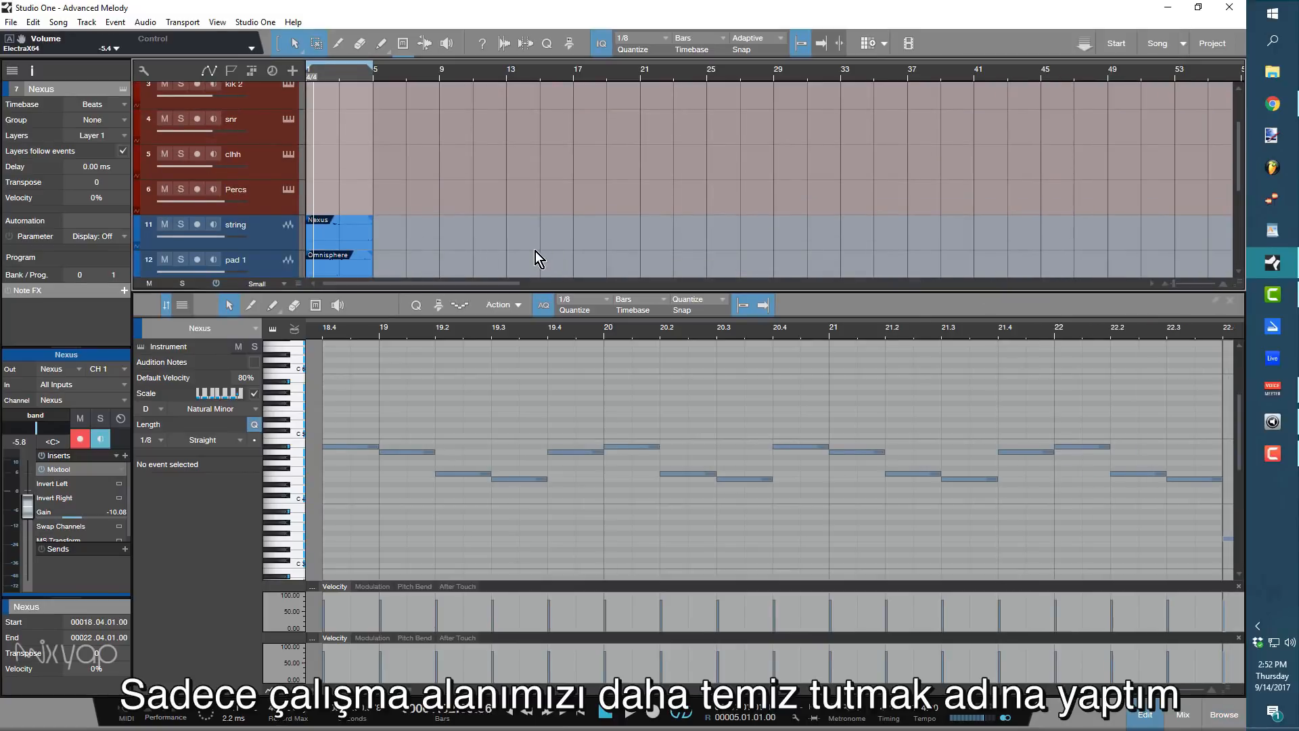
key("F3")
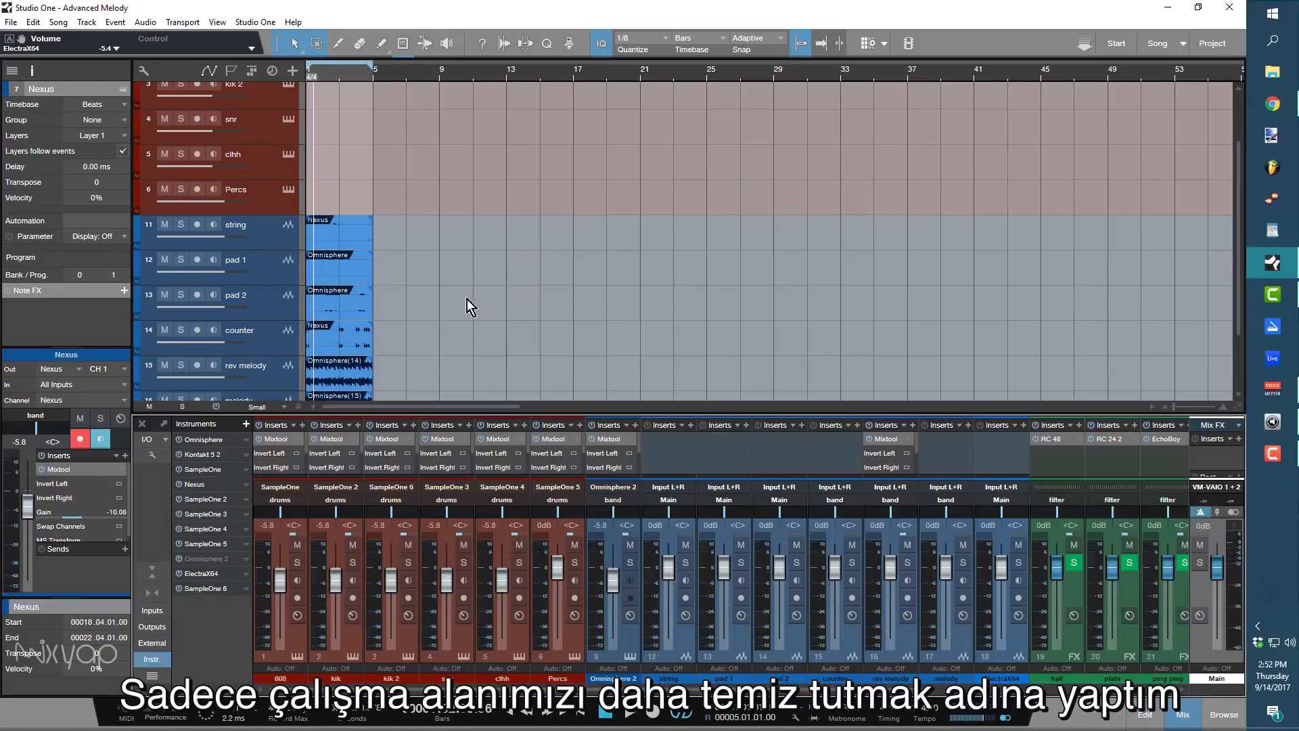
scroll(436, 325, "down", 3)
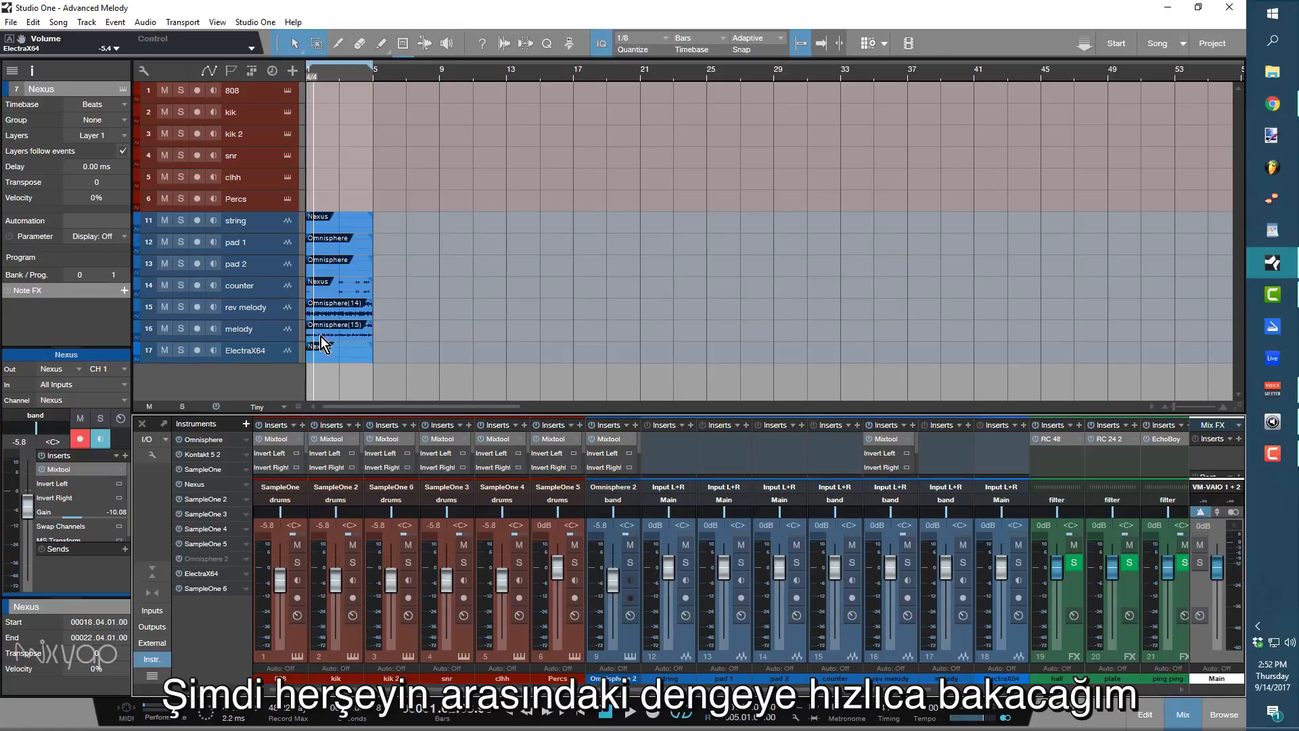
Rename the ElectraX64 audio track as pad.
left_click(251, 352)
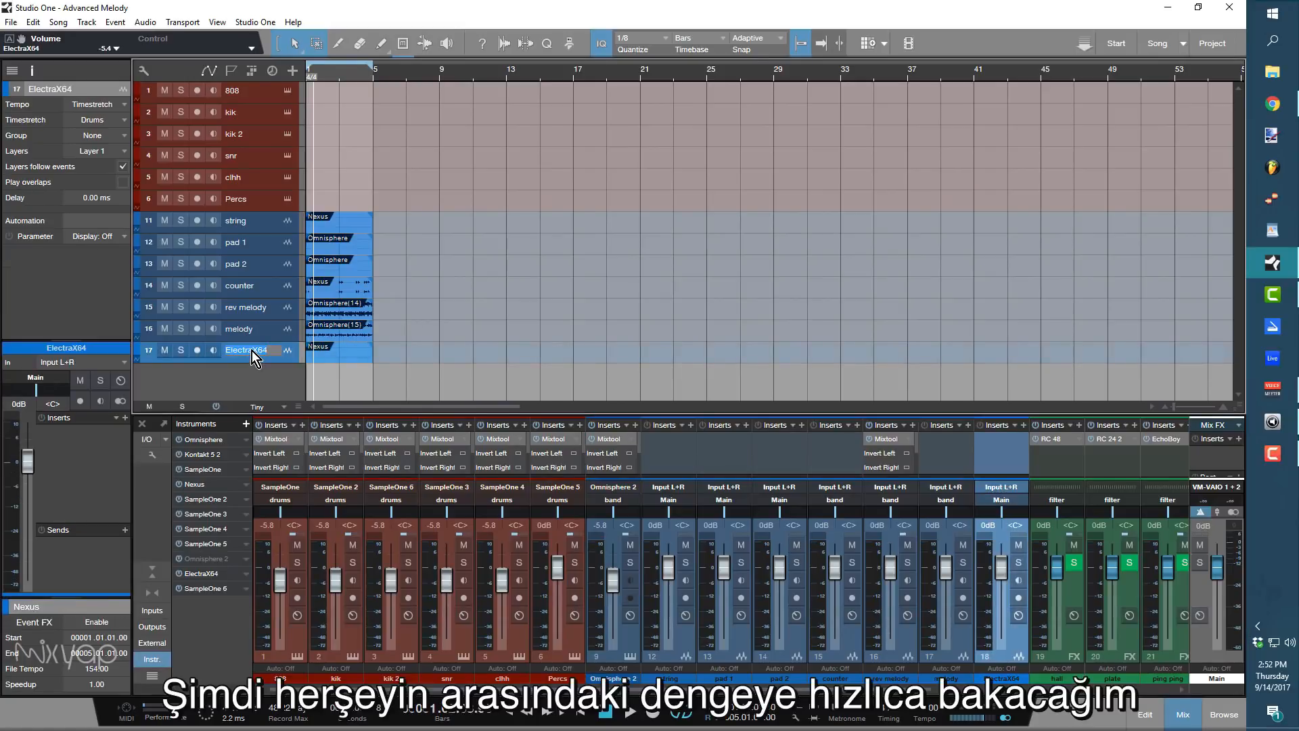
type("pad")
key("Return")
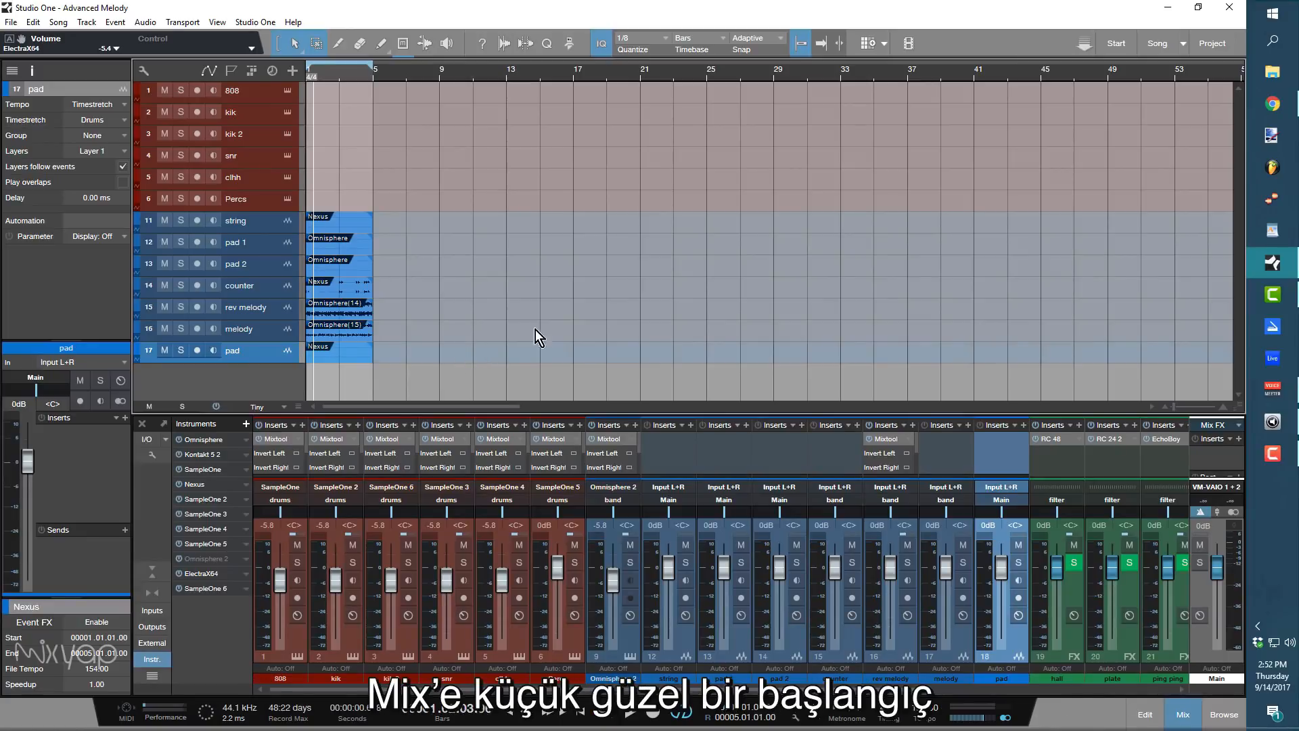
Route the outputs of the string, pad 1, pad 2 and pad channels to the band bus during playback.
key("space")
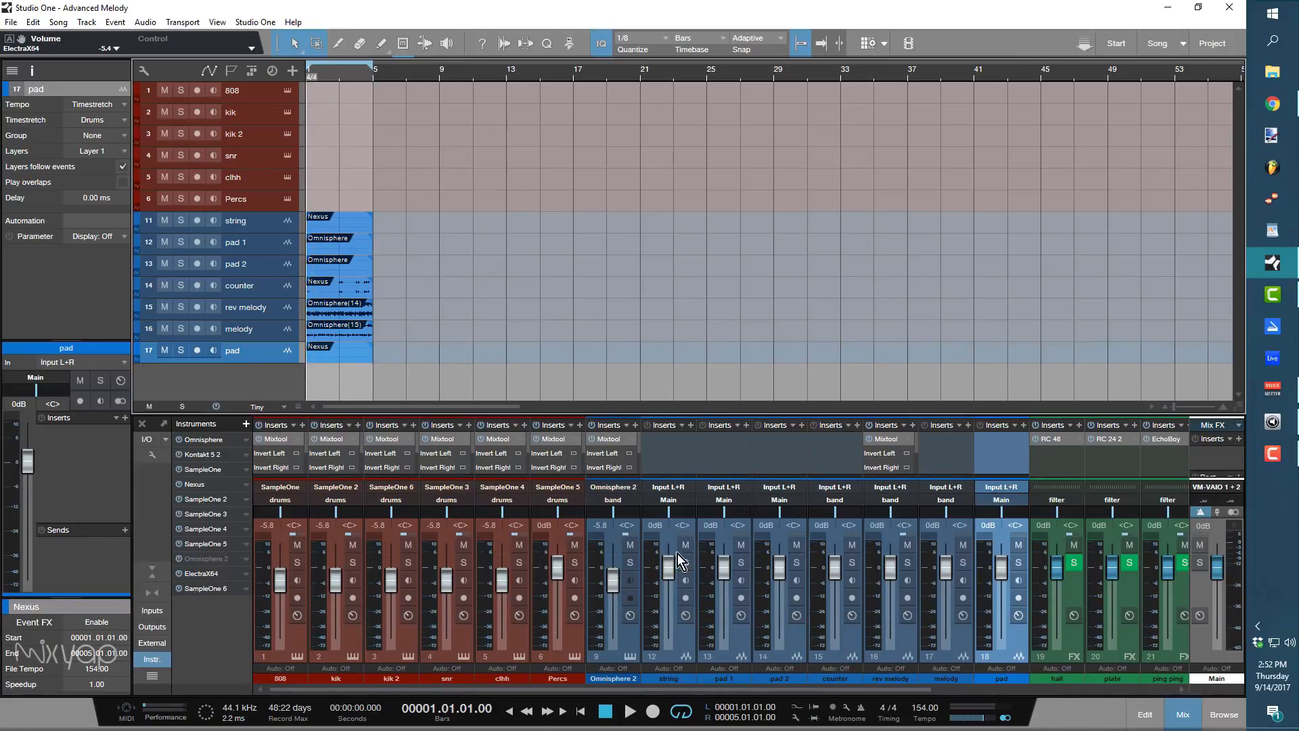
left_click(679, 639)
left_click(796, 643, "shift")
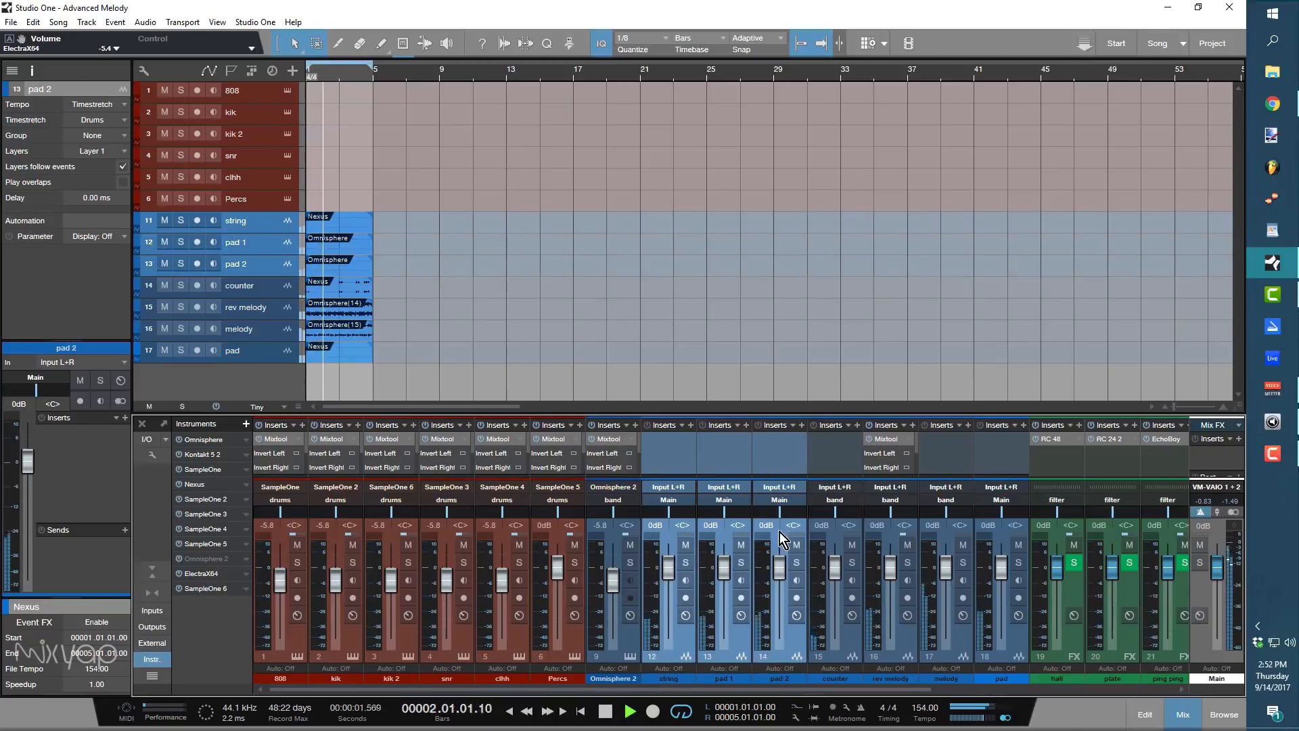
left_click(793, 506)
left_click(803, 551)
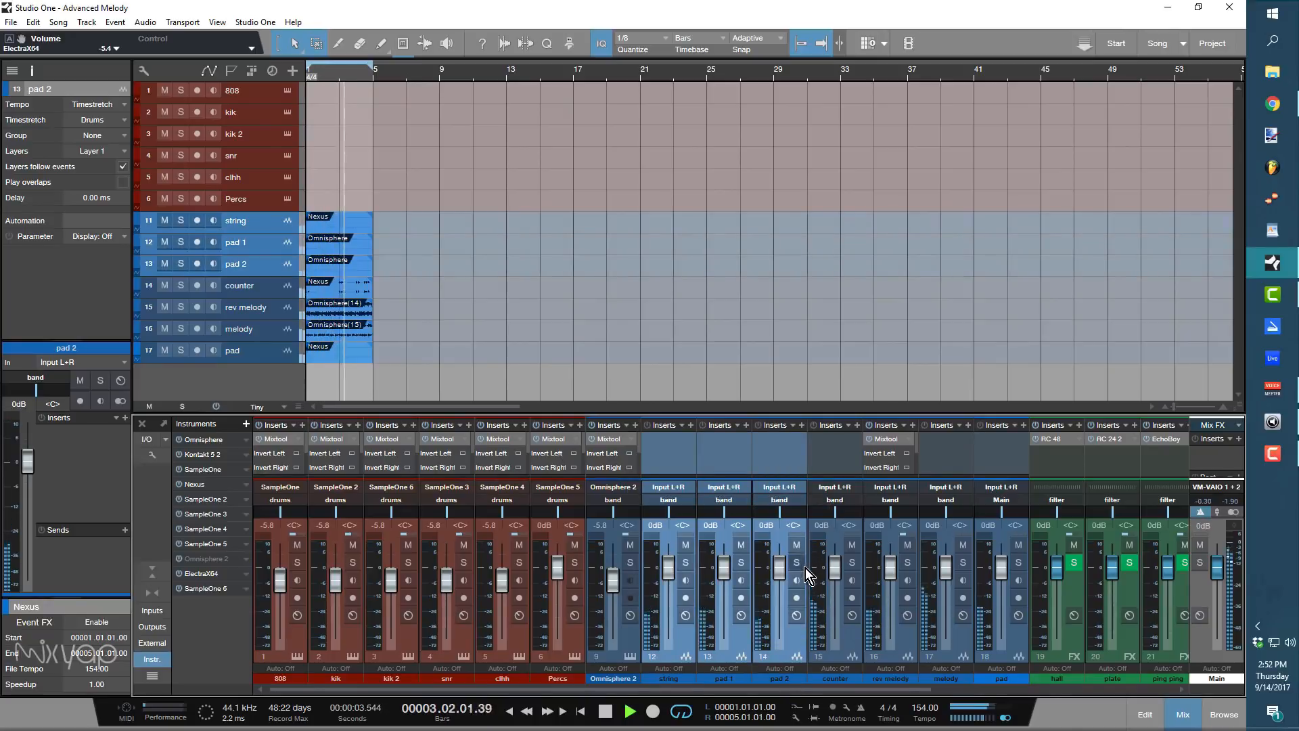
left_click(993, 501)
left_click(1032, 553)
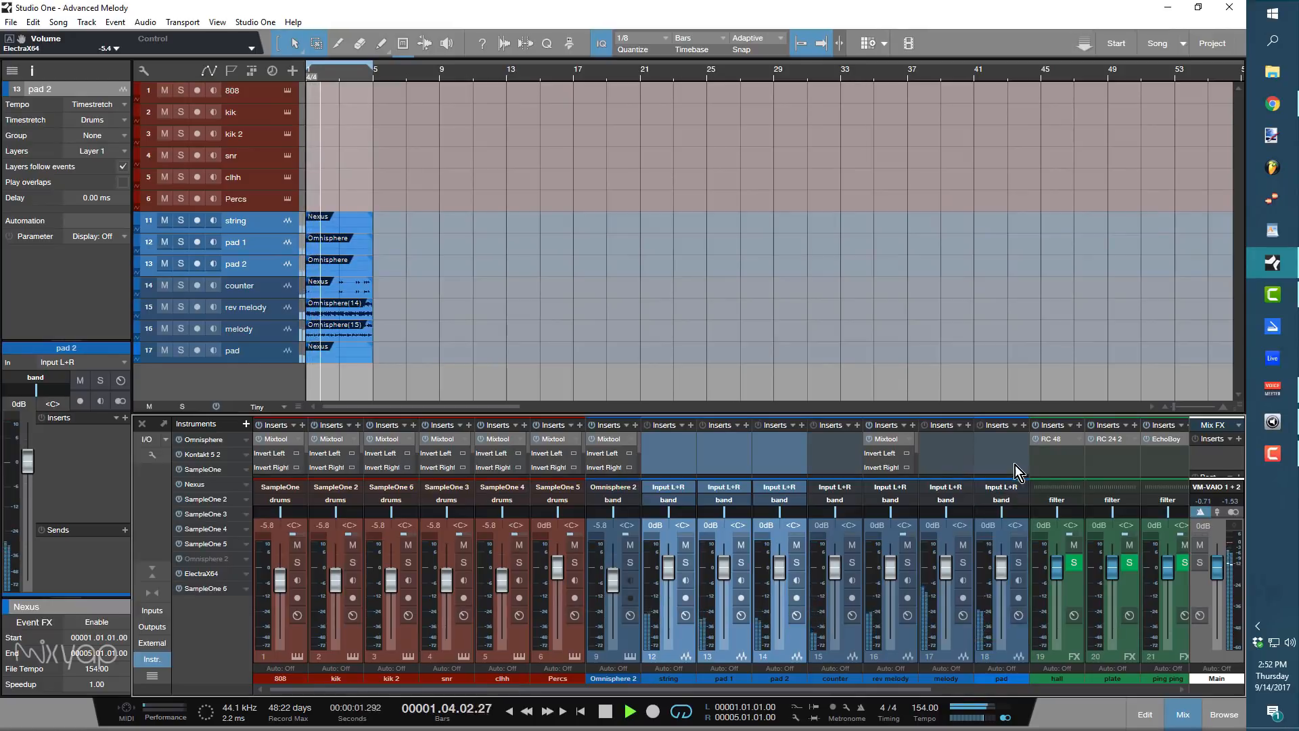
Insert a Pro EQ on the pad channel and enable its high cut at about 3.38 kHz.
left_click(1024, 426)
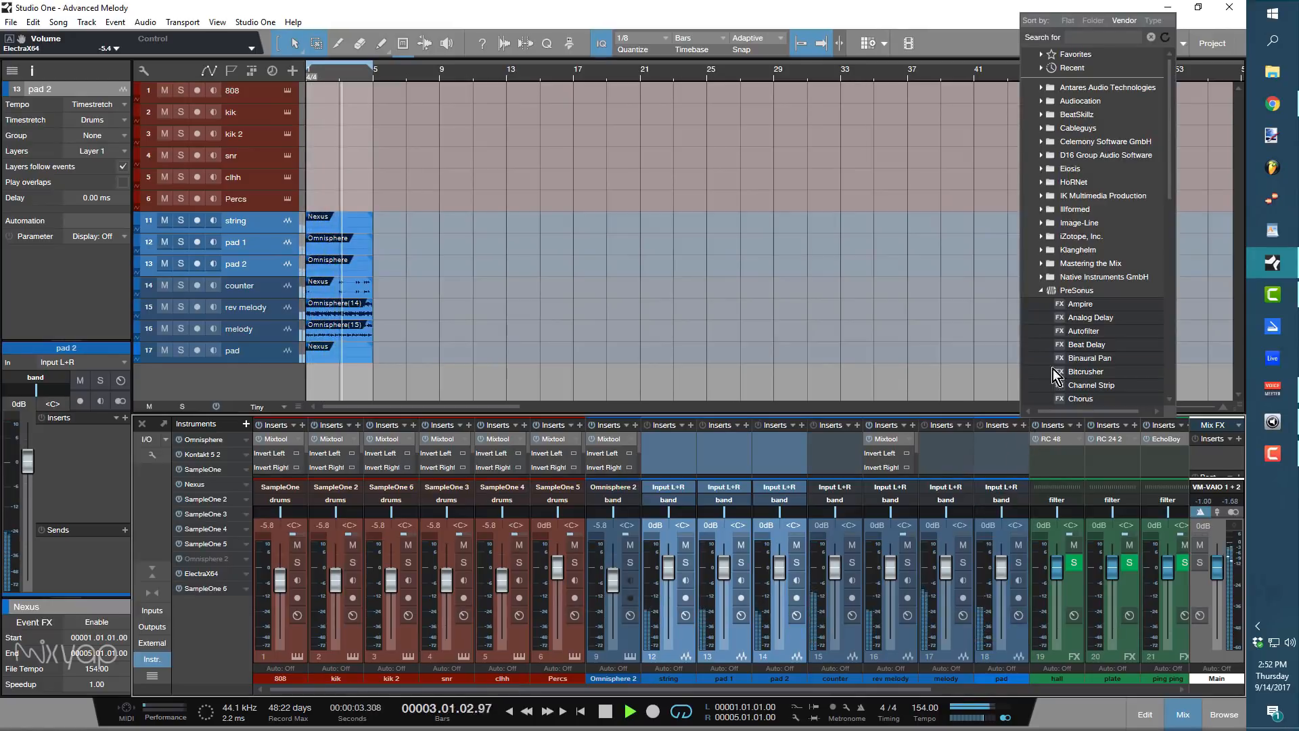
scroll(1096, 339, "down", 8)
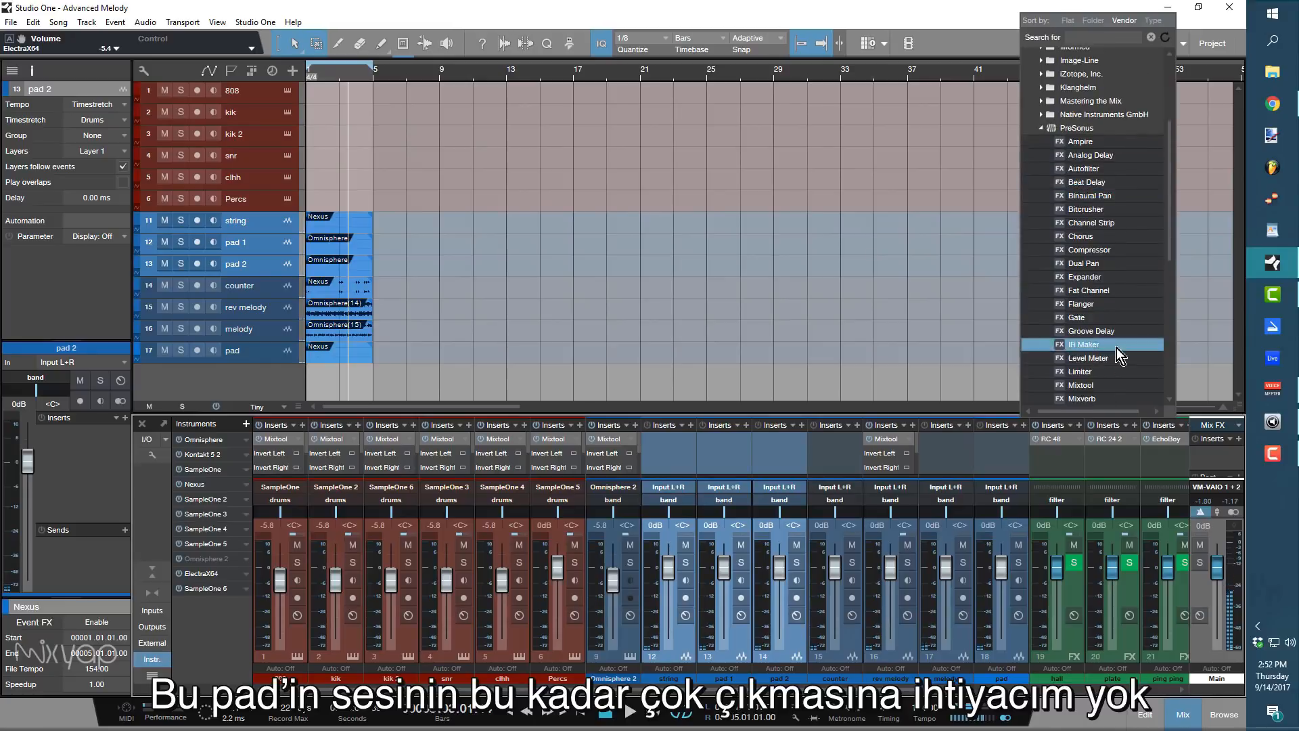
double_click(1090, 331)
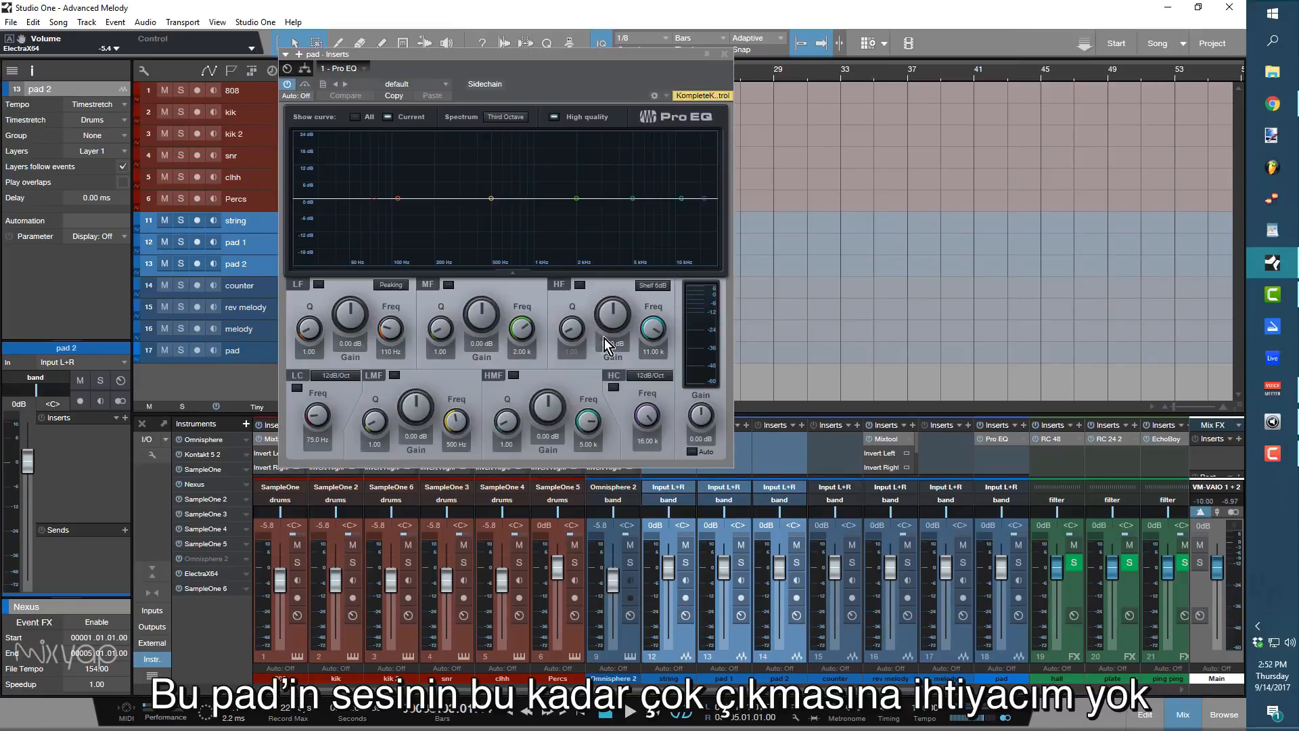
key("space")
left_click(614, 388)
left_click_drag(646, 412, 646, 441)
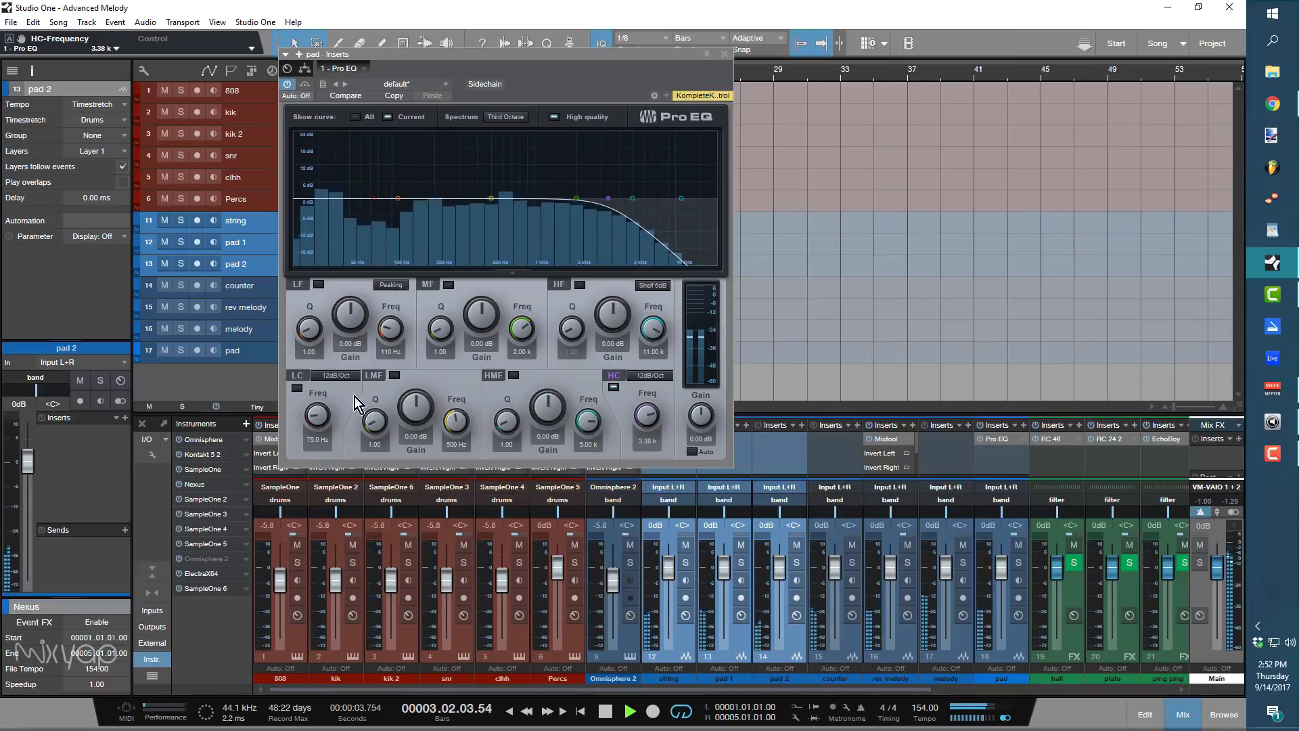
Enable the pad EQ's low cut at 48dB/Oct and about 178 Hz, and lower its output gain to about -4.68 dB.
left_click(297, 387)
left_click(342, 375)
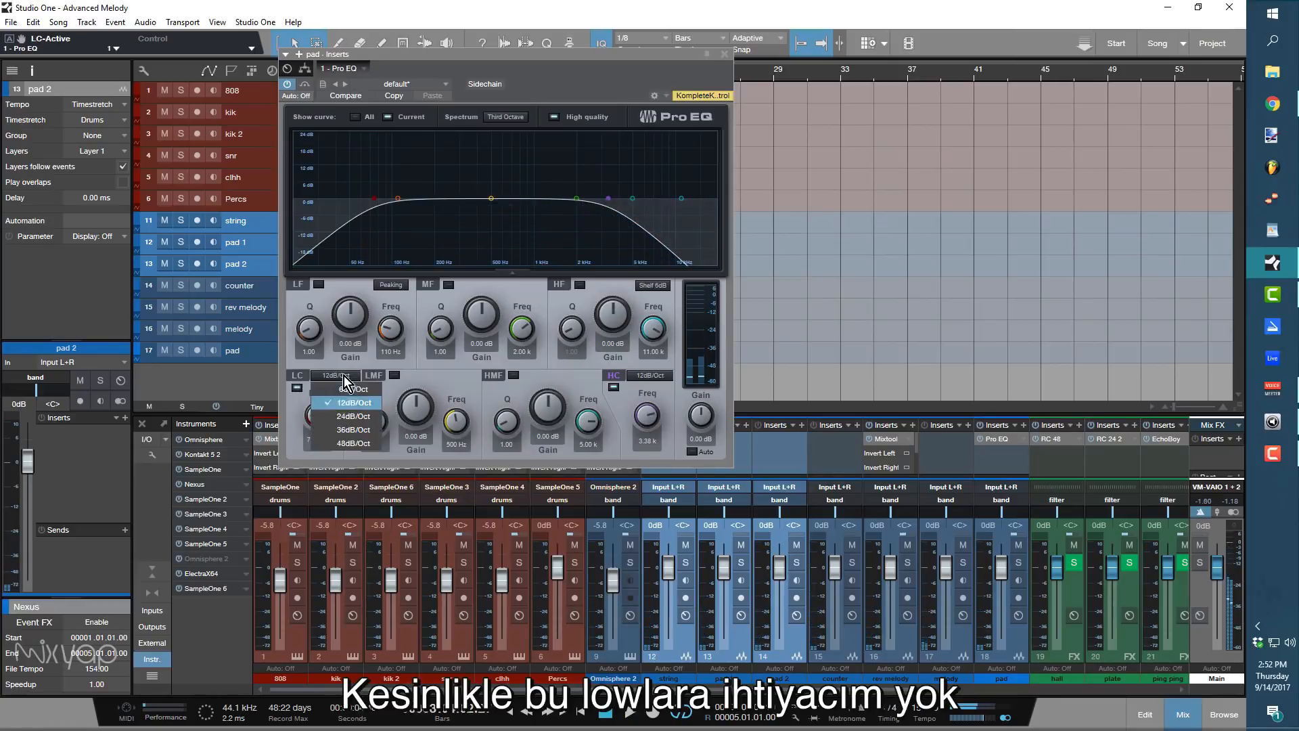
left_click(353, 443)
left_click_drag(316, 423, 316, 410)
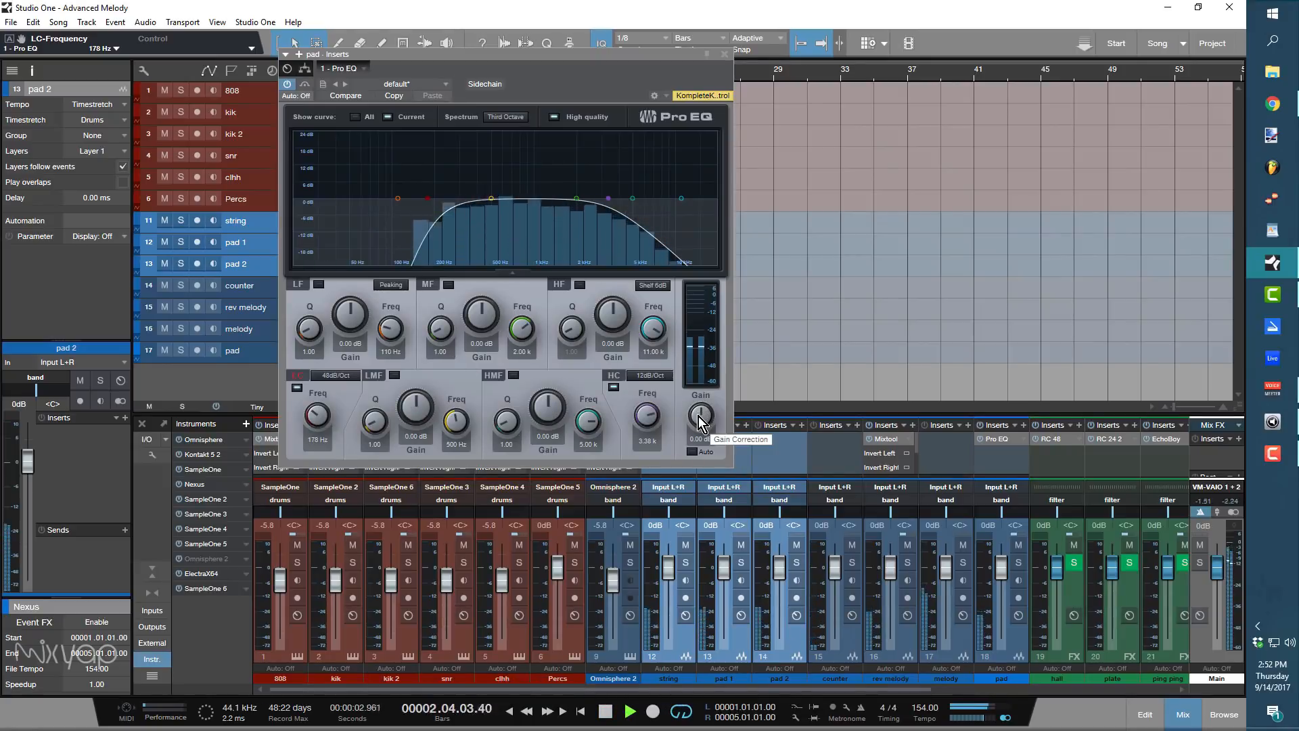
left_click_drag(699, 424, 697, 432)
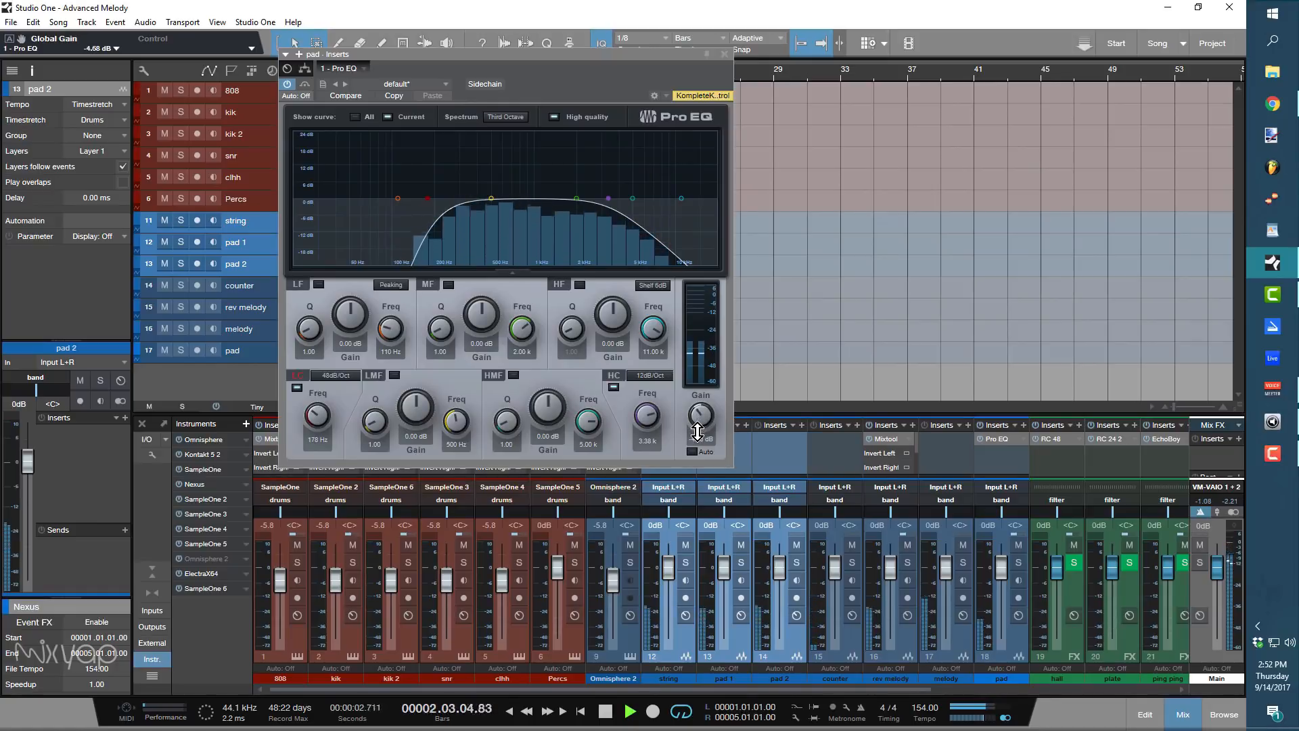
left_click(724, 54)
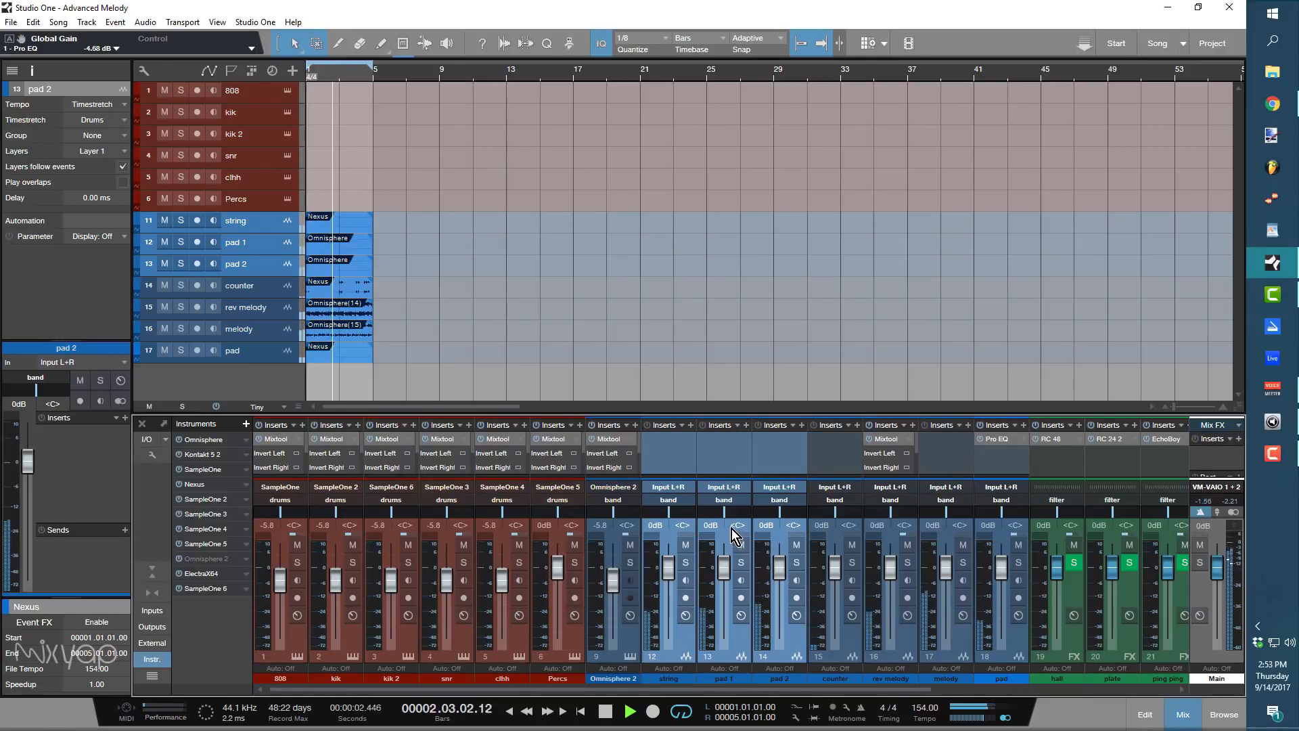
Pan the pad 1 channel fully left and the pad 2 channel to R99.
key("space")
left_click_drag(724, 513, 696, 517)
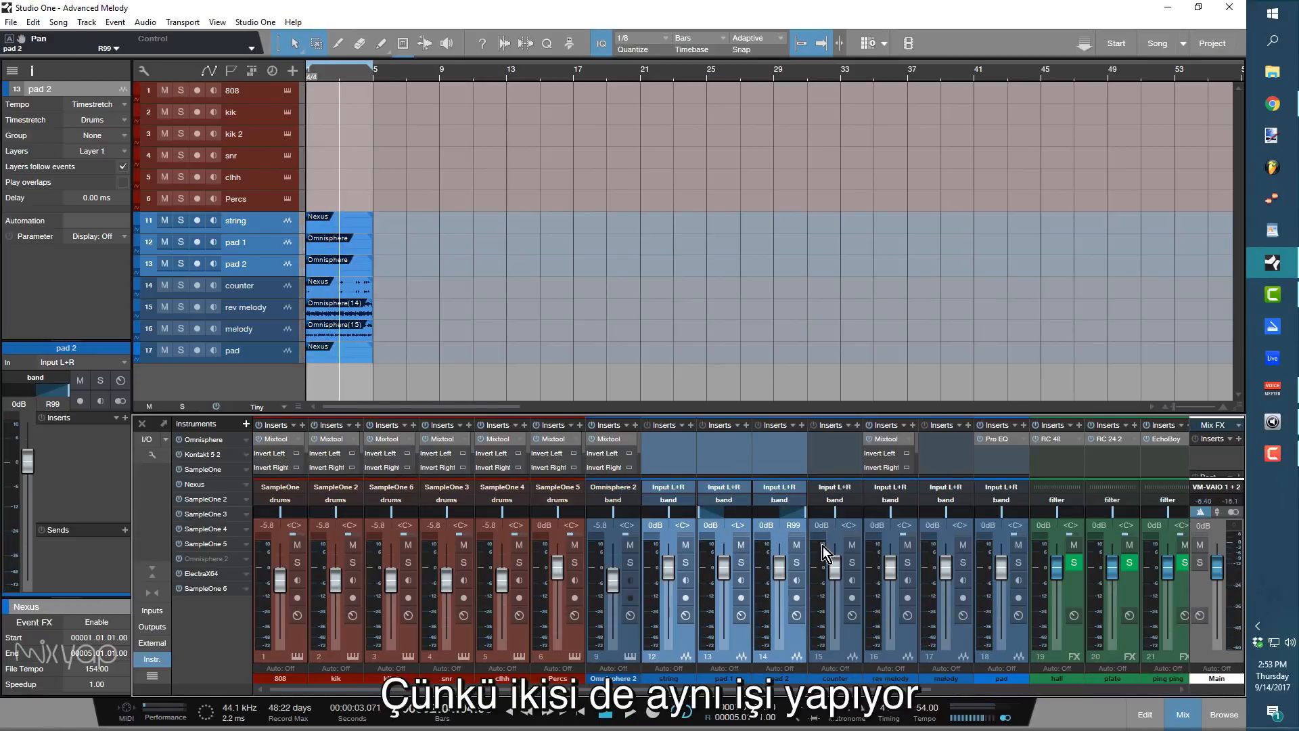
key("space")
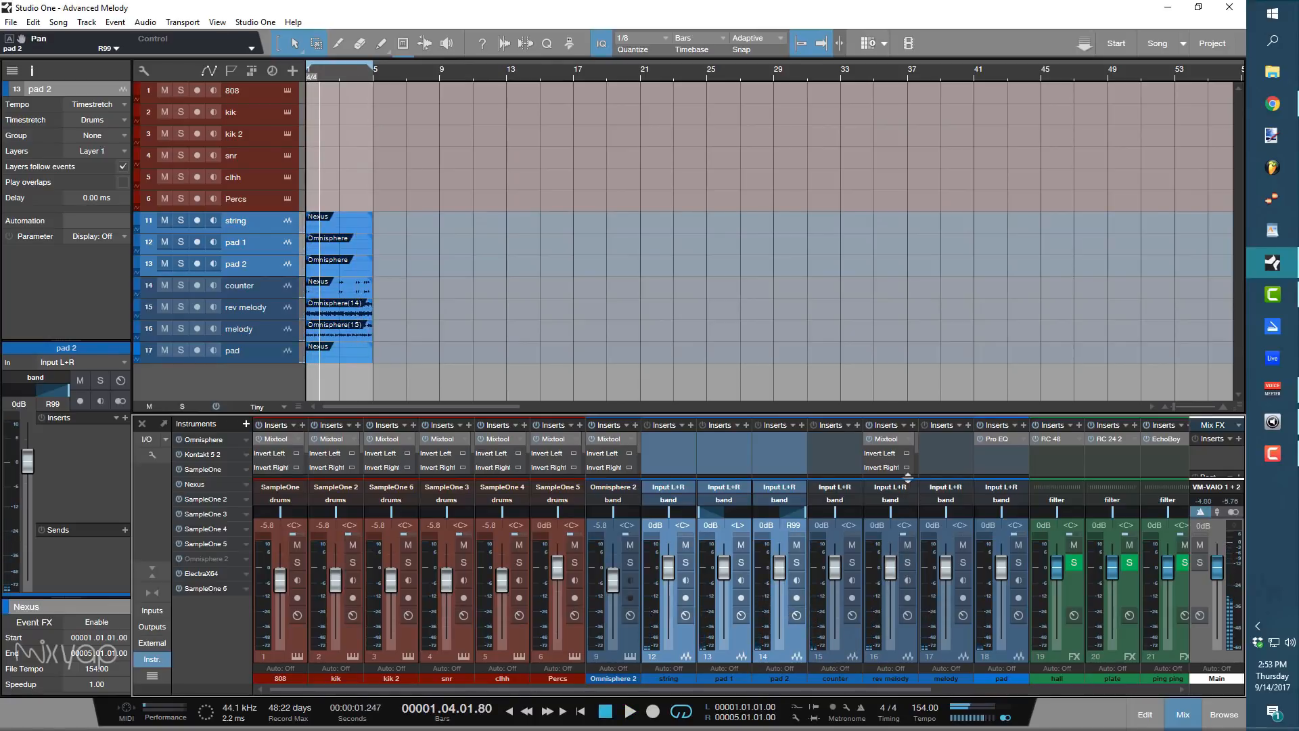
Enlarge the mixer and its insert area, and solo the rev melody channel to audition it.
left_click_drag(907, 477, 909, 531)
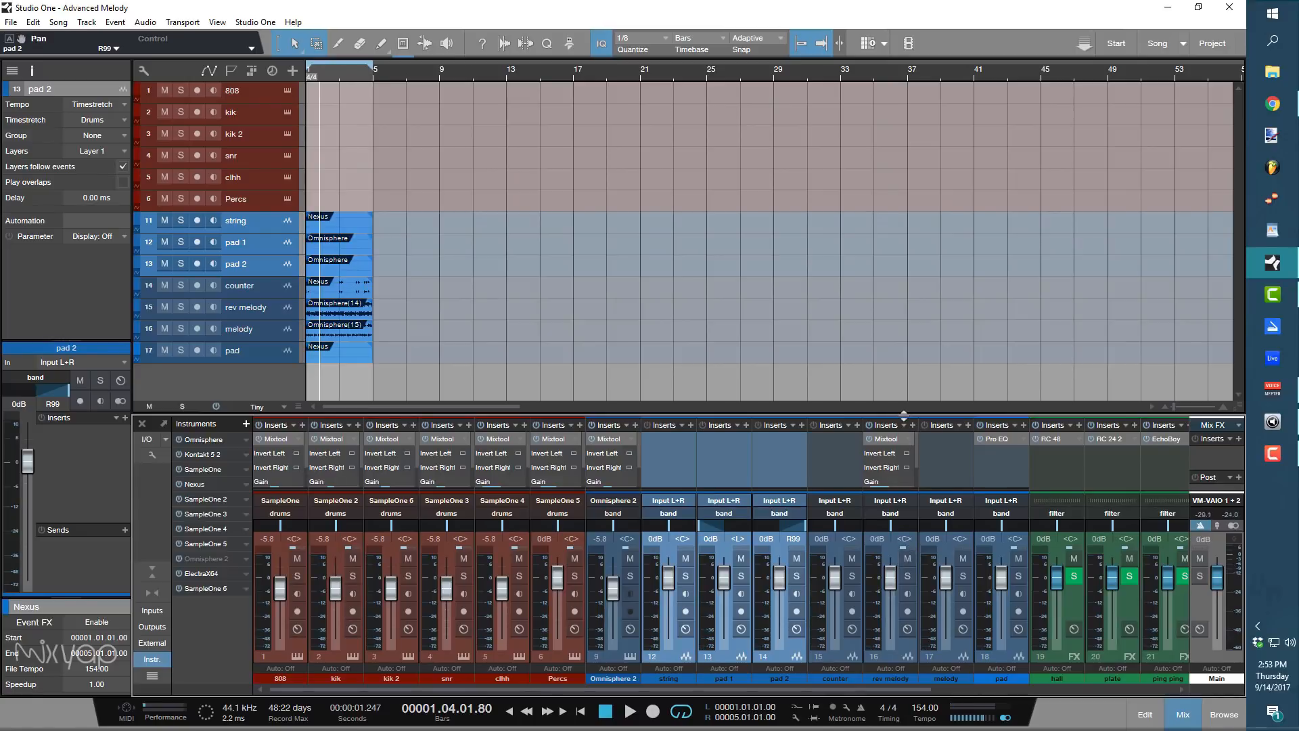
left_click_drag(904, 413, 911, 350)
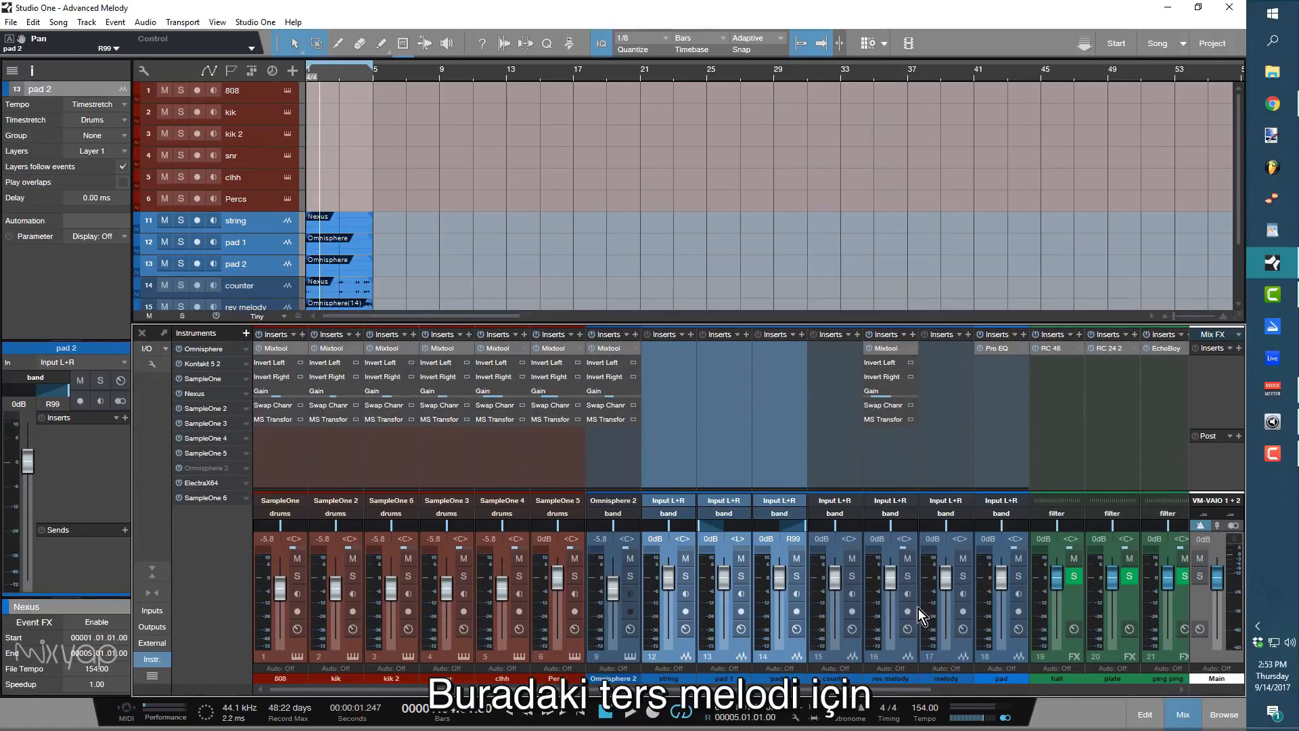
left_click(908, 577)
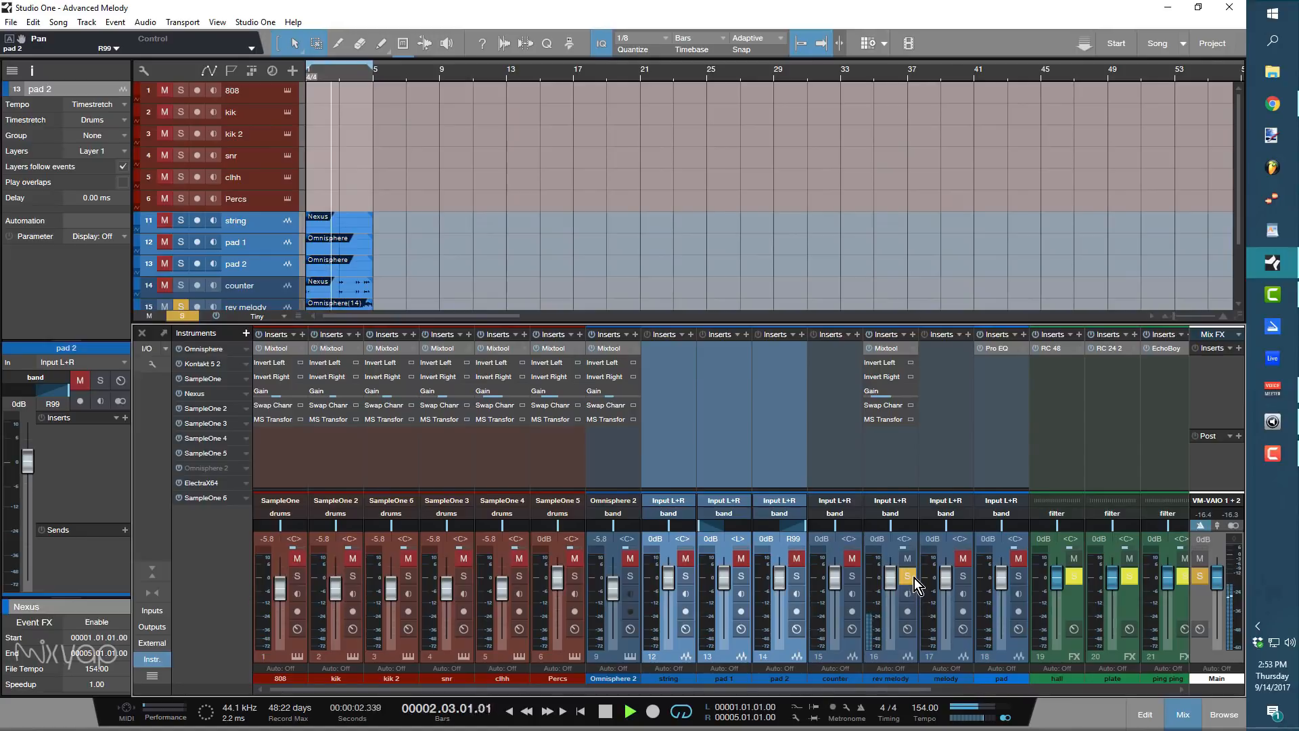
key("space")
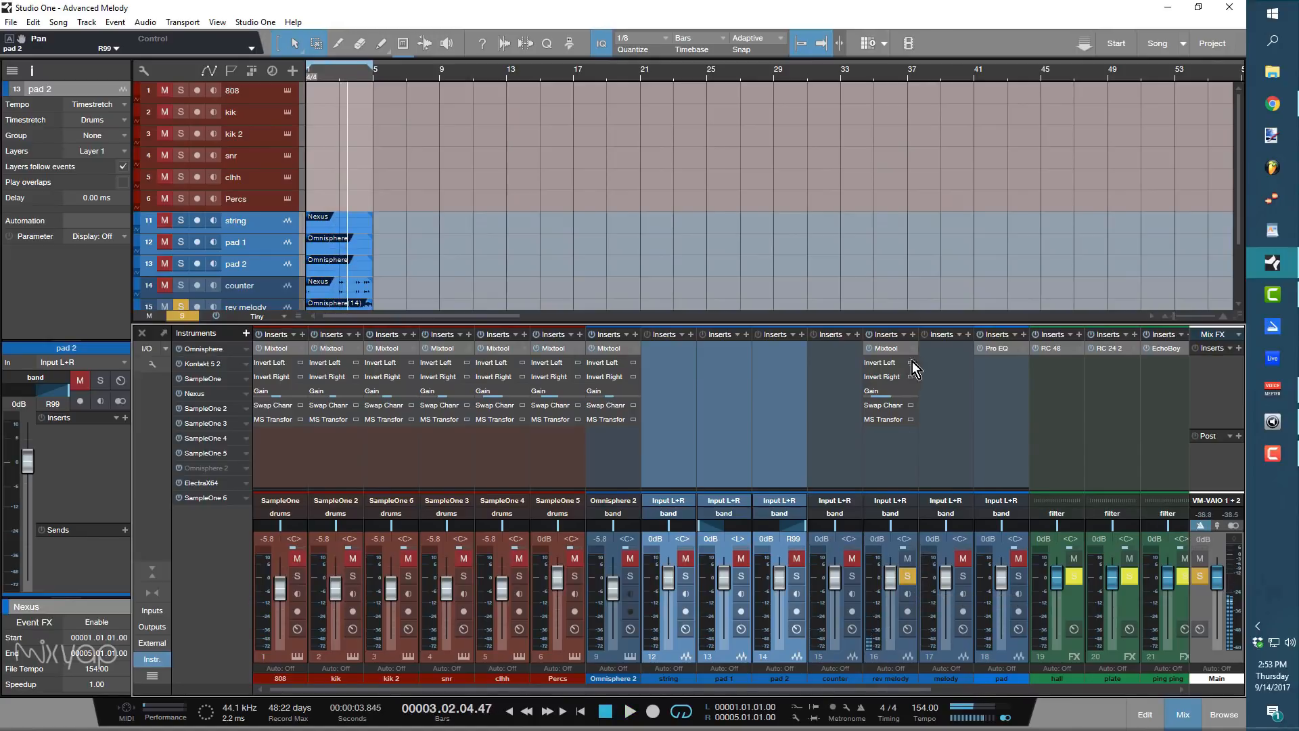
Insert the Native Instruments Guitar Rig 5 effect on the rev melody channel.
left_click(912, 335)
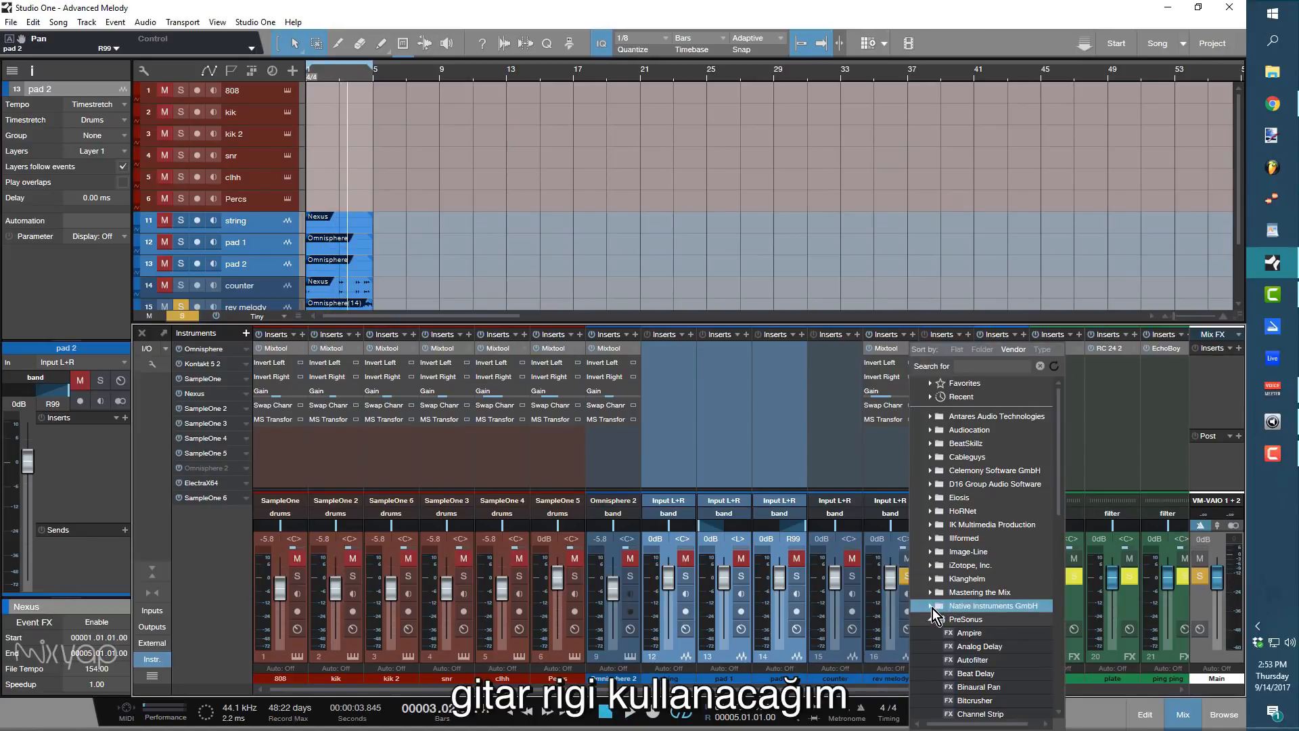
left_click(931, 608)
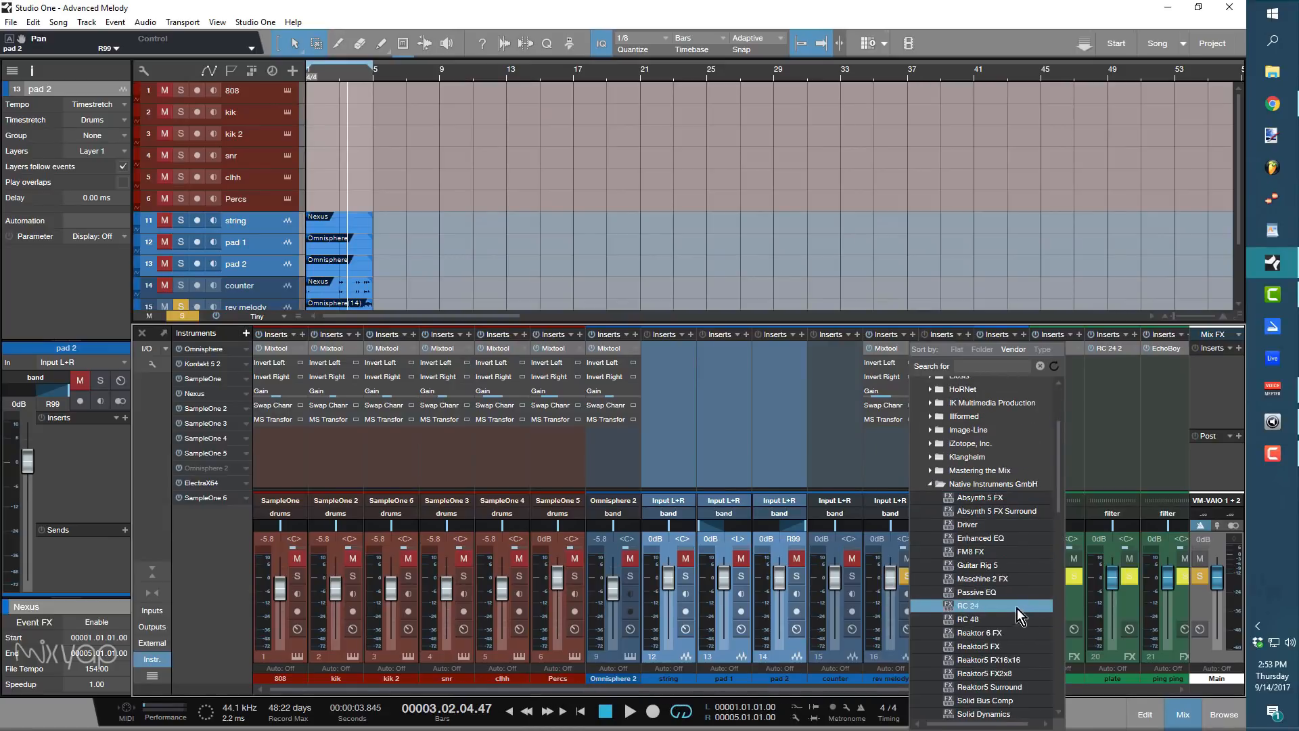
left_click(1009, 566)
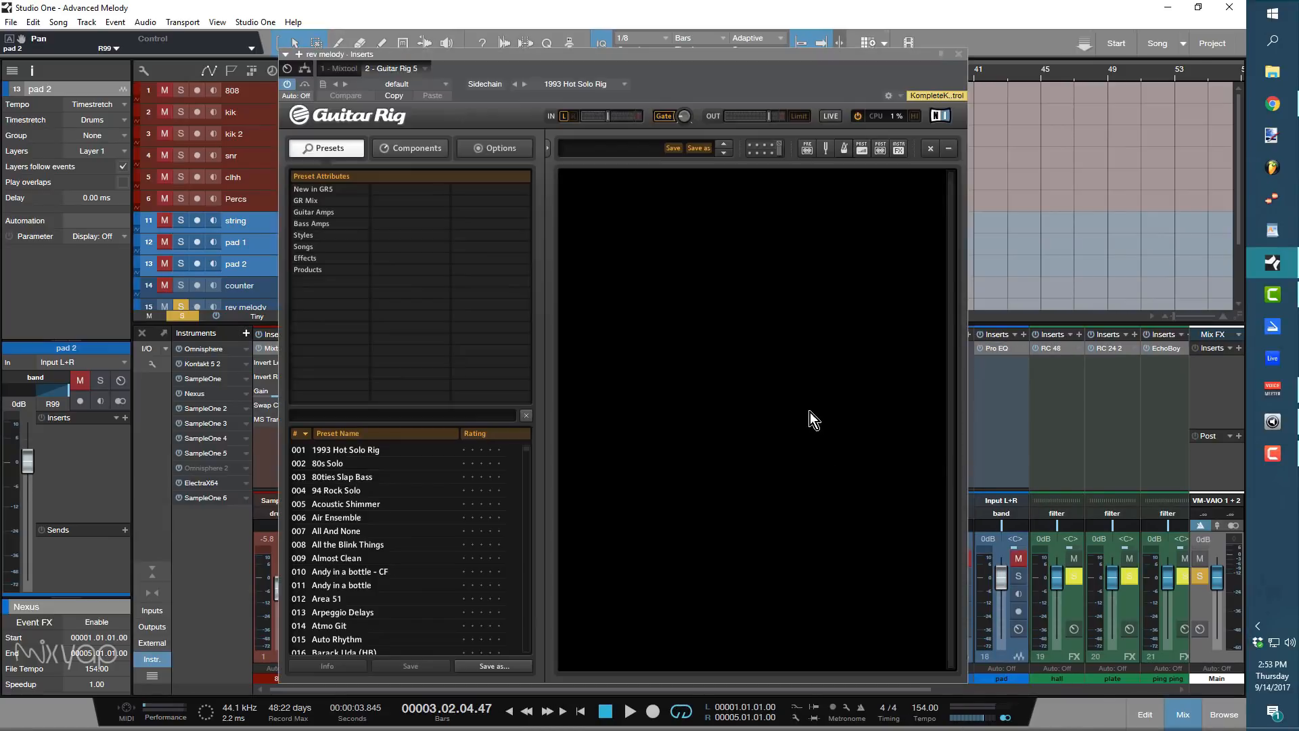
Browse the Guitar Rig preset categories and load the Air Ensemble preset from the Reverbs and Delays effects.
left_click(330, 234)
left_click(327, 257)
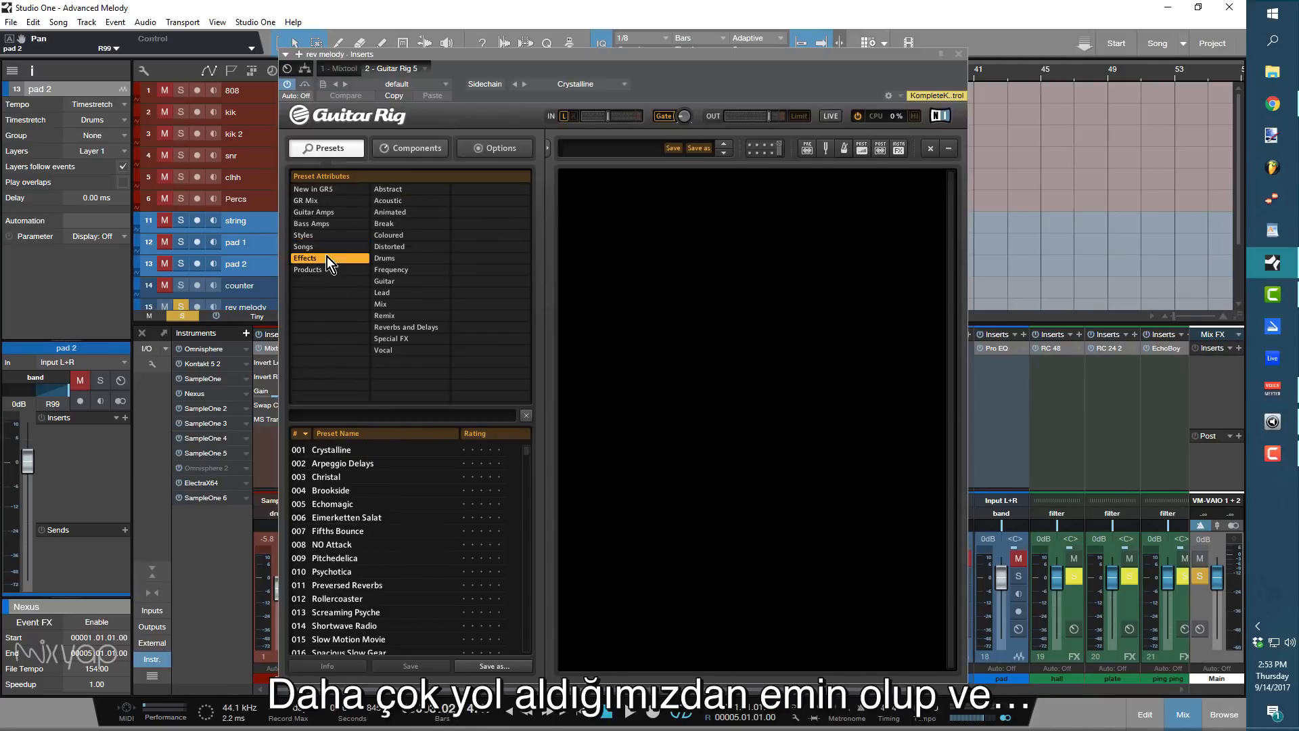
left_click(327, 249)
left_click(326, 261)
left_click(326, 272)
left_click(327, 239)
left_click(326, 258)
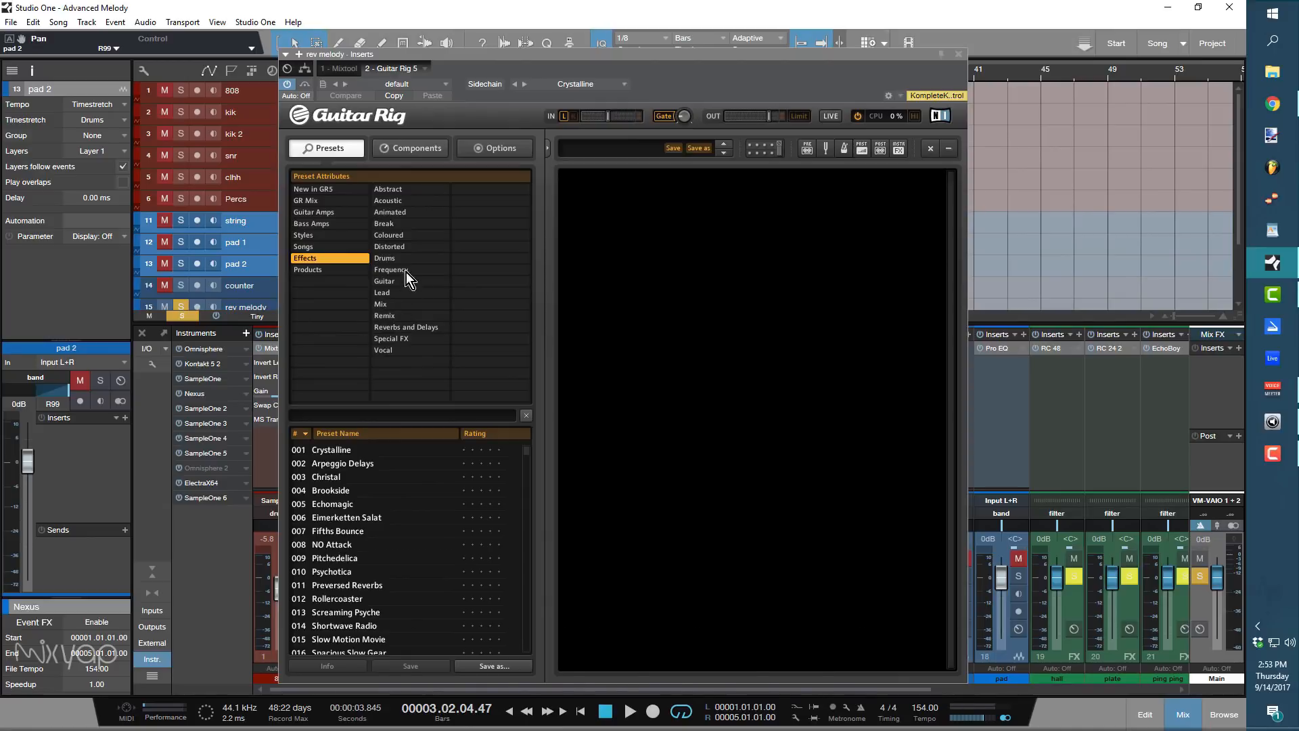
left_click(416, 329)
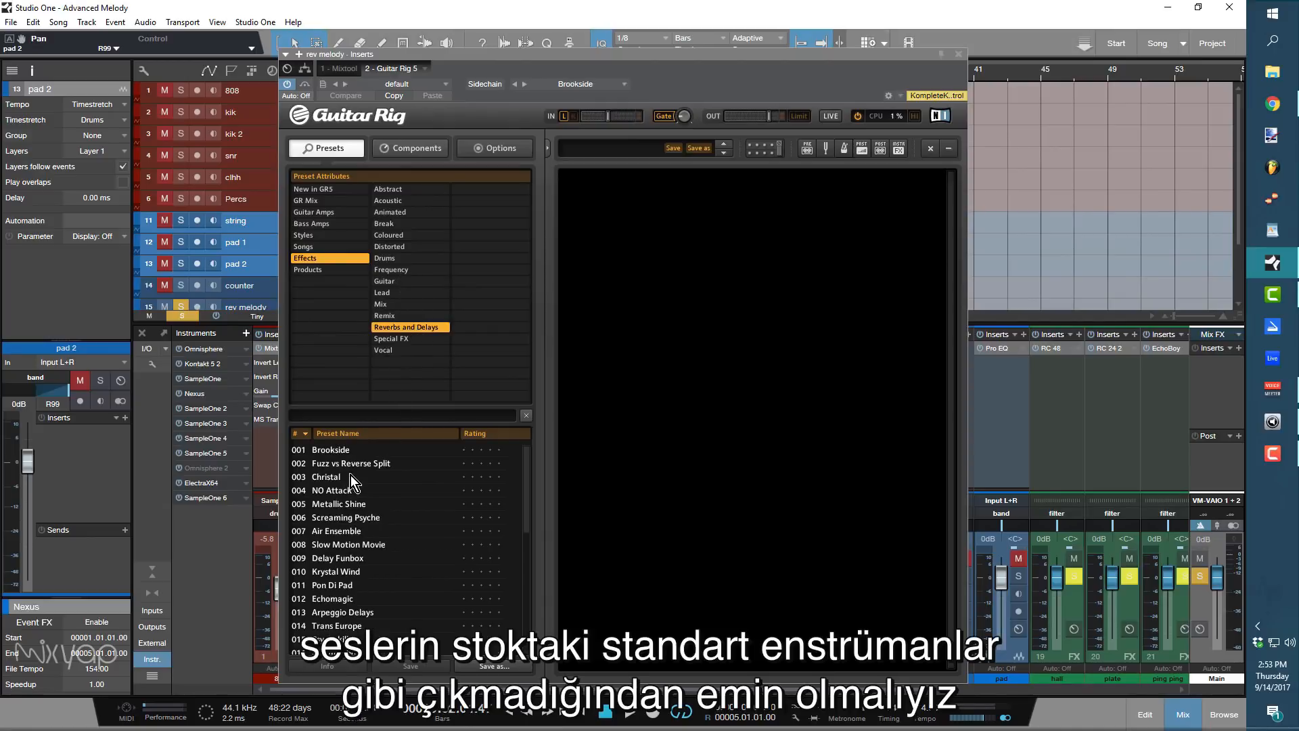
left_click(335, 532)
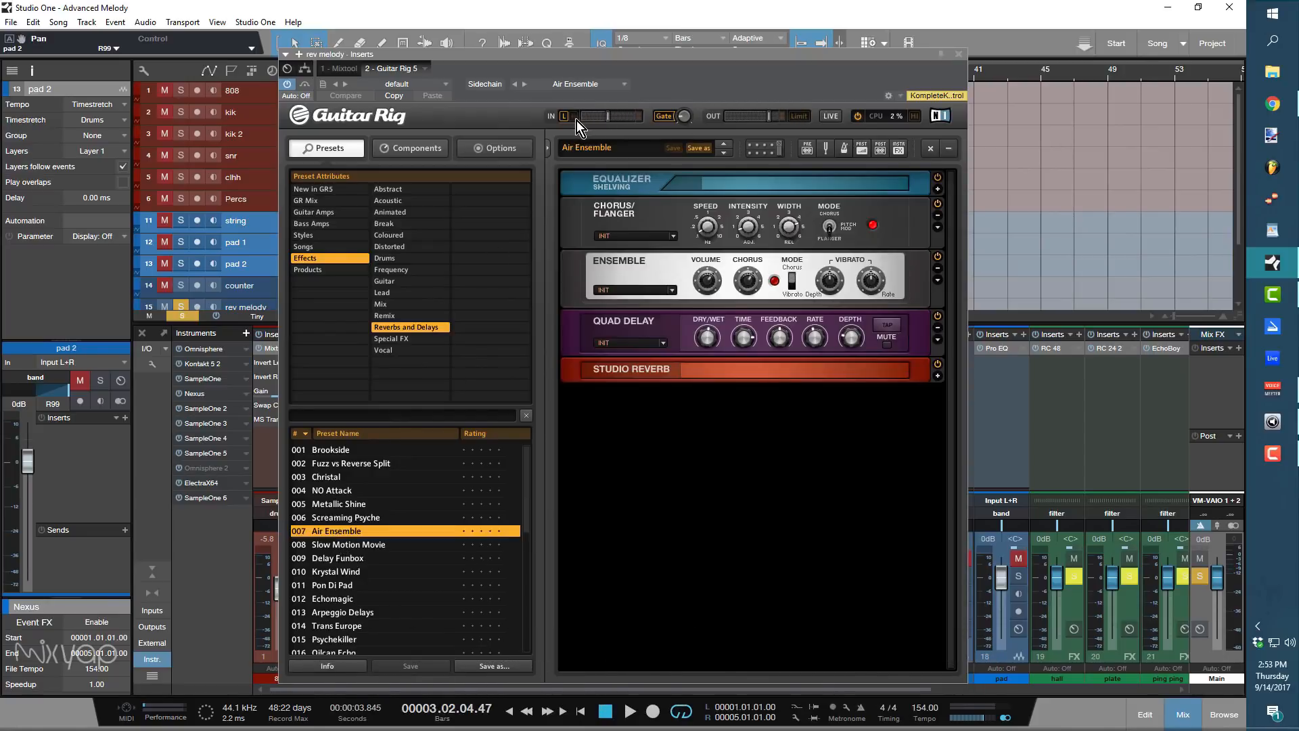
Close the Guitar Rig window and take the rev melody channel out of solo.
left_click_drag(712, 53, 526, 51)
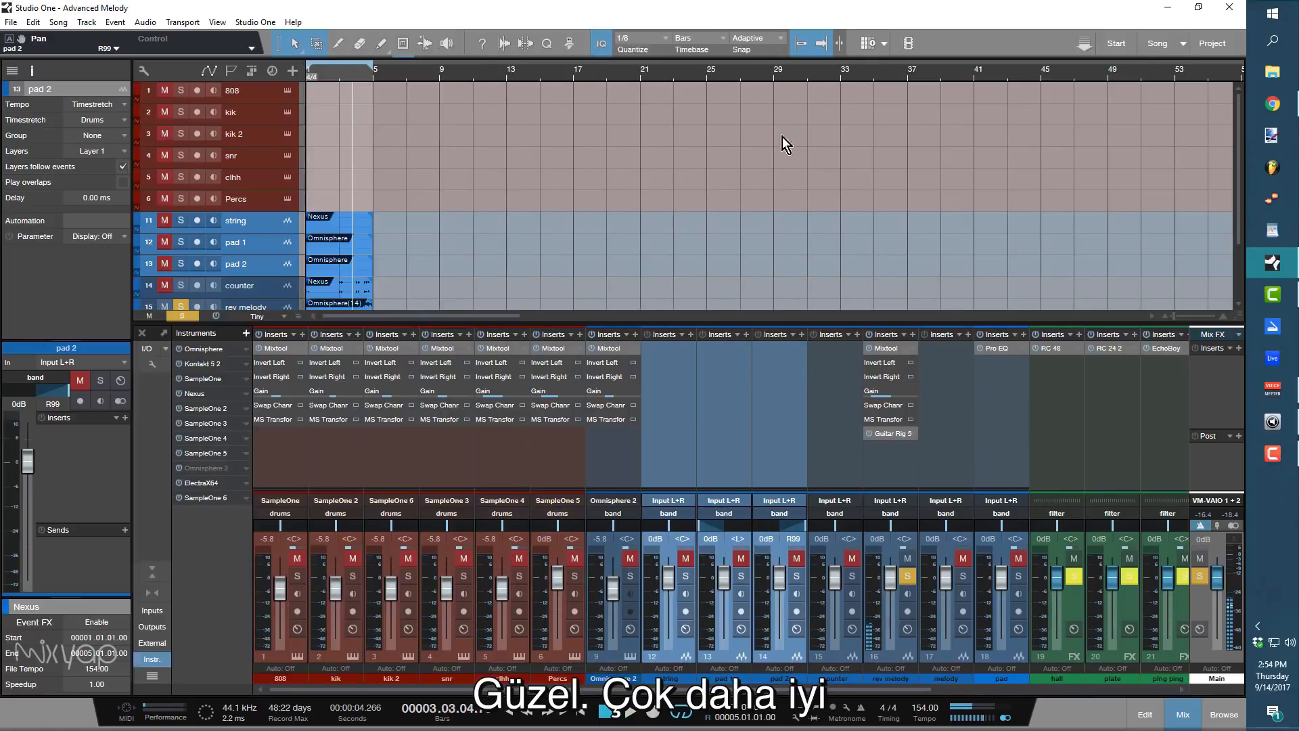
left_click(770, 52)
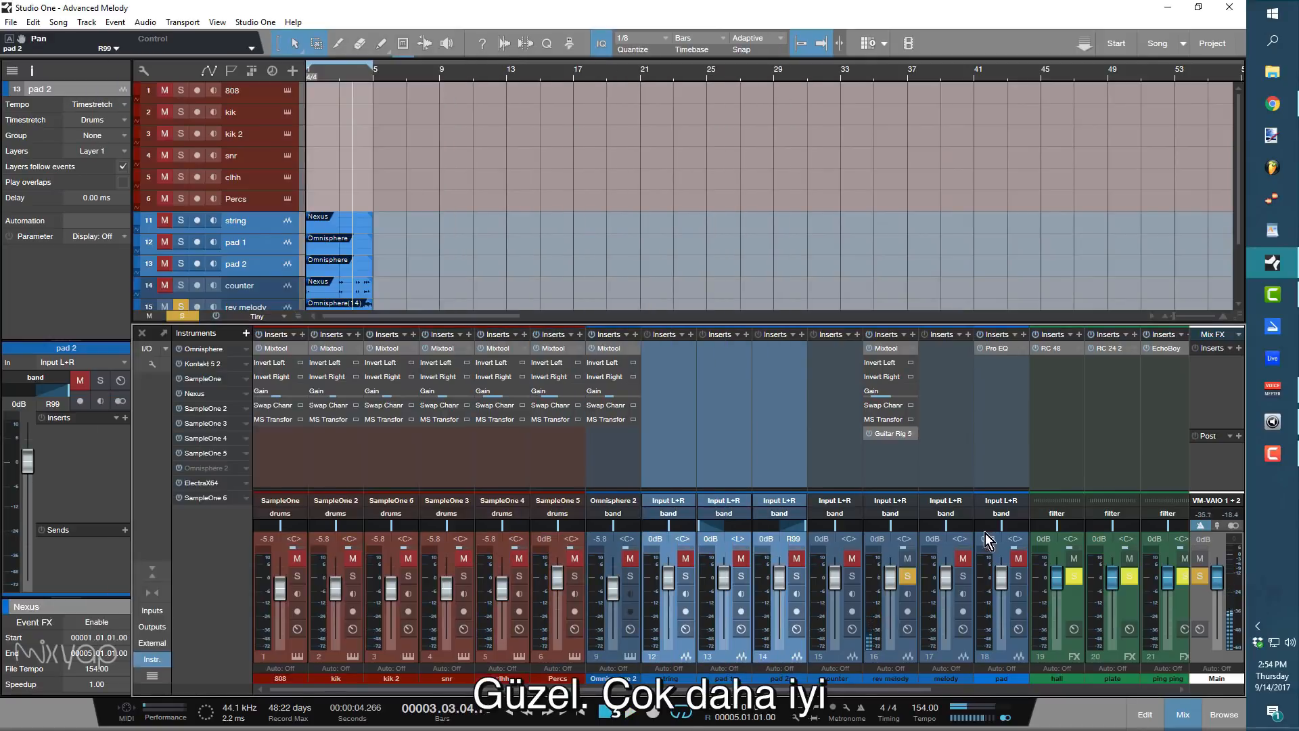
left_click(911, 576)
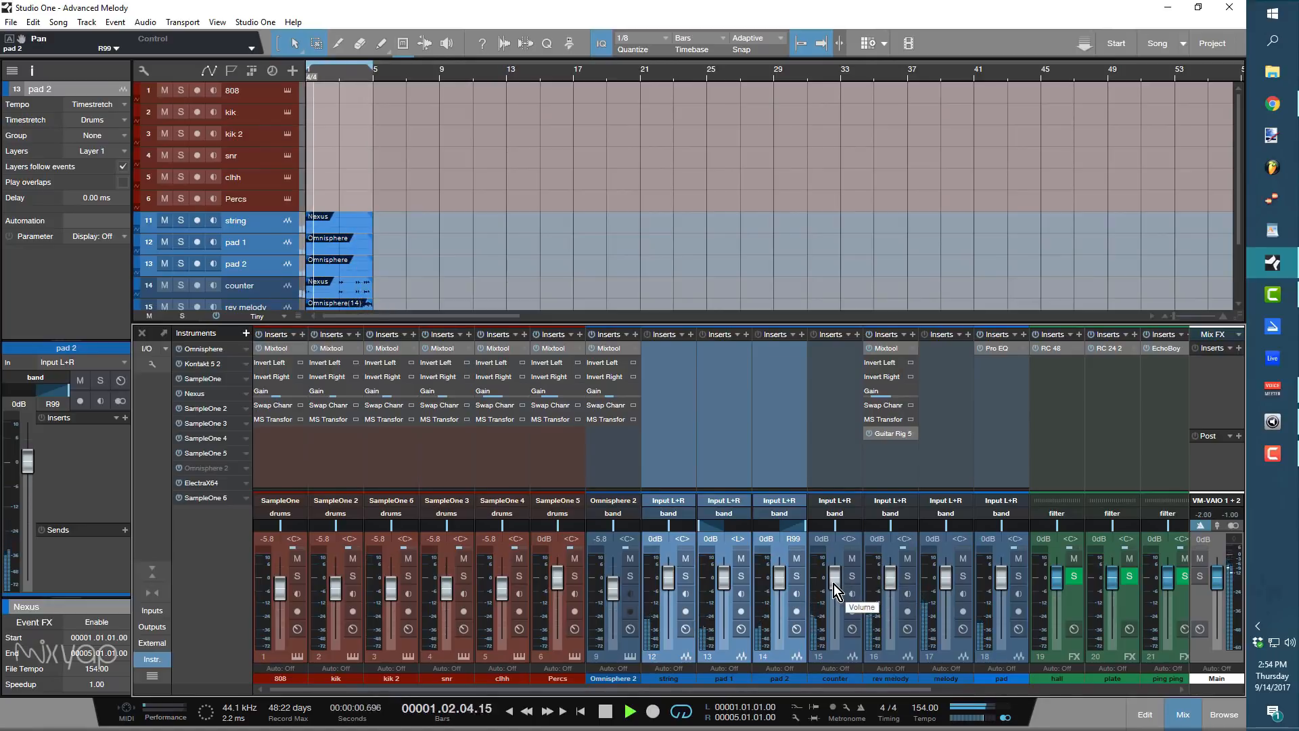
Add a hall send to the counter channel, adjusting its send level, and lower the channel volume to -3.2 dB.
left_click_drag(846, 490, 847, 417)
left_click(858, 428)
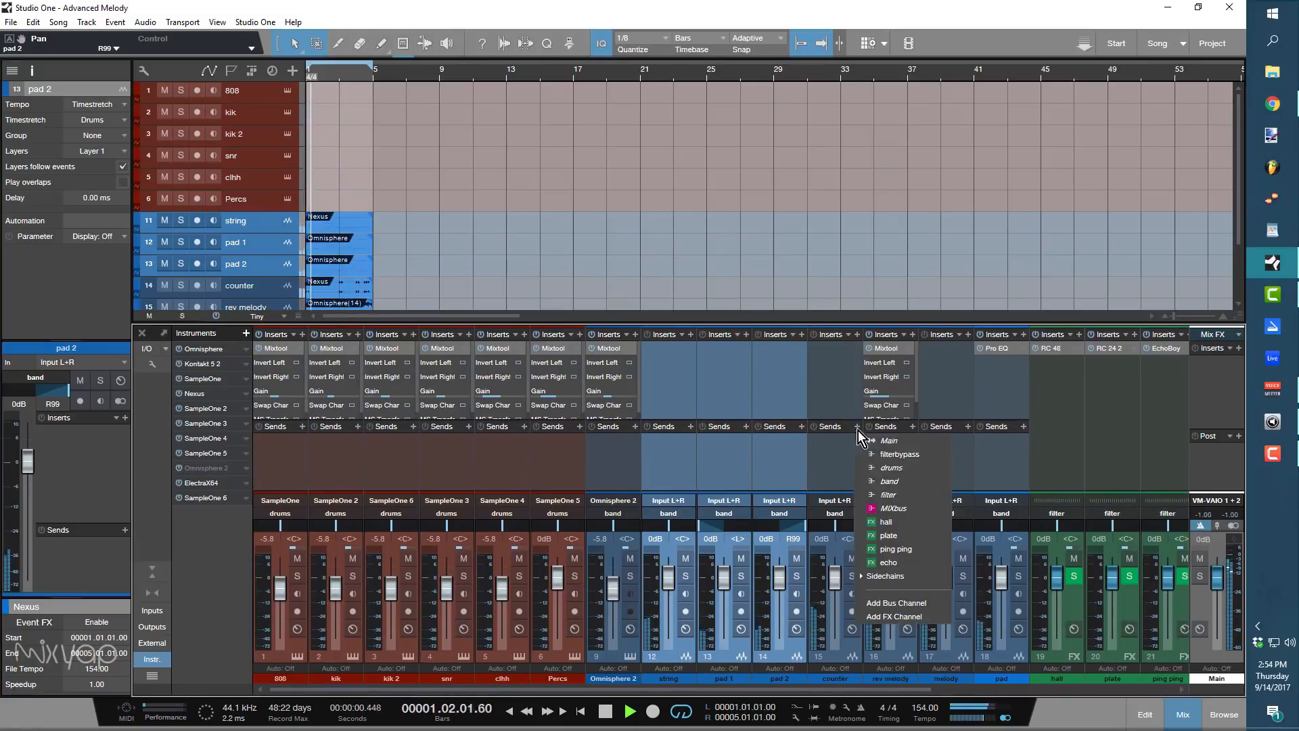
left_click(919, 525)
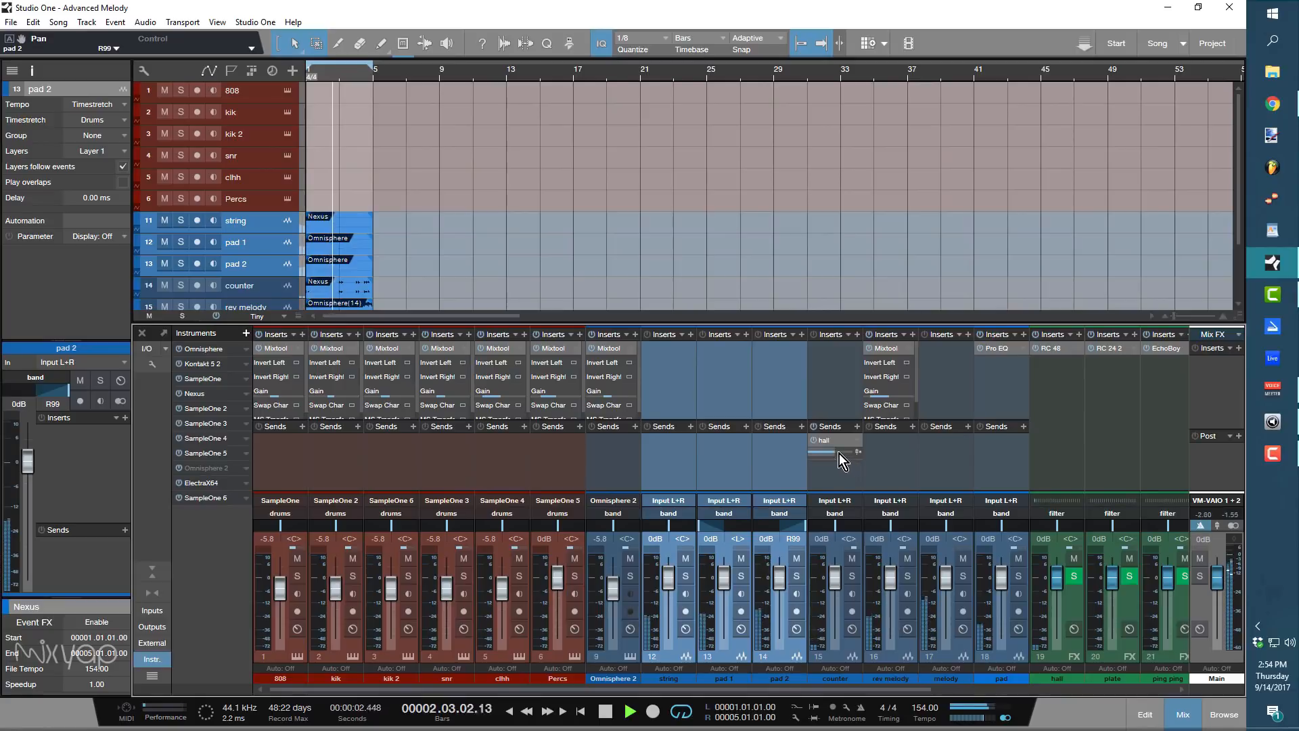
mouse_move(842, 456)
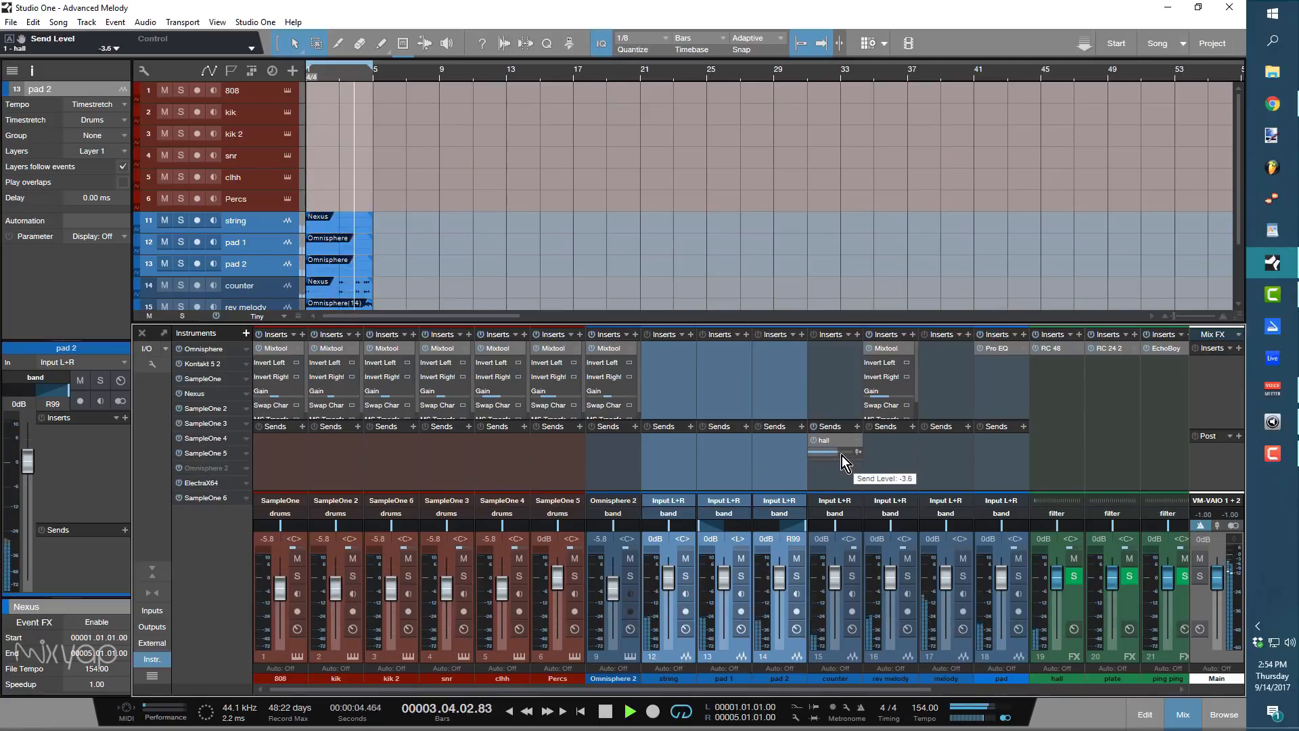
left_click_drag(842, 456, 843, 467)
left_click_drag(838, 574, 839, 590)
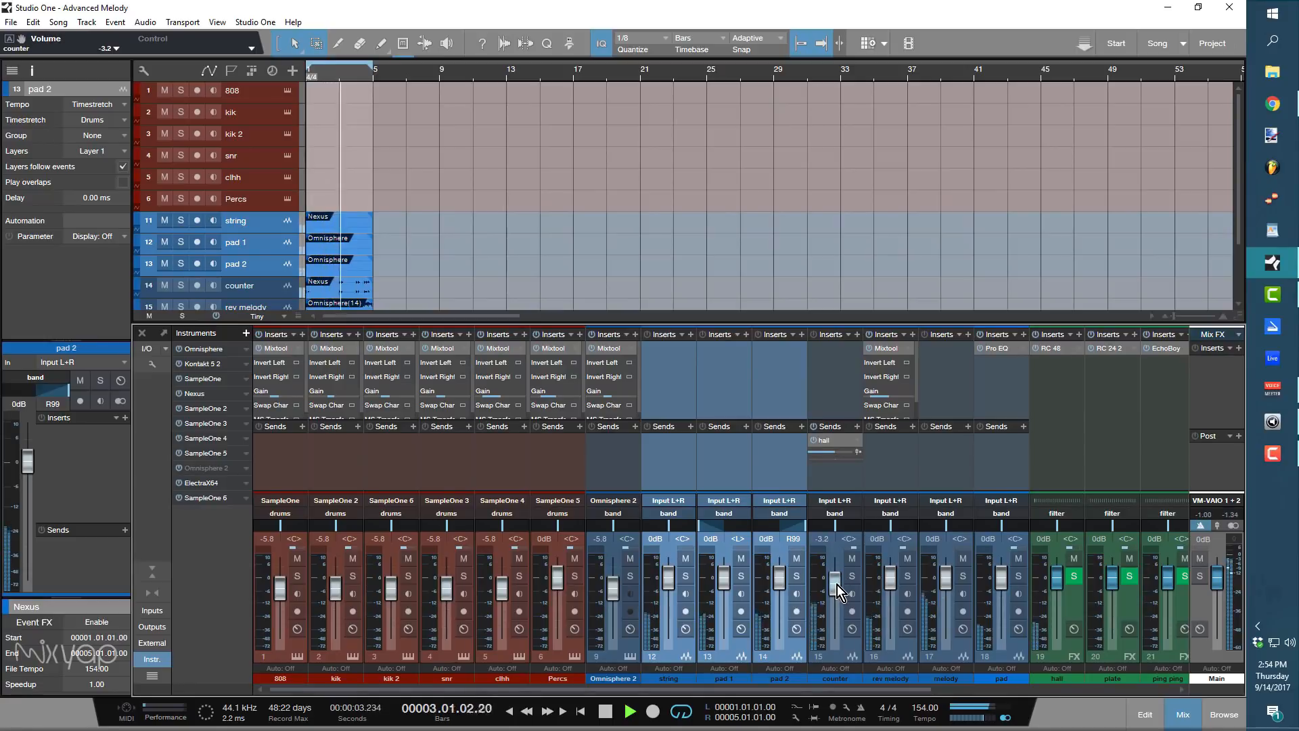
Insert the PreSonus Pro EQ effect on the counter channel.
left_click(858, 335)
scroll(883, 608, "down", 3)
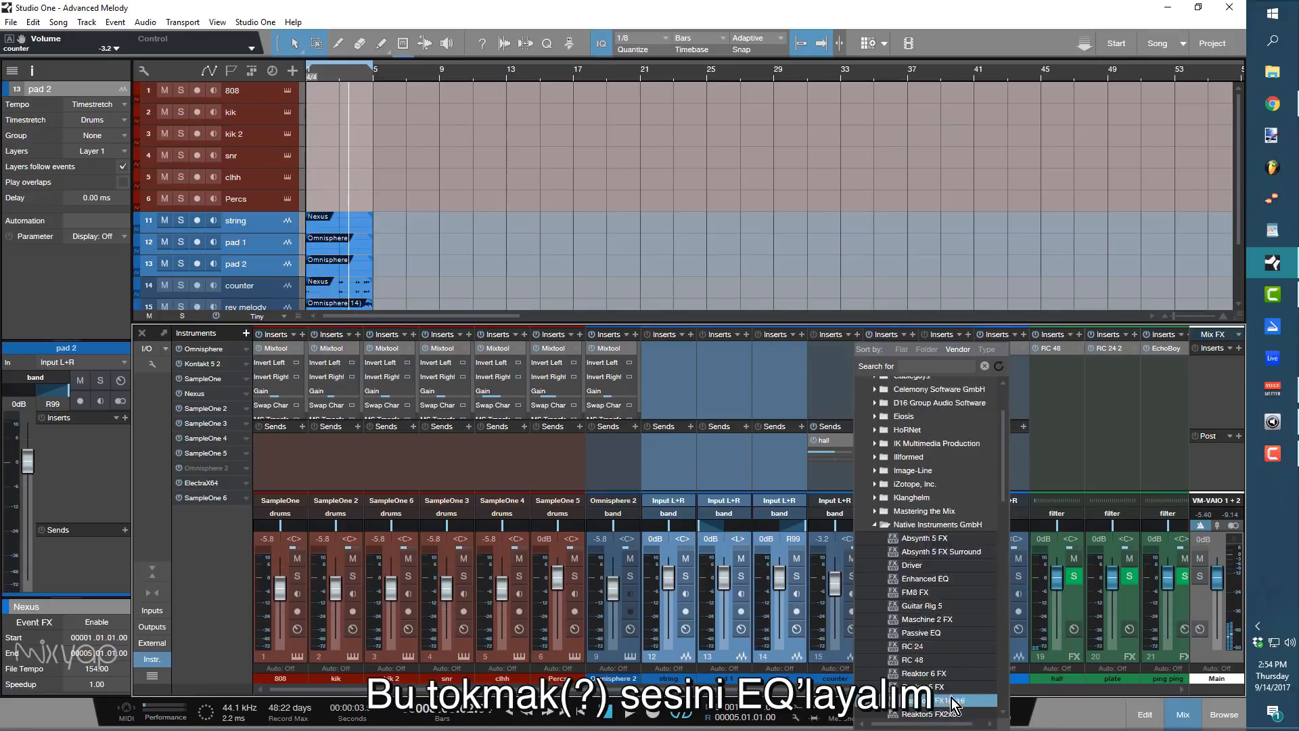
left_click(870, 485)
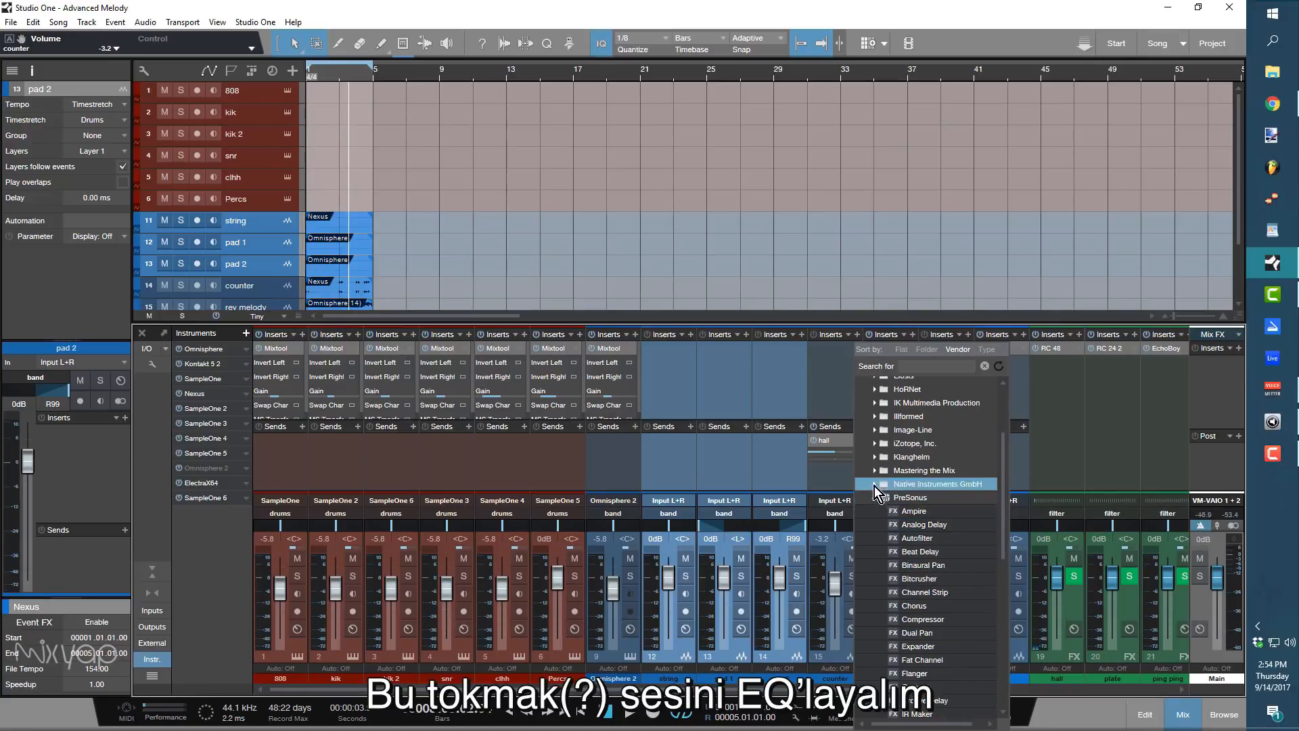
left_click(874, 498)
scroll(957, 595, "down", 7)
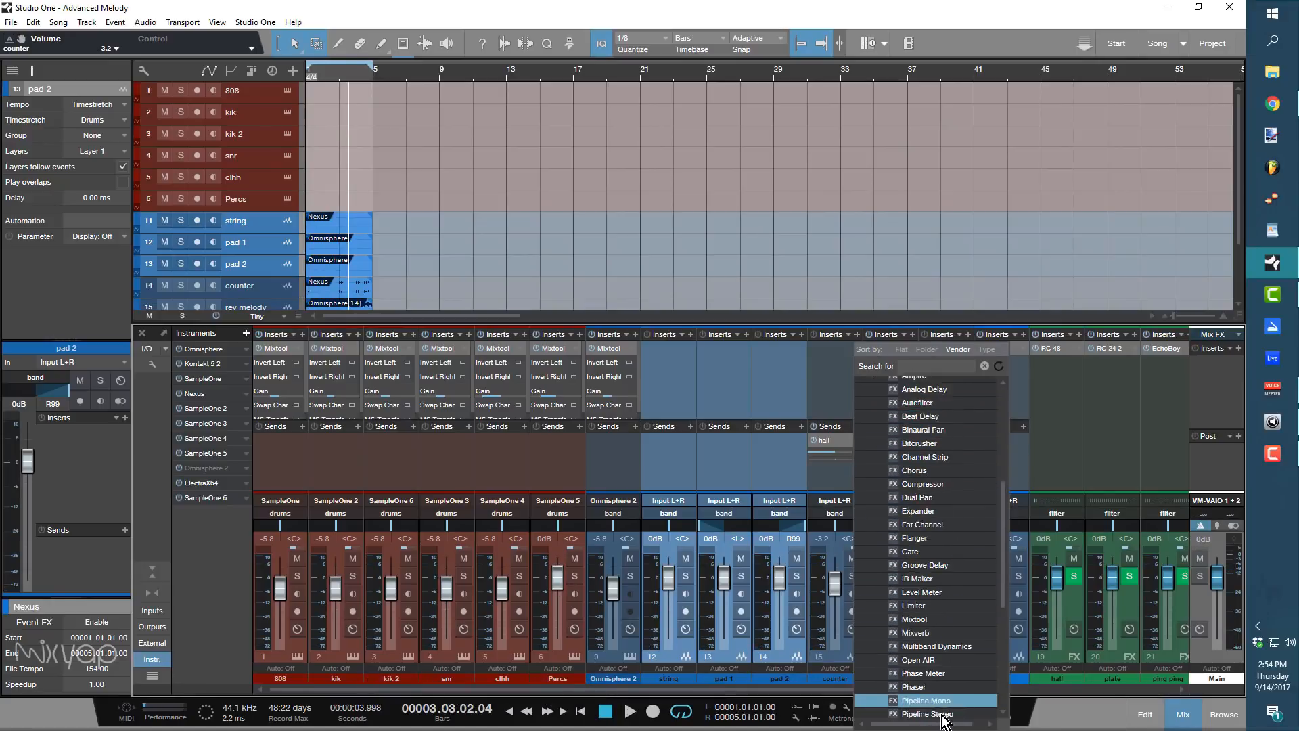
left_click(913, 565)
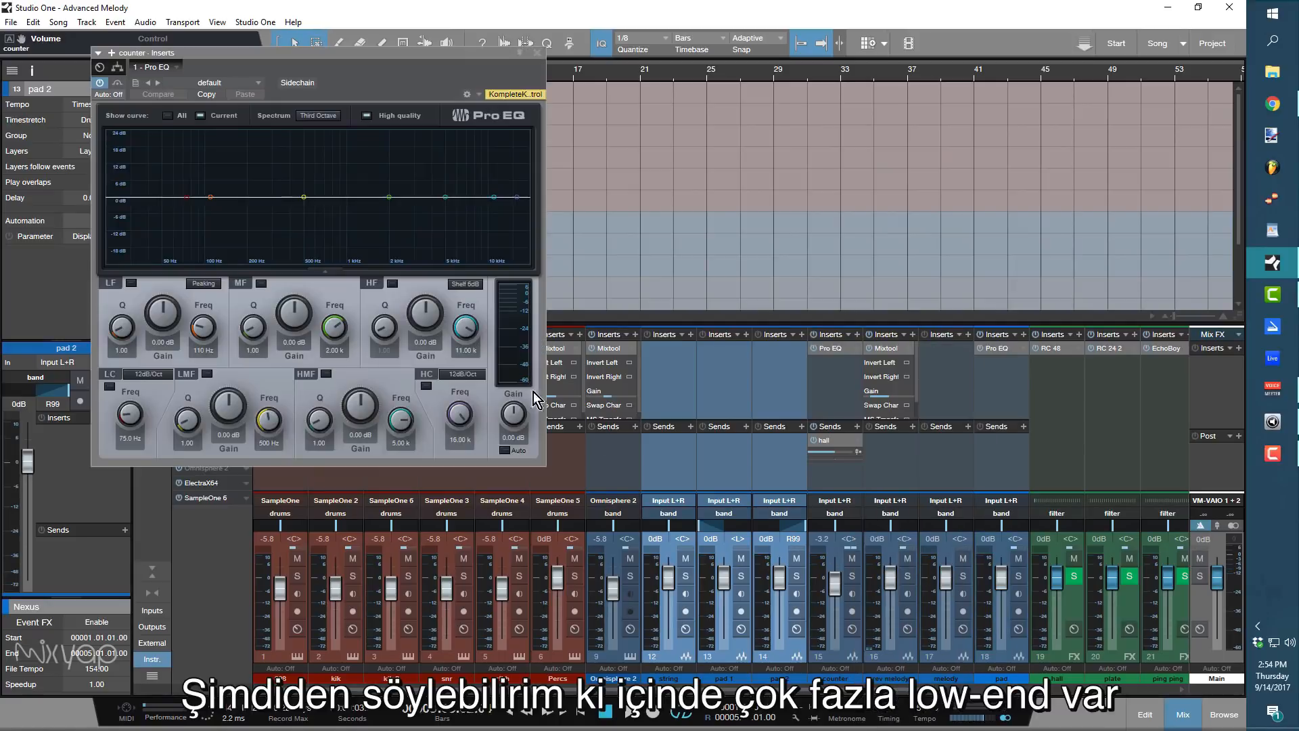
Enable the counter EQ's low cut with a 48 dB/Oct slope at 110 Hz and play the loop to hear it.
key("space")
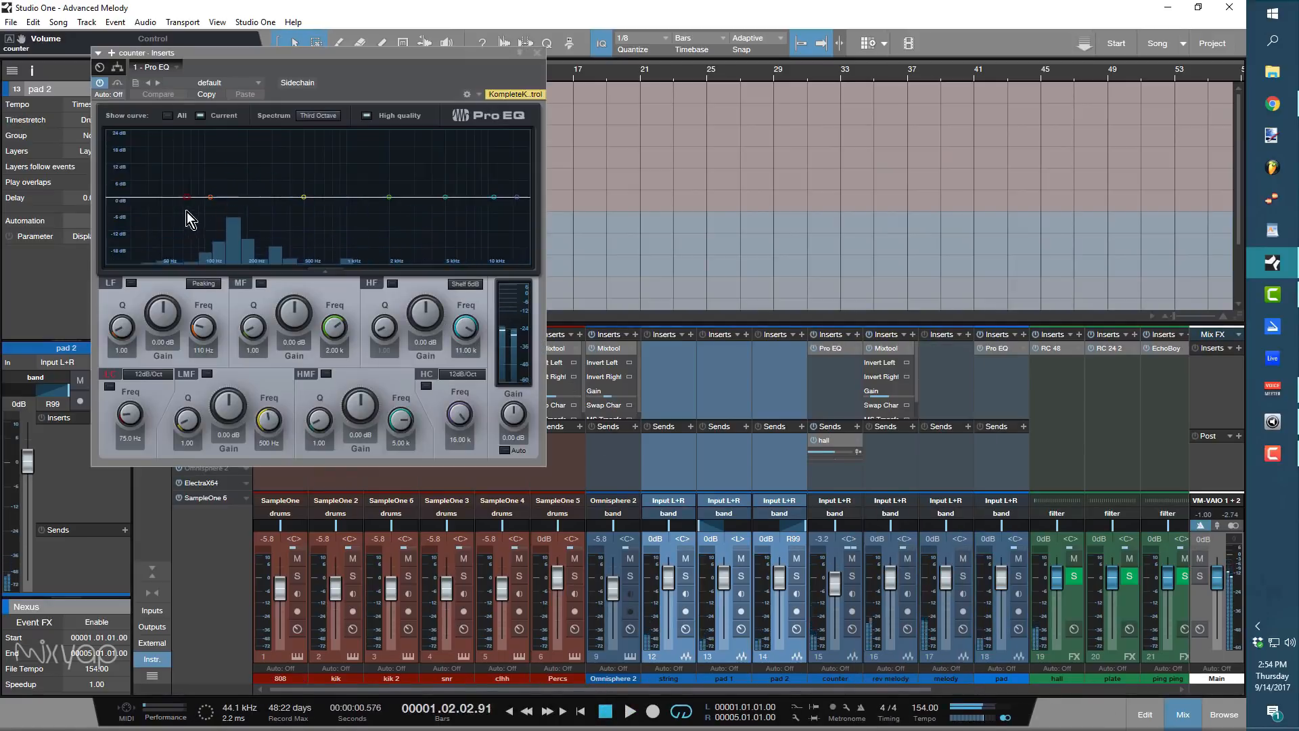
left_click(111, 386)
left_click(146, 375)
left_click(163, 441)
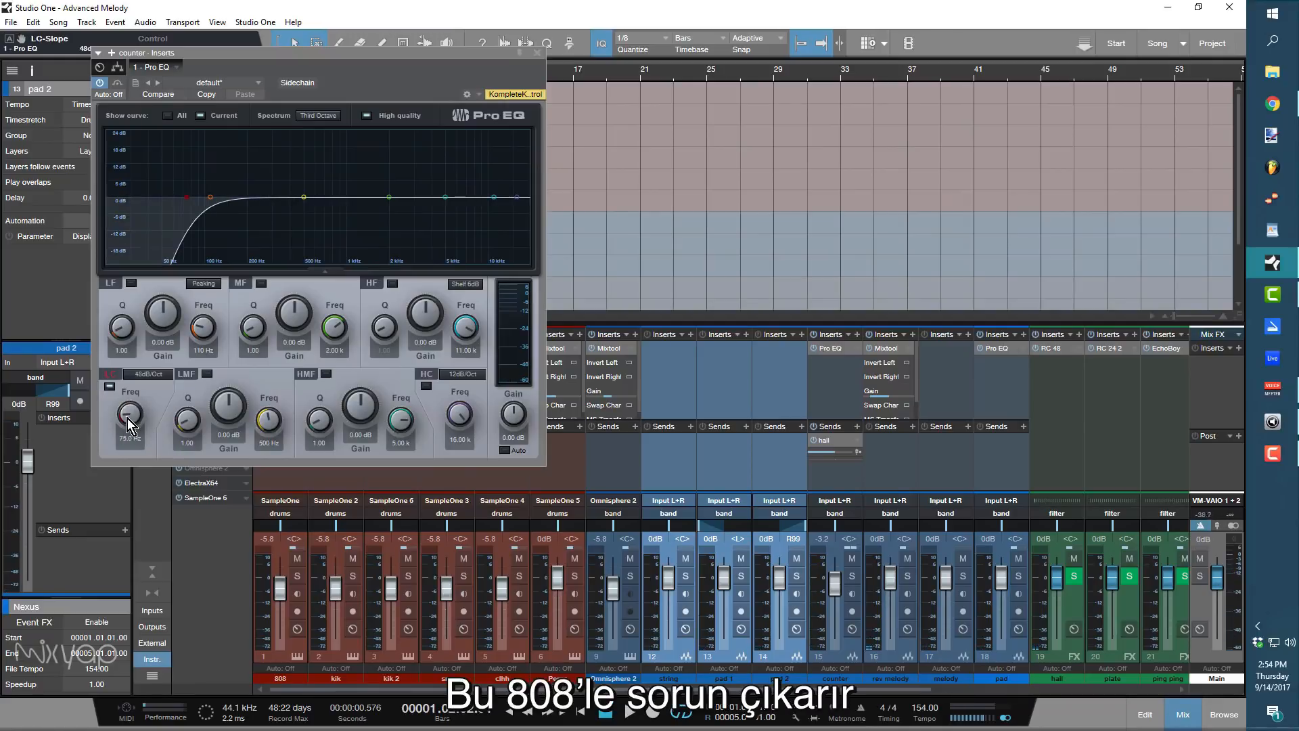
left_click_drag(130, 423, 130, 412)
key("space")
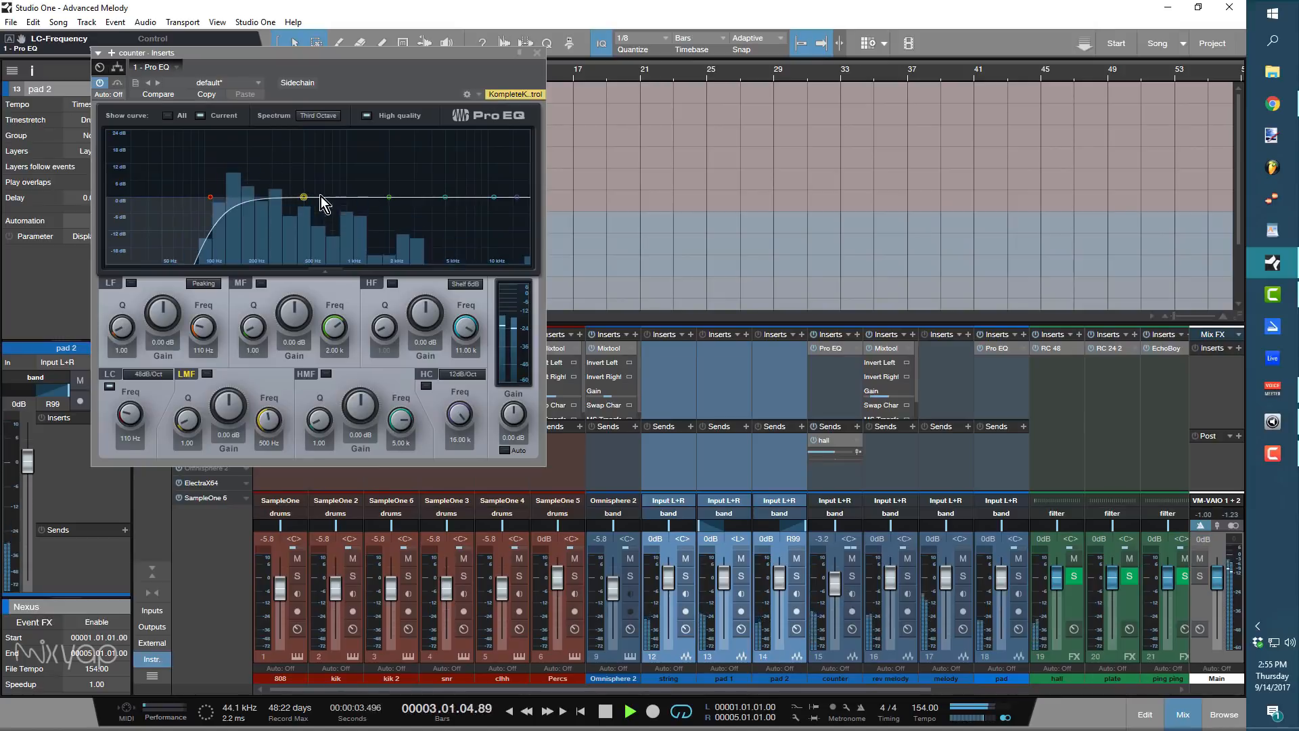
Compare the counter channel with the Pro EQ bypassed and active, and close the EQ window.
left_click(100, 84)
left_click(100, 83)
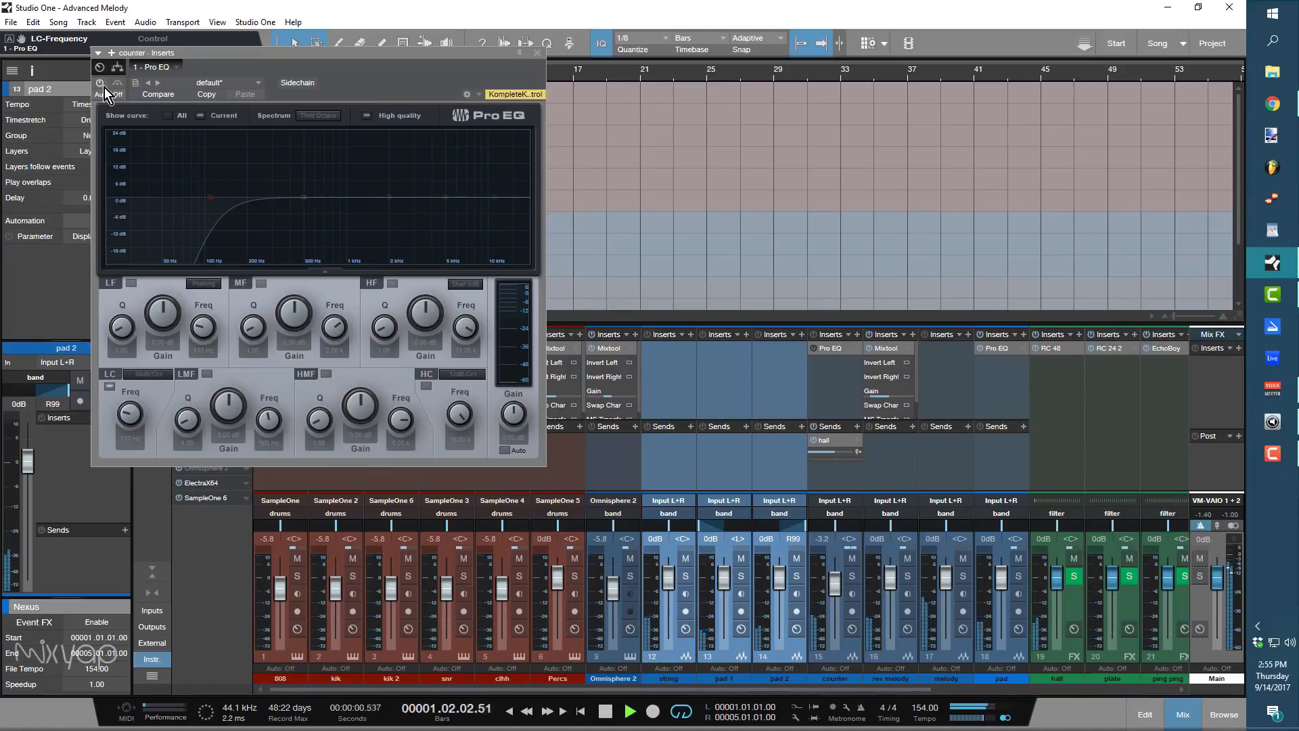
left_click(105, 88)
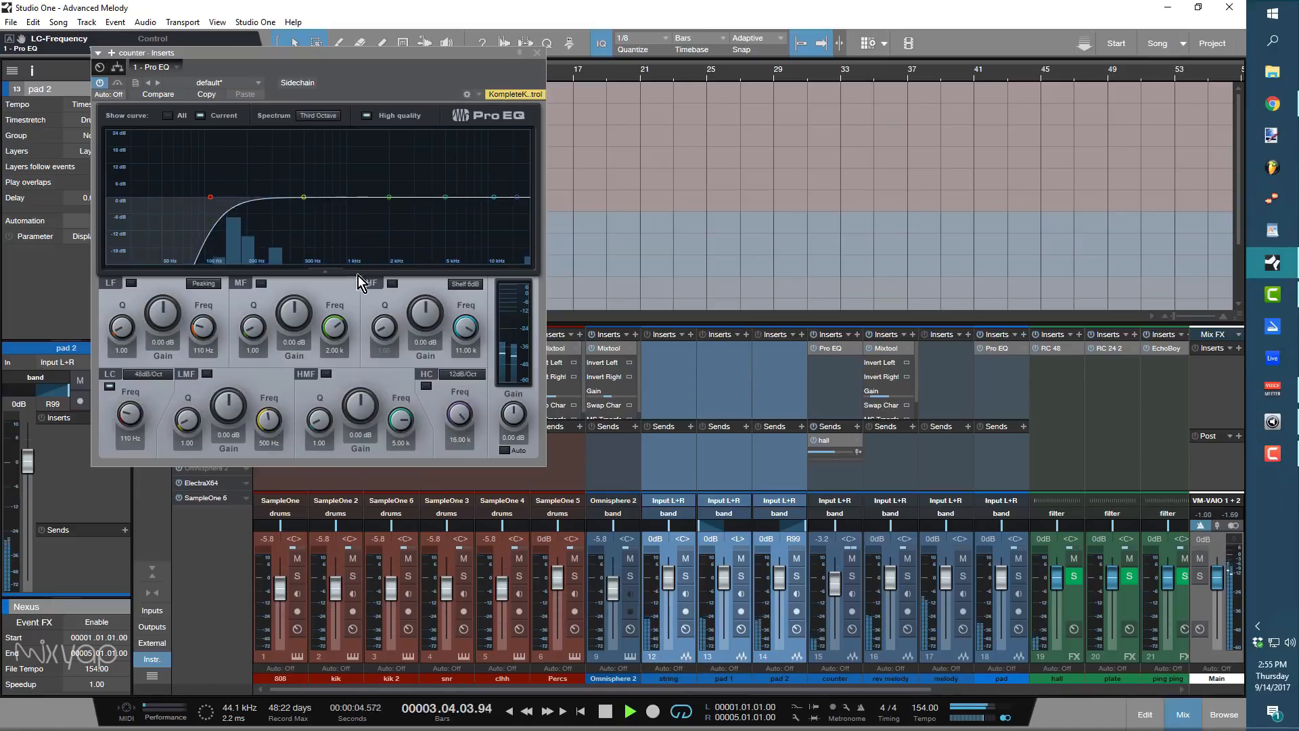
left_click(538, 54)
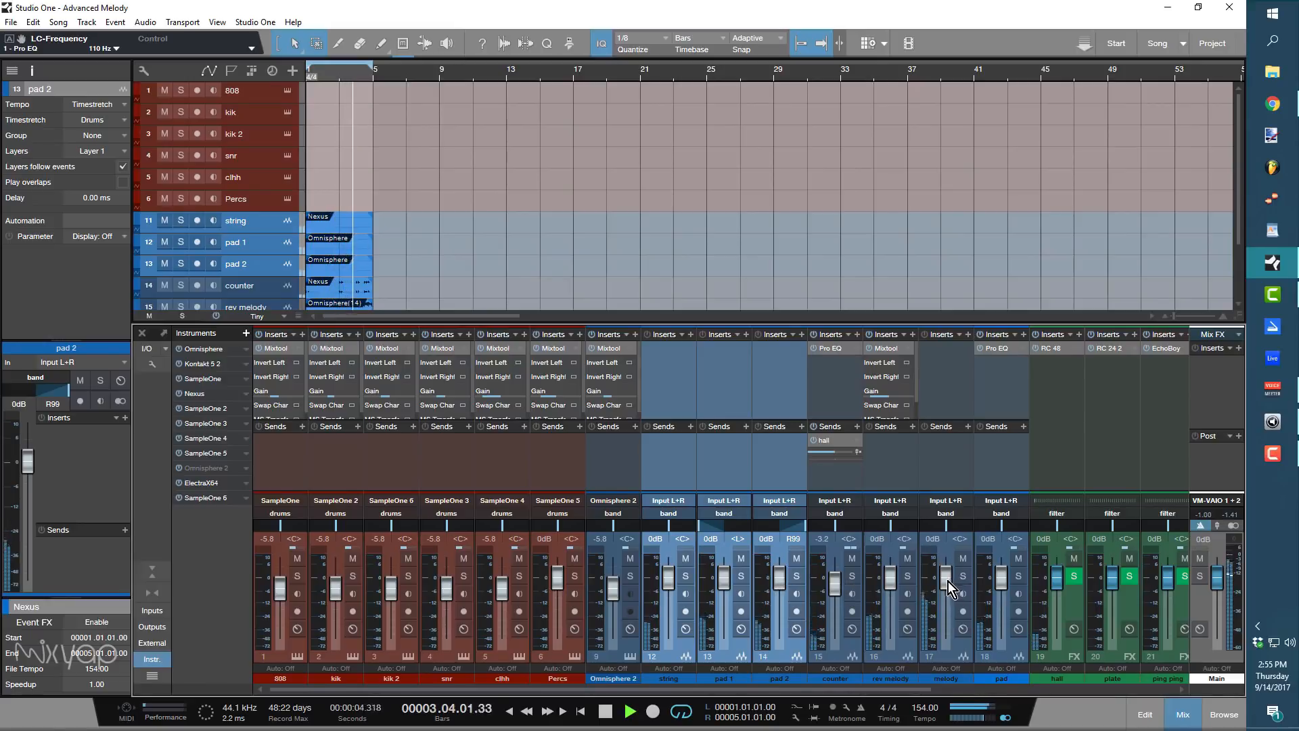
Lower the melody channel volume to -1.3 dB and the string channel volume to -2.1 dB, and stop playback.
left_click_drag(948, 582, 948, 585)
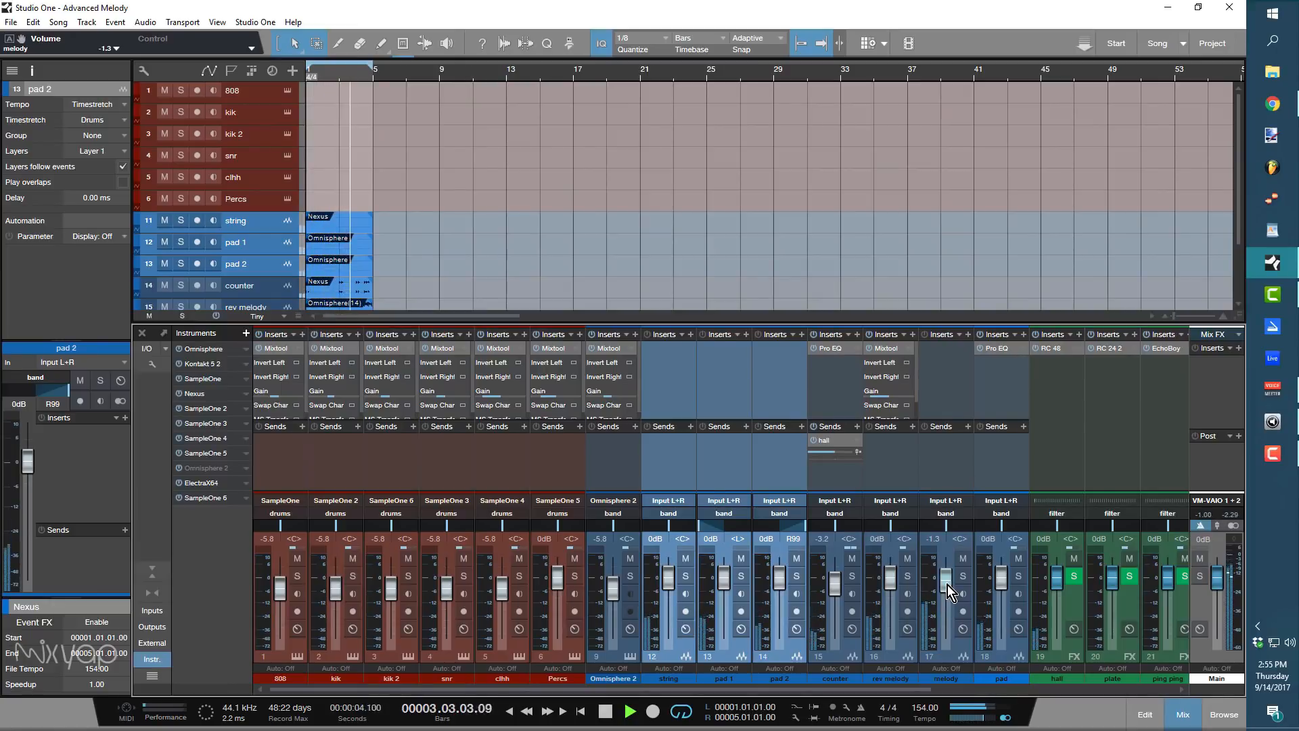
left_click_drag(668, 591, 672, 593)
left_click(679, 645)
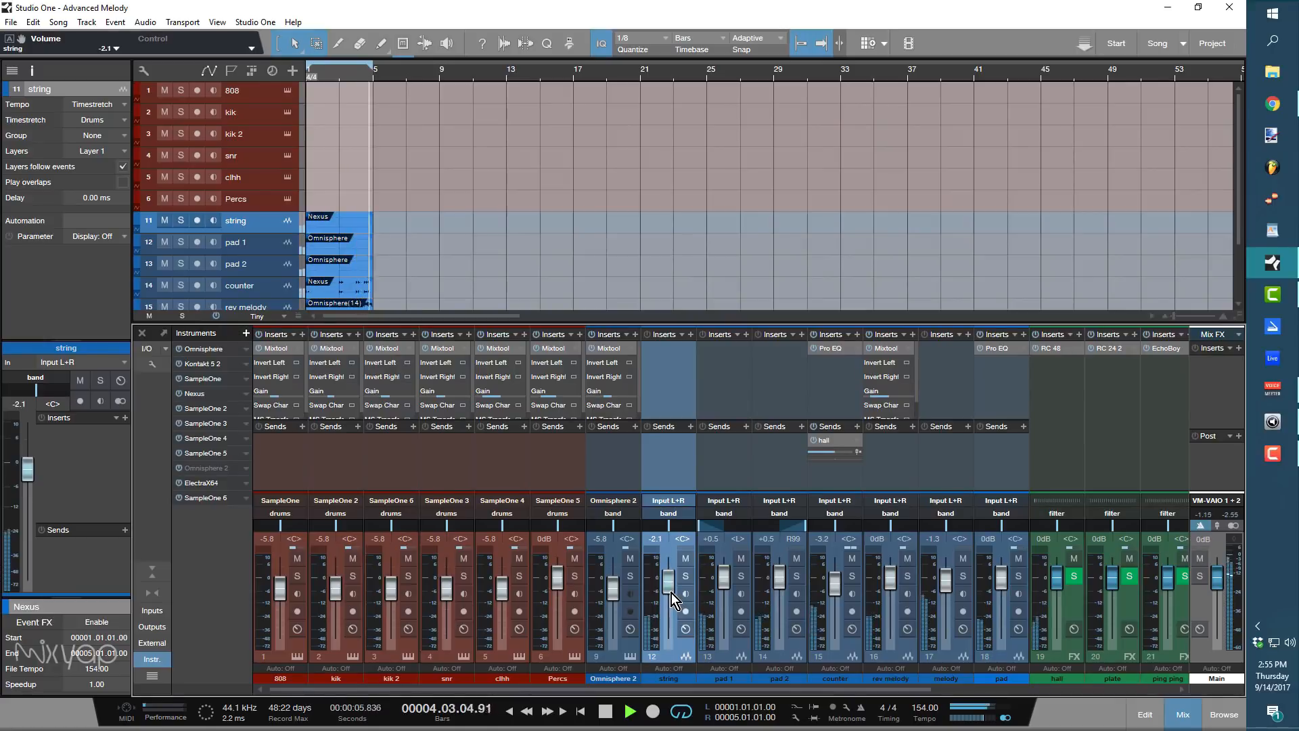
key("space")
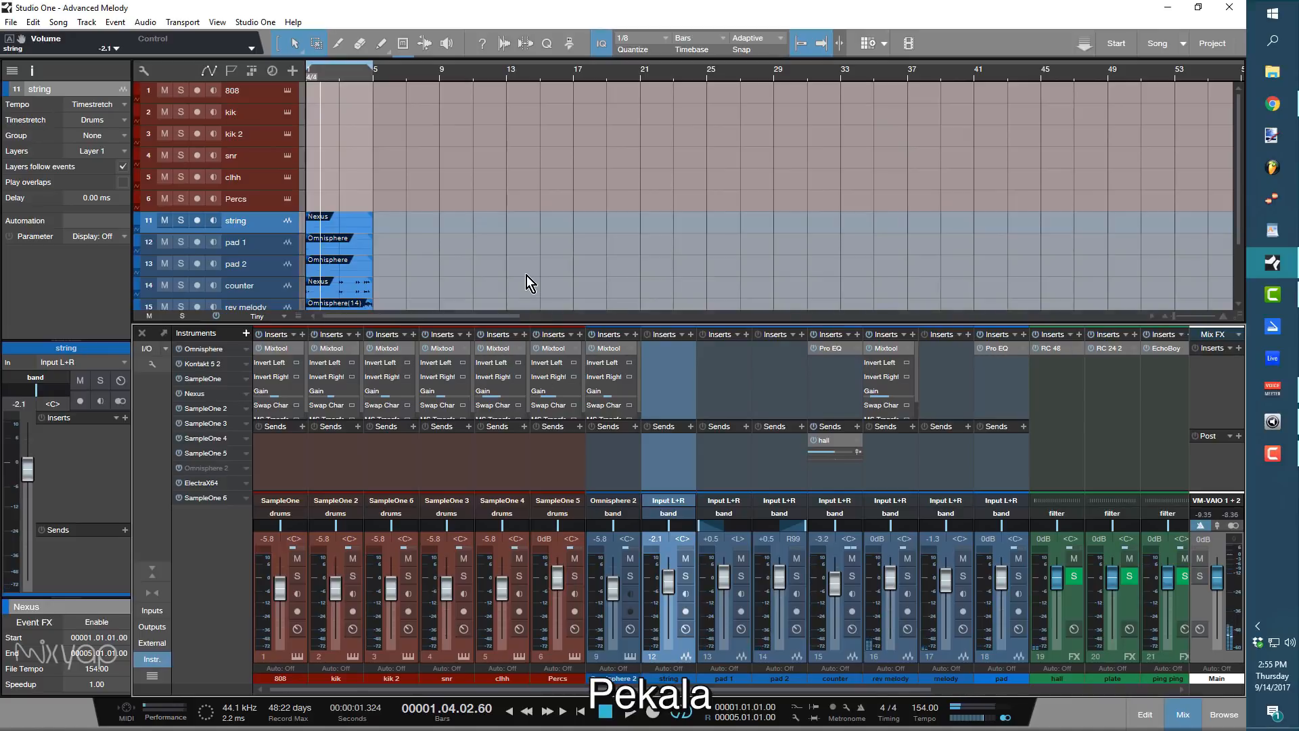
Create a four-bar instrument part on the snr track and open it in the note editor.
scroll(459, 204, "down", 1)
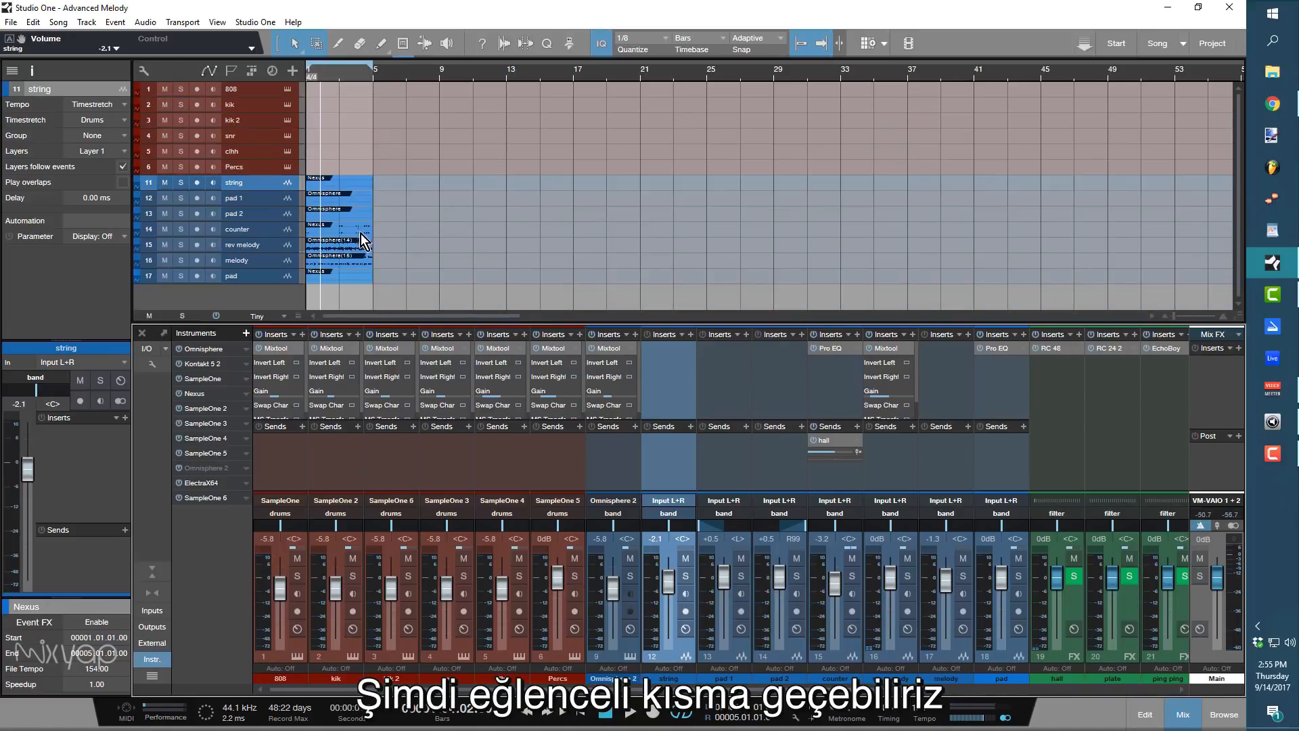
left_click_drag(388, 273, 439, 230)
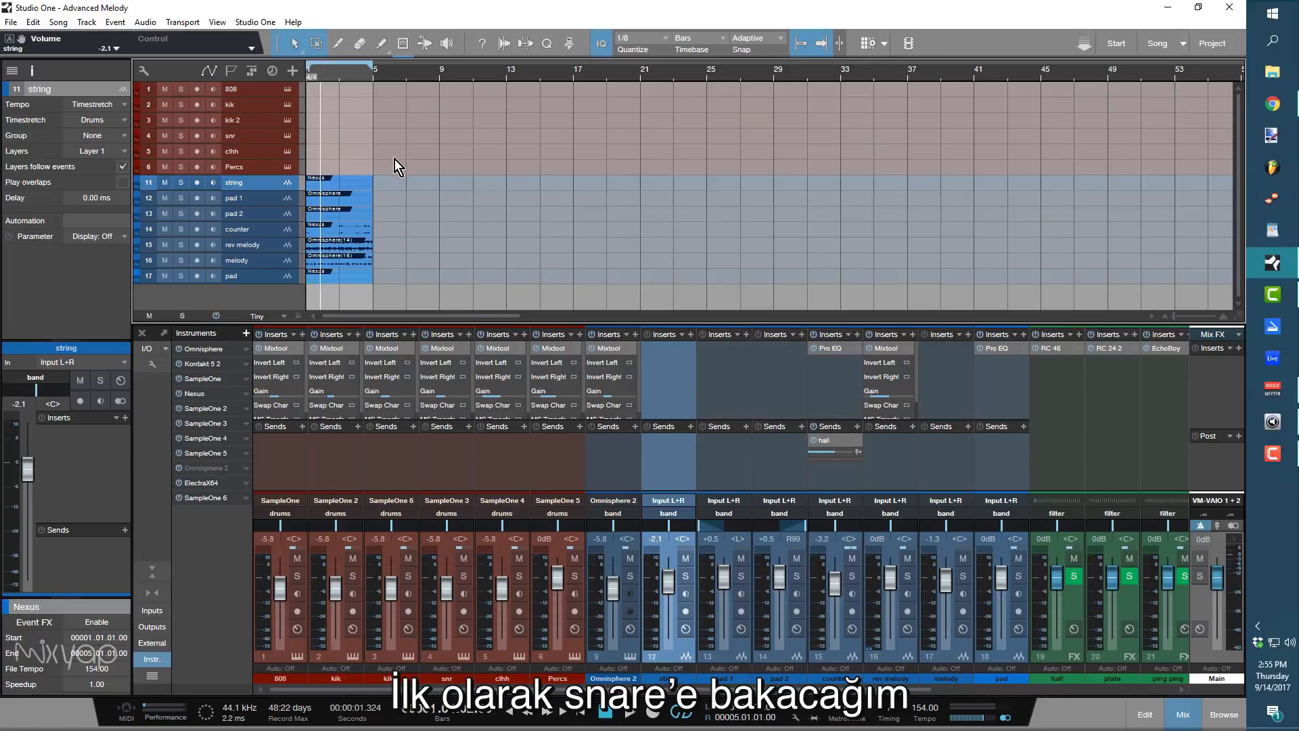
double_click(322, 138)
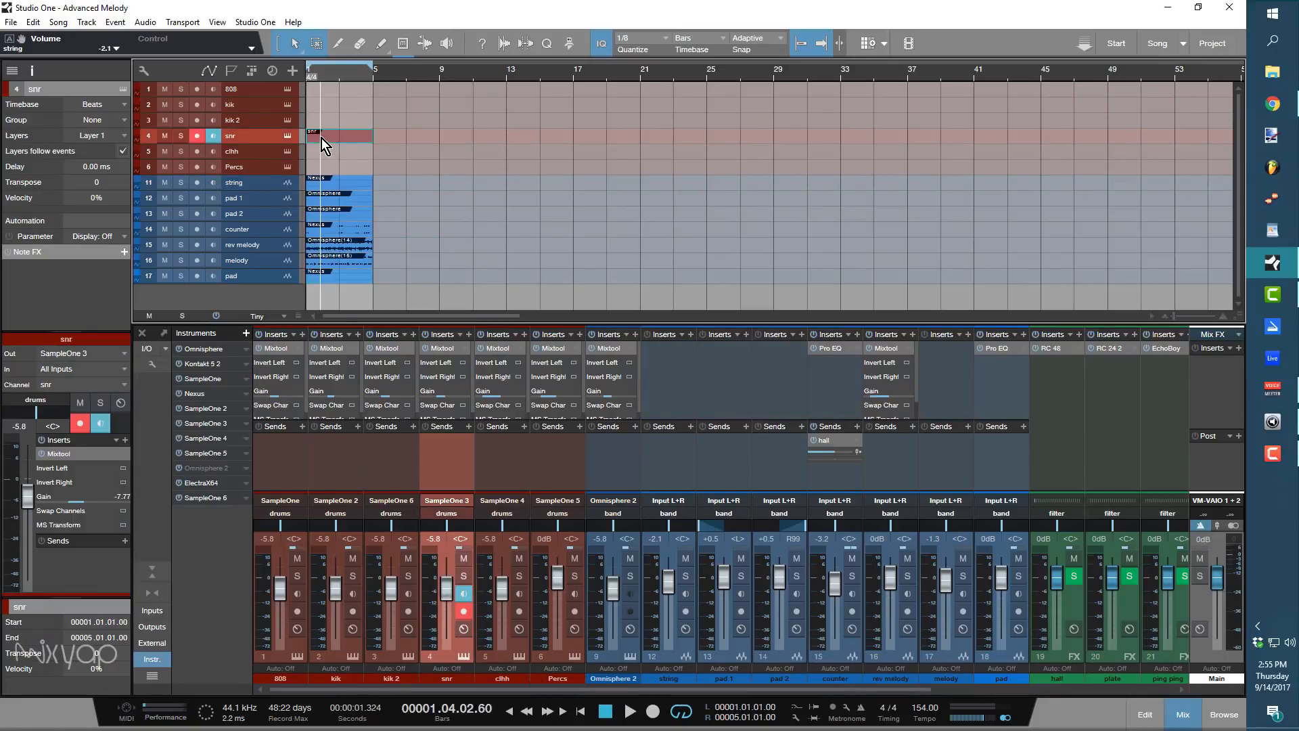
double_click(323, 138)
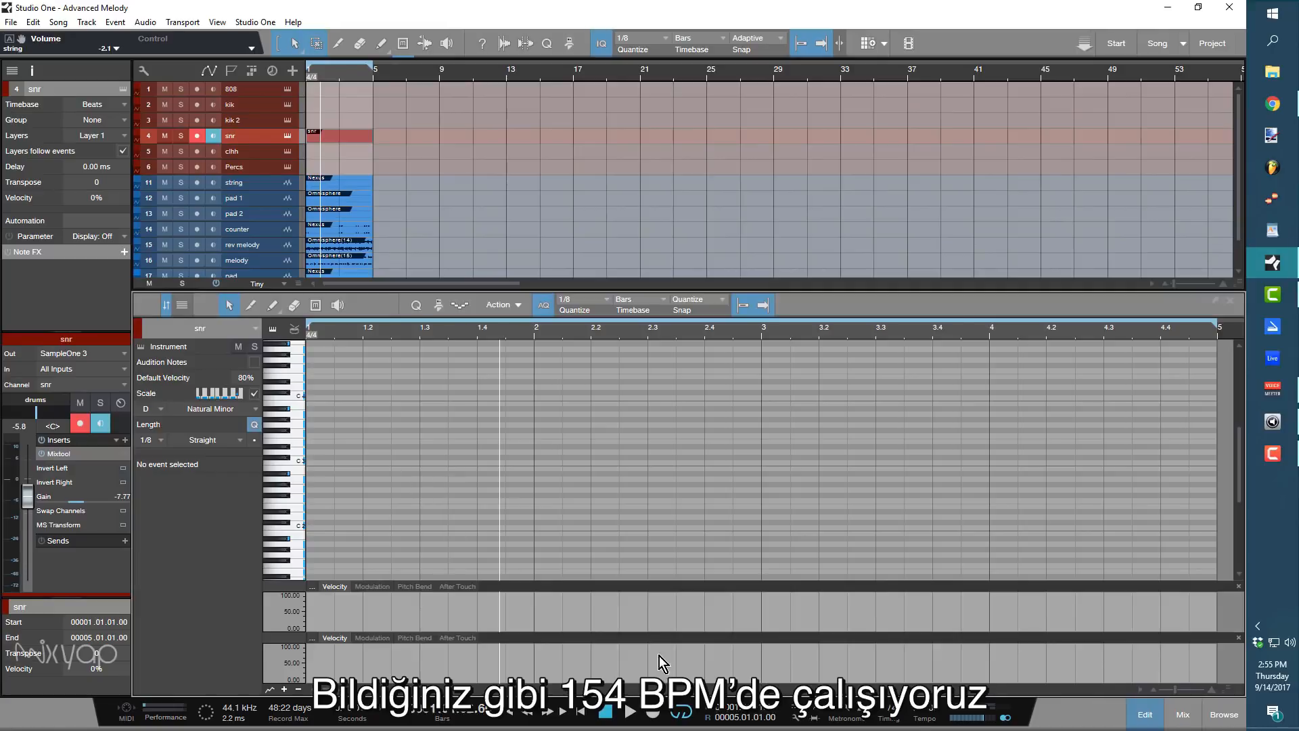
Enter C3 snare notes on beat 3 of all four bars and play the loop to check them.
double_click(425, 463)
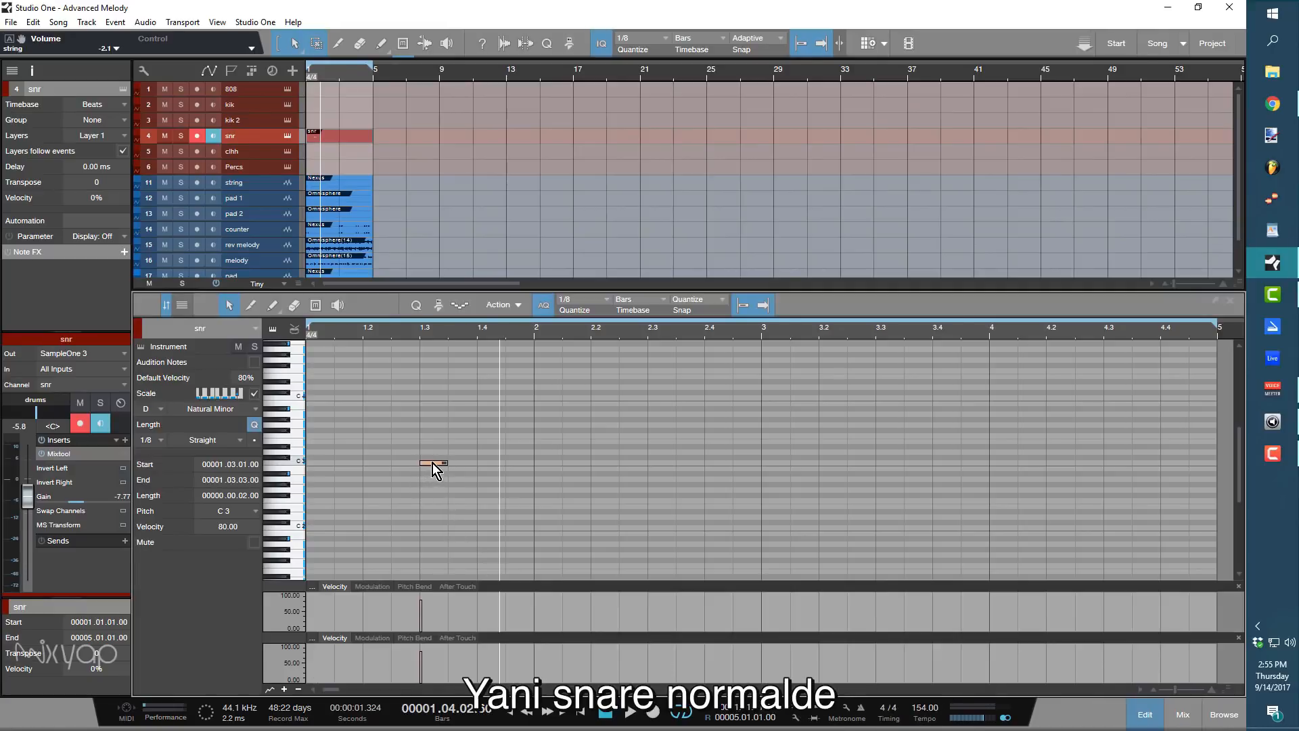
left_click_drag(433, 463, 648, 460)
left_click_drag(731, 478, 351, 434)
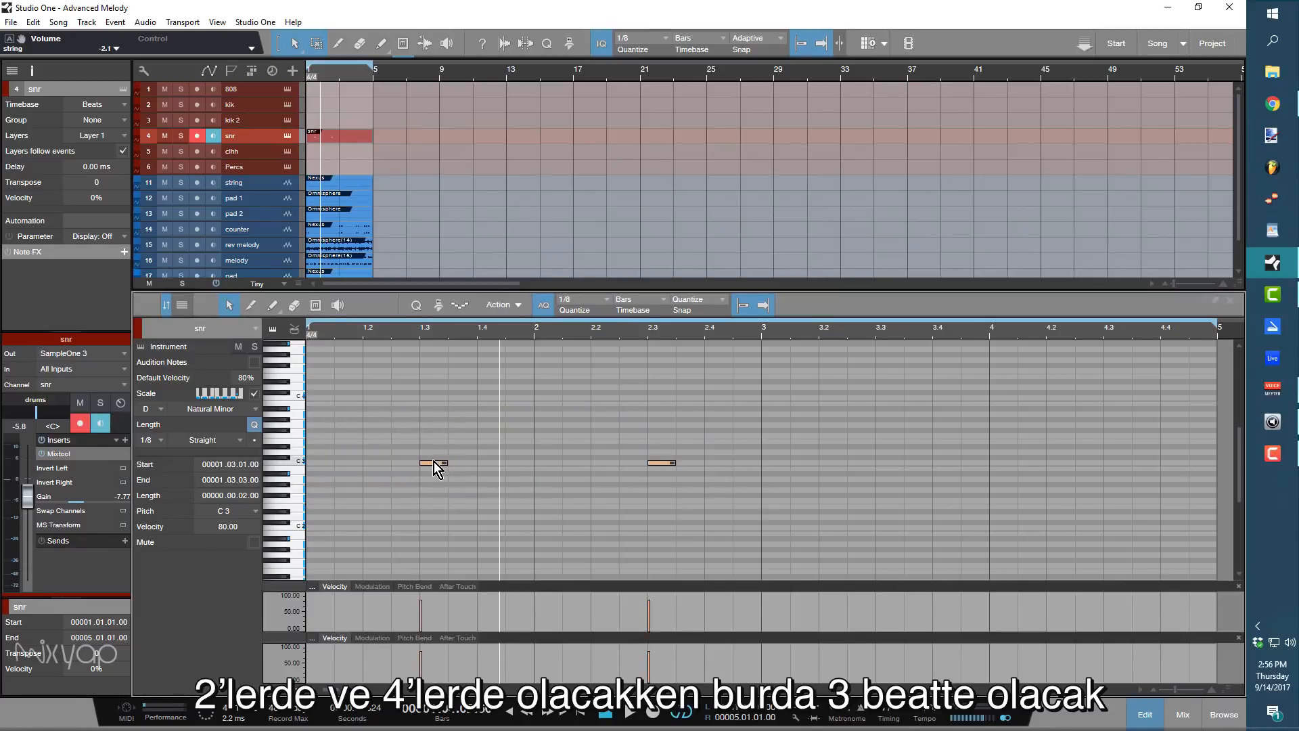
left_click_drag(433, 462, 896, 458)
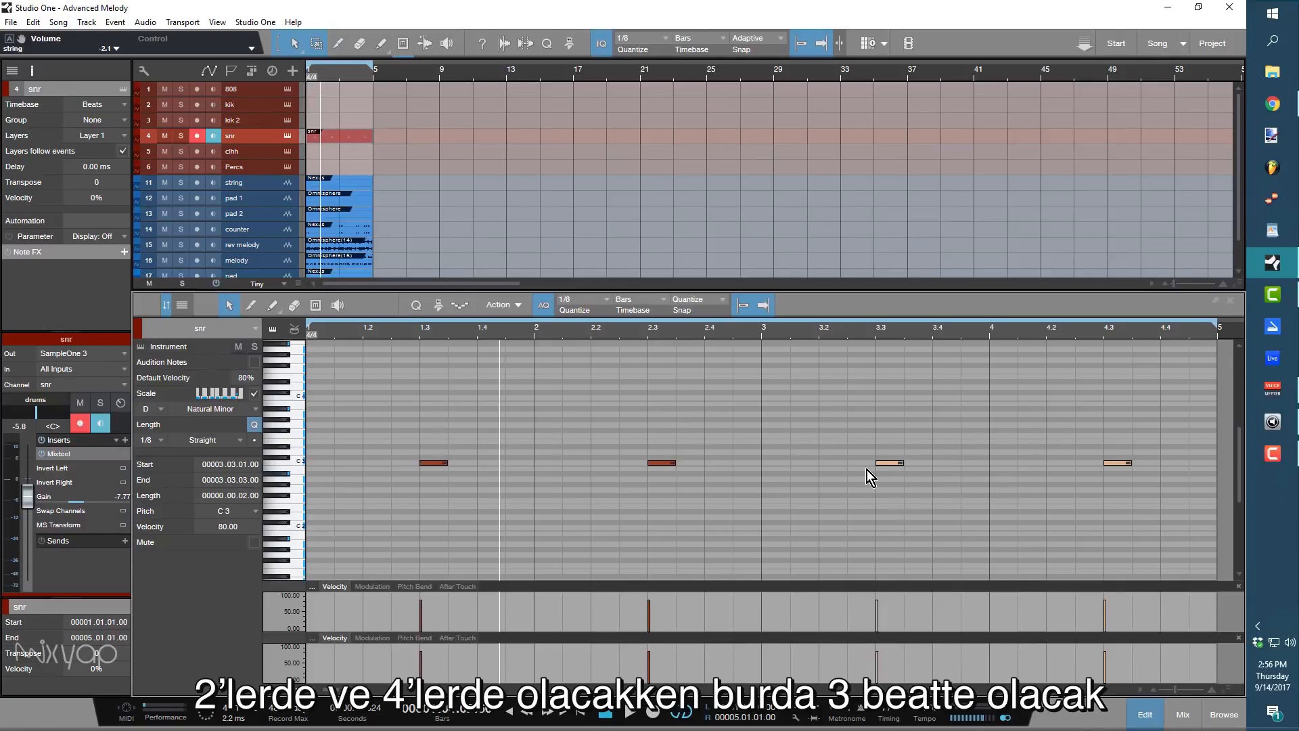
key("space")
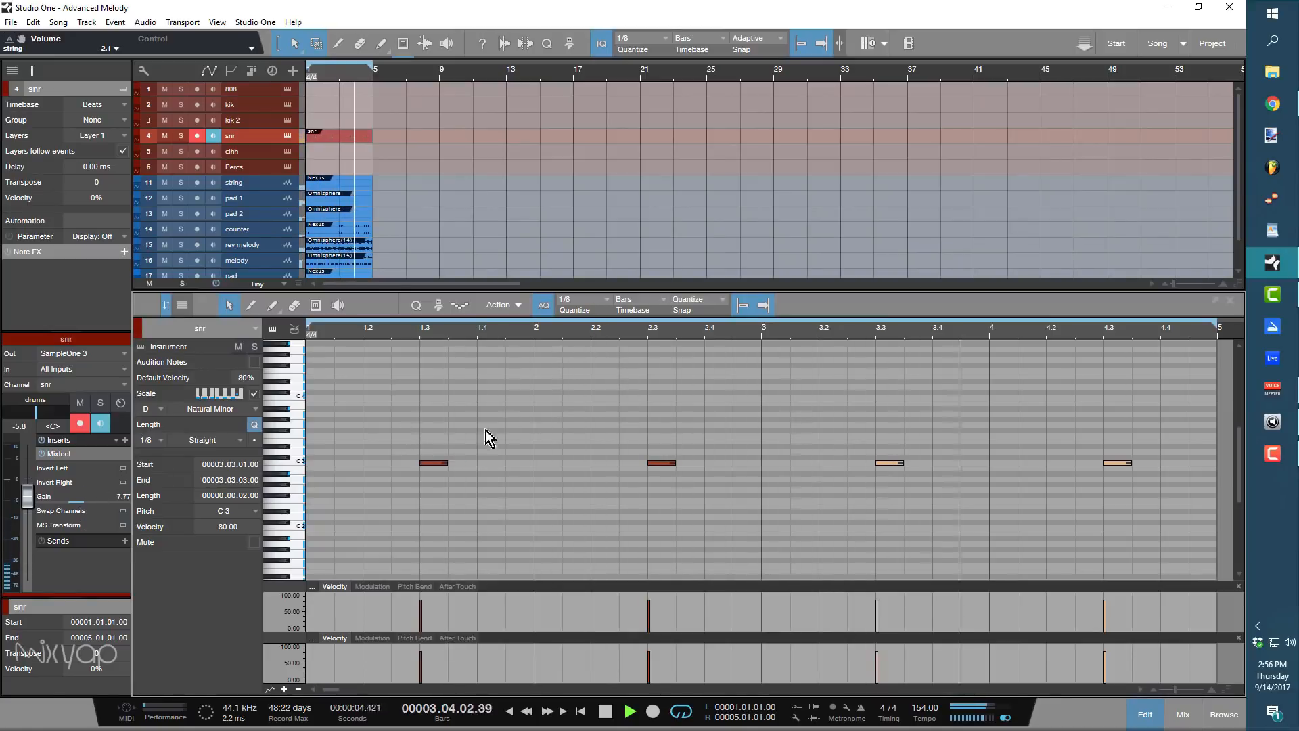
key("space")
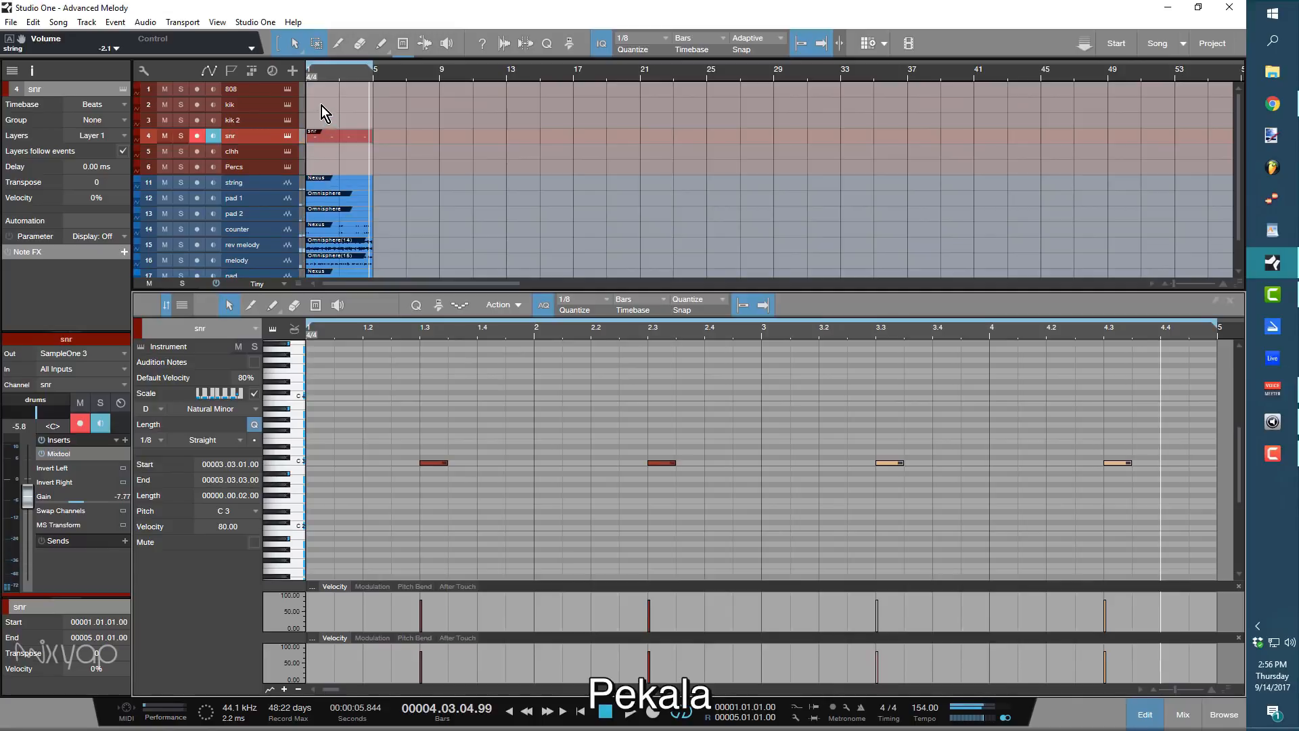
Create a four-bar part on the kik track with C3 notes at 1.1, 2.2 and 3.1, auditioning the loop.
left_click(322, 106)
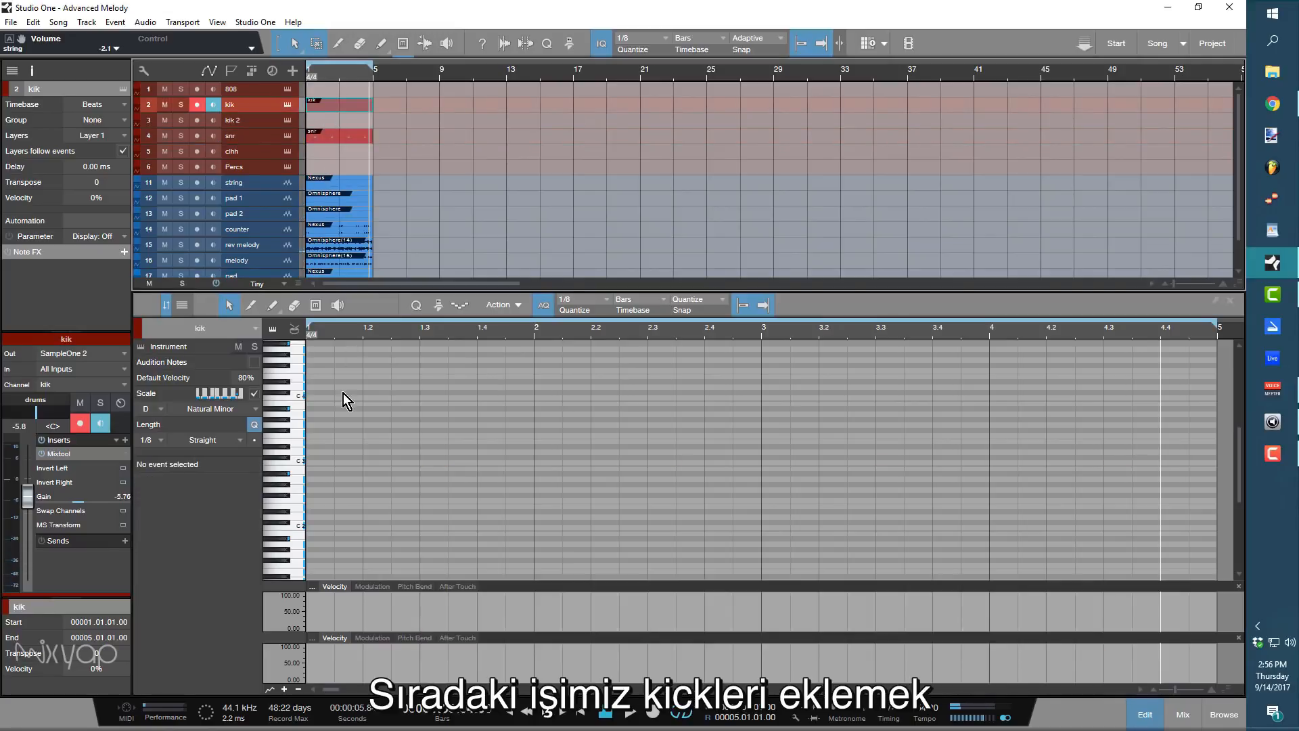
left_click(319, 464)
key("space")
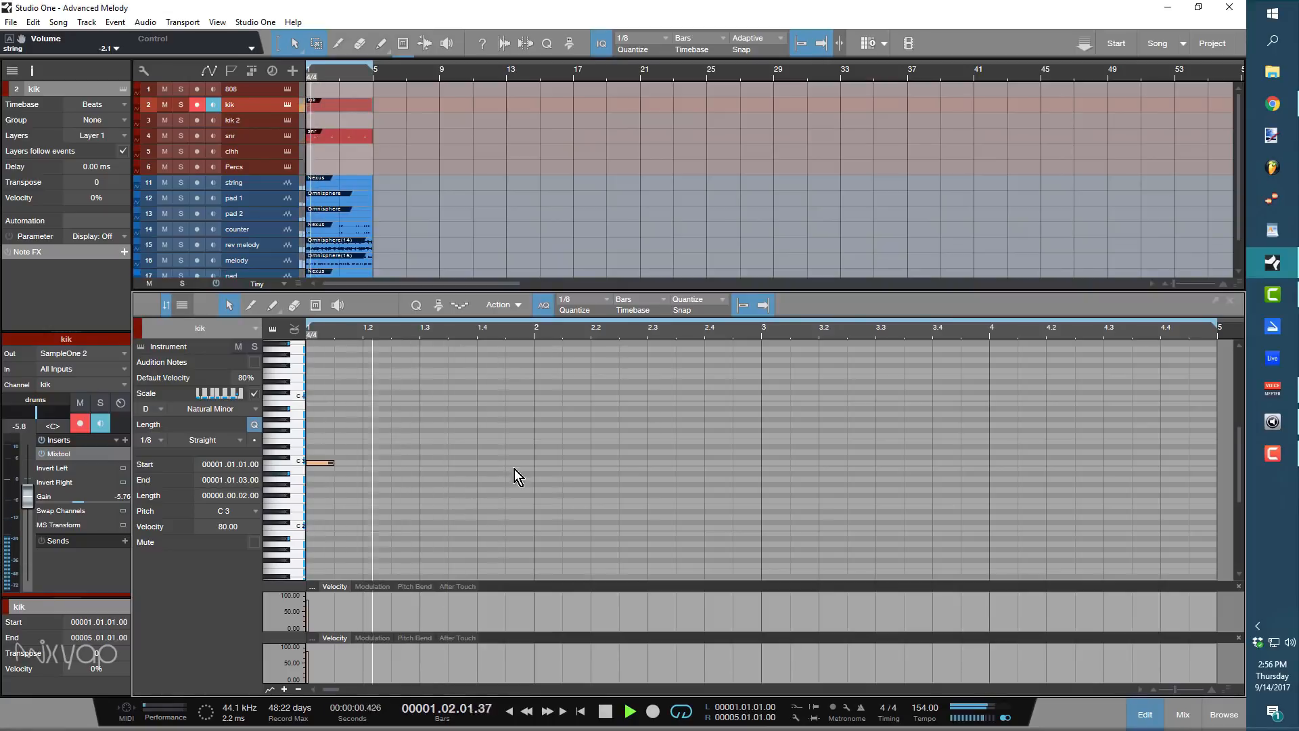
left_click(605, 464)
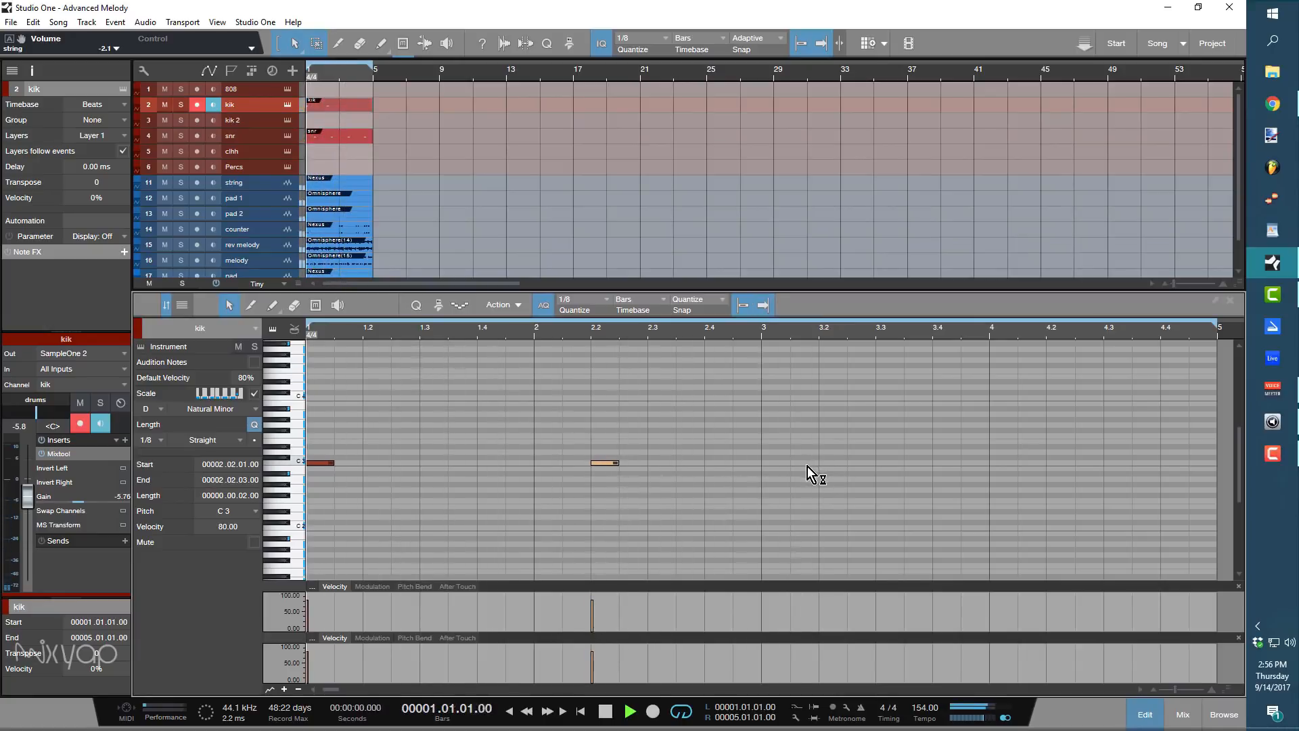
left_click(782, 464)
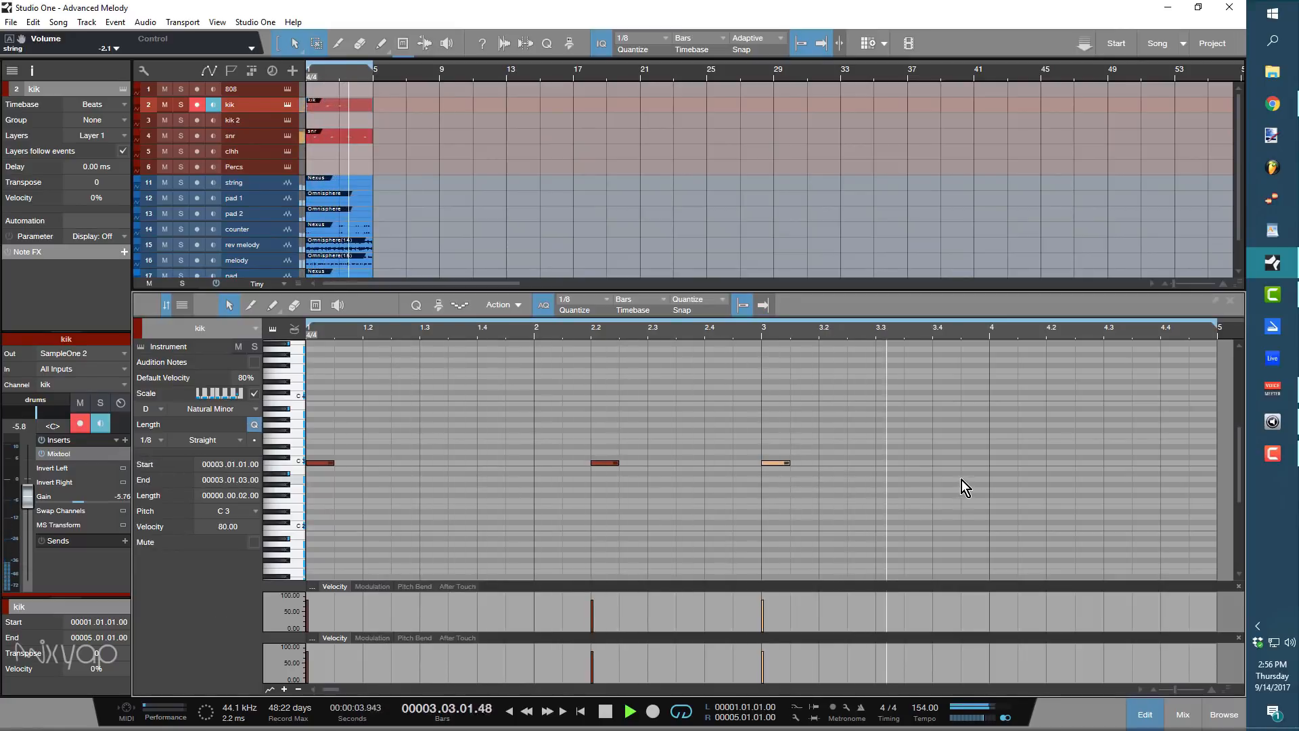
key("space")
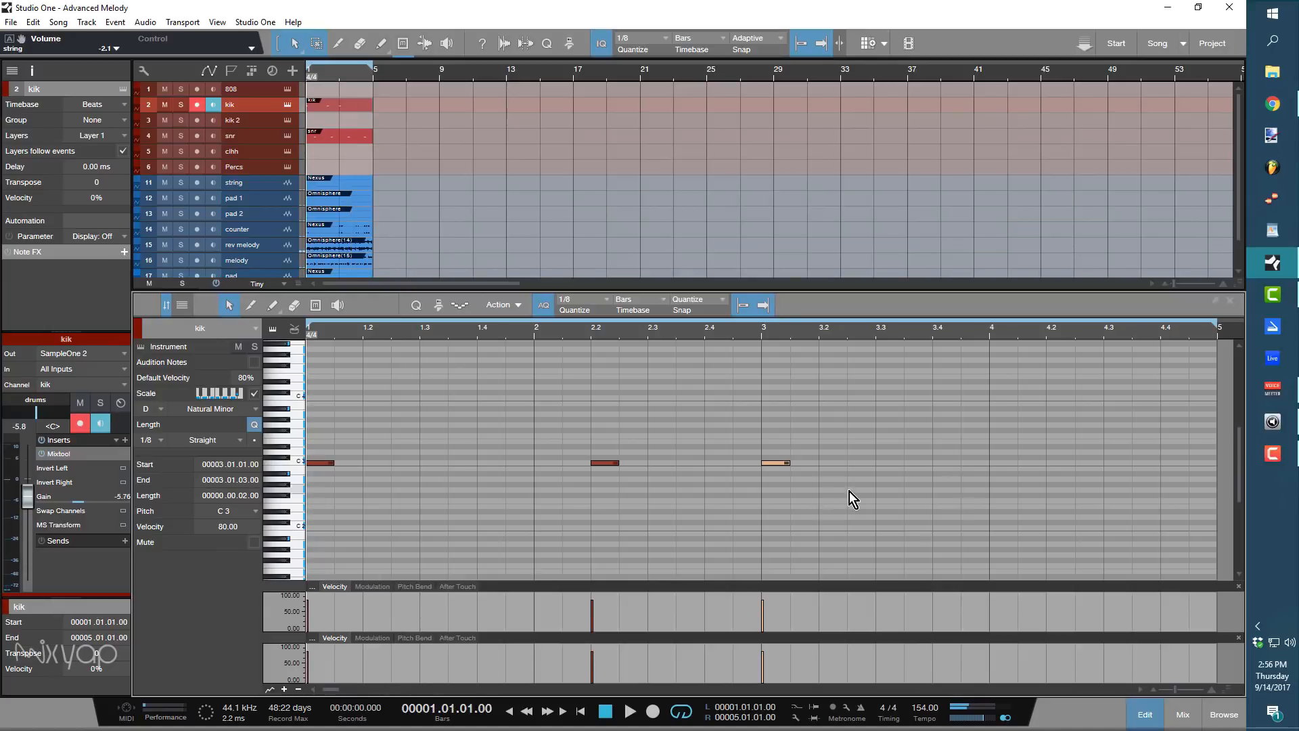
key("space")
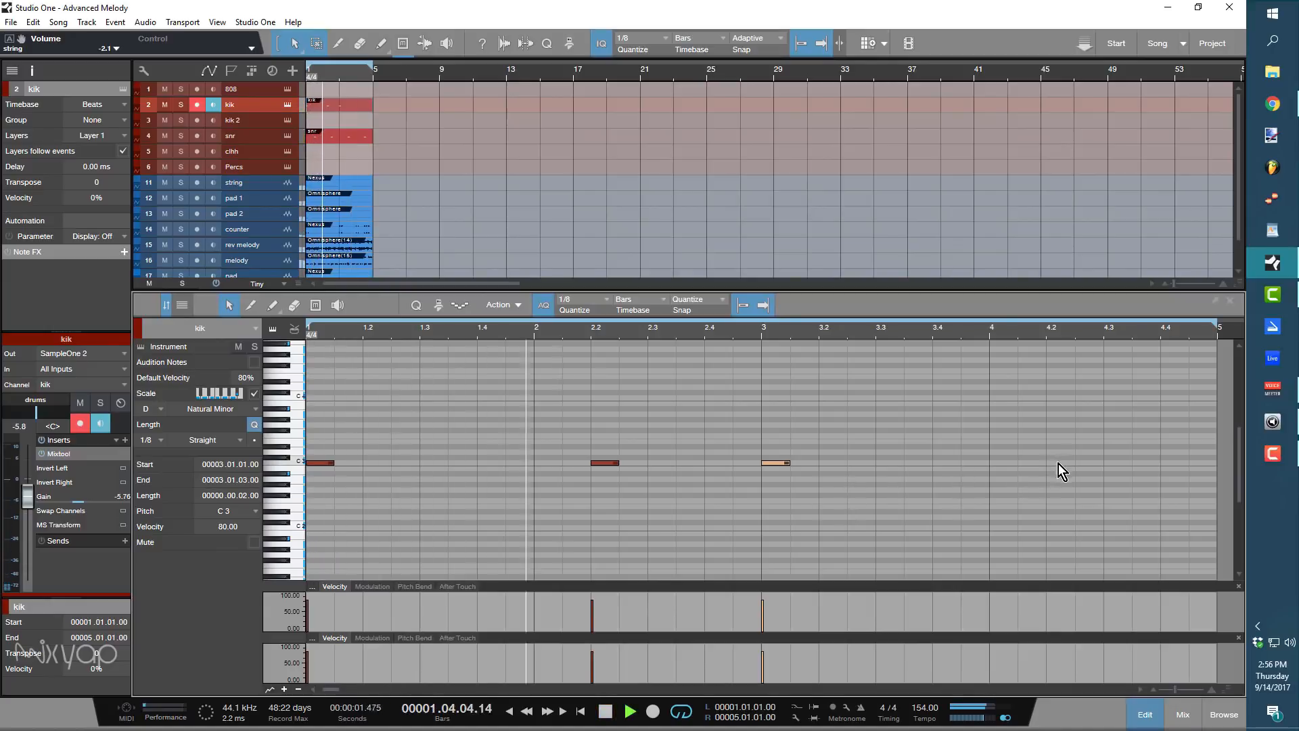
Add C3 kick notes in bar 4 at 4.2, 4.4 and the half beat before 4.2.
left_click(1057, 464)
left_click(1167, 464)
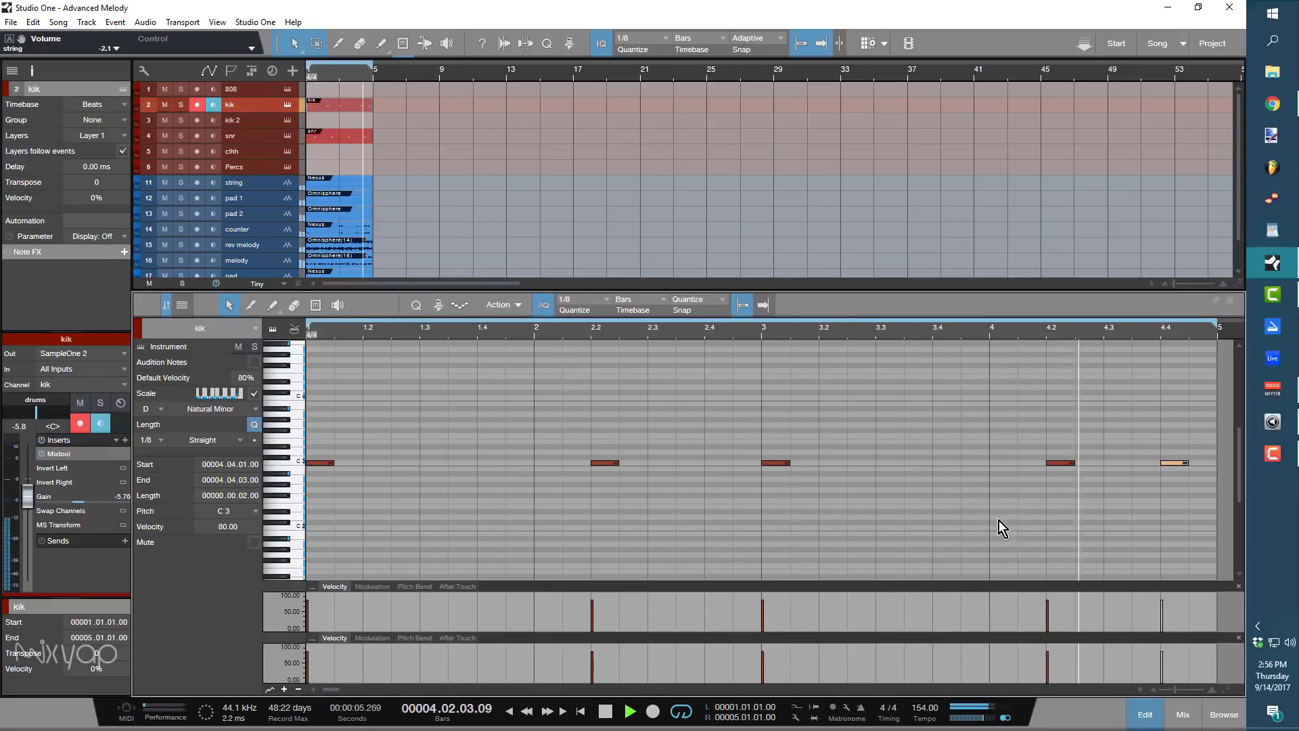
double_click(1033, 464)
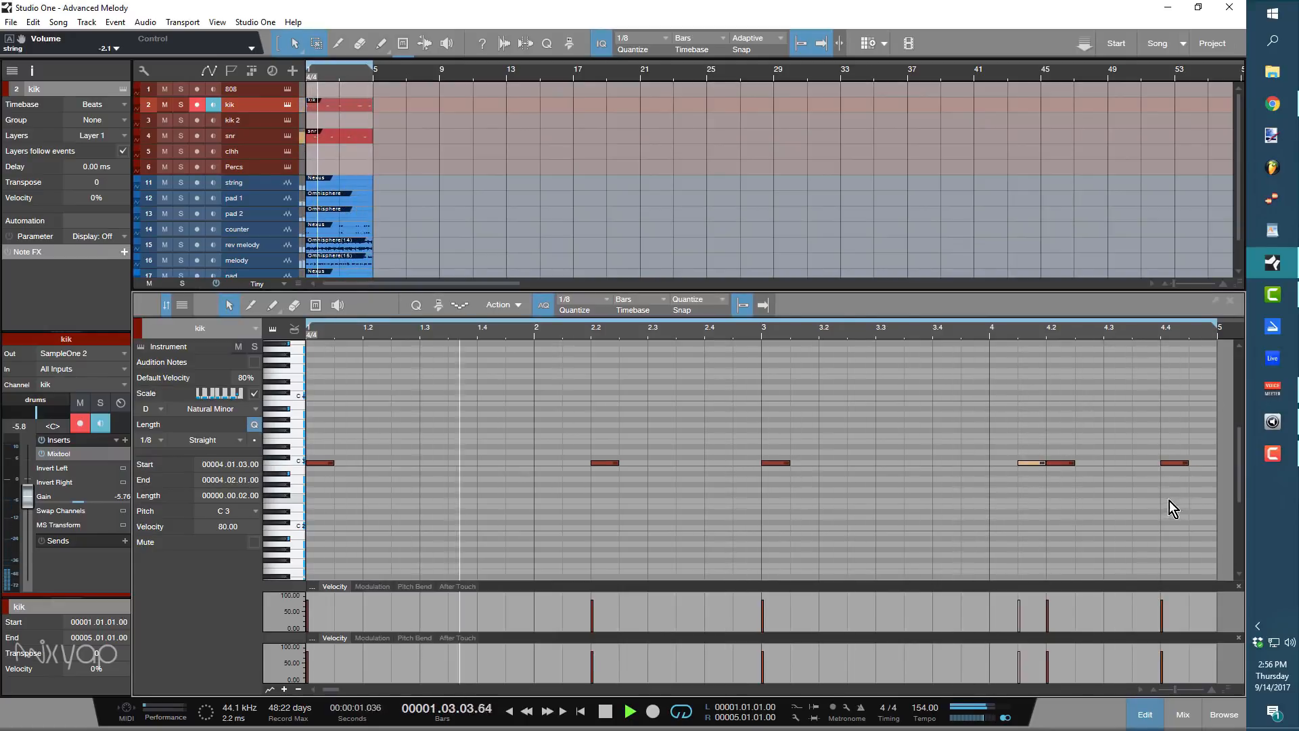
left_click(1175, 463)
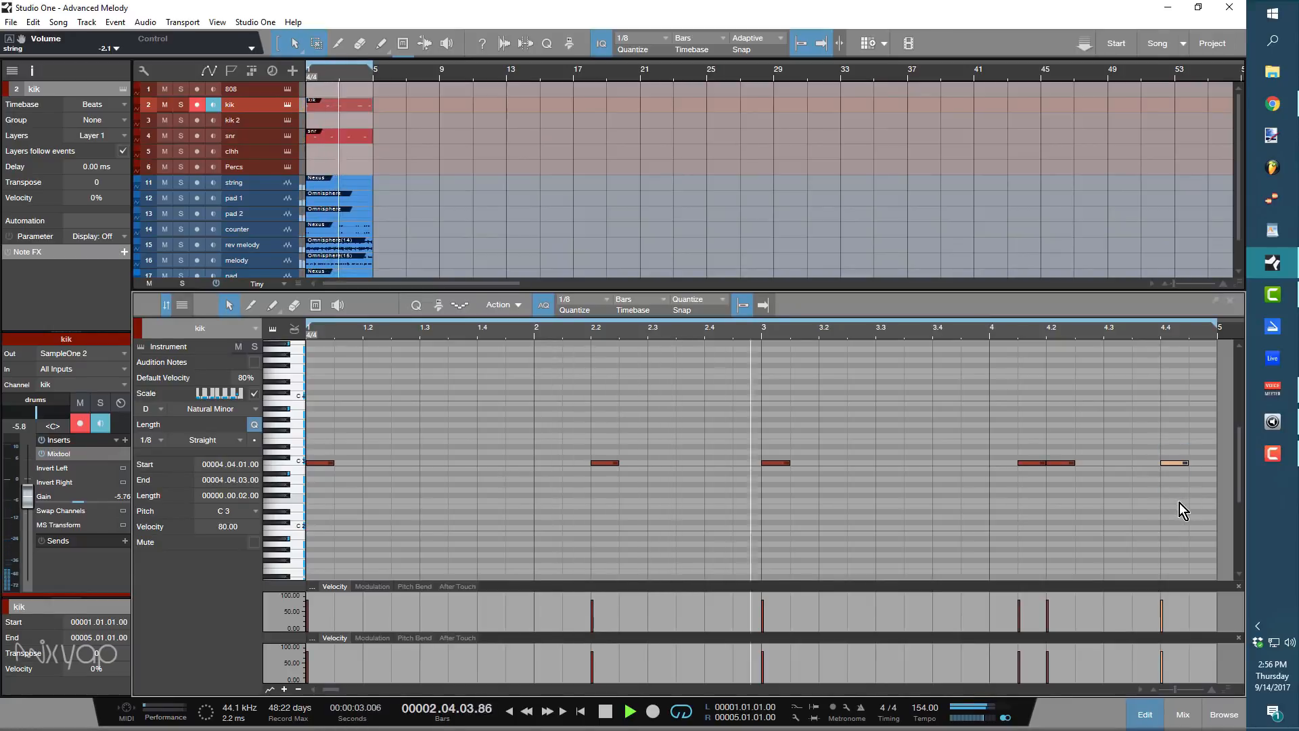
Split the kick note at 4.4 into three 1/16 triplet notes and play the loop to check the roll.
left_click(578, 302)
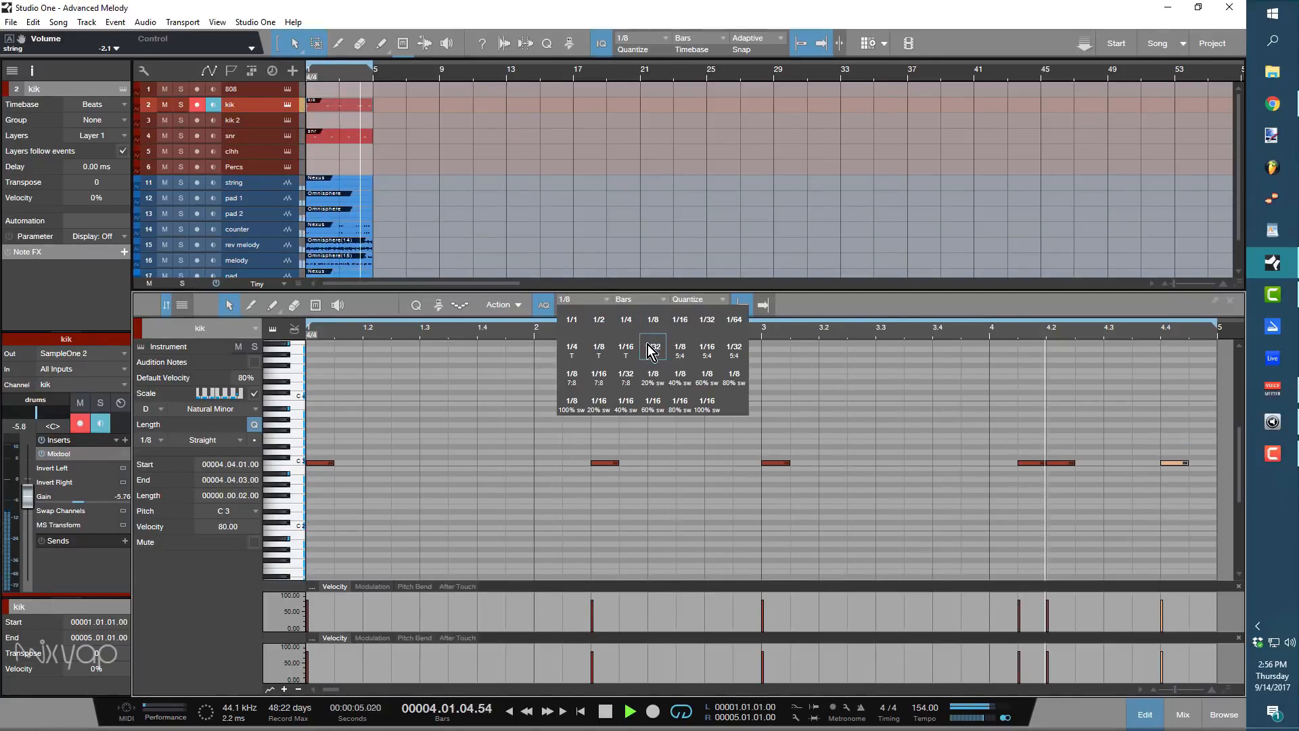
left_click(651, 344)
right_click(1179, 465)
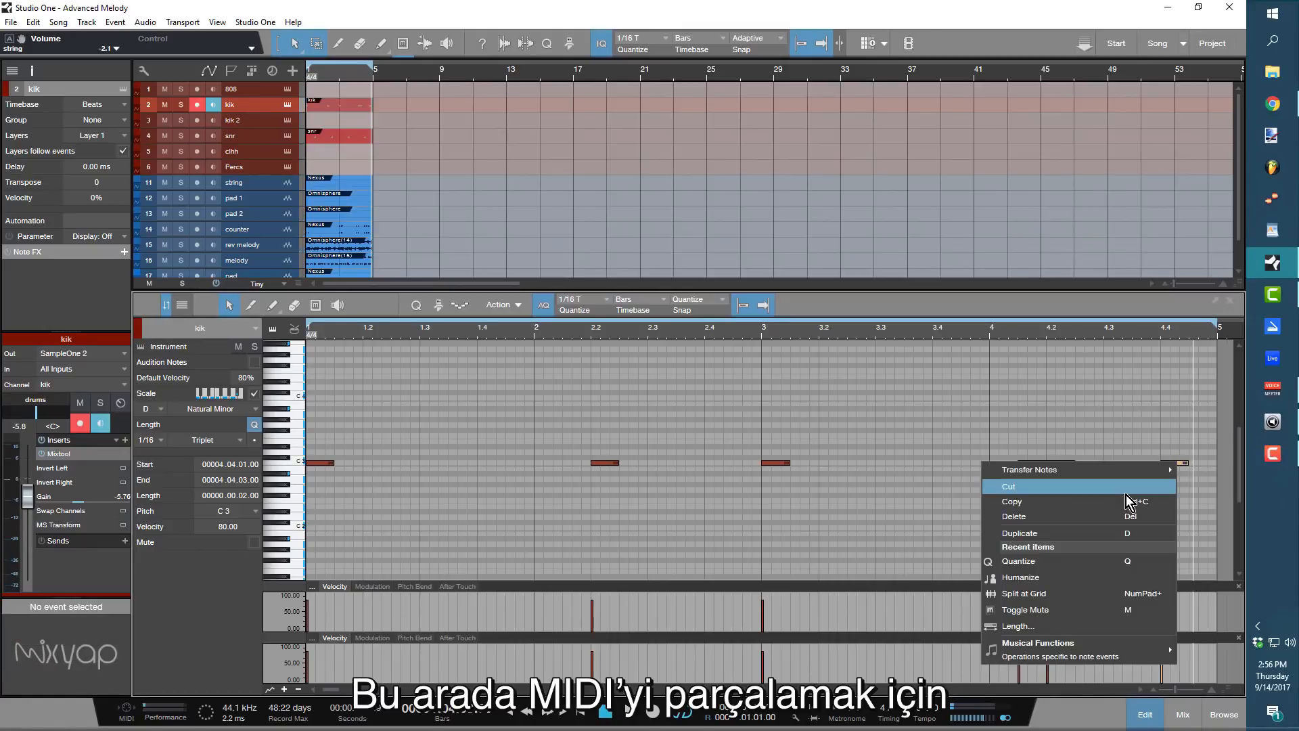
left_click(1038, 594)
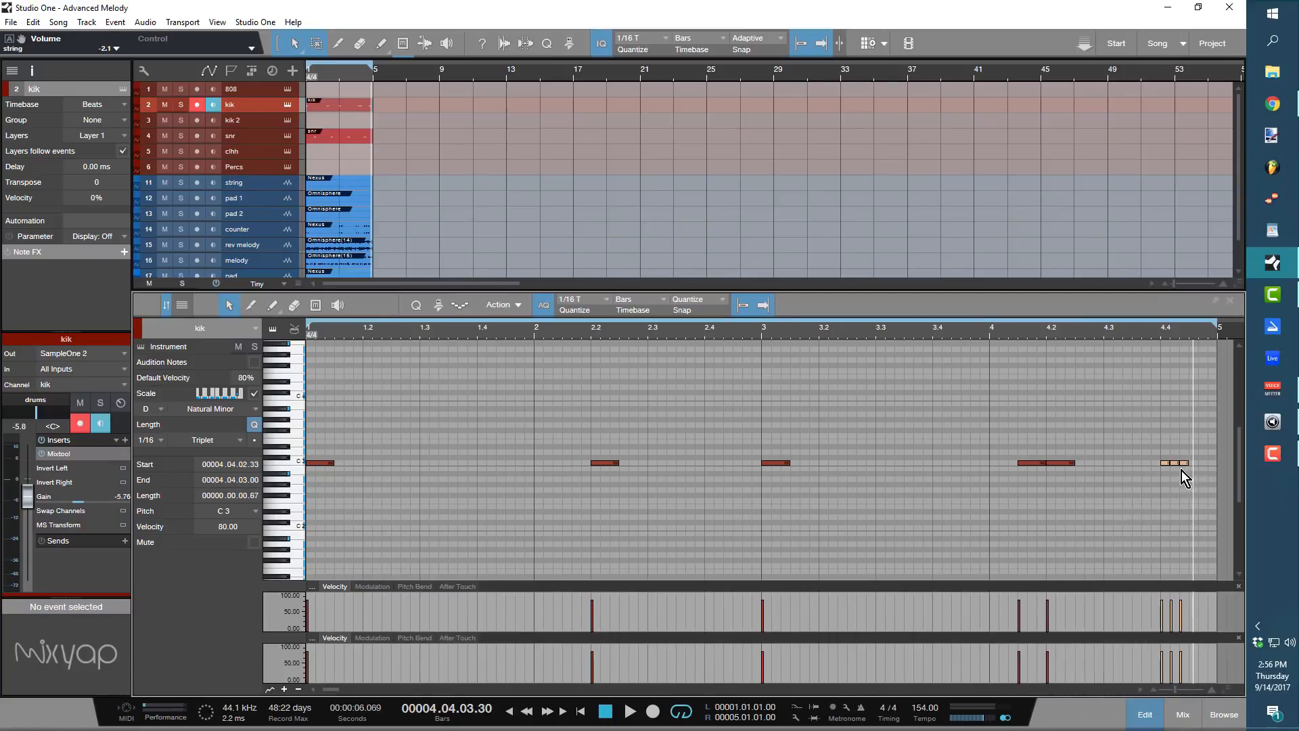
left_click(599, 308)
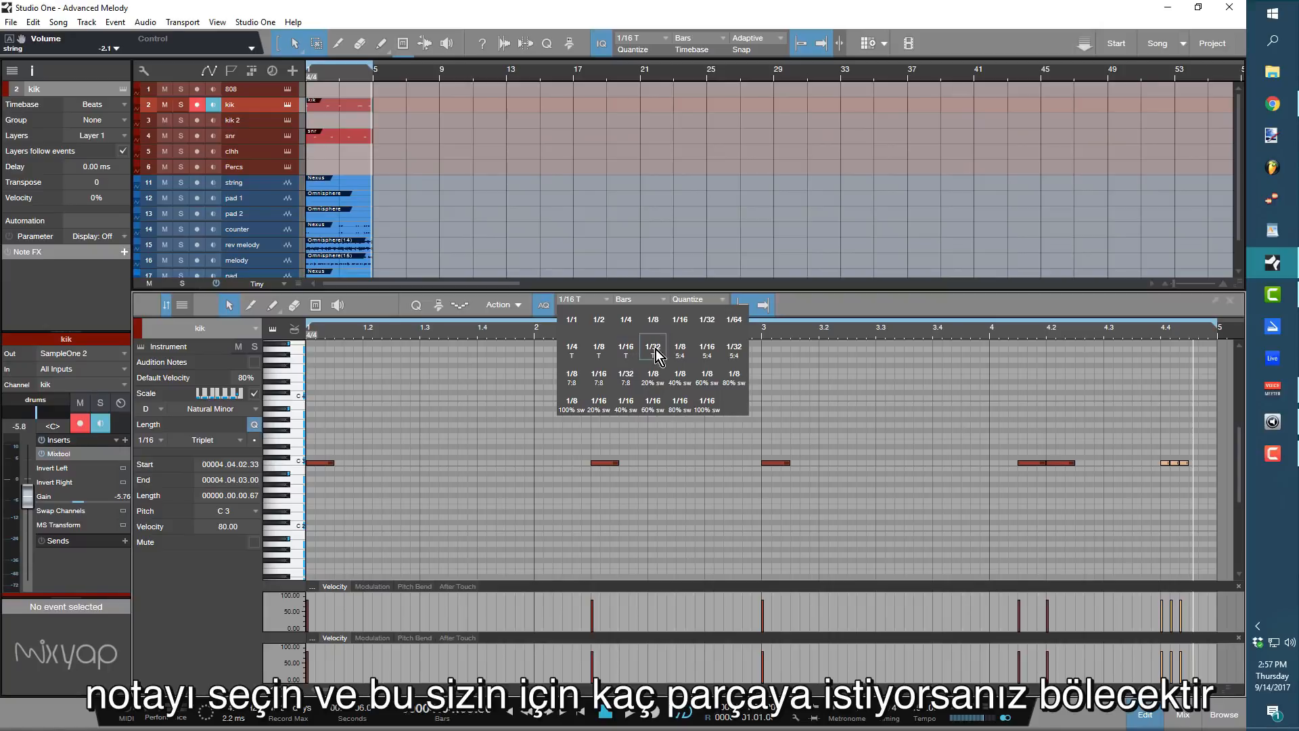
left_click(1183, 477)
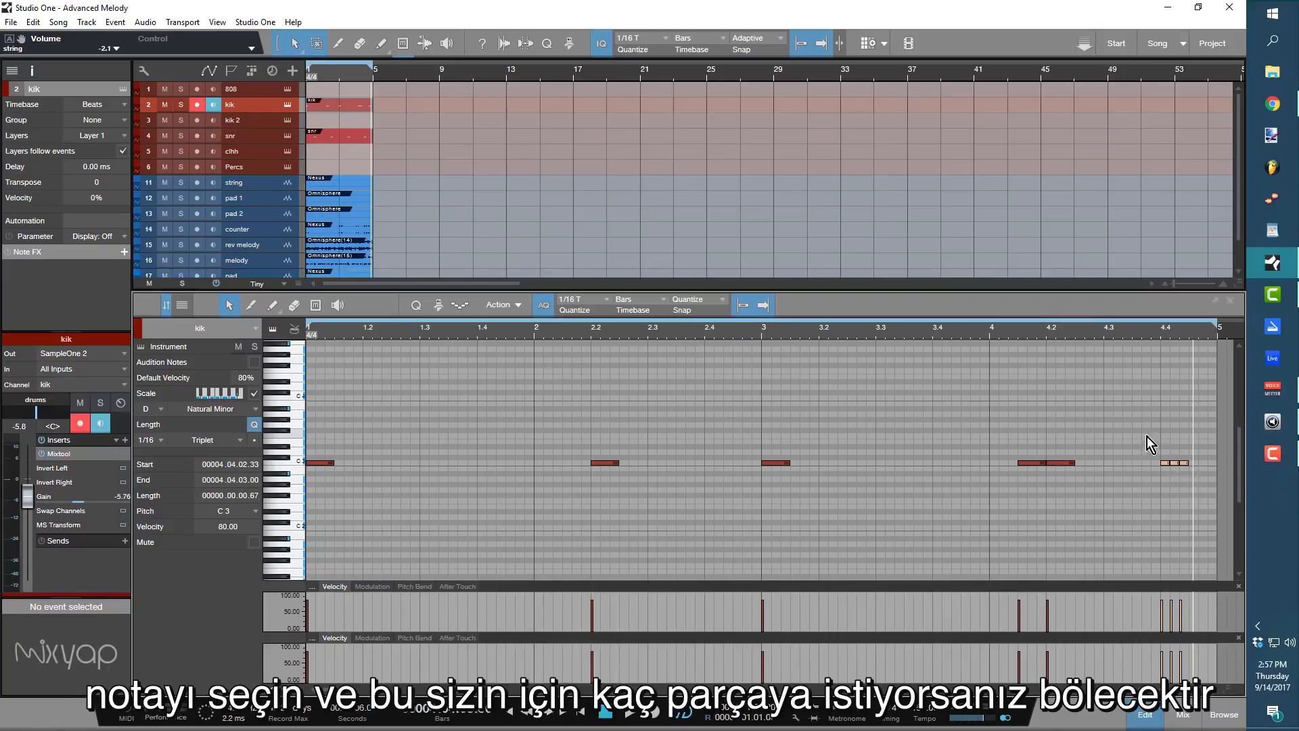
left_click_drag(1147, 437, 1199, 482)
key("space")
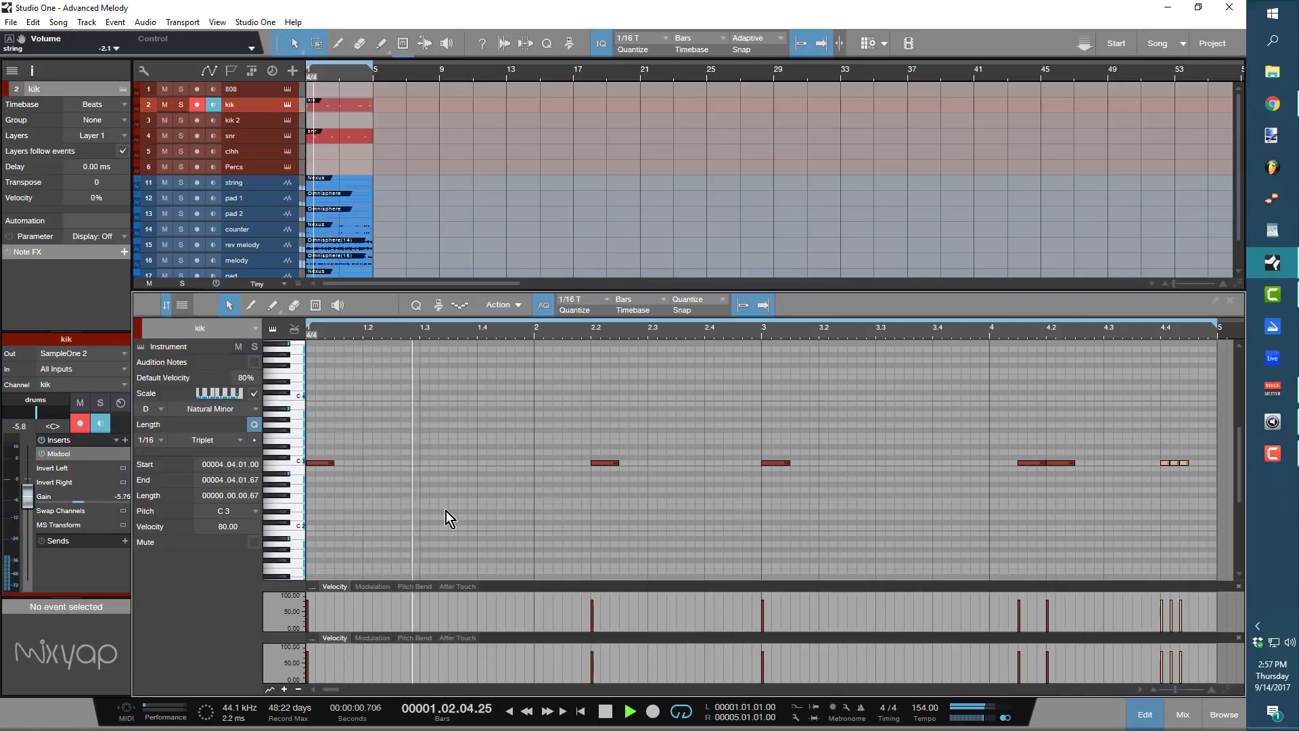
key("space")
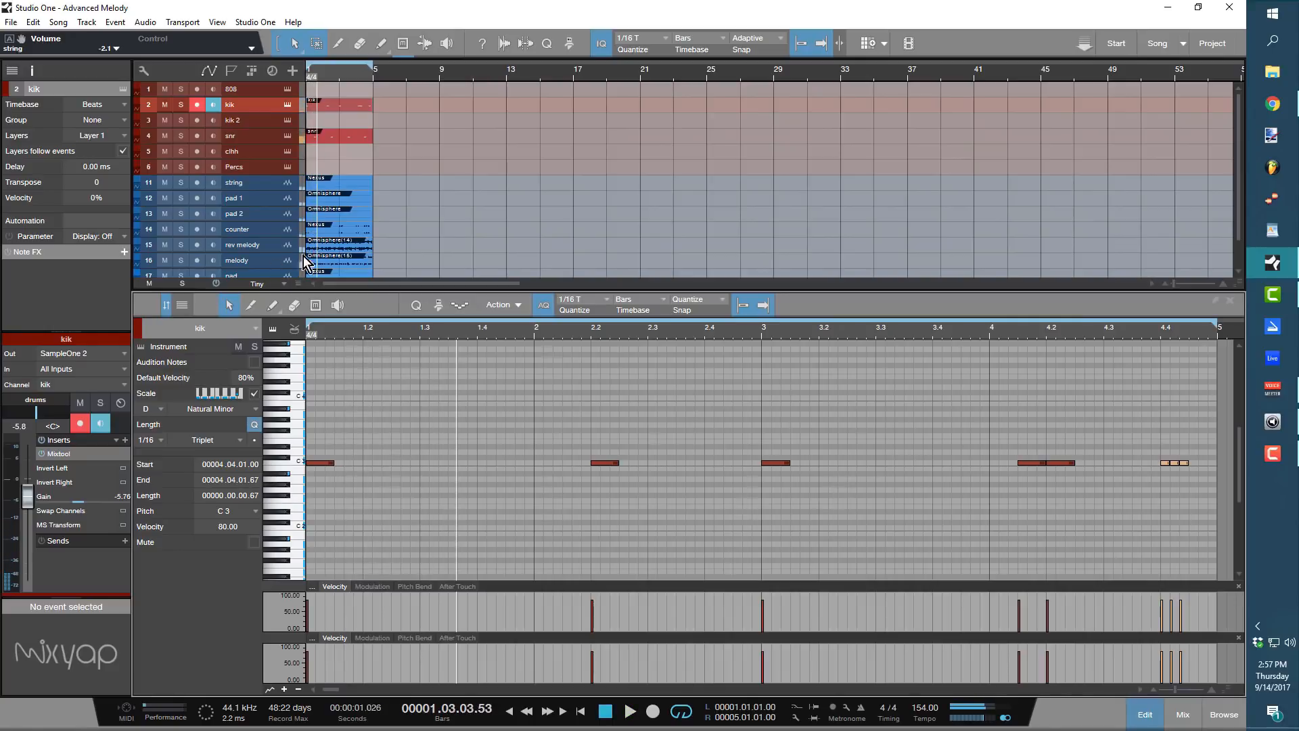
Create a four-bar part on the clhh track and enter two 1/8 C3 notes at 1.1 and the half beat after it.
left_click(315, 153)
left_click(606, 310)
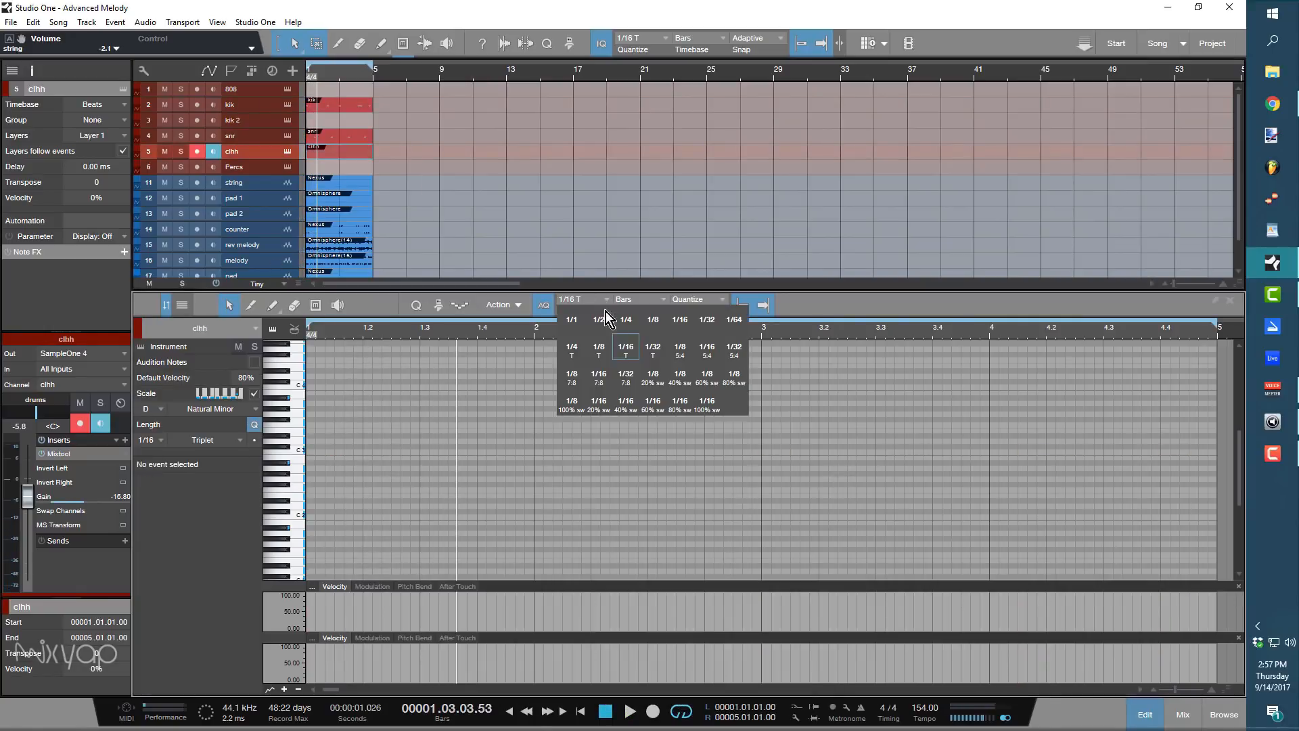
left_click(653, 320)
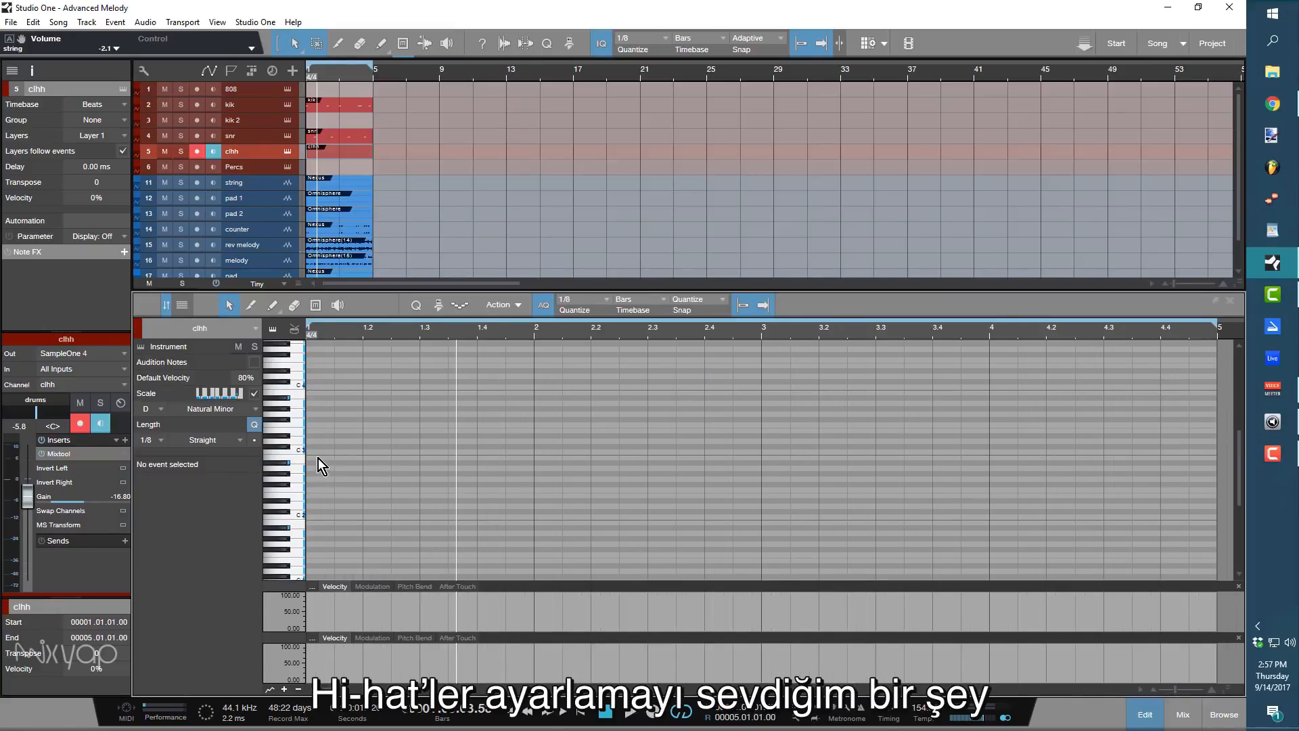
double_click(318, 454)
double_click(344, 453)
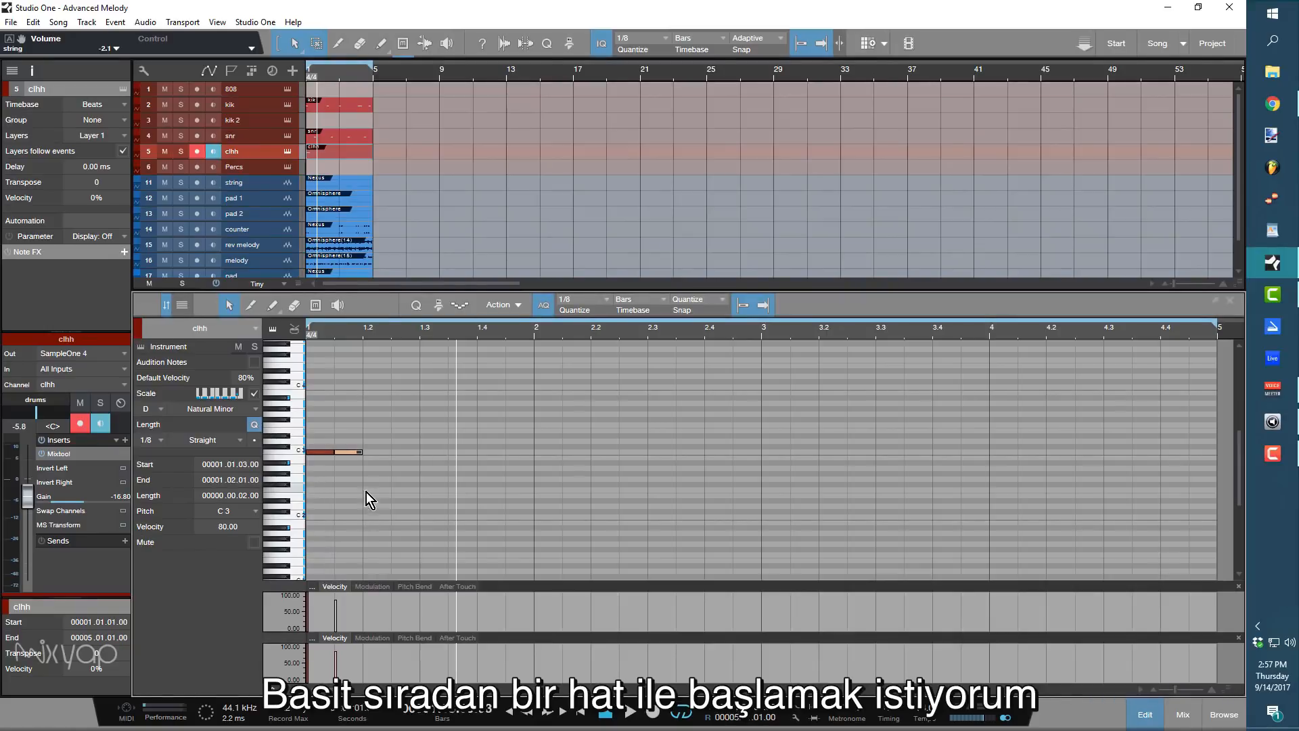
Duplicate the pair of hi-hat notes until 1/8 notes fill all four bars, and play the loop.
left_click_drag(366, 492, 271, 394)
key("d")
key("d")
key("d")
key("d")
key("d")
key("d")
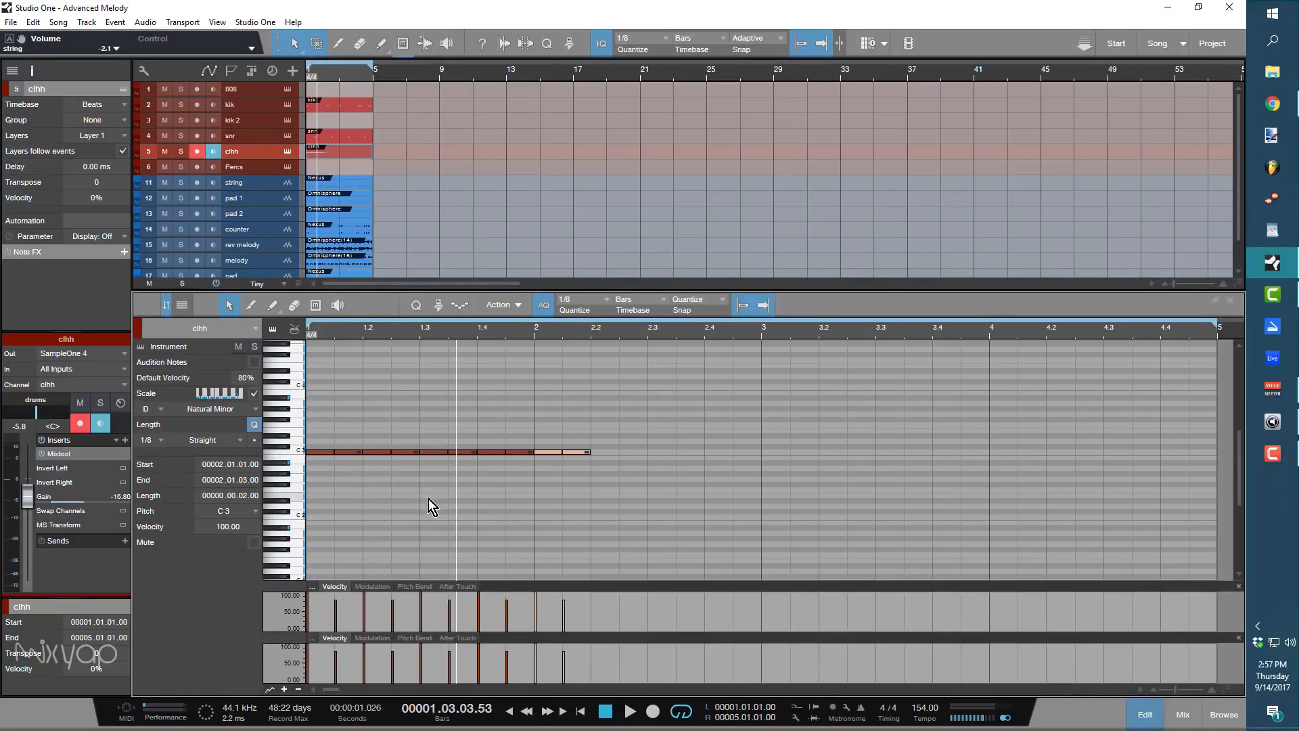
key("d")
key("d")
key("d")
key("d")
key("d")
key("d")
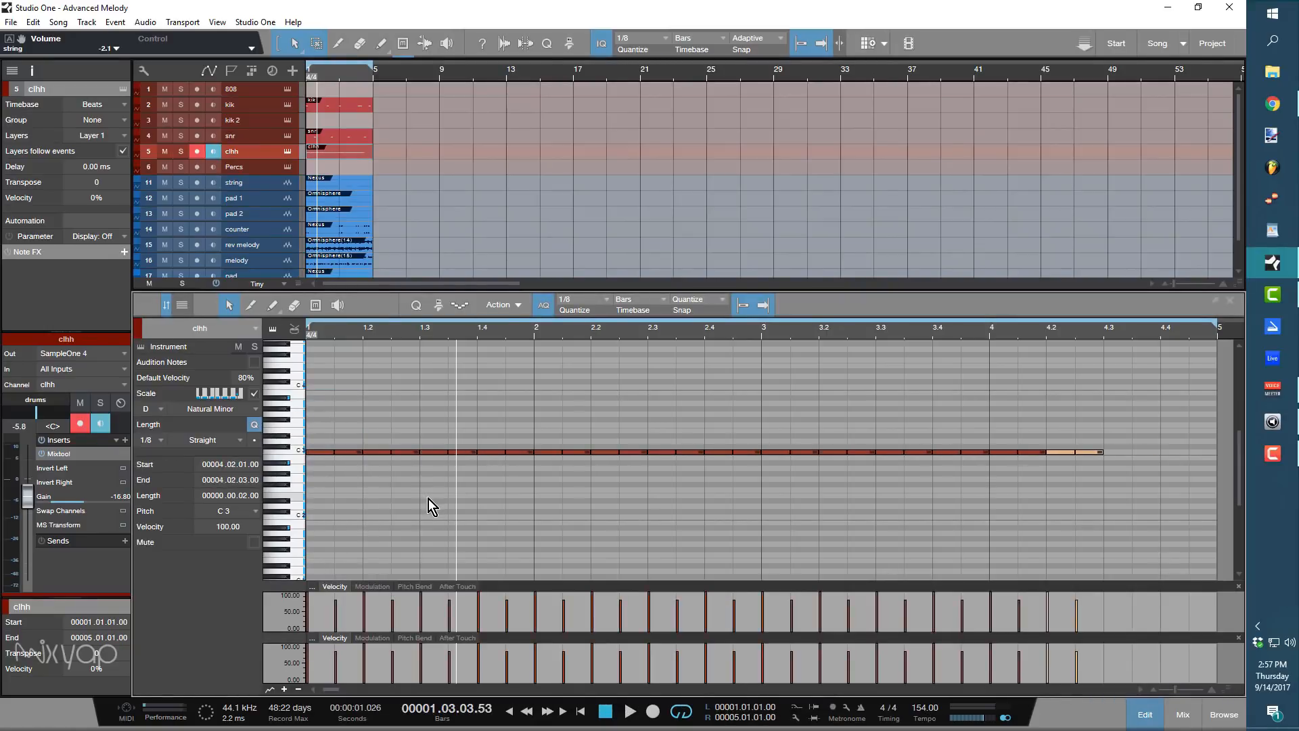
key("d")
key("space")
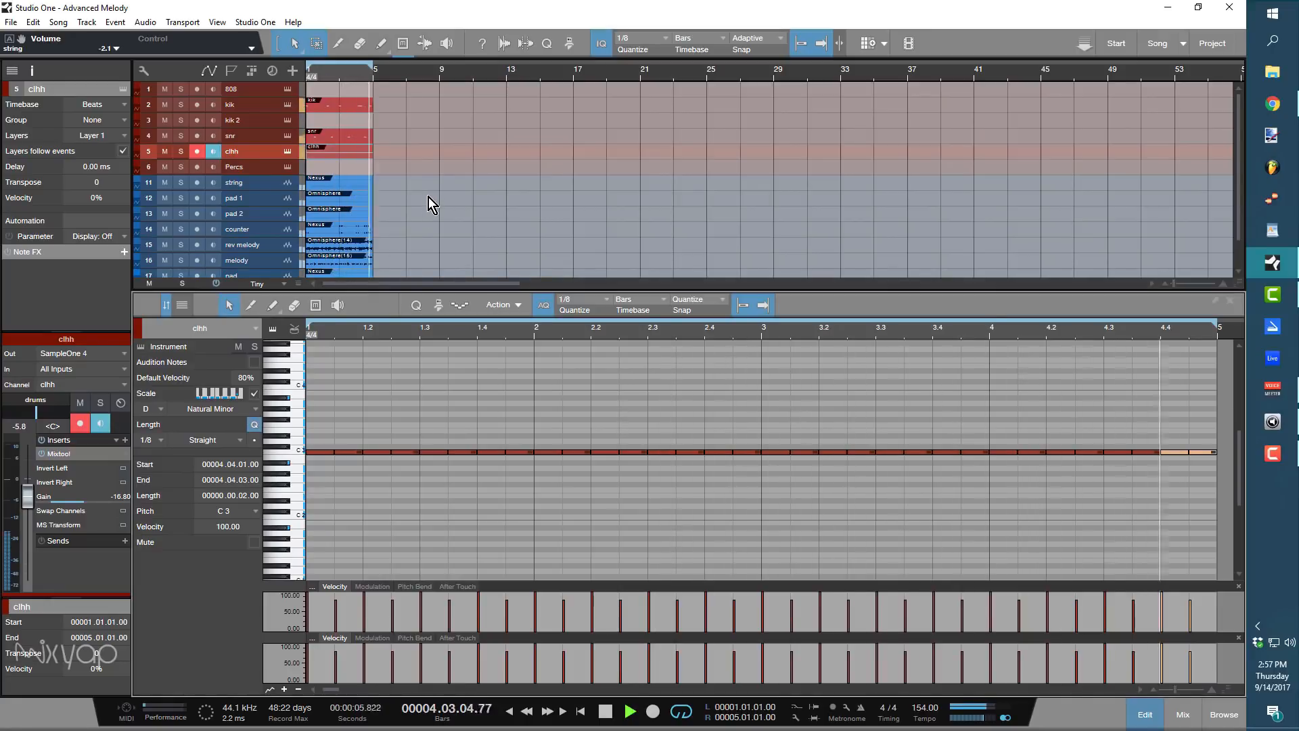
Split the hi-hat note at 1.4 into three 1/16 triplet notes and audition the loop.
left_click(453, 420)
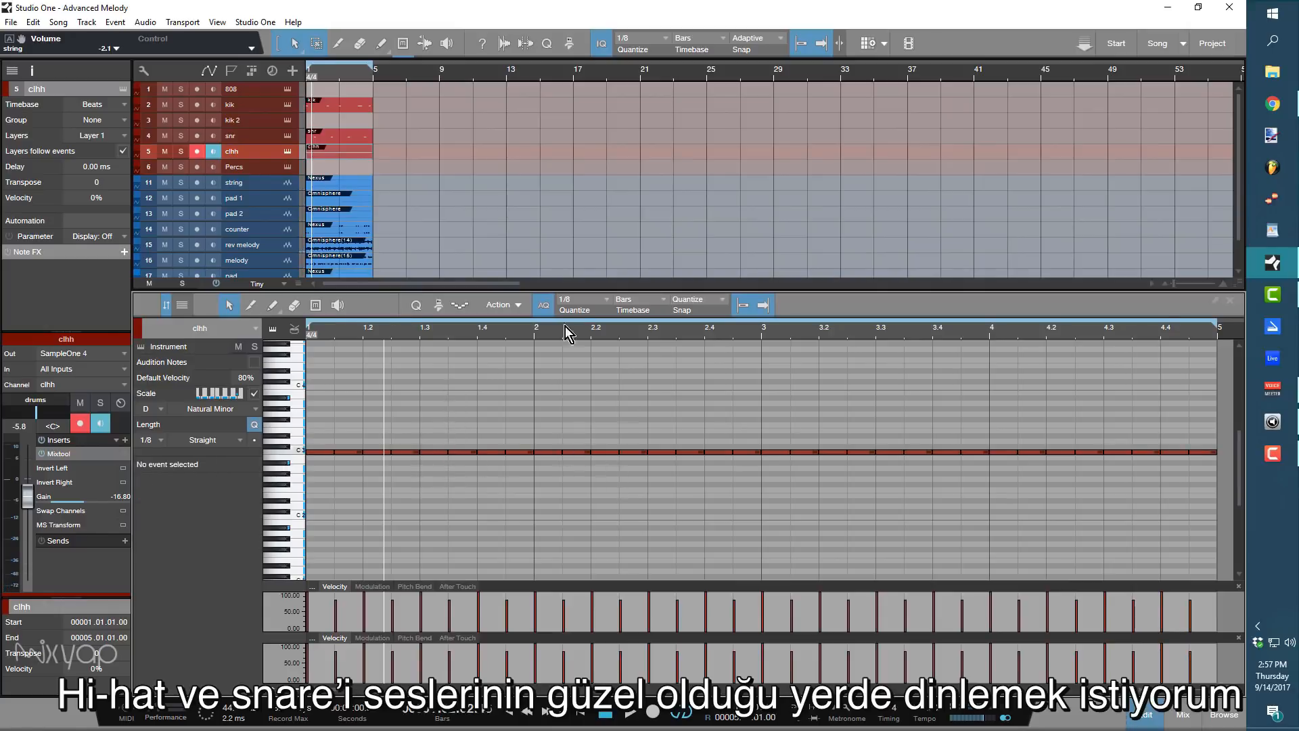
left_click(590, 301)
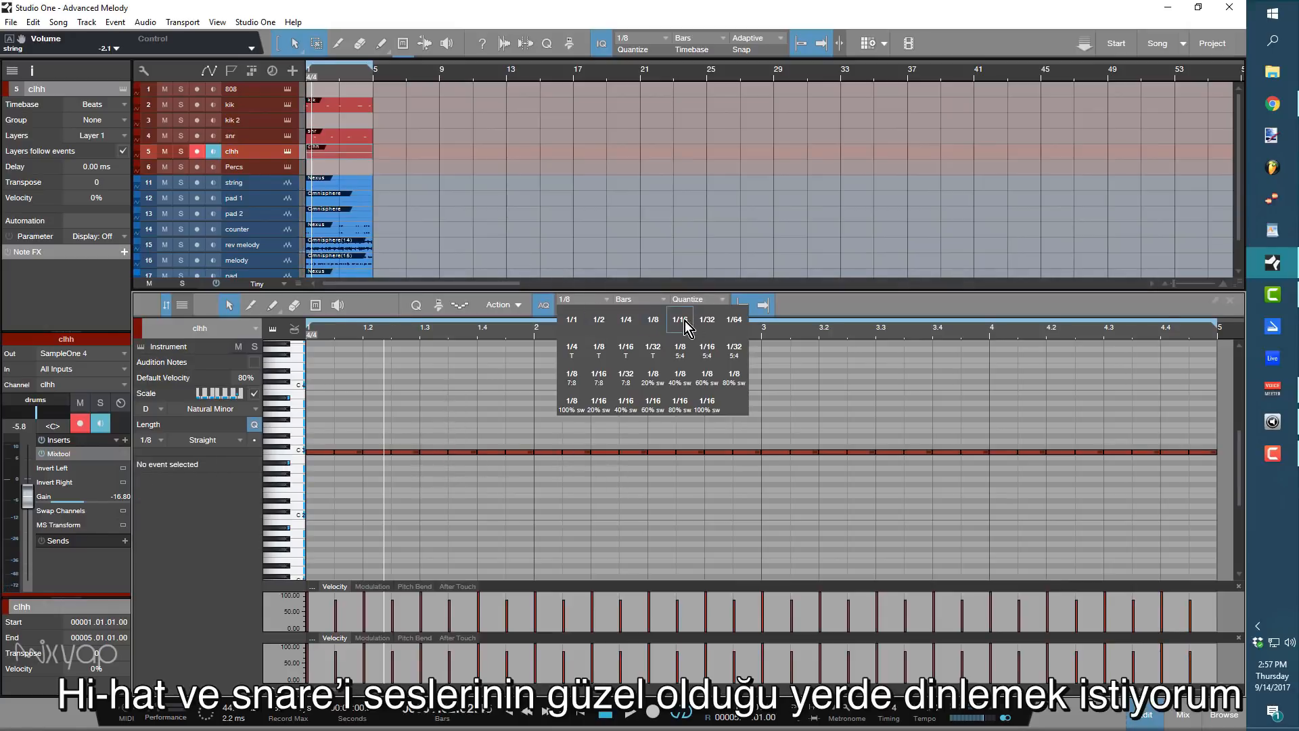
left_click(620, 356)
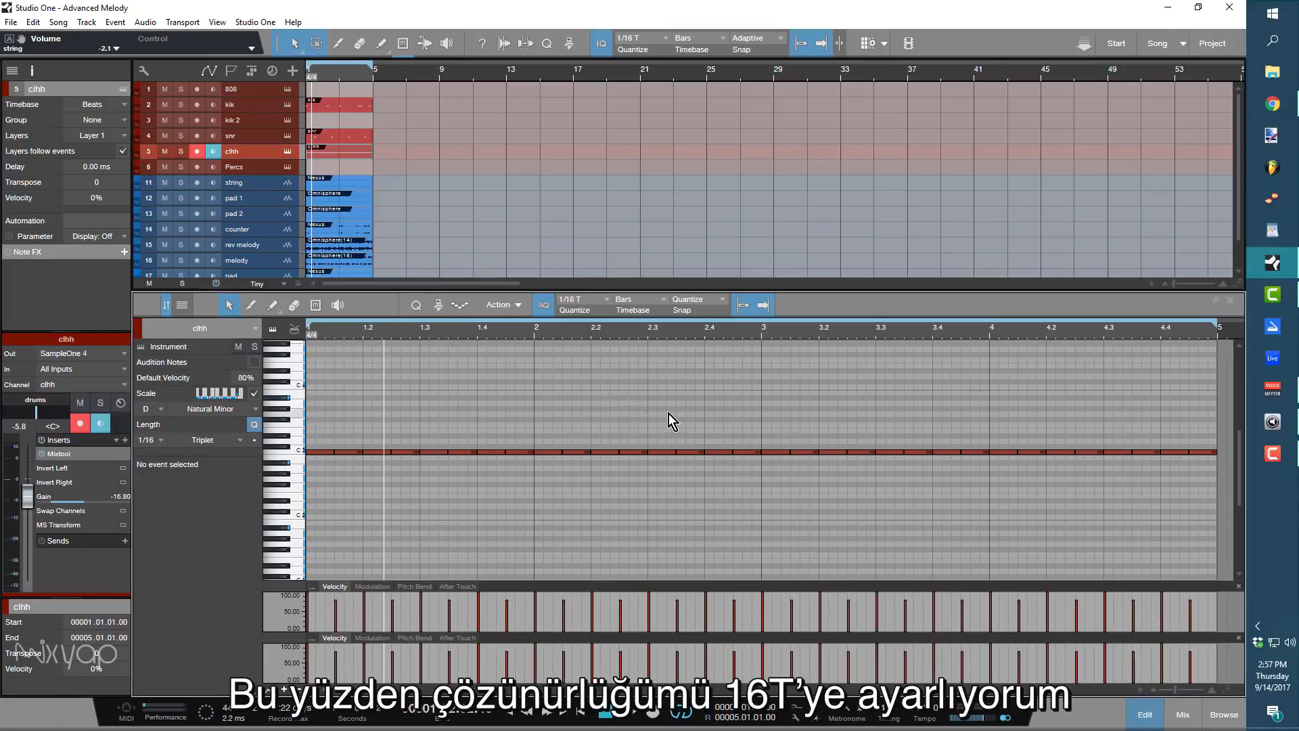
key("space")
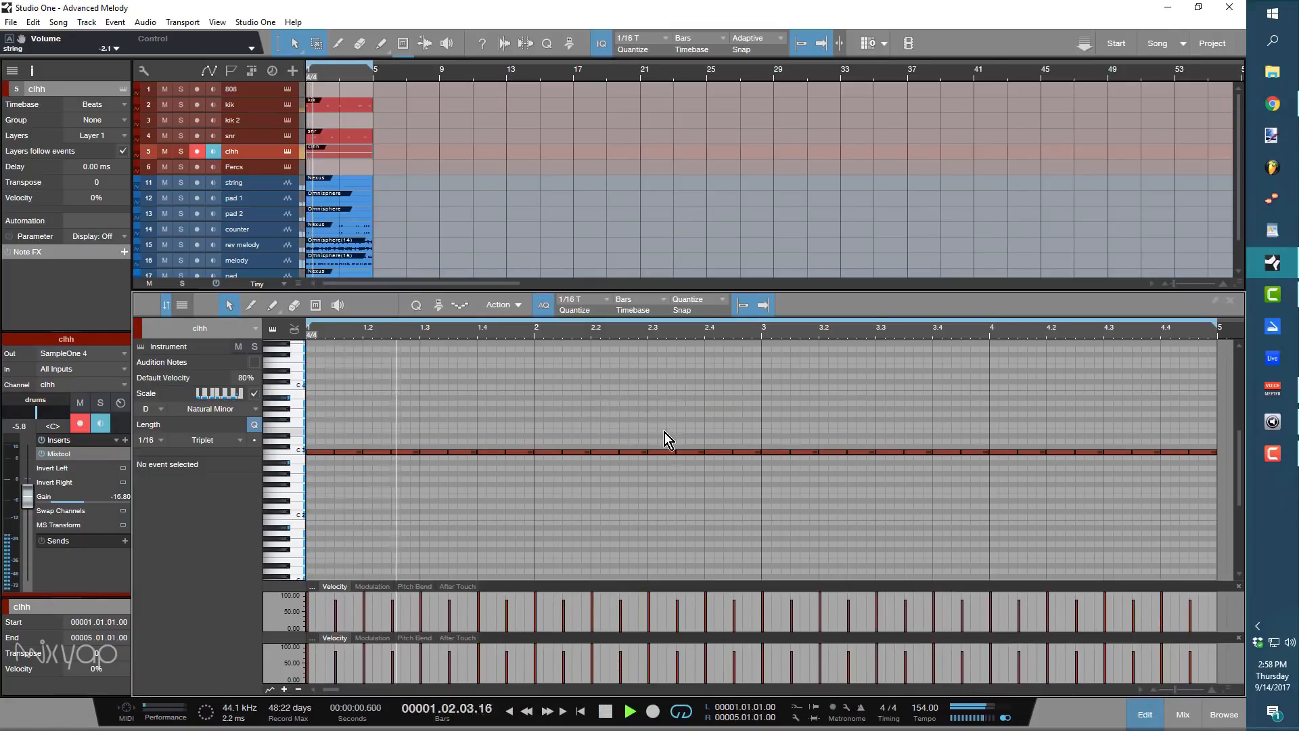
left_click(491, 452)
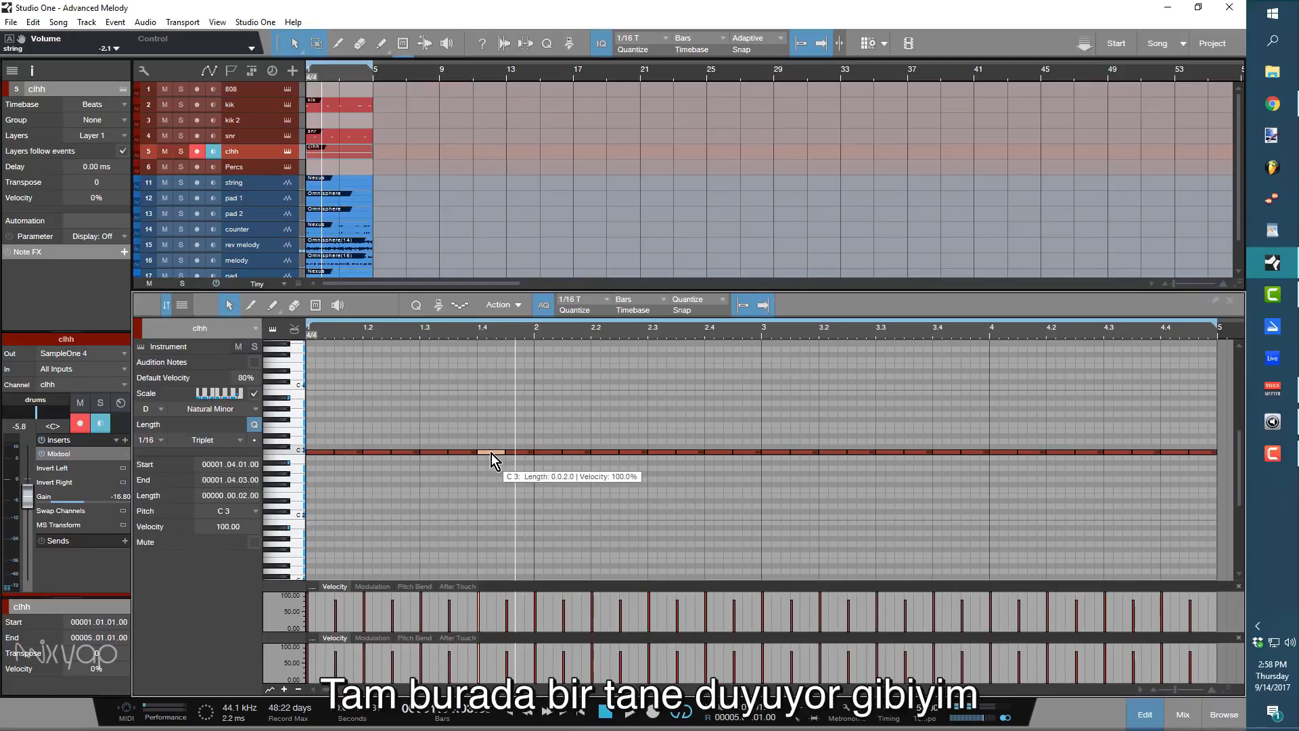
key("alt+x")
key("space")
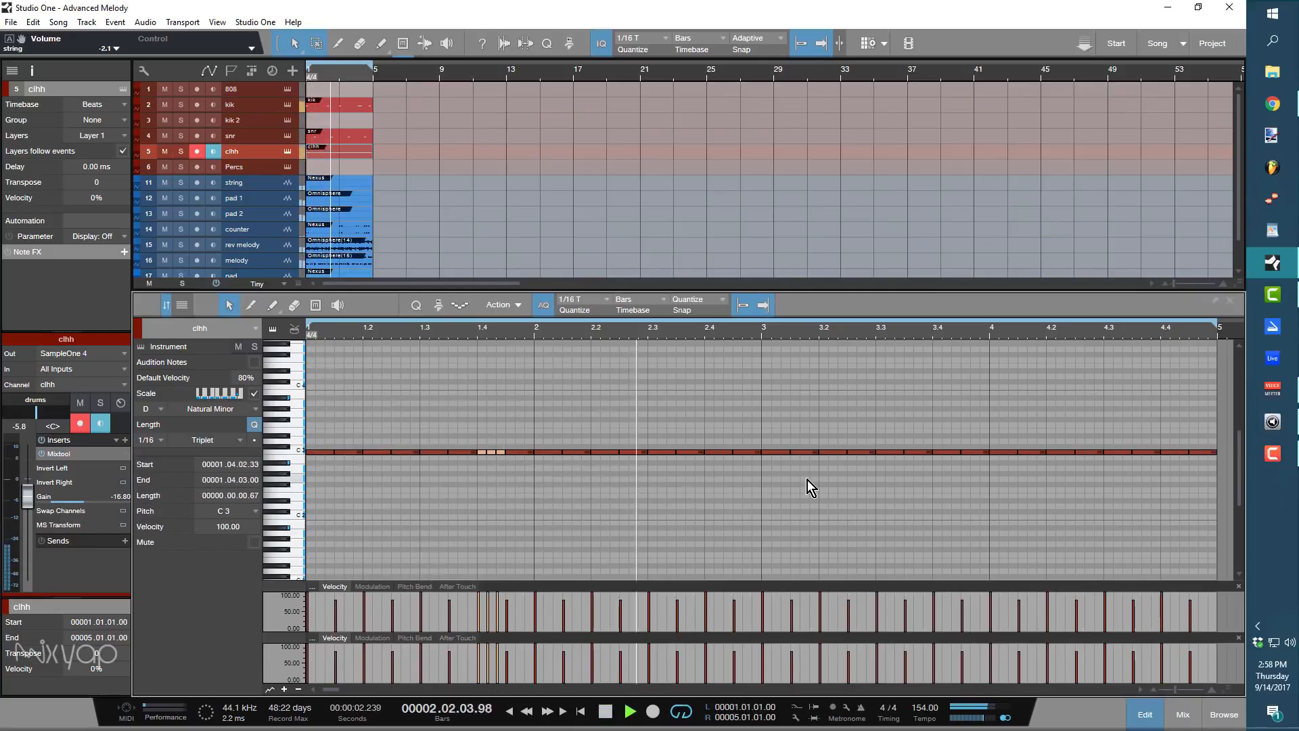
key("space")
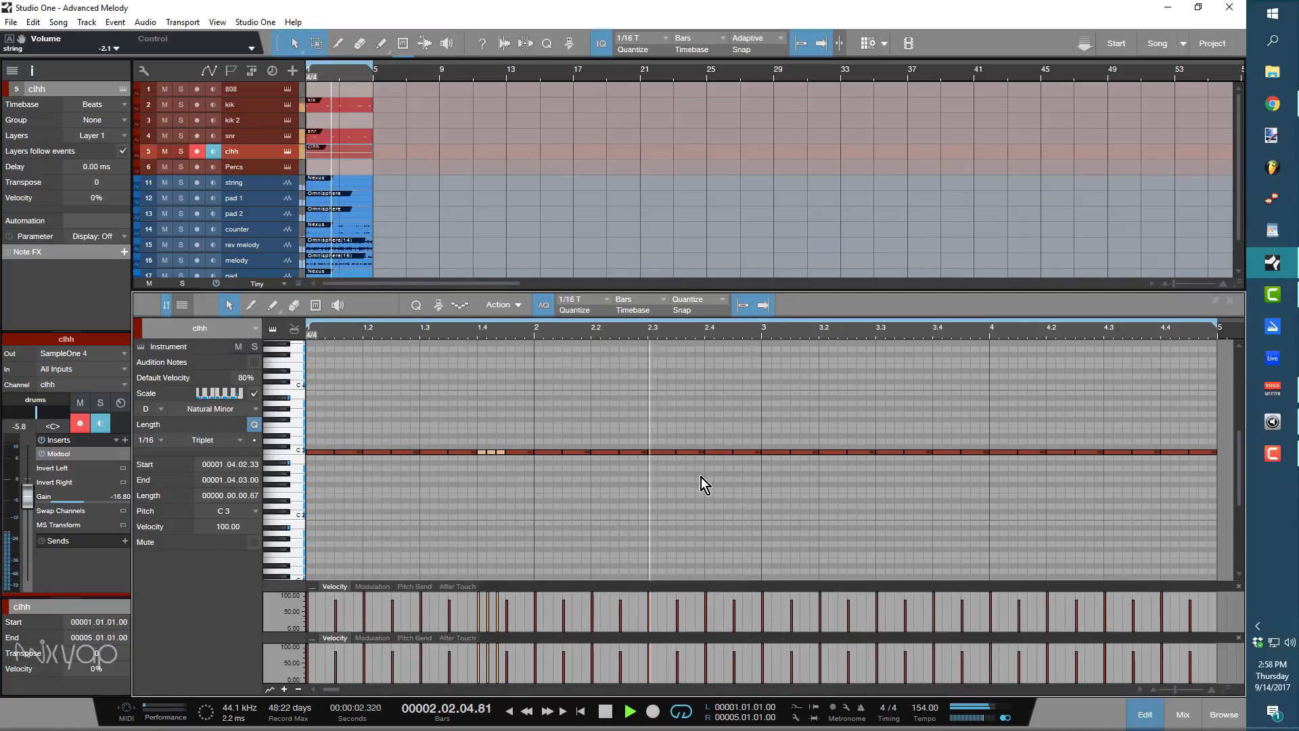
key("space")
key("space")
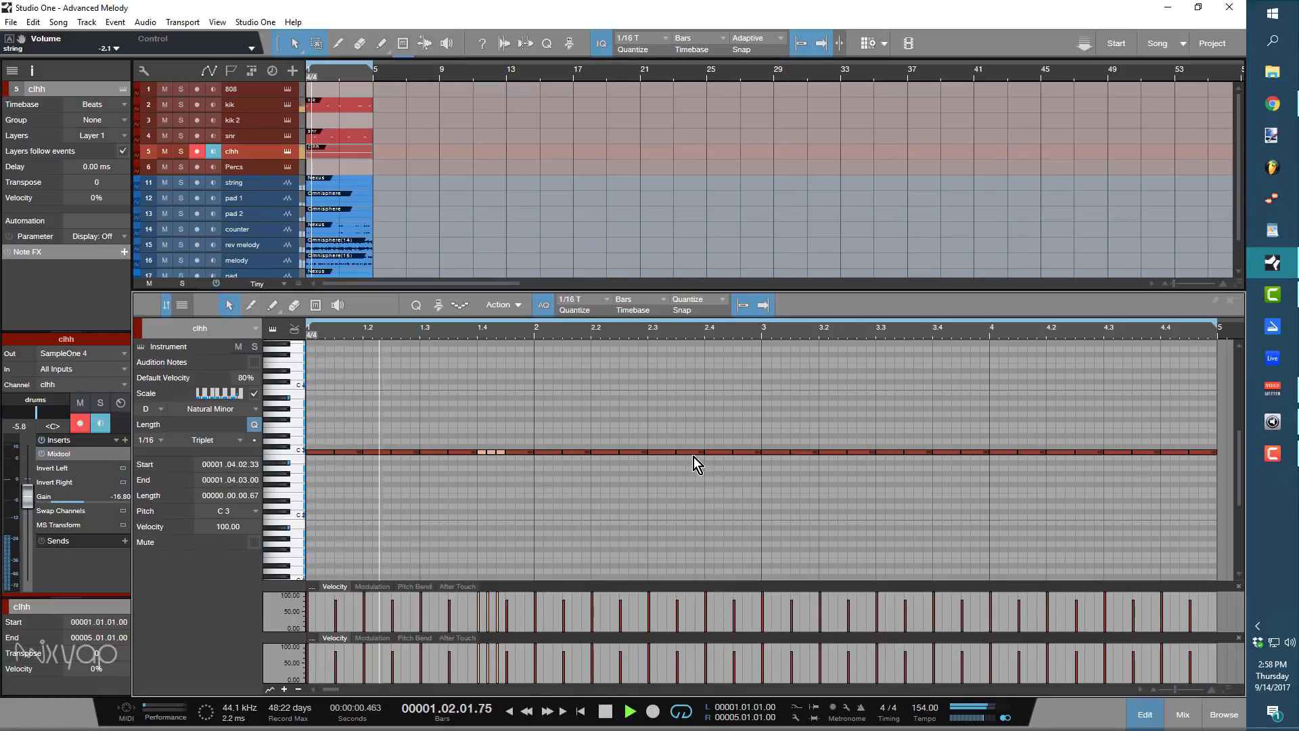
Split the hi-hat notes at the half beat before 2.4, at 2.4 and at 4.3 into 1/16 triplets.
left_click(693, 453)
left_click_drag(693, 455, 748, 452)
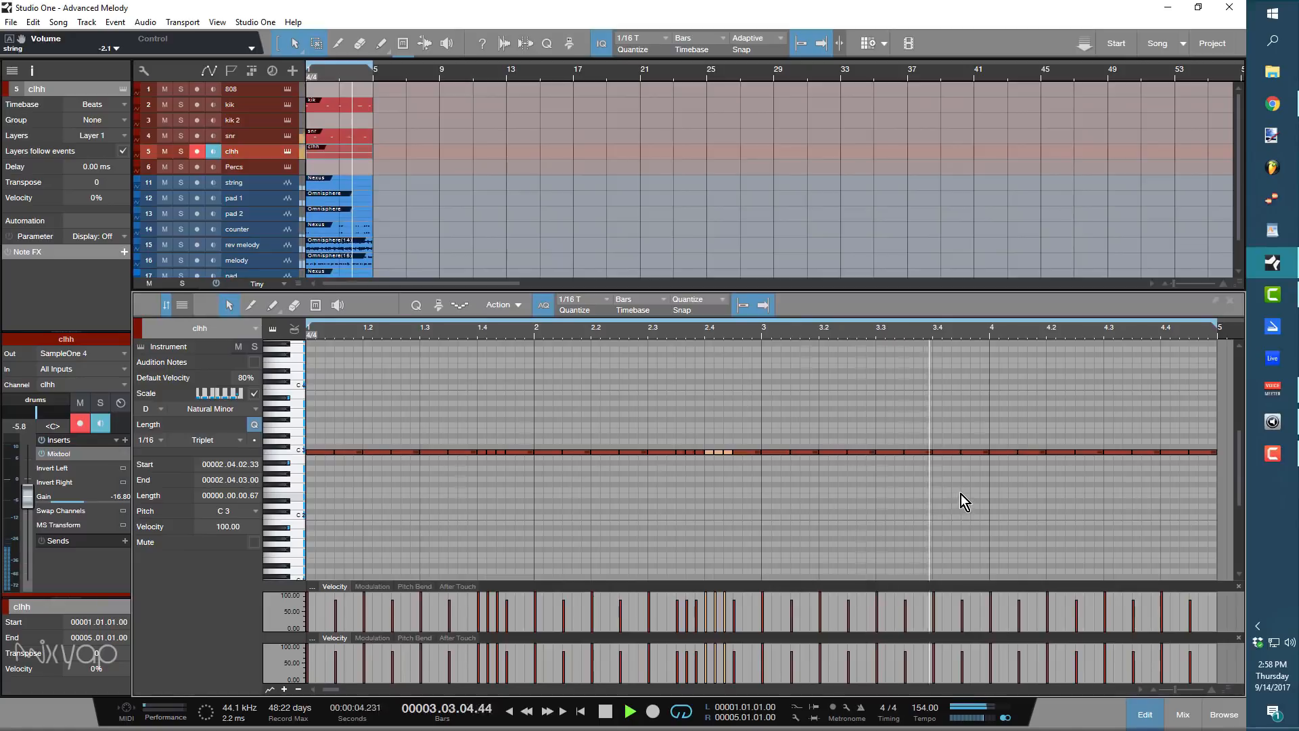
left_click(1111, 454)
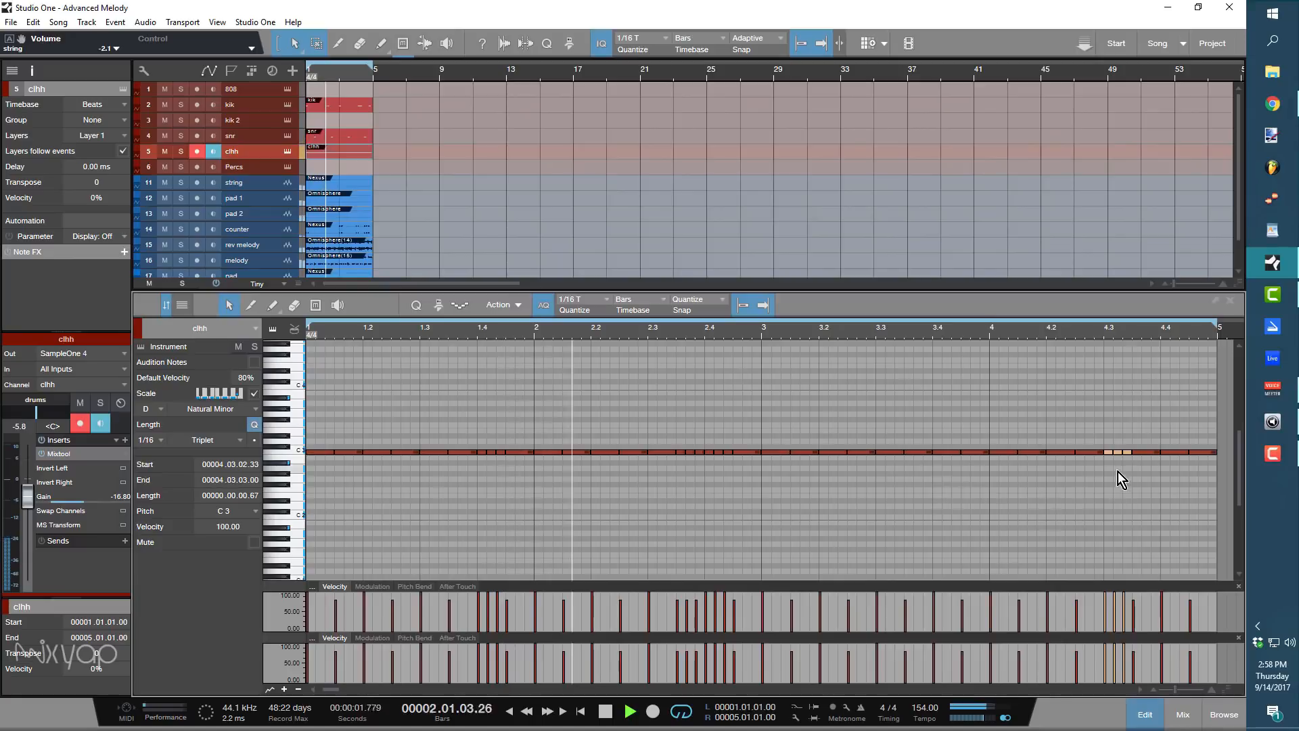
Move the hi-hat note at 4.4 up to F3, the final one down to G2, and the six triplets around 2.4 down to A2.
left_click_drag(1179, 453, 1204, 474)
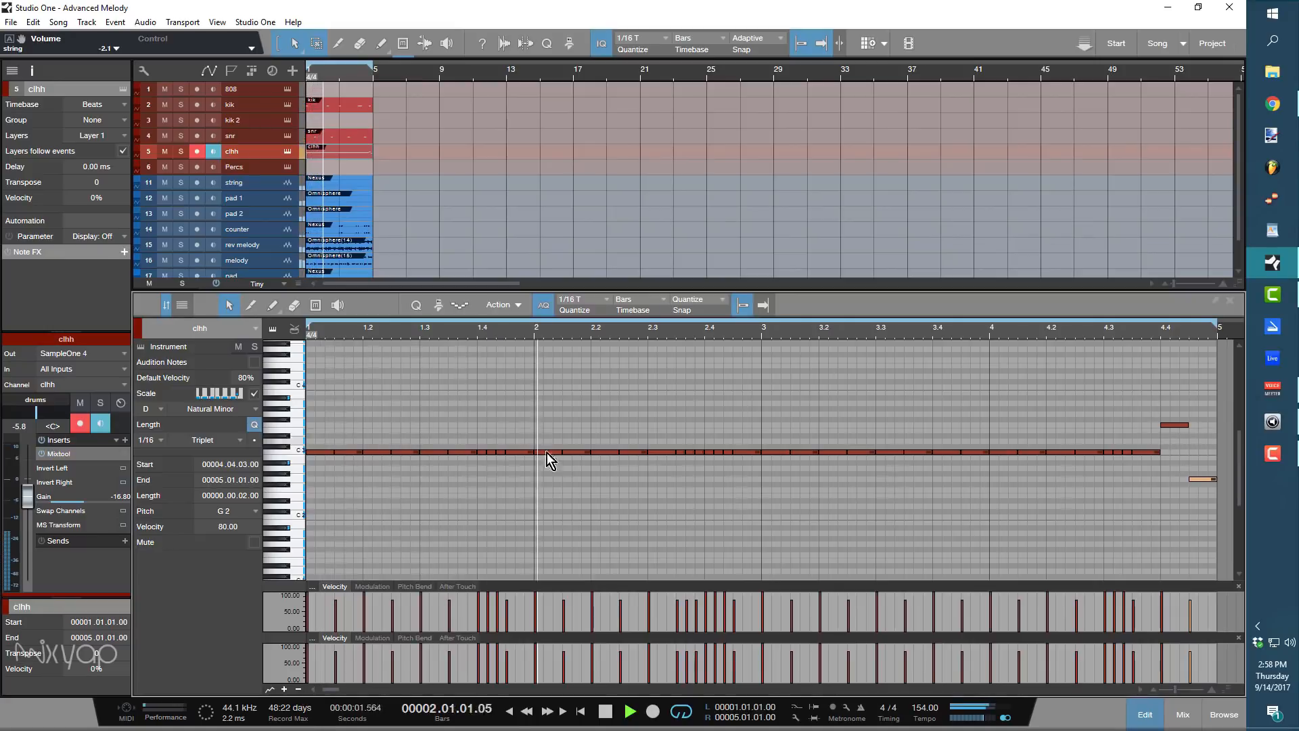
left_click_drag(682, 439, 683, 468)
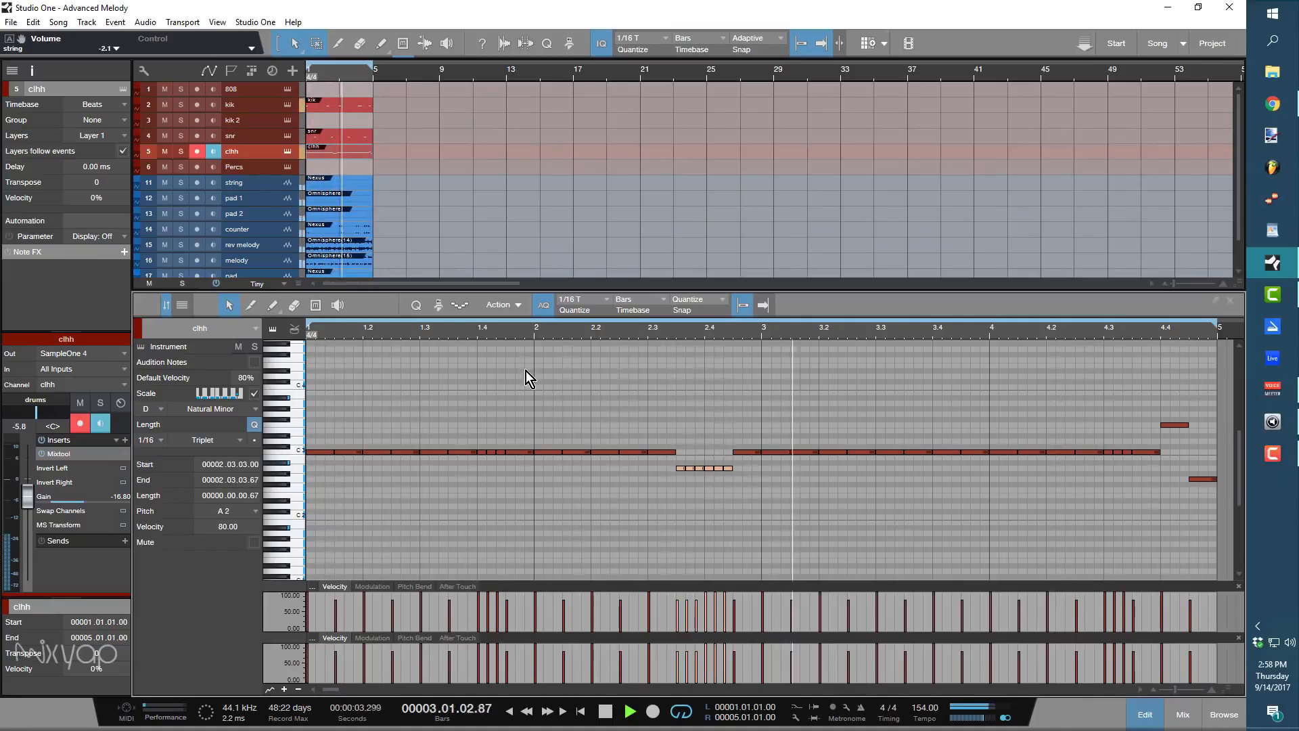
Mute the string track to hear the loop without it, and remove the track from the song.
left_click(164, 182)
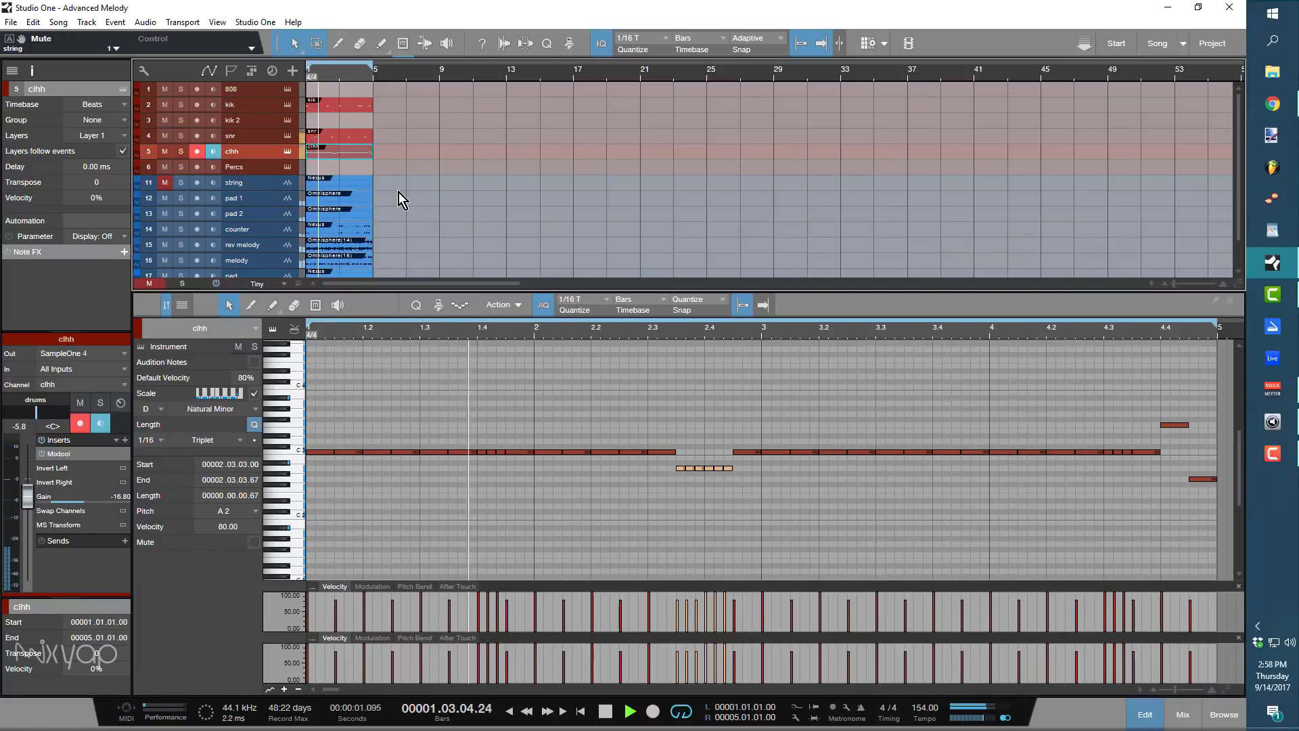
key("space")
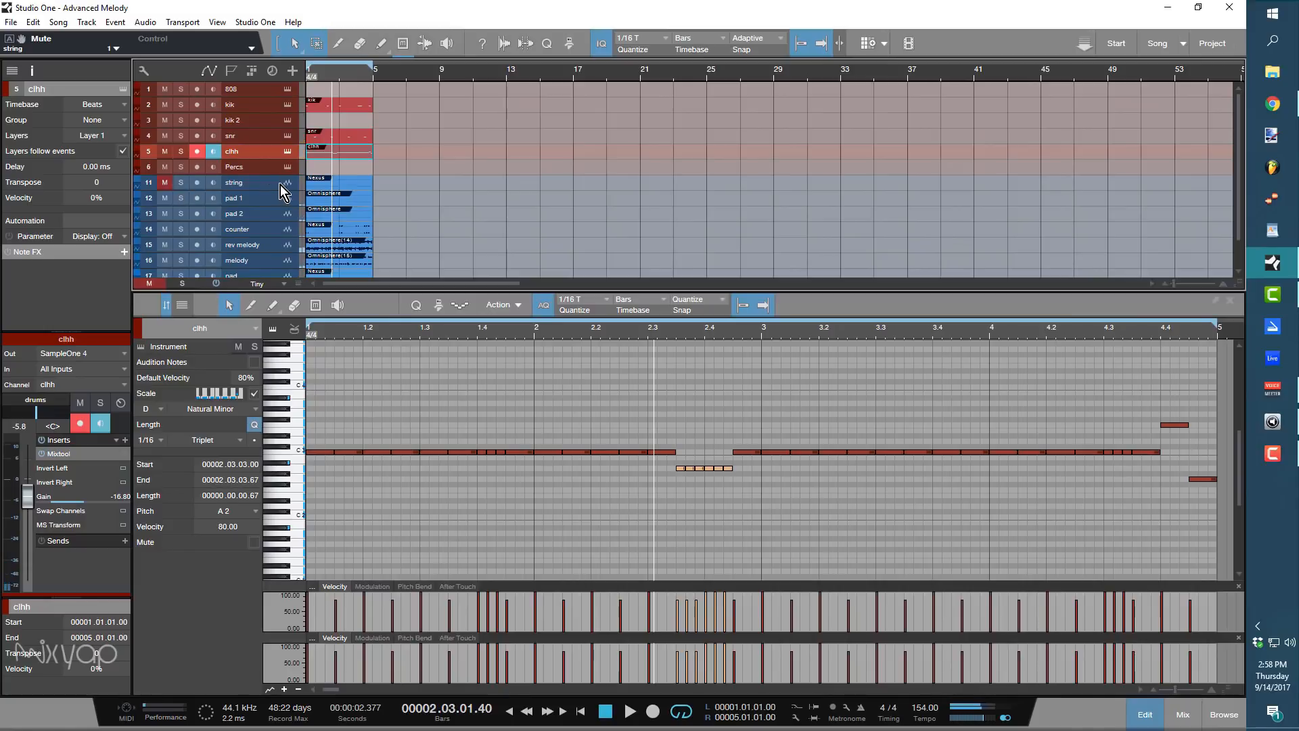
left_click(262, 186)
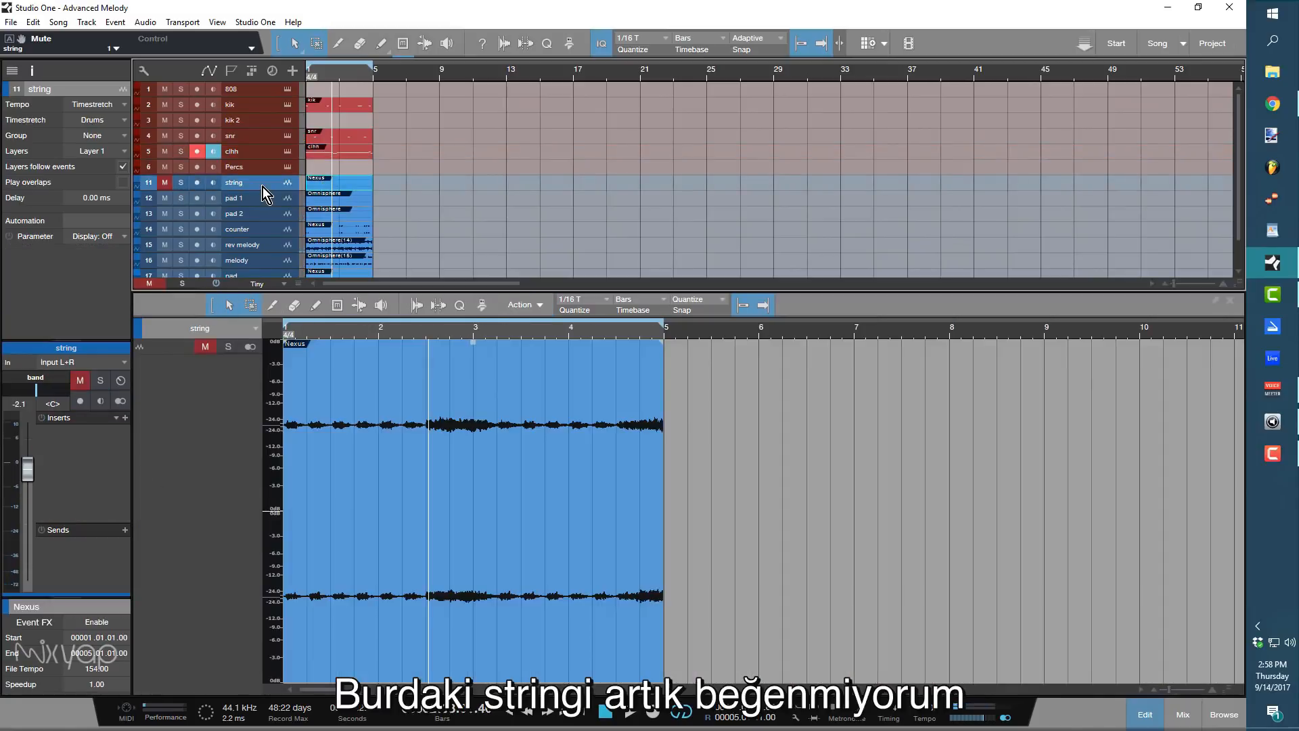
right_click(262, 186)
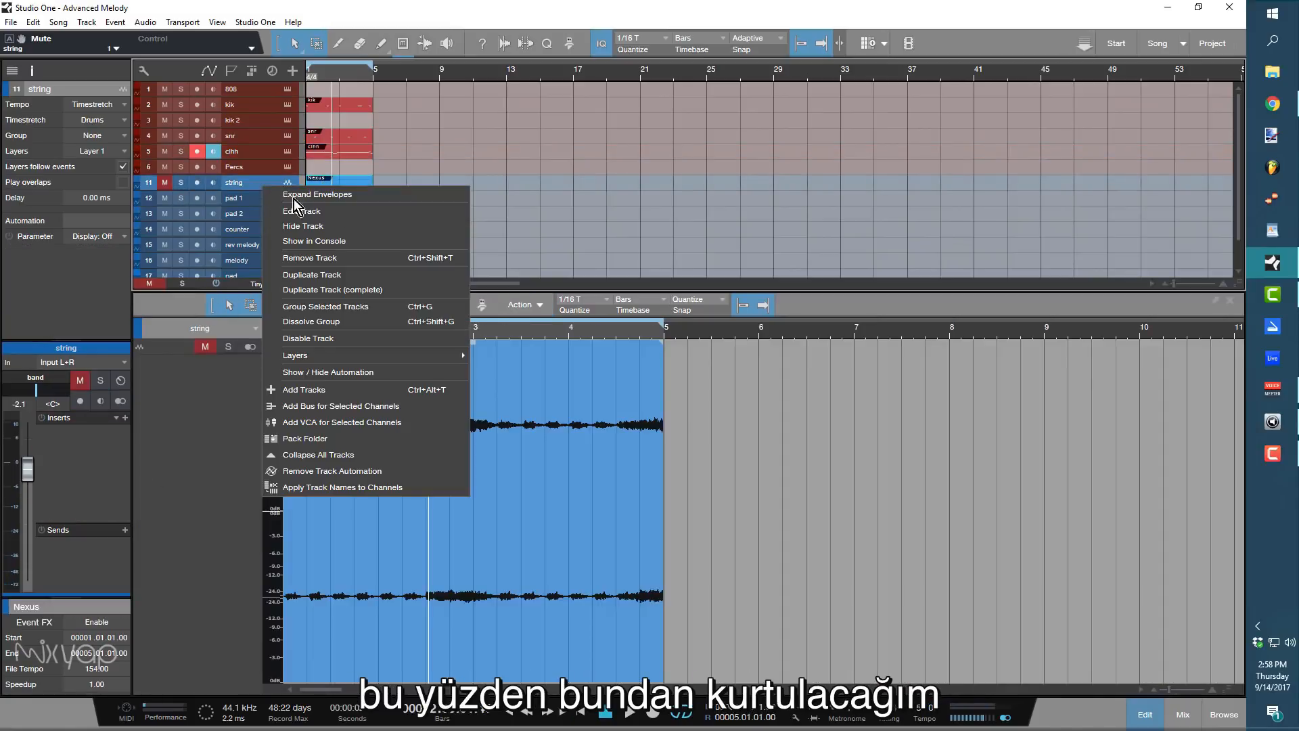
left_click(356, 258)
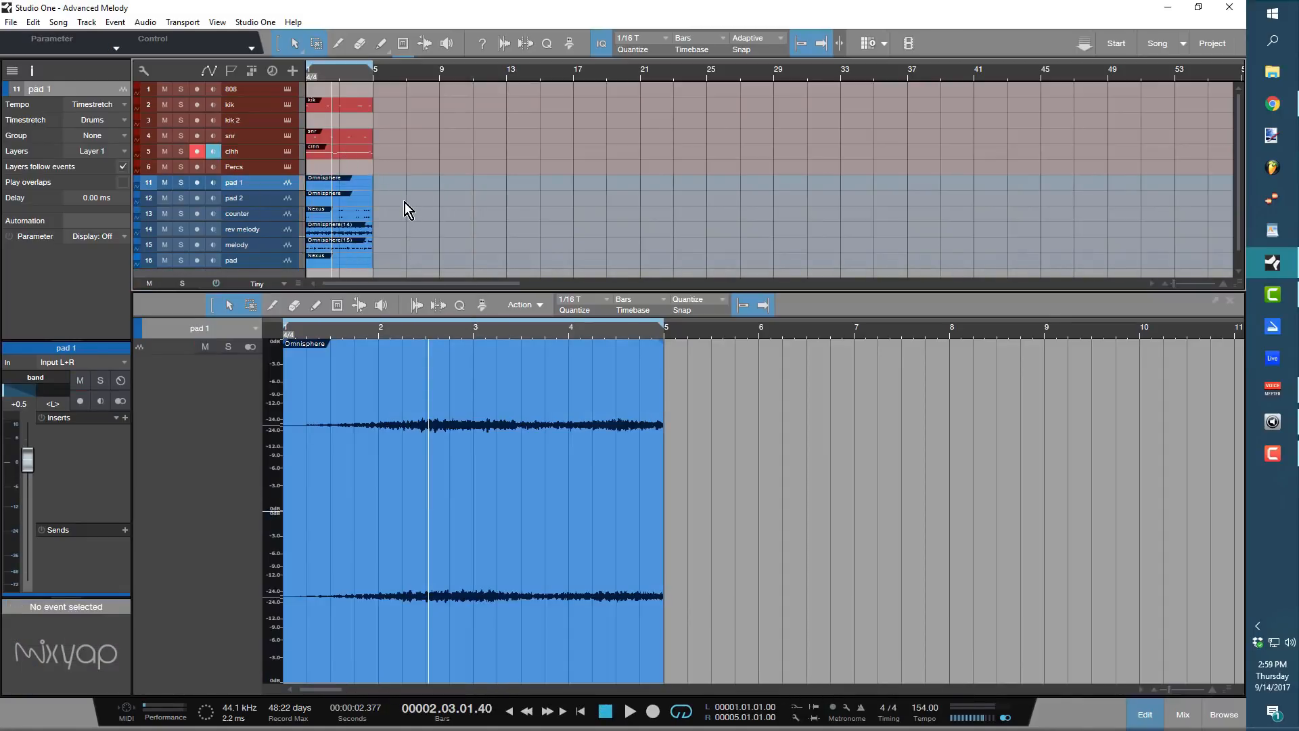
Play the loop from the start and raise the second and third clhh triplet notes at 4.3 to D3 and E3.
key("comma")
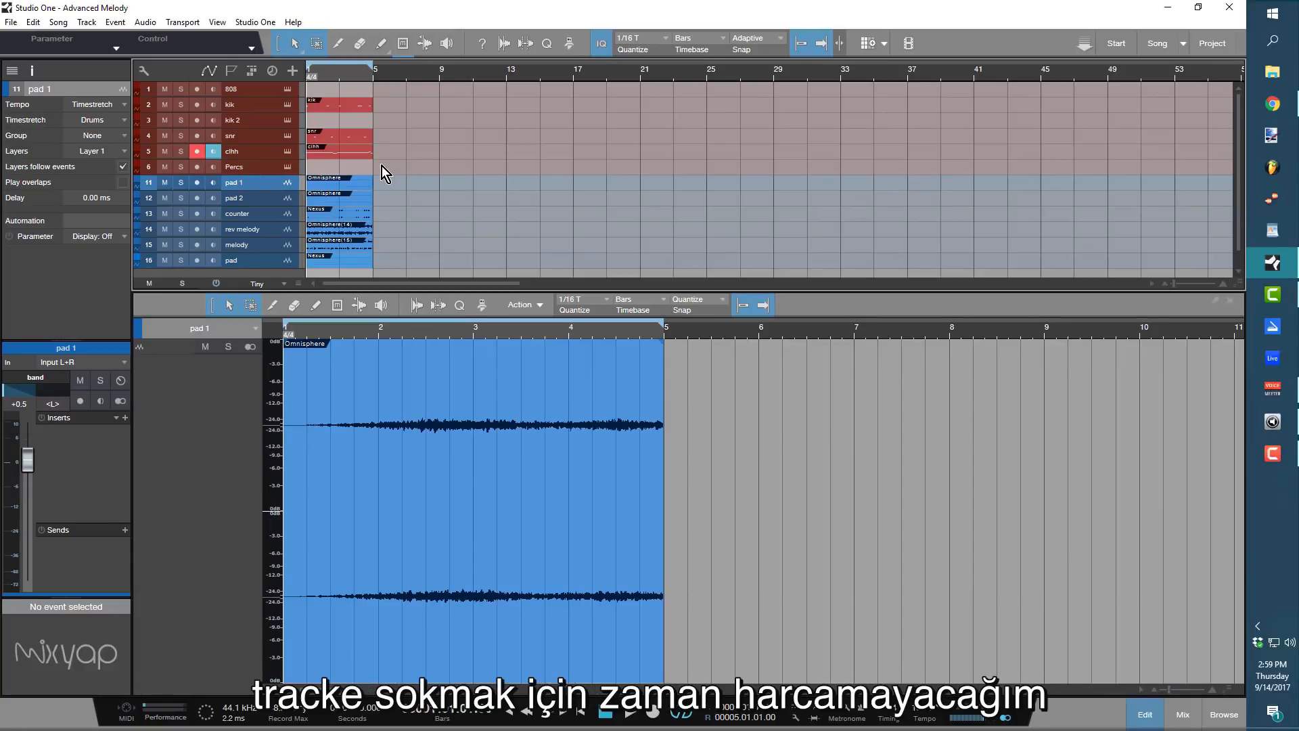
key("space")
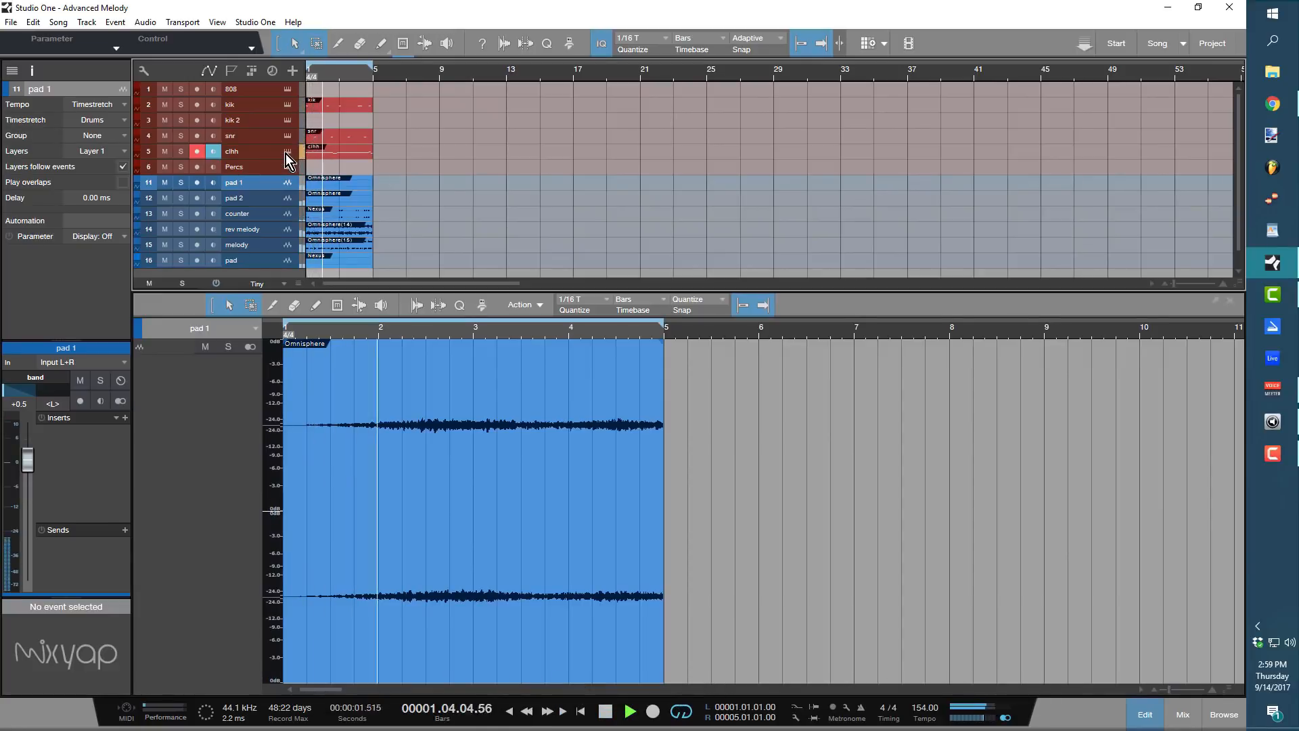
left_click(323, 156)
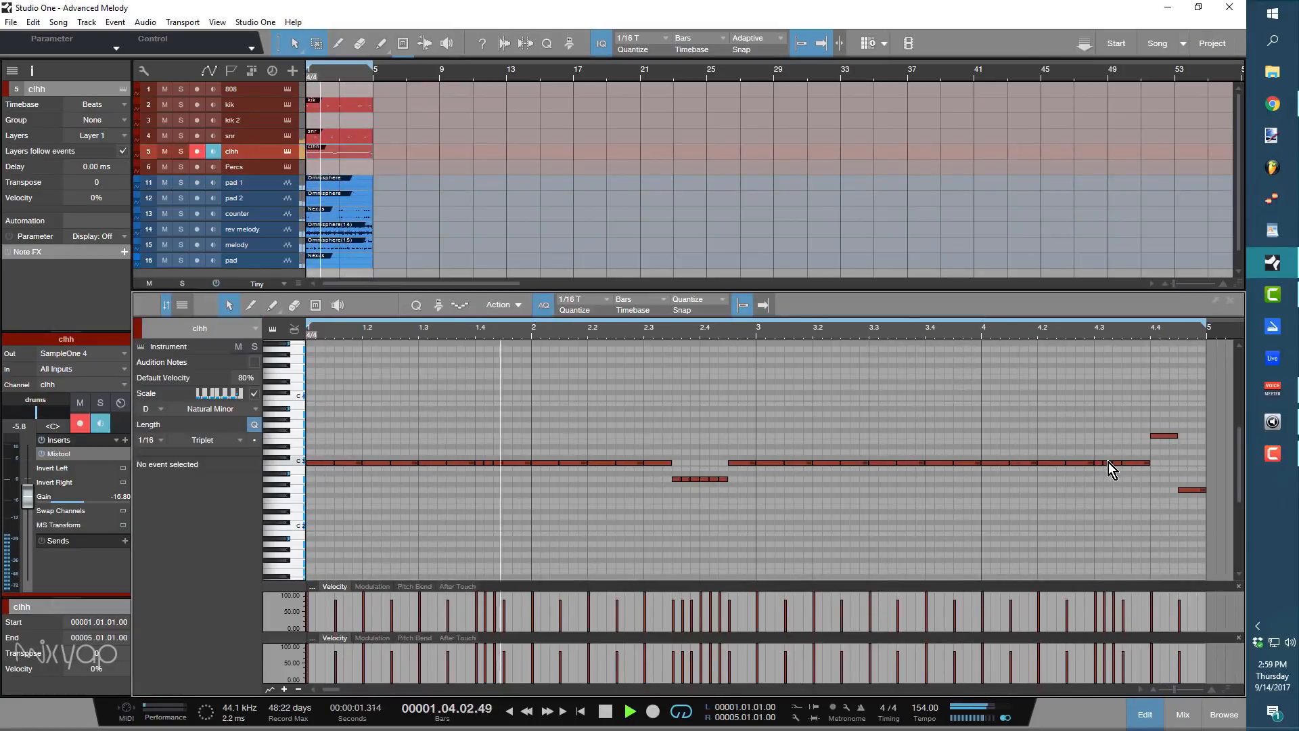
left_click_drag(1109, 461, 1118, 444)
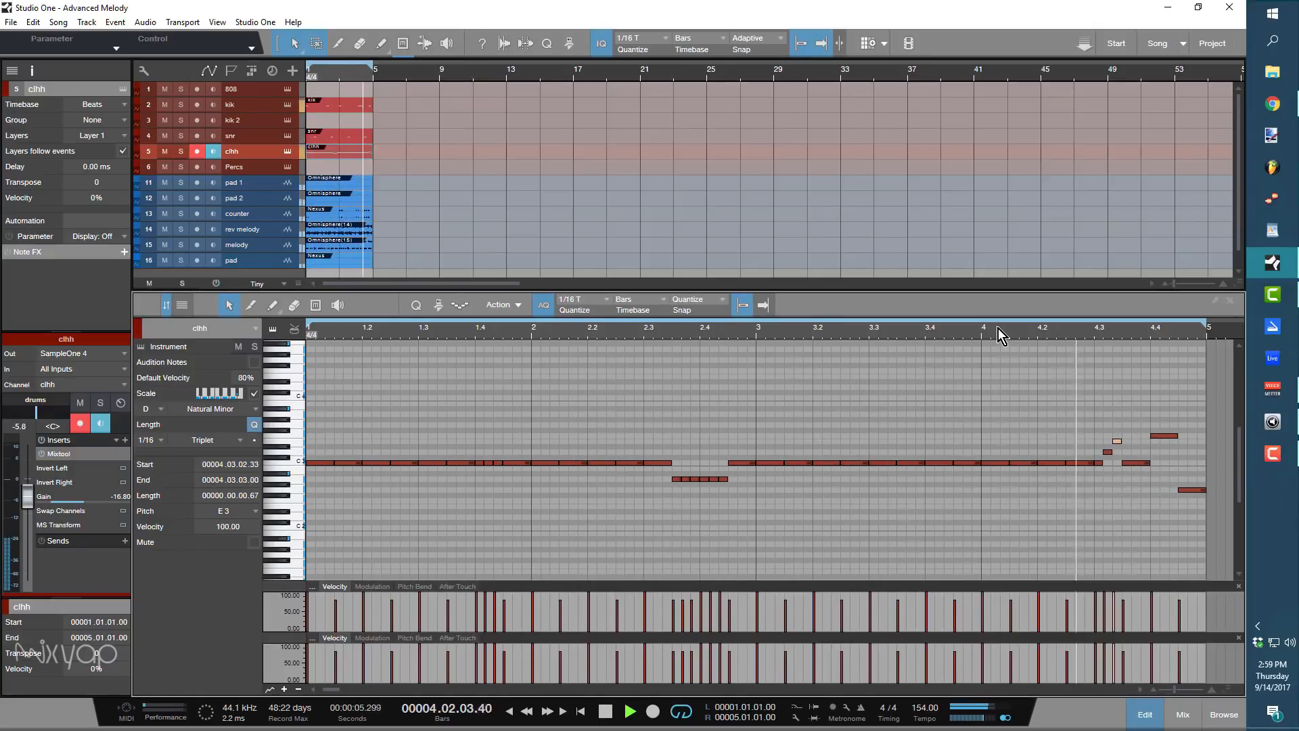
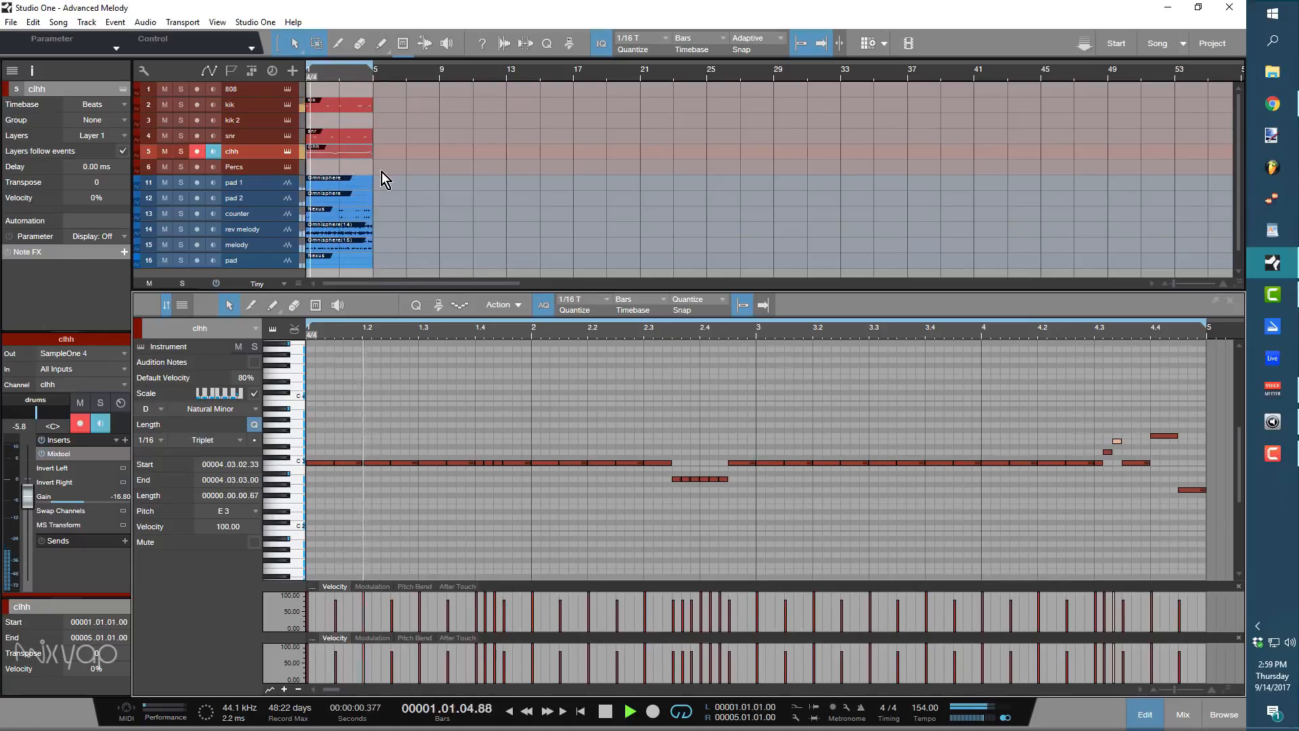
Create a four-bar part on the Percs track and add straight 1/8 notes on C3 at 2.4 and 4.4.
left_click(327, 164)
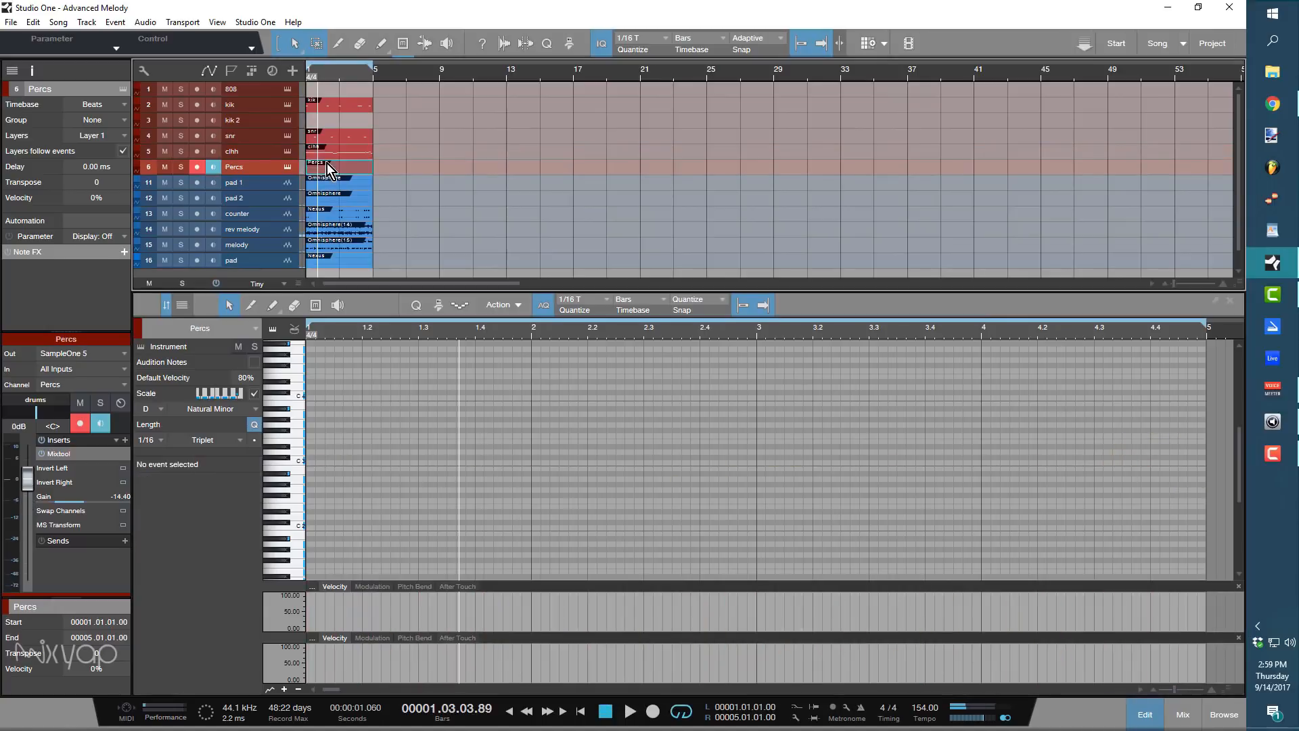
left_click(603, 303)
left_click(669, 321)
left_click(606, 303)
left_click(670, 321)
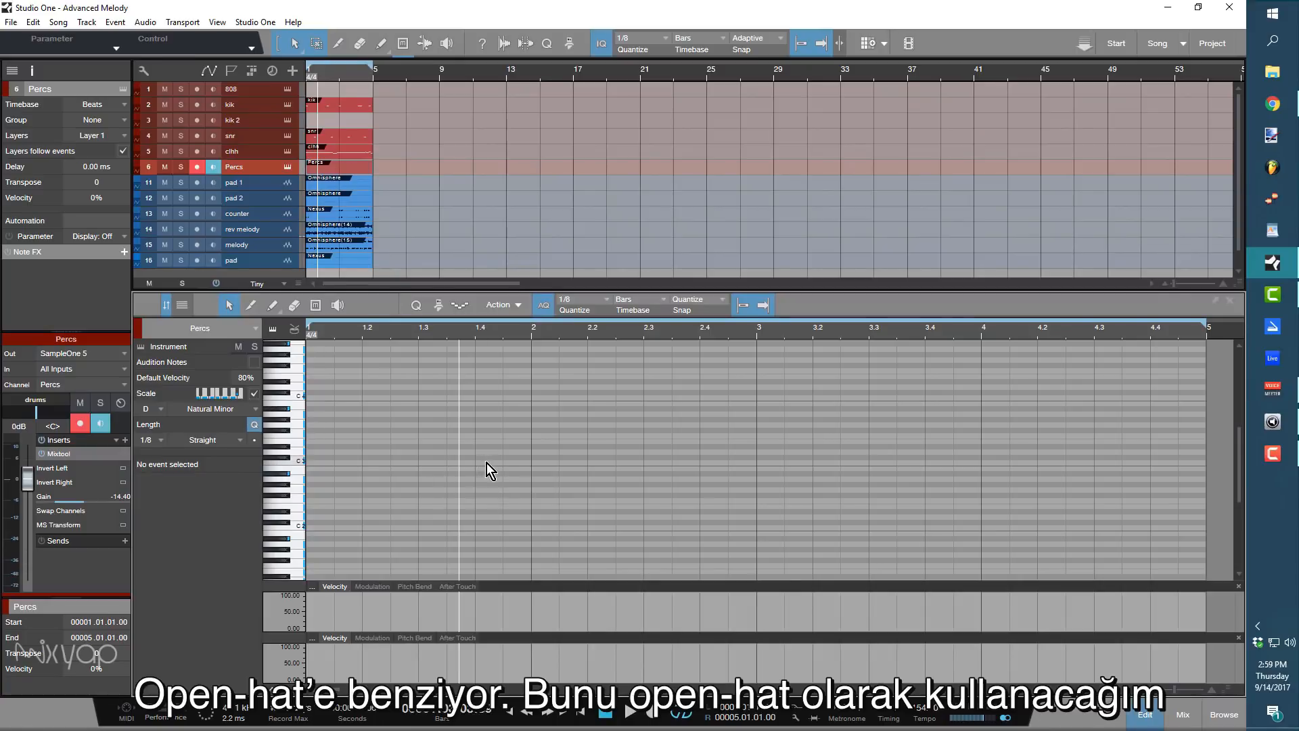
double_click(708, 464)
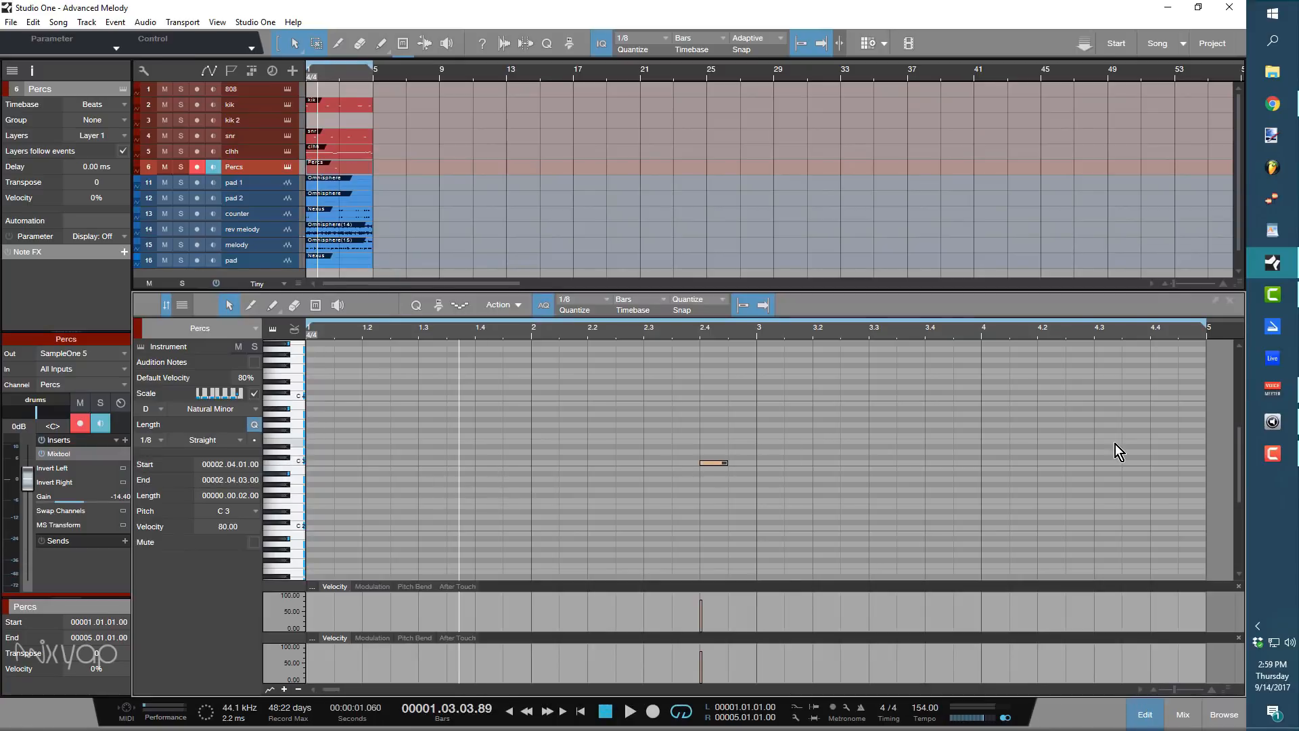
double_click(1167, 463)
Play the loop, solo the Percs track briefly, and raise its Mixtool gain to -12.00 dB.
key("space")
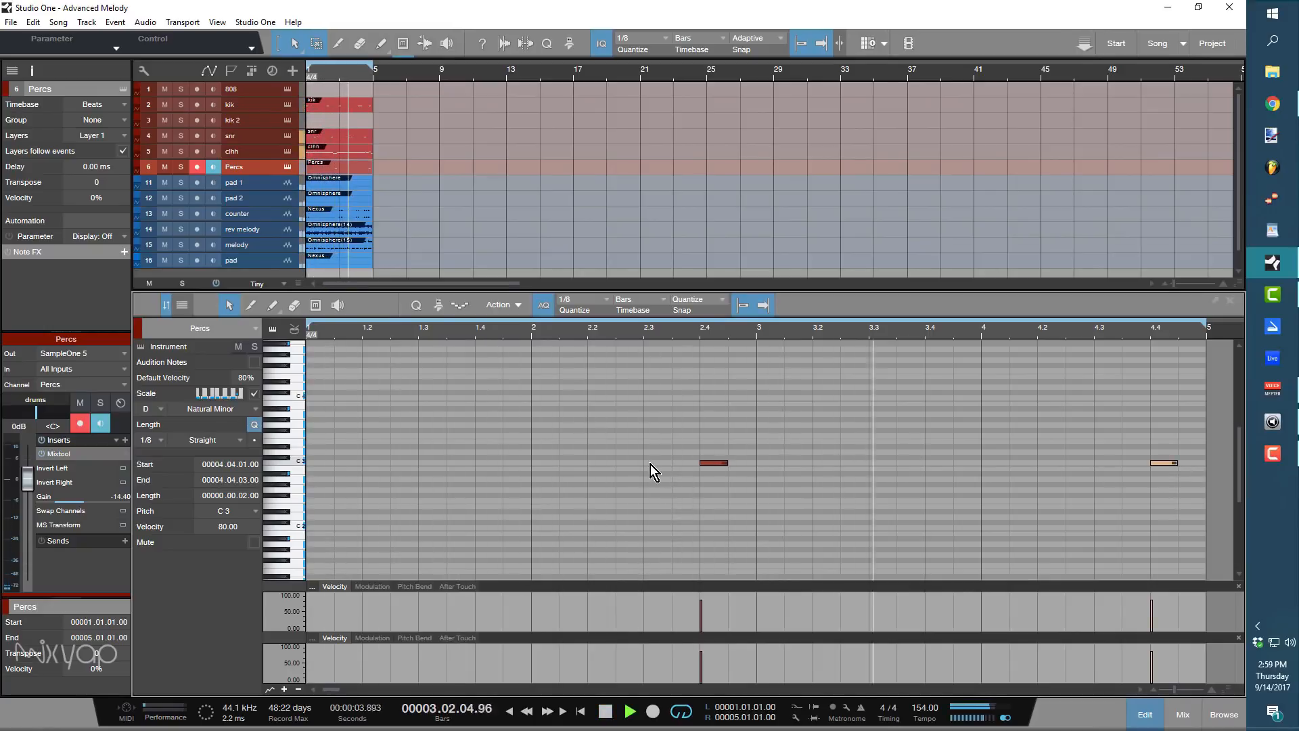
left_click(181, 166)
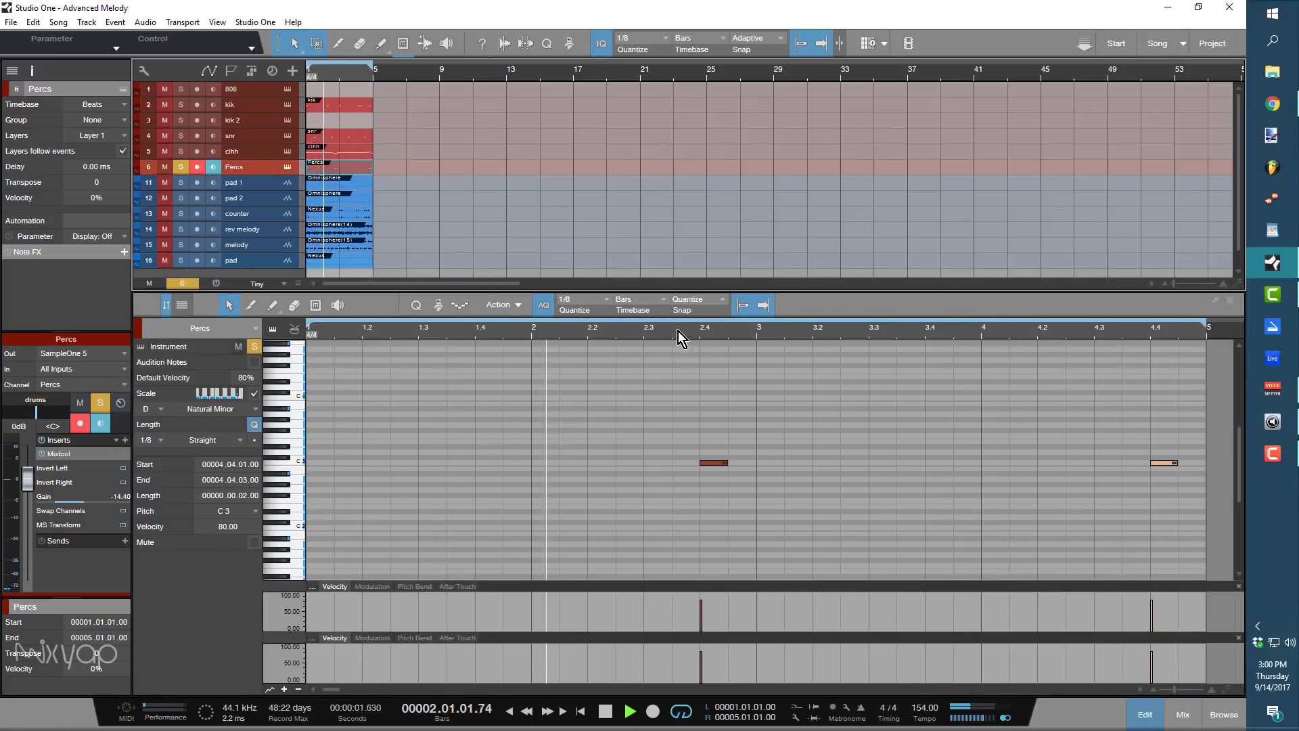
left_click(181, 167)
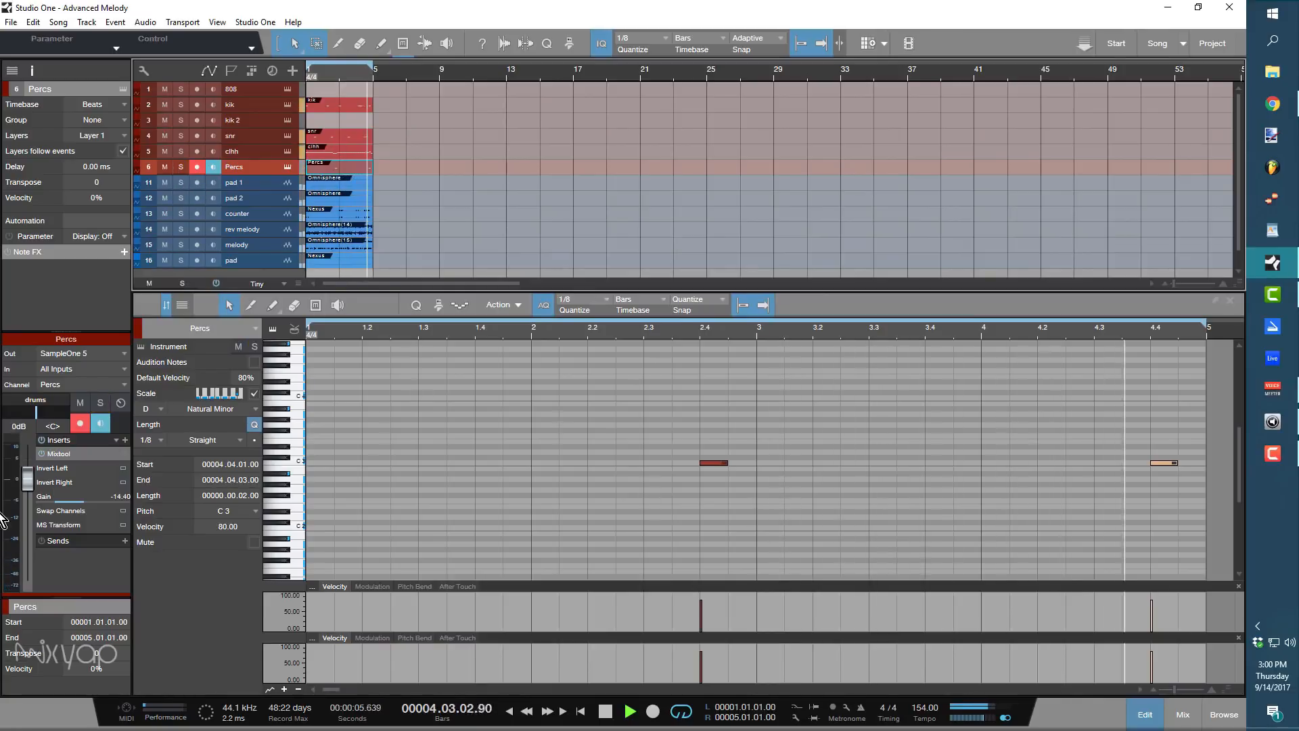
left_click_drag(61, 507, 64, 502)
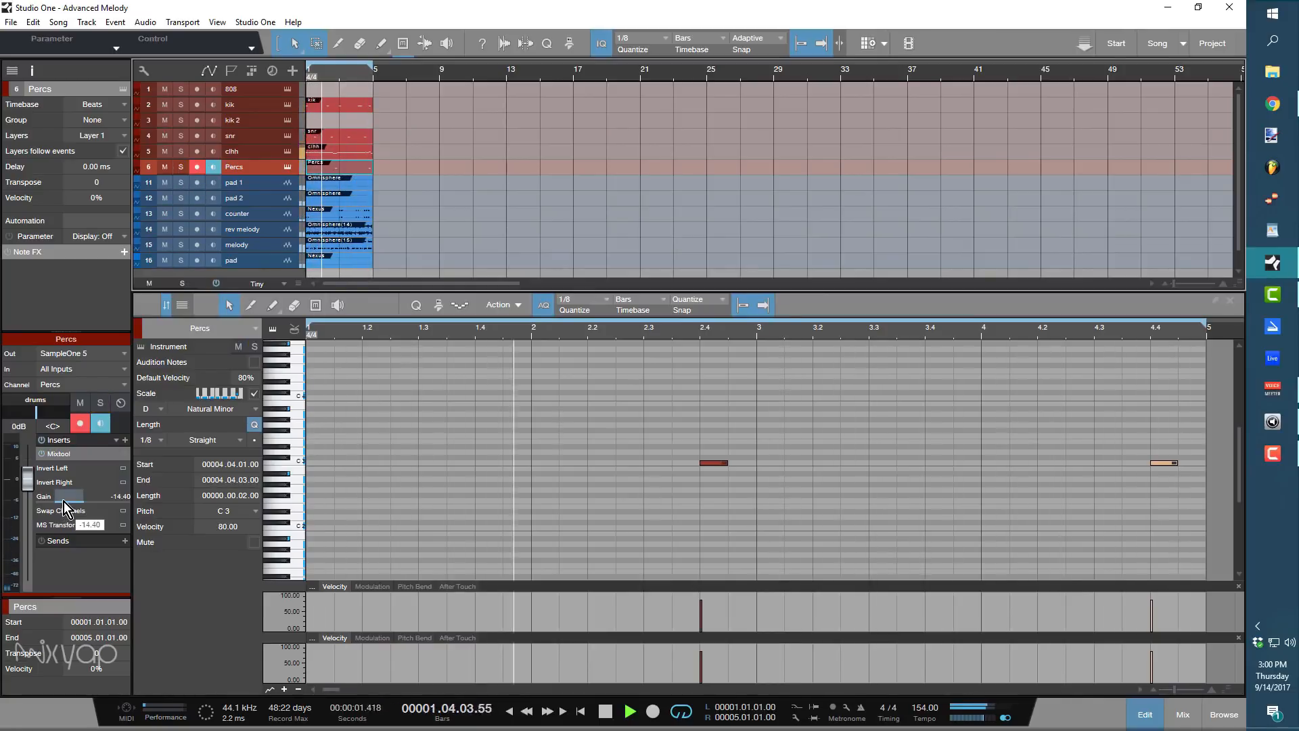
scroll(63, 502, "up", 3)
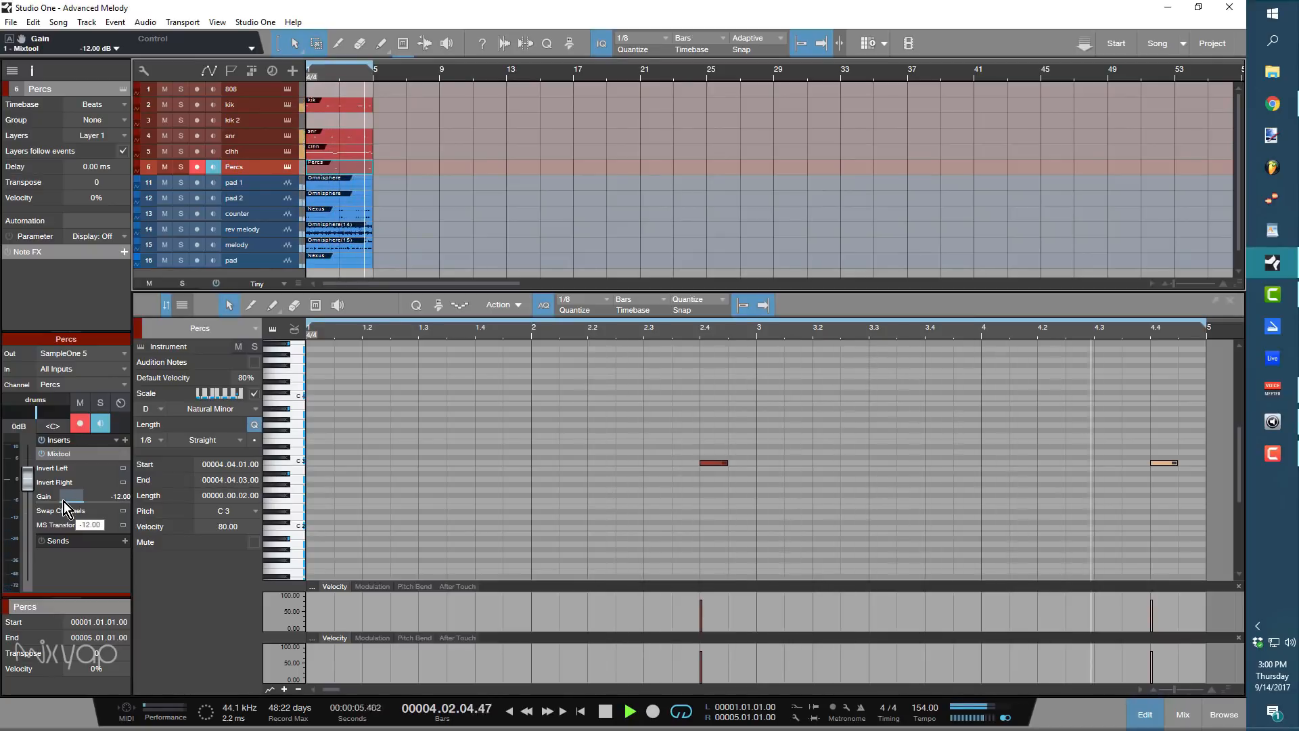
Move the two Percs notes to 1.4.3 and 2.1.3 on C3, and play the loop.
left_click_drag(672, 438, 1176, 485)
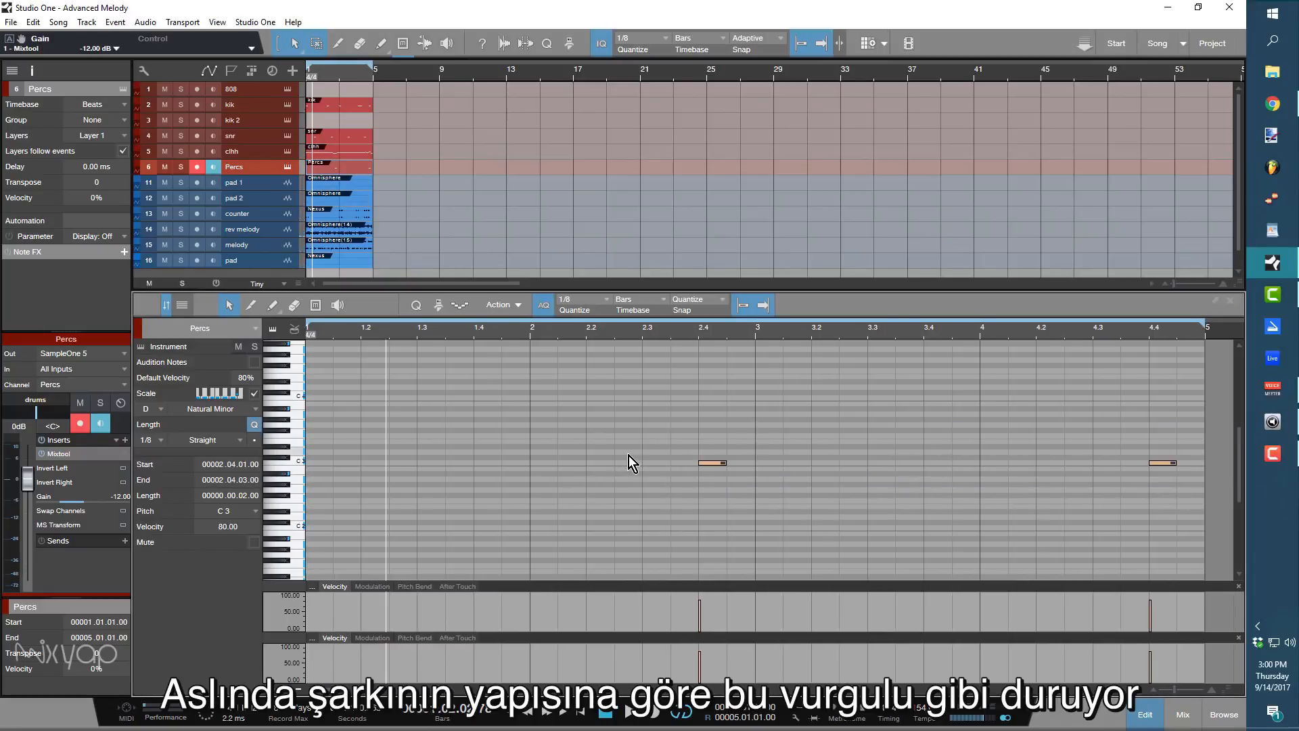
left_click_drag(714, 465, 521, 460)
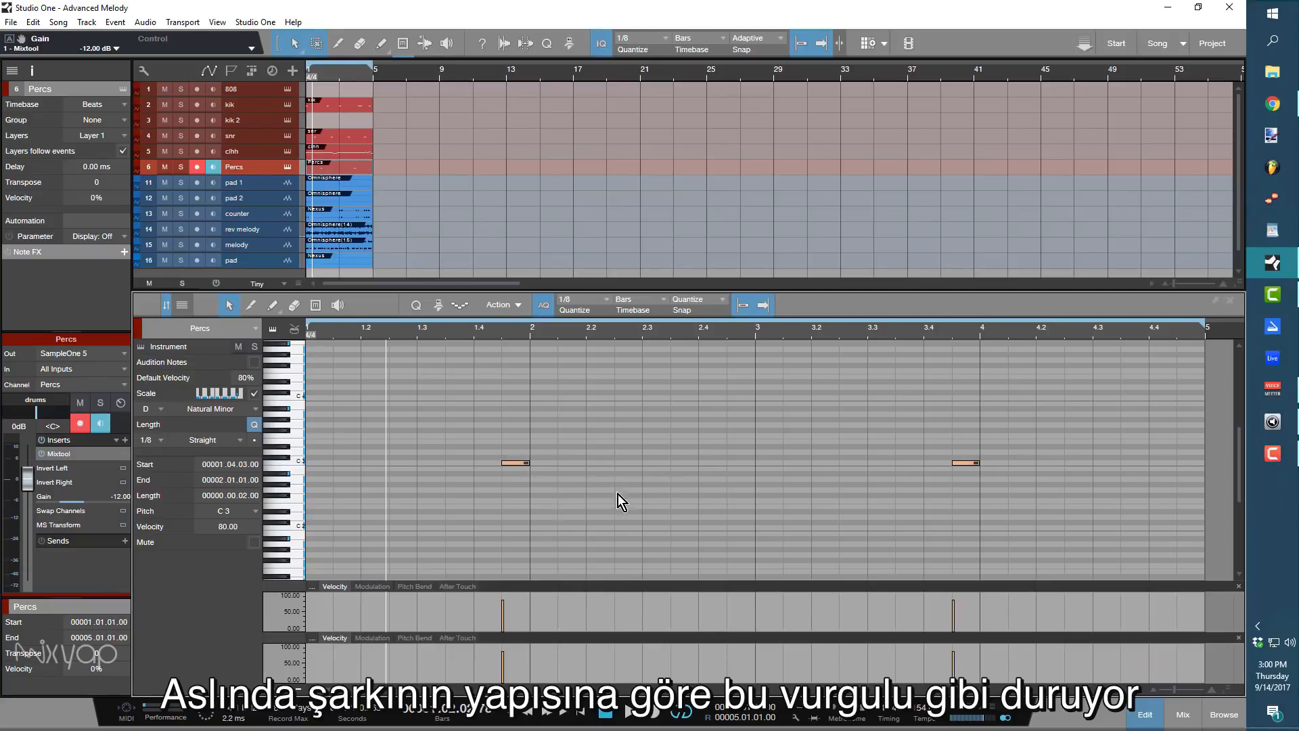
left_click(619, 494)
left_click_drag(970, 465, 579, 460)
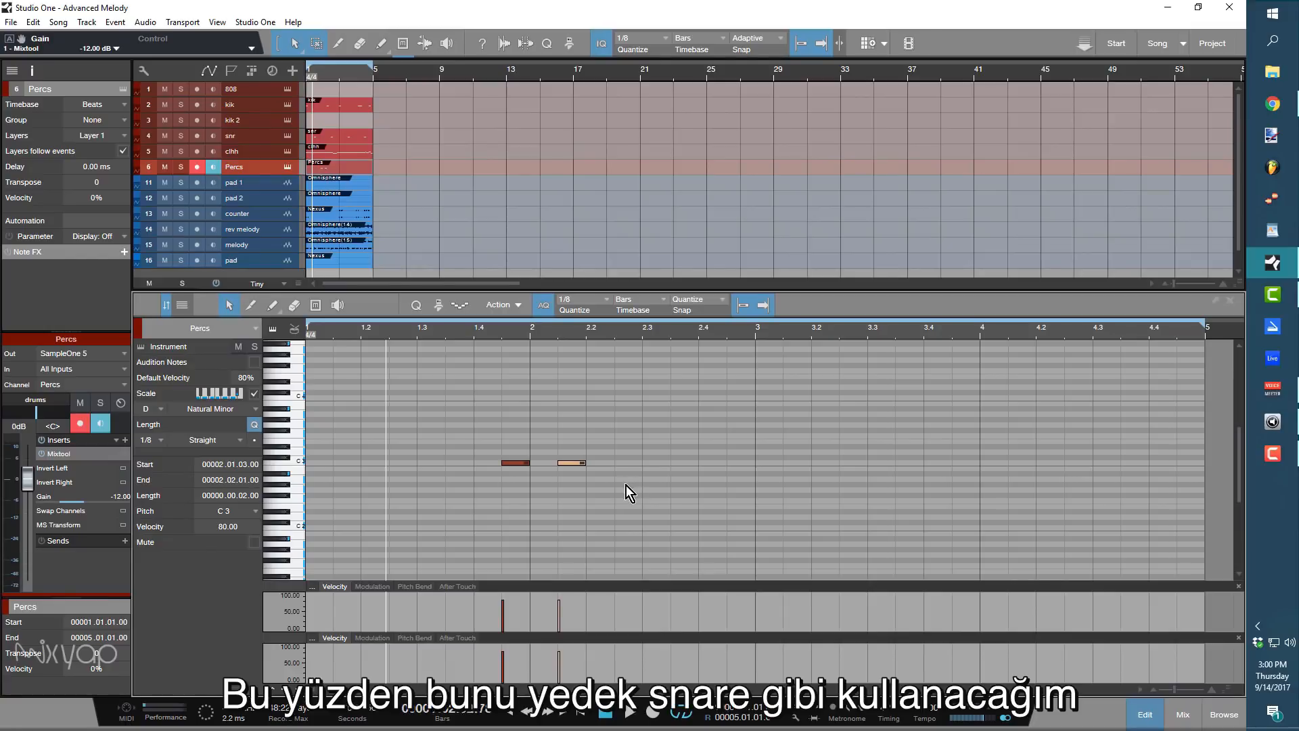
key("space")
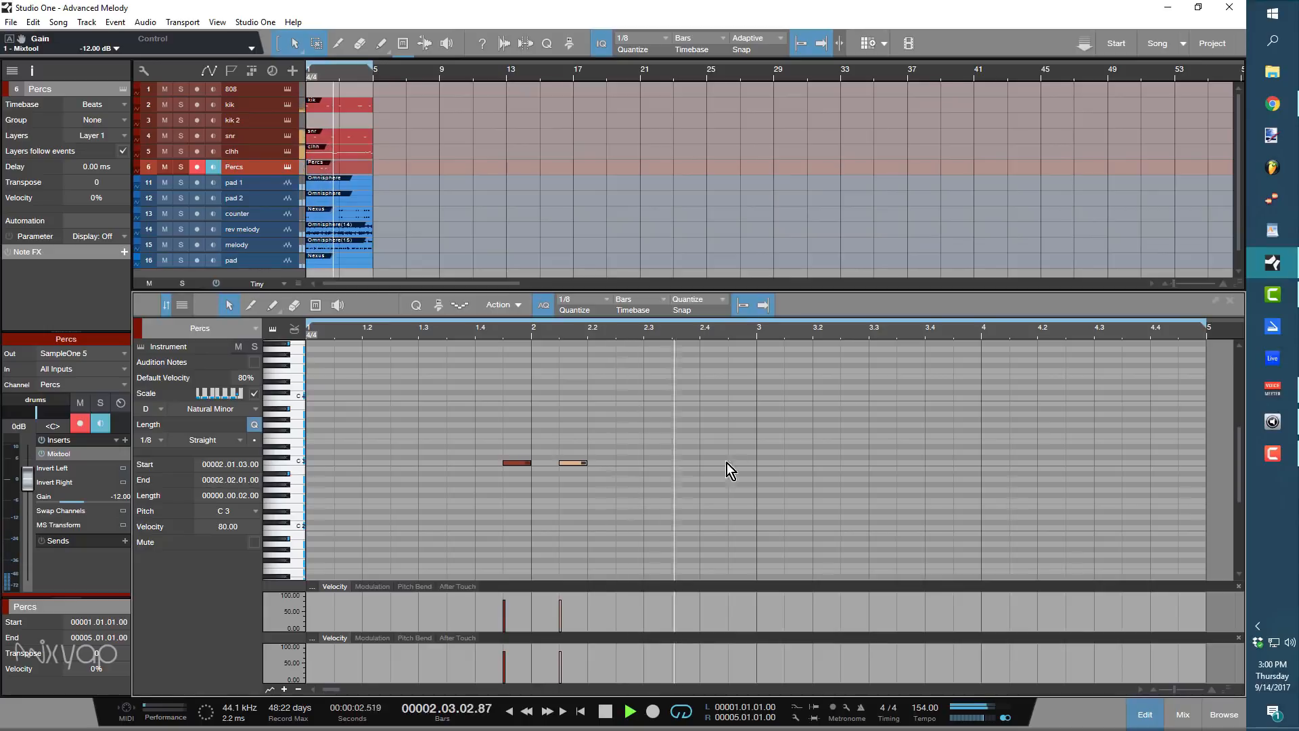
Add matching C3 notes at 3.4.3 and 4.1.3 in the Percs part and audition the loop.
double_click(966, 463)
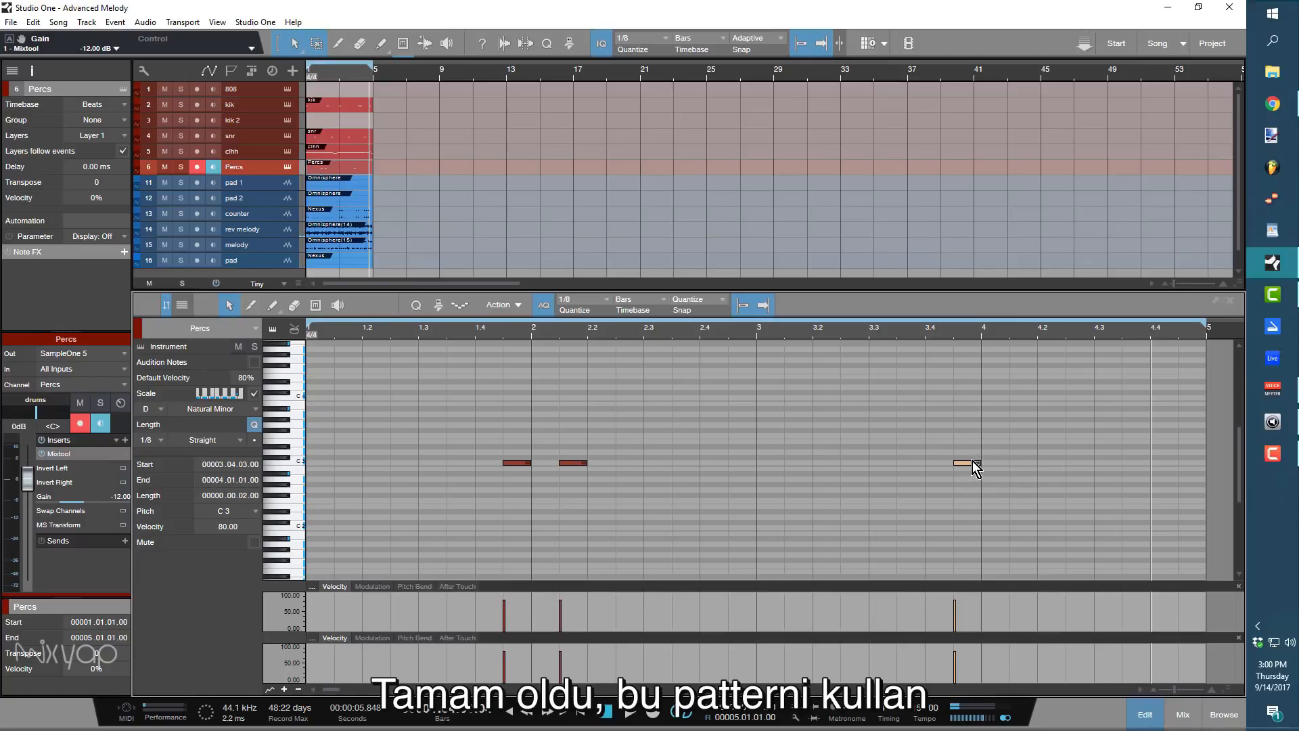
double_click(1024, 463)
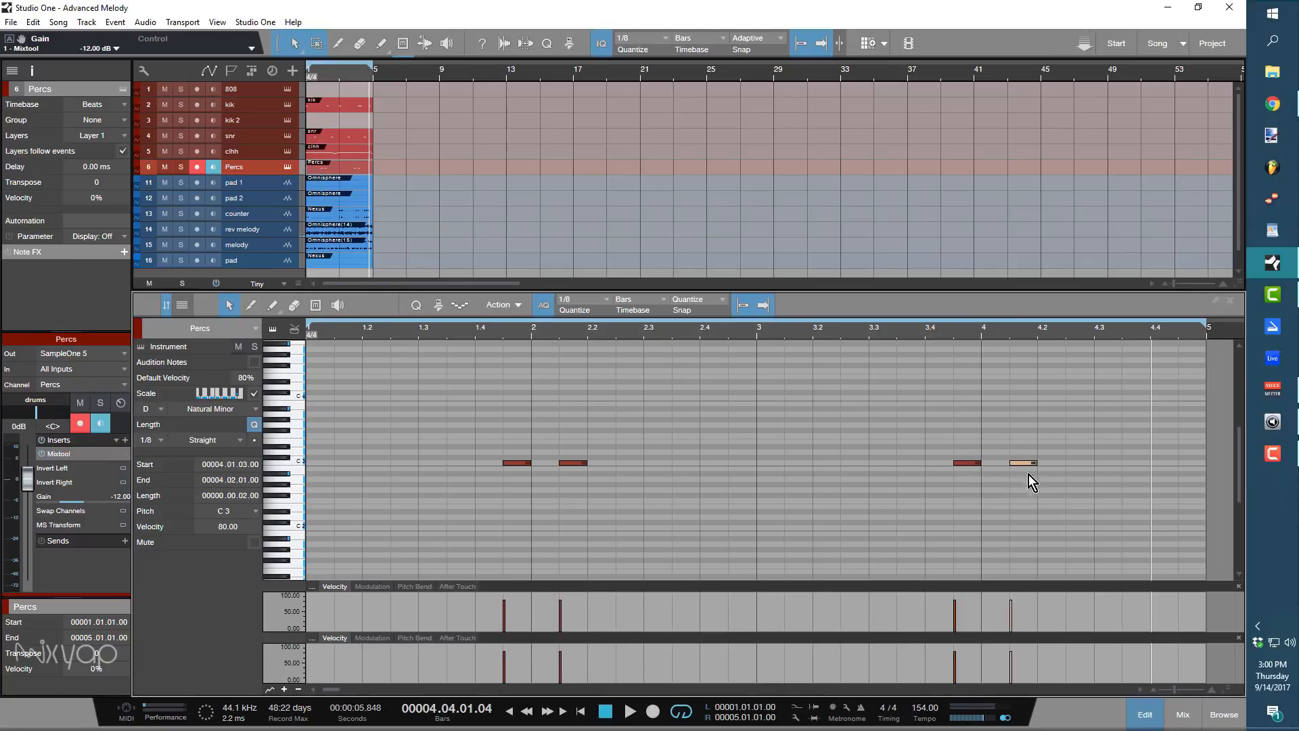
key("space")
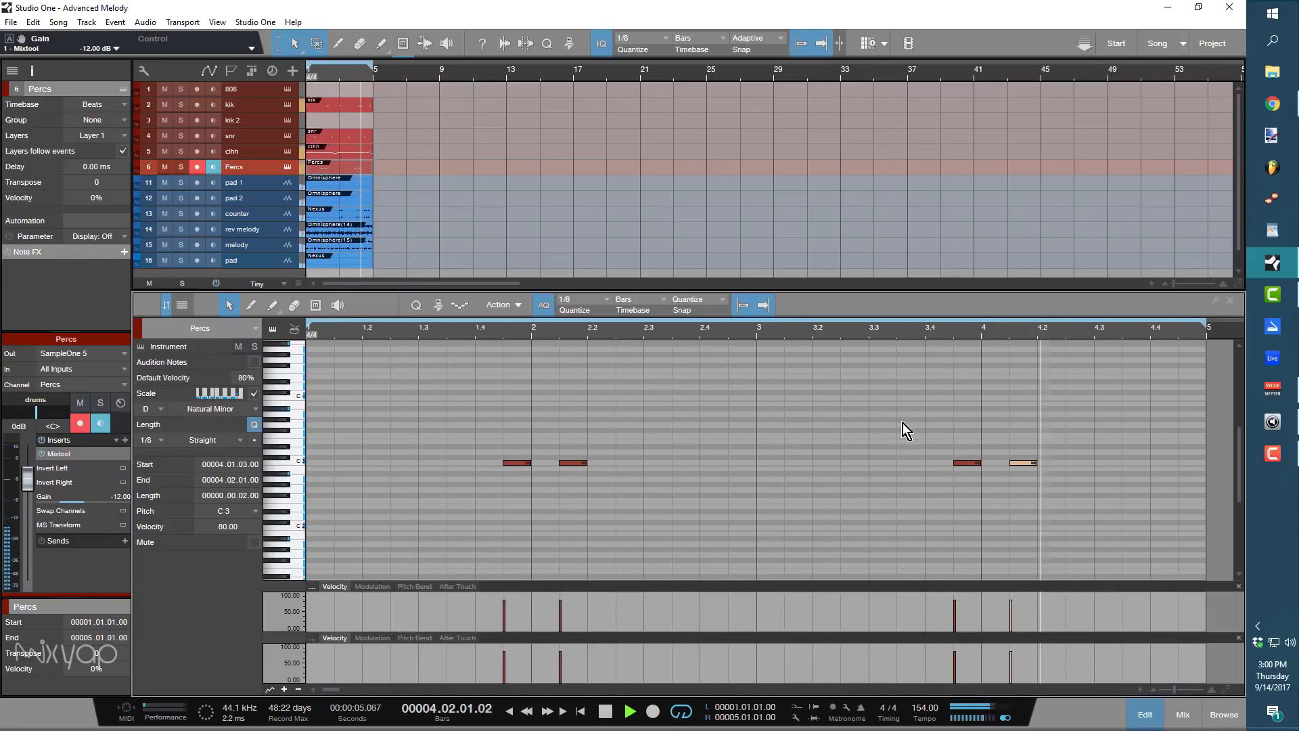
key("space")
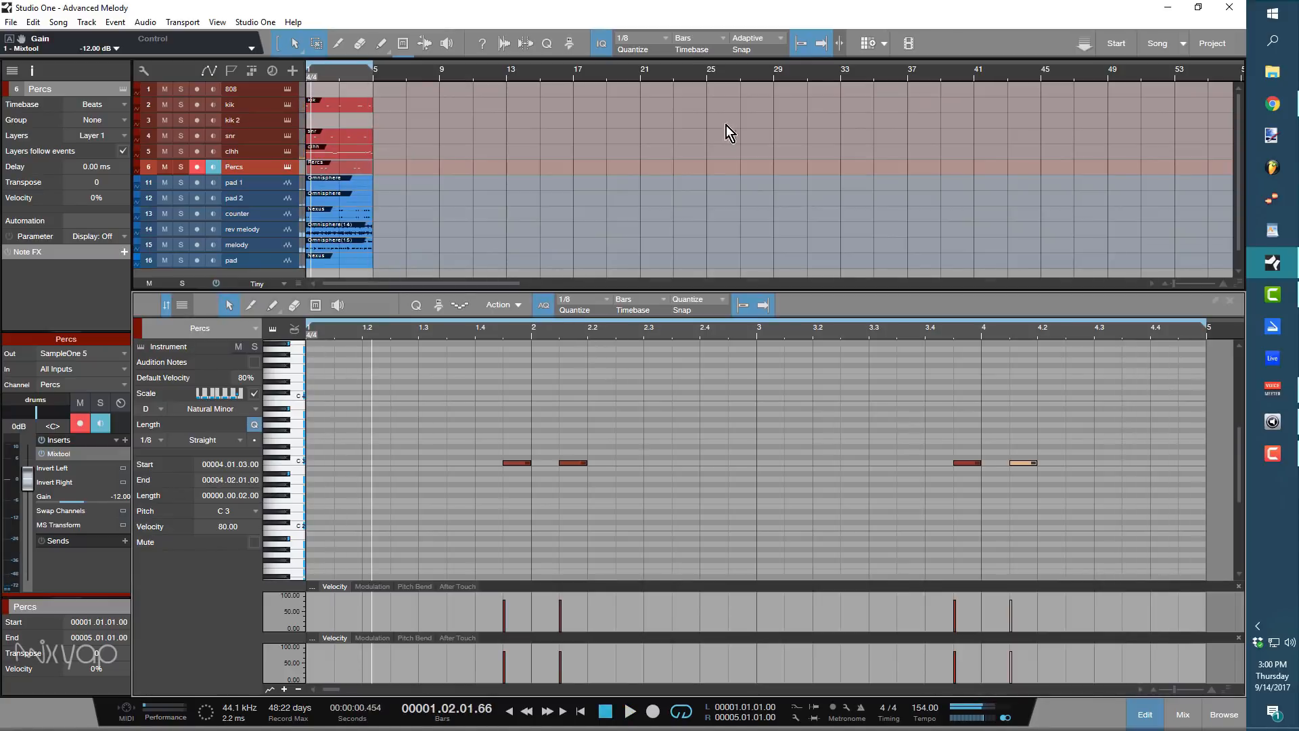
Show the Drums sample location in the browser and collapse the Julez Jadon folder.
key("F5")
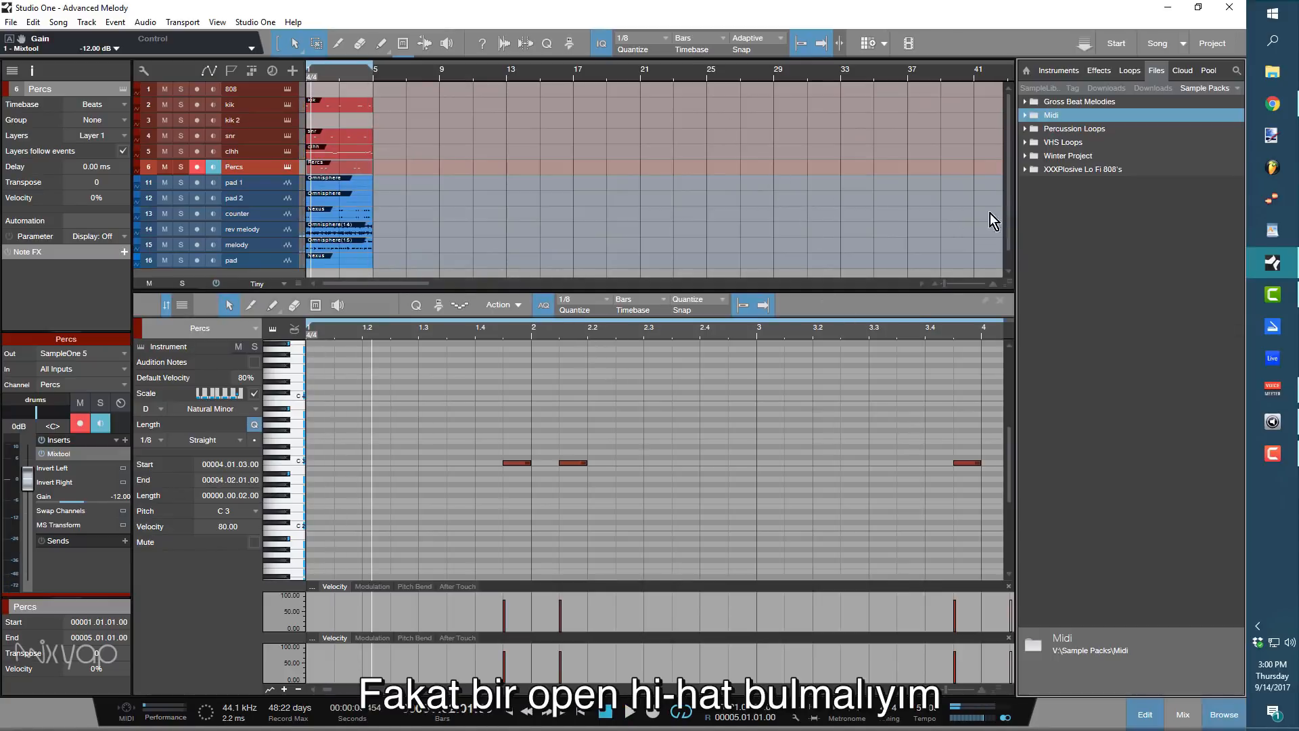
left_click(1241, 92)
left_click(1156, 125)
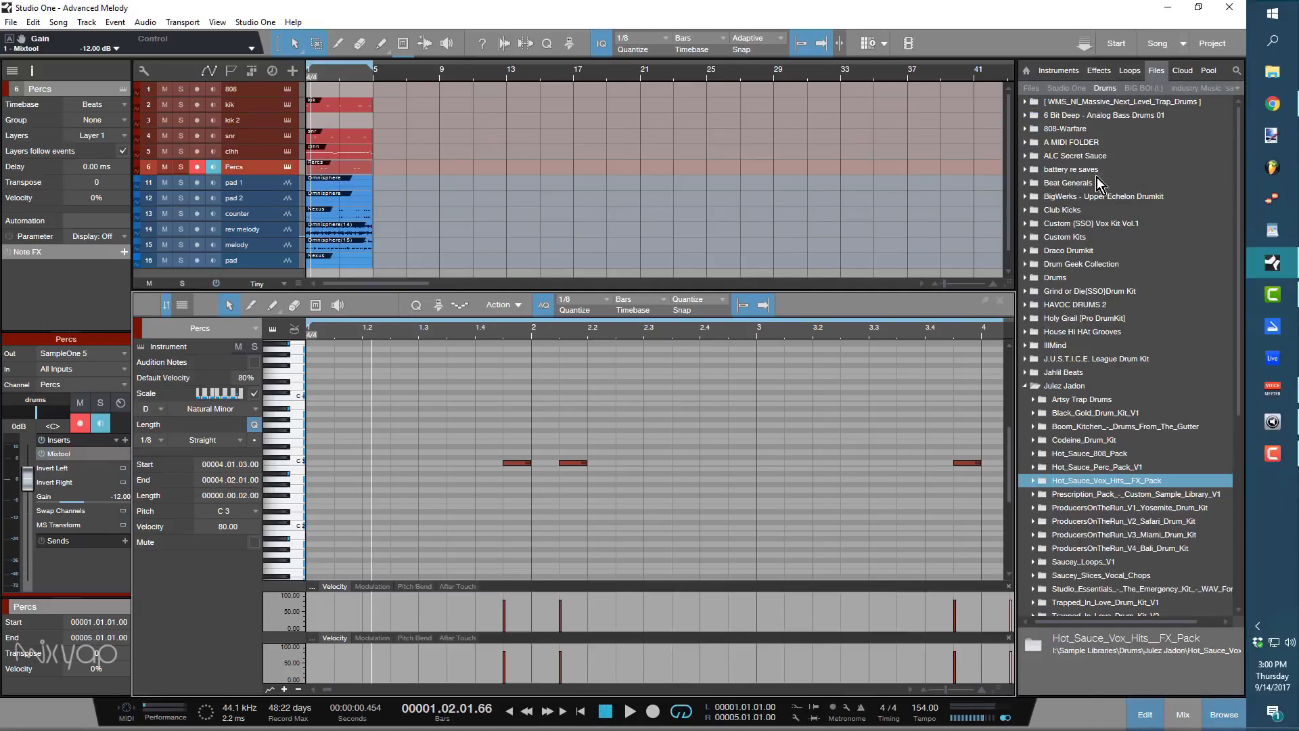
left_click(1024, 387)
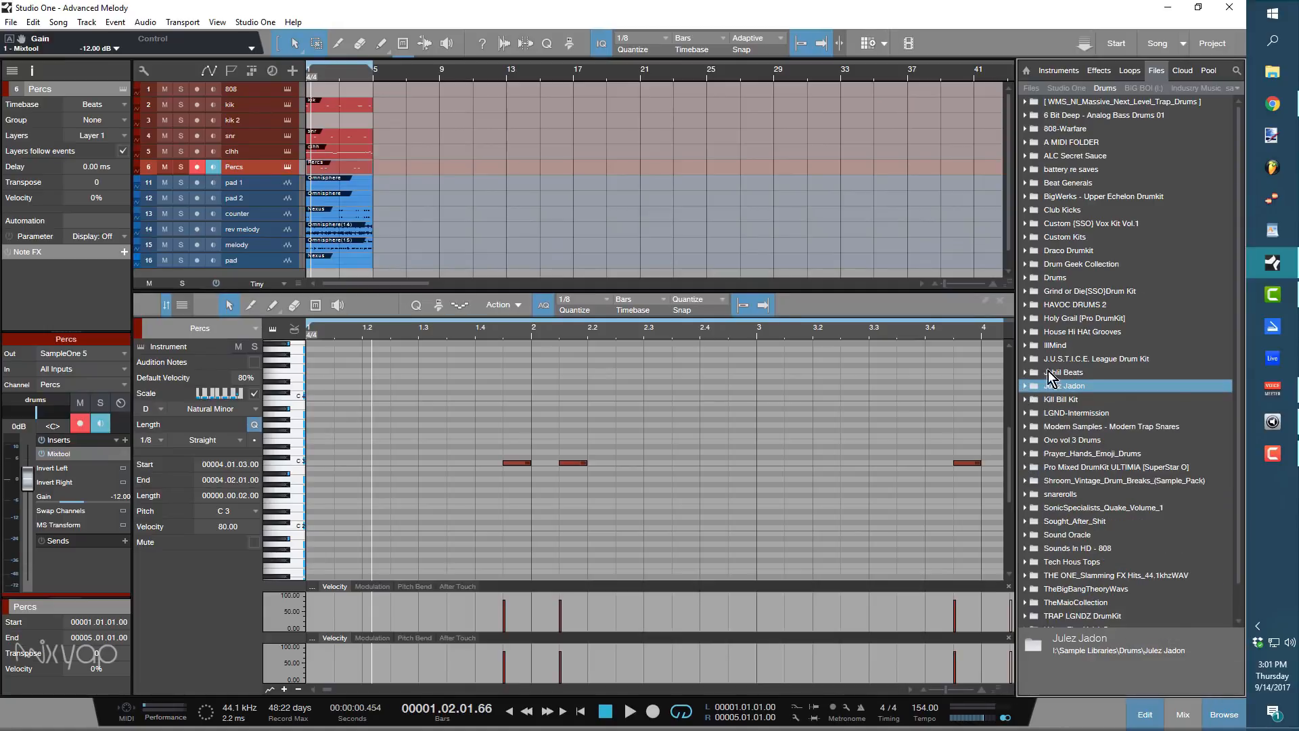
Load the SampleOne preset Trappped in Love HH 3 from the Julez Jadon folder onto a new track below Percs.
left_click(1058, 70)
scroll(1096, 379, "down", 5)
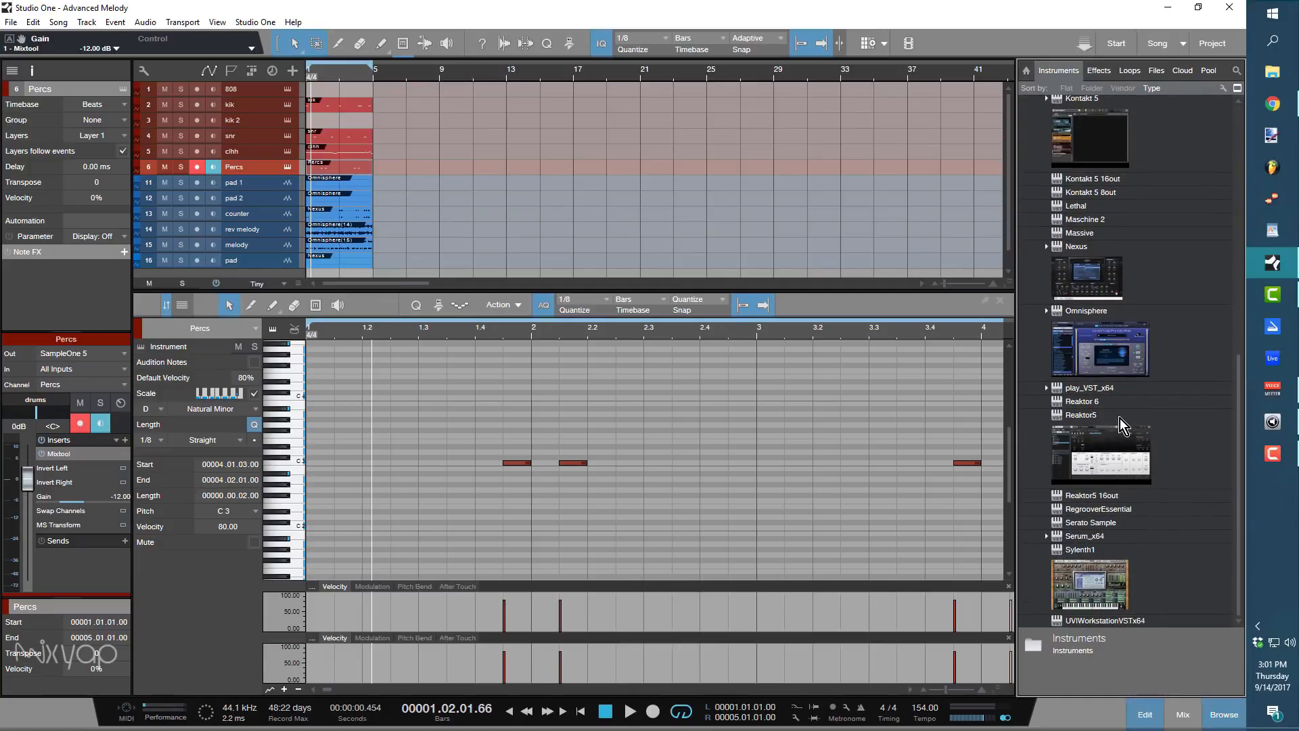
scroll(1119, 418, "up", 5)
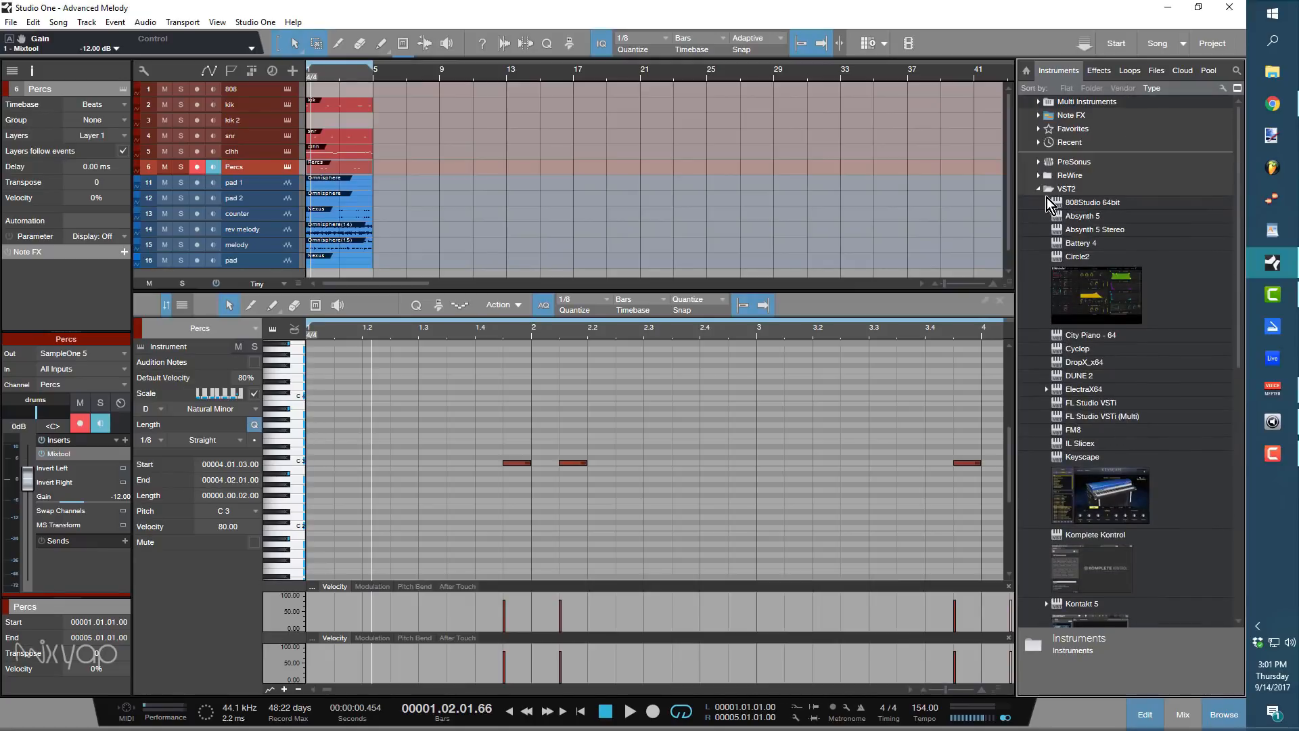
left_click(1039, 189)
left_click(1039, 162)
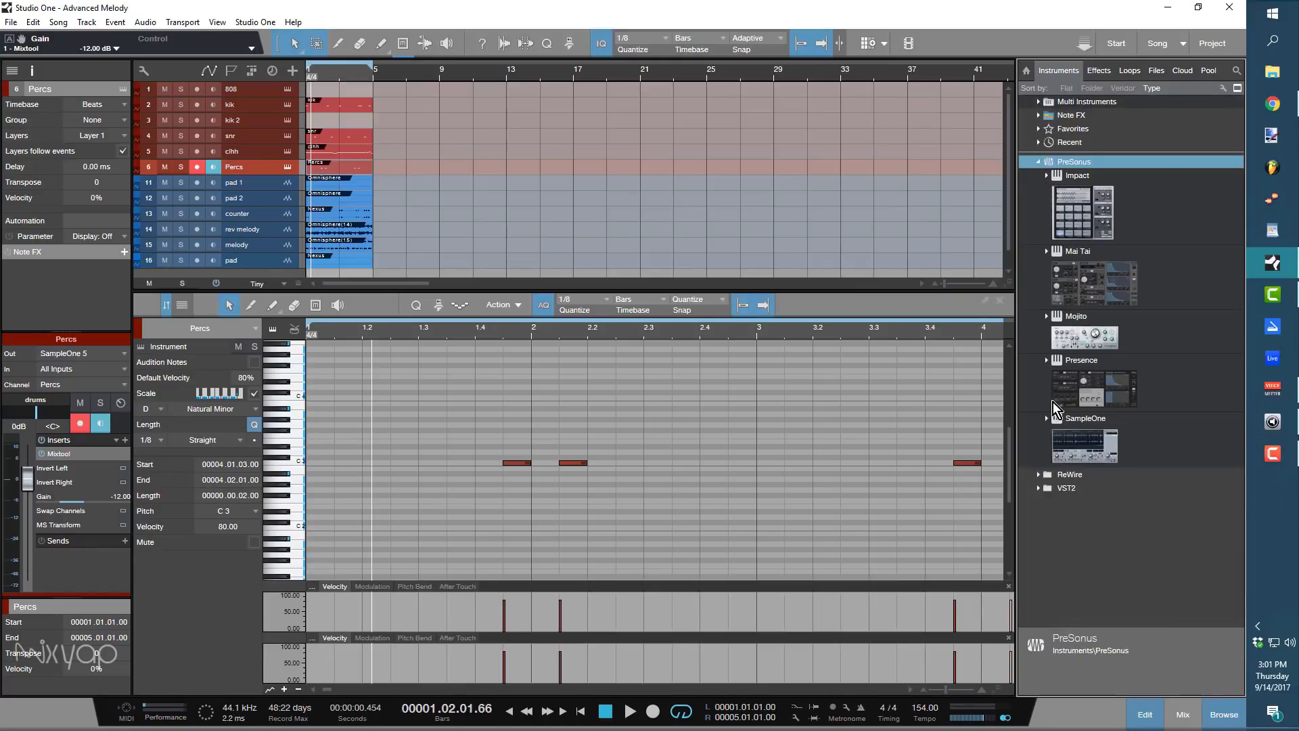
left_click(1045, 420)
scroll(1036, 456, "down", 4)
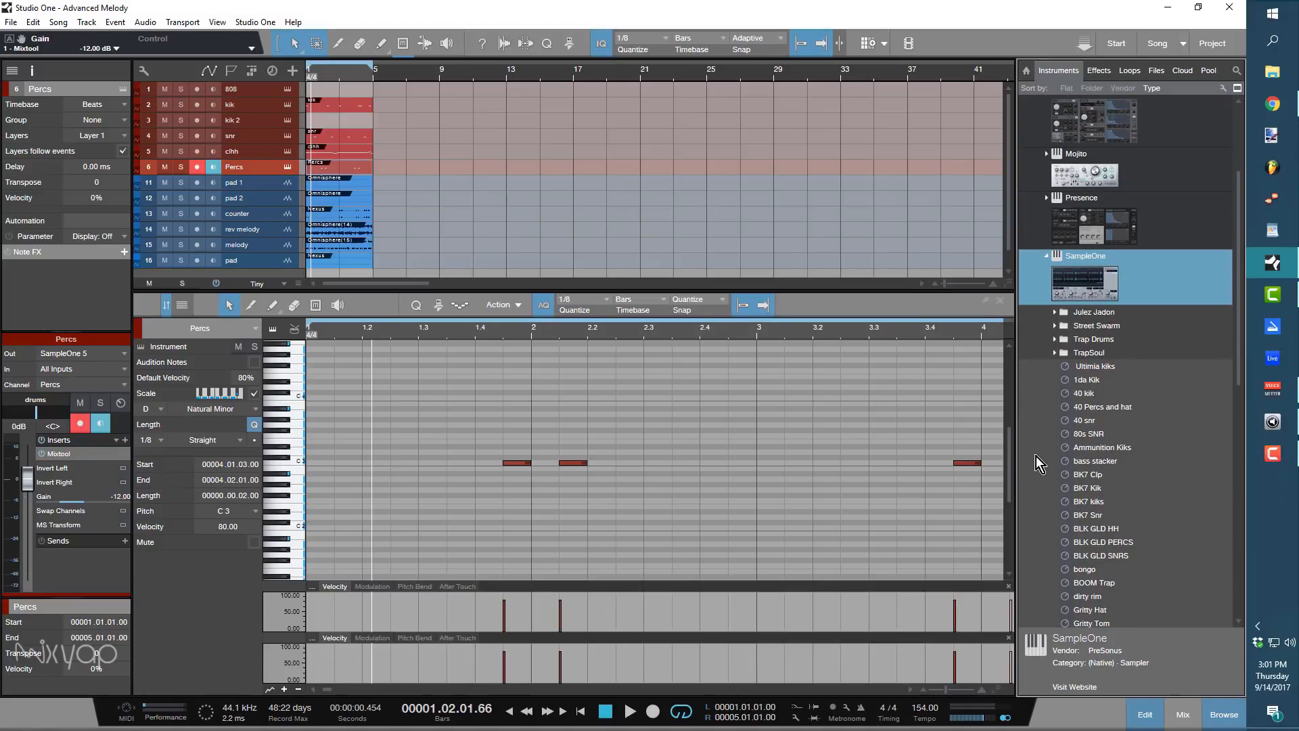
left_click(1053, 312)
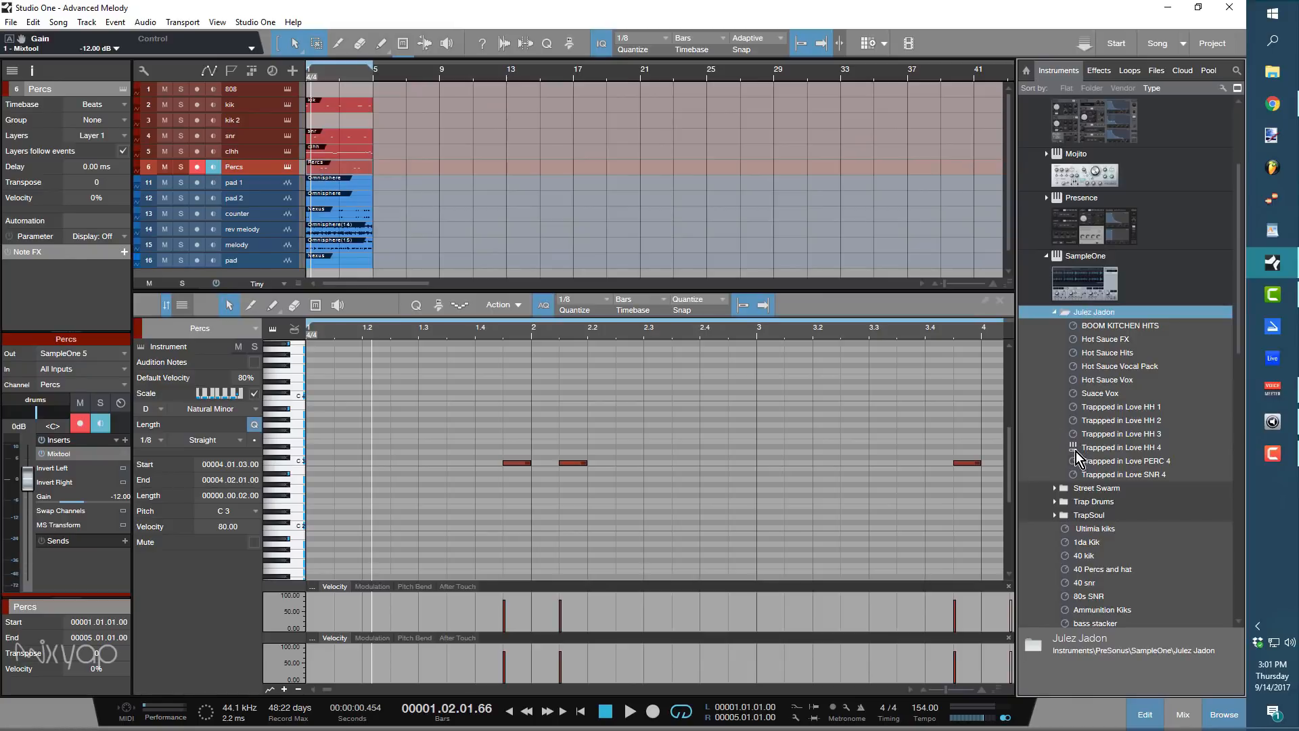
left_click_drag(1077, 434, 258, 182)
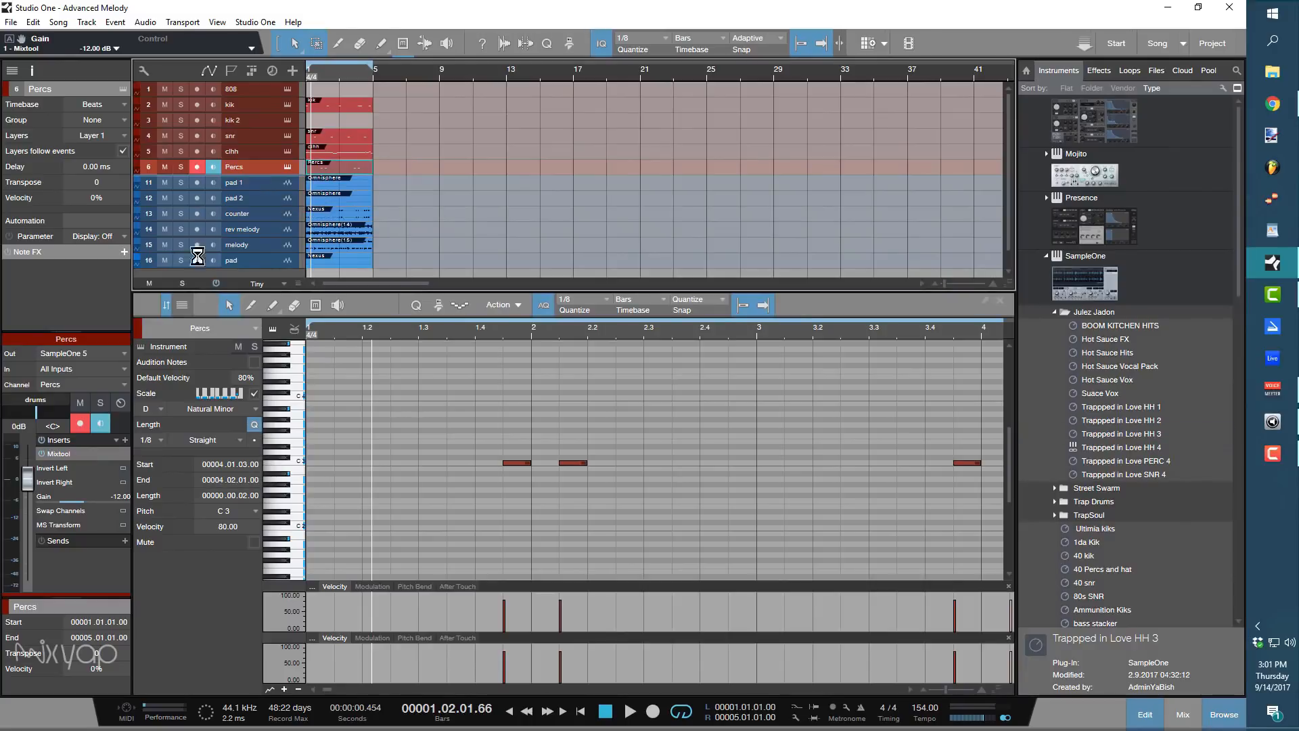
Colour the new Trappped in Love HH 3 track red and bring its SampleOne window fully into view.
left_click(42, 399)
left_click(62, 445)
left_click(55, 341)
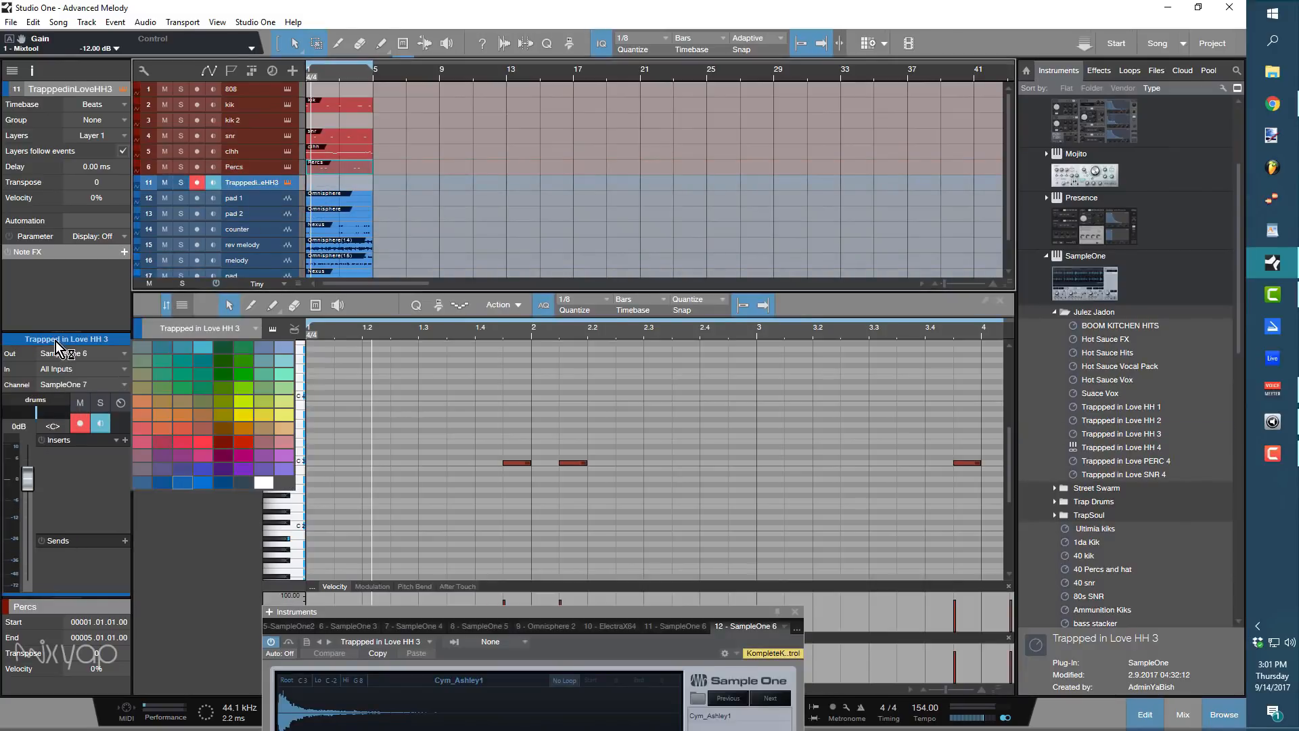
left_click(225, 440)
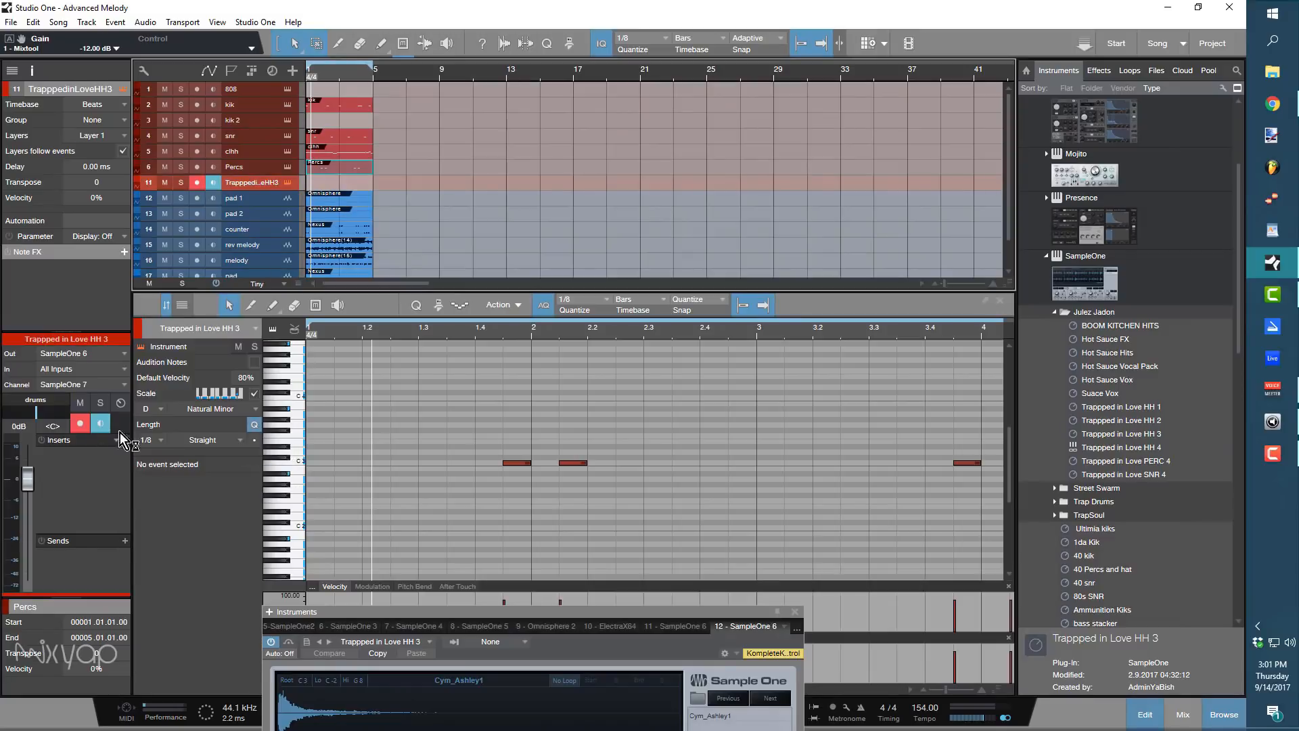
left_click(287, 181)
left_click(287, 182)
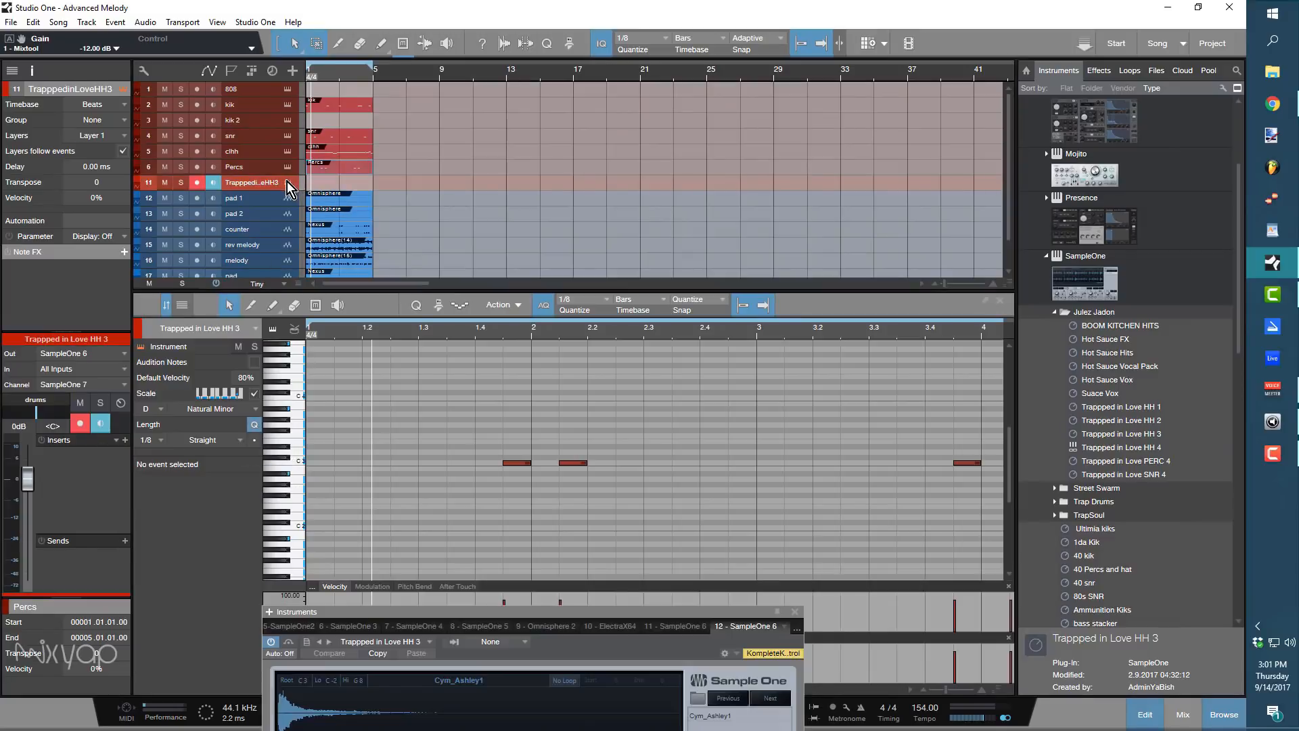
left_click_drag(518, 616, 616, 274)
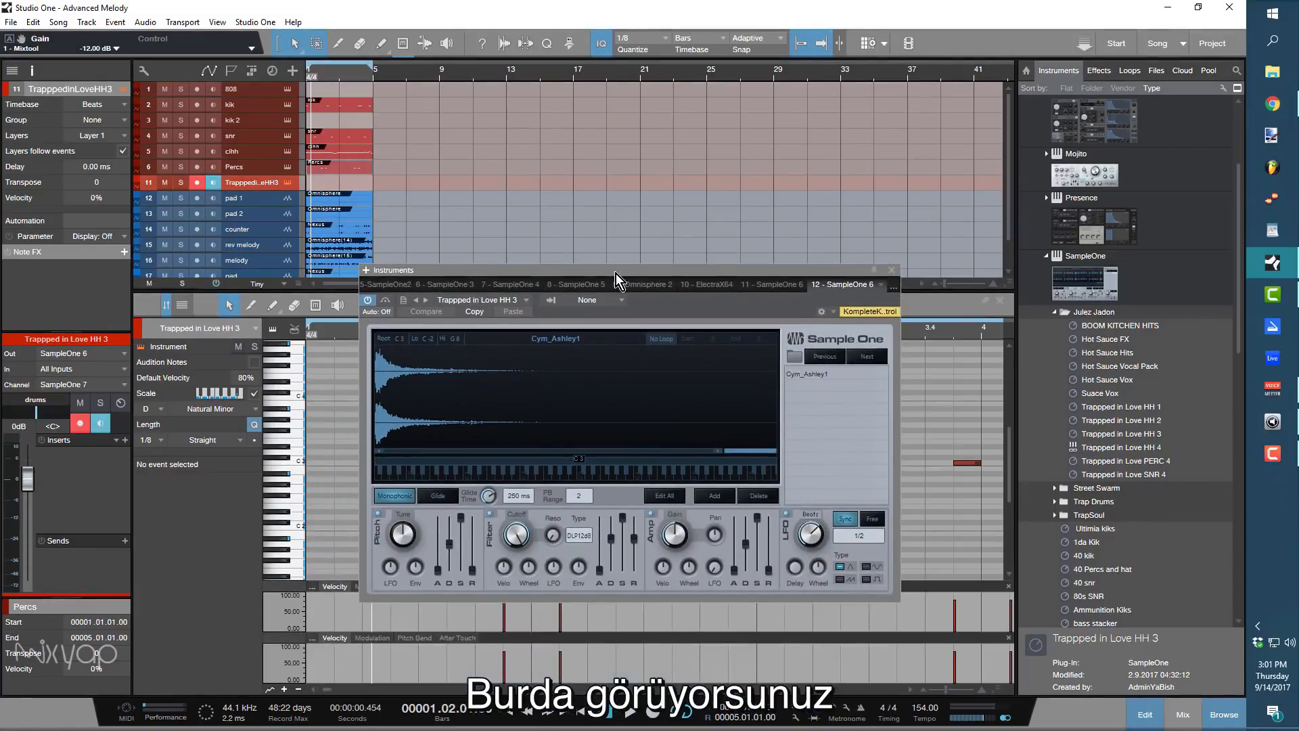
Load the Trim effects chain on the Trappped in Love HH 3 channel and lower its Mixtool gain to -10.08 dB.
left_click(124, 441)
left_click(116, 441)
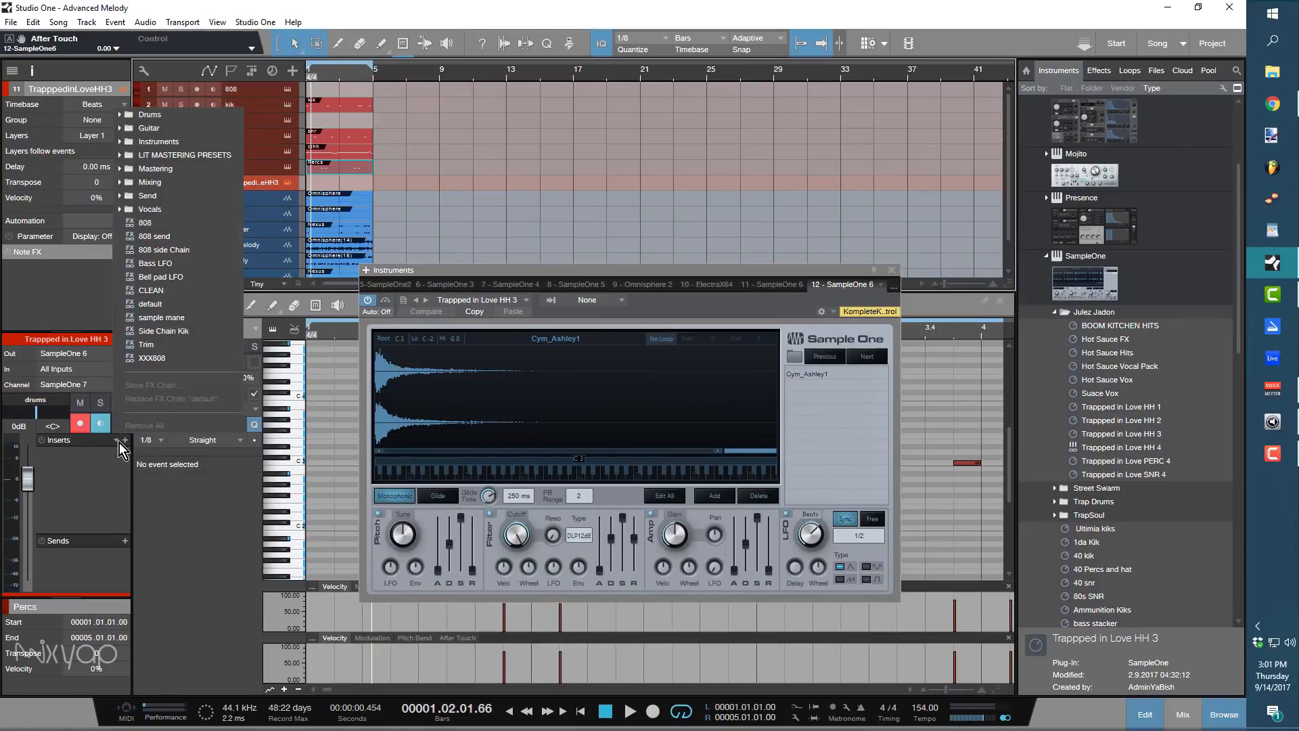
left_click(145, 346)
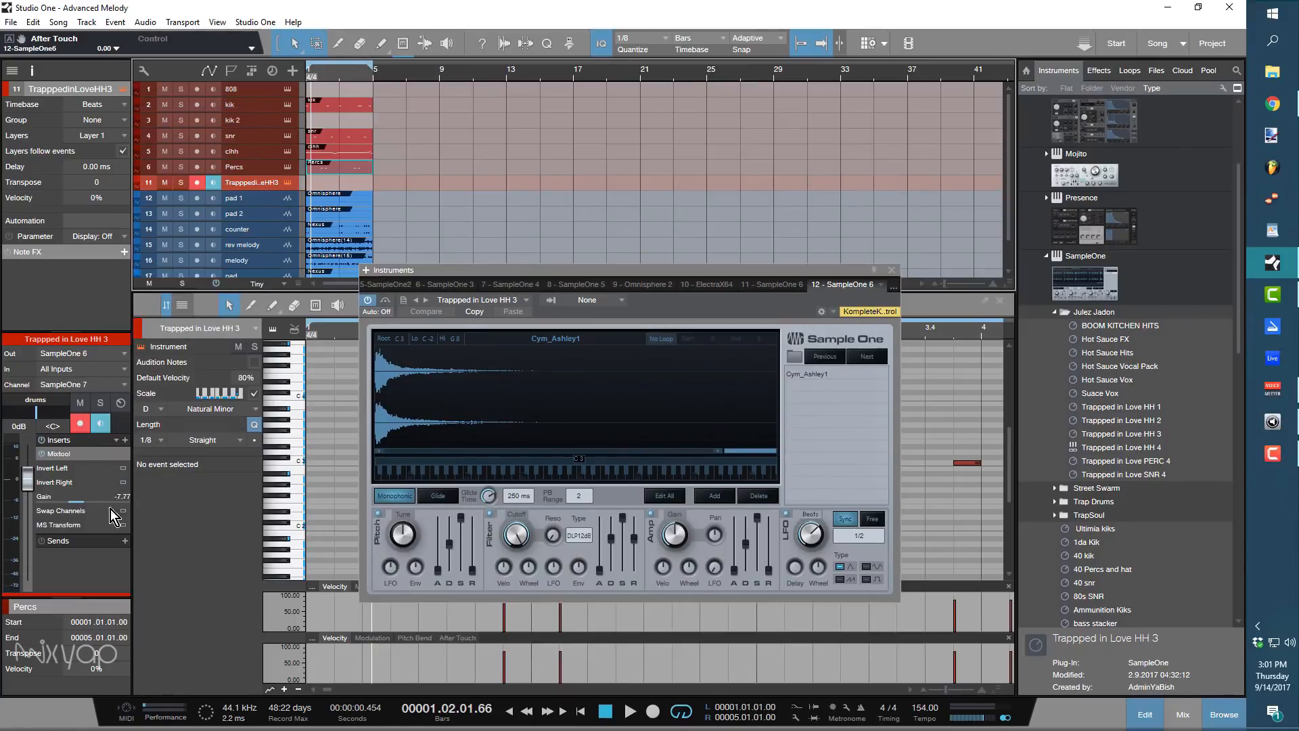
scroll(67, 501, "down", 3)
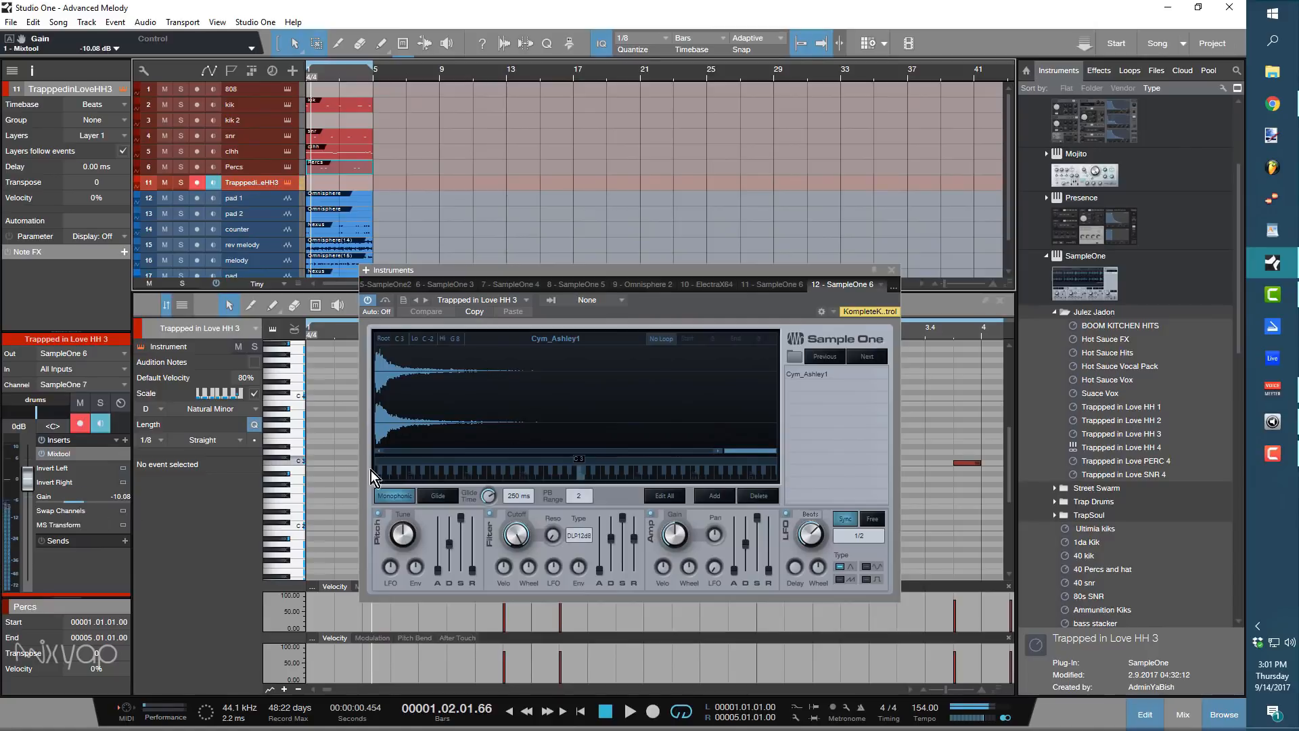
Audition the following cymbal samples in the Trappped in Love HH 3 SampleOne, load Cym_Over and close the instrument window.
left_click(864, 359)
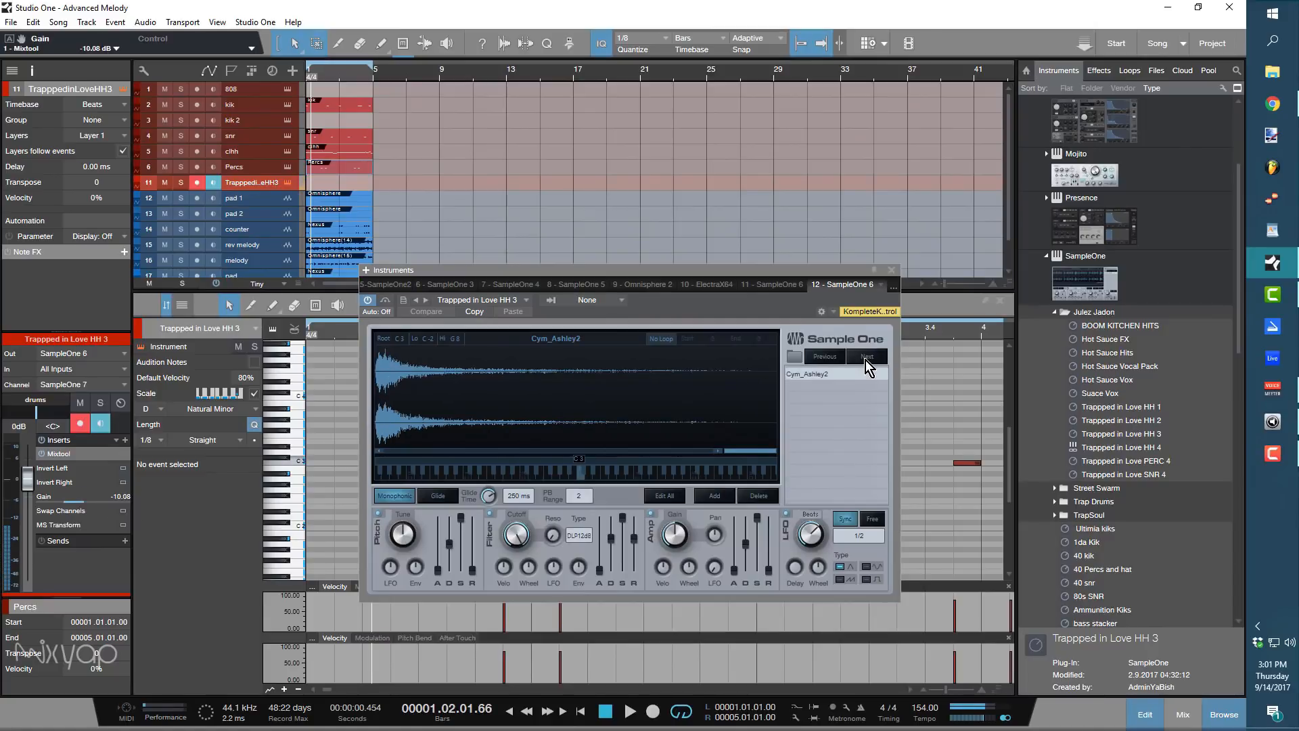
left_click(866, 360)
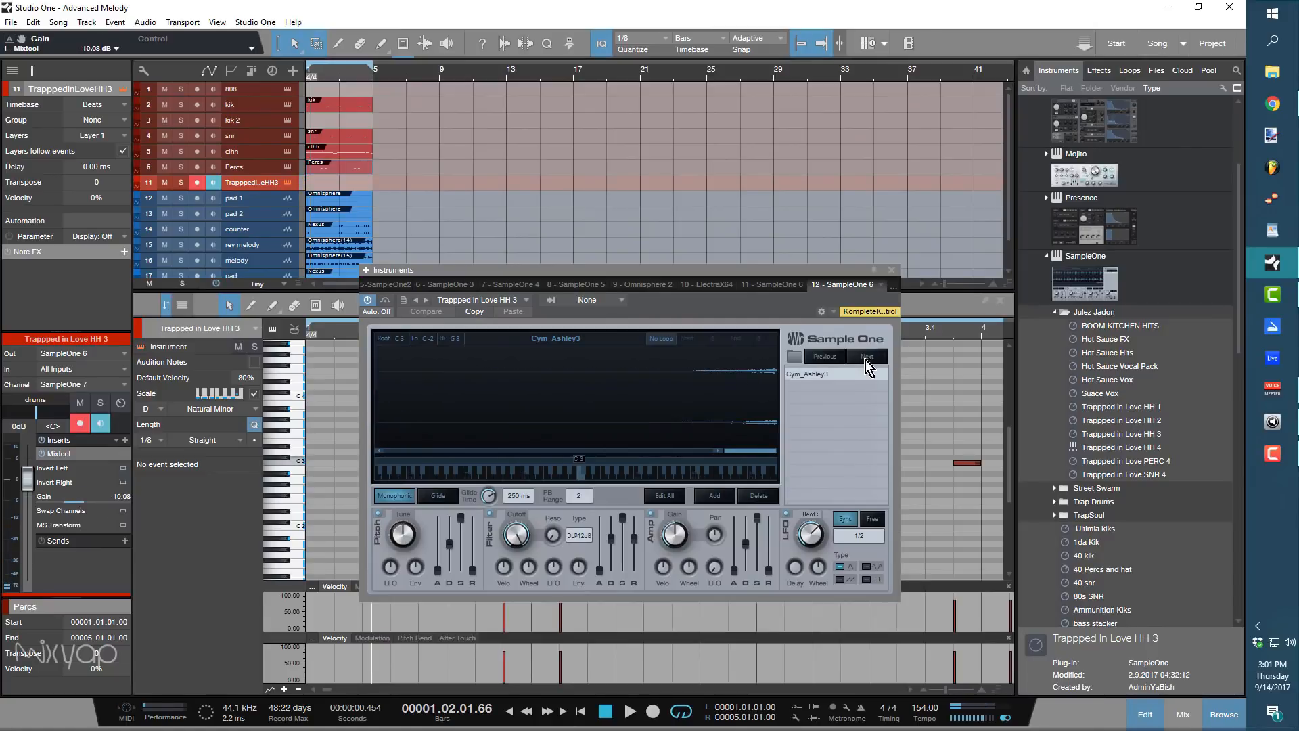
left_click(867, 360)
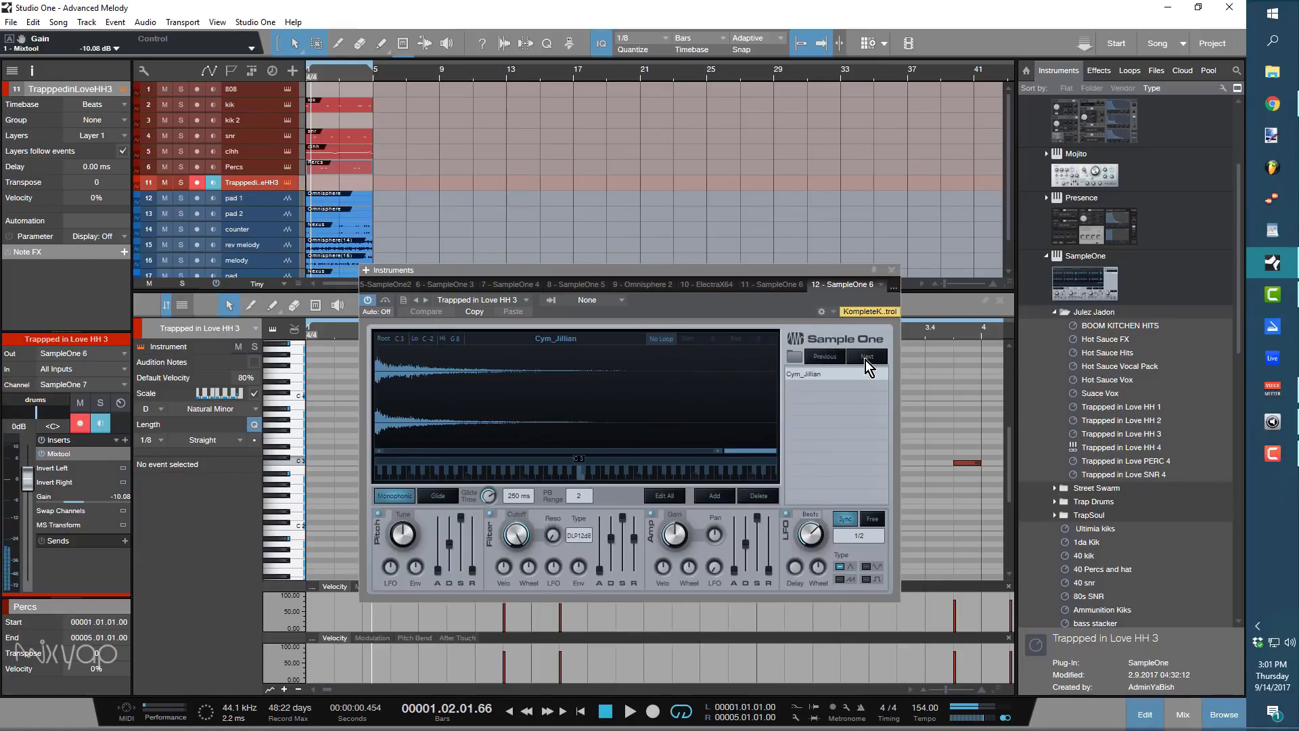
left_click(866, 360)
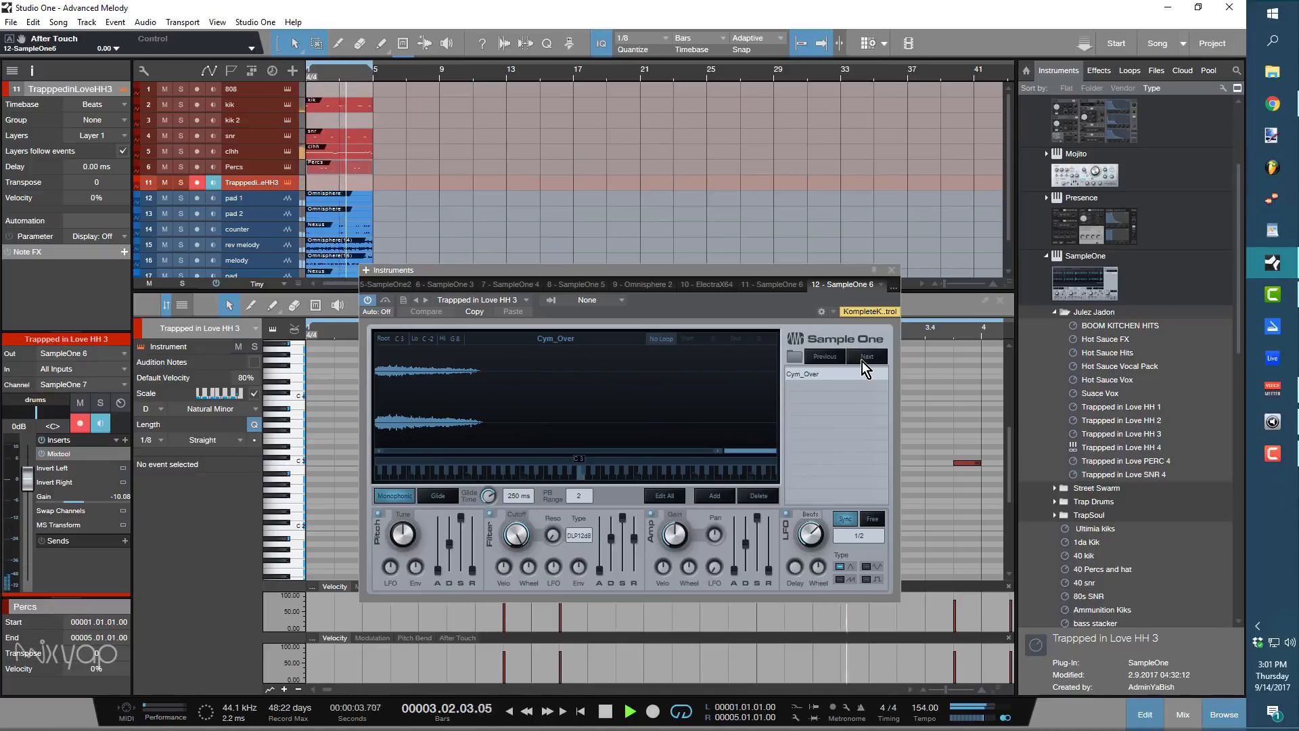
left_click(892, 270)
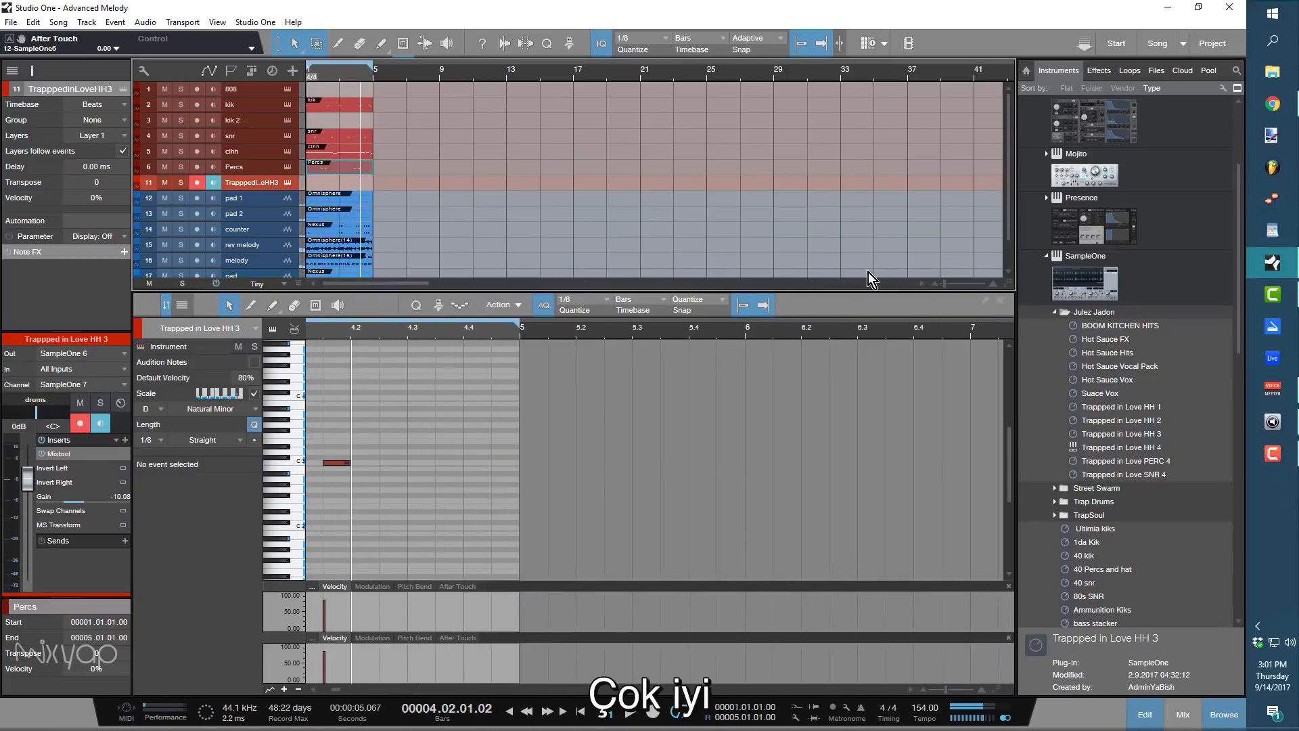
Create a four-bar part on the Trappped in Love HH 3 track with C3 hits at 1.4.3 and 3.4.3.
double_click(319, 185)
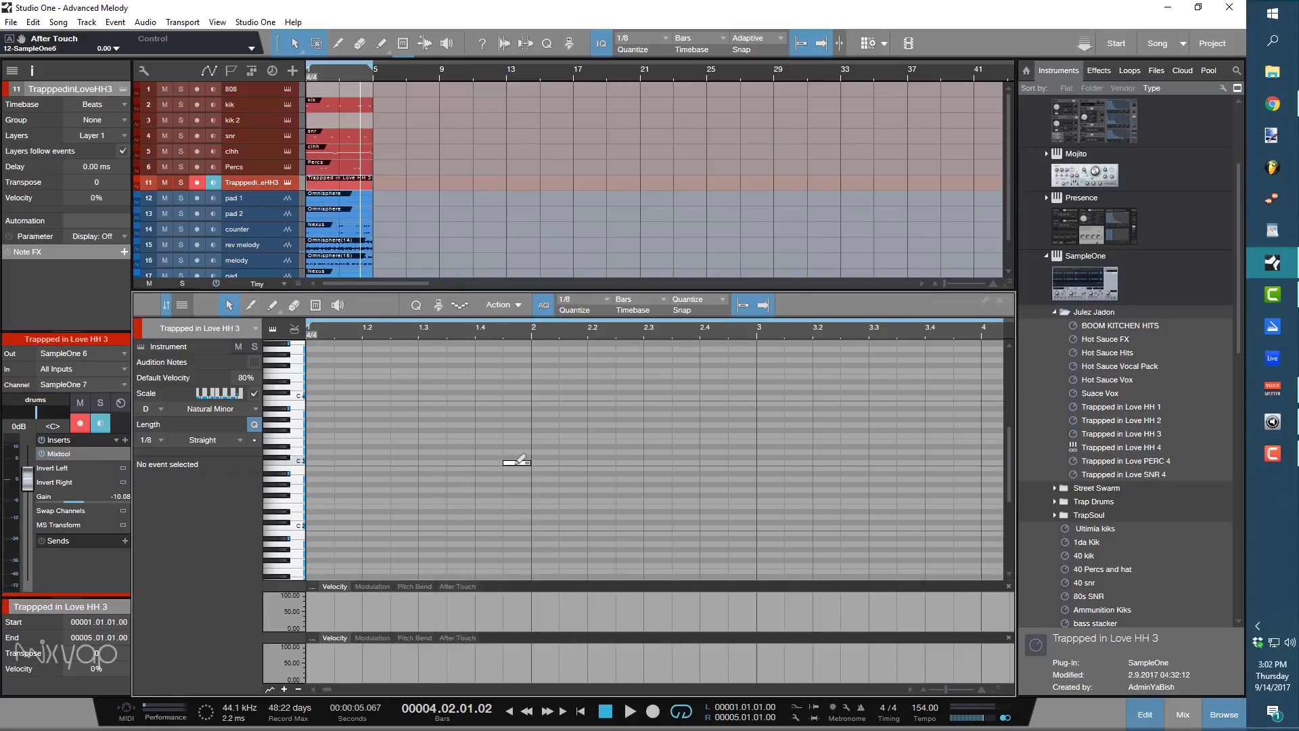
left_click(516, 462)
key("space")
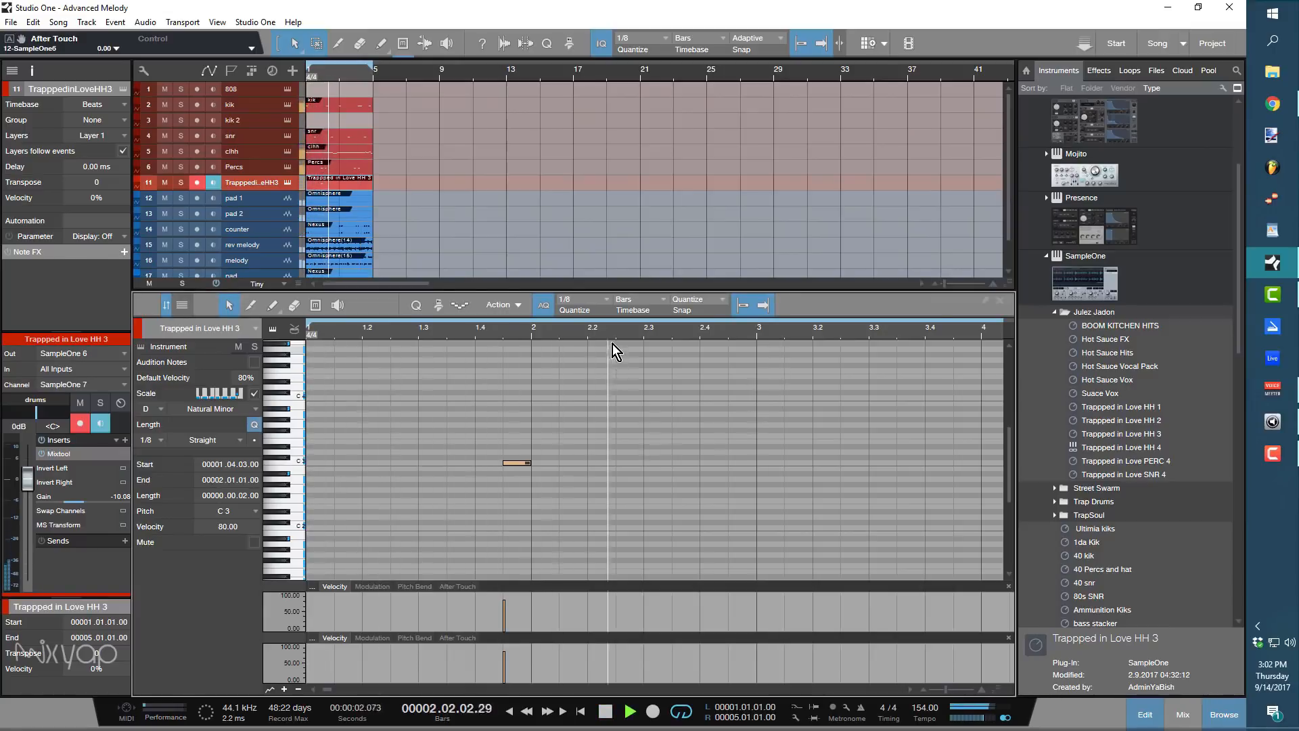
left_click_drag(613, 330, 764, 427)
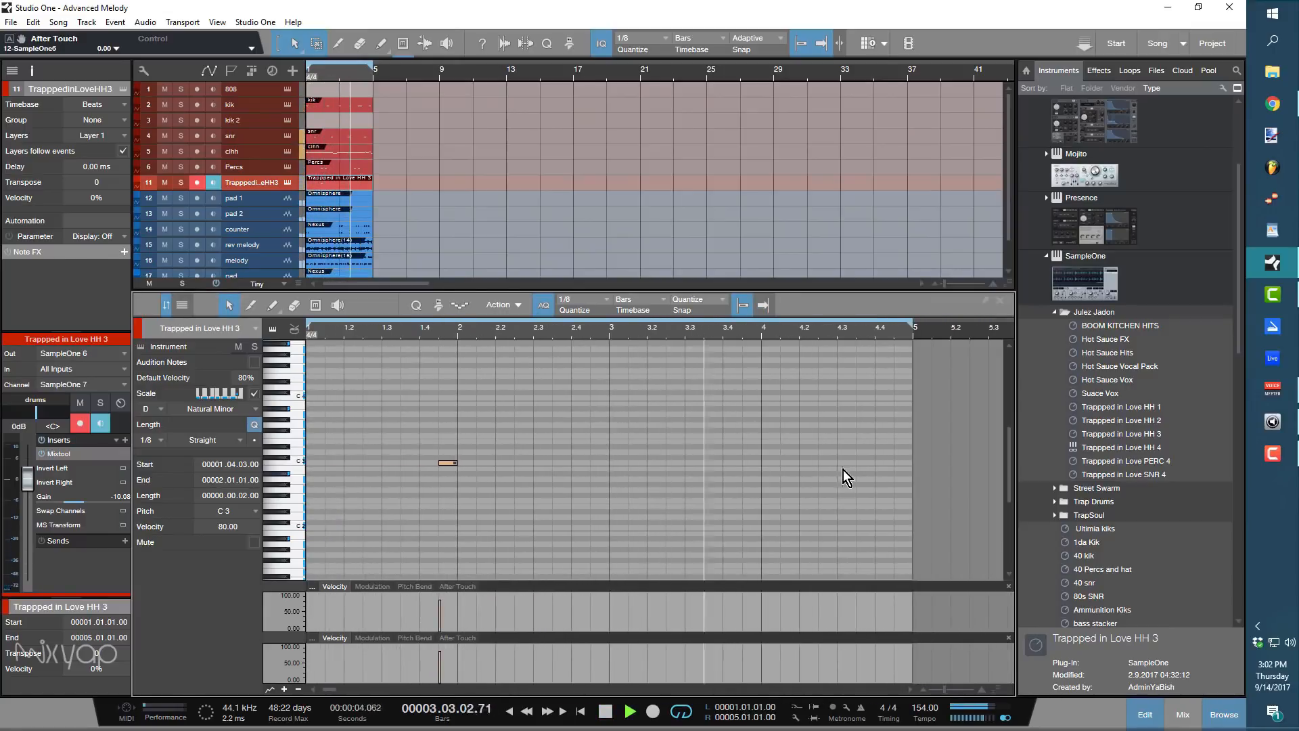
key("space")
double_click(750, 464)
key("space")
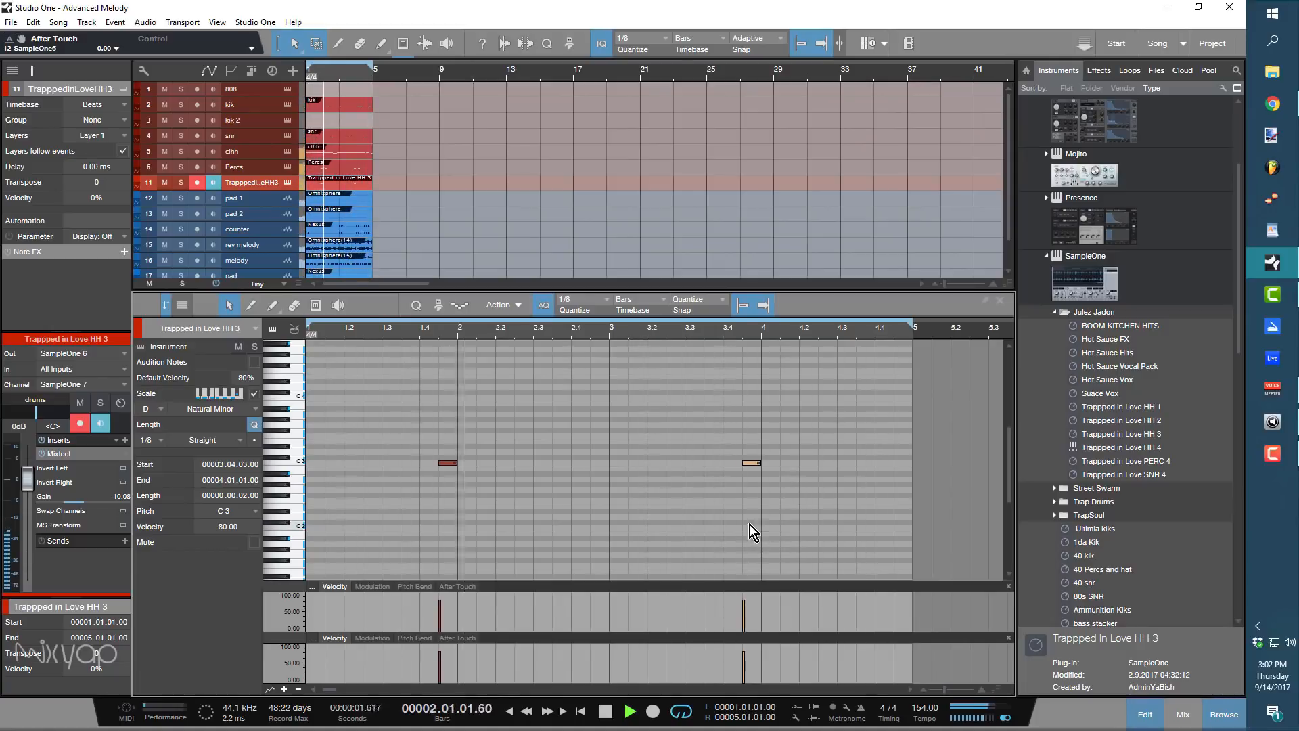
Shorten the Cym_Over amp envelope release to 0.98 ms in SampleOne and close the instrument window.
left_click(287, 182)
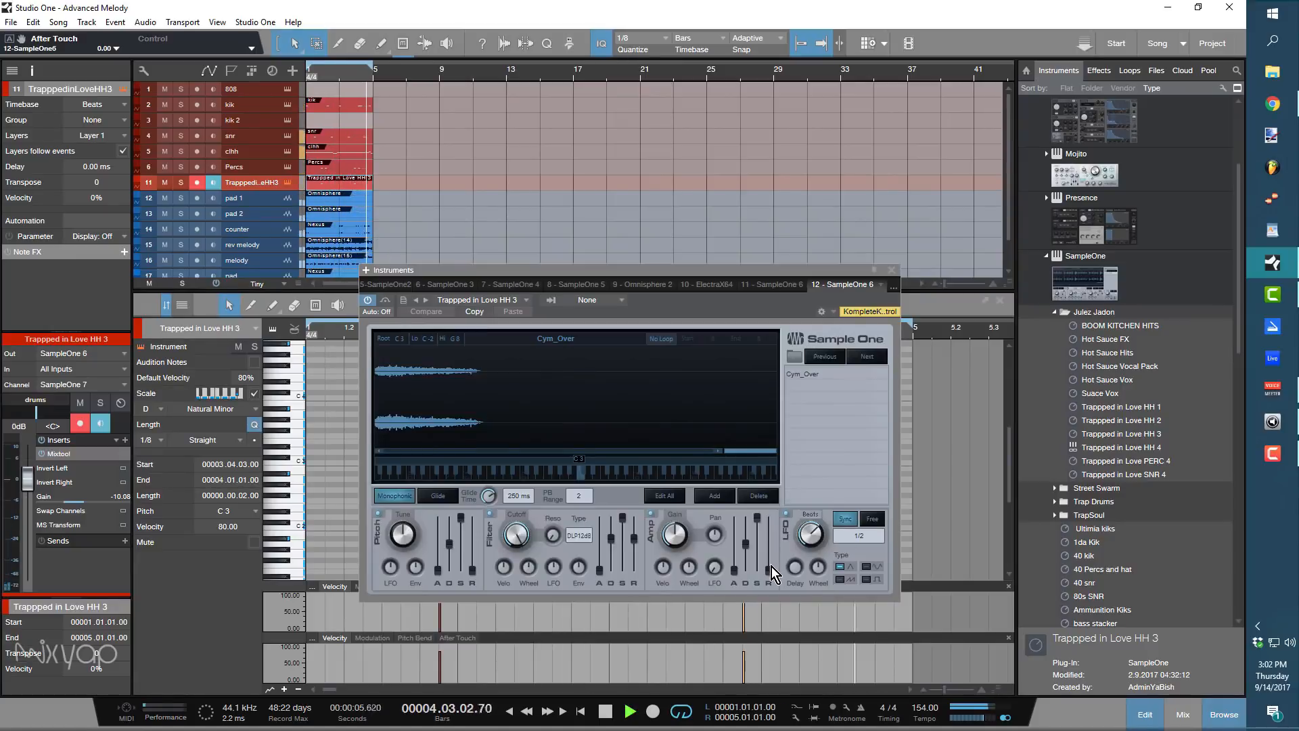
left_click_drag(772, 566, 768, 604)
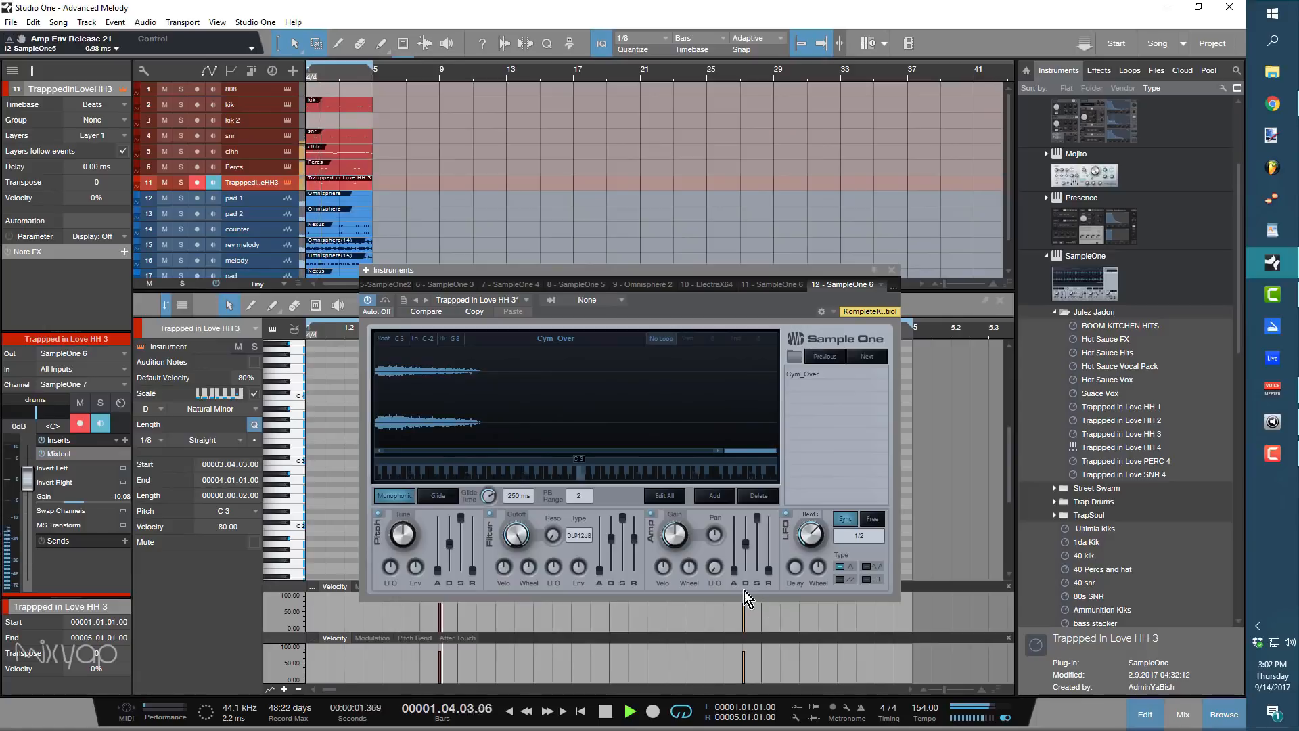
left_click(891, 273)
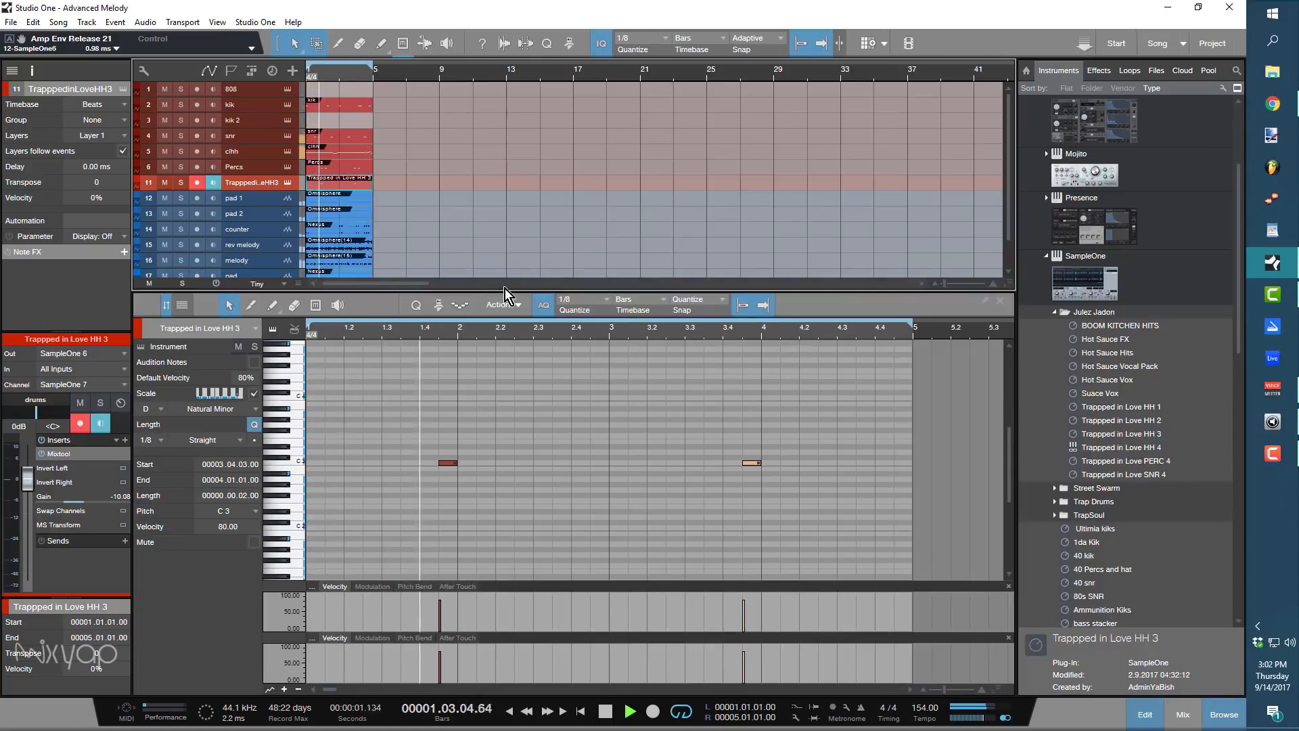
Transpose both Trappped in Love HH 3 hits down four semitones to G#2.
left_click_drag(800, 485, 323, 413)
key("Down")
key("Down")
key("Down")
key("Down")
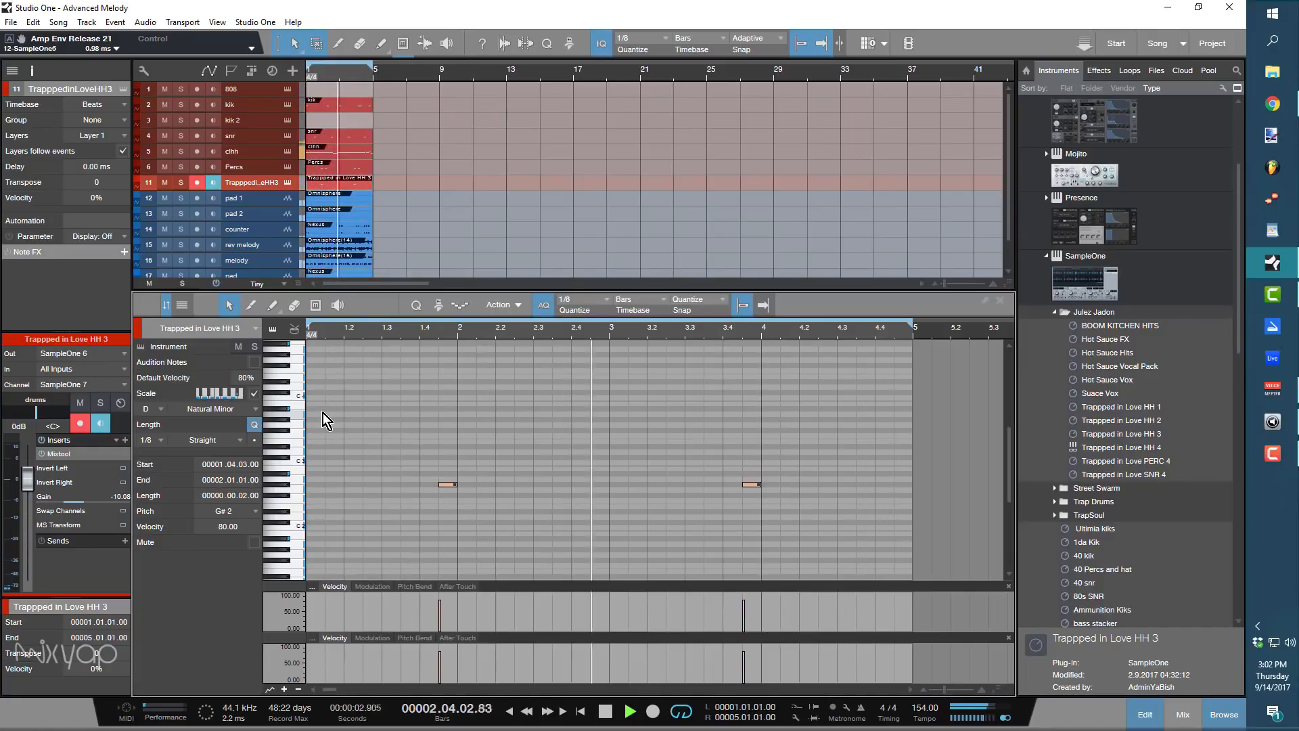
Lower the Mixtool gain on the clhh channel to -16.80 dB.
left_click(258, 153)
scroll(56, 501, "up", 3)
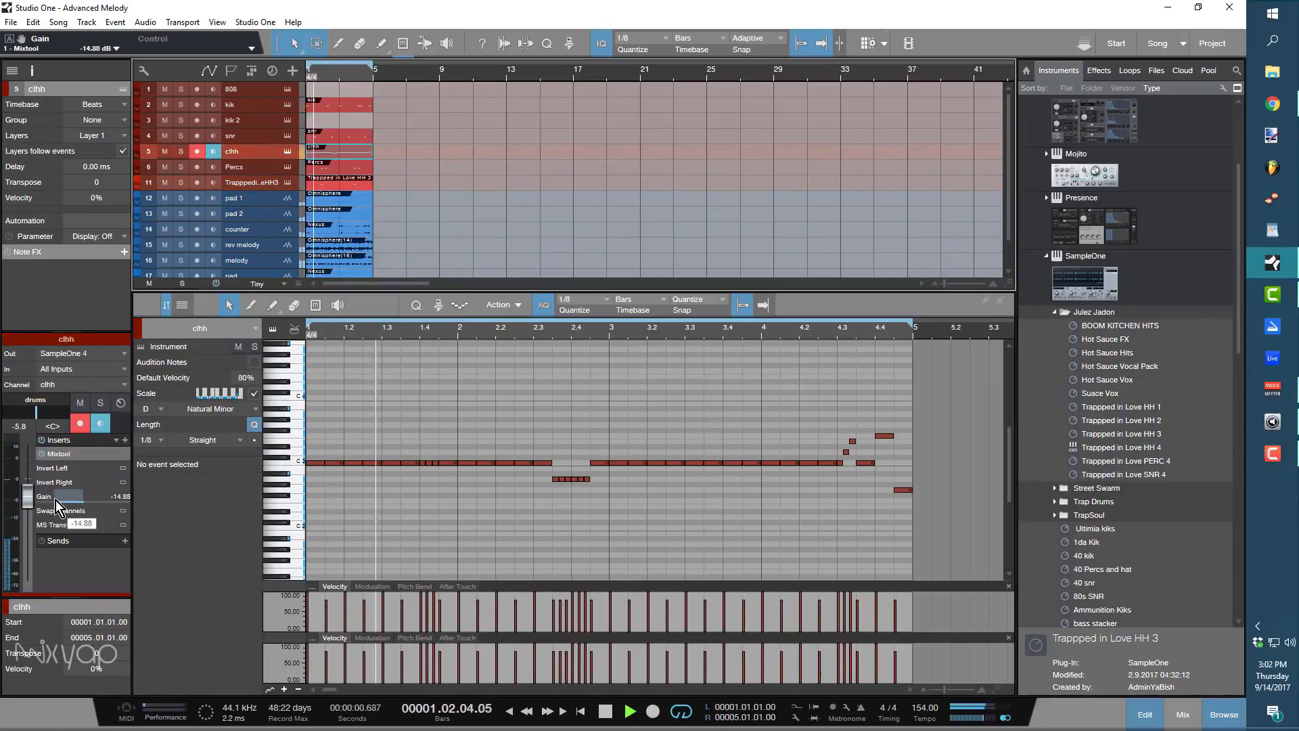
scroll(55, 501, "down", 3)
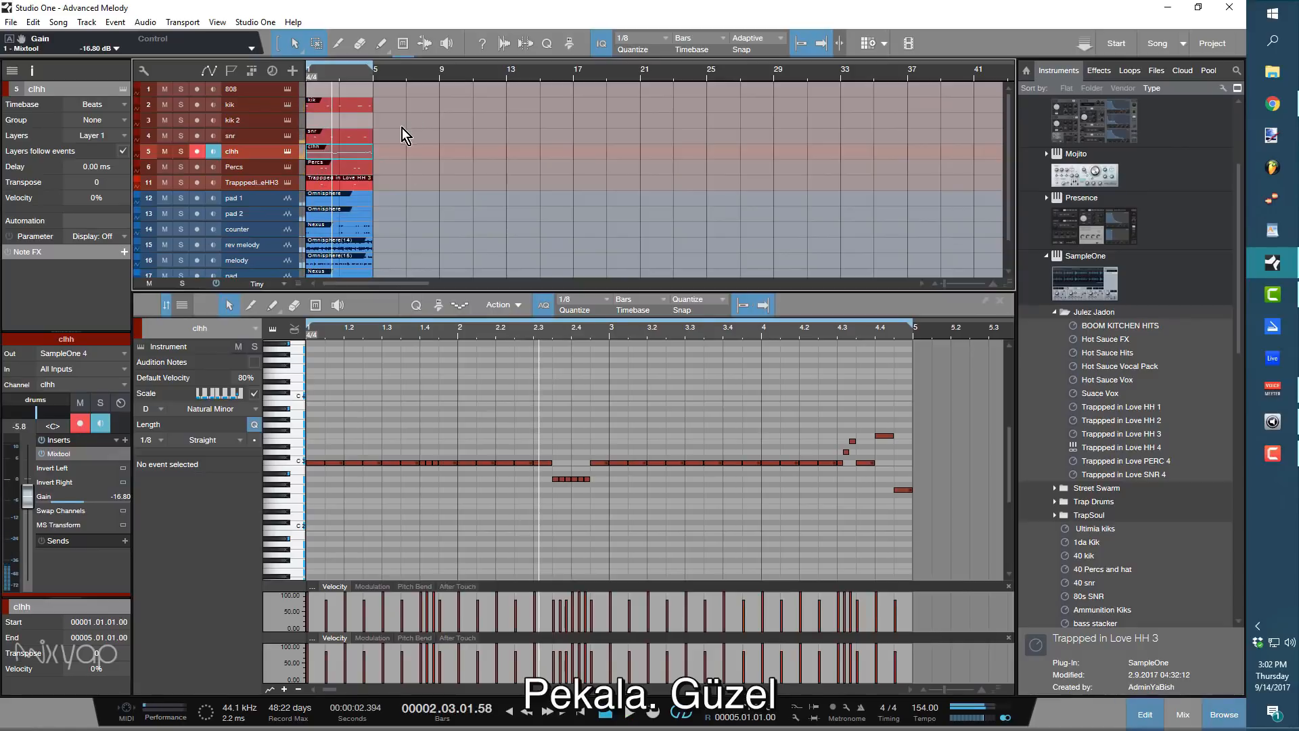
Copy the kik part onto the 808 track and move all of its notes up to the root note D3.
left_click(351, 106)
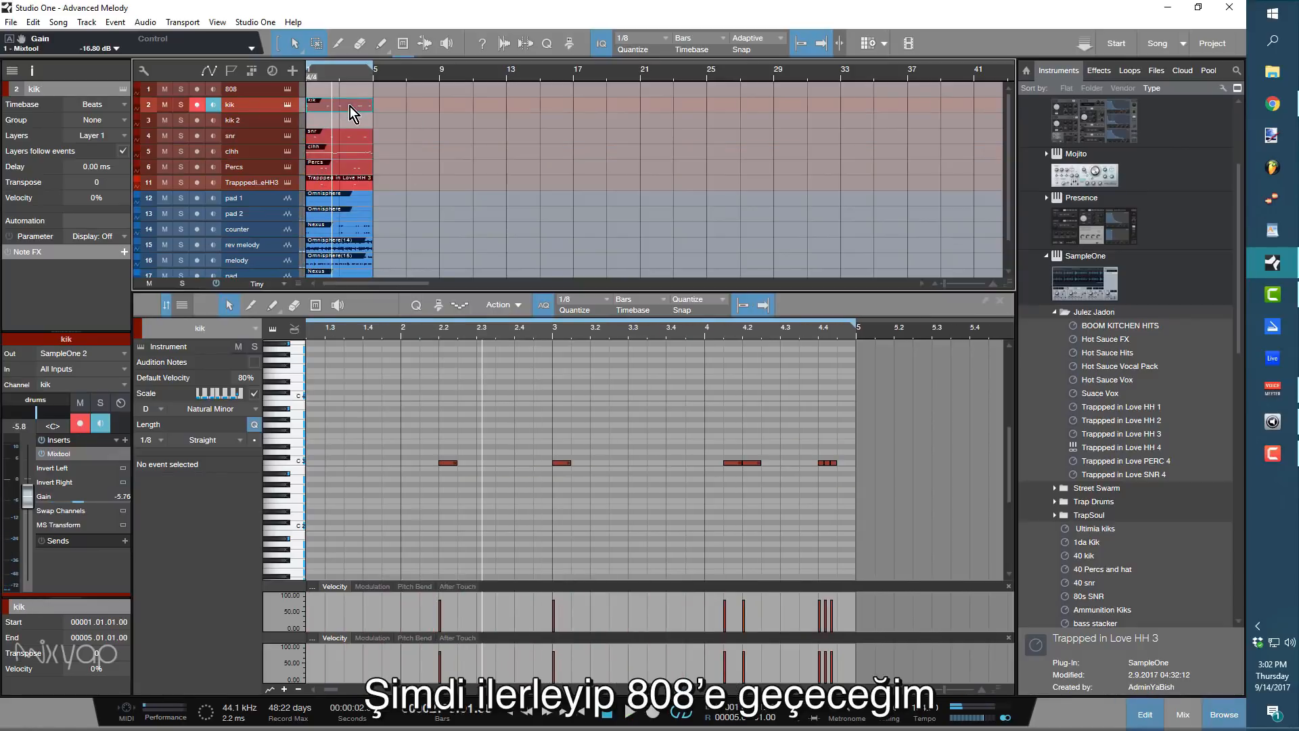
left_click_drag(350, 106, 352, 90)
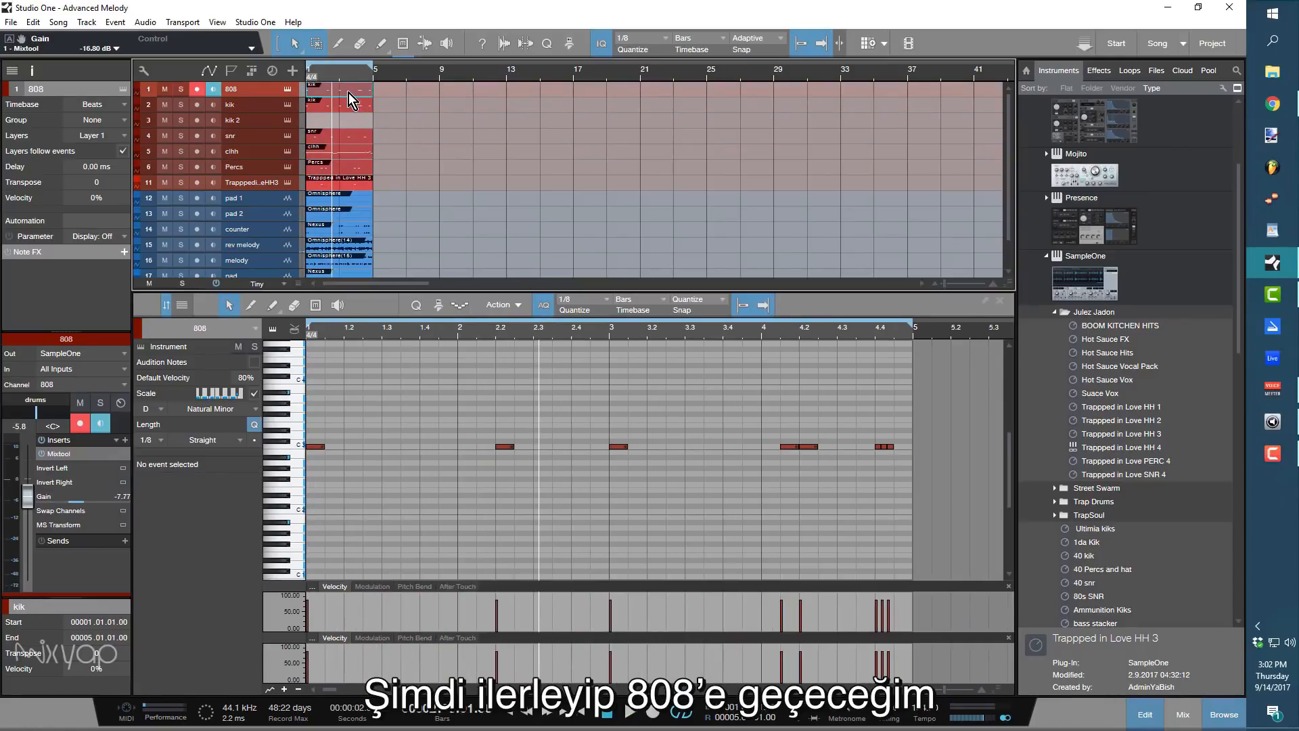
double_click(347, 92)
left_click_drag(954, 476, 319, 454)
left_click(502, 444)
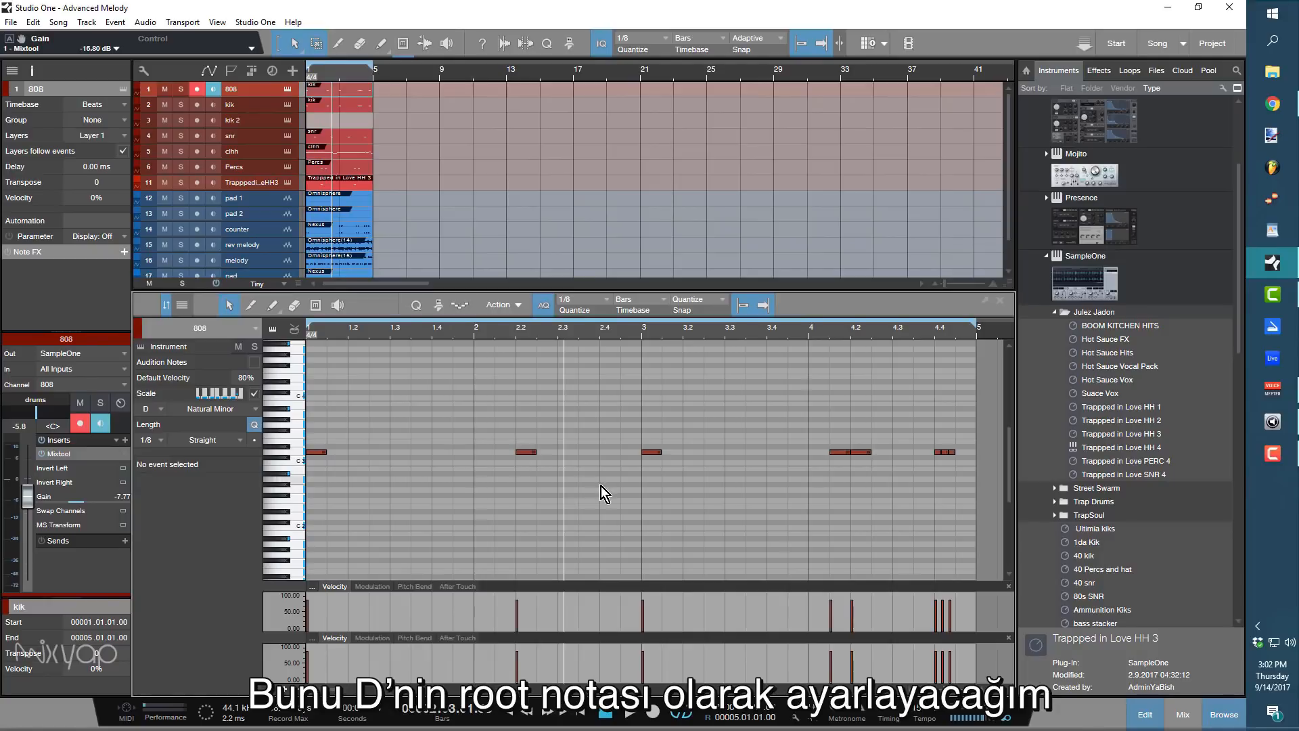
Play the loop and raise the 808 note at 4.1.3 by one octave to D4.
key("space")
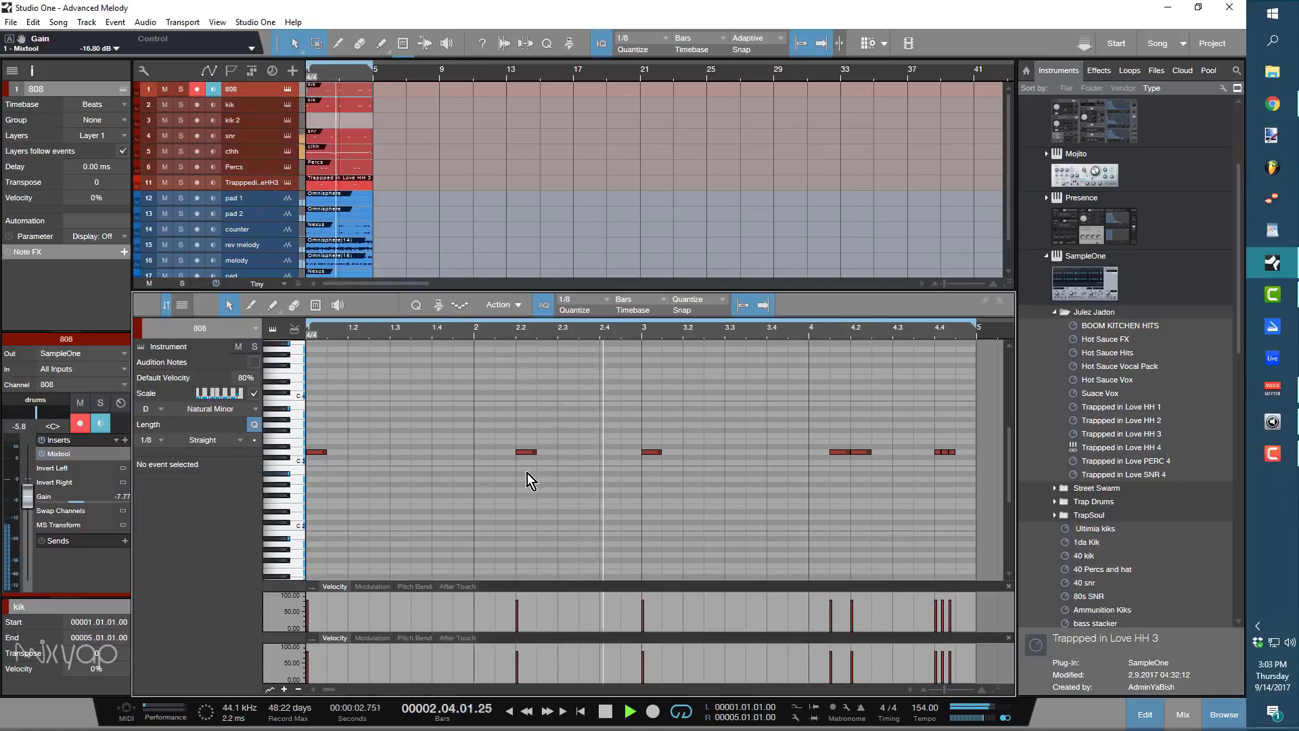
left_click(843, 453)
key("shift+Up")
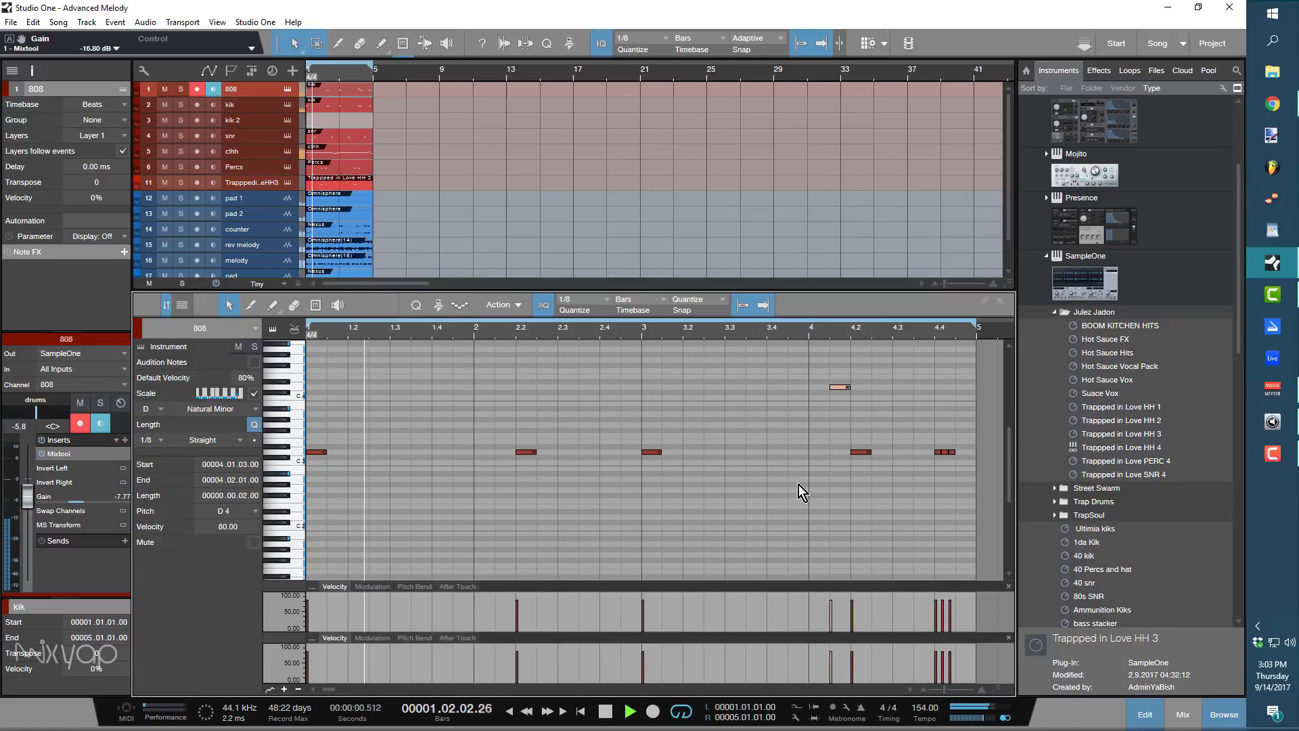
left_click(899, 498)
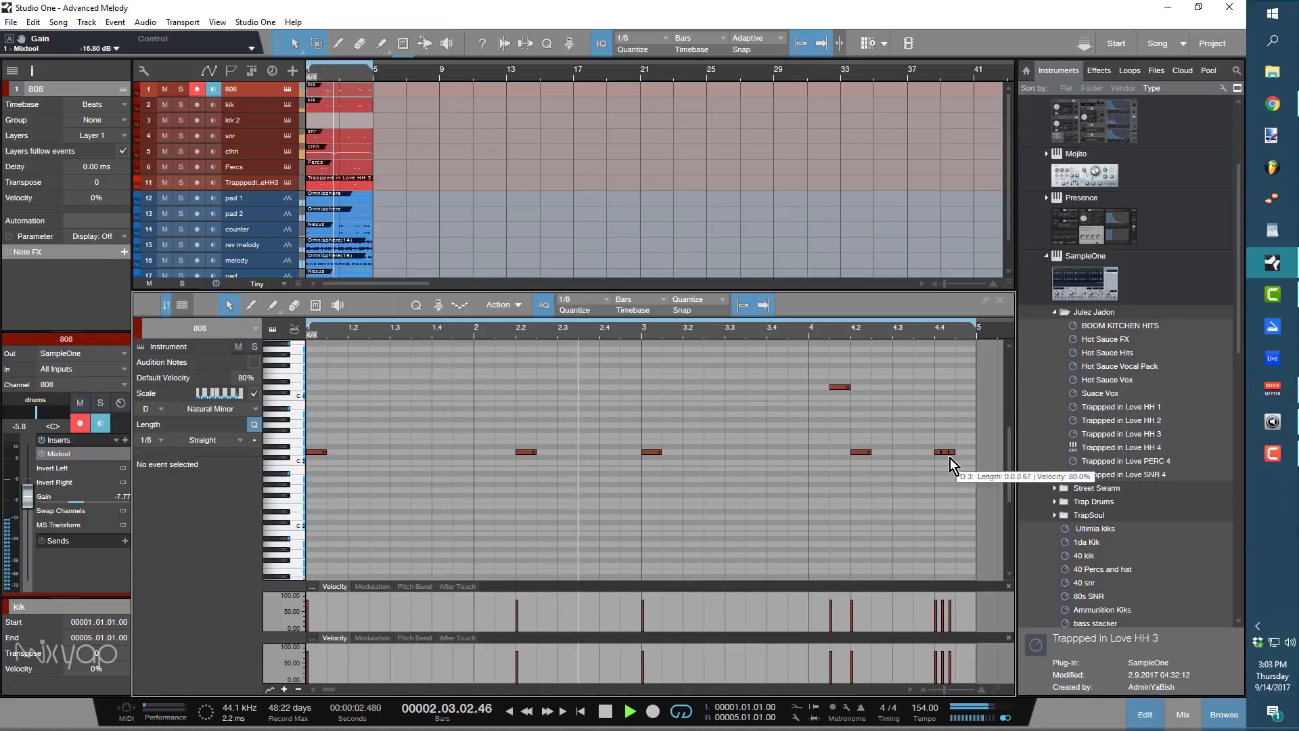
Delete the last two short notes of the 808 roll at the end of bar 4.
left_click(945, 452)
left_click(948, 458)
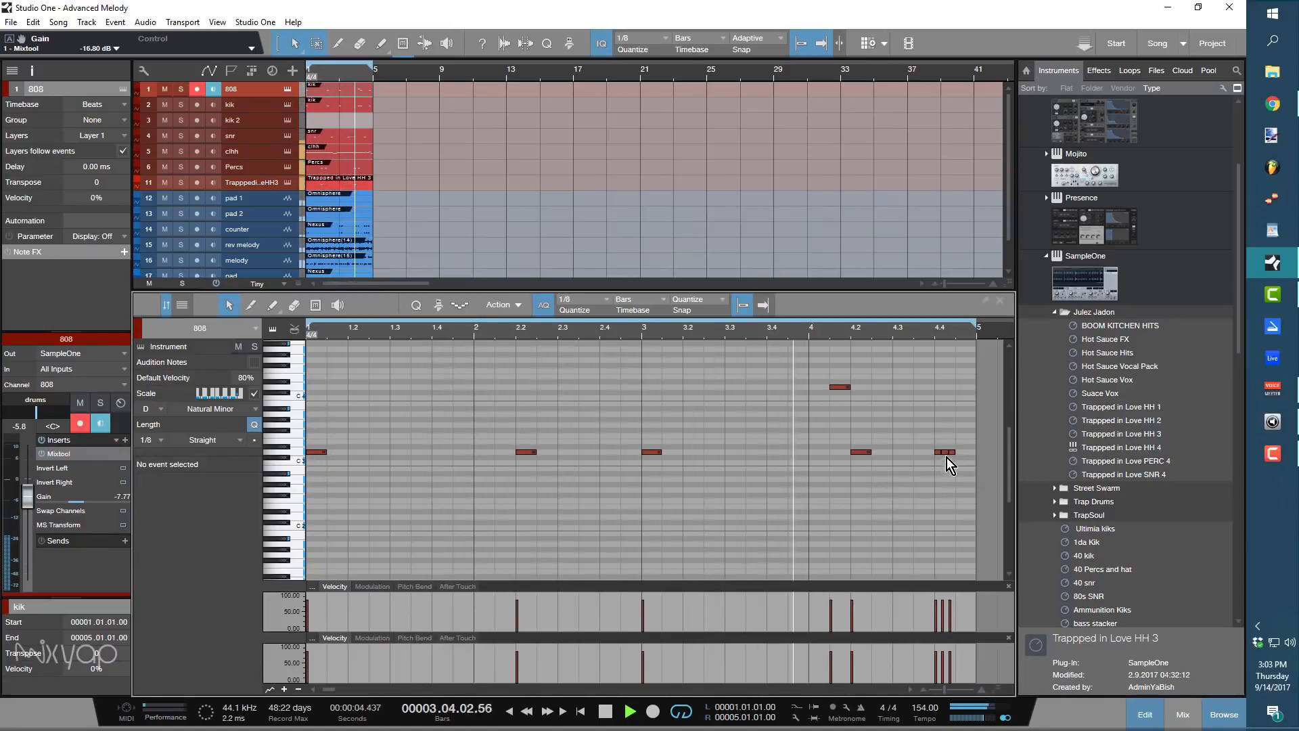
left_click(947, 453)
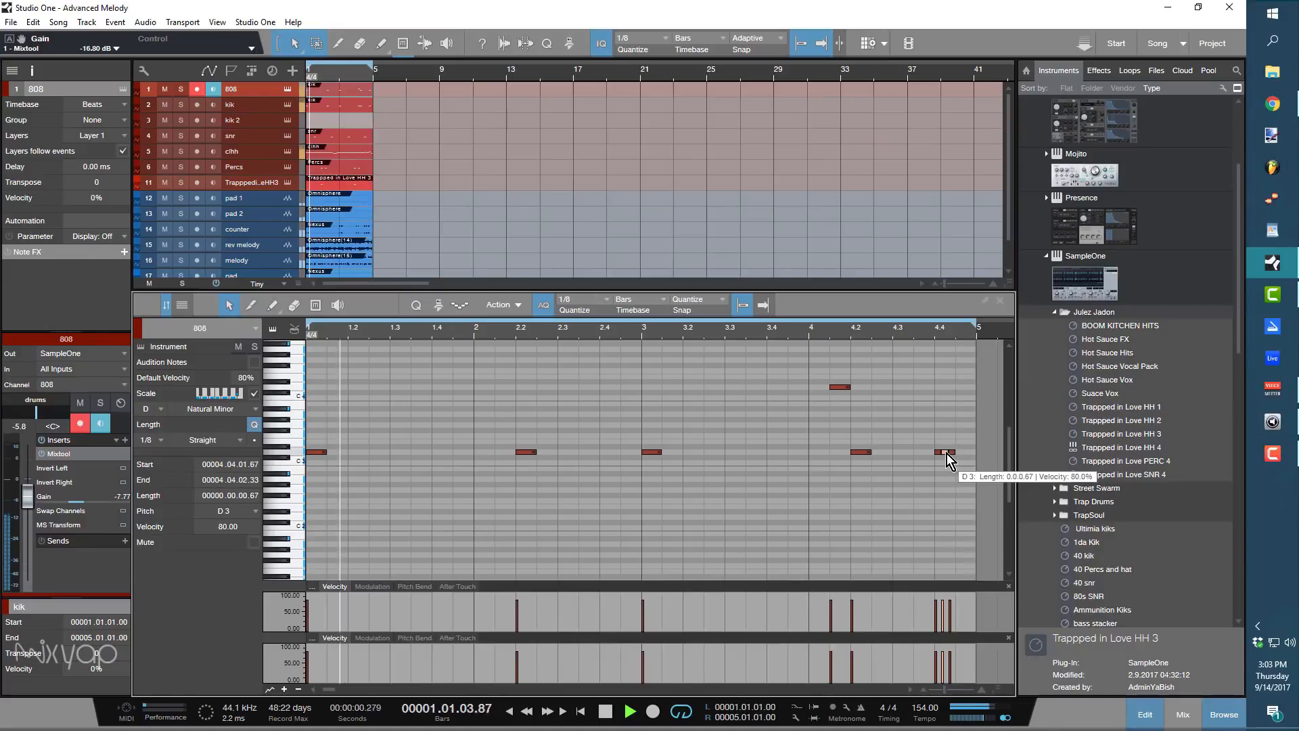
left_click(953, 455)
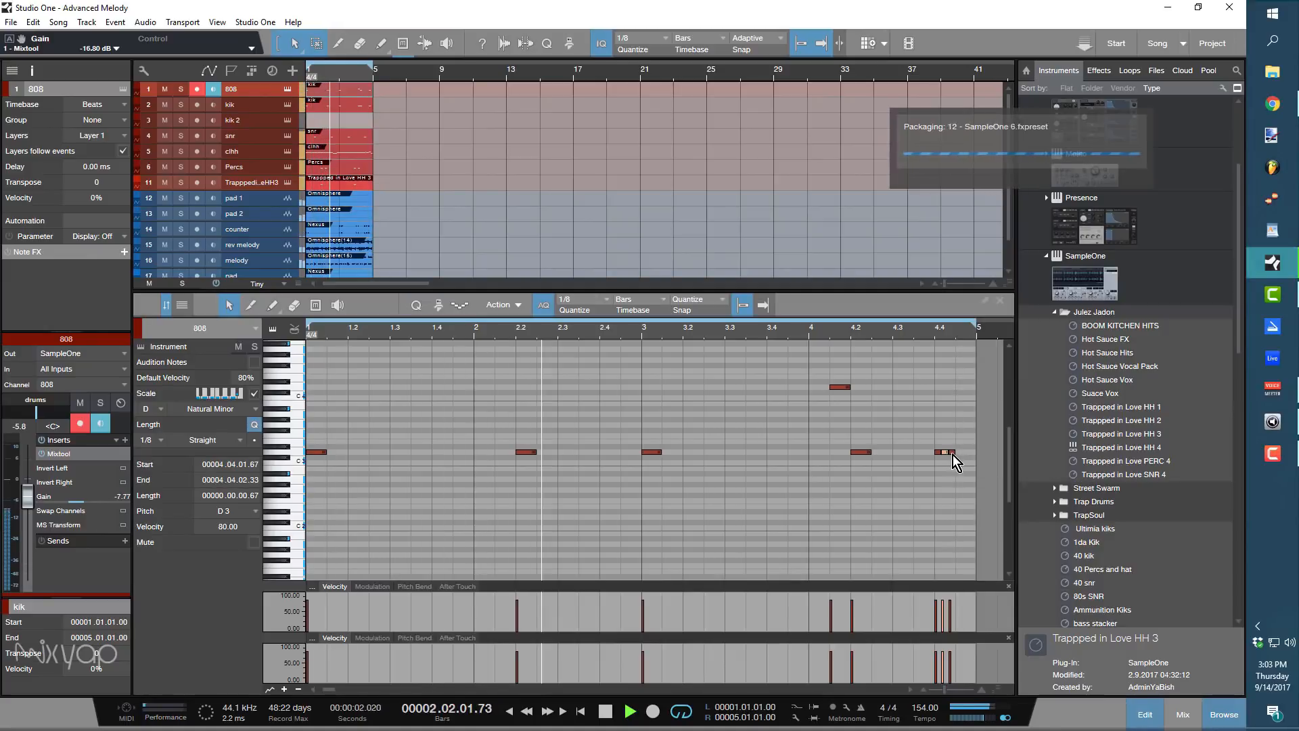
key("Delete")
key("Delete")
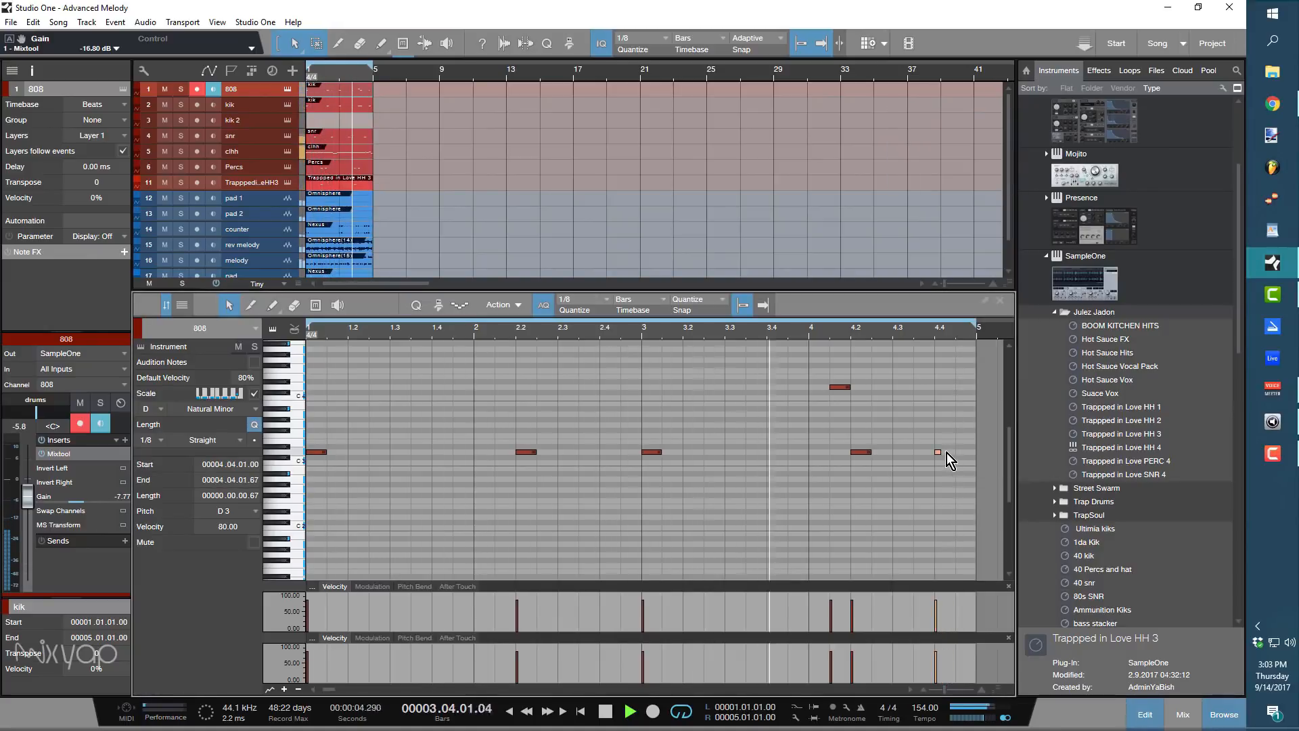
Move the remaining 808 note at 4.4.1 up to A3, lengthen it to about 0.0.1.99, and play the loop.
left_click_drag(941, 452, 942, 414)
key("space")
left_click(835, 388)
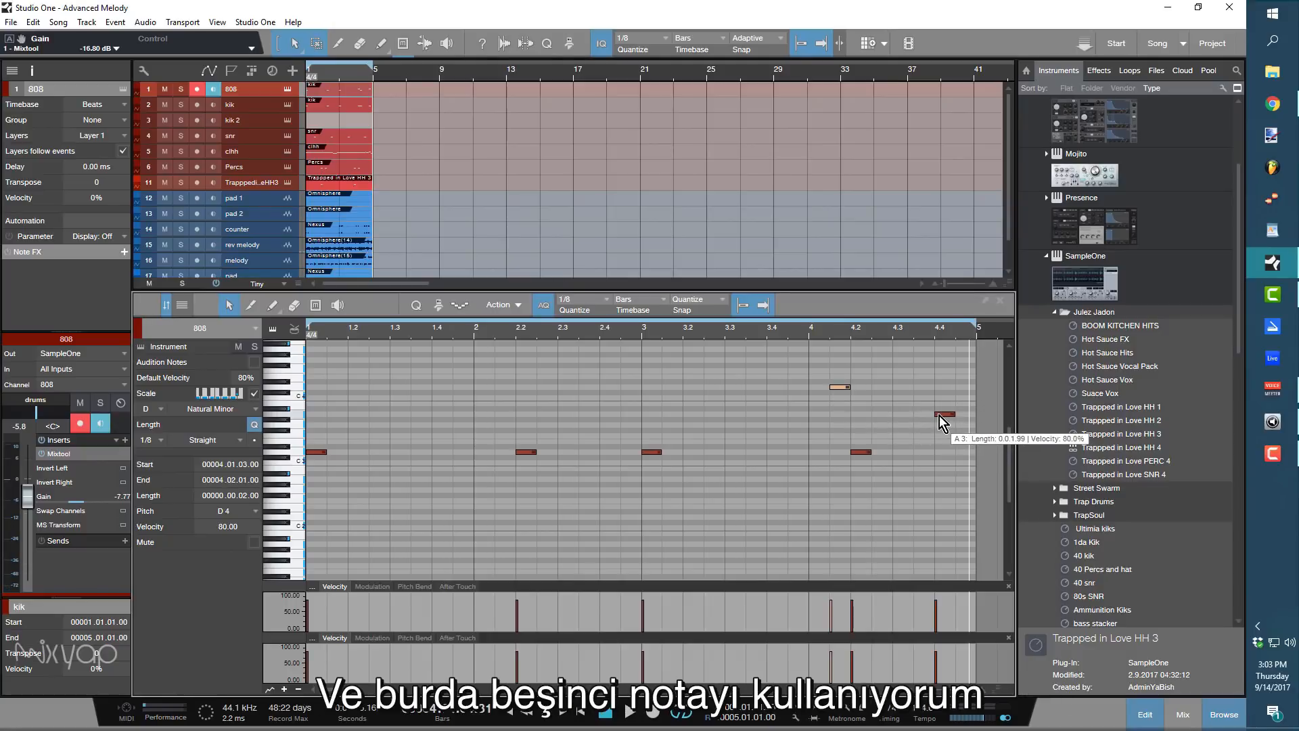
key("space")
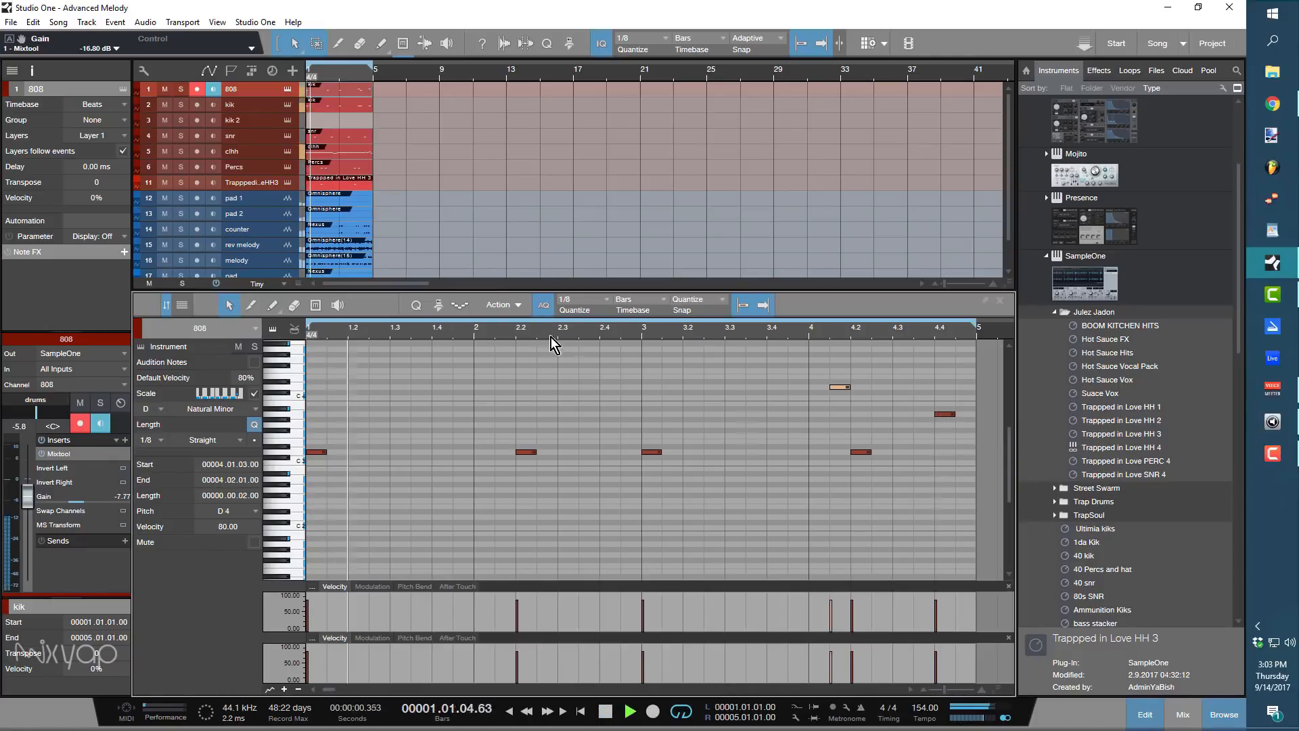
Switch the tracks to overview height and duplicate every drum and melody event so the arrangement extends to bar 9.
scroll(400, 173, "down", 2)
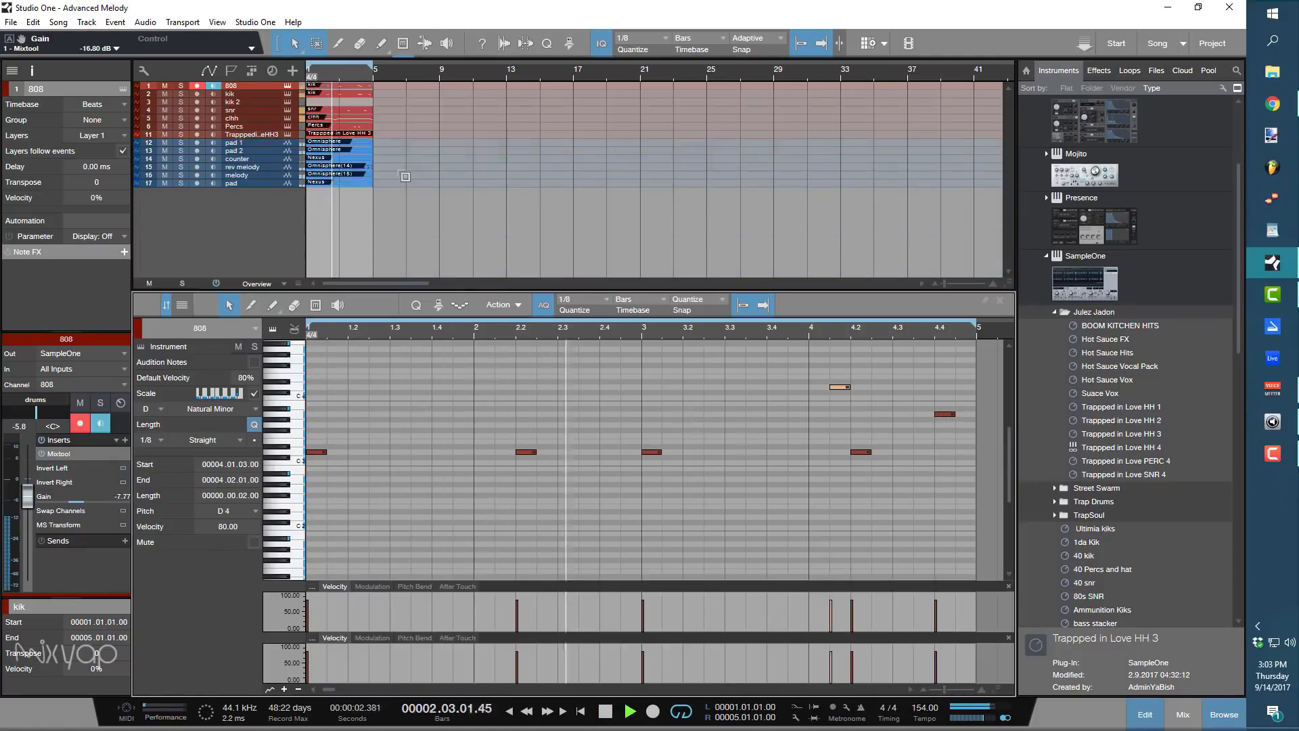
left_click_drag(314, 117, 289, 82)
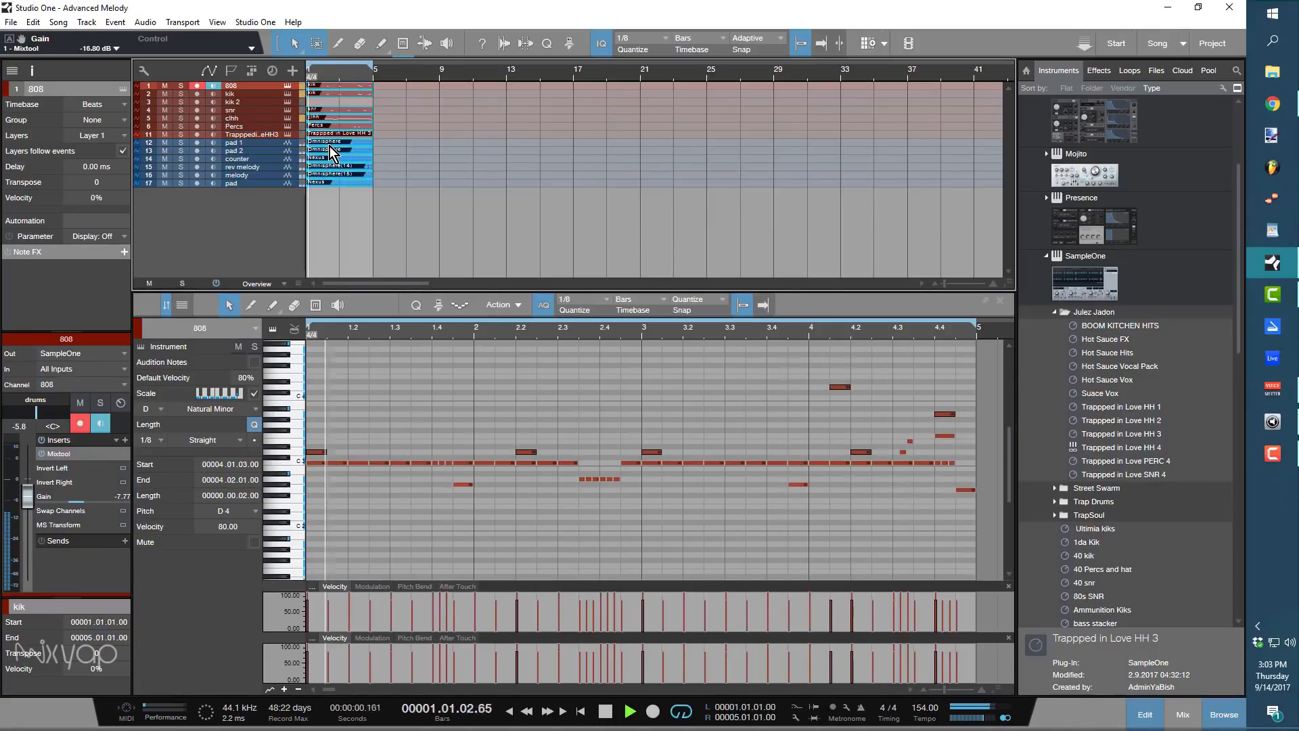
key("d")
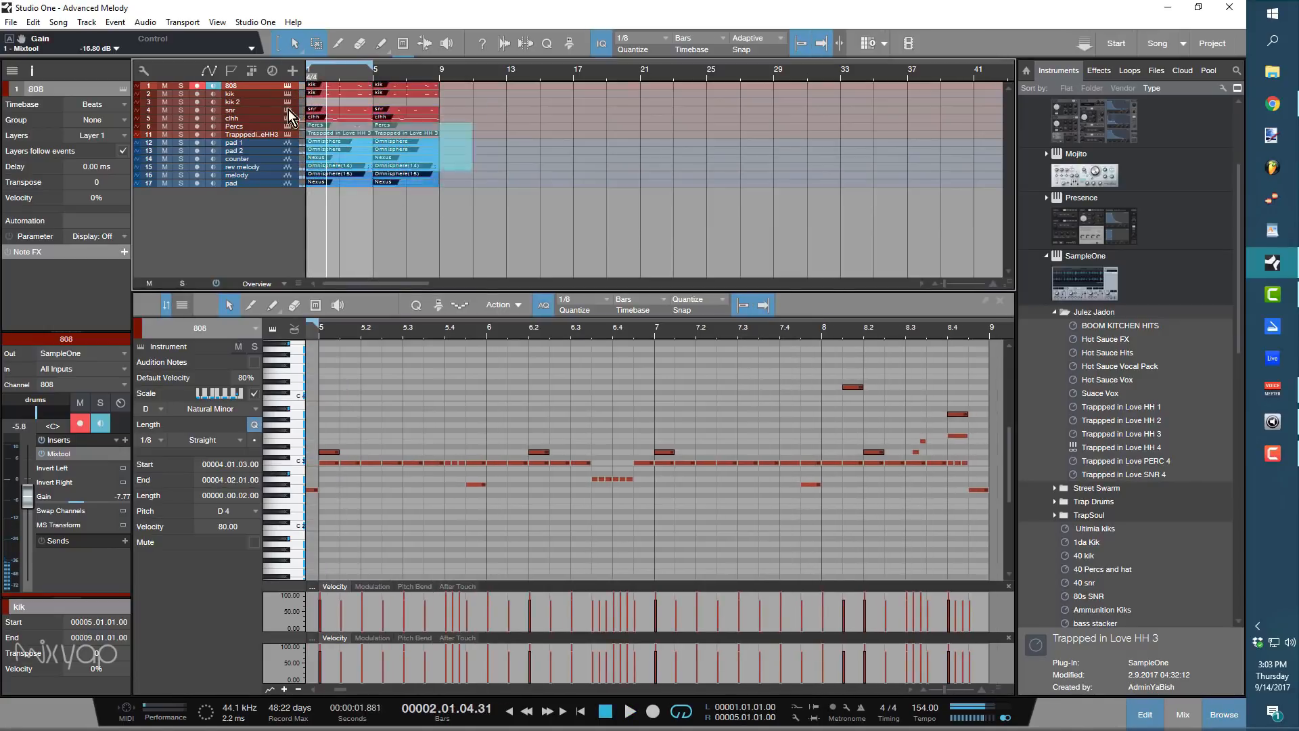
Merge the original and duplicated audio events on the pad, counter and melody tracks into audio parts.
right_click(384, 181)
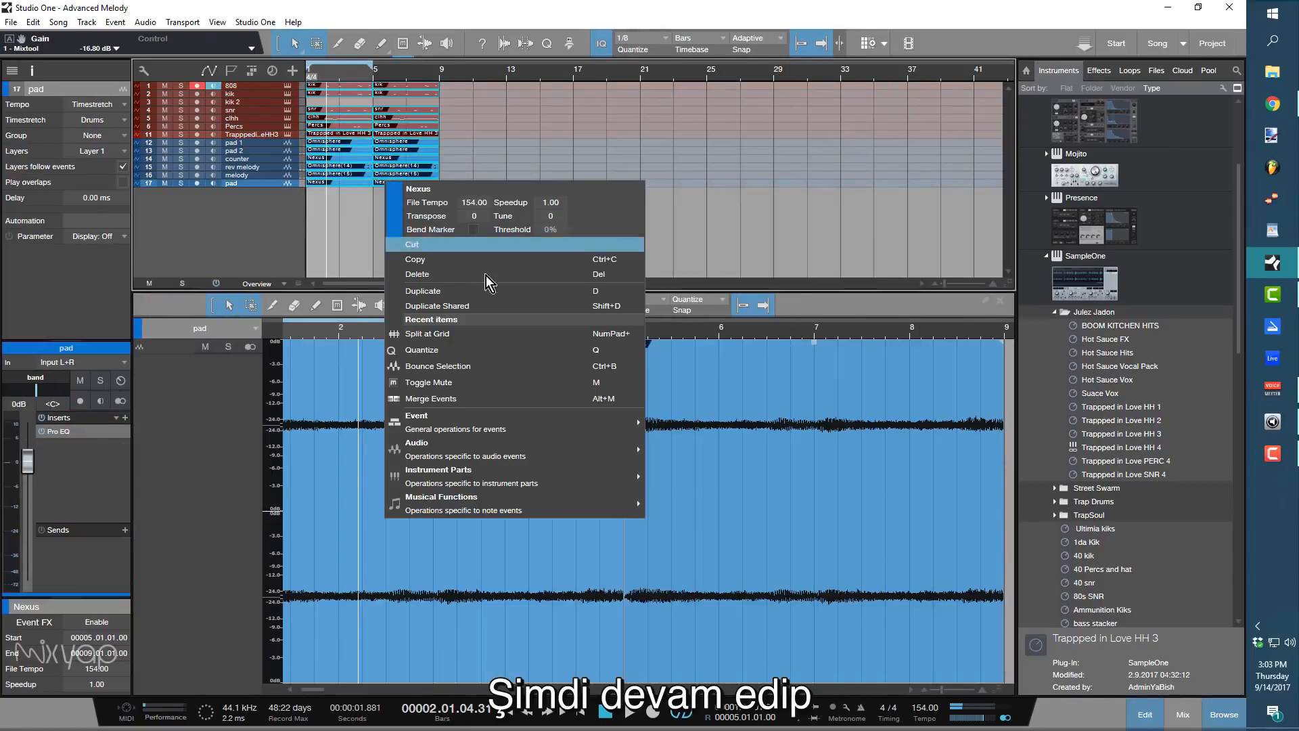
mouse_move(469, 445)
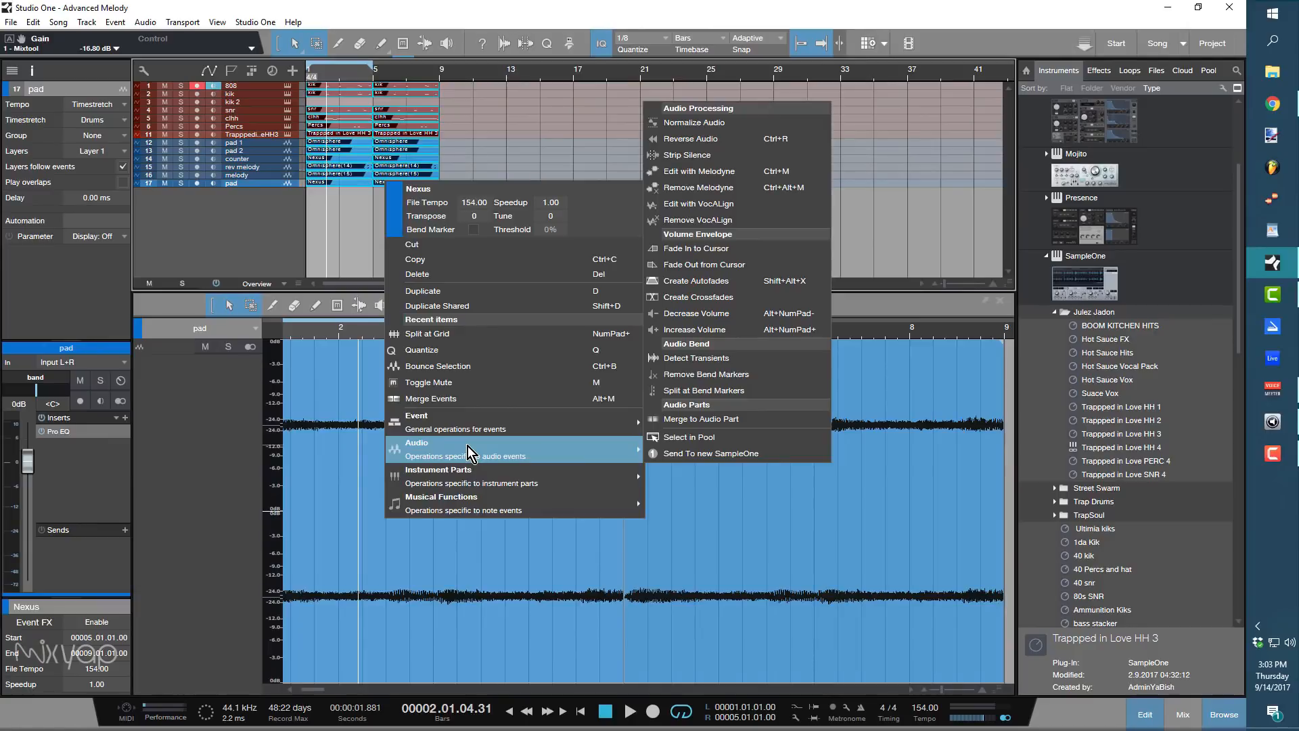
left_click(701, 418)
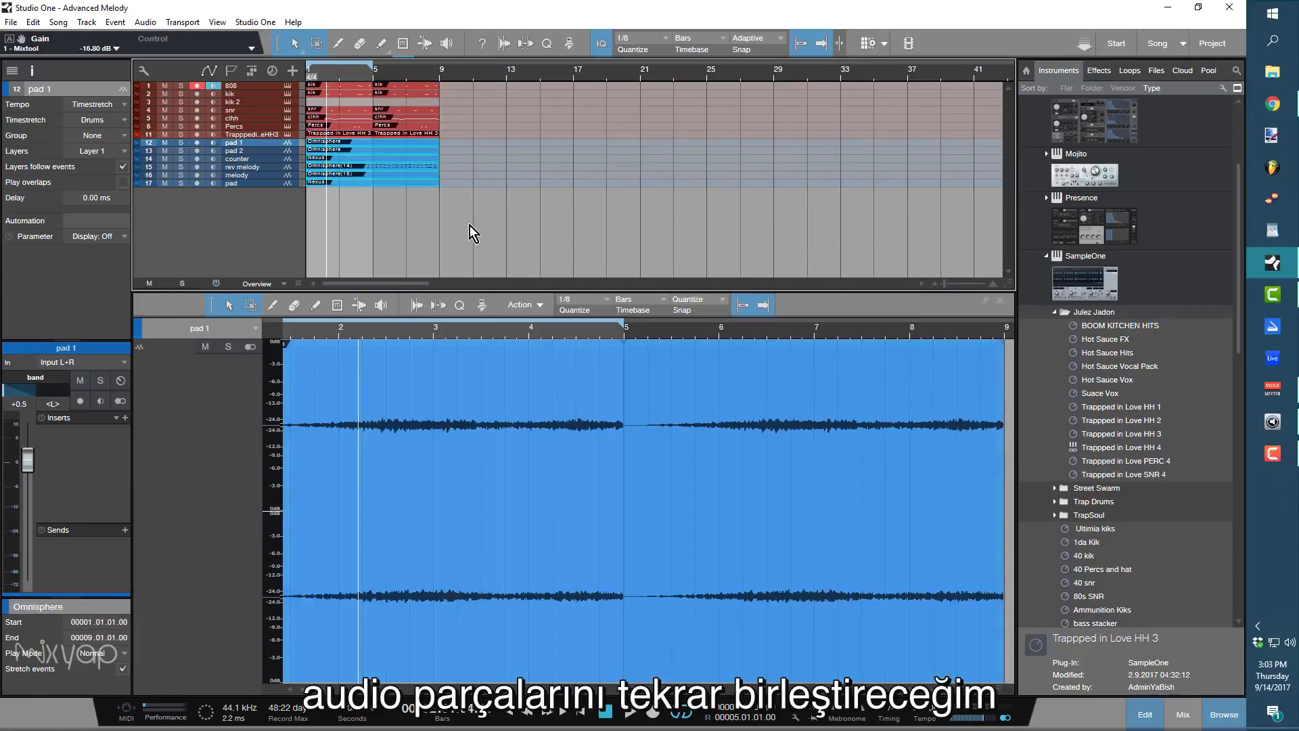
Merge the original and duplicated events on the 808, kik, snr, clhh and Percs tracks into single eight-bar parts.
left_click_drag(460, 188, 306, 140)
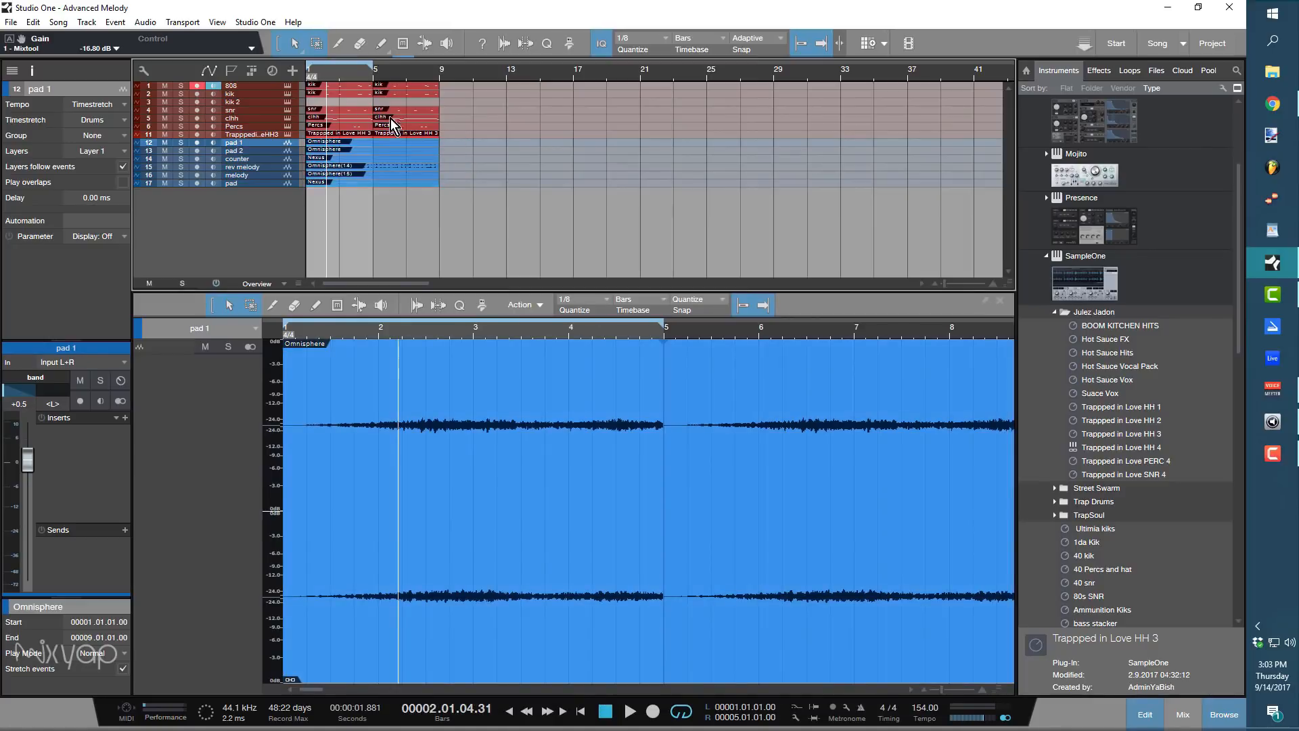
left_click(347, 89)
right_click(352, 95)
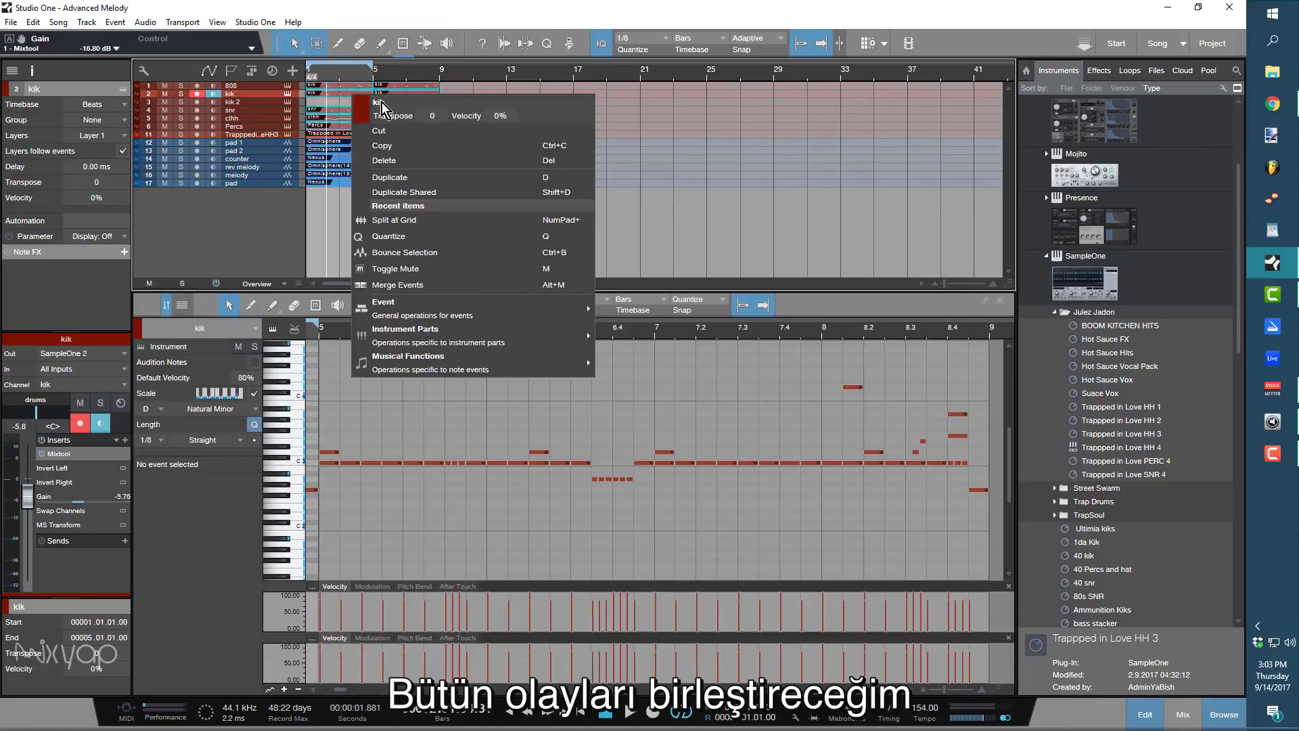
left_click(428, 283)
Set the loop range to run from bar 1 to bar 9.
left_click_drag(402, 66, 427, 66)
left_click_drag(403, 74, 452, 73)
left_click(474, 108)
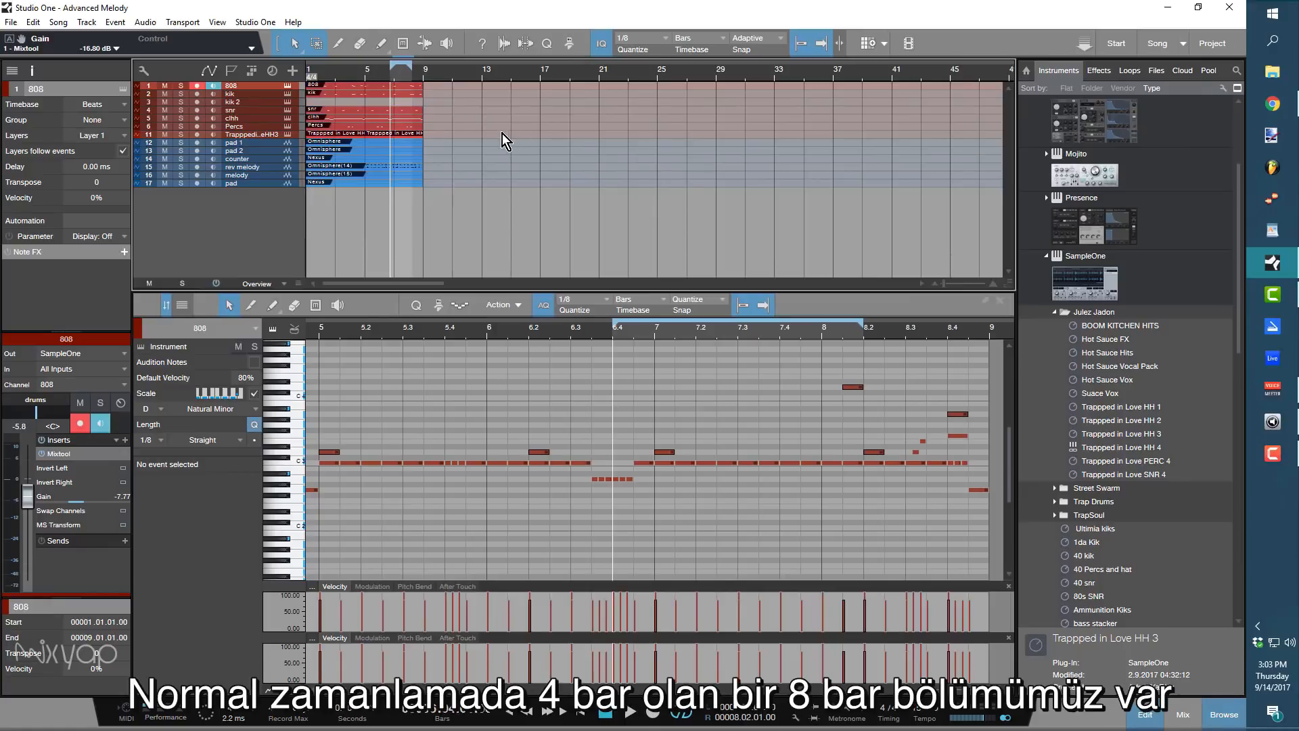
left_click_drag(412, 69, 564, 85)
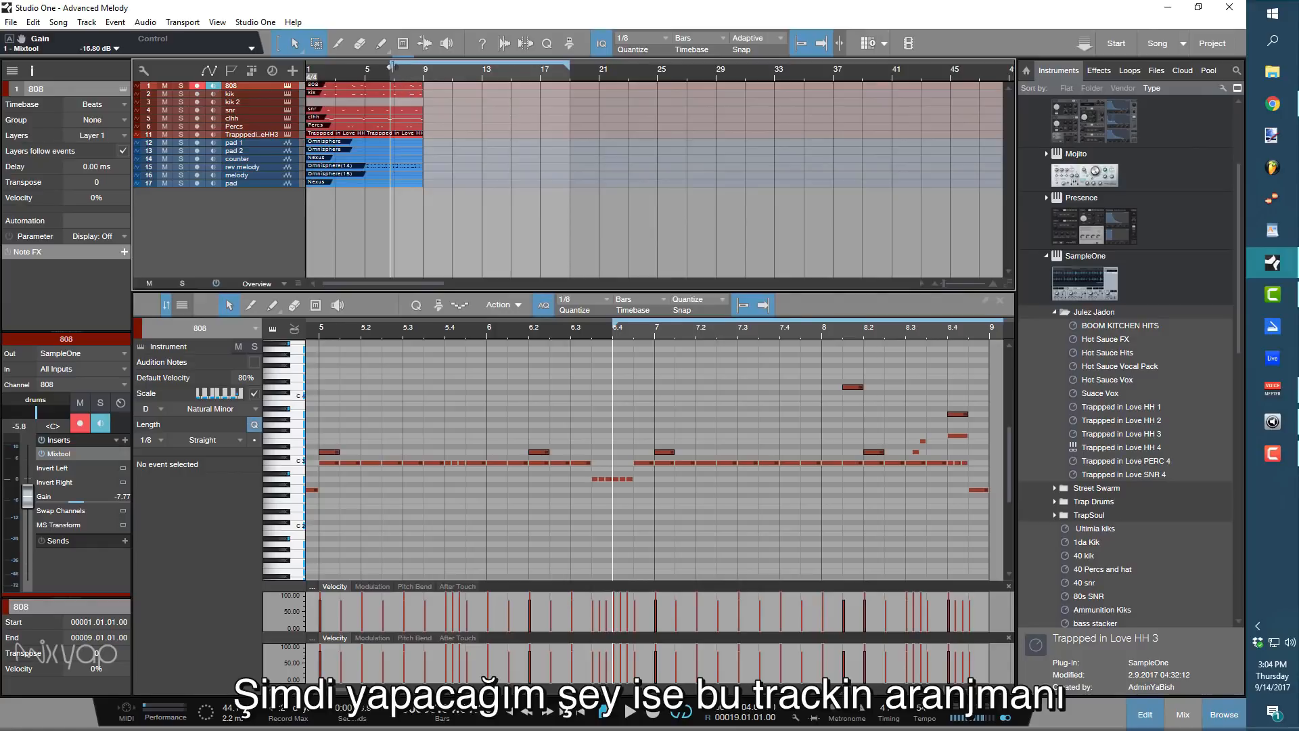
left_click_drag(390, 67, 270, 70)
left_click_drag(569, 69, 428, 84)
Duplicate all events of the eight-bar section five times so the arrangement runs to bar 49.
left_click_drag(421, 197, 278, 68)
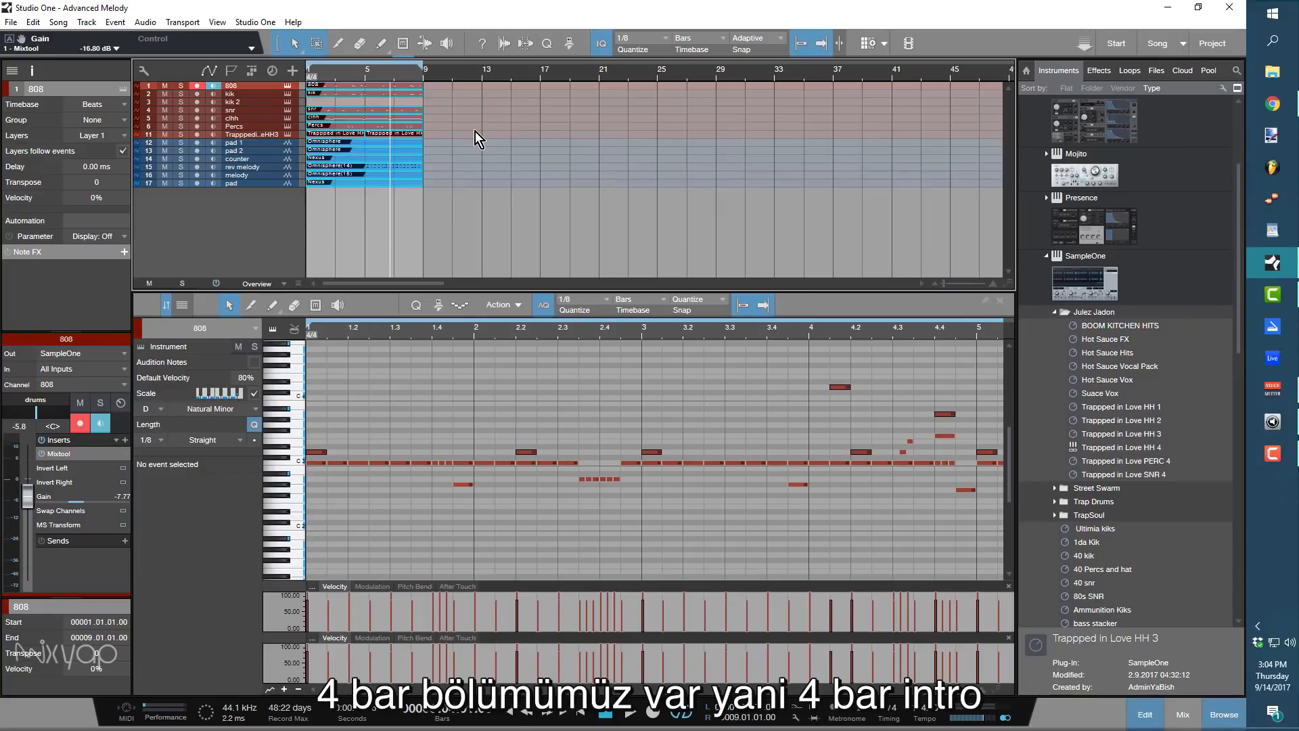
key("ctrl+d")
key("ctrl+d")
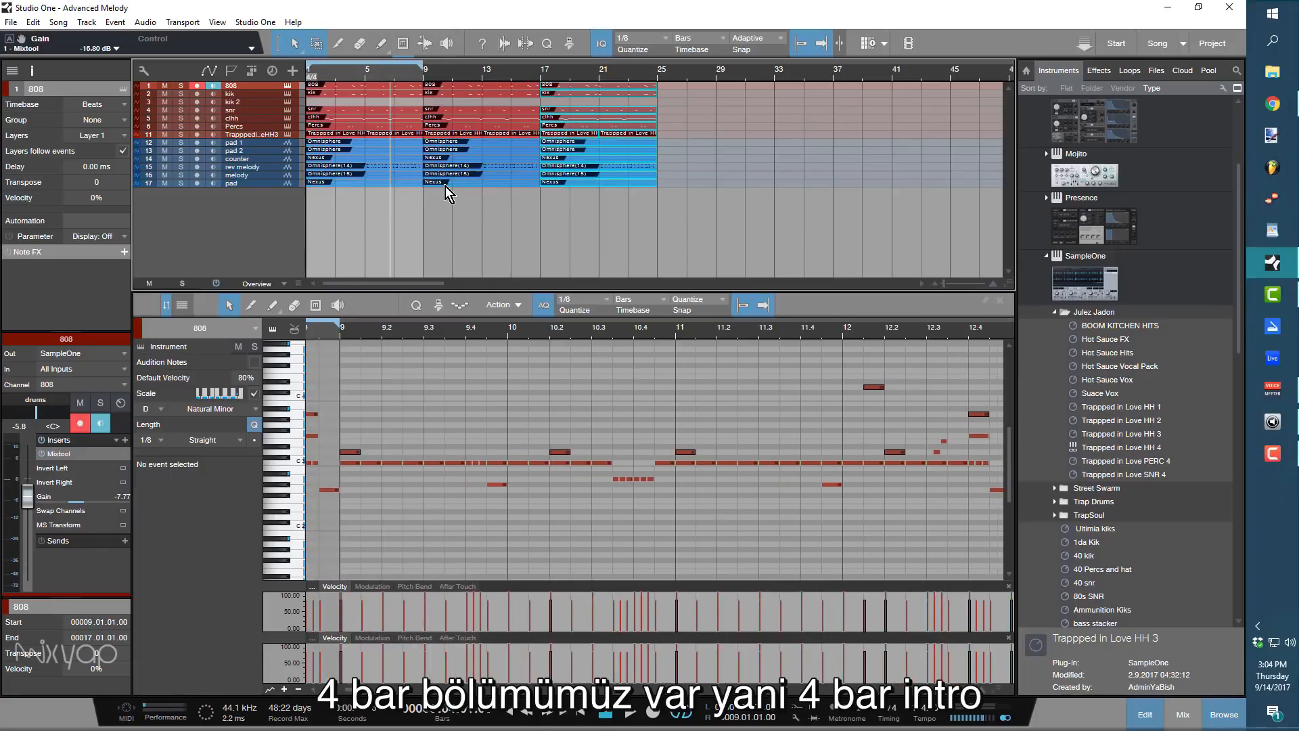
key("ctrl+d")
key("ctrl+d")
key("ctrl+d")
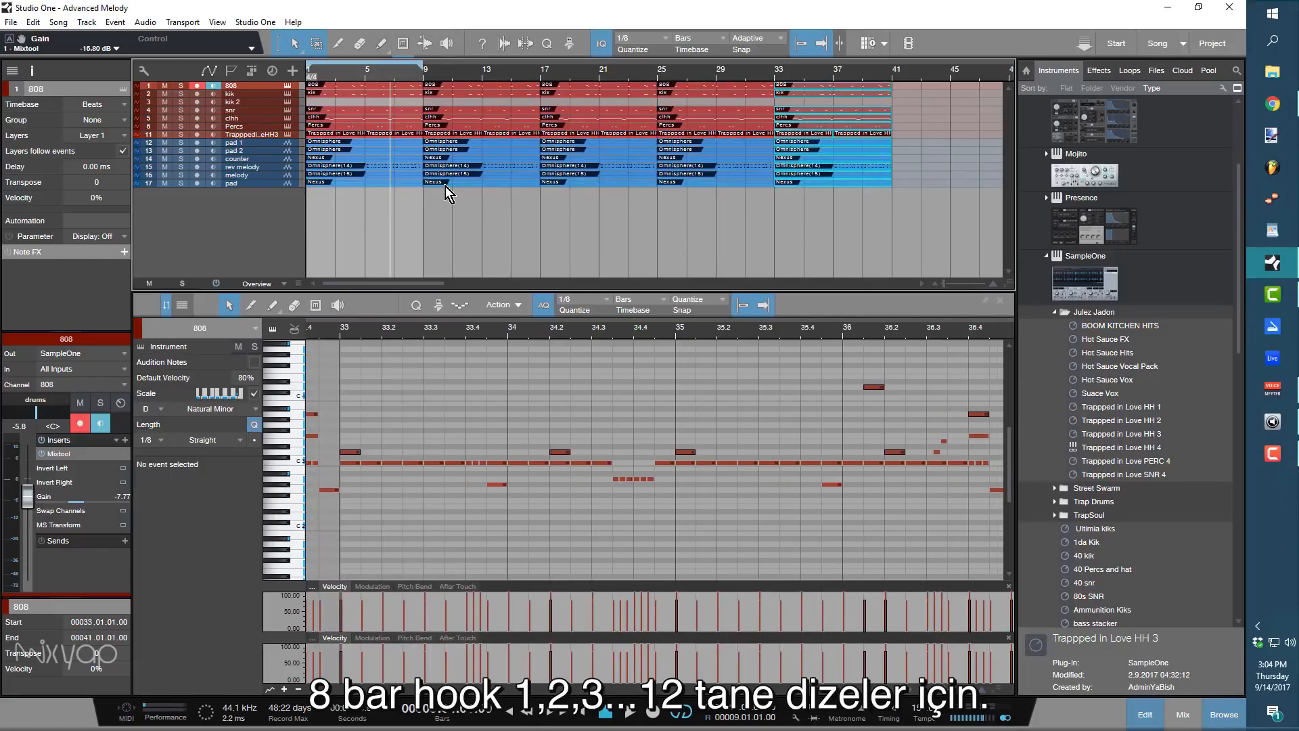
mouse_move(858, 84)
left_mouse_down()
mouse_move(860, 60)
mouse_move(860, 76)
left_mouse_up()
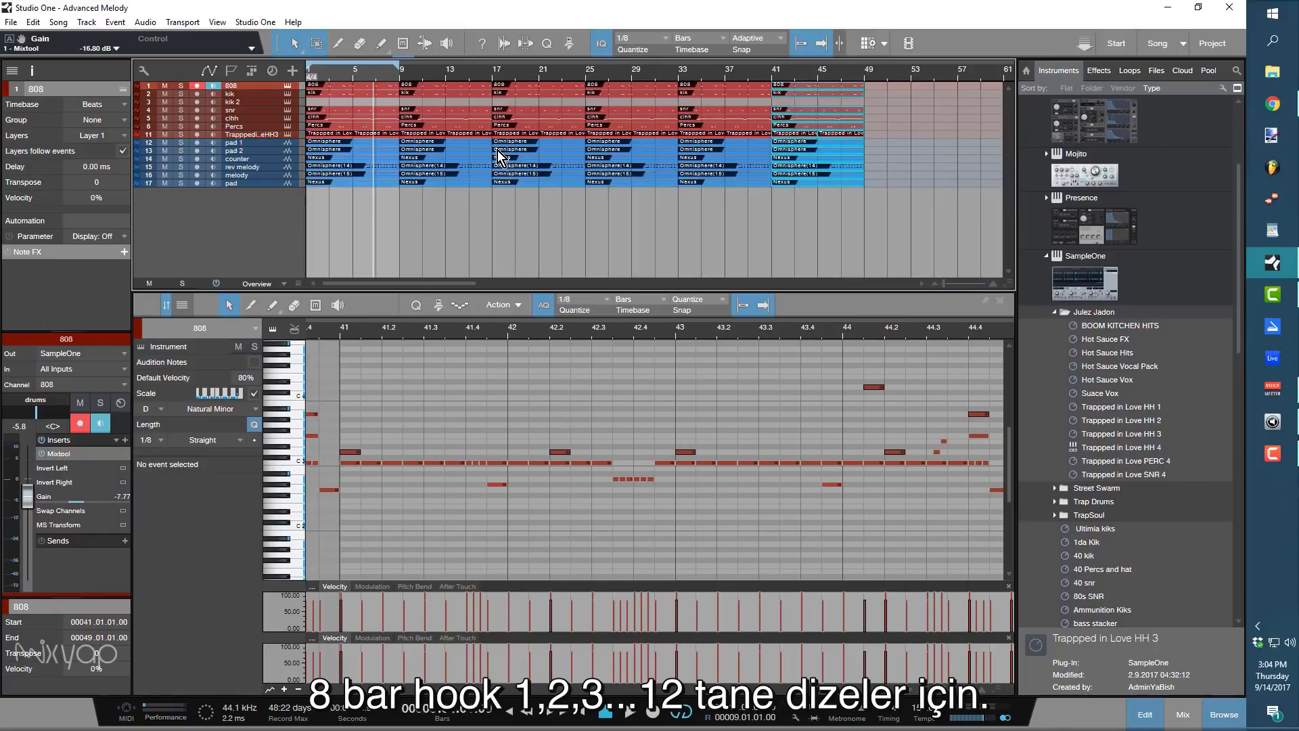
Delete the Percs, clhh, snr, 808, kik and Trappped in Love HH 3 events from the intro between bars 1 and 9.
left_click(376, 128)
left_click(372, 120)
key("Delete")
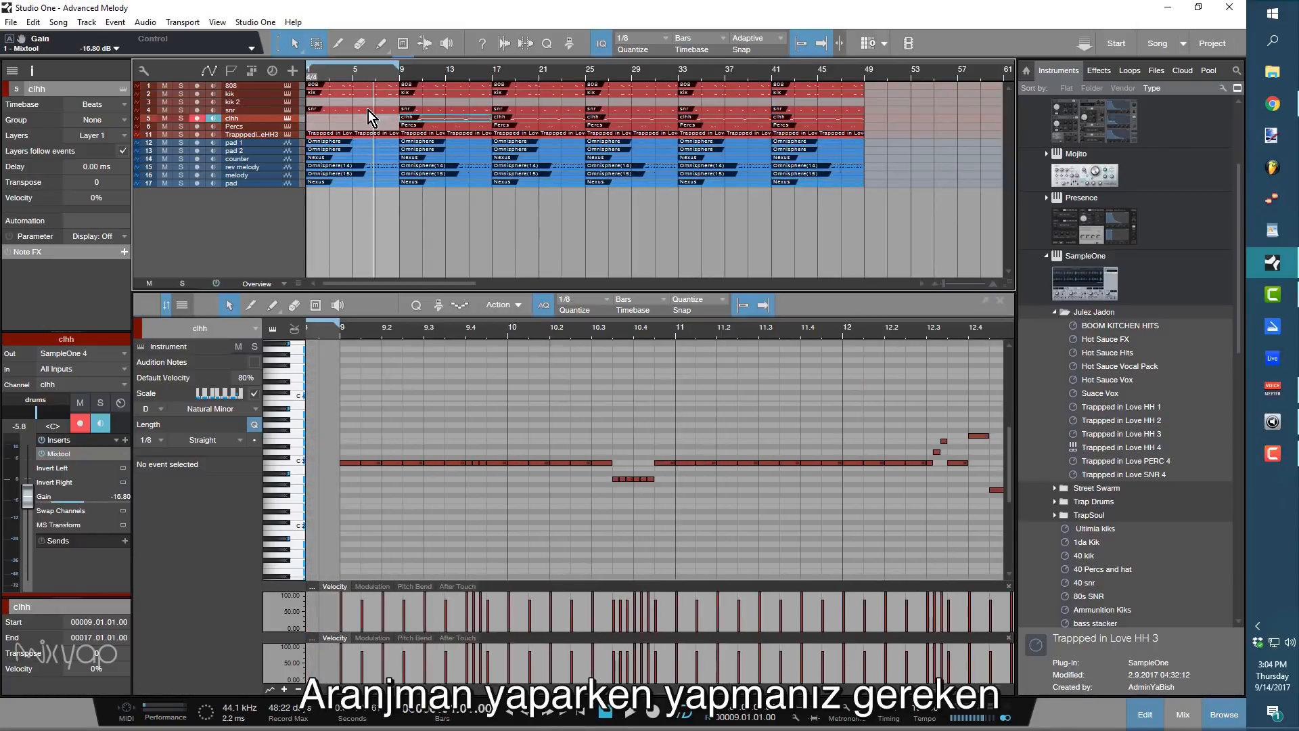
left_click(368, 110)
key("Delete")
left_click(360, 88)
key("Delete")
left_click(360, 94)
key("Delete")
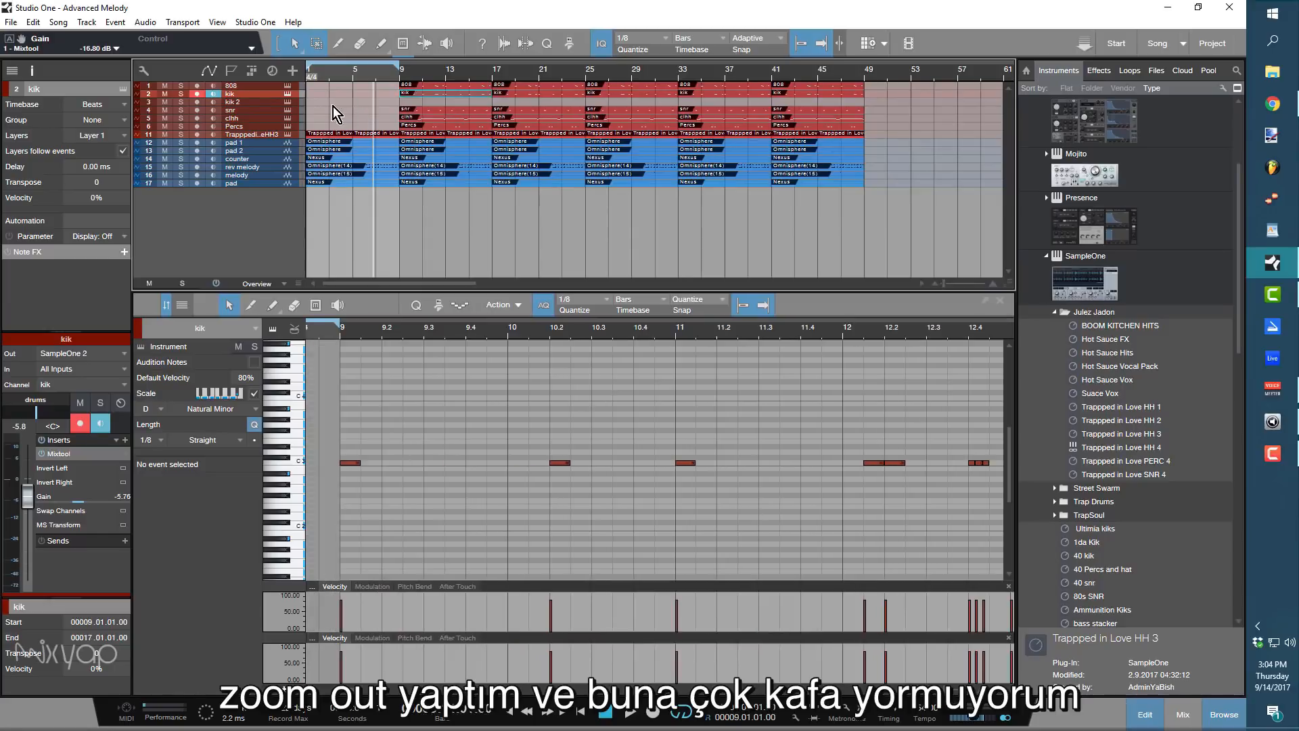
left_click(367, 133)
key("Delete")
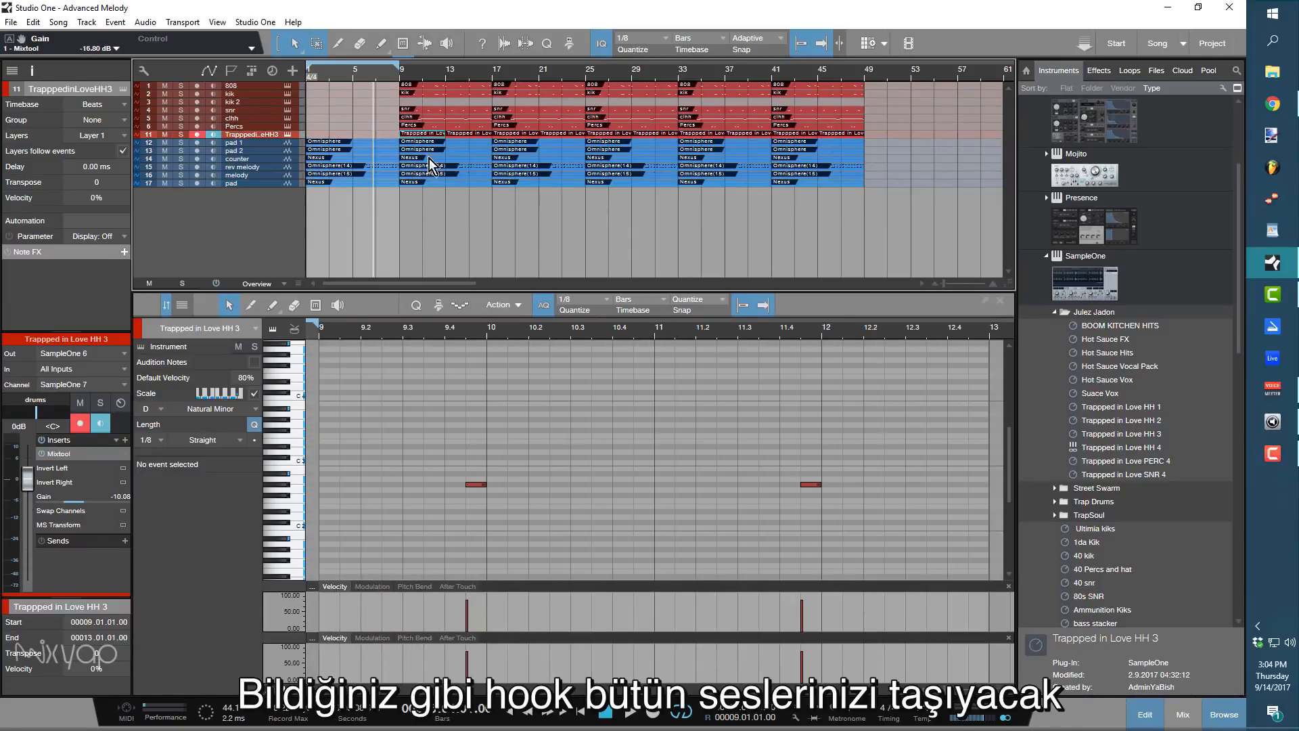
Delete the kik and 808 events between bars 25 and 33, and the clhh event between bars 33 and 41.
left_click(633, 95)
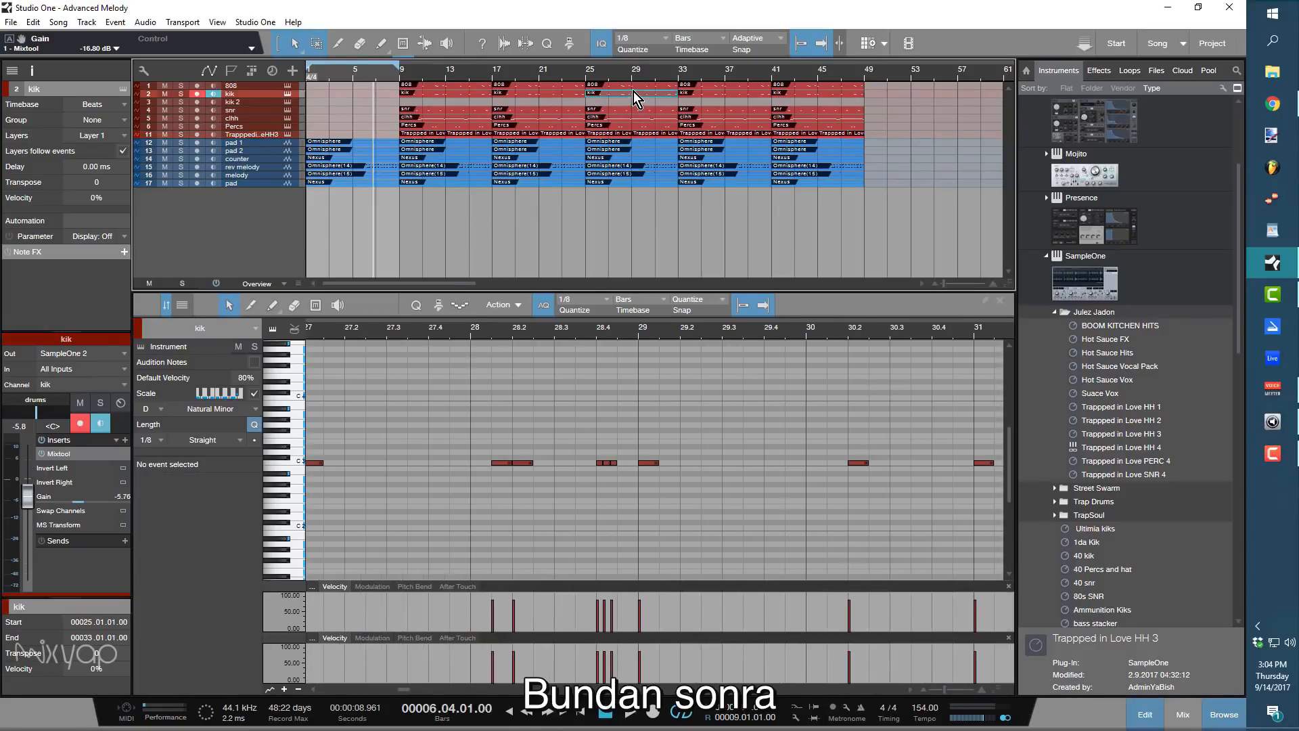
key("Delete")
left_click(634, 87)
key("Delete")
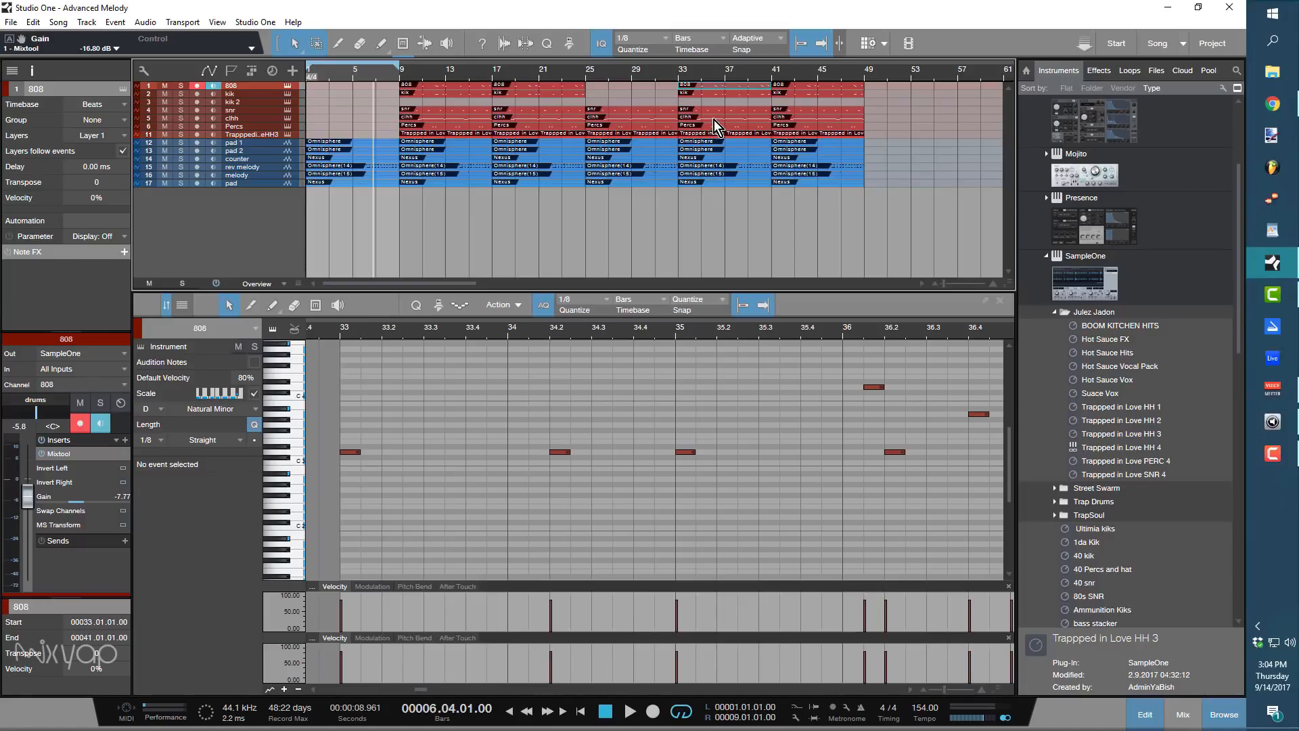
left_click(732, 120)
Split the last clhh event at bars 44 and 45 and delete the one-bar piece between the cuts.
left_click(816, 117)
key("shift+e")
key("shift+e")
key("shift+e")
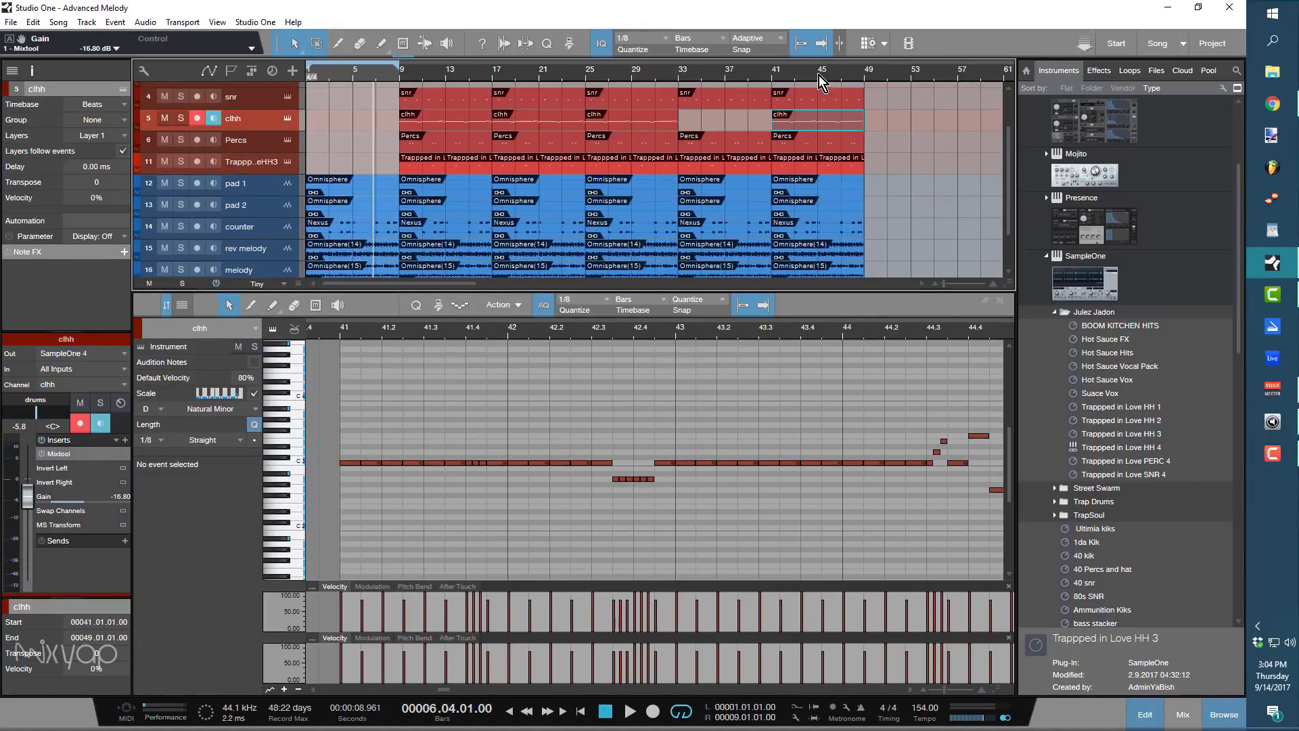
key("z")
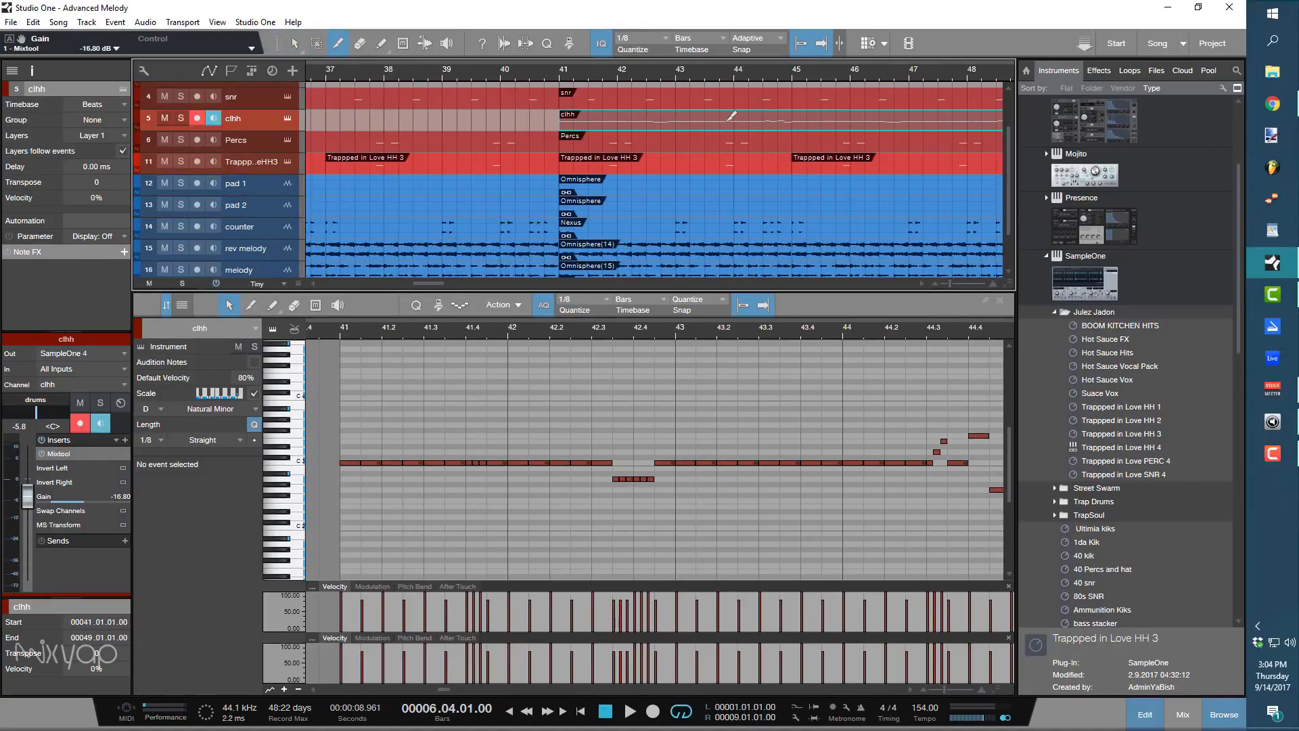
left_click(738, 118)
left_click(791, 116)
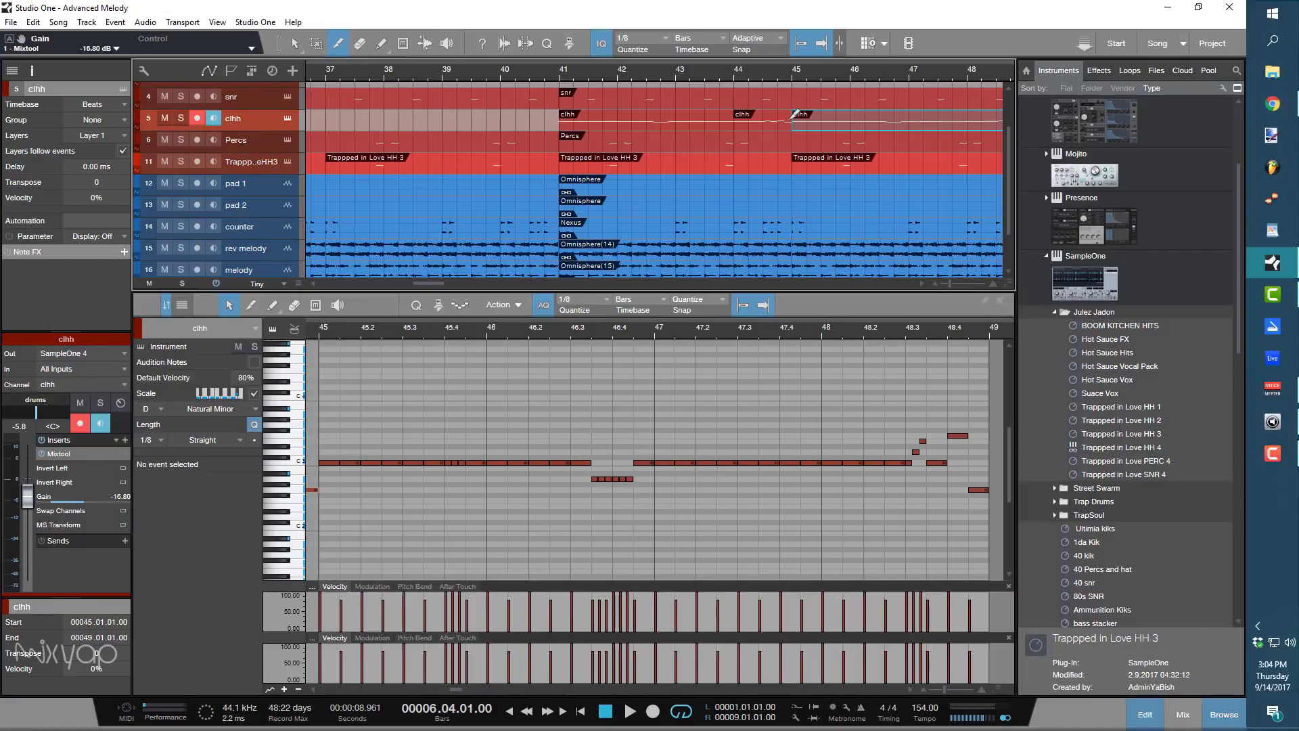
left_click(770, 120)
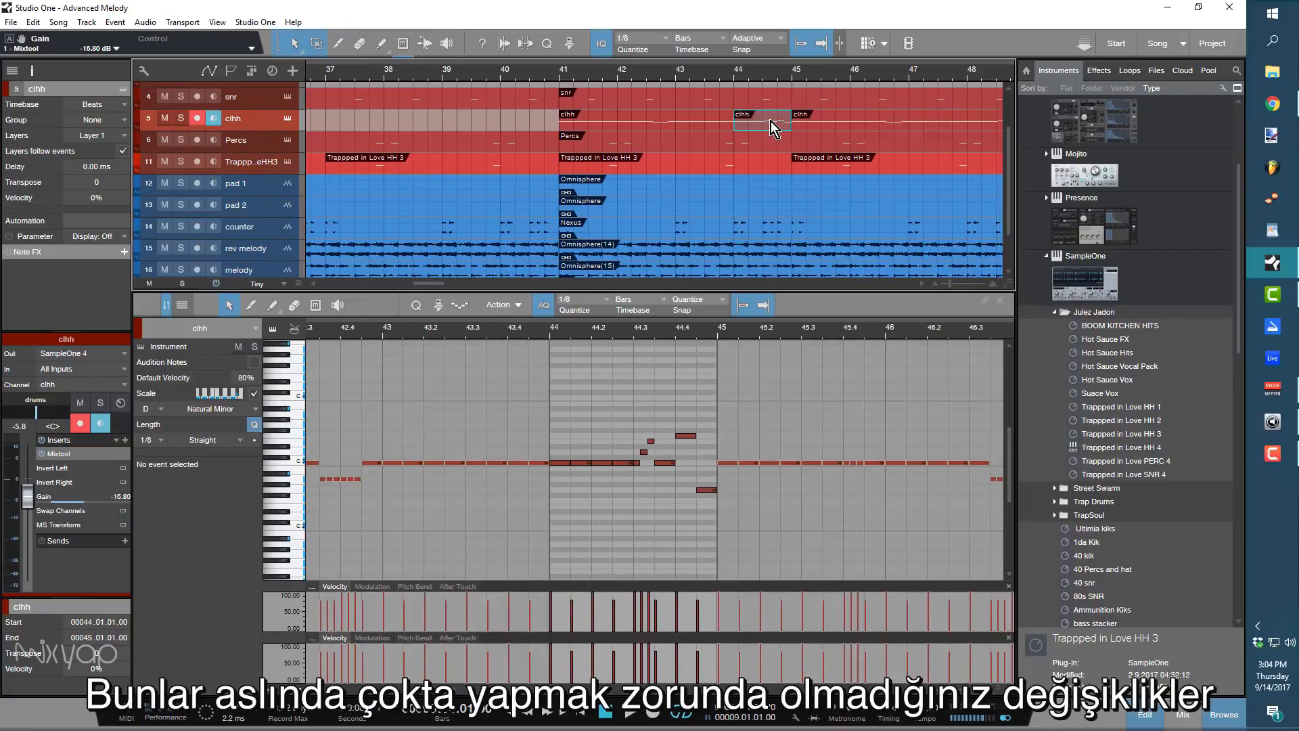
key("Delete")
Trim the end of the final clhh event back to bar 48.
key("e")
key("w")
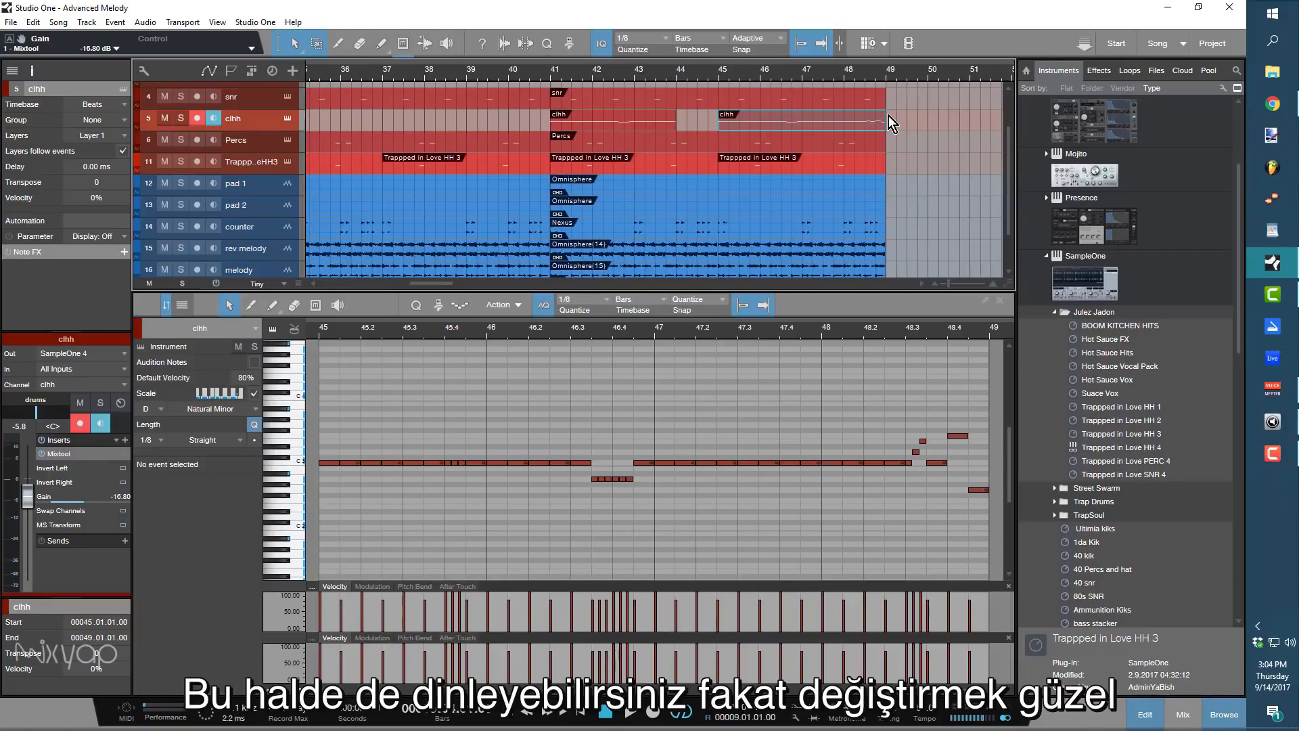
left_click_drag(884, 117, 844, 117)
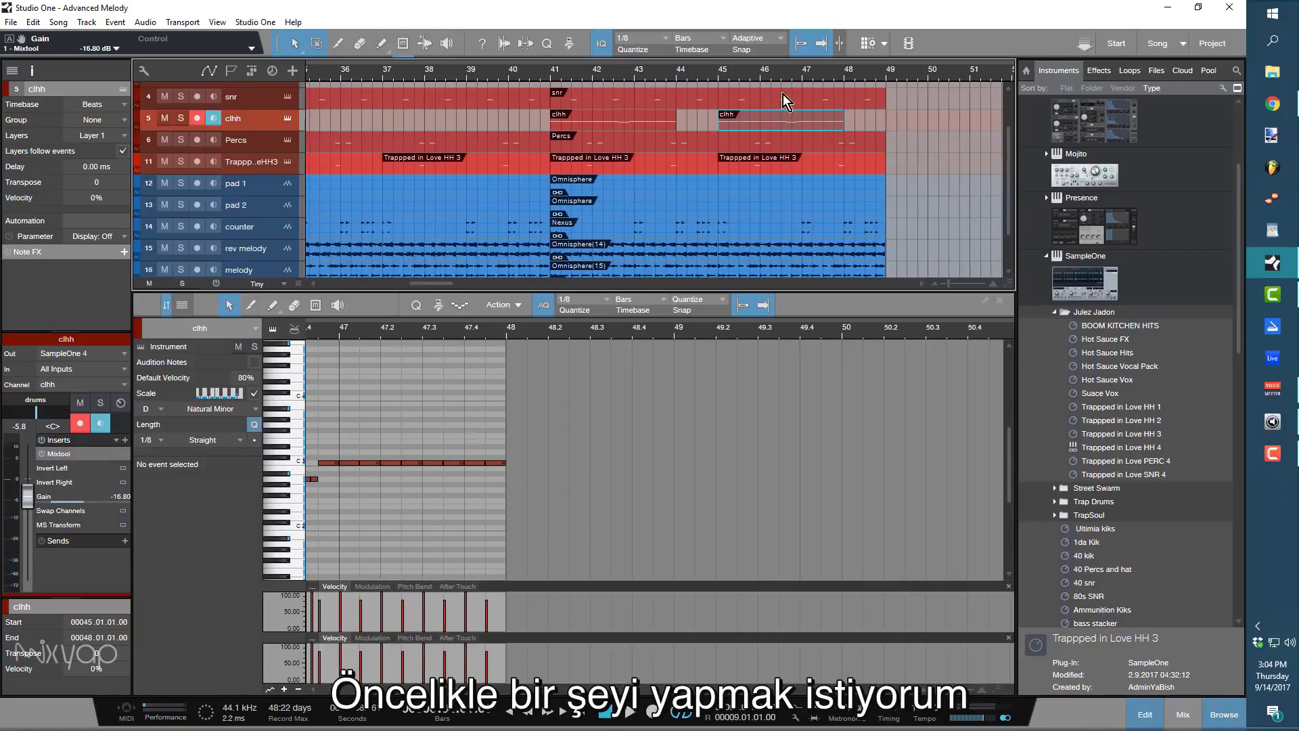
Turn off looping and play the whole arrangement from bar 1 to its end.
key("w")
key("w")
key("w")
key("w")
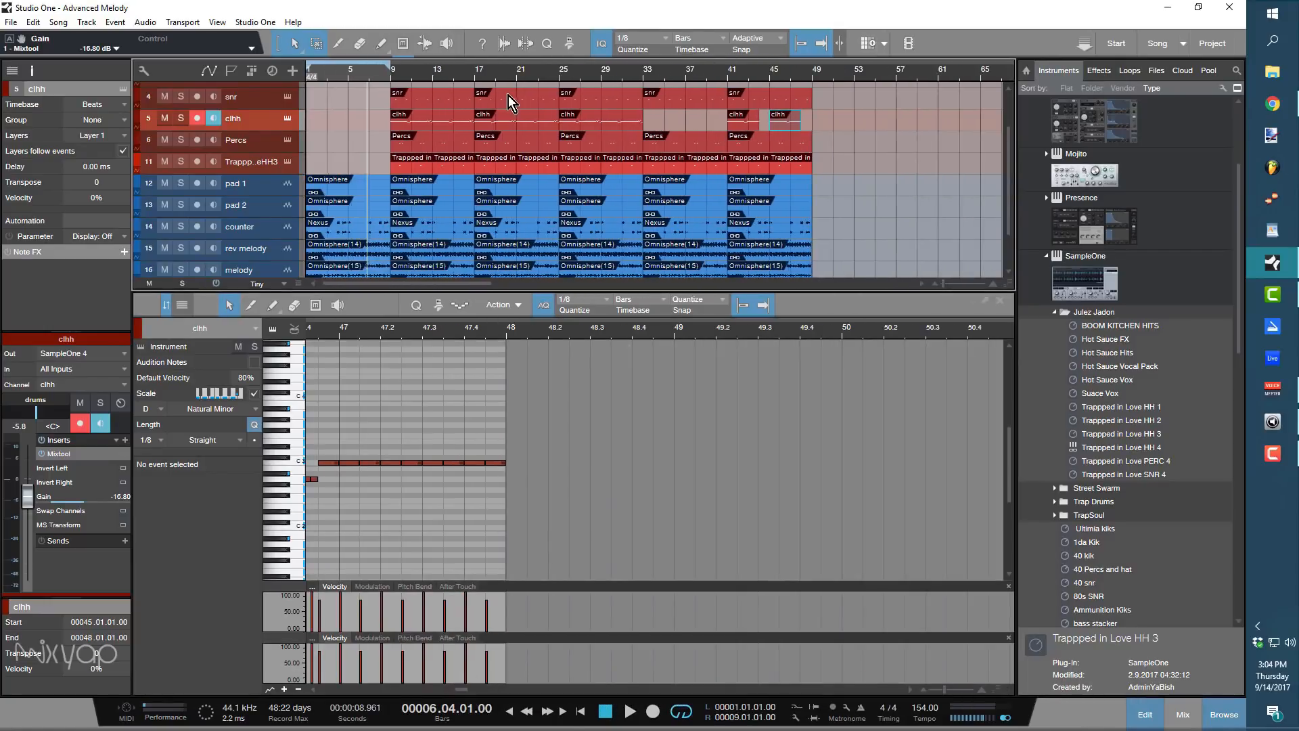
scroll(517, 110, "down", 1)
scroll(517, 110, "up", 2)
key("shift+w")
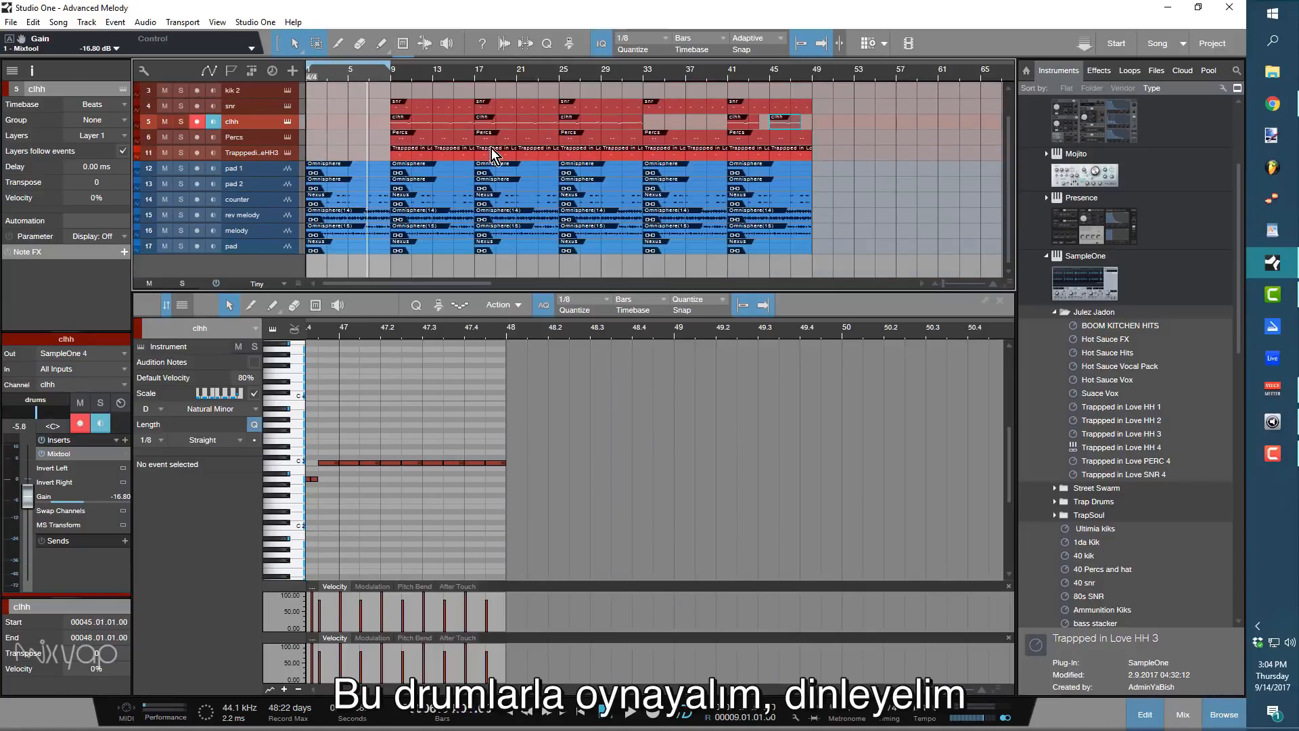
key("slash")
key("space")
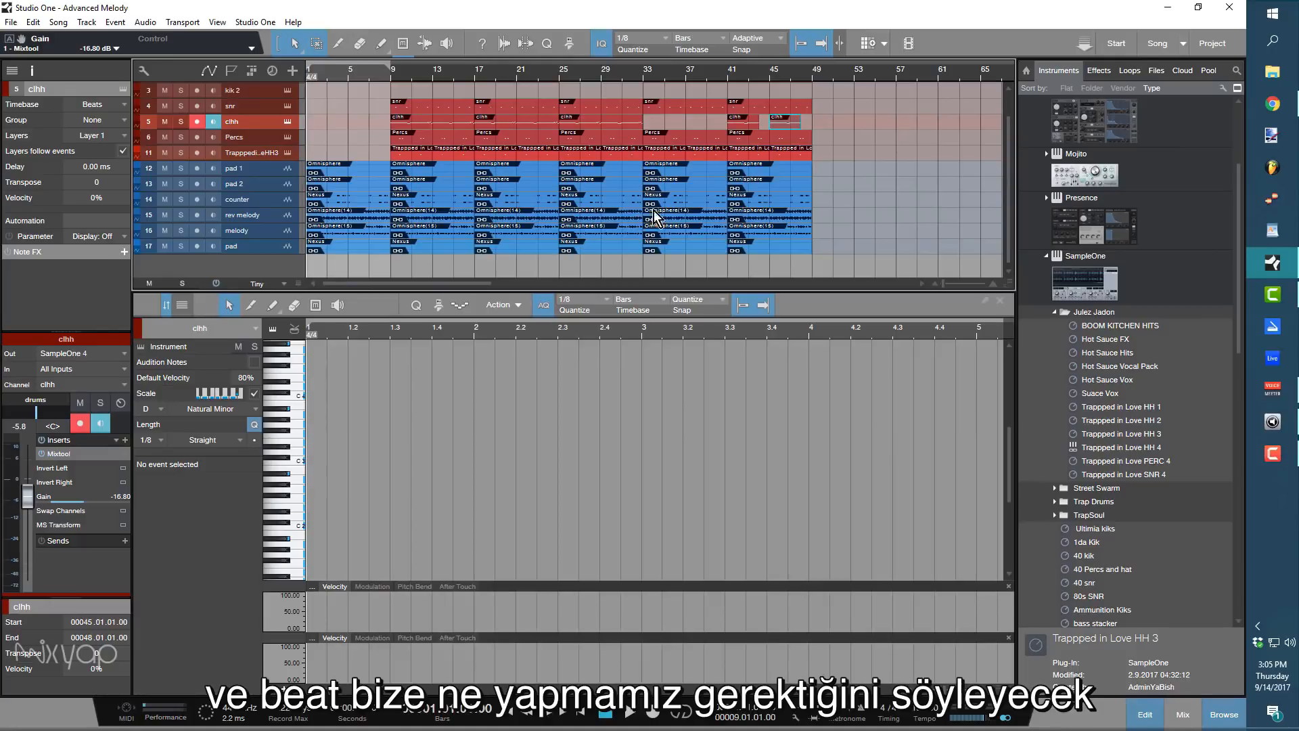
key("space")
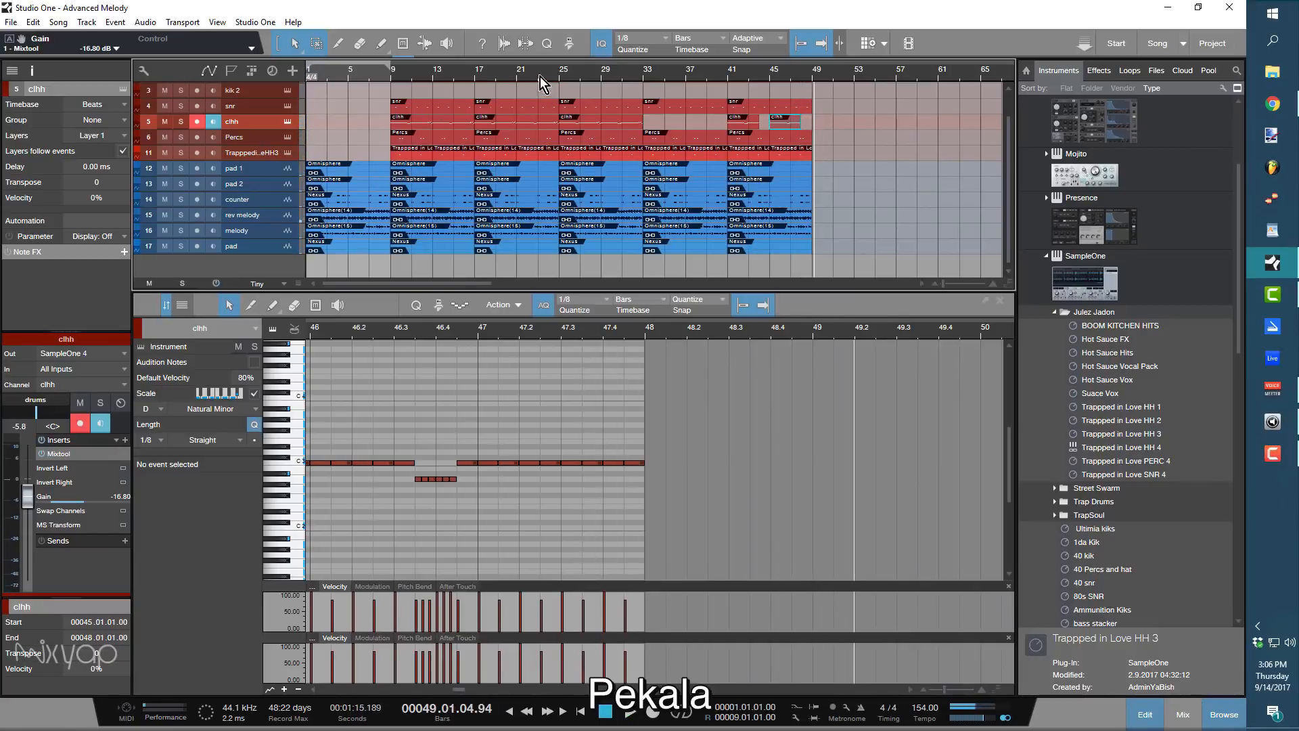
Play the arrangement from bar 21 and look through the drum and melody tracks around bar 25.
scroll(604, 131, "up", 2)
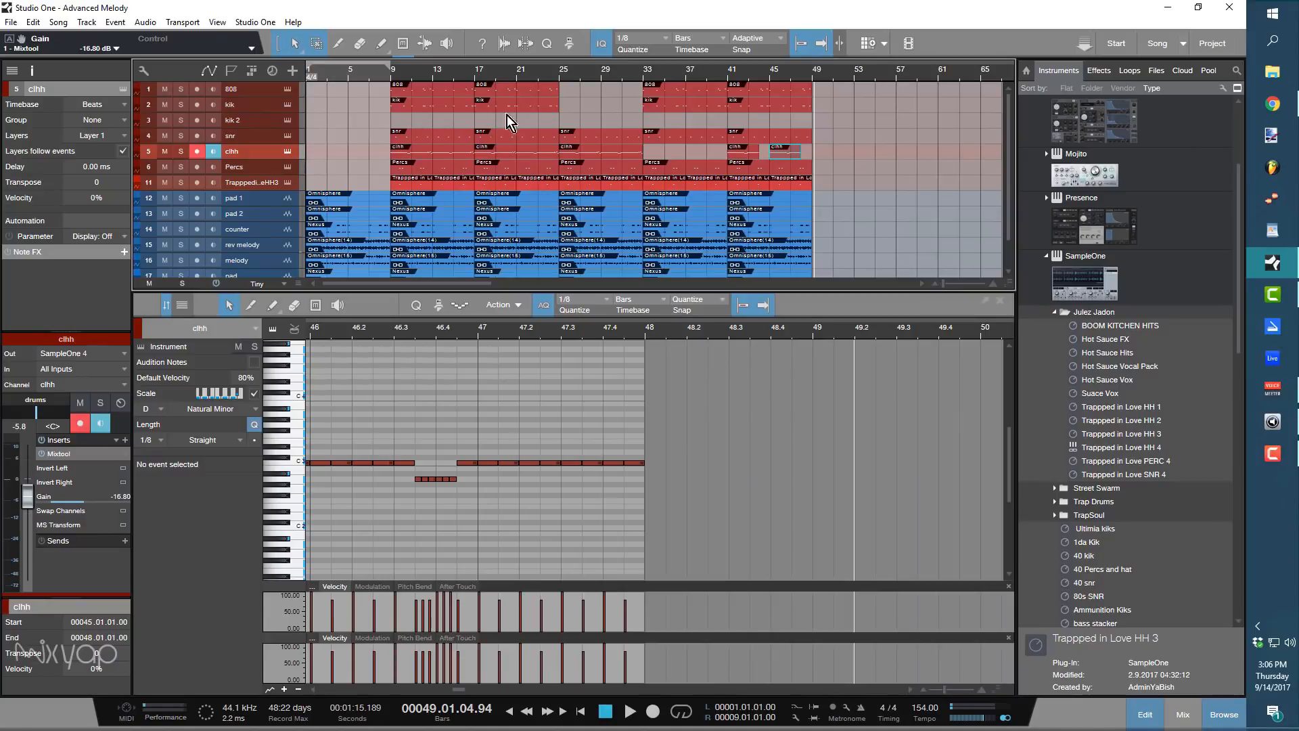
scroll(481, 136, "down", 2)
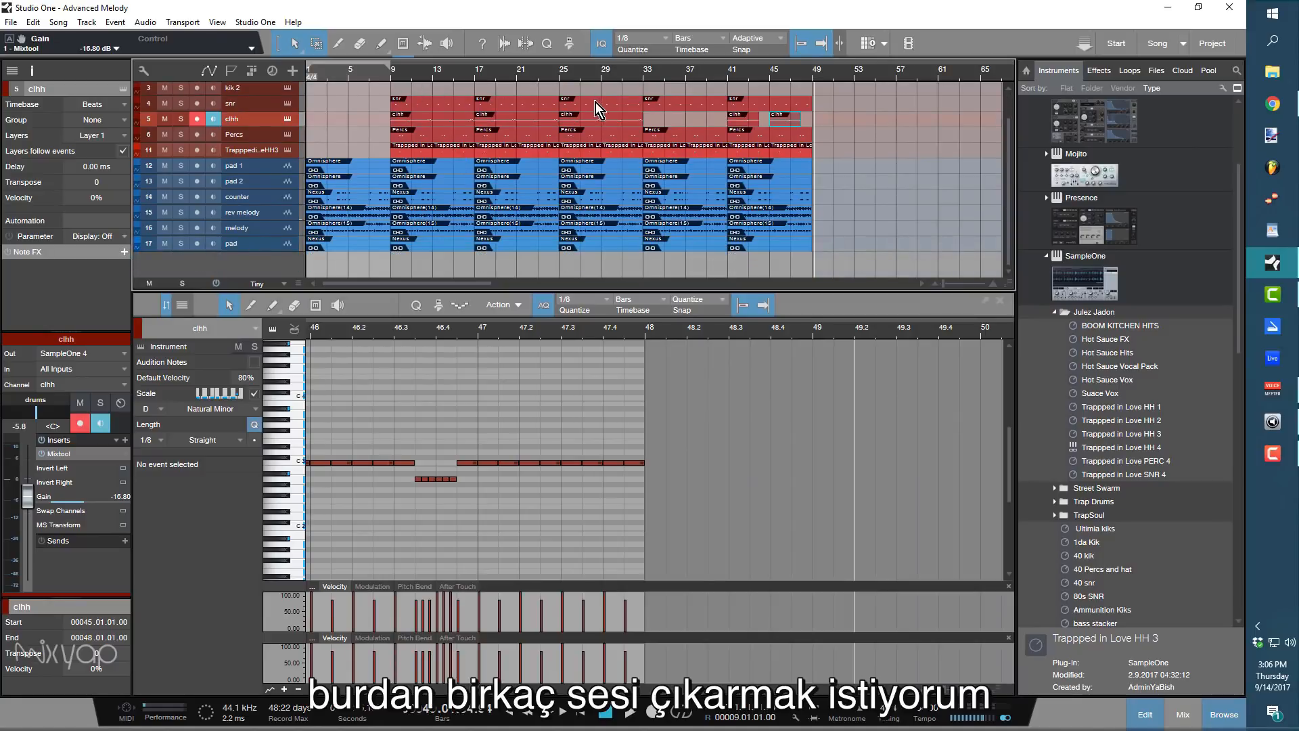
scroll(595, 102, "up", 2)
left_click(521, 71)
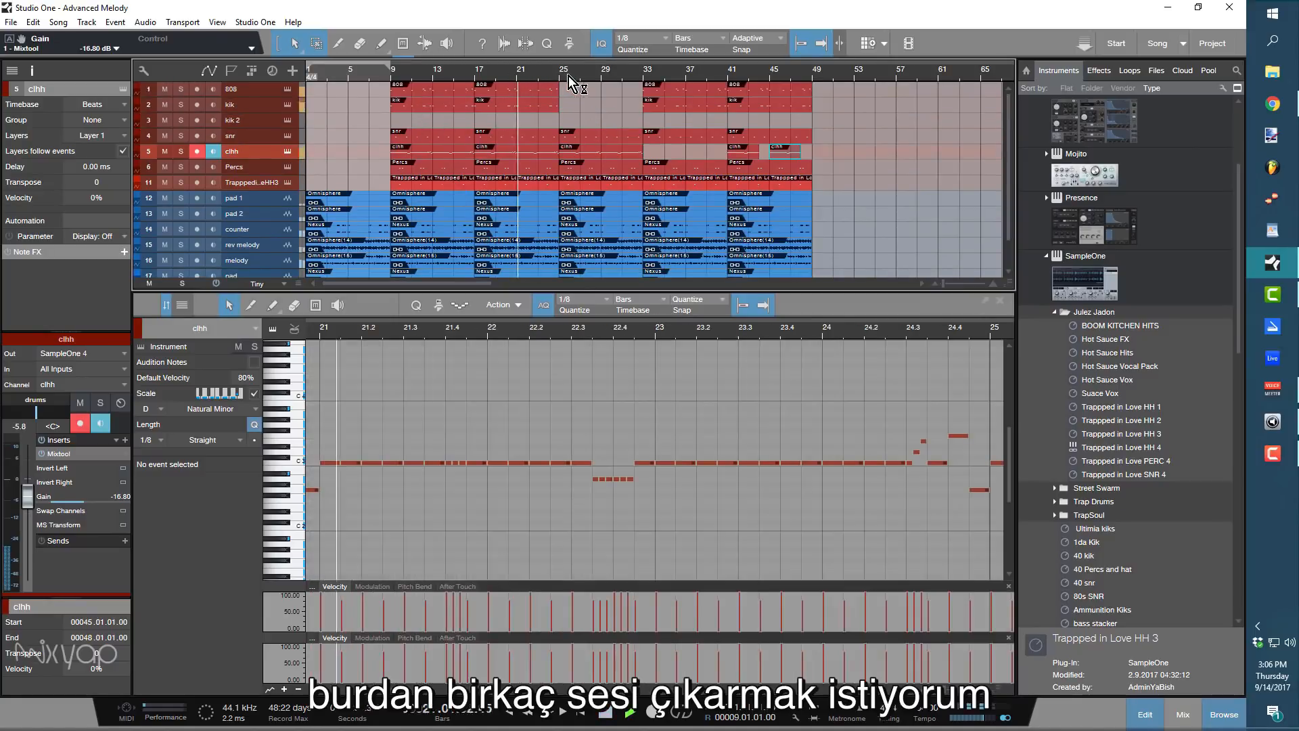
key("space")
left_click_drag(571, 77, 571, 107)
scroll(623, 169, "down", 1)
scroll(622, 169, "up", 2)
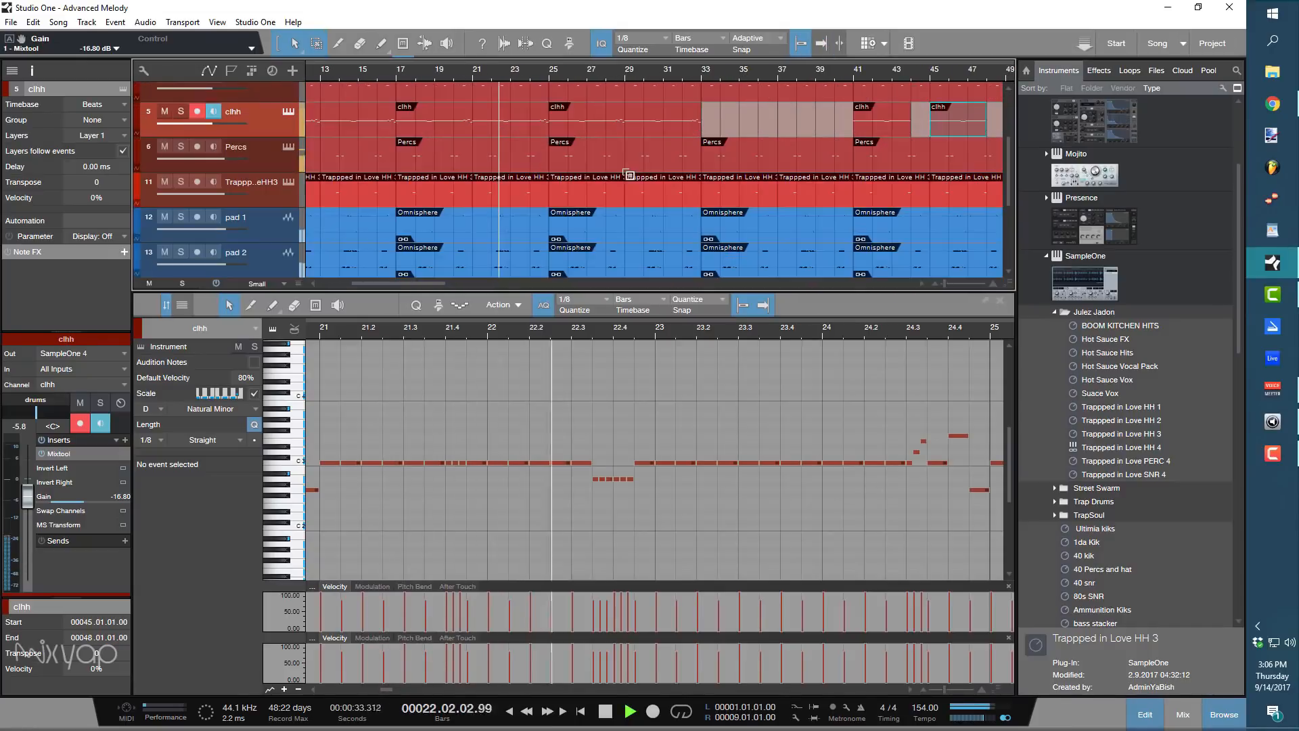
scroll(622, 169, "down", 3)
scroll(649, 186, "down", 2)
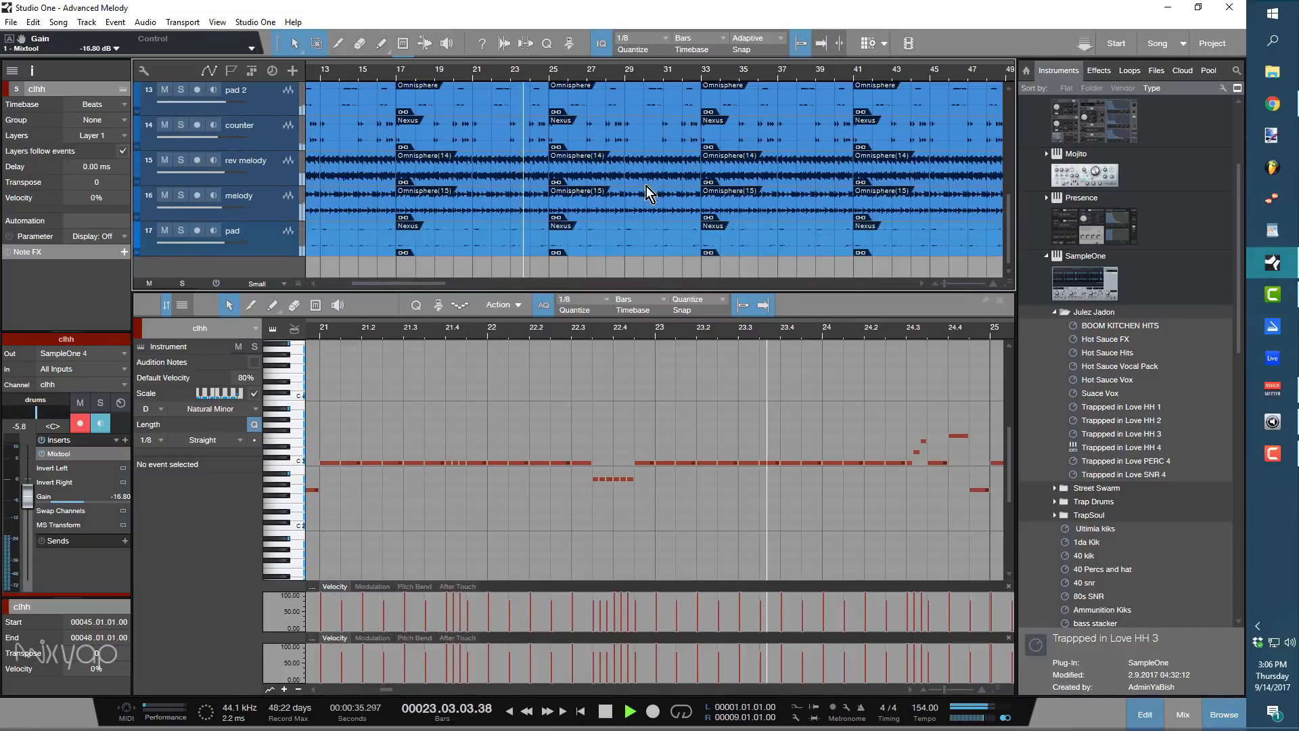
Try playing the section from bar 25 to 33 without its melody event, and undo the deletion.
left_click(600, 201)
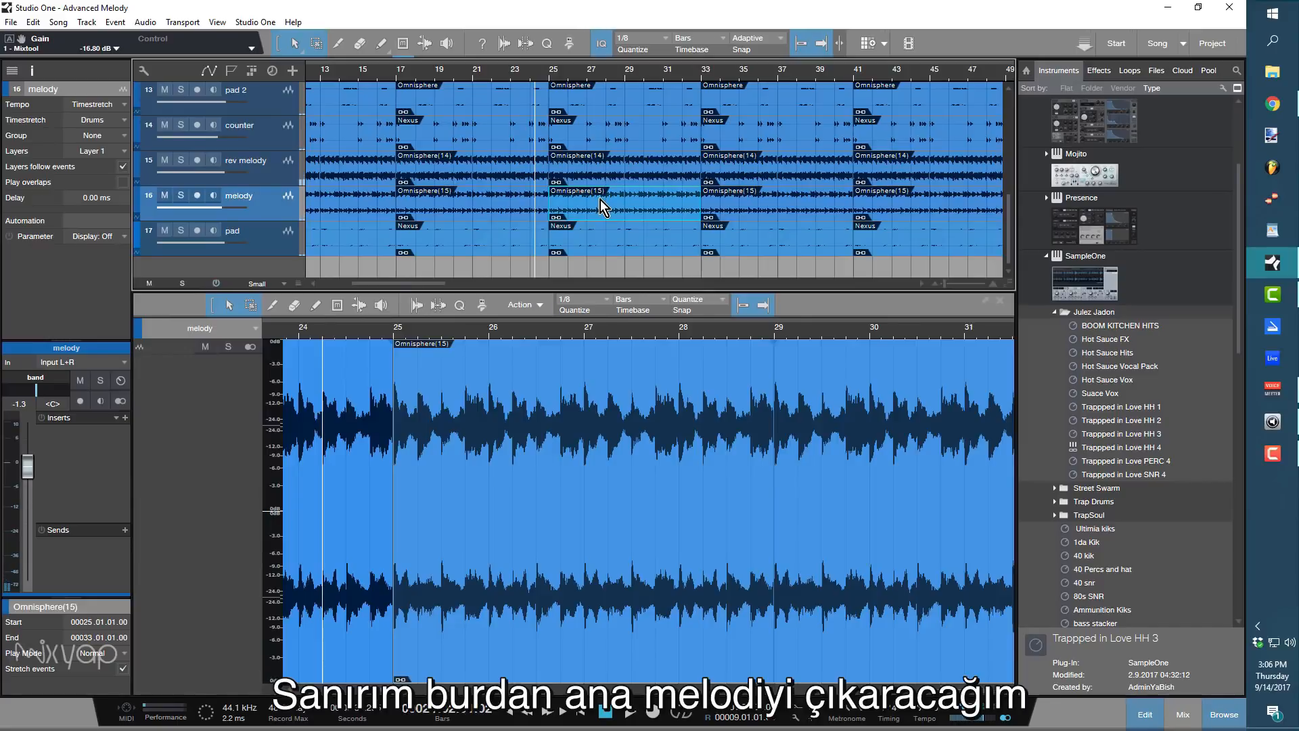
key("Delete")
left_click(514, 71)
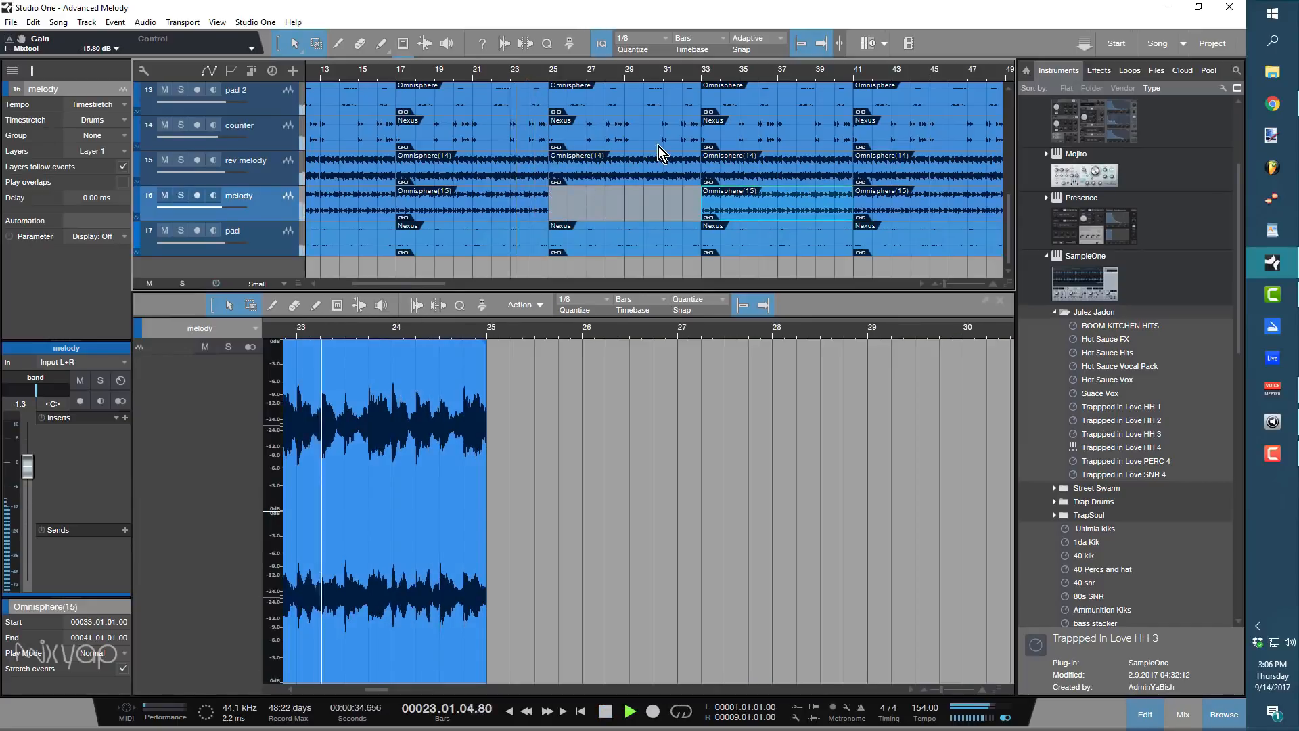
scroll(660, 174, "up", 2)
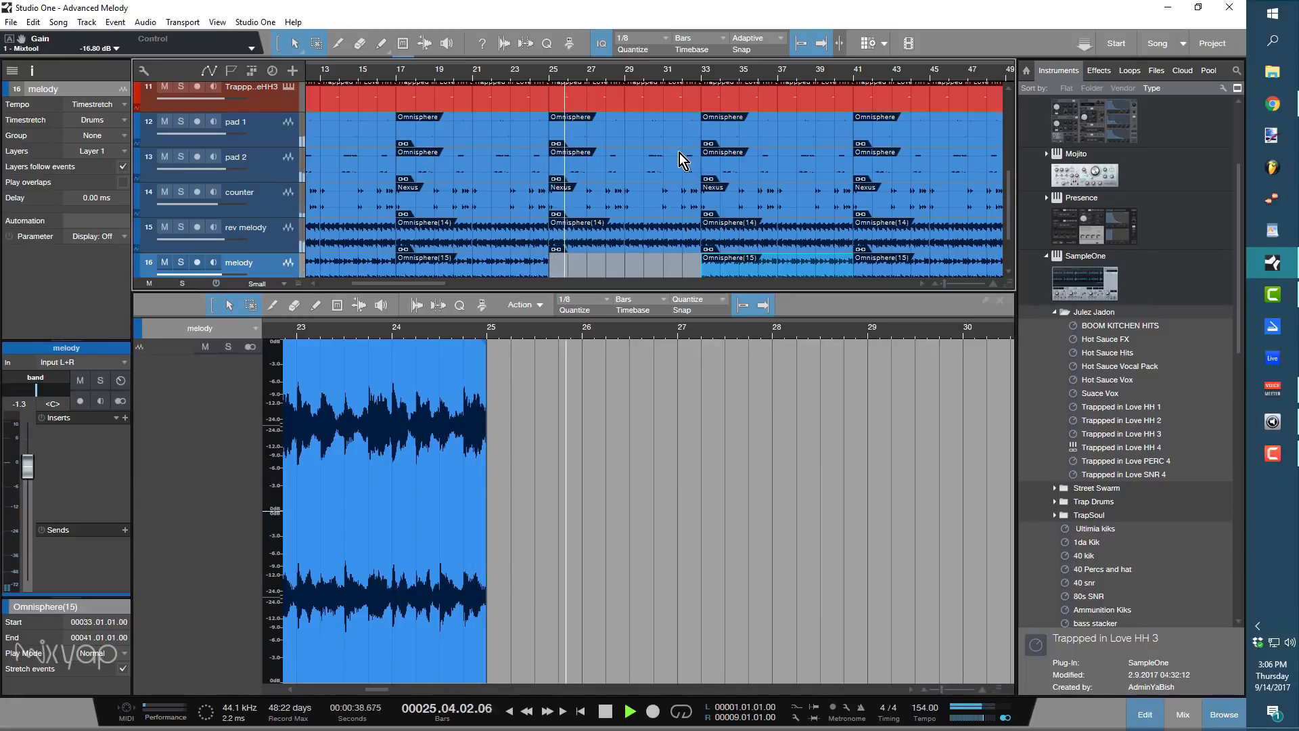
scroll(679, 153, "down", 2)
key("ctrl+z")
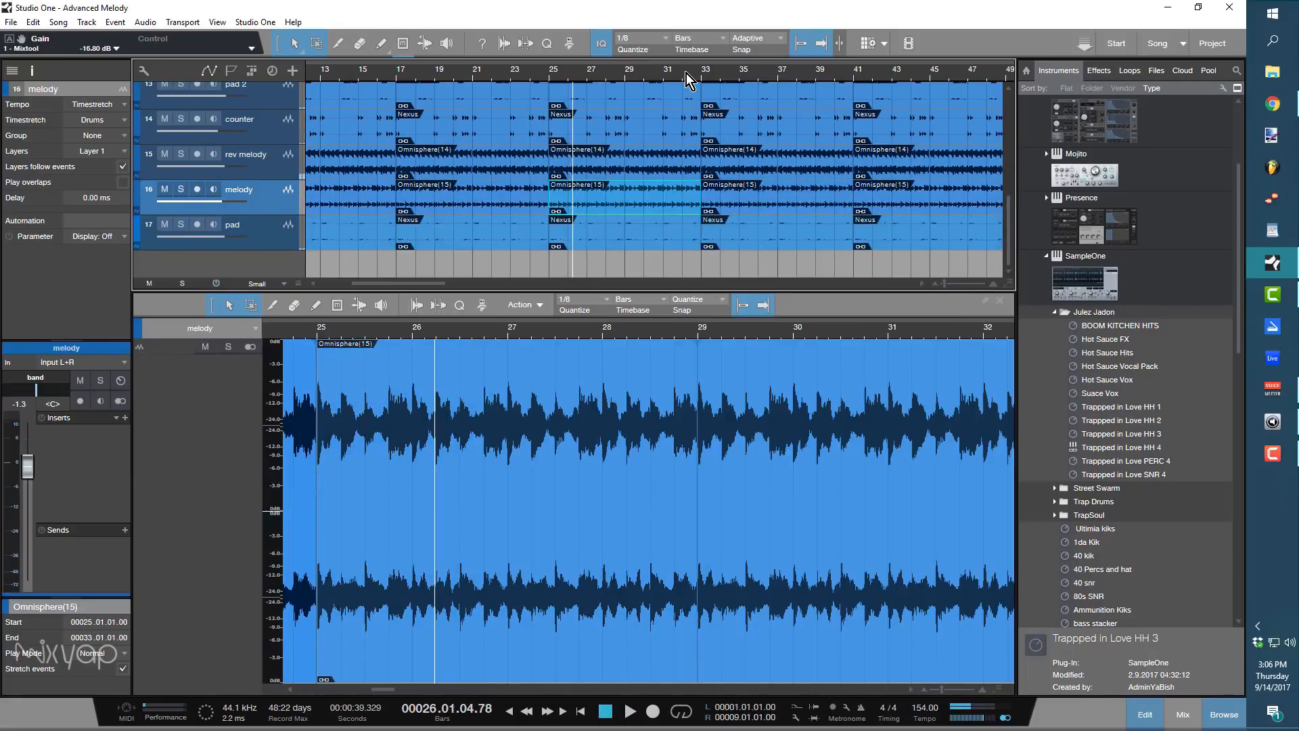
Delete the last melody event between bars 41 and 49.
left_click_drag(686, 73, 641, 68)
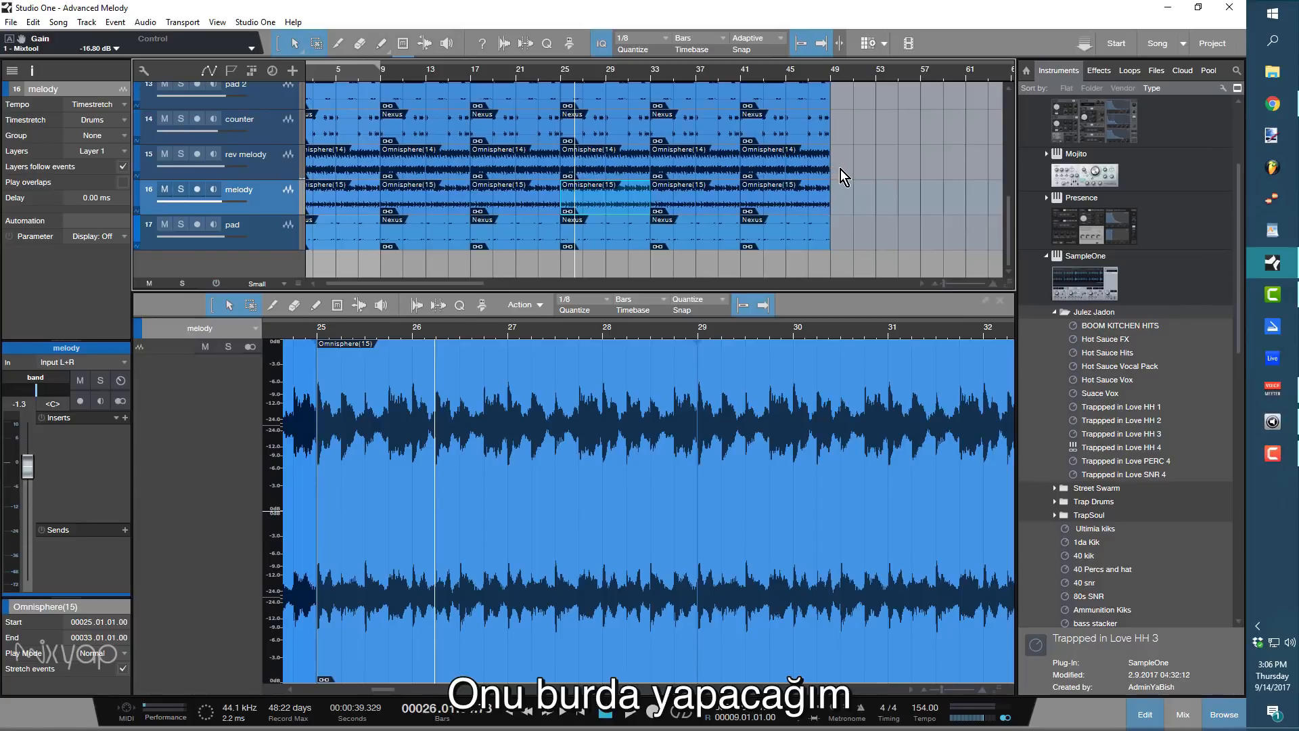
left_click(810, 198)
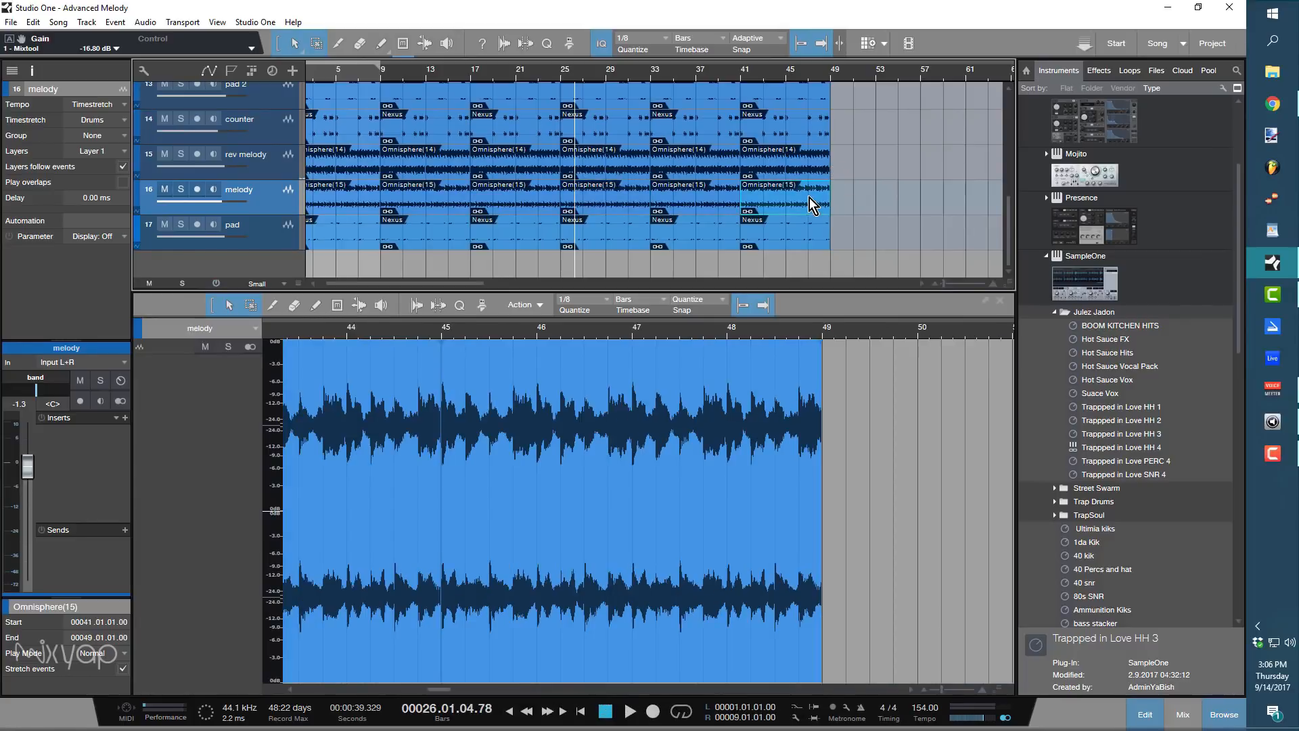
key("Delete")
scroll(600, 166, "up", 1)
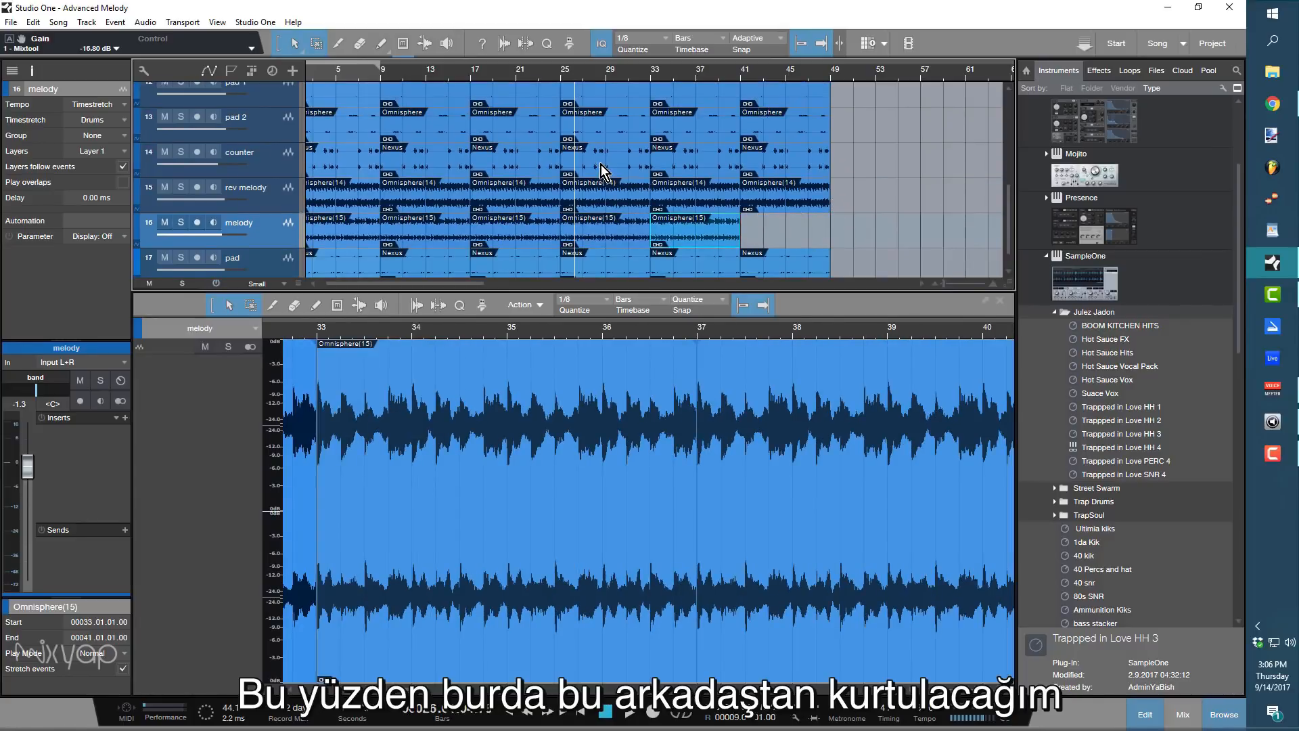
Delete the counter event between bars 25 and 33 and play the section from about bar 23.
left_click(602, 165)
key("Delete")
scroll(595, 180, "up", 2)
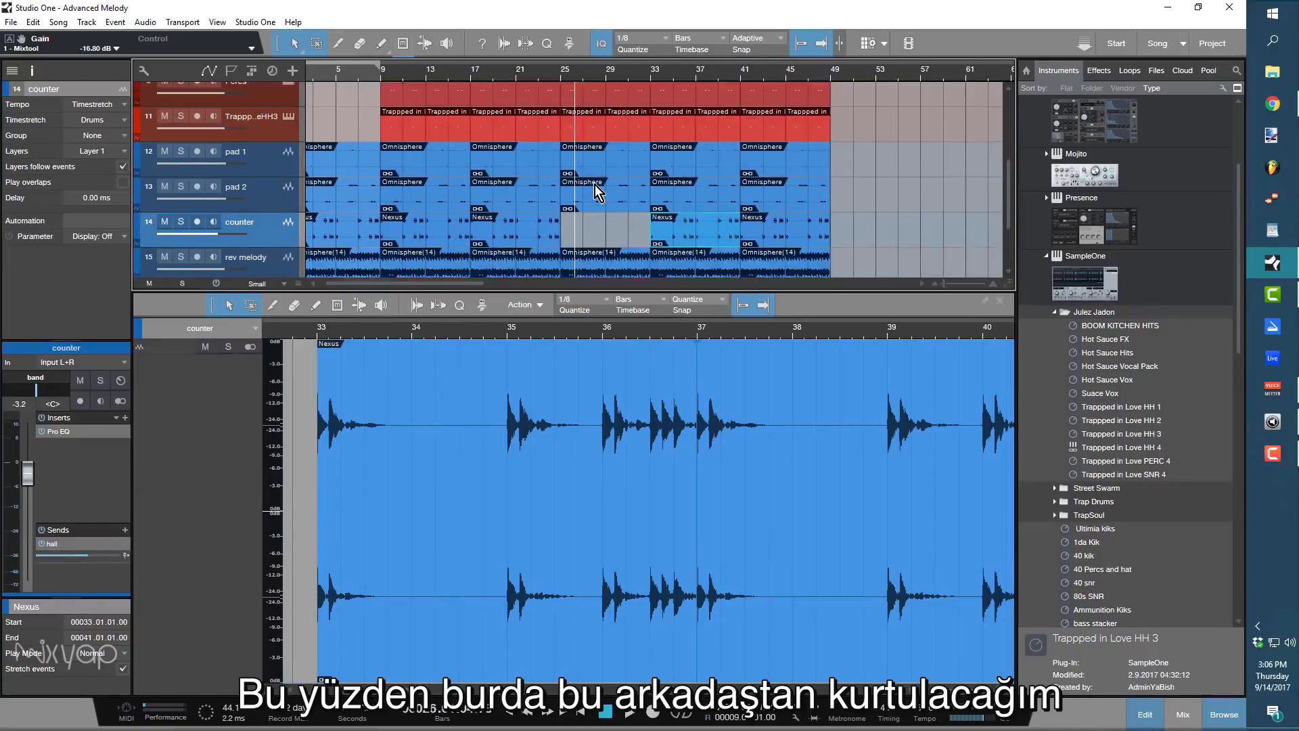
scroll(576, 135, "down", 2)
left_click(543, 71)
key("space")
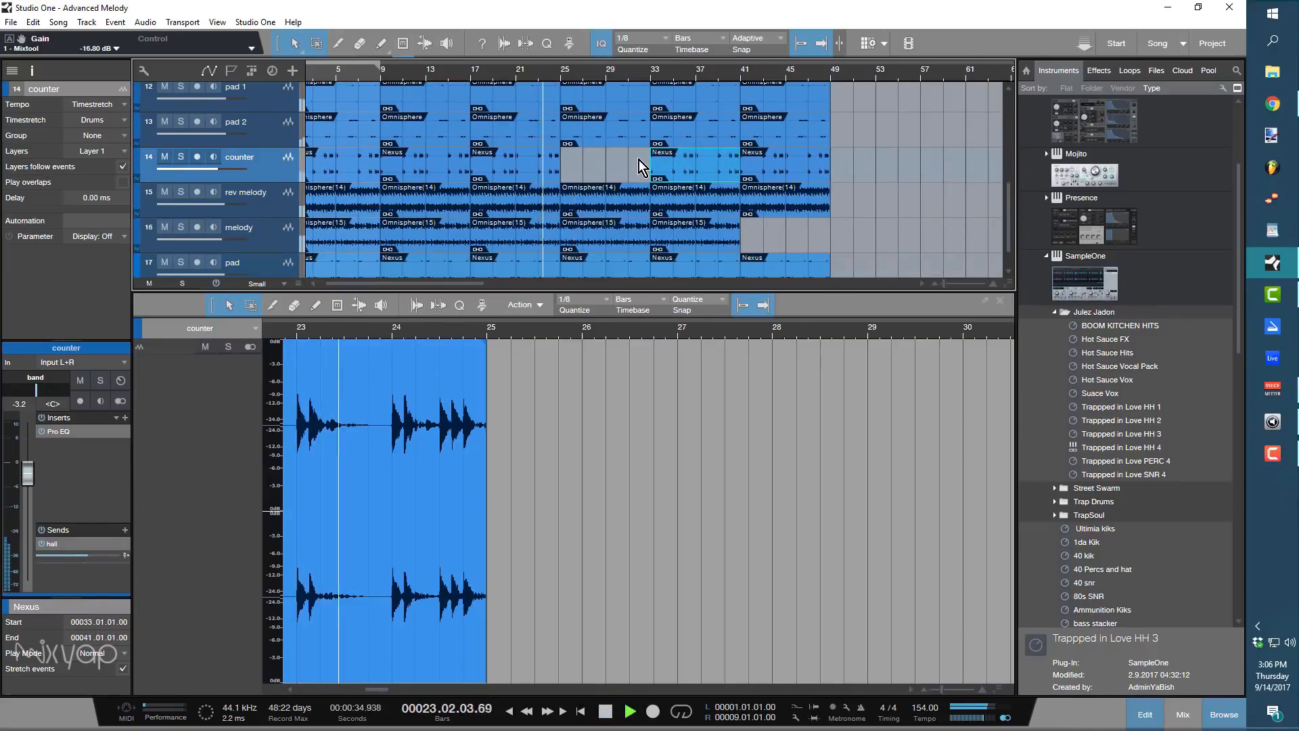
scroll(640, 161, "down", 1)
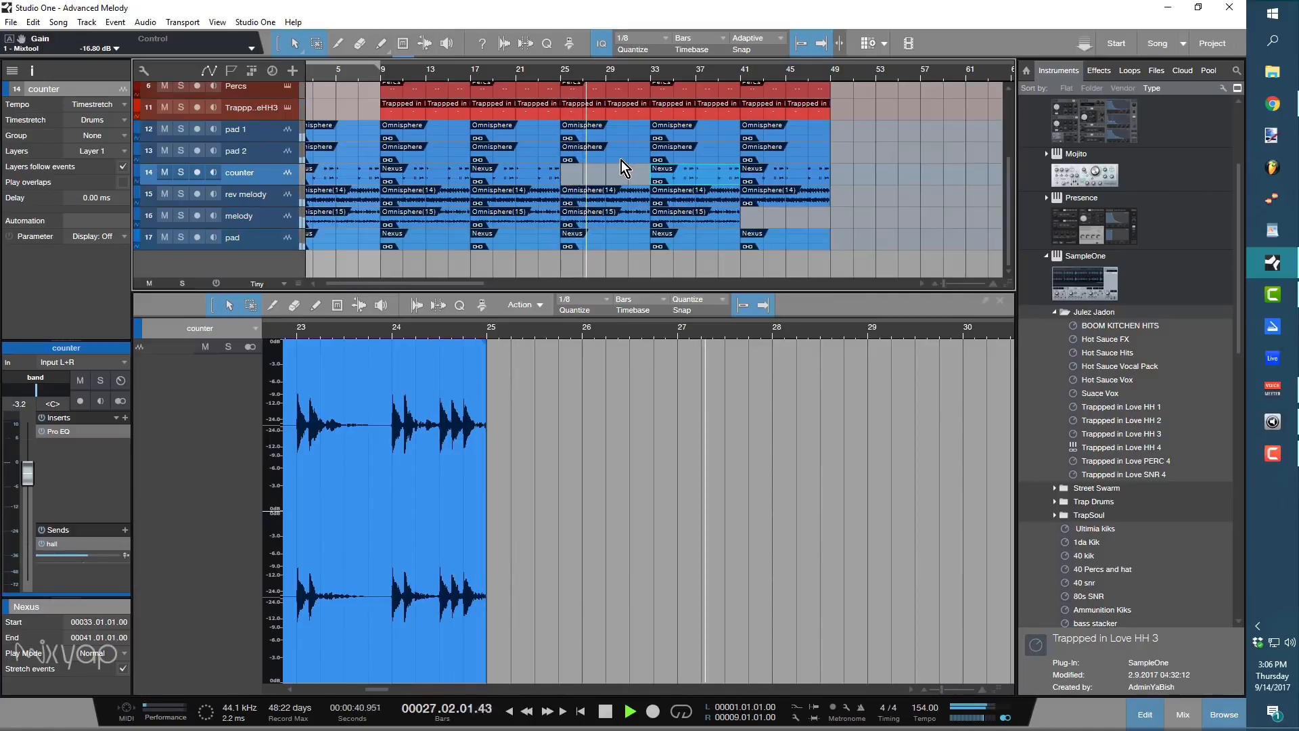
Audition the section with the pad 1 and pad 2 events between bars 25 and 33 muted, and delete both events.
left_click(613, 144)
left_click(615, 136)
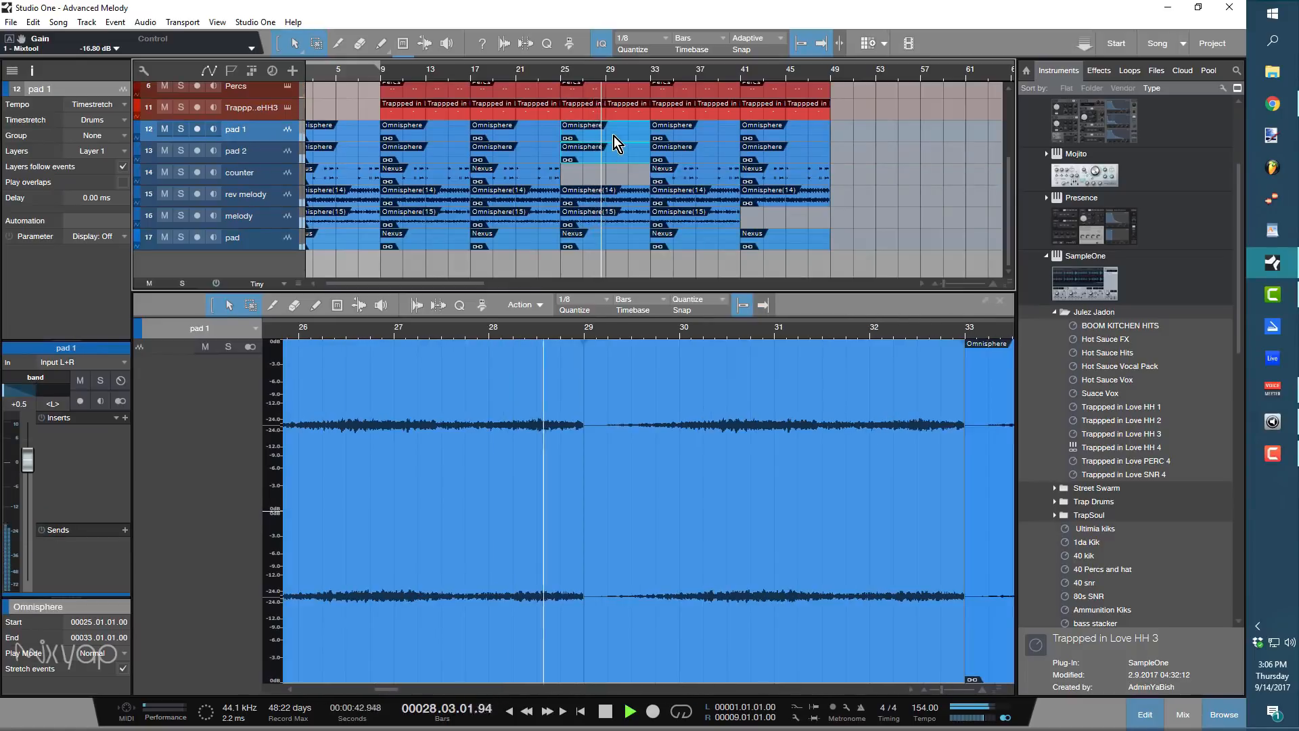
key("shift+m")
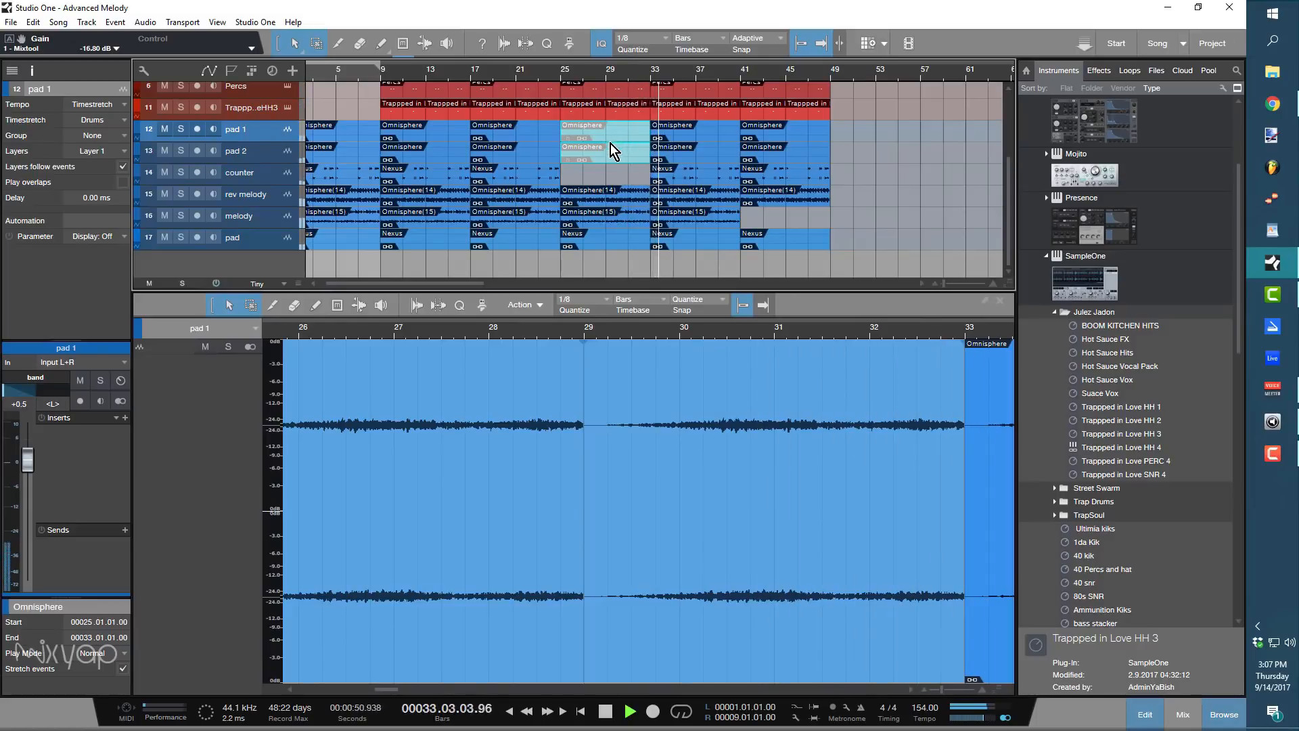
key("space")
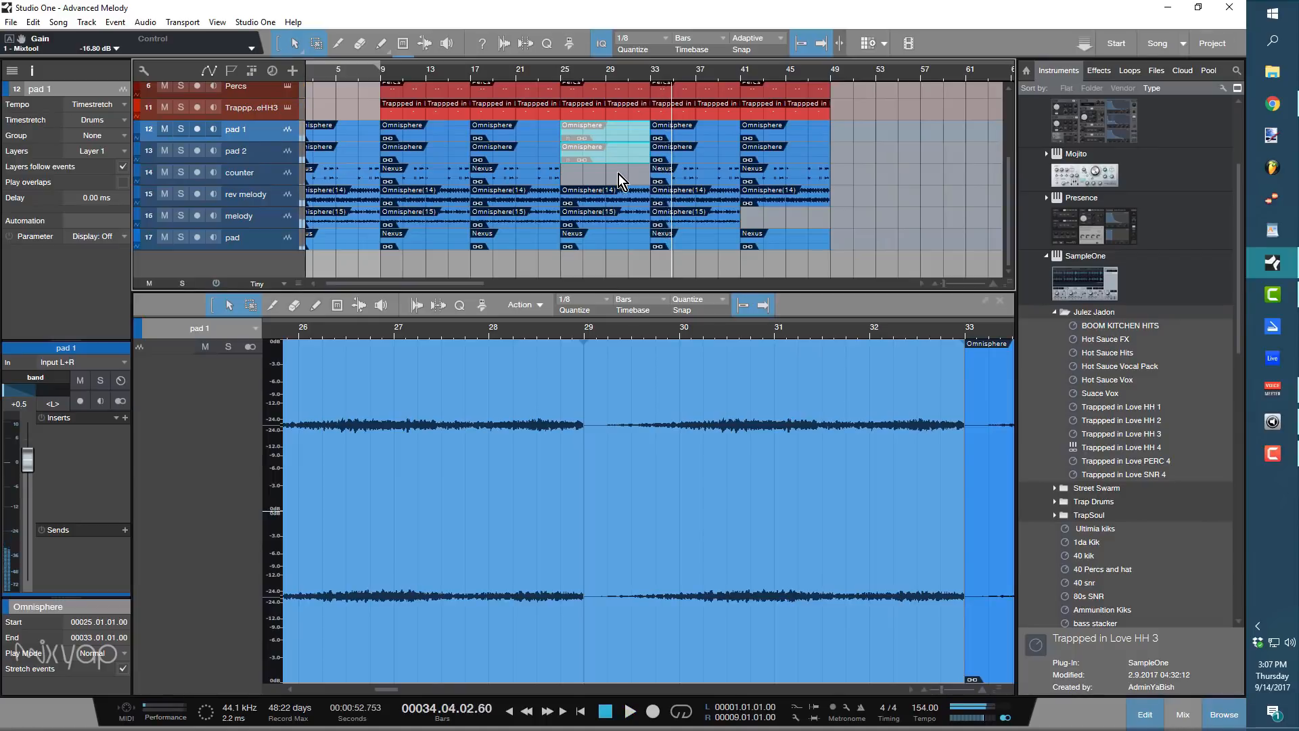
left_click_drag(625, 177, 595, 135)
key("Delete")
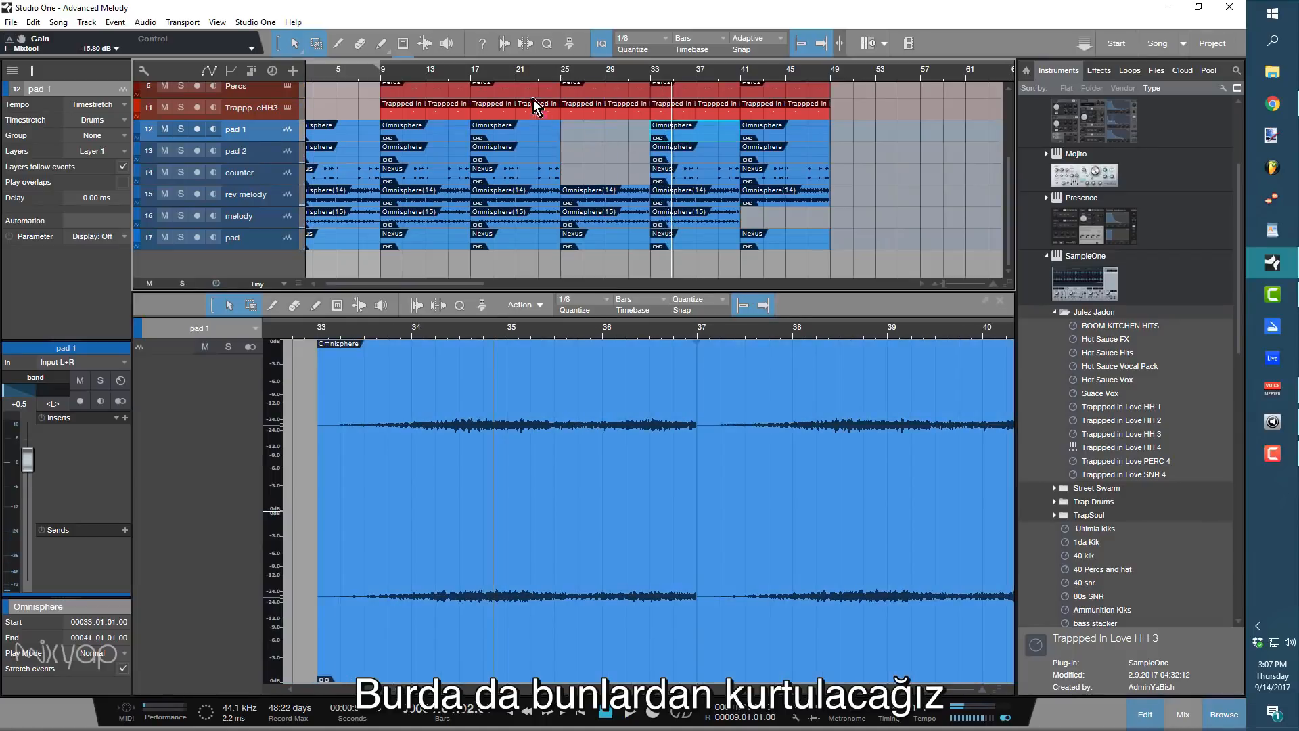
Play the transition into bar 25, starting around bar 20 and again from bar 24.
left_click(504, 76)
key("space")
scroll(618, 166, "up", 2)
scroll(618, 165, "down", 1)
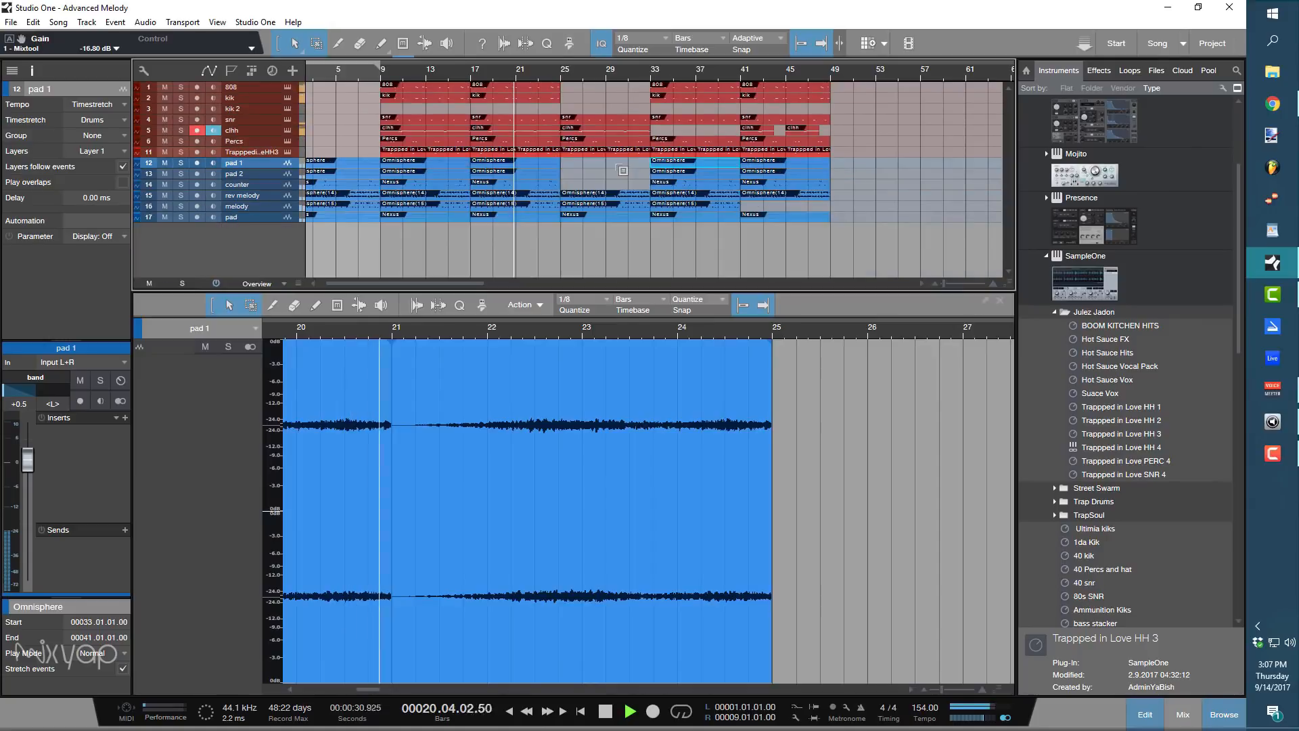
key("space")
left_click(547, 71)
key("space")
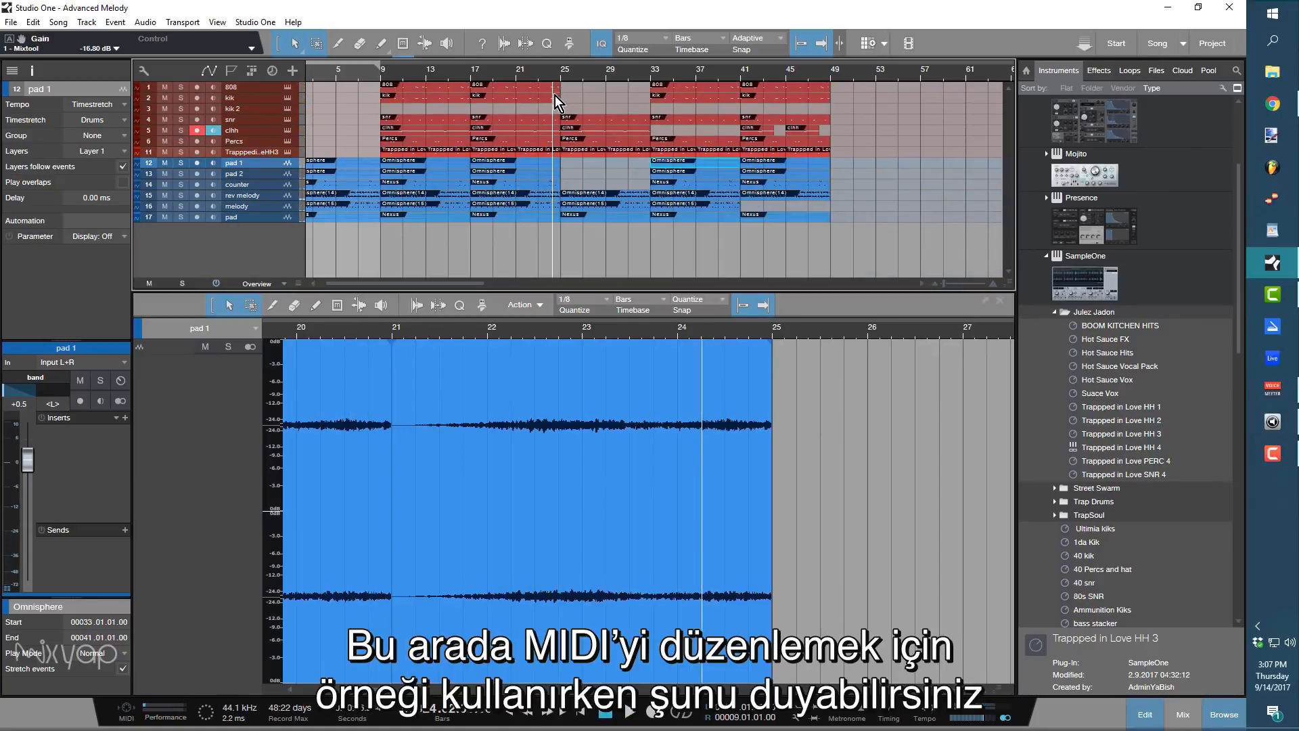
left_click(554, 74)
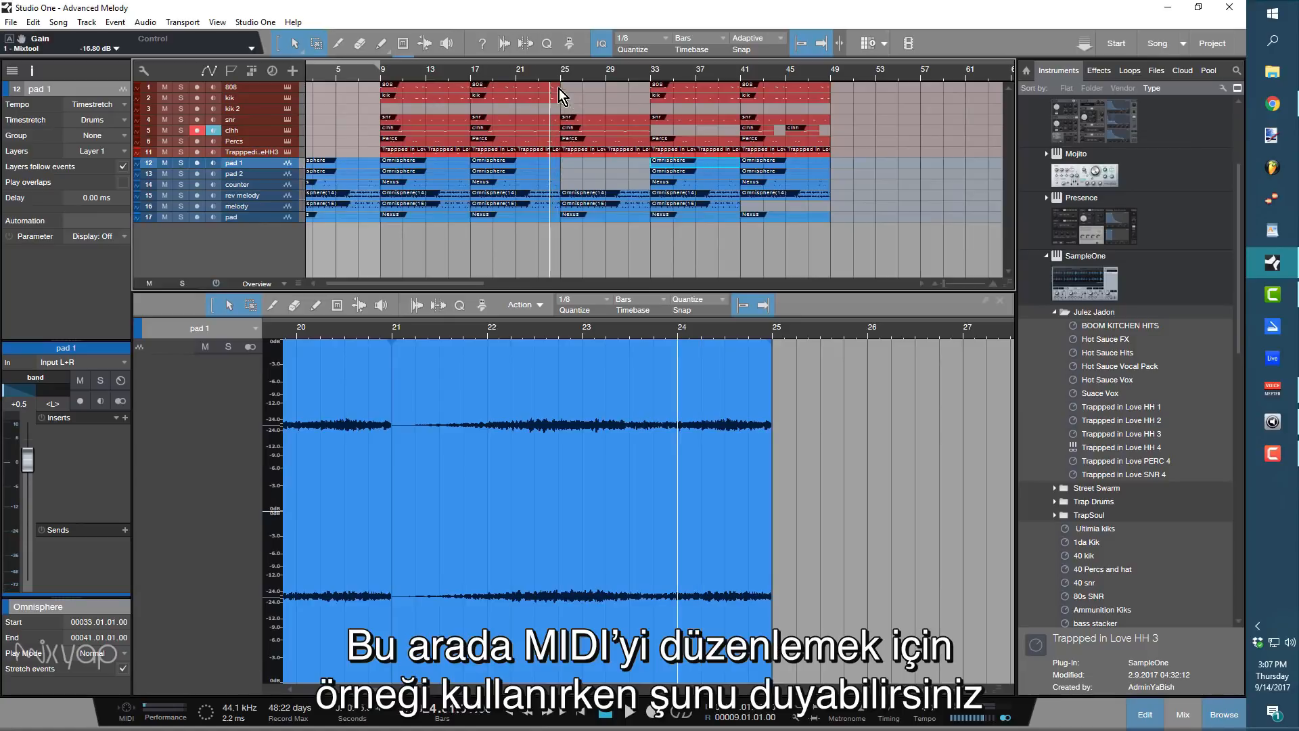
key("space")
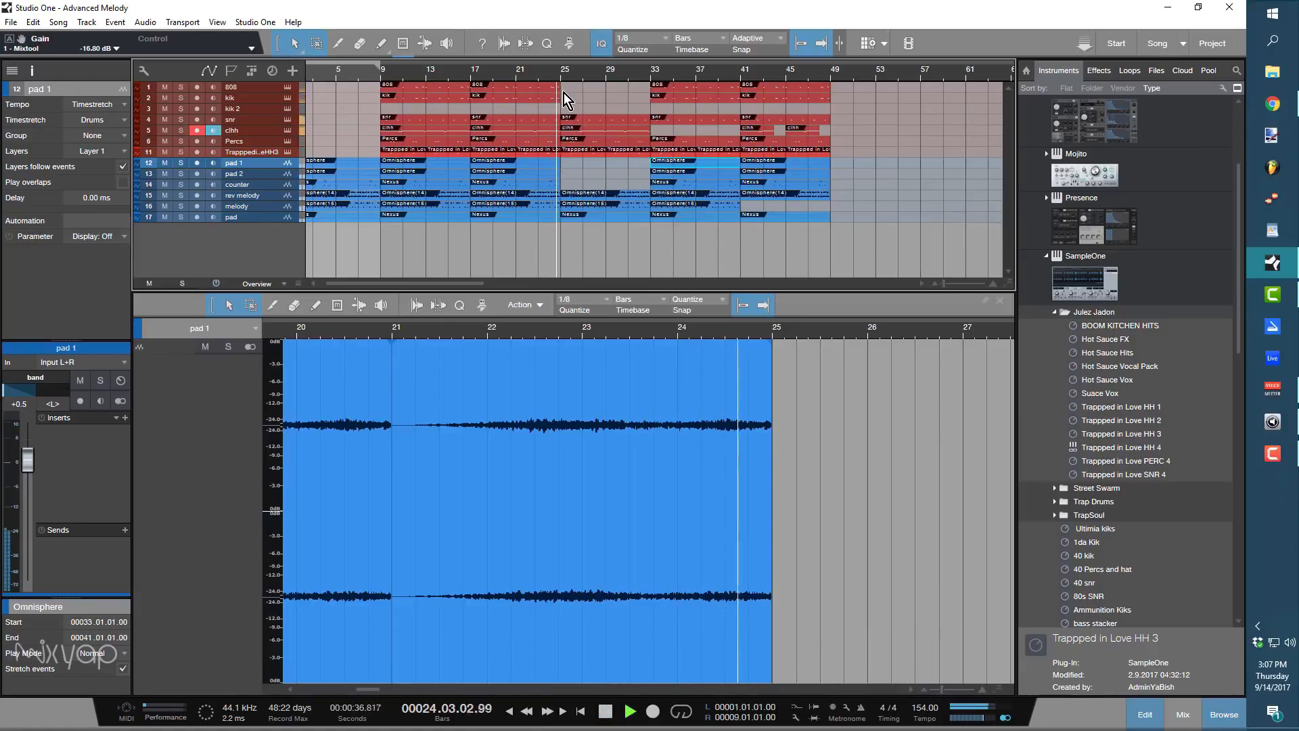
key("space")
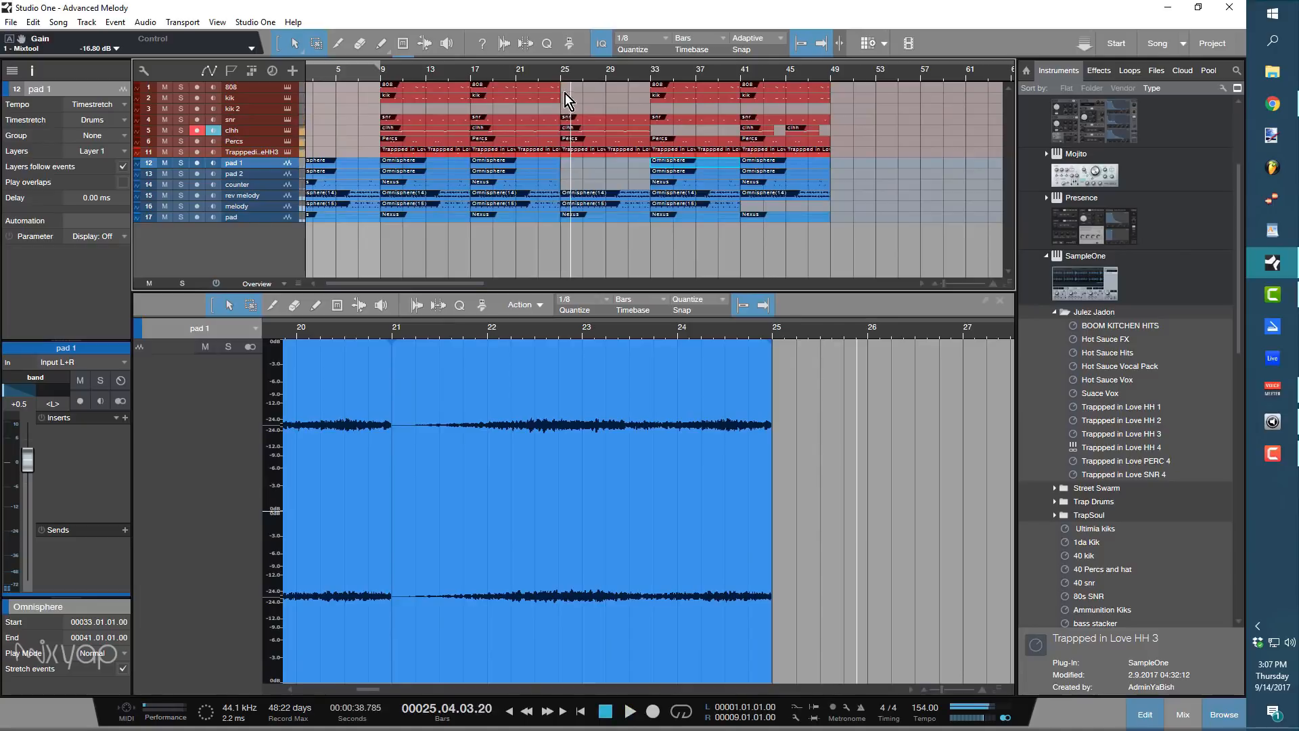
Open the bypass automation of the 808 track's Sample One instrument and enlarge its automation lane in the arrangement.
left_click(285, 88)
right_click(467, 121)
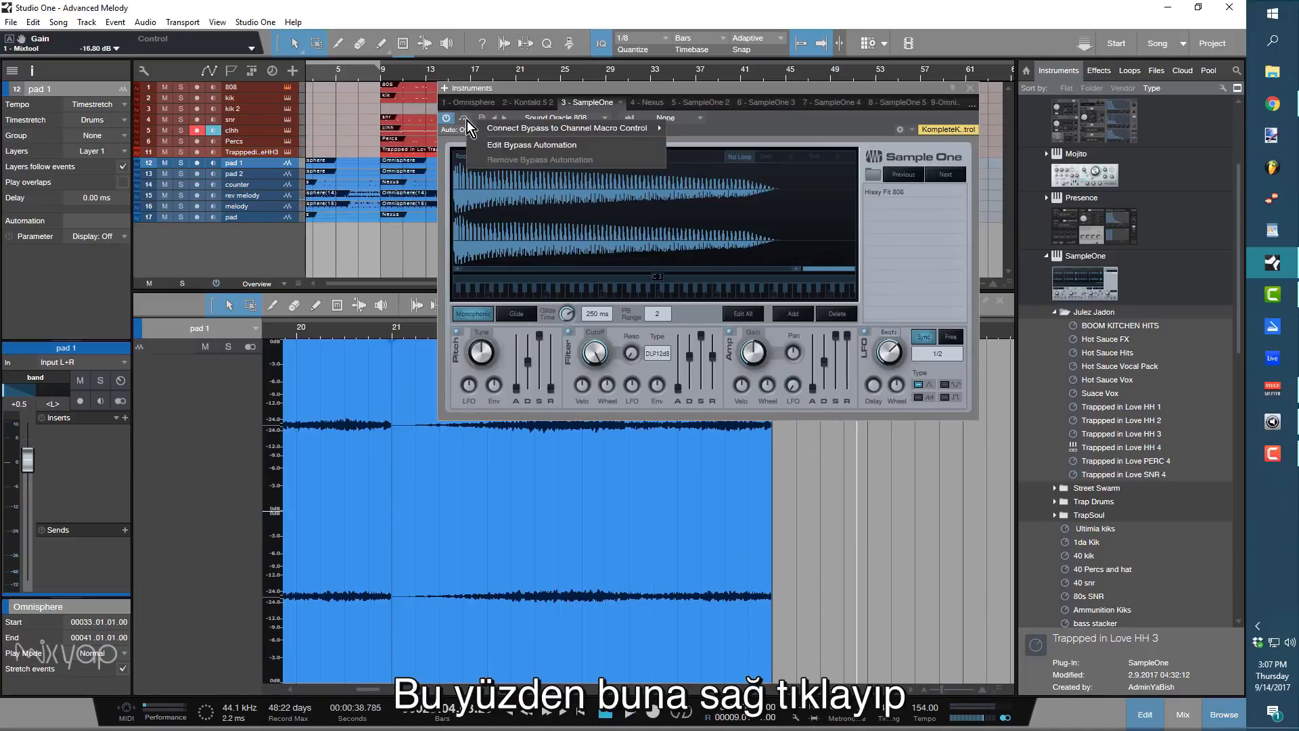
left_click(513, 144)
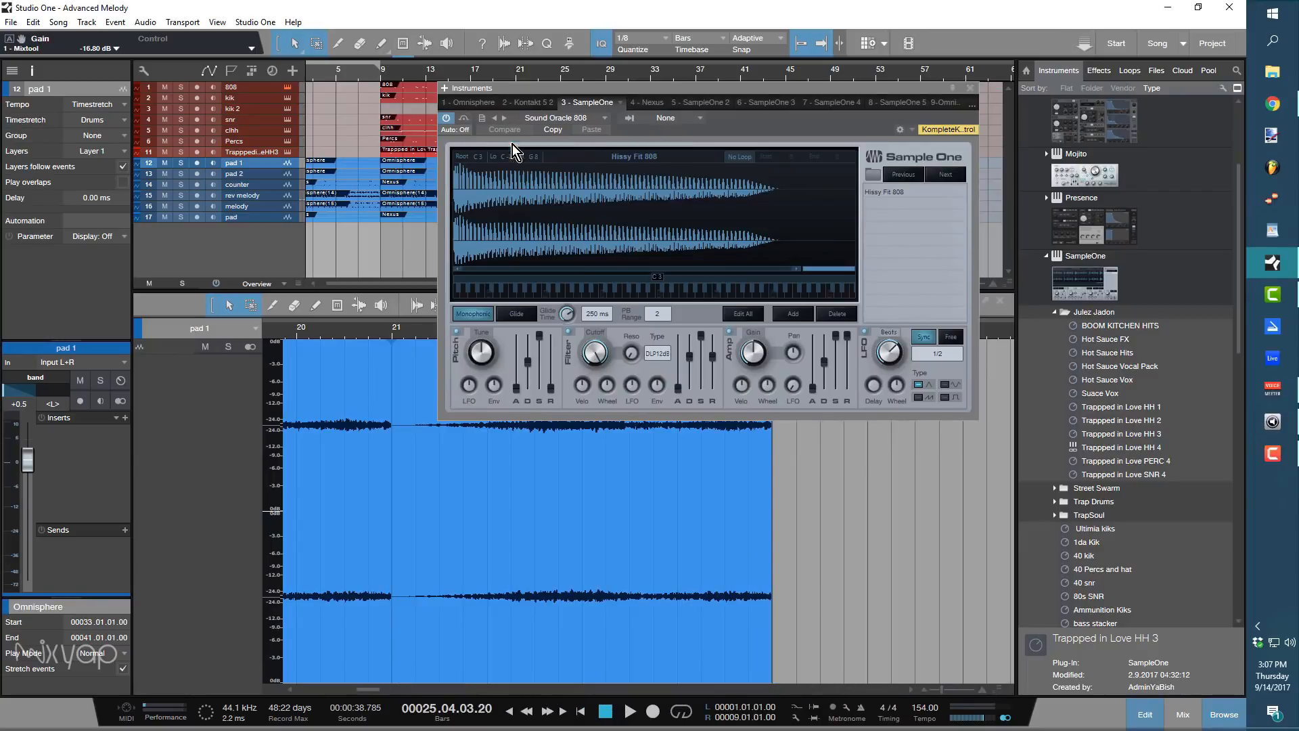
left_click(971, 88)
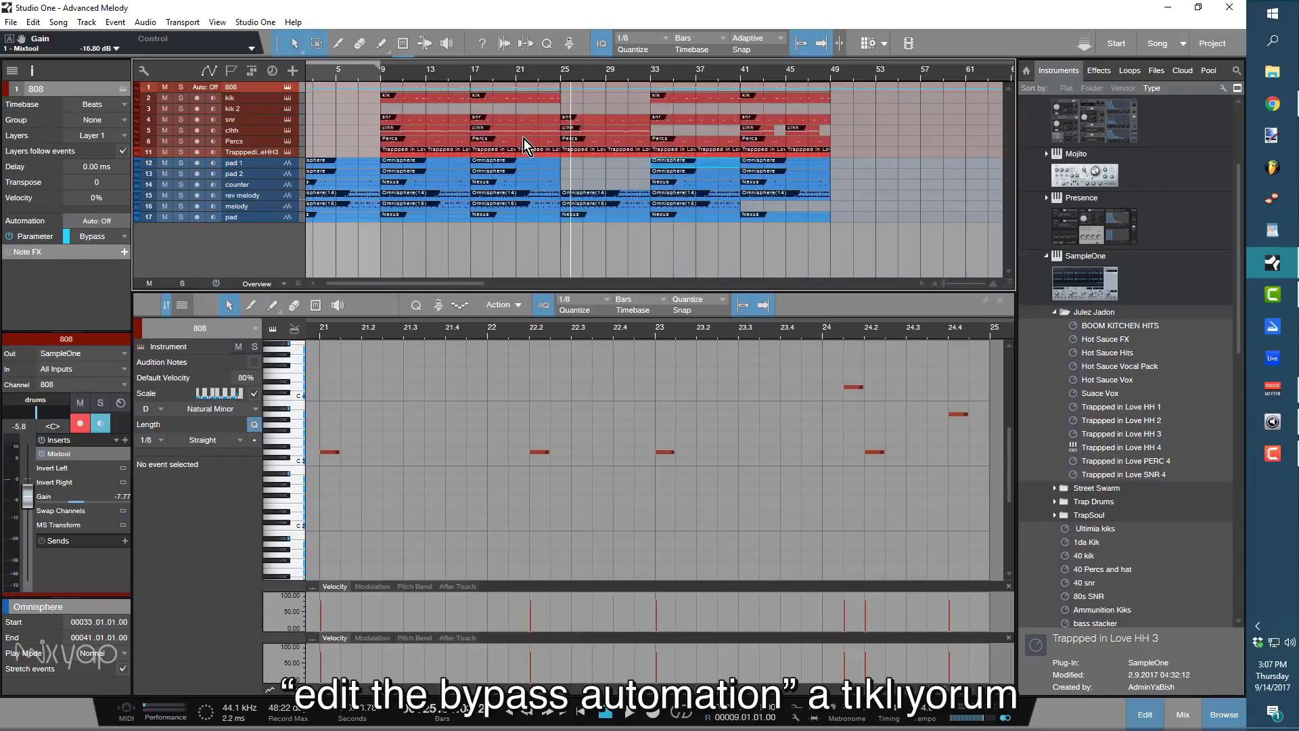
scroll(524, 139, "down", 2)
scroll(607, 151, "up", 6)
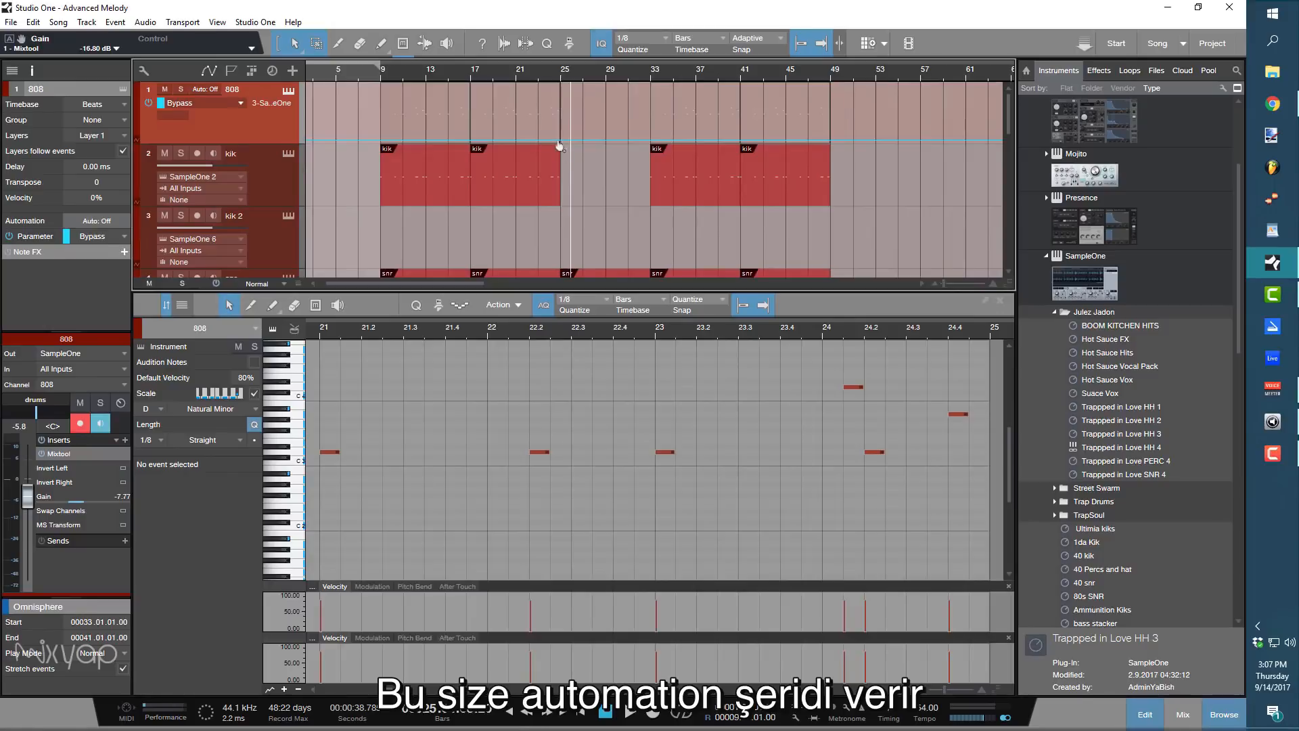
Set the grid to 1/4, automate the 808 bypass on from bar 25 to 33, and hide the automation.
left_click(561, 141)
left_click(653, 43)
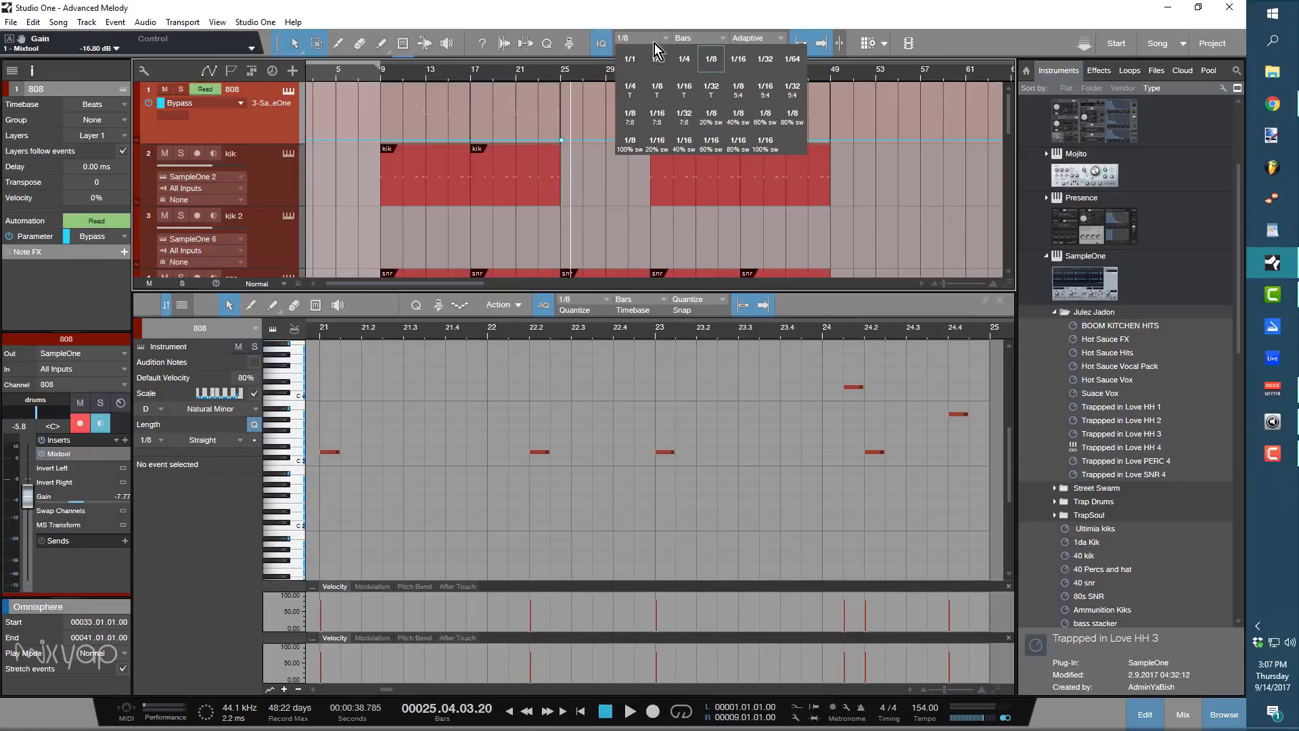
left_click(692, 61)
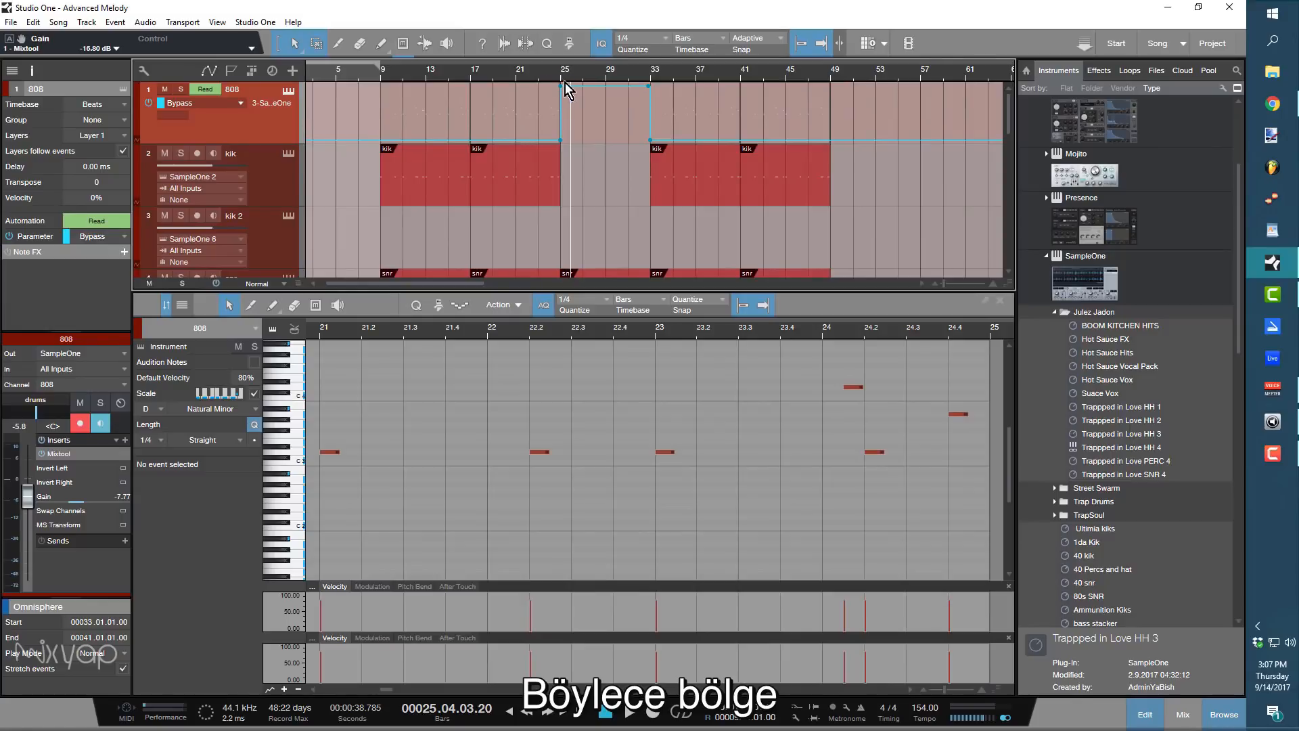
key("a")
key("a")
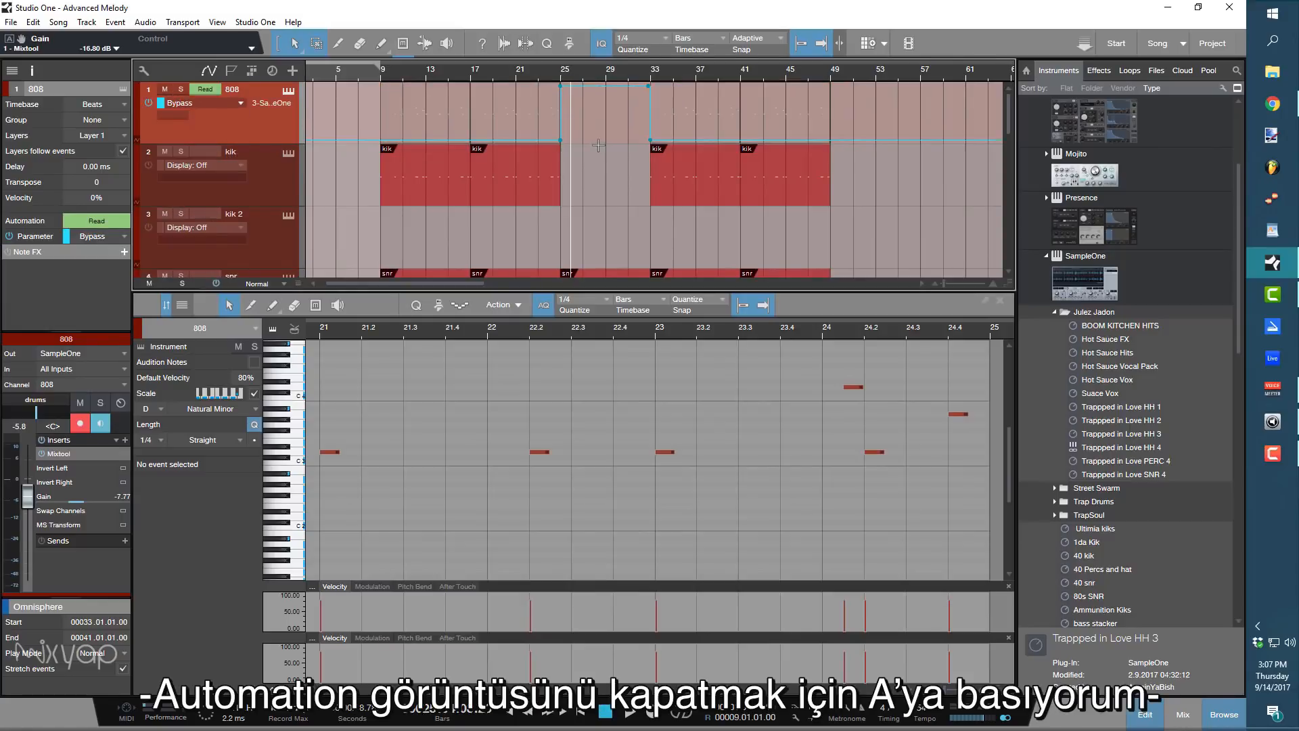
Play the arrangement from bar 24 to check how the 808 cuts off at bar 25.
left_click(552, 73)
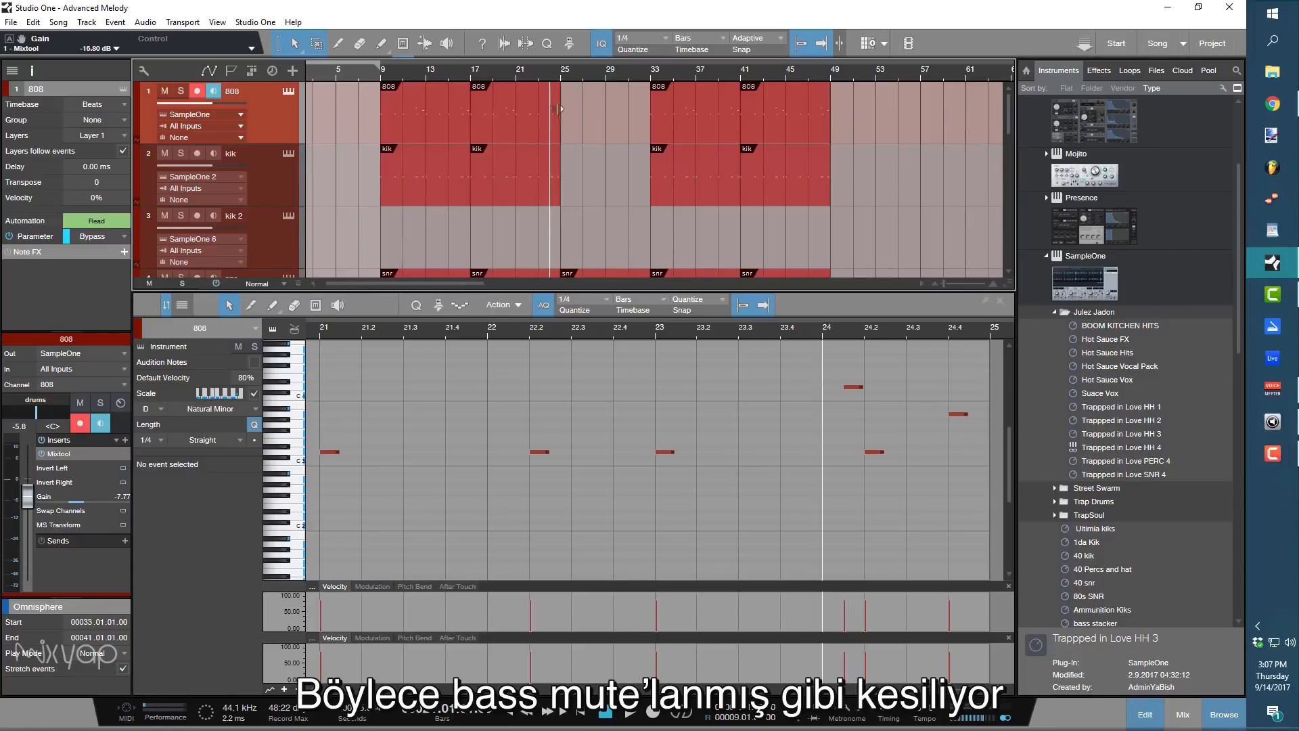
key("space")
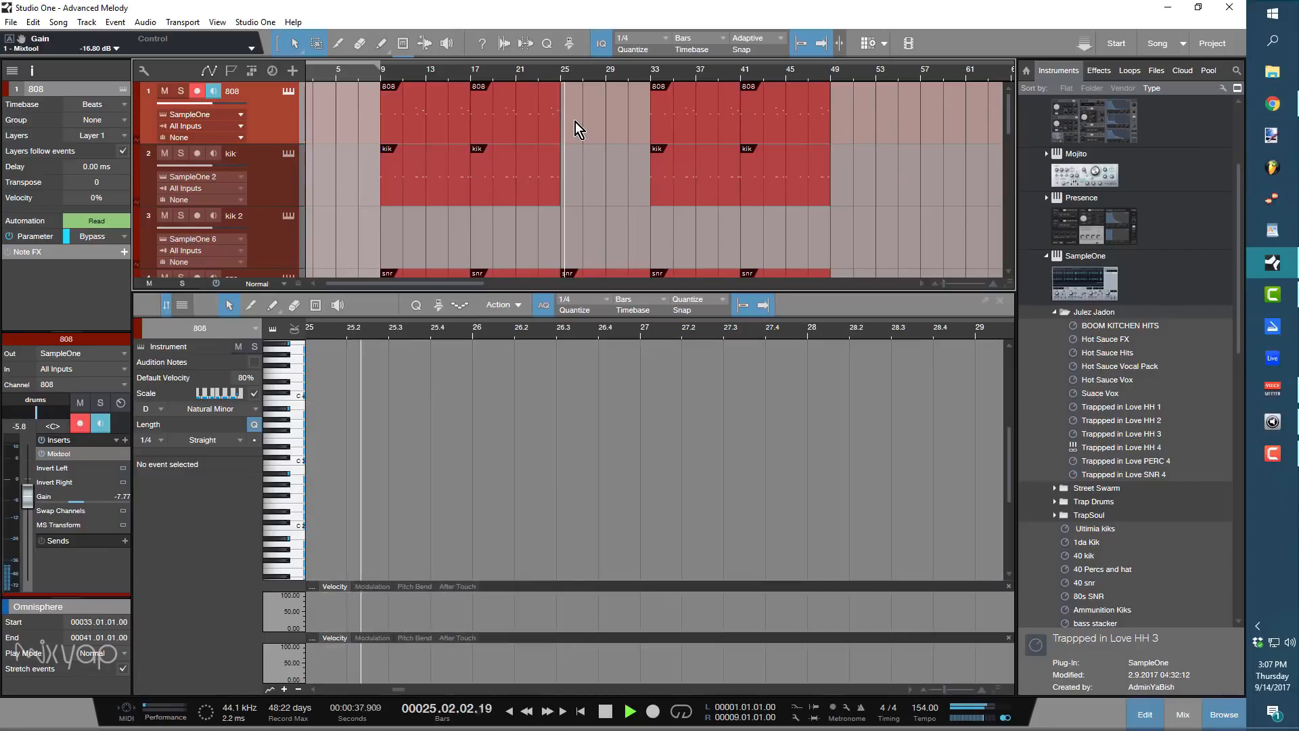
scroll(581, 125, "down", 3)
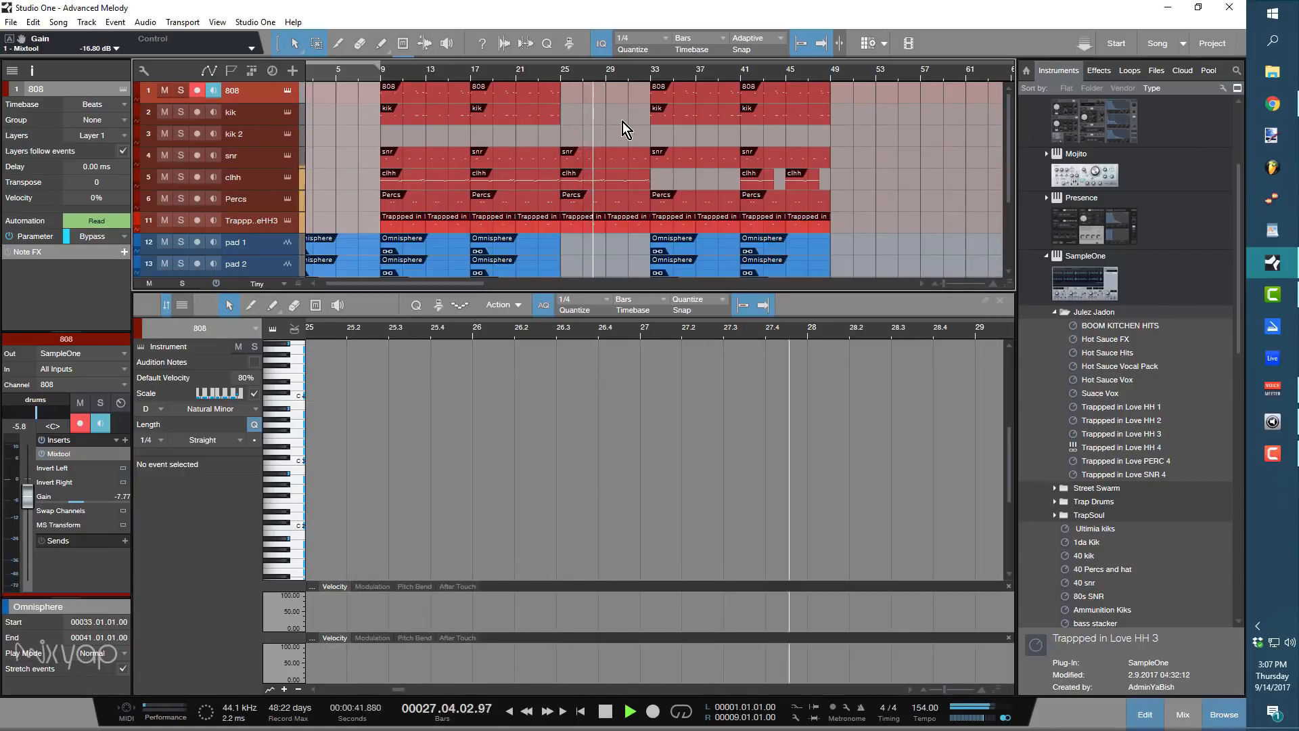
Shorten the clhh event starting at bar 25 to end at bar 31, and play from there.
left_click(652, 180)
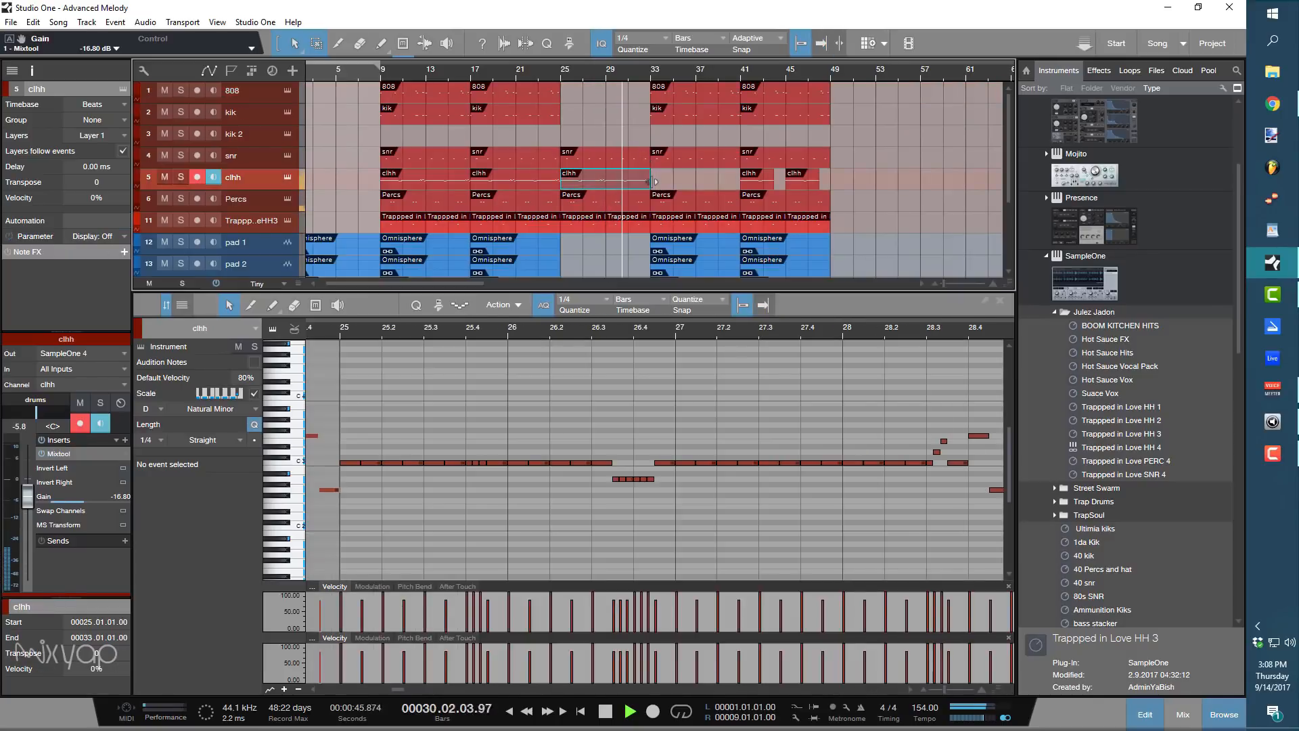
left_click_drag(650, 183, 631, 192)
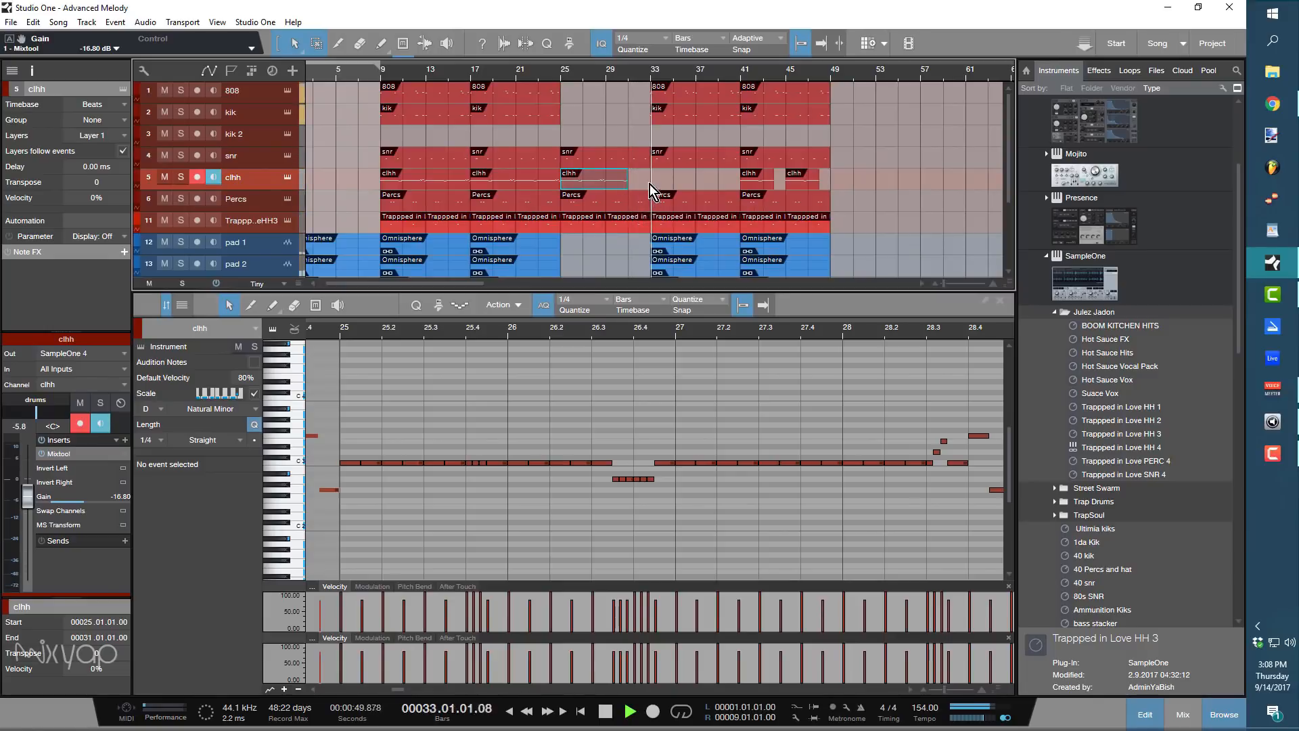
left_click(628, 76)
scroll(650, 122, "up", 4)
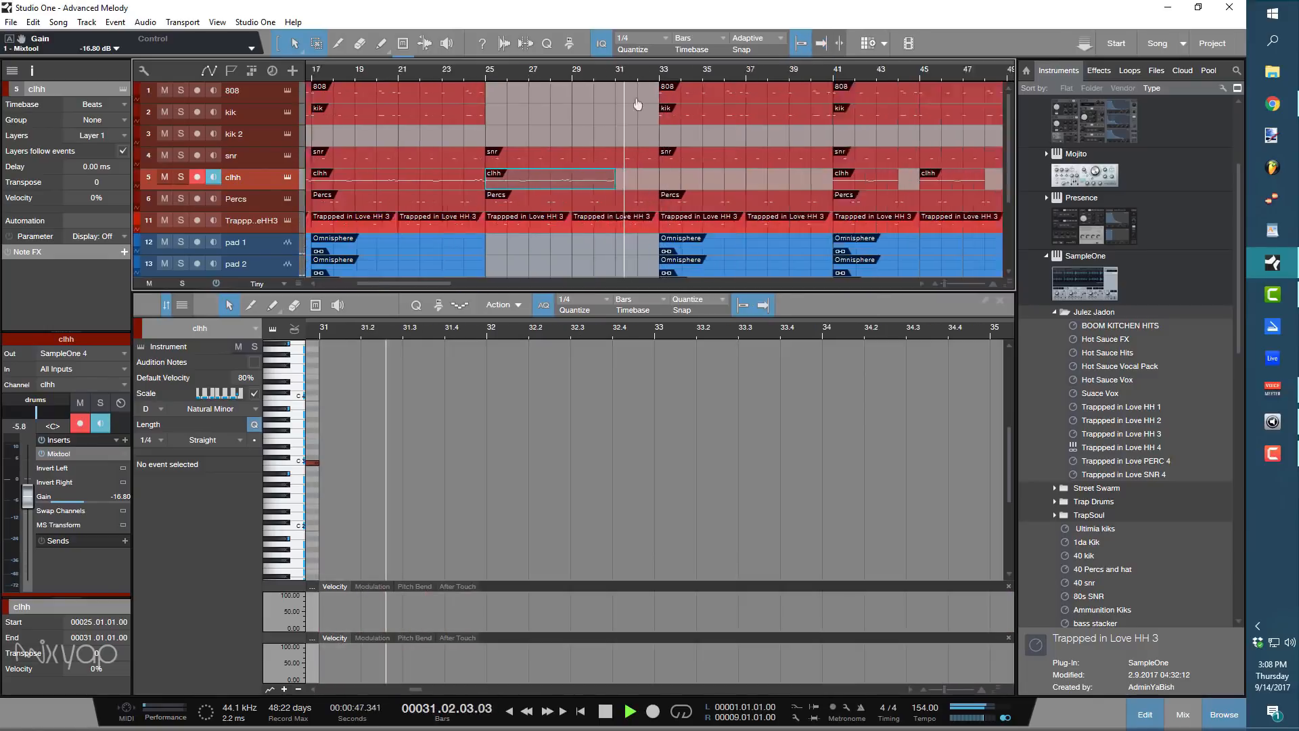
Set the note grid to 1/8 and add two C3 snare notes at 32.4.1 and 32.4.3 in the snr event.
left_click(665, 160)
key("space")
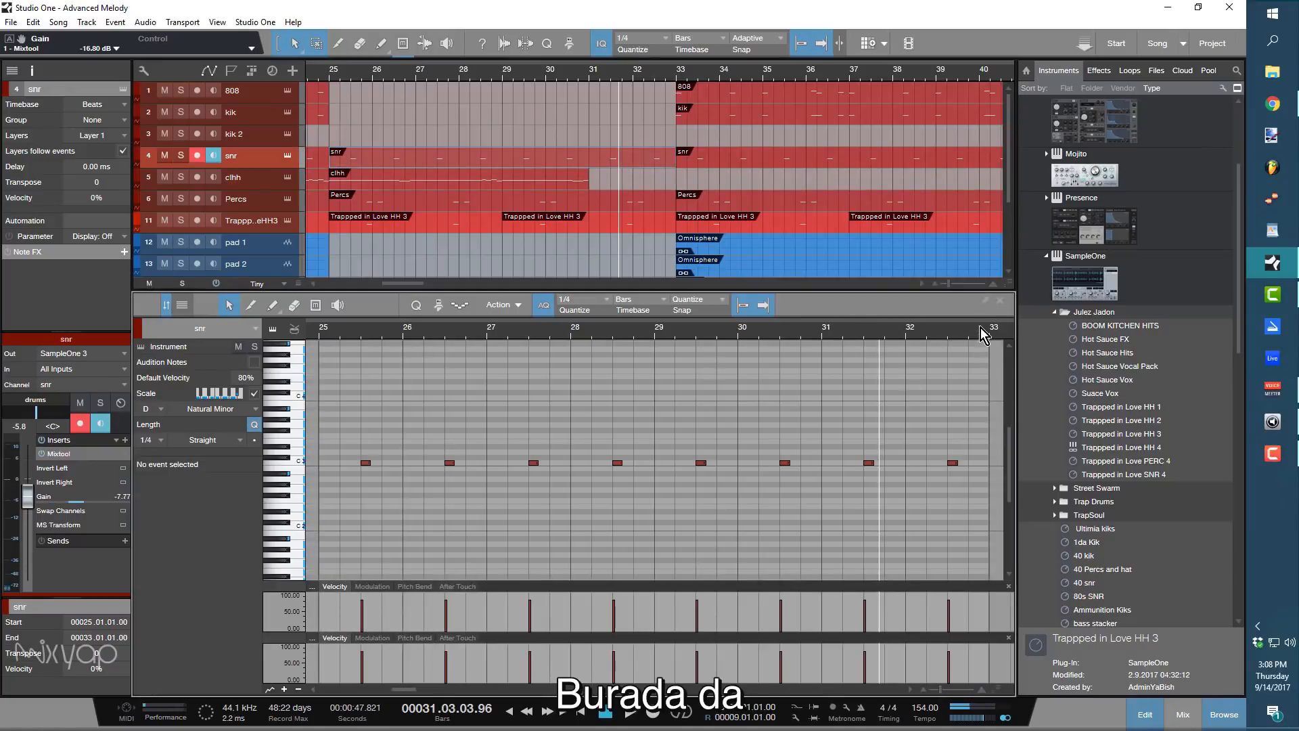
scroll(944, 362, "up", 5)
scroll(880, 348, "down", 2)
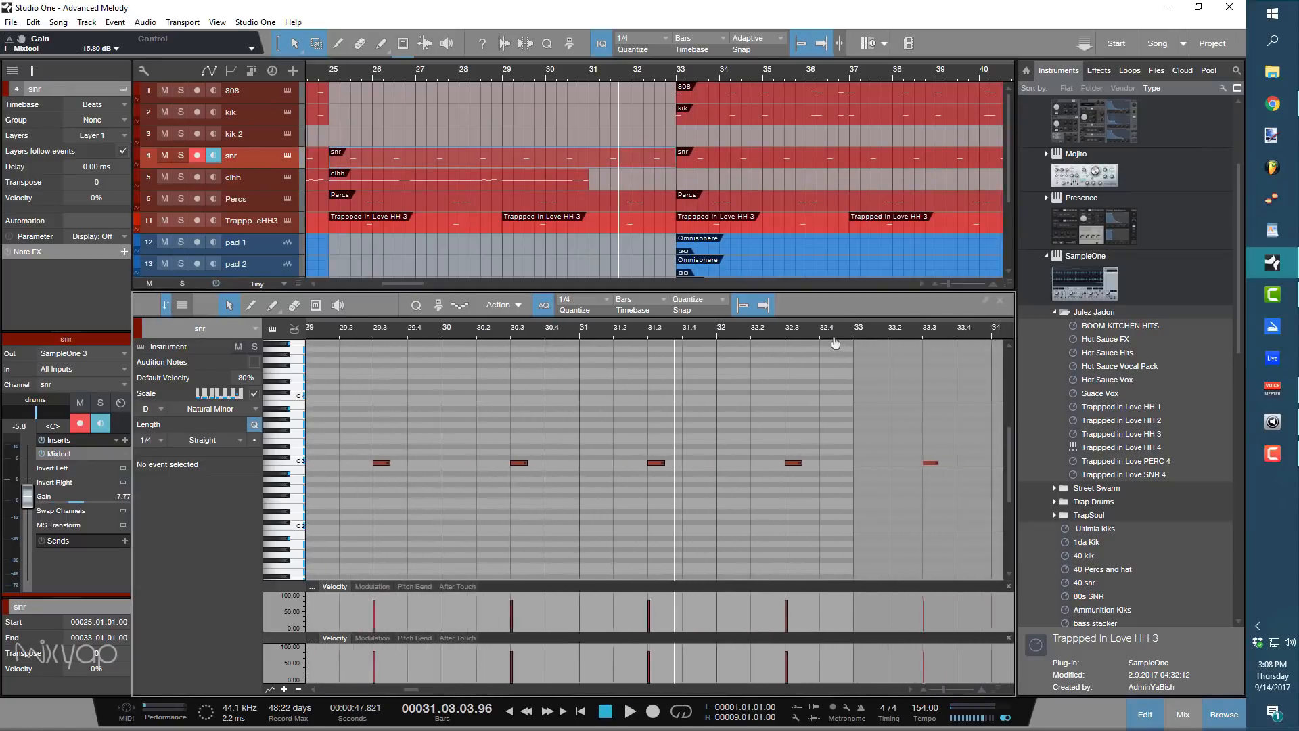
left_click(572, 301)
left_click(622, 318)
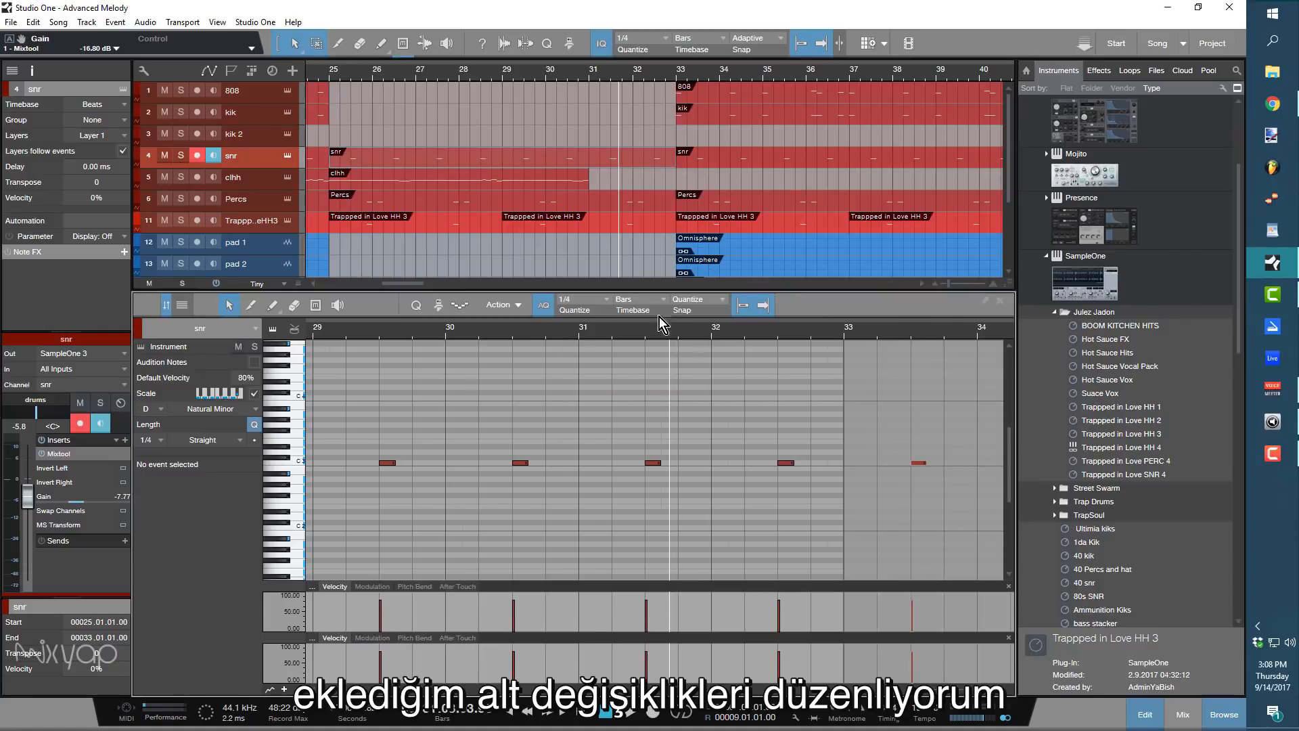
double_click(817, 463)
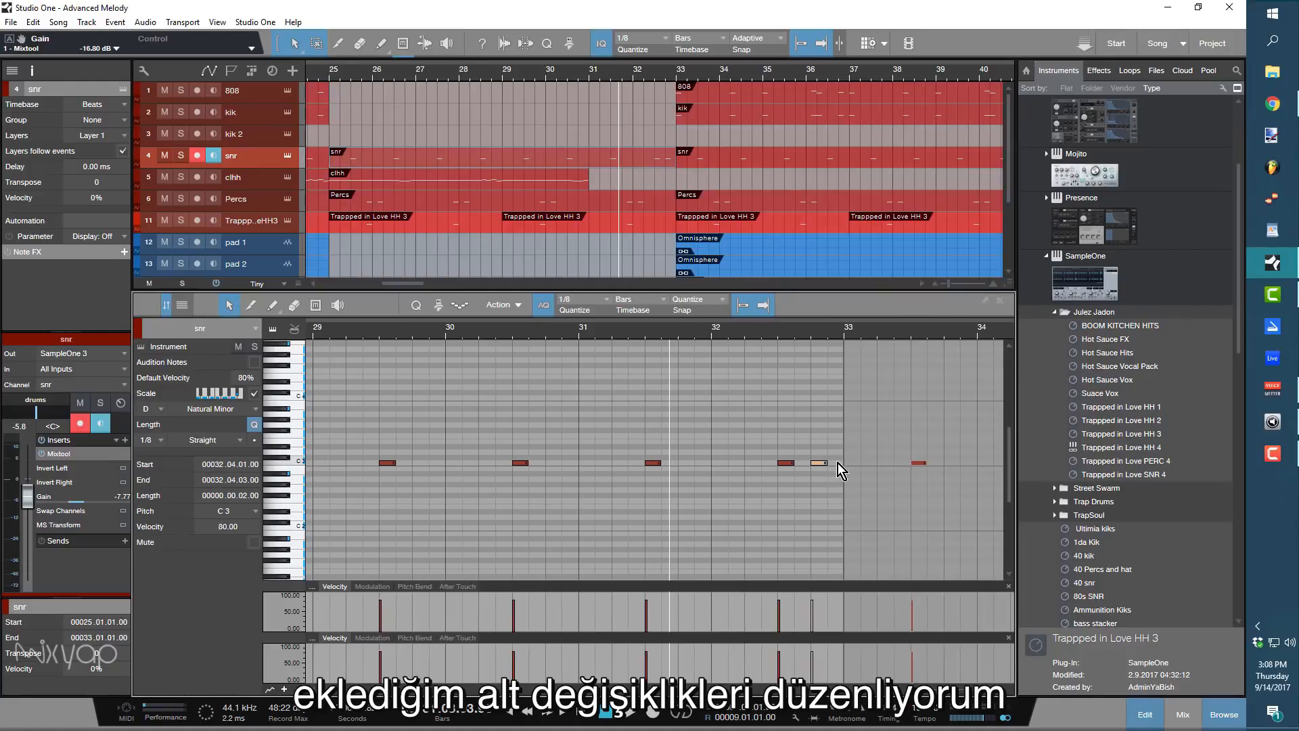
double_click(836, 462)
scroll(614, 65, "down", 3)
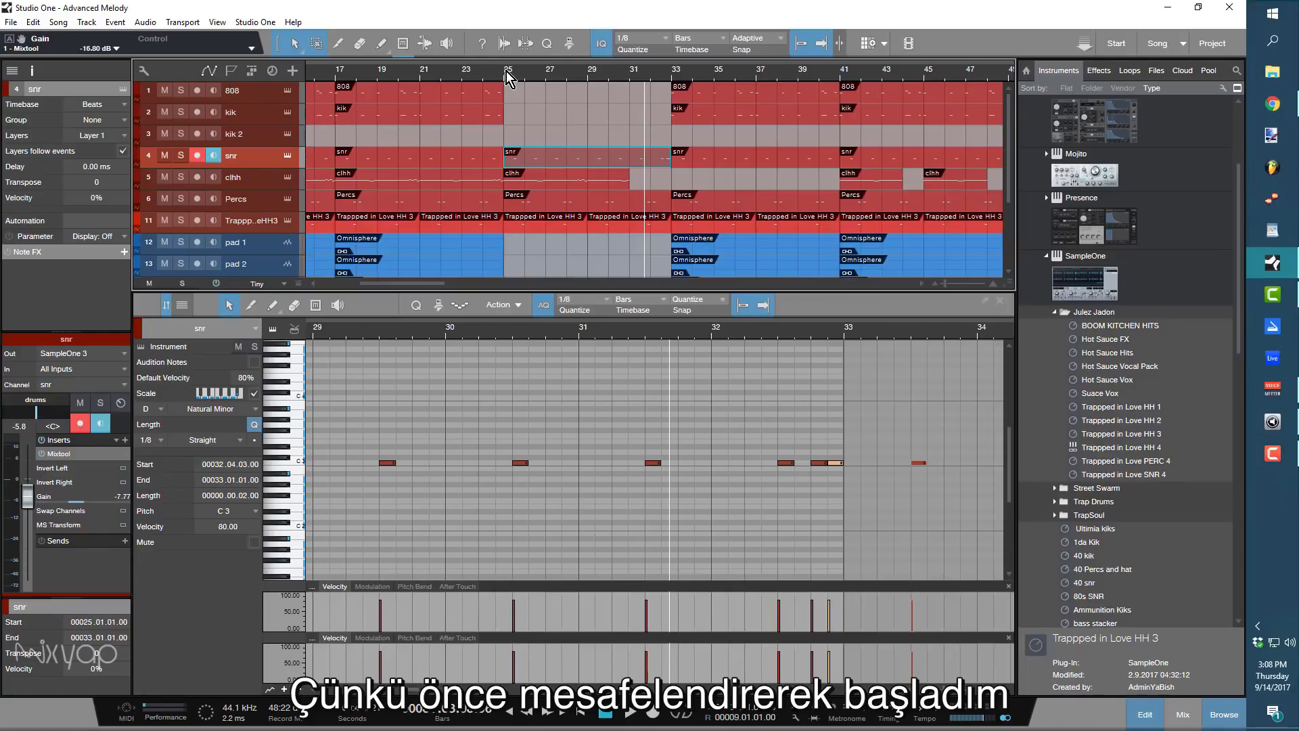
Play the edited section from bar 25 and again from about bar 30, and review the tracks past bar 33.
left_click(506, 71)
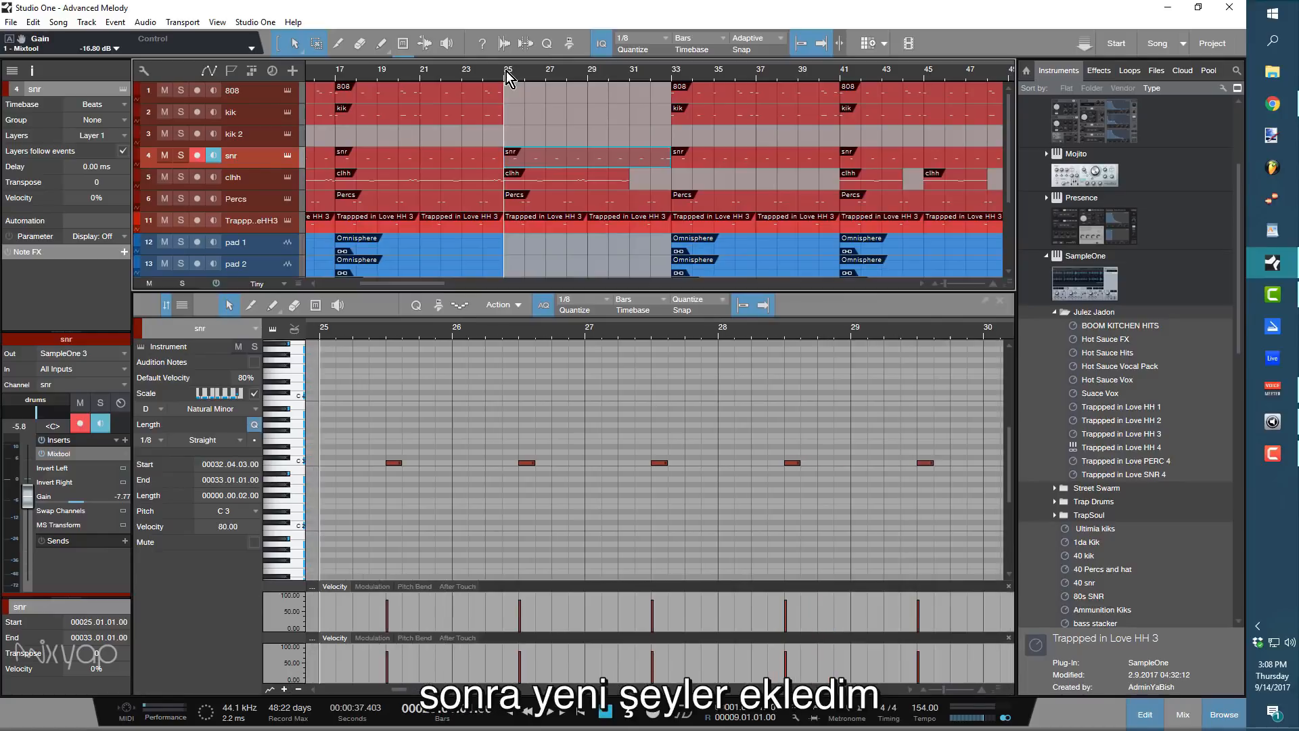
key("space")
left_click(623, 75)
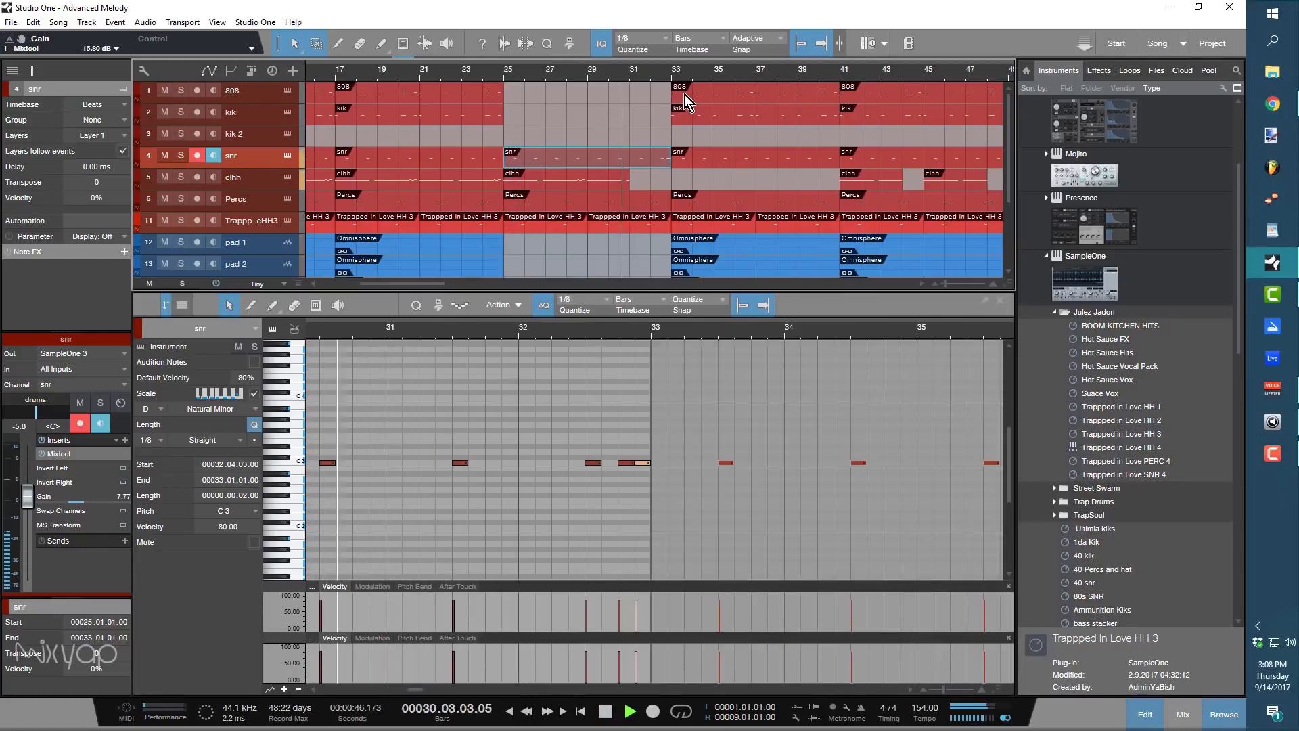
left_click_drag(589, 71, 579, 62)
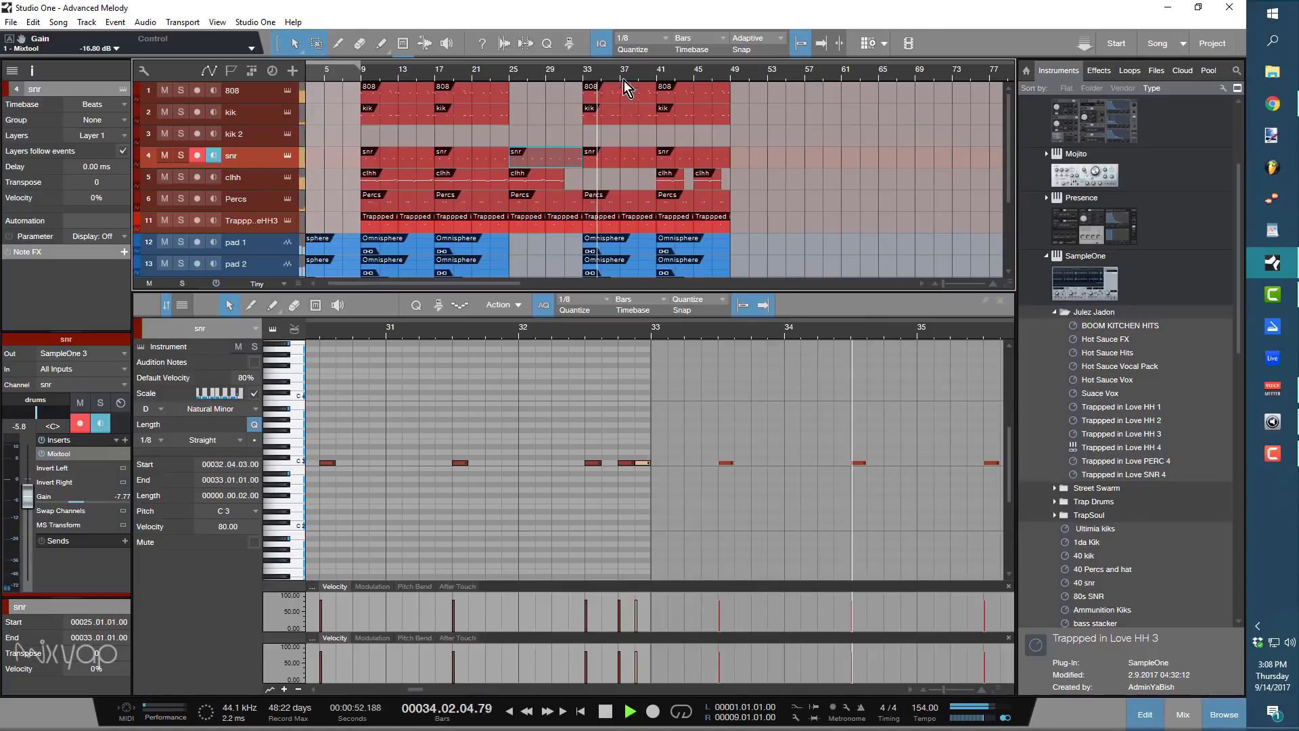
scroll(769, 151, "down", 4)
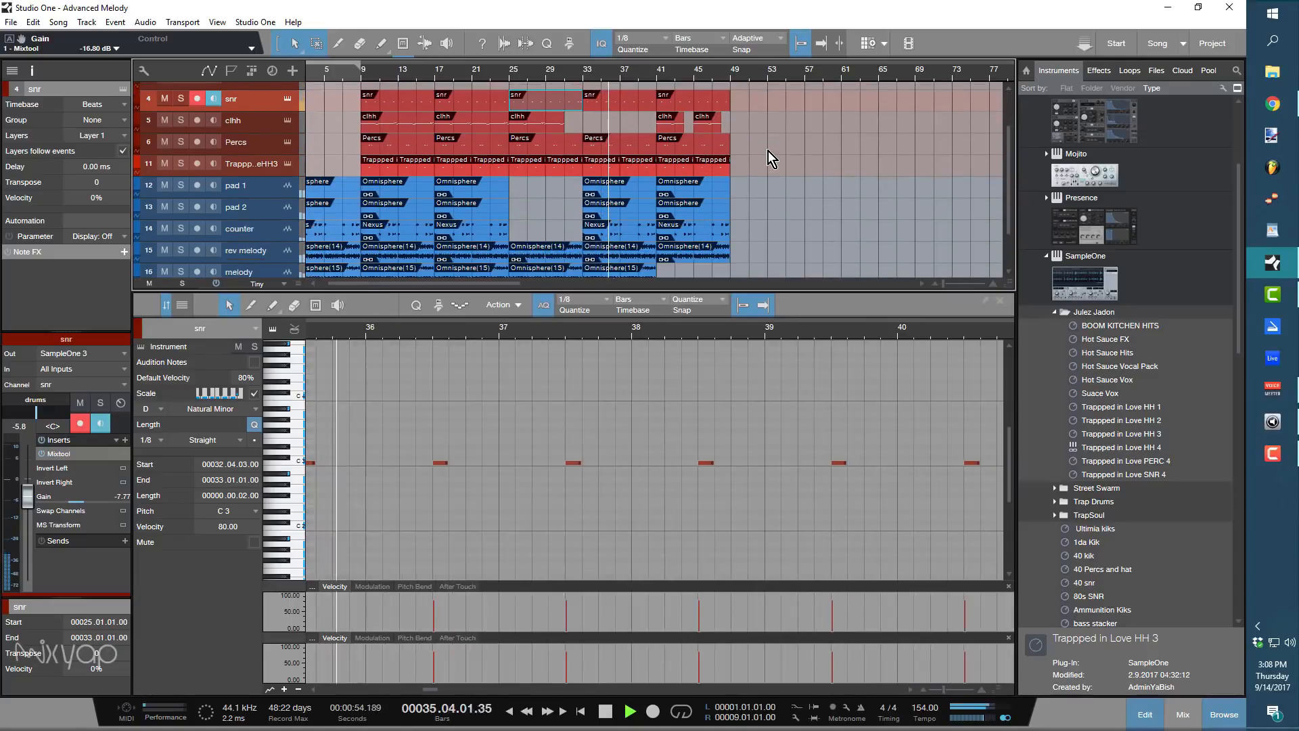
scroll(768, 152, "up", 4)
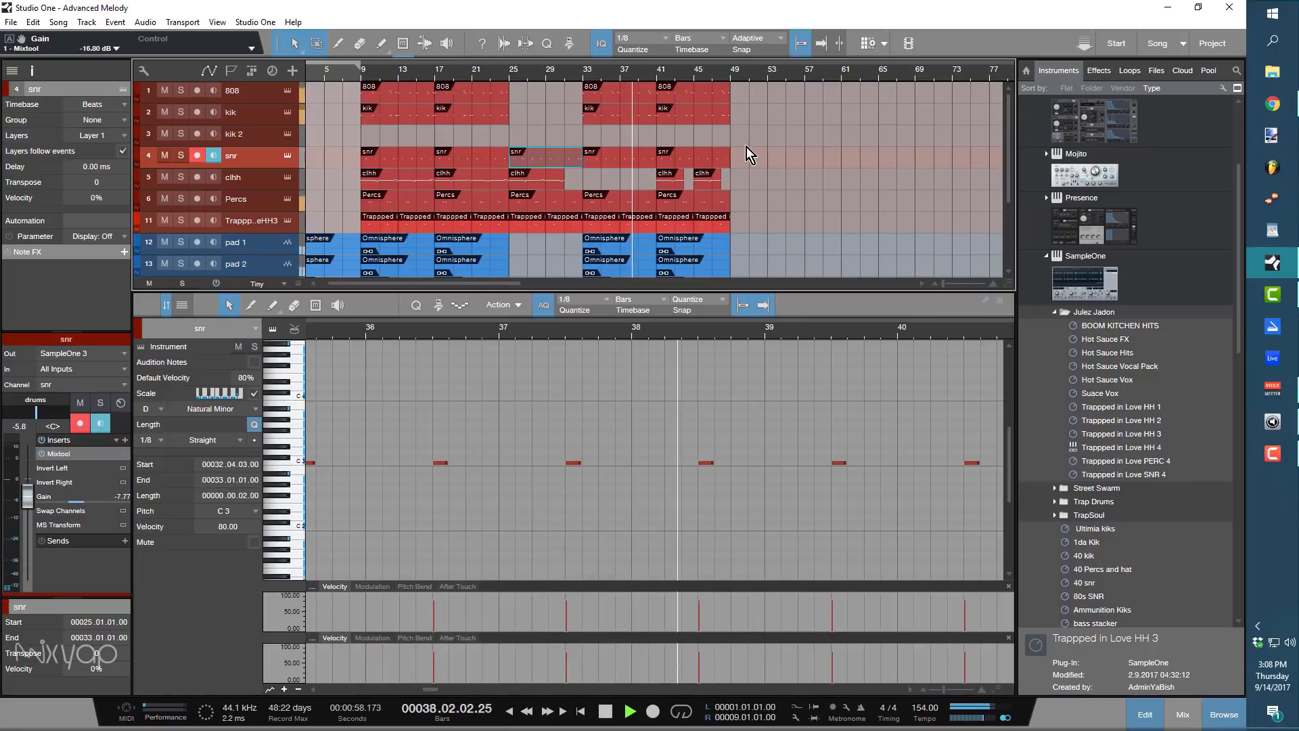
Open the kik event at bar 41, play it from its start, and add a C3 note at 41.2.3.
scroll(757, 145, "down", 2)
scroll(757, 145, "down", 4)
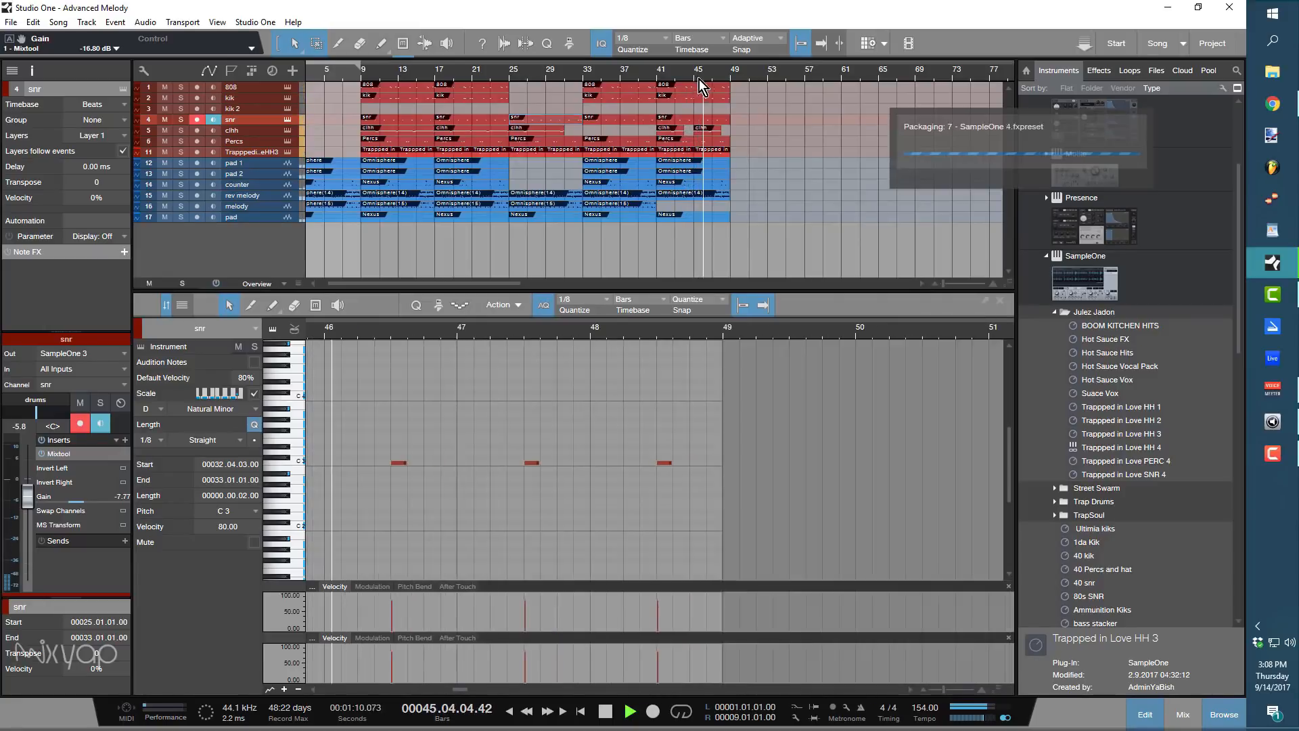
left_click(688, 98)
double_click(687, 99)
double_click(687, 98)
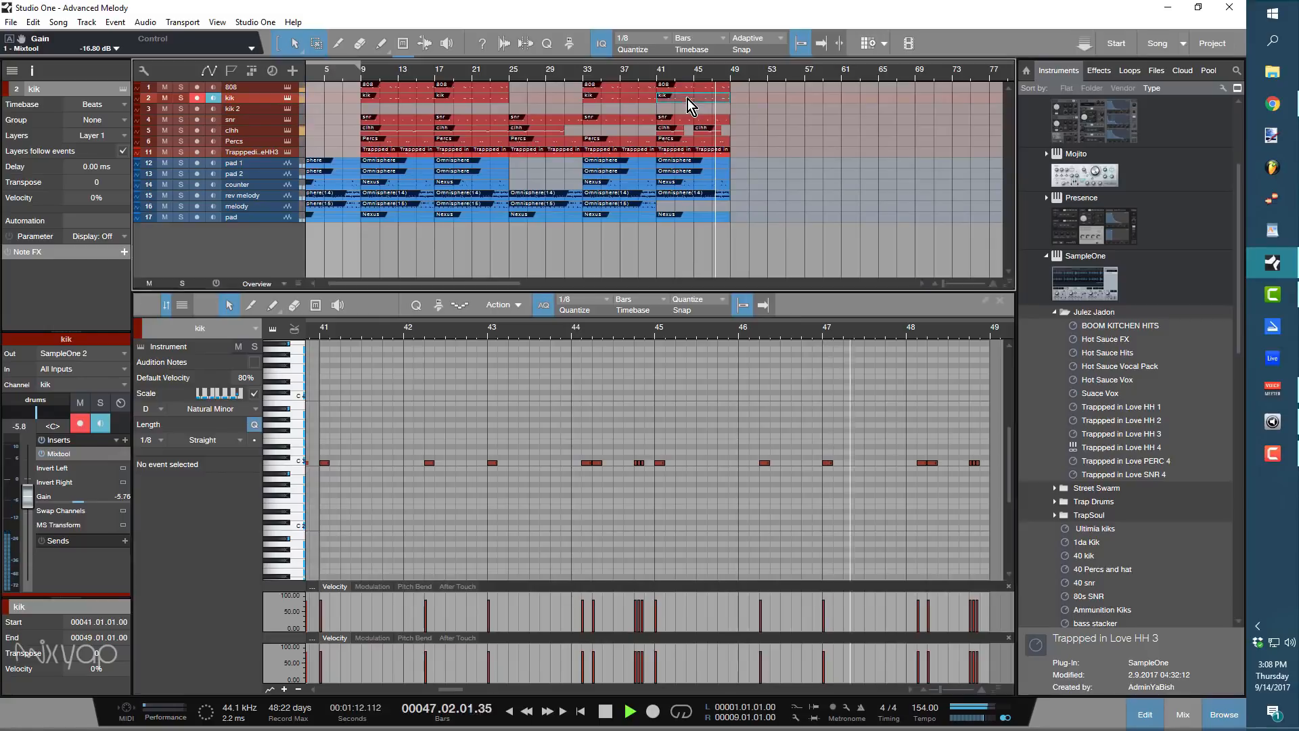
left_click(316, 334)
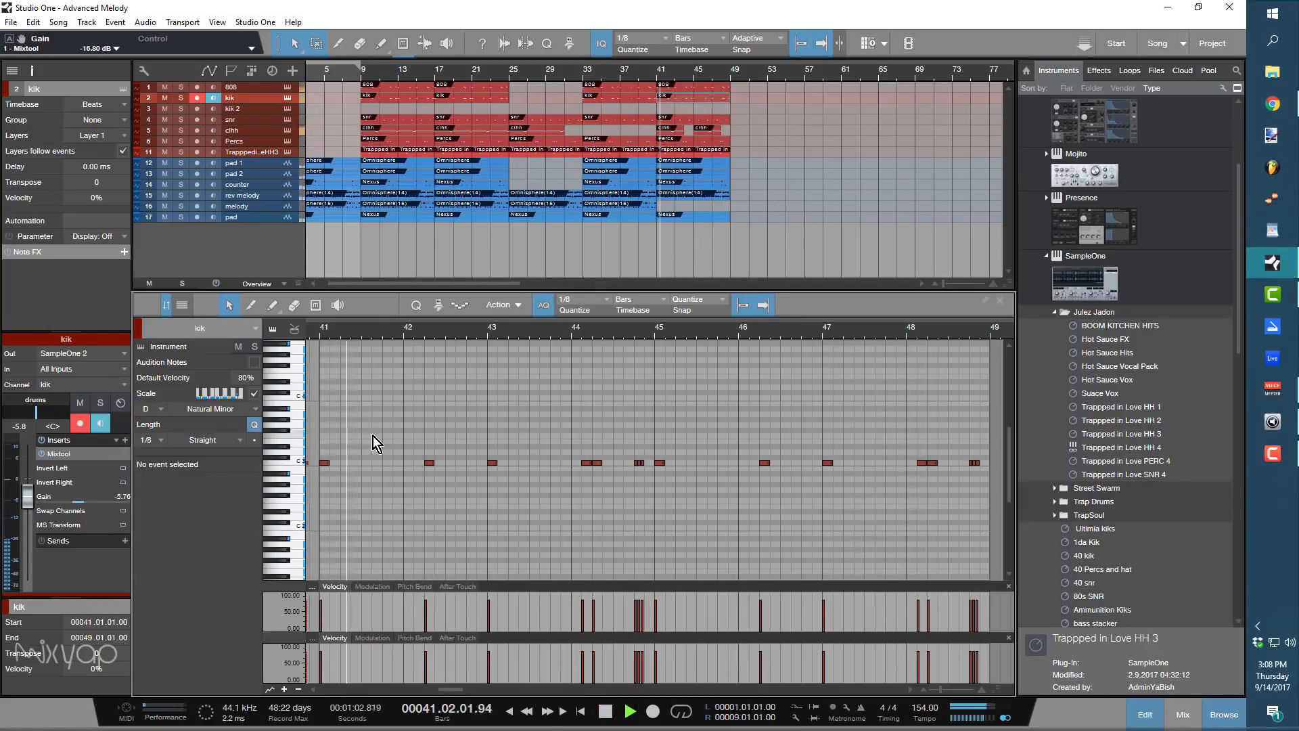
key("space")
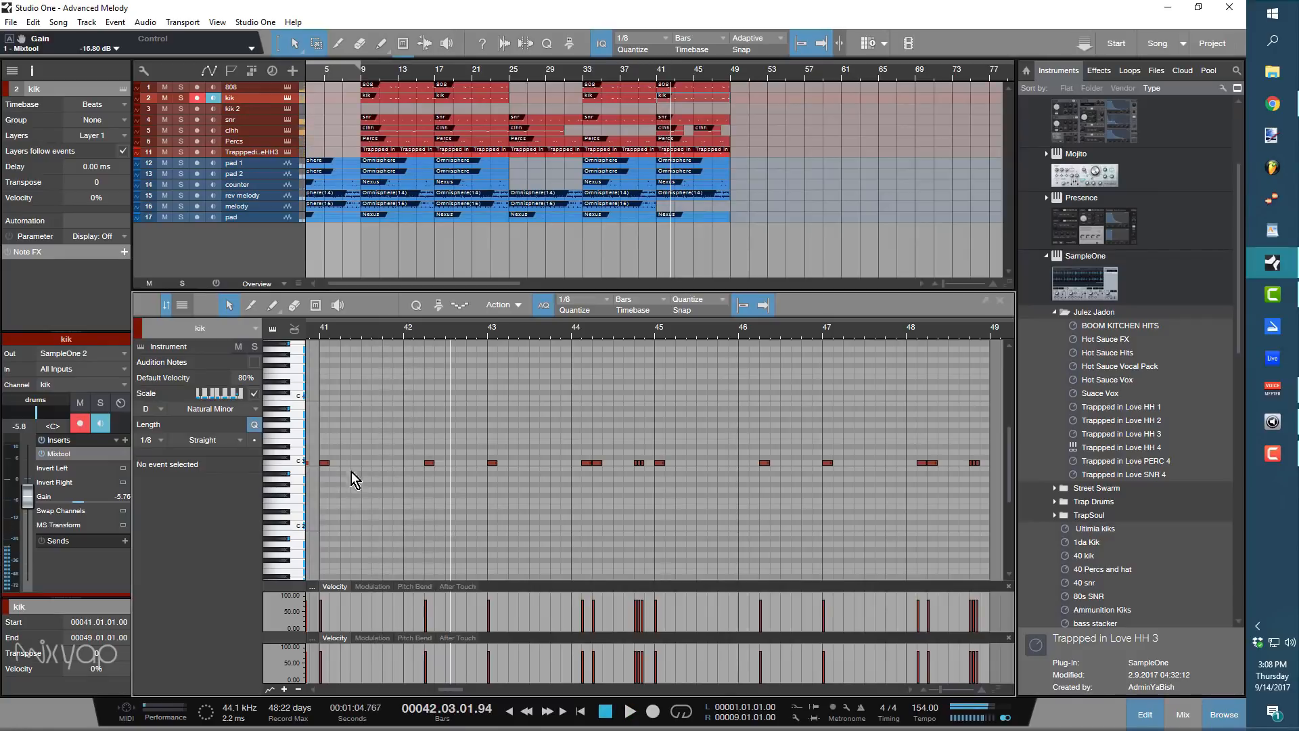
double_click(356, 463)
Play the kik part repeatedly from bar 41 and add another C3 note at 42.2.3.
left_click(320, 333)
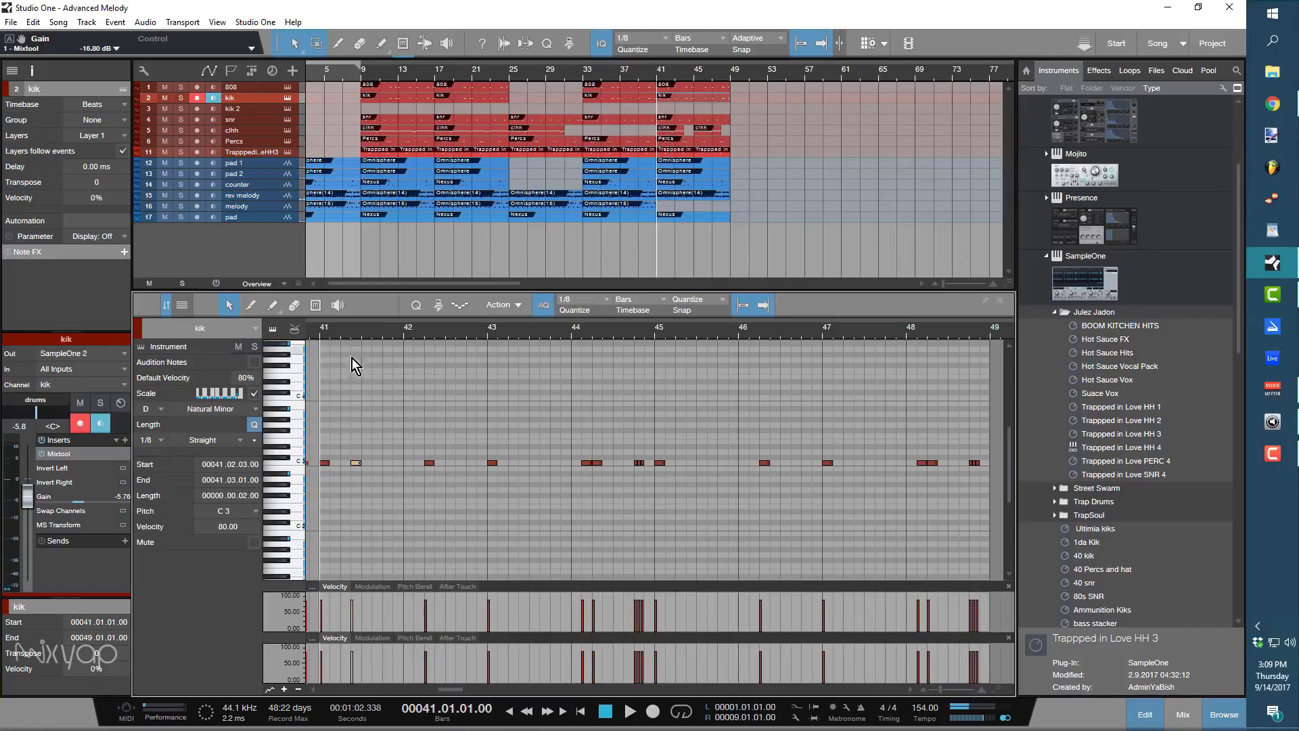
key("space")
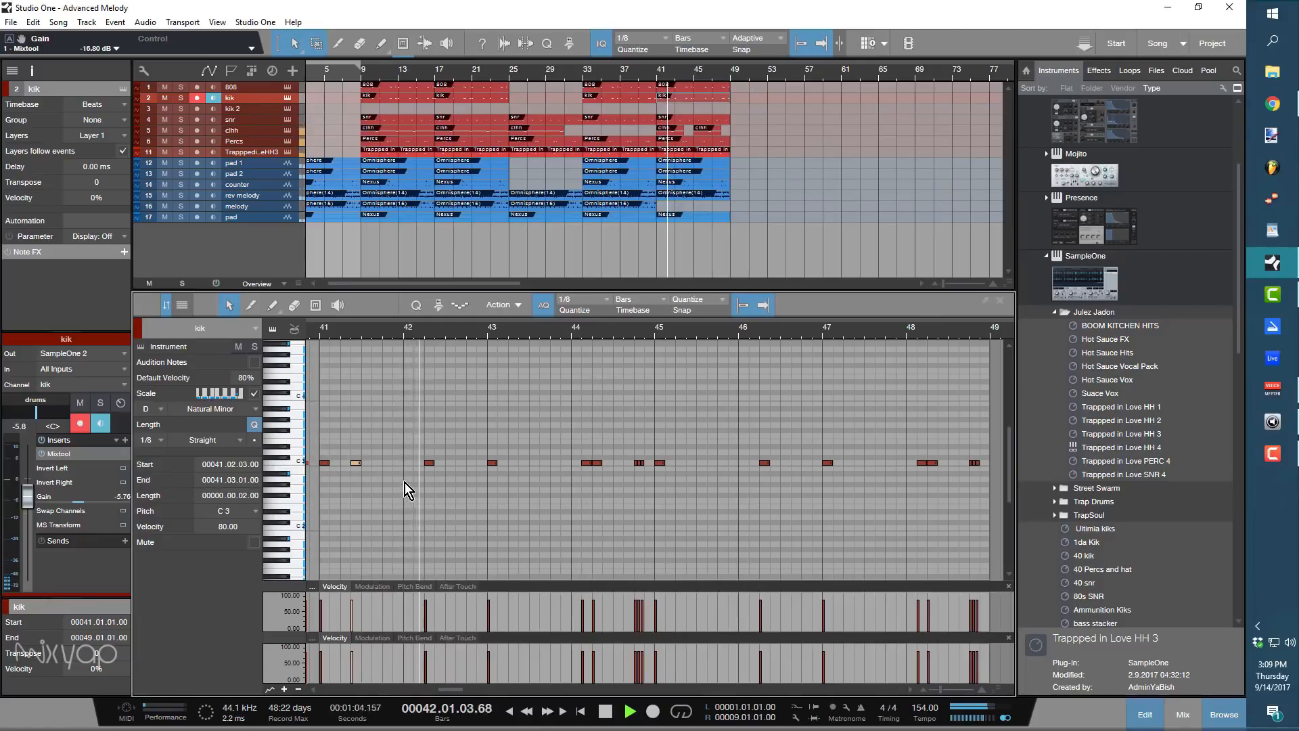
key("space")
left_click(323, 333)
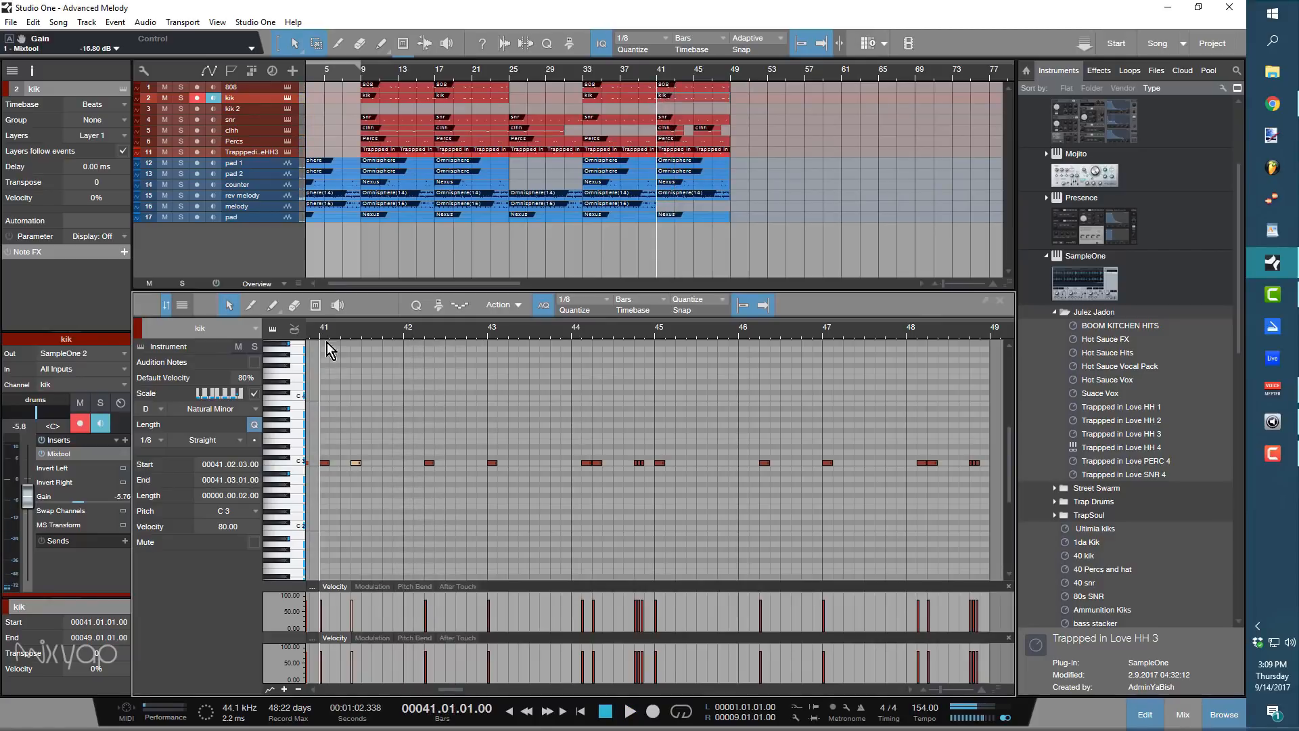
key("space")
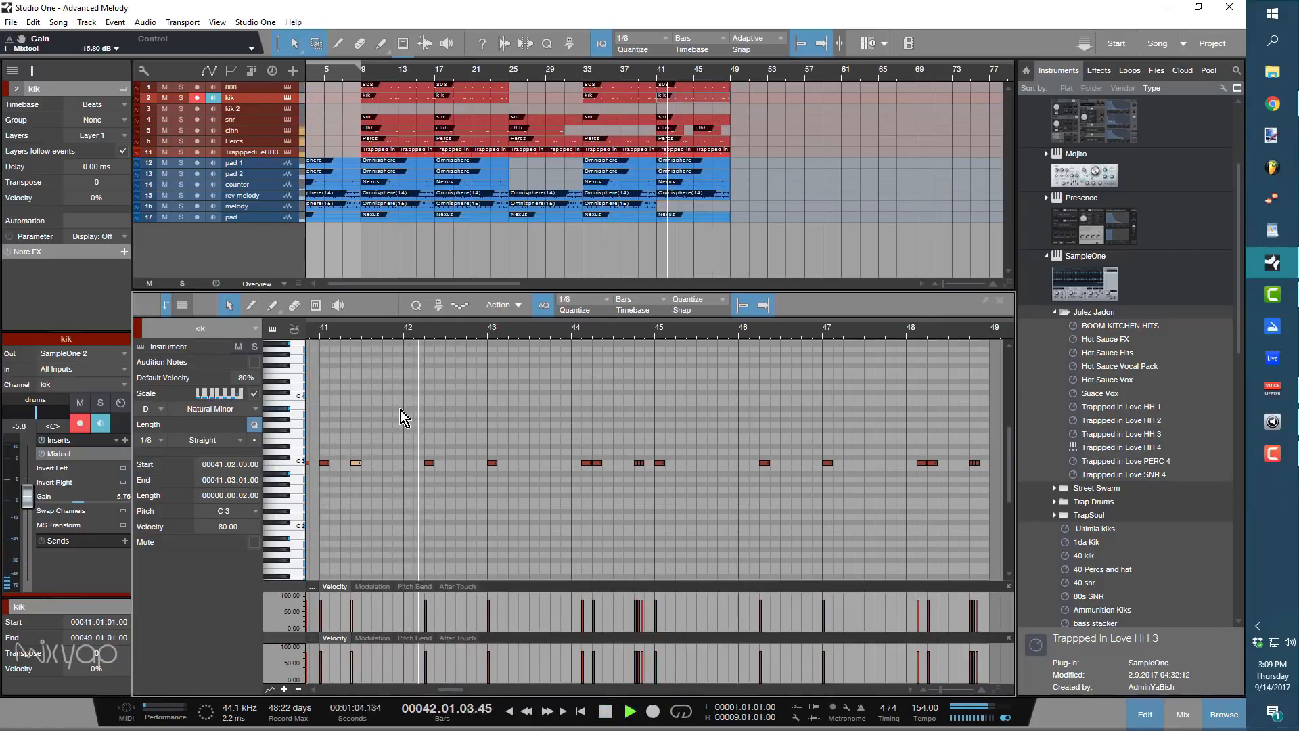
left_click(320, 334)
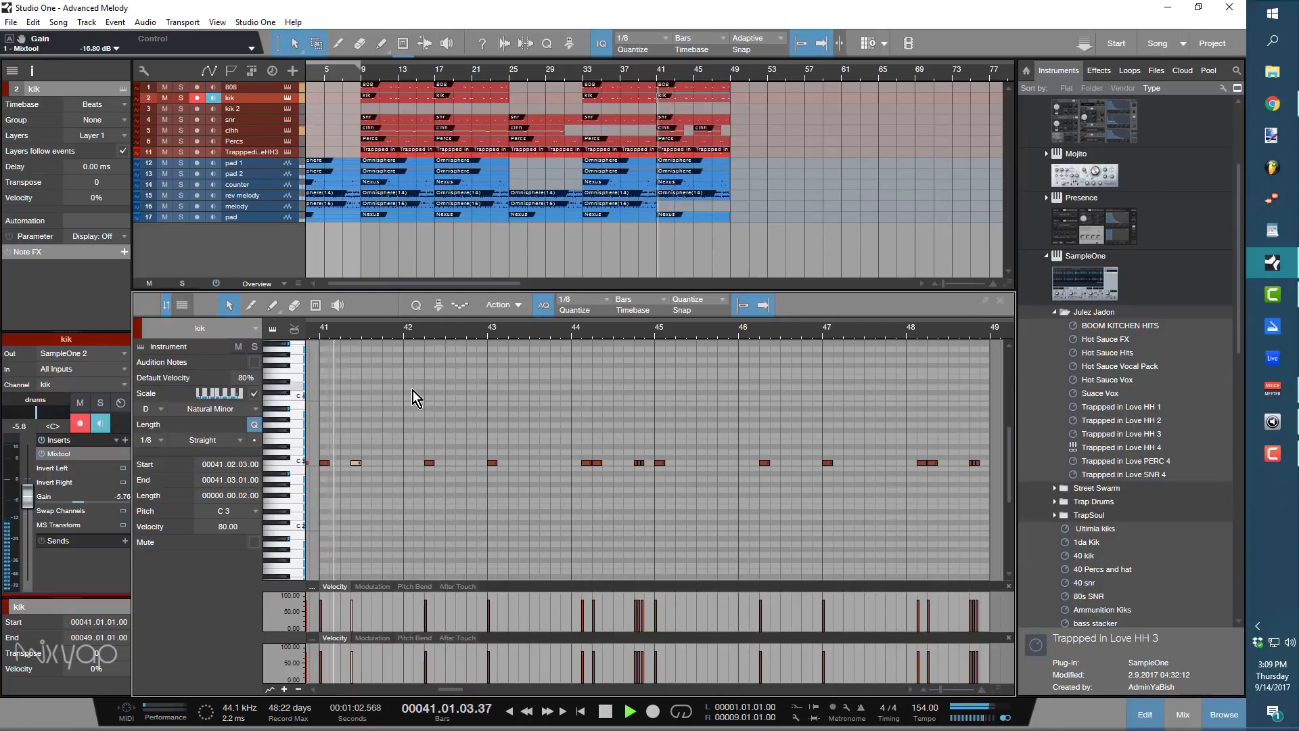
double_click(439, 464)
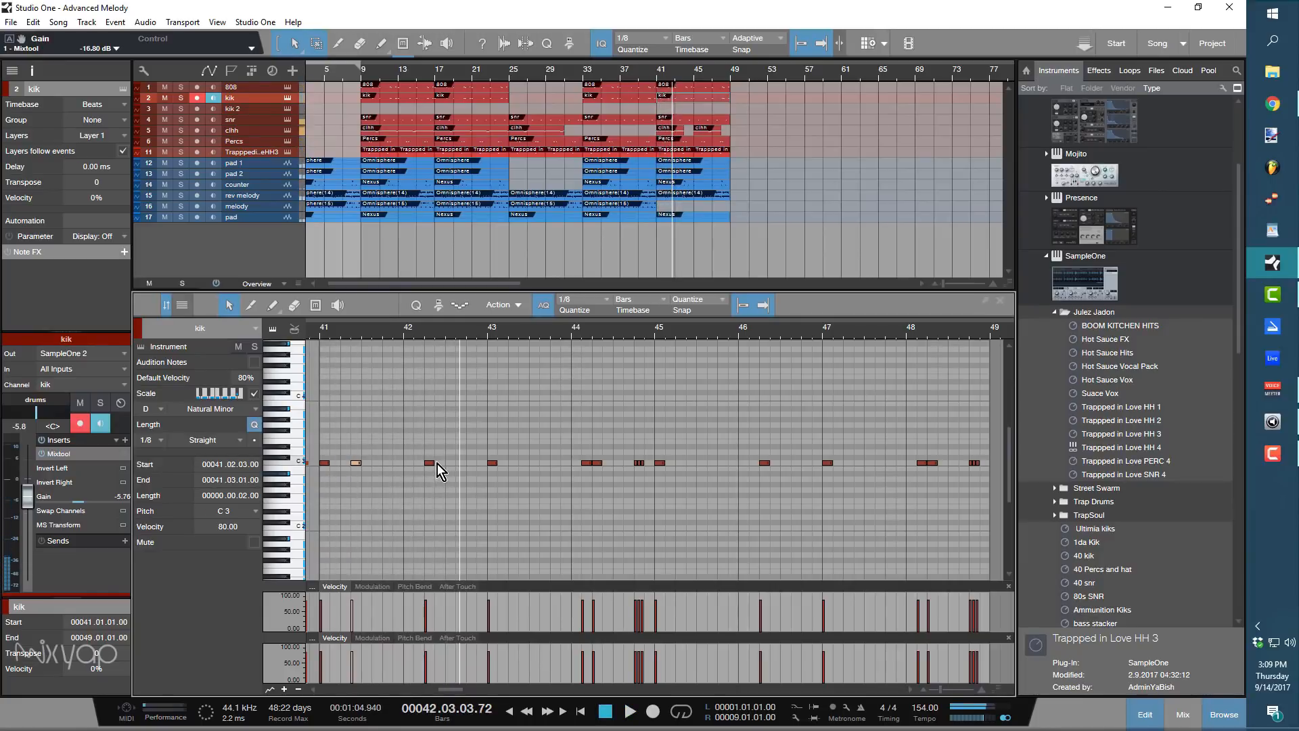
key("space")
key("space")
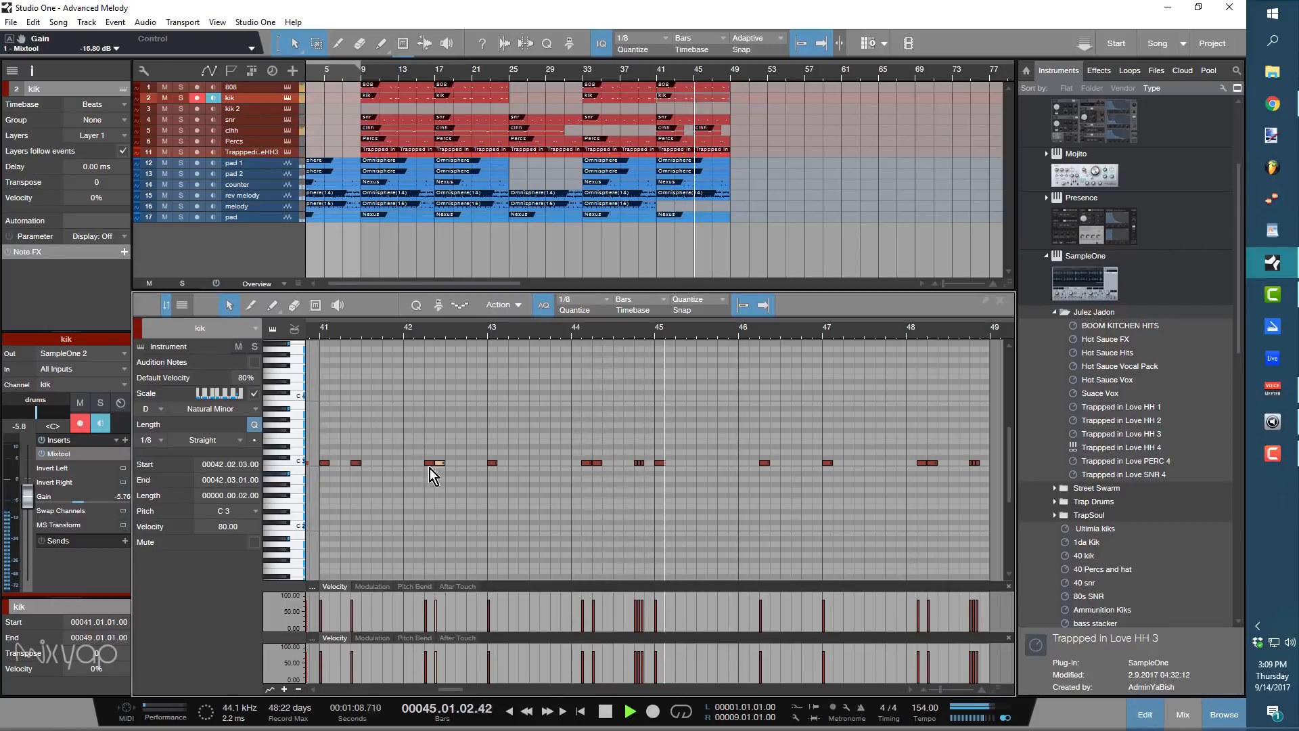
key("space")
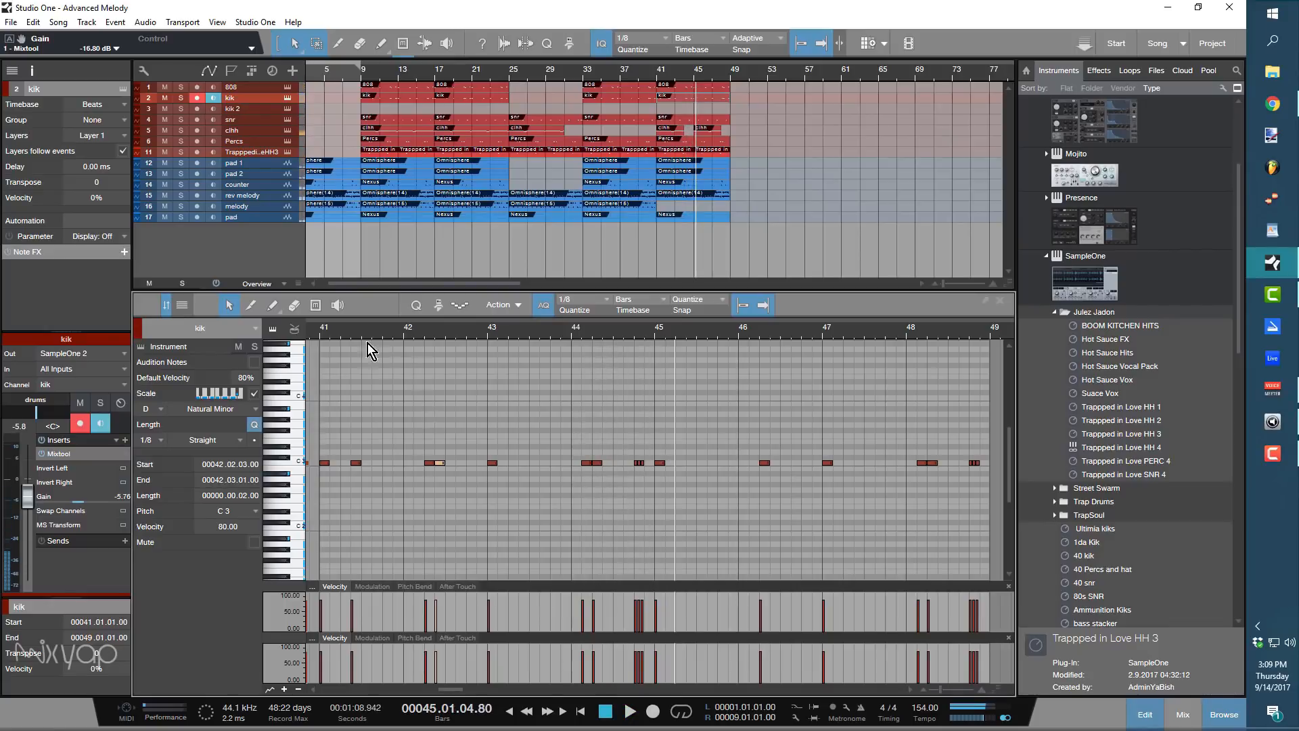
Add C3 kick notes at 45.2.3 and 46.2.3 in the kik event, and play it from bar 41.
double_click(692, 463)
double_click(776, 464)
left_click(323, 337)
key("space")
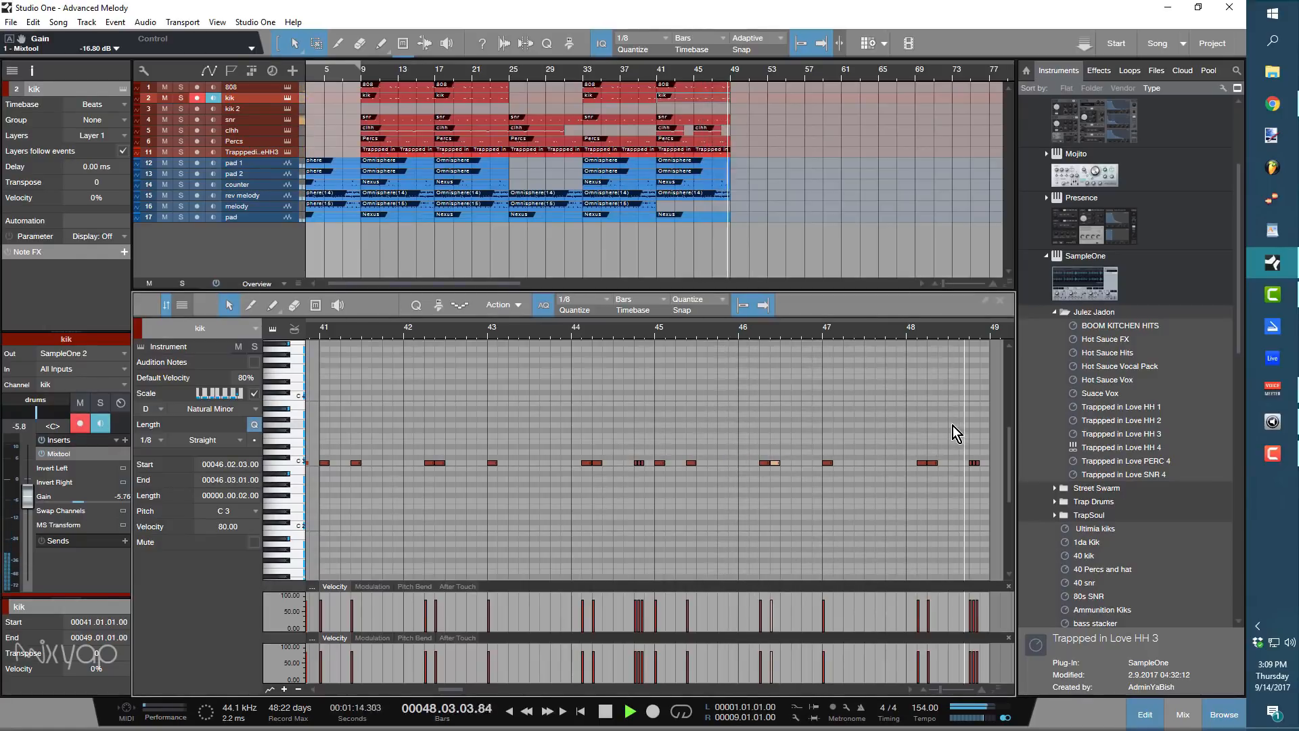
key("space")
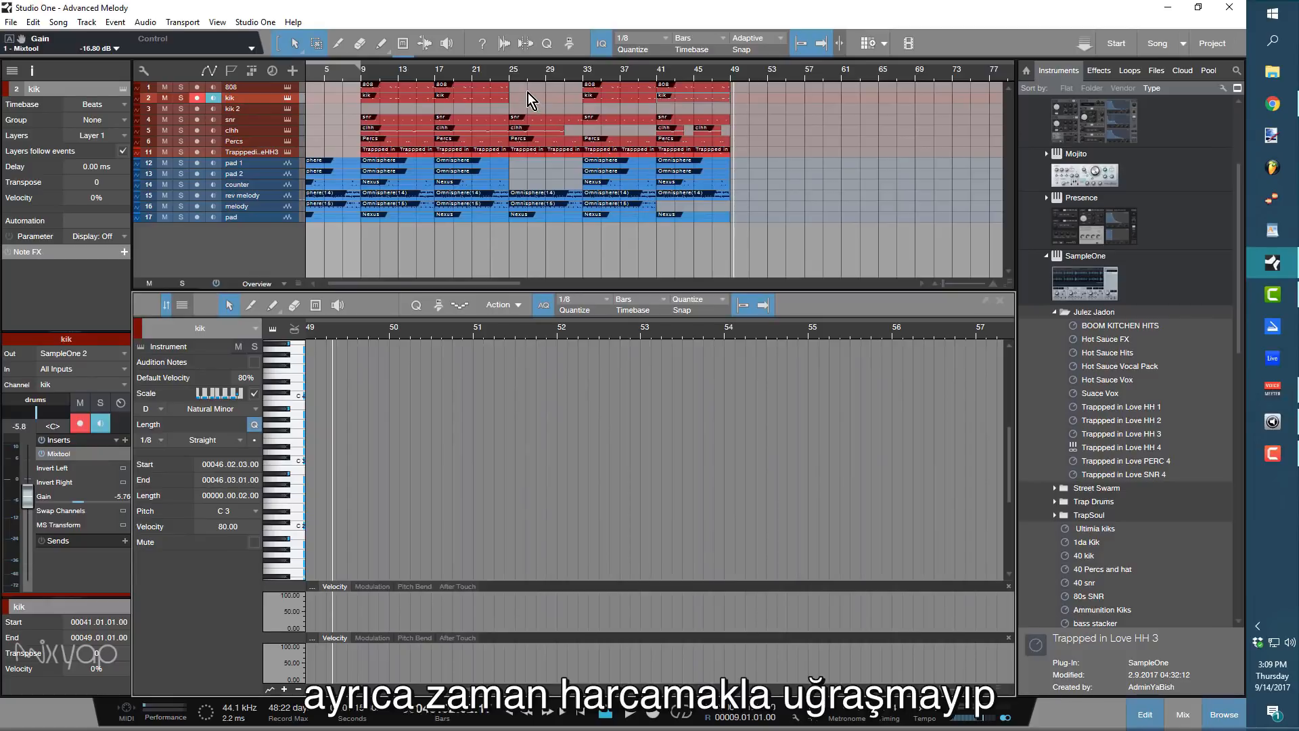
Set the loop range to bars 25–49 and play the arrangement from the beginning.
left_click_drag(512, 67, 736, 74)
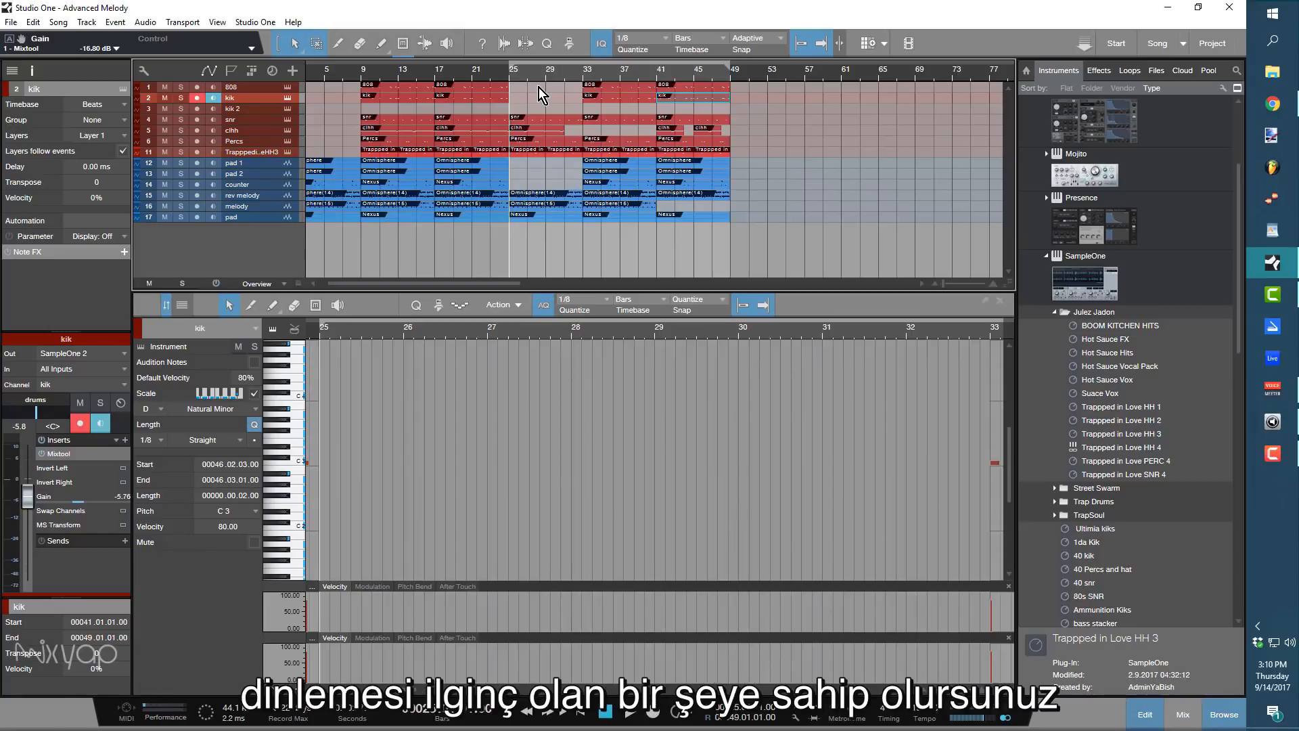
key("Home")
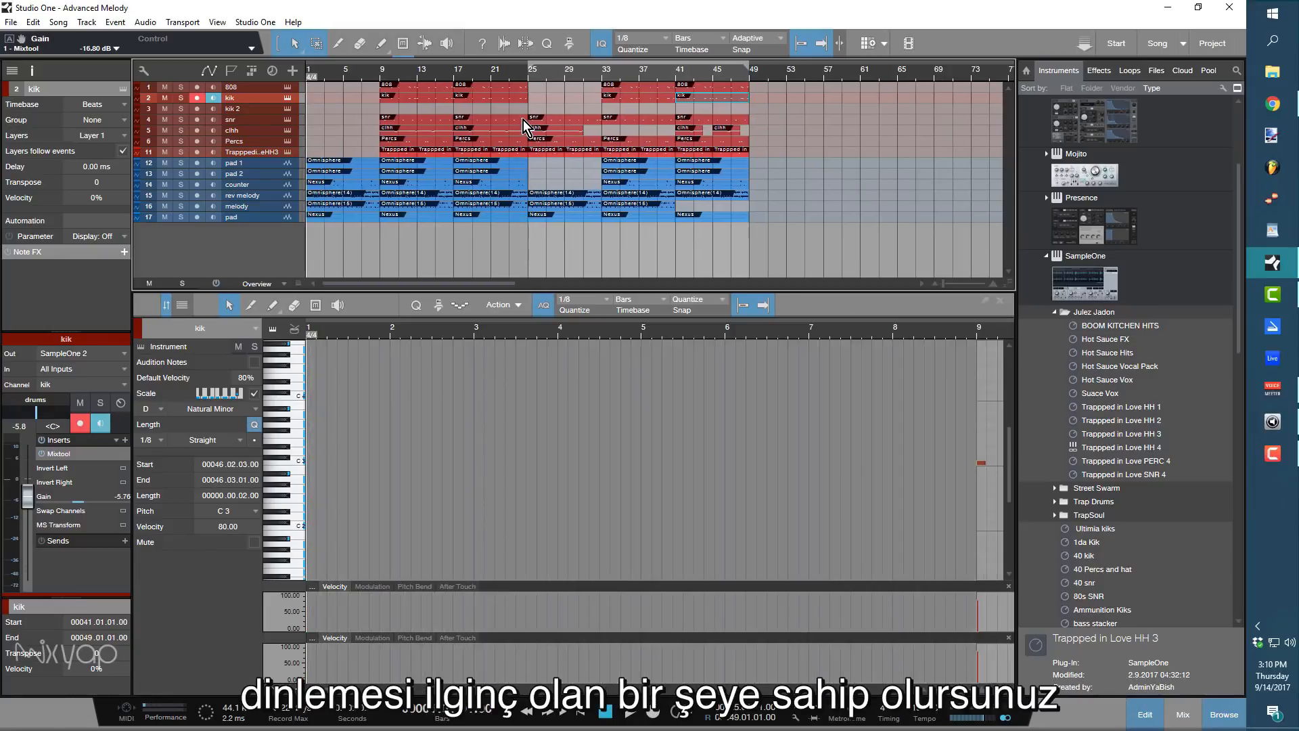
key("space")
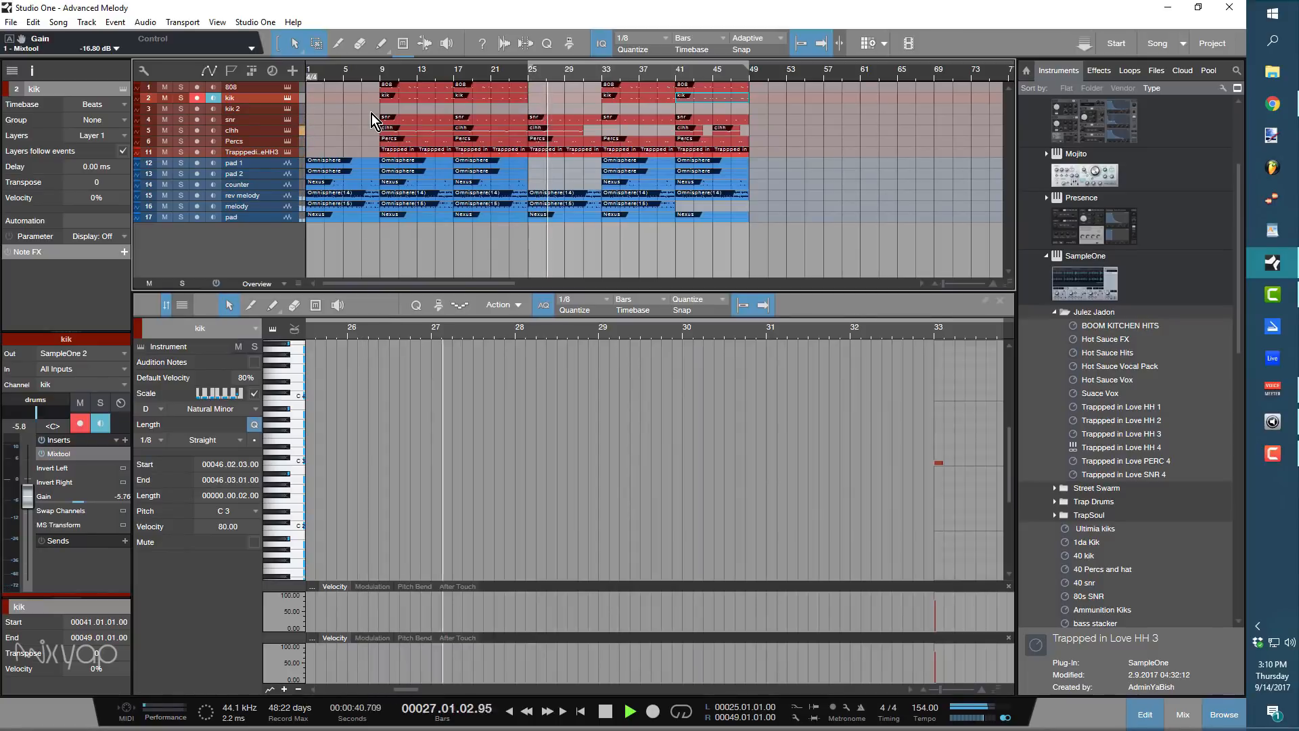
Show the mixer, lower the band bus volume to -1.7 dB during playback, and stop playback.
key("F3")
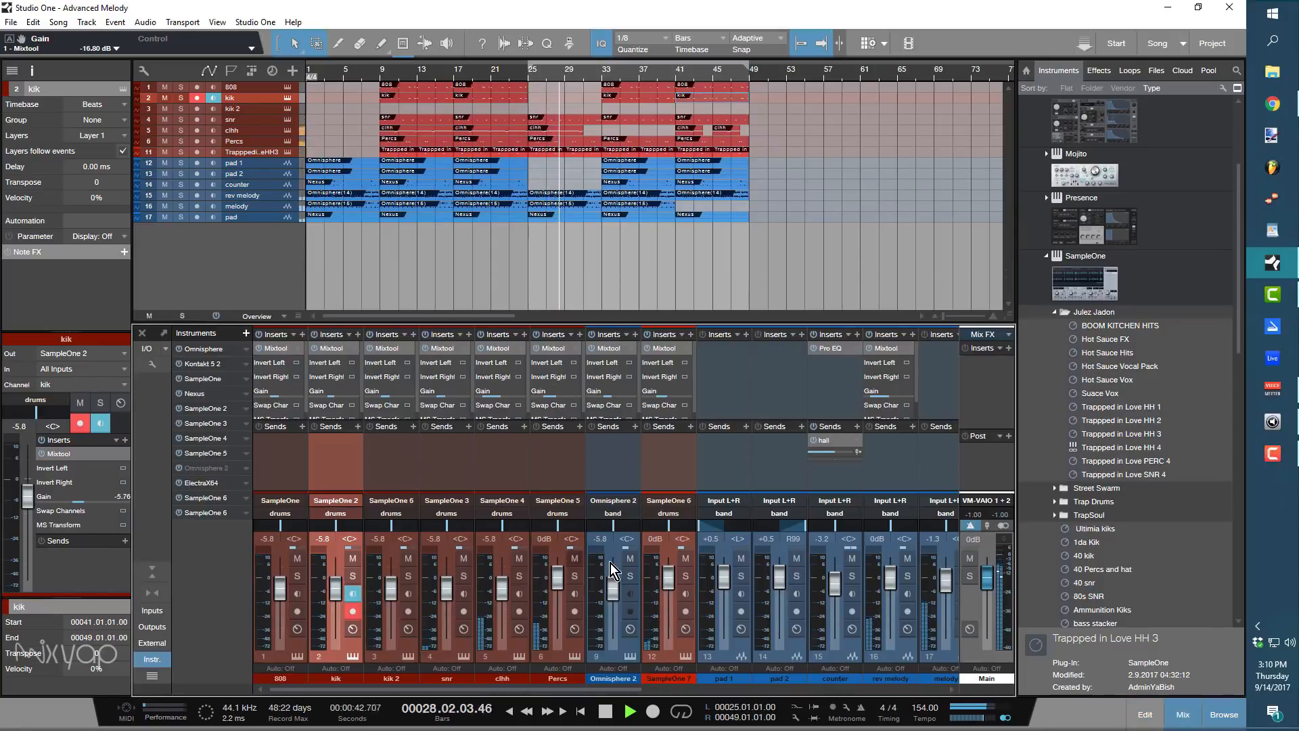
left_click_drag(549, 689, 839, 689)
left_click_drag(819, 578, 822, 586)
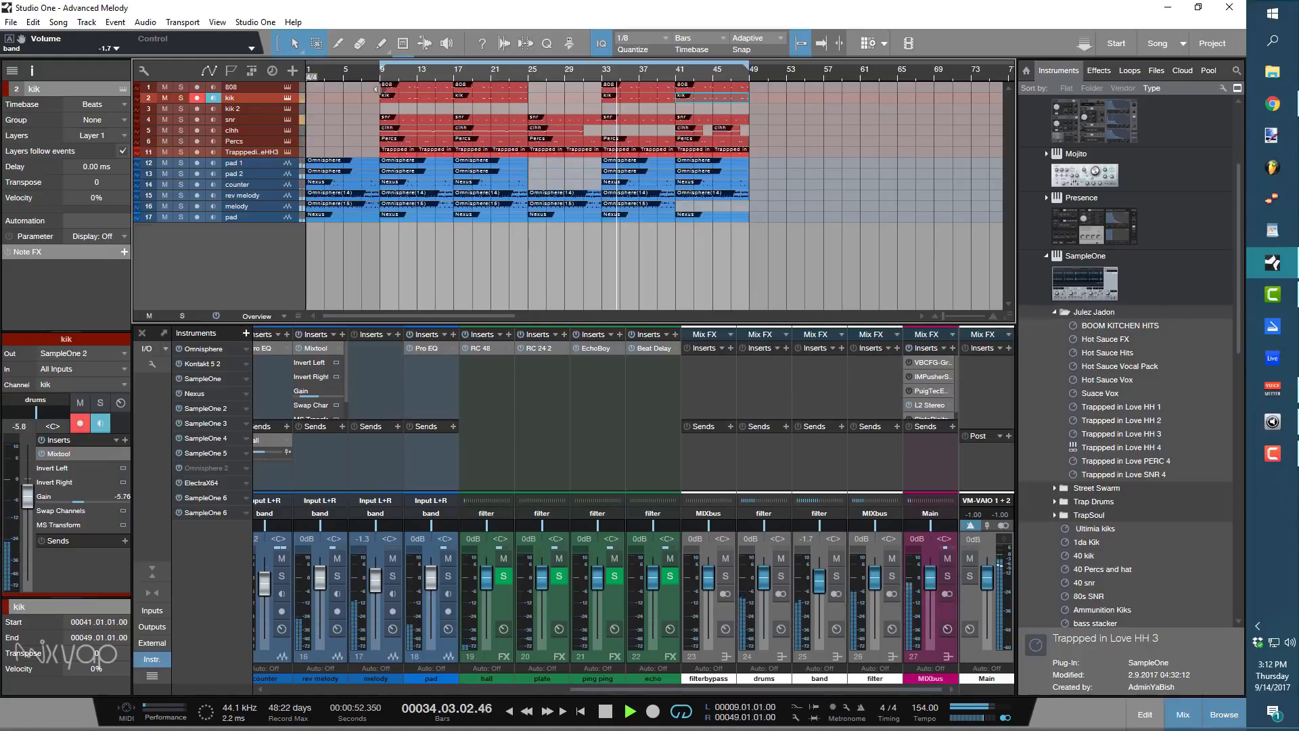
key("space")
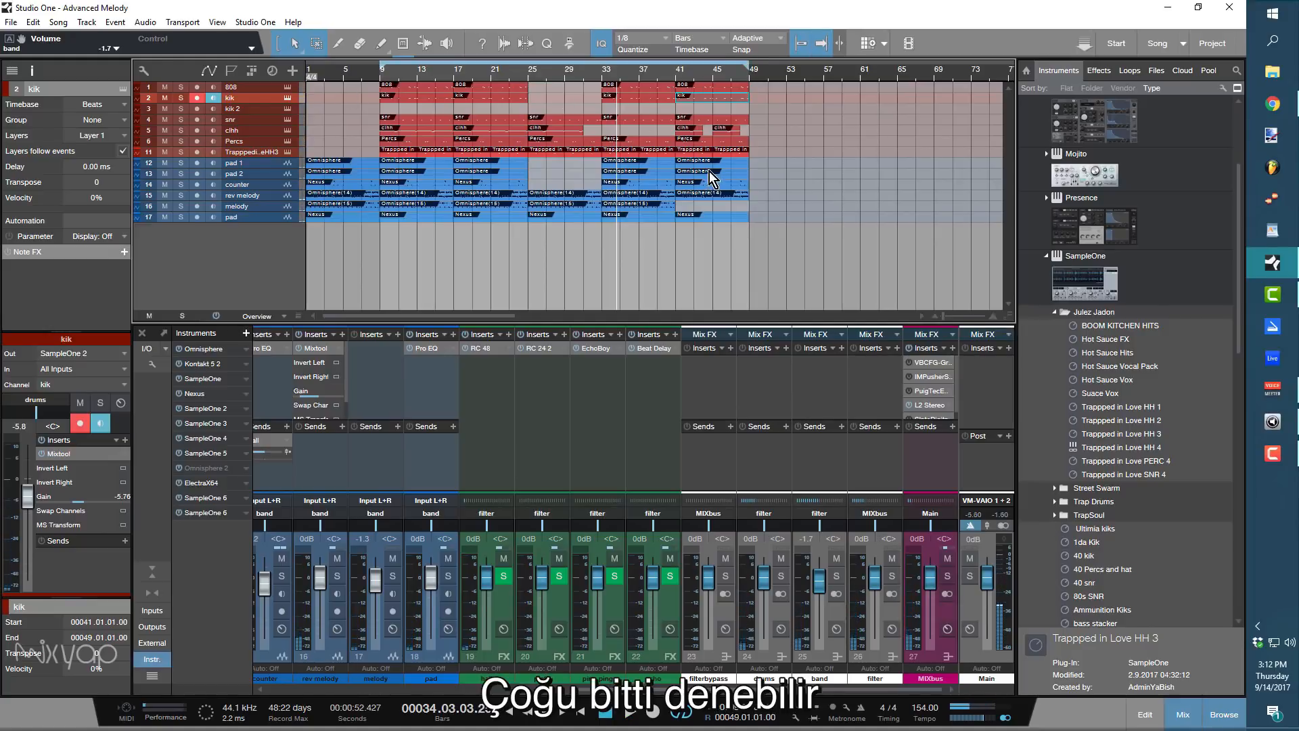
Select the events on all tracks from bar 9 to bar 49 and duplicate them from bar 49 onward.
left_click_drag(752, 242, 376, 88)
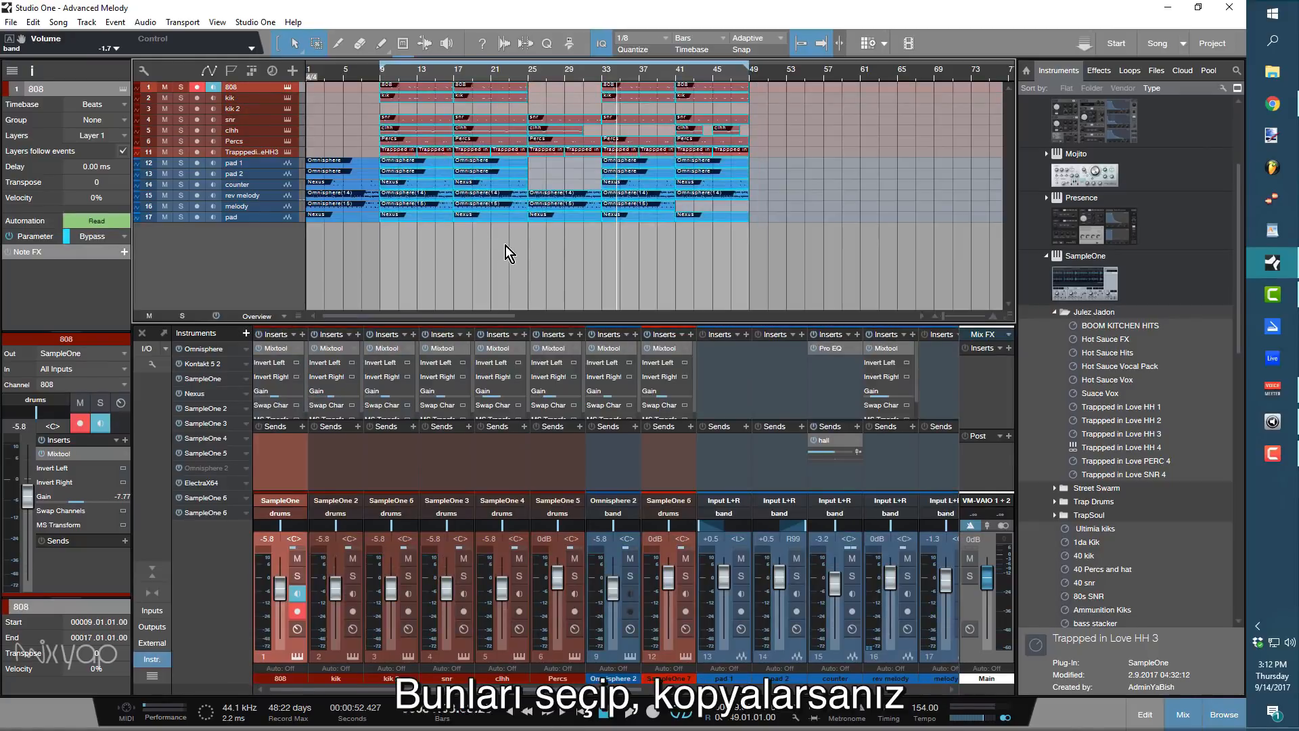
key("d")
key("w")
key("w")
key("w")
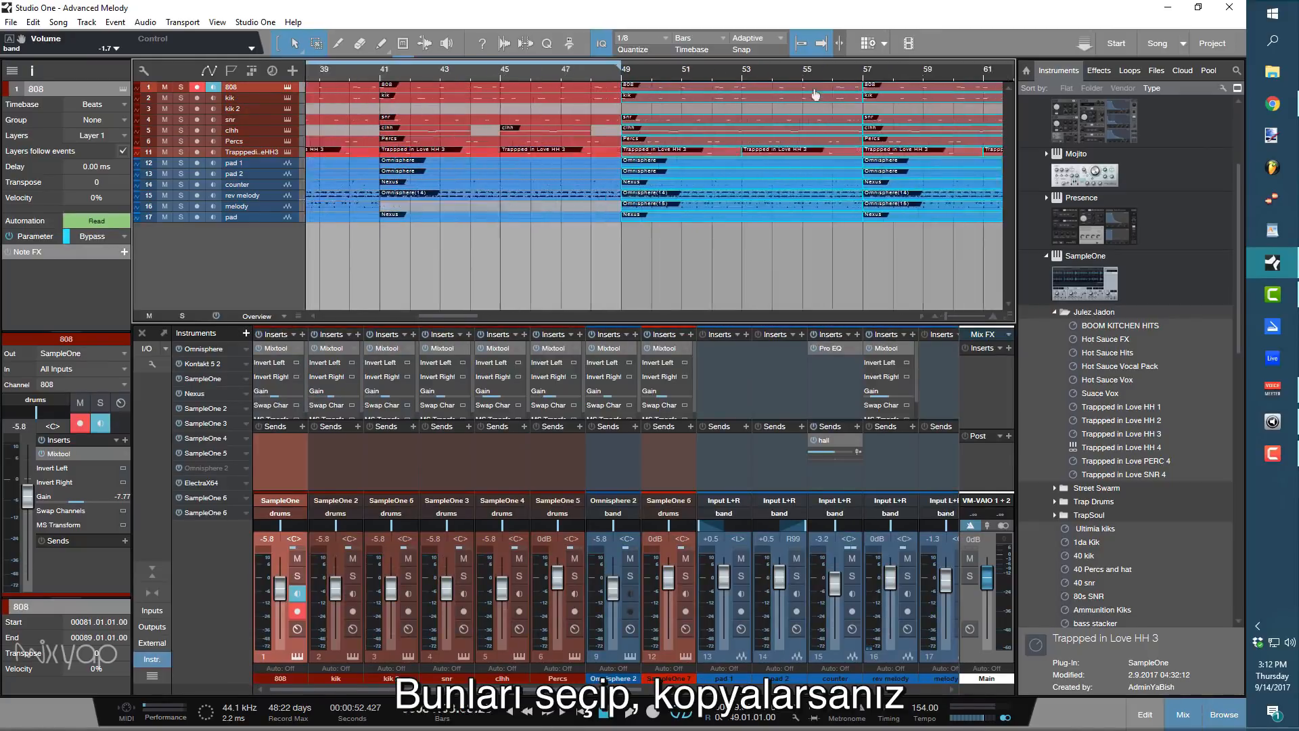
Copy a 16-bar section of all tracks to bars 89–105 and extend the loop range from bar 1 to bar 106.
left_click(591, 237)
left_click_drag(591, 237, 713, 92)
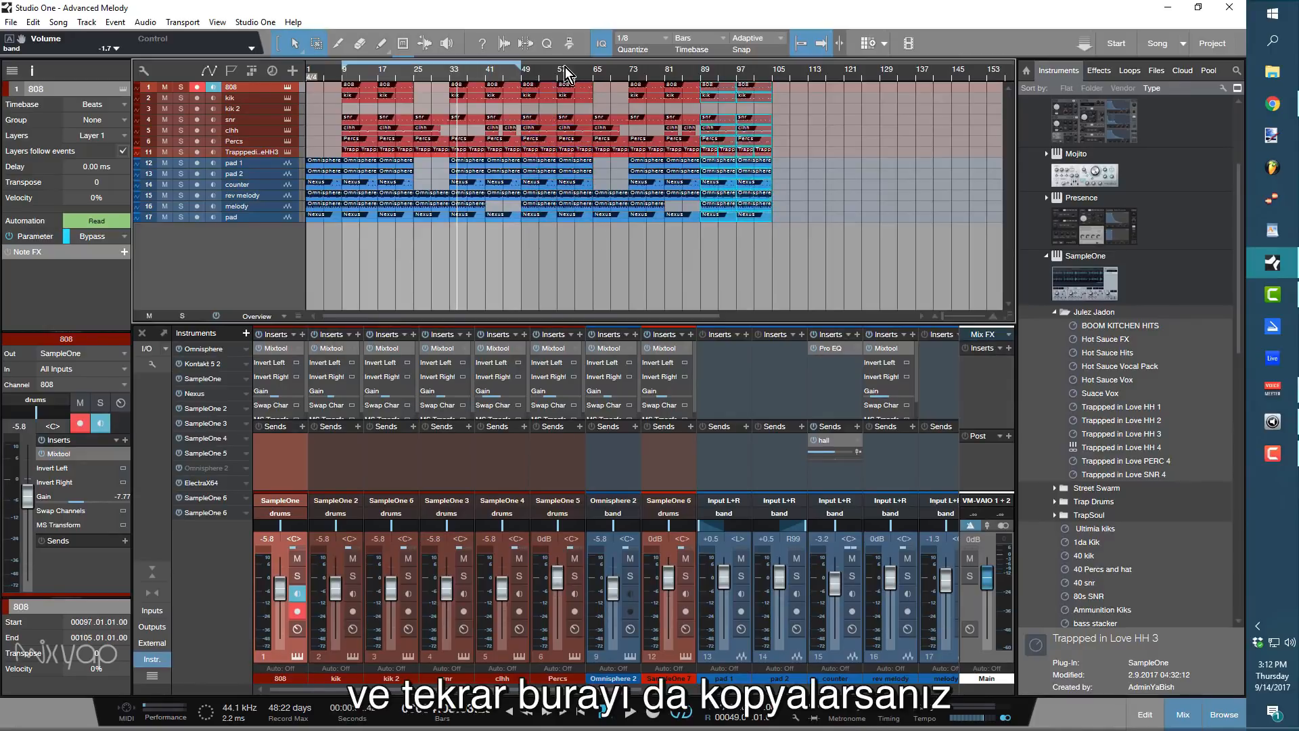
left_click_drag(522, 66, 780, 92)
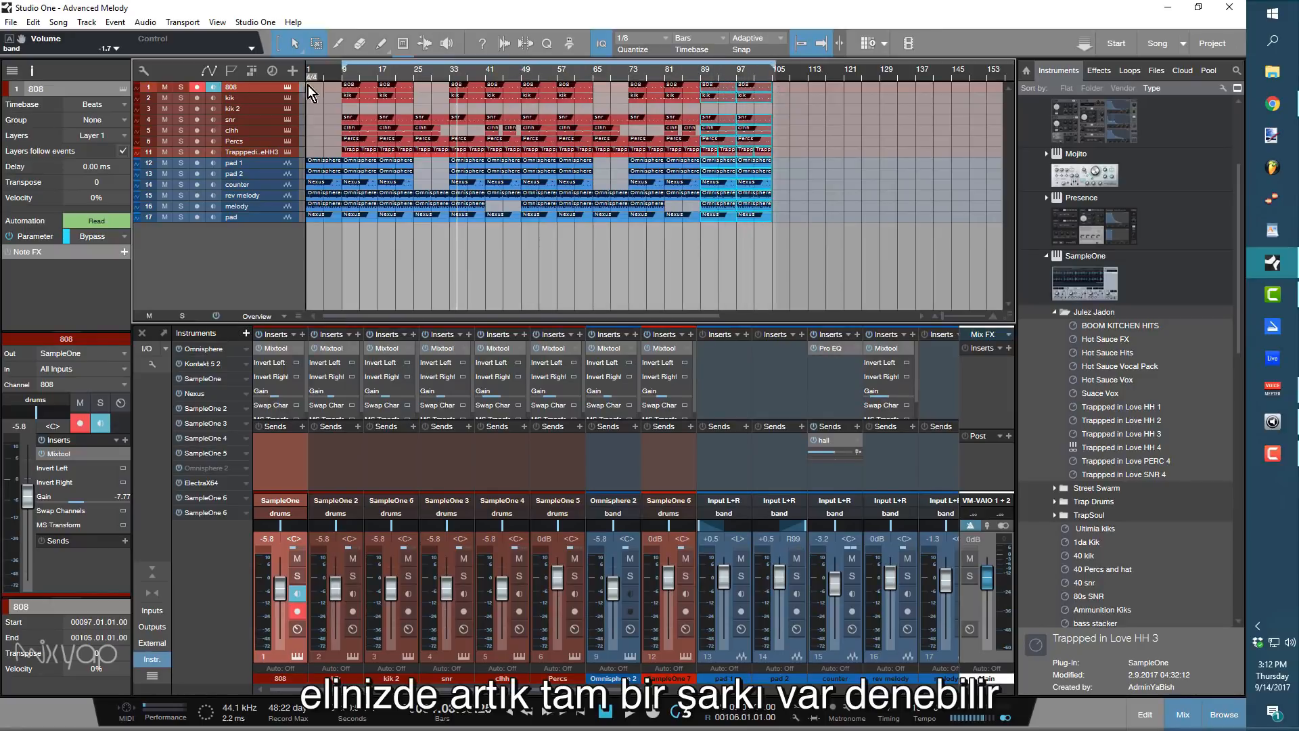
left_click_drag(355, 71, 249, 76)
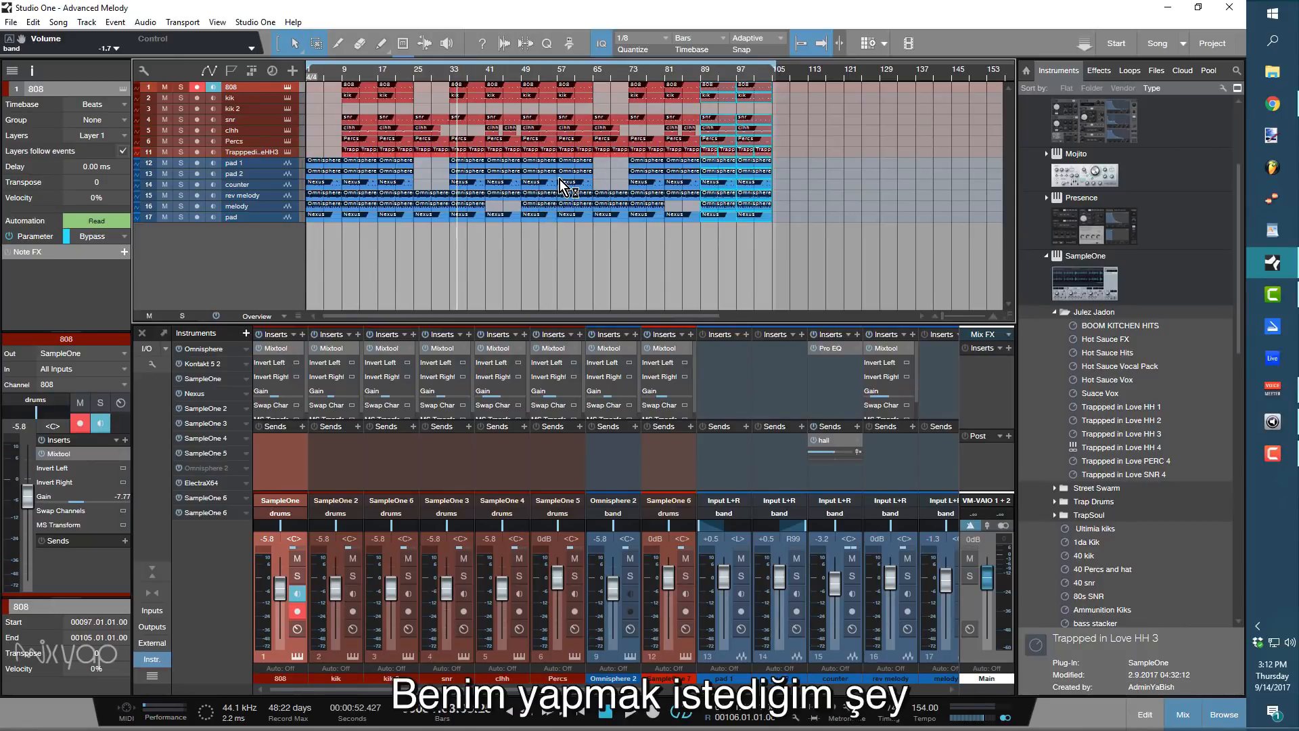
Play the lead-in to bar 65 and delete the clhh event that starts at bar 65.
left_click(522, 78)
left_click(598, 71)
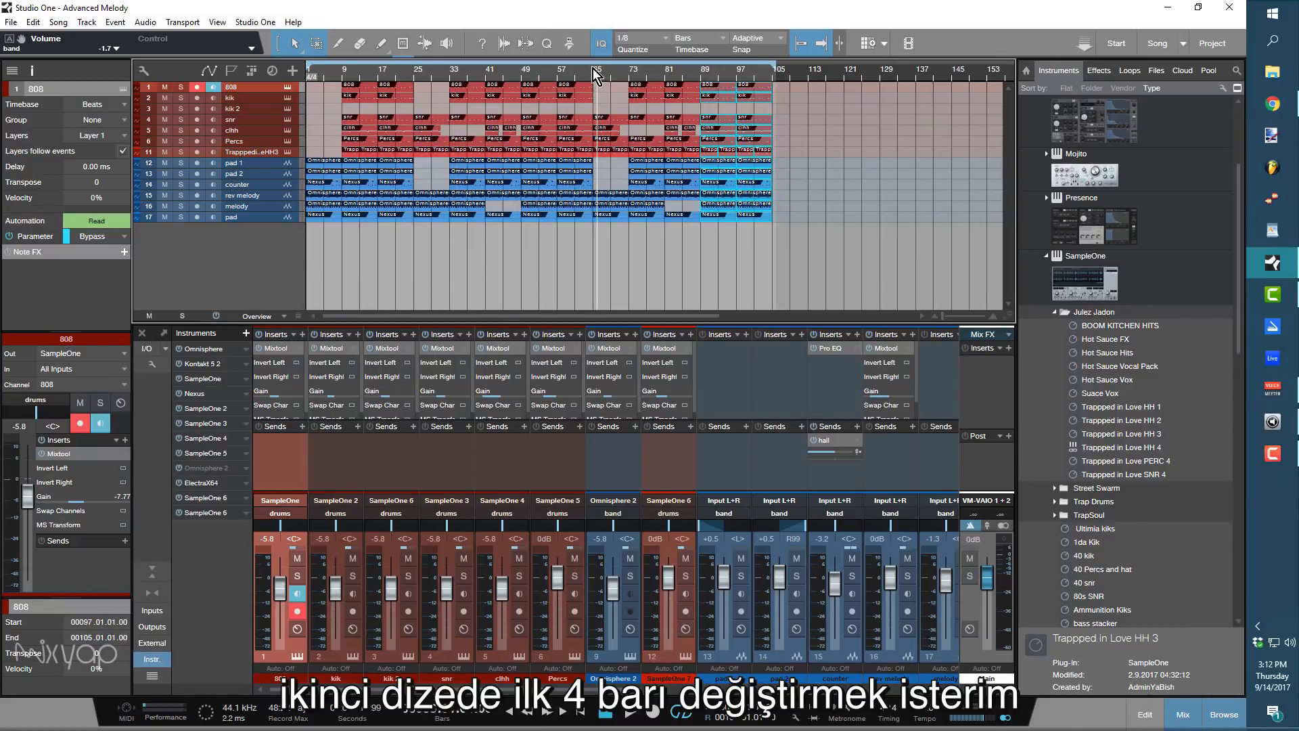
left_click(593, 68)
left_click(579, 68)
left_click_drag(610, 77, 573, 97)
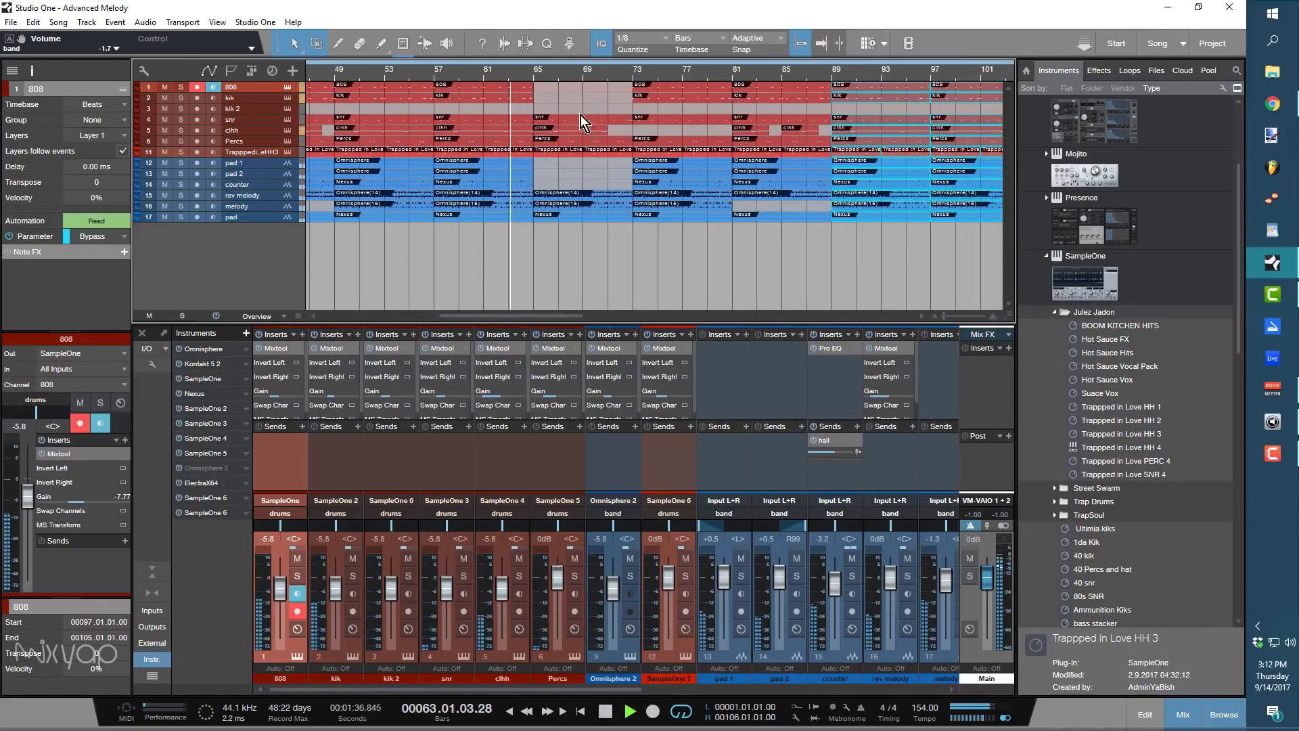
scroll(581, 176, "down", 1)
scroll(578, 182, "up", 3)
scroll(575, 187, "down", 1)
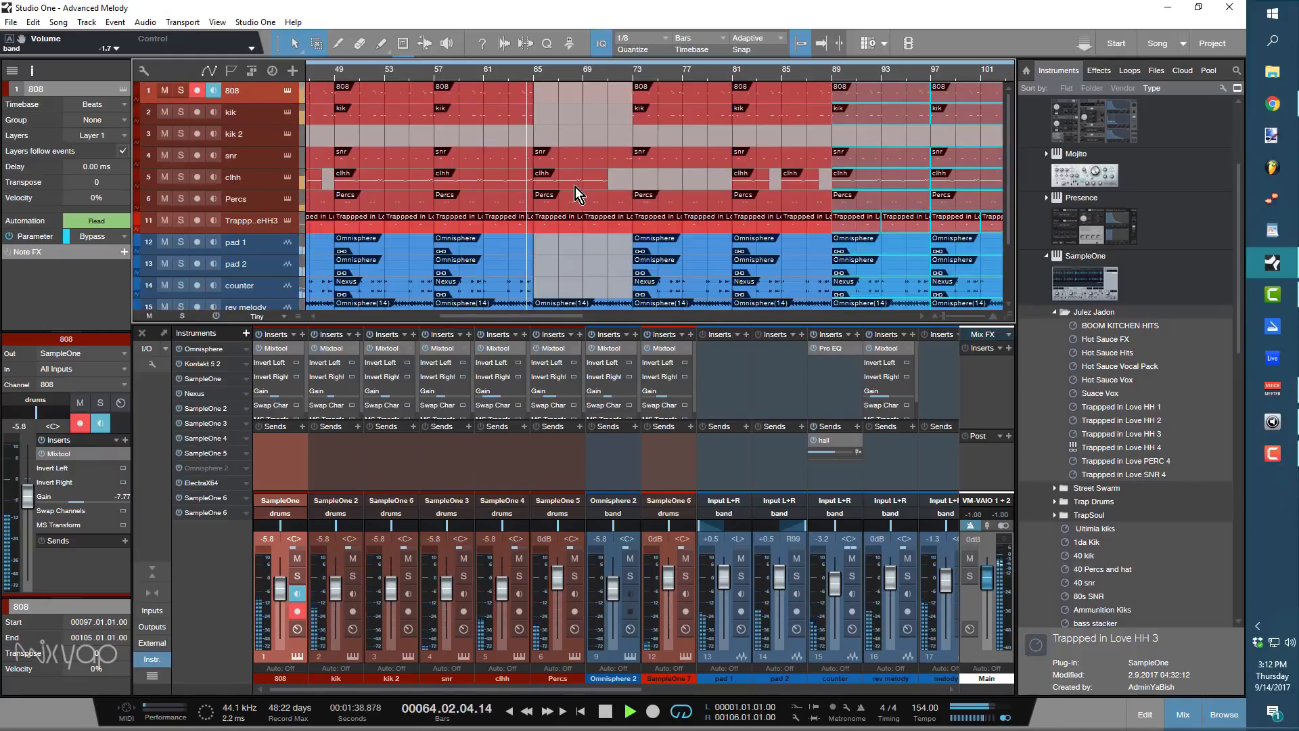
left_click(575, 180)
key("Delete")
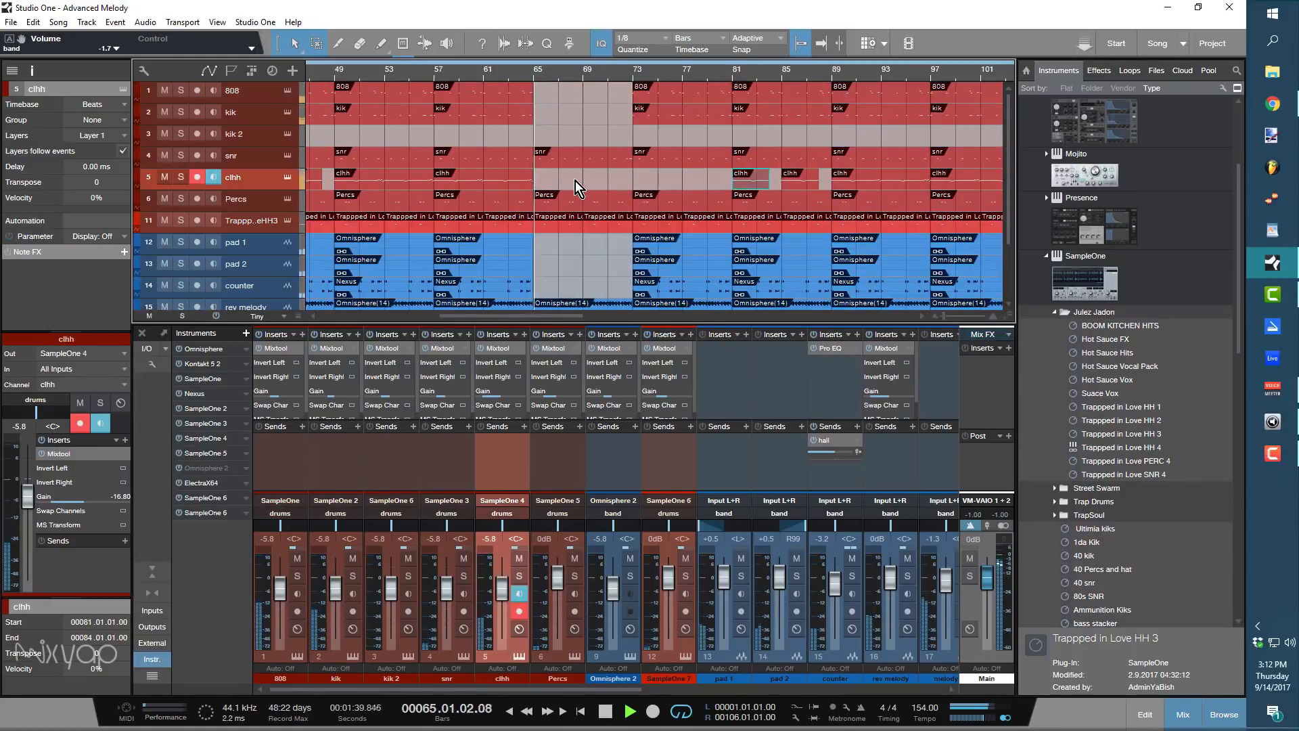
Show automation and add changes to the 808 track's Bypass envelope at bars 65 and 73.
left_click(489, 74)
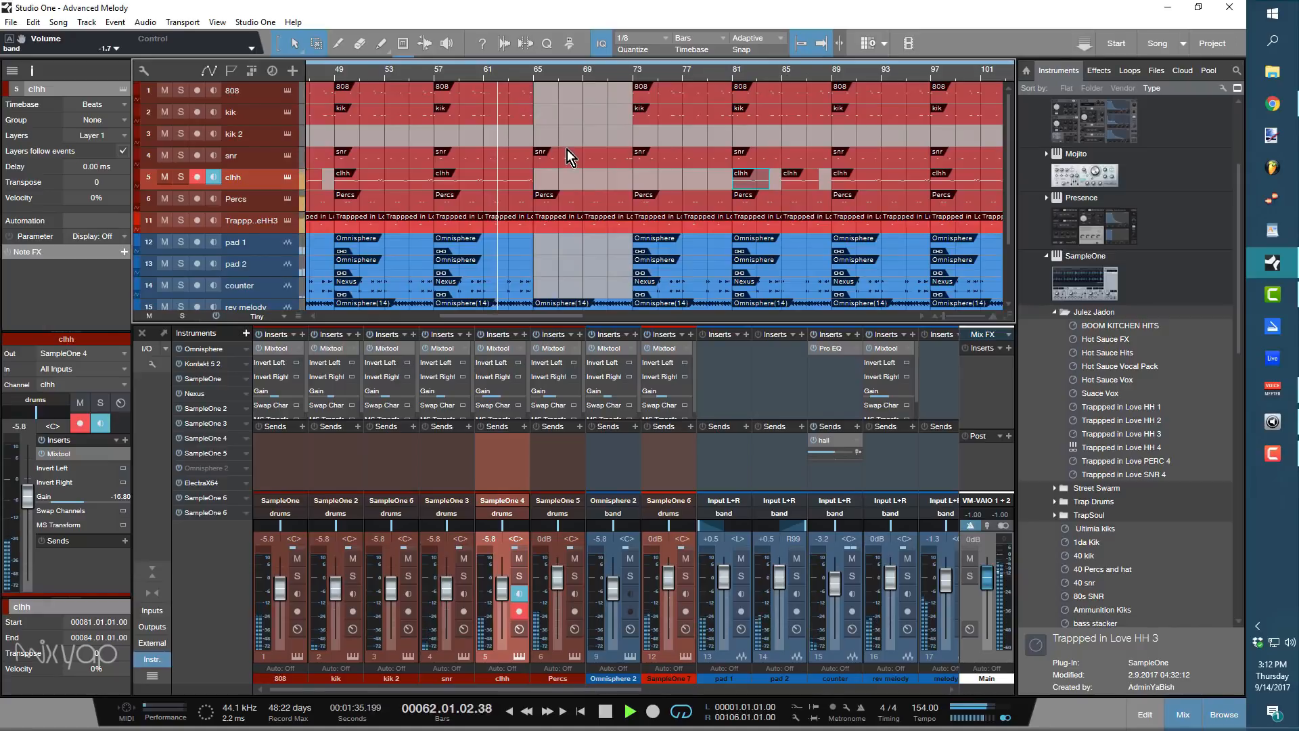
key("a")
left_click(544, 97)
left_click(534, 85)
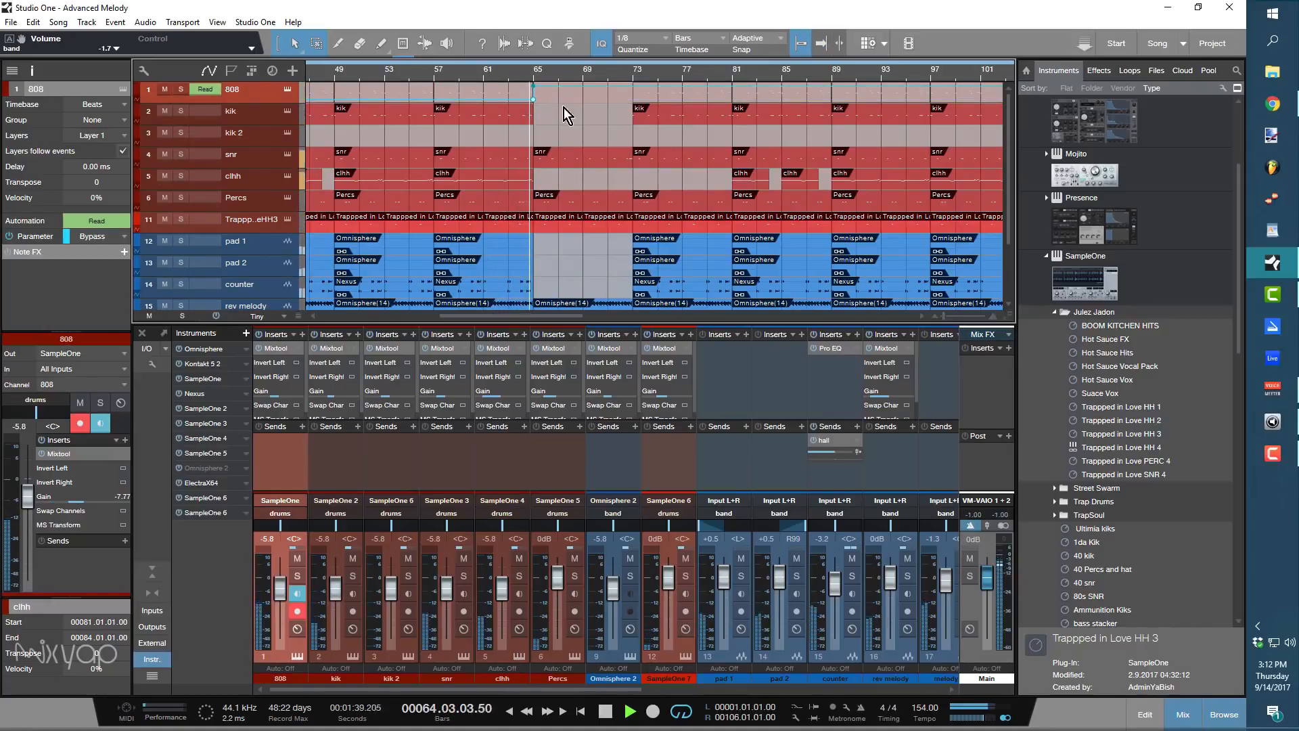
left_click(632, 86)
left_click_drag(643, 87, 646, 125)
Trim the ends of the rev melody, melody and pad events that start at bar 65 back to 72.03.
scroll(613, 130, "down", 3)
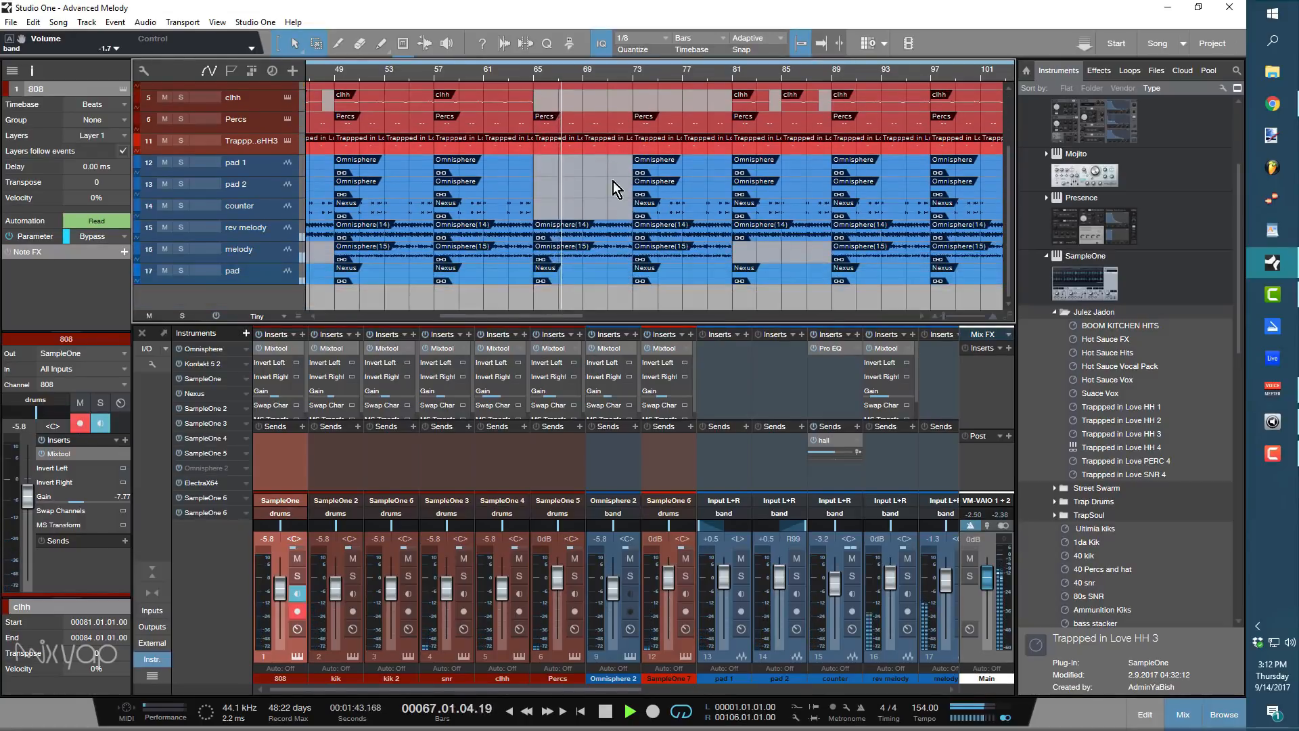
left_click(626, 228)
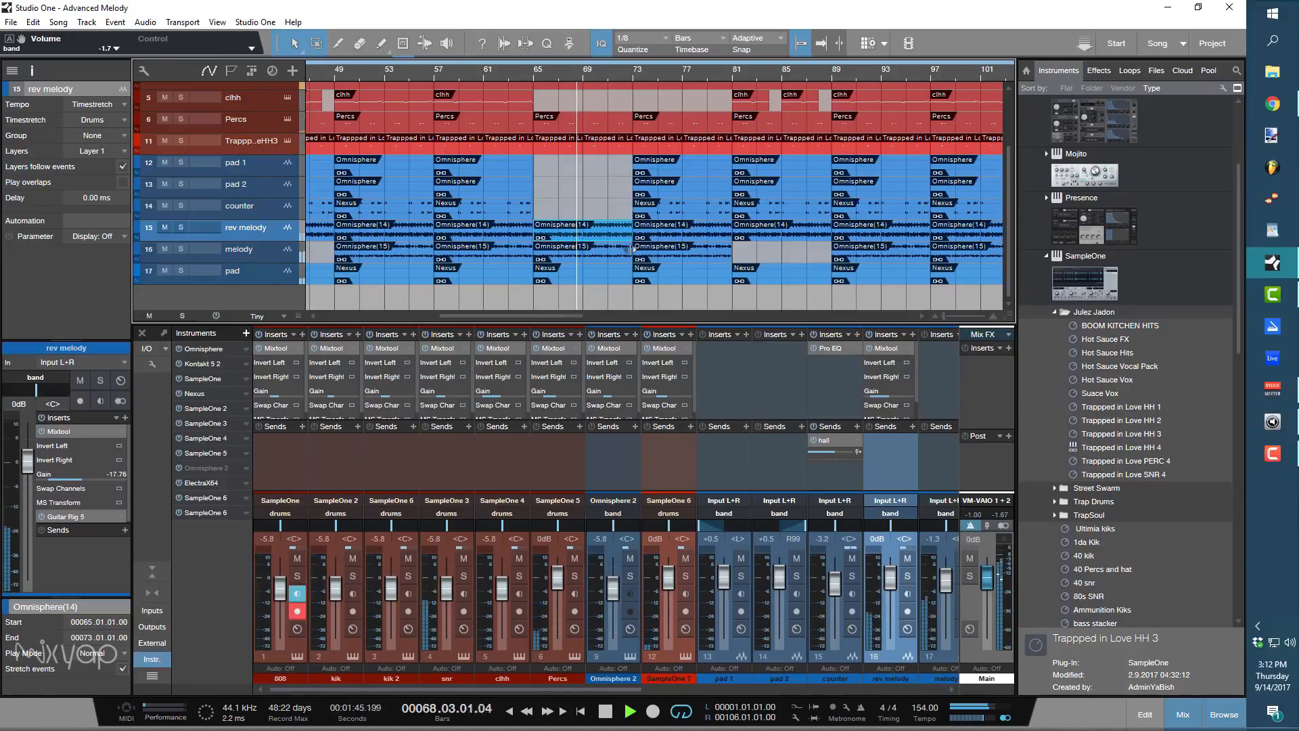
left_click(631, 249)
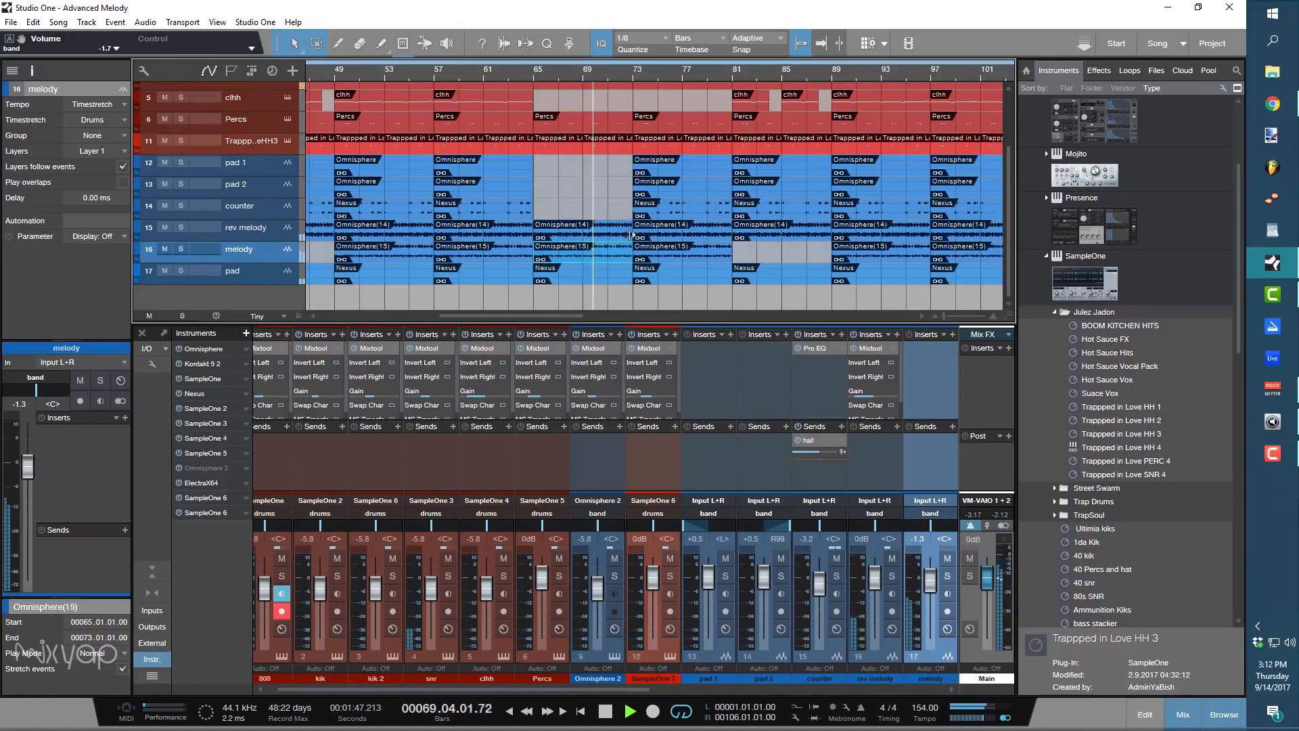
left_click(626, 231)
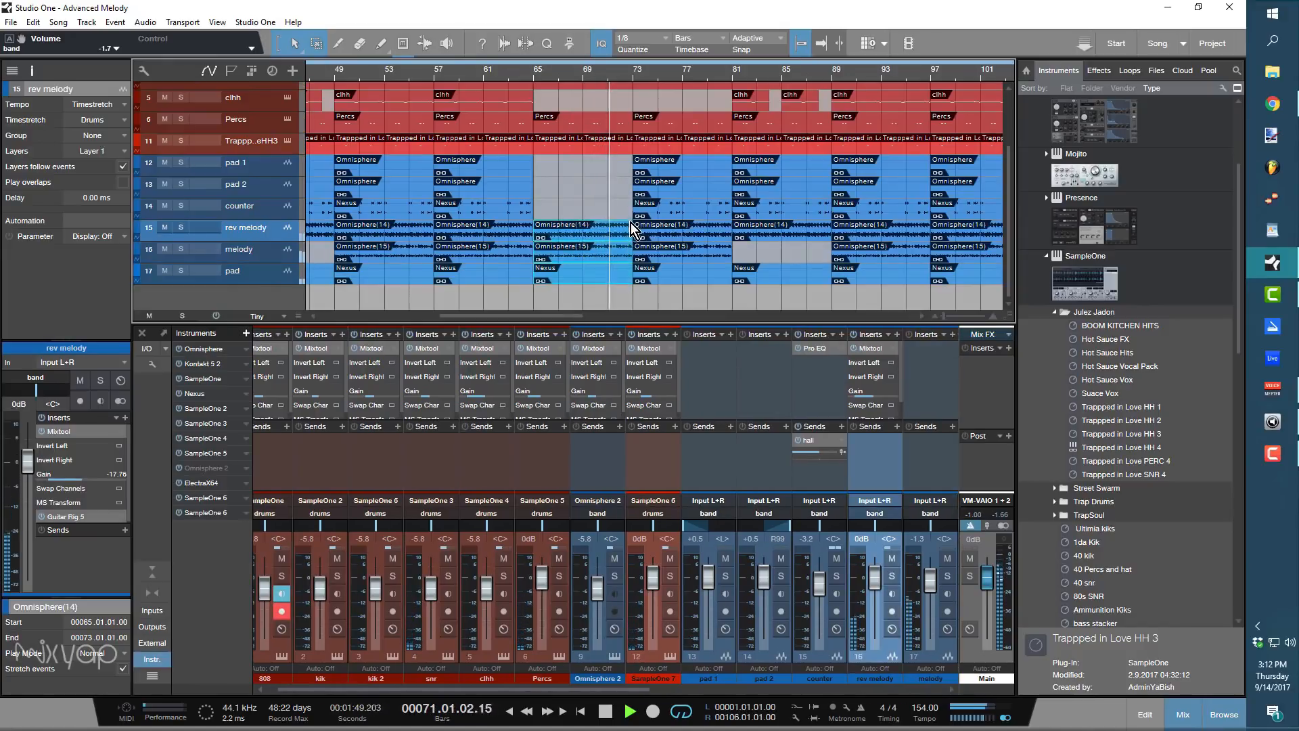
left_click_drag(632, 229, 623, 230)
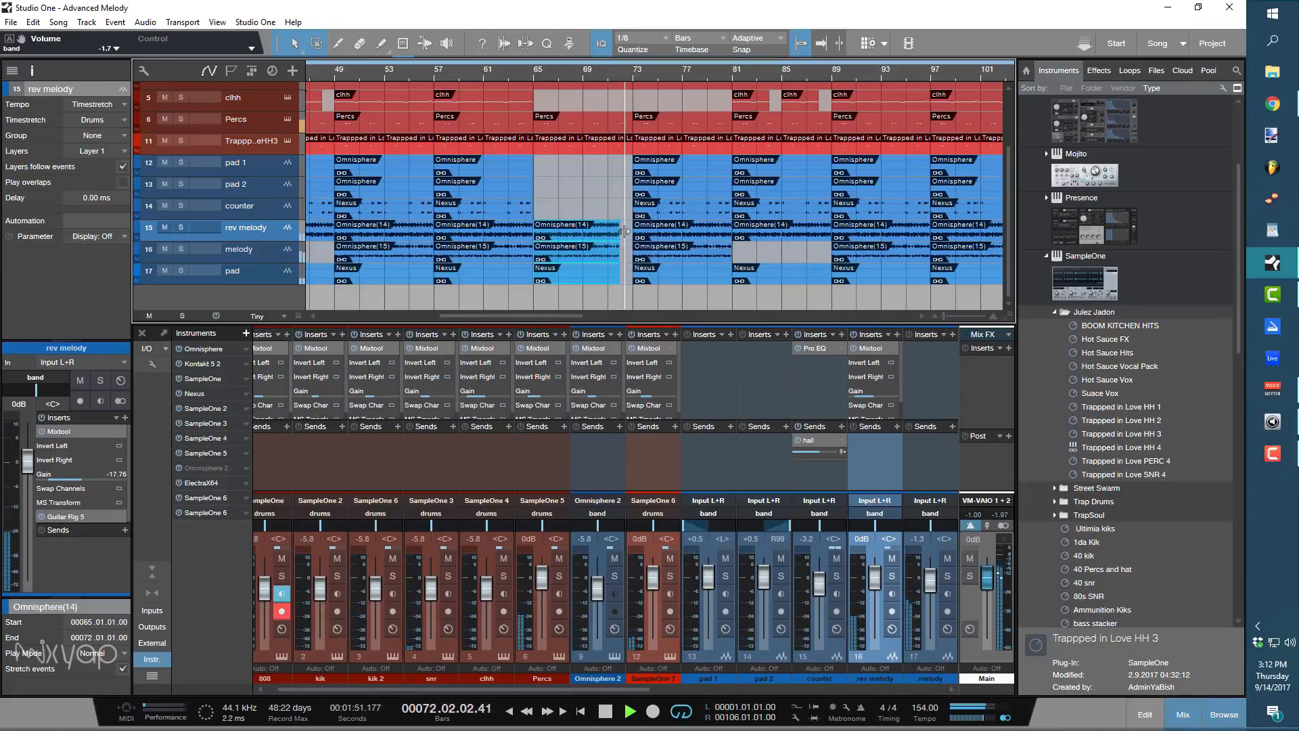
scroll(615, 126, "up", 5)
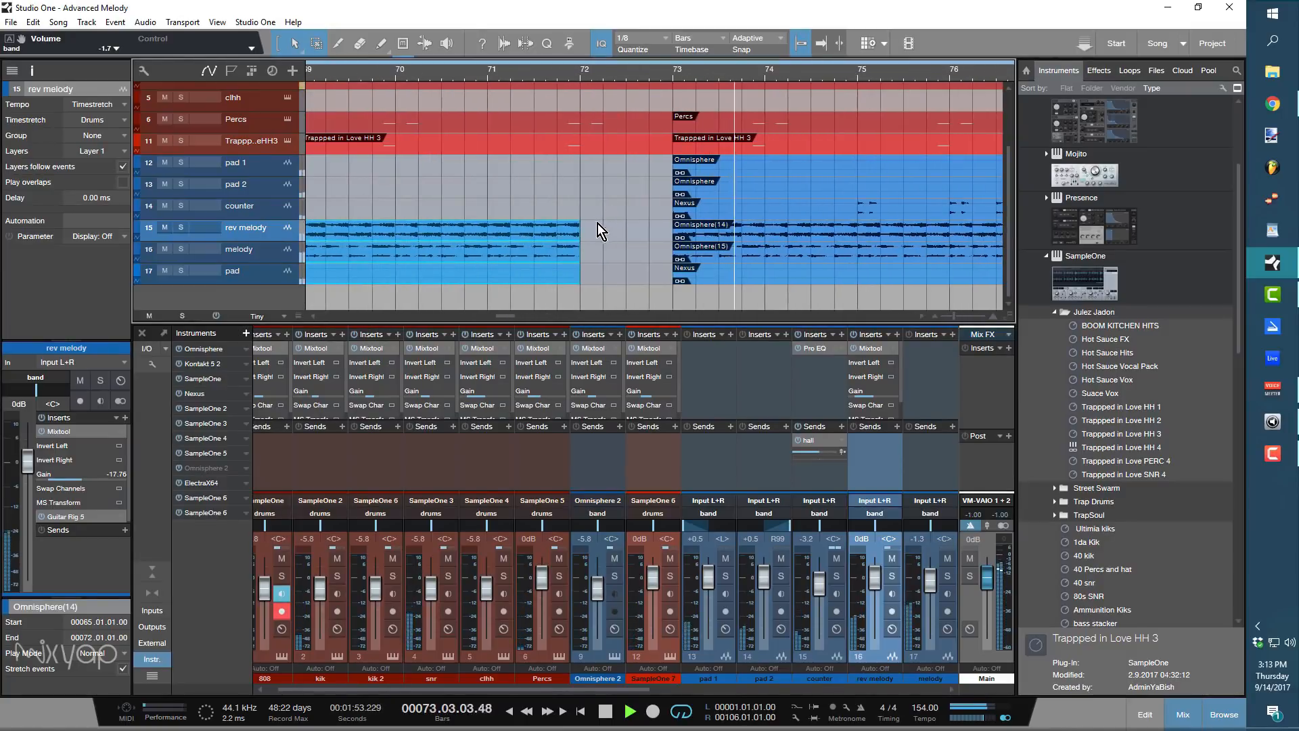
left_click_drag(579, 234, 636, 271)
Trim the end of the snr event that starts at bar 65 back to 72.03.
left_click(428, 71)
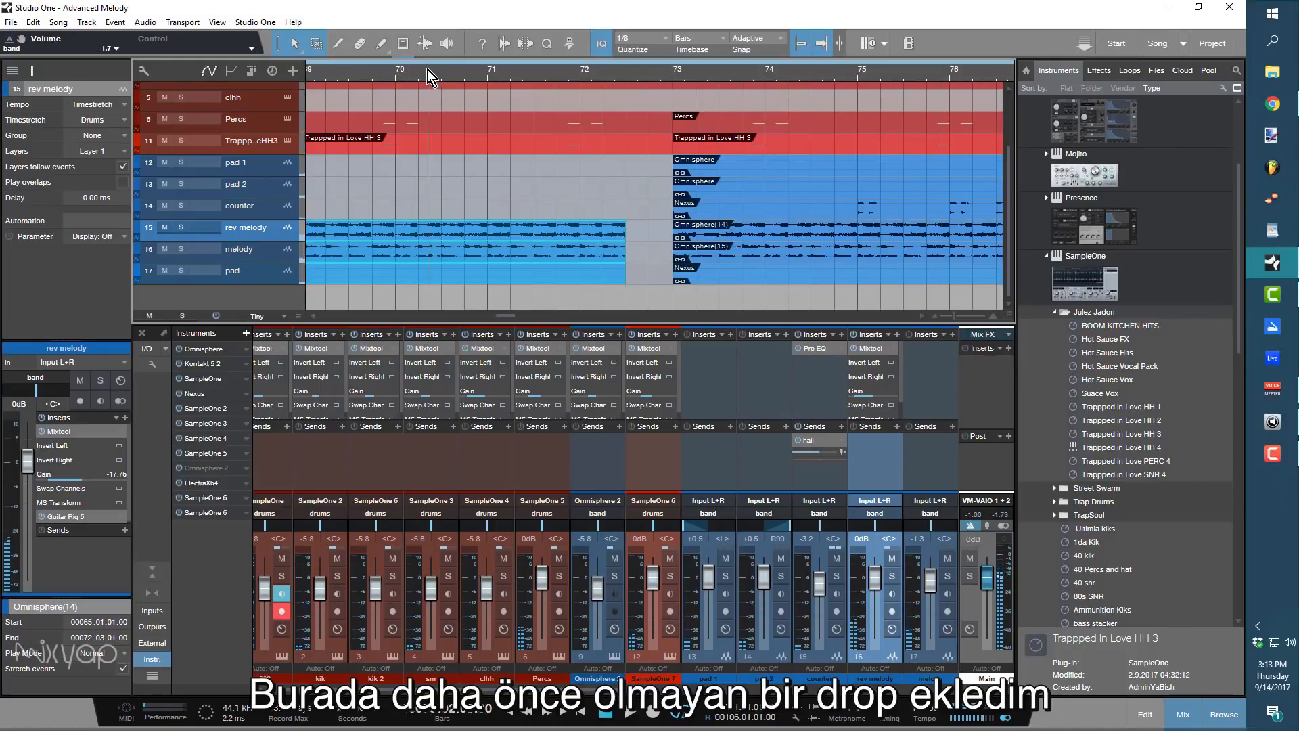
scroll(599, 180, "up", 3)
scroll(598, 180, "up", 1)
left_click_drag(673, 160, 626, 163)
scroll(556, 165, "down", 1)
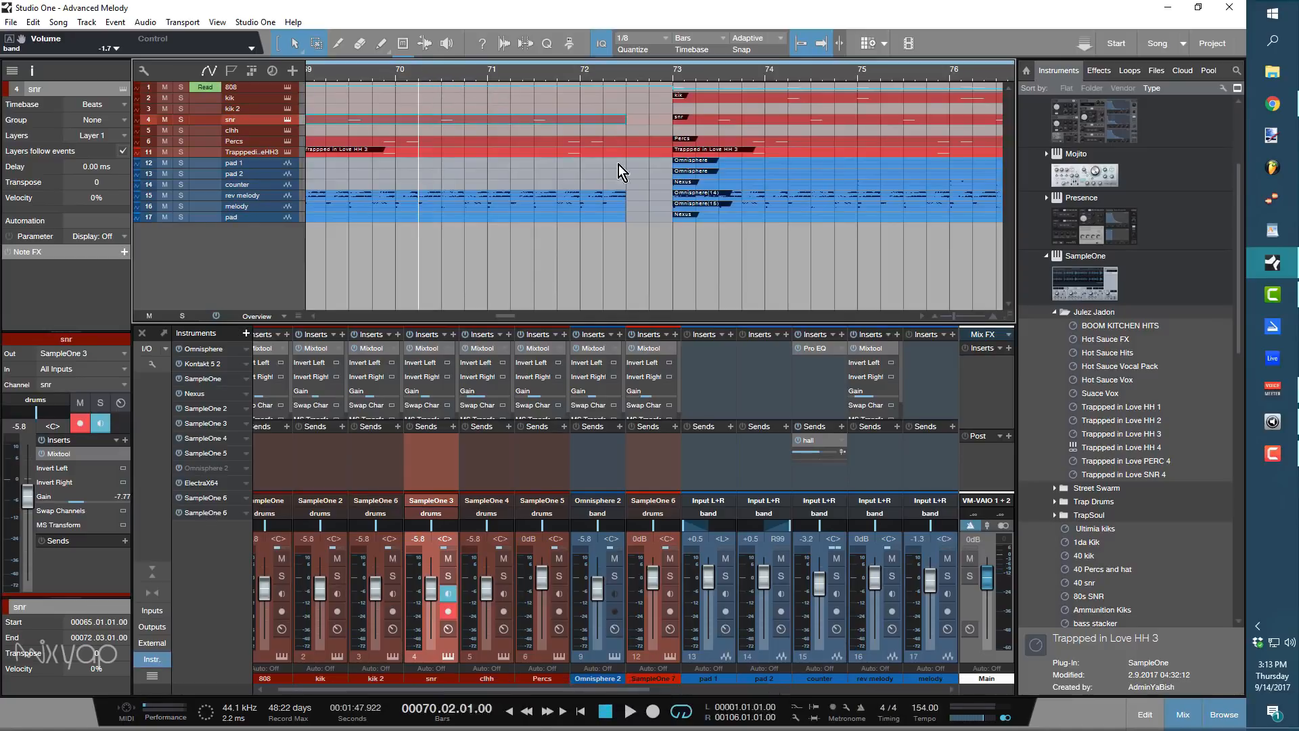
Play the drop from bar 70 into bar 73 to check the gap.
key("space")
scroll(643, 226, "down", 1)
scroll(647, 234, "up", 4)
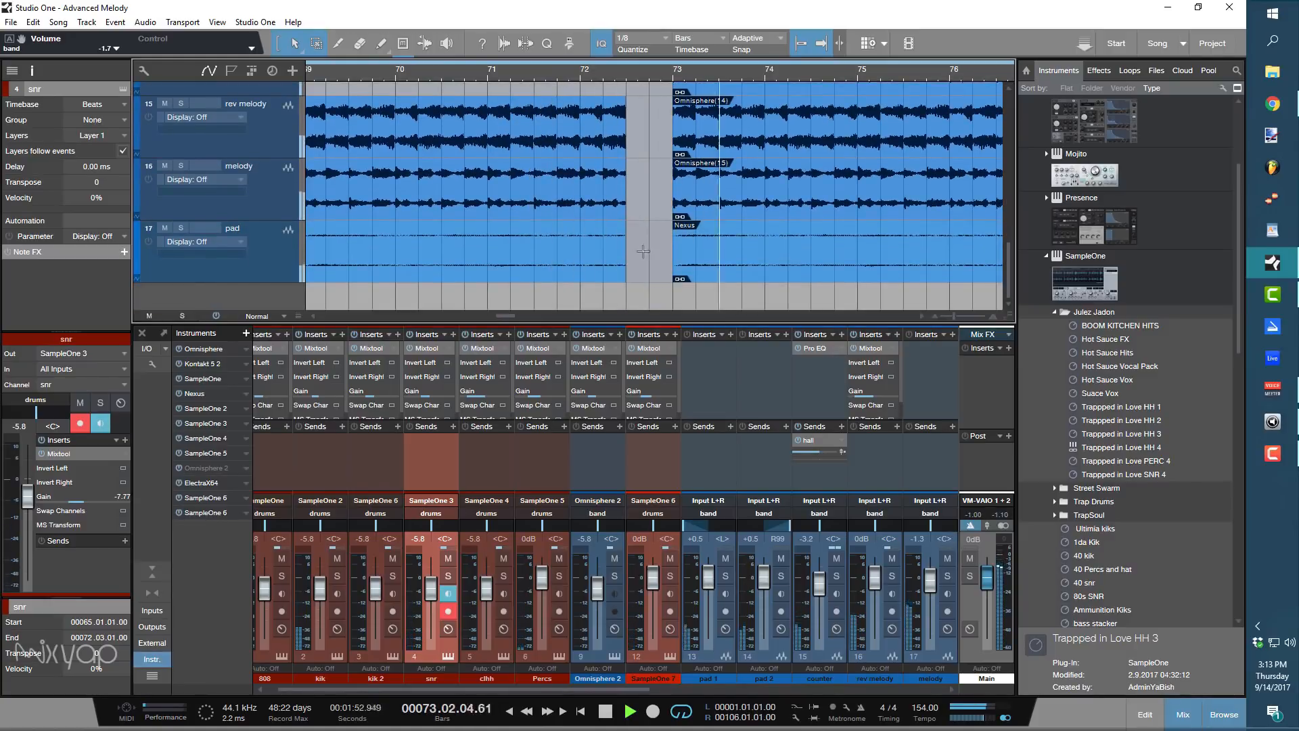
key("space")
Select the rev melody, melody and pad events that start at bar 65 and bounce them to new audio events.
left_click_drag(636, 258, 550, 115)
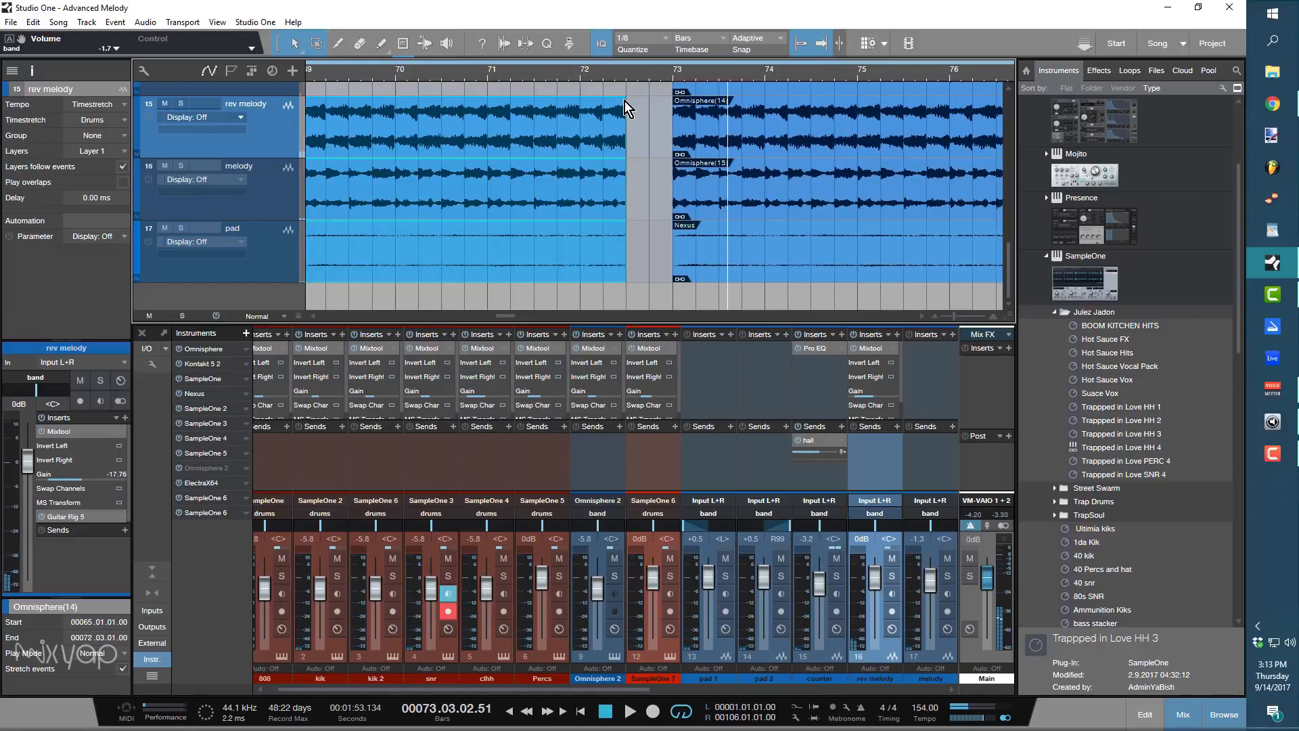
scroll(609, 155, "up", 2)
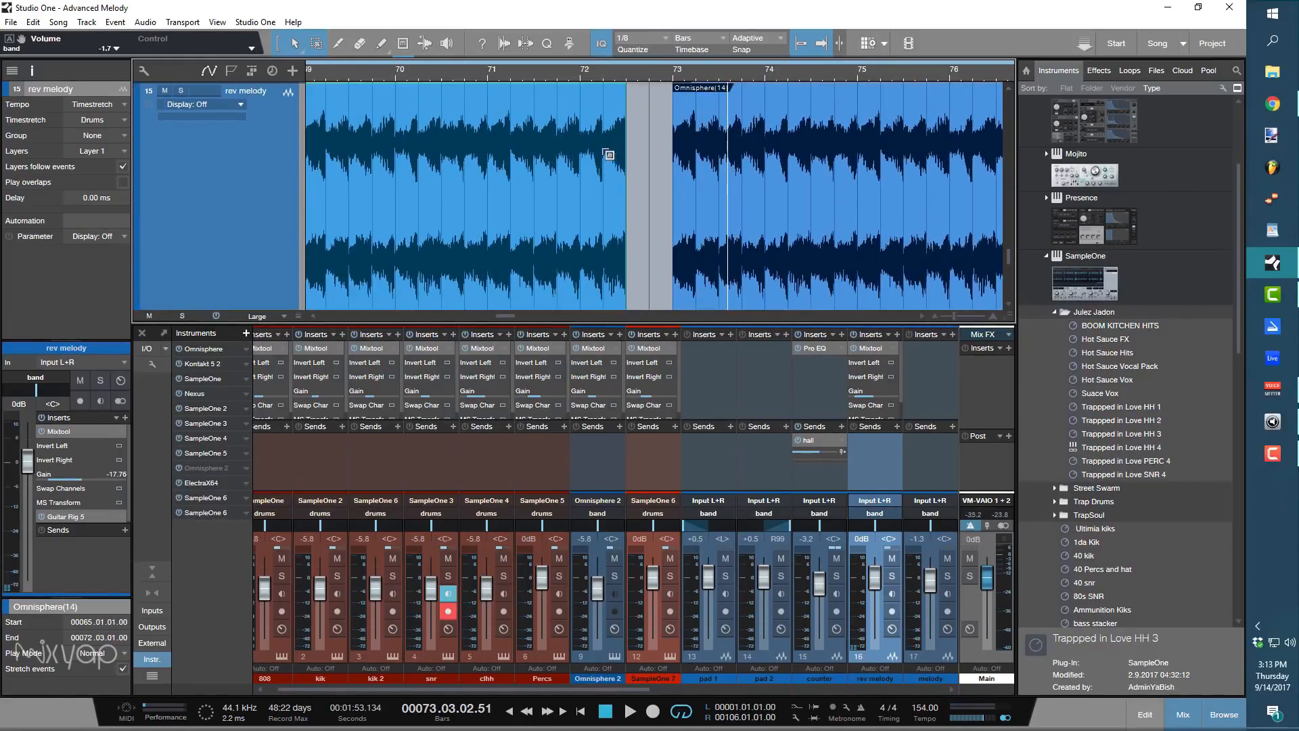
scroll(609, 155, "up", 10)
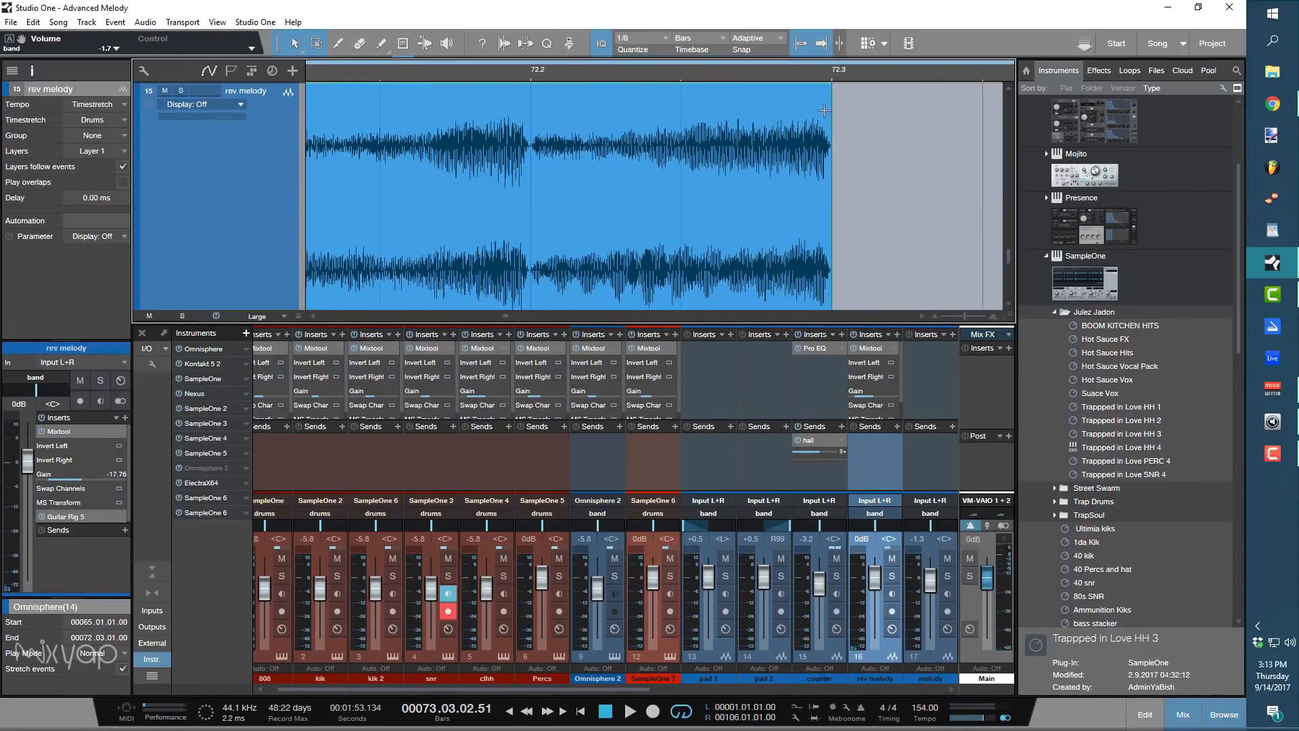
scroll(824, 145, "down", 3)
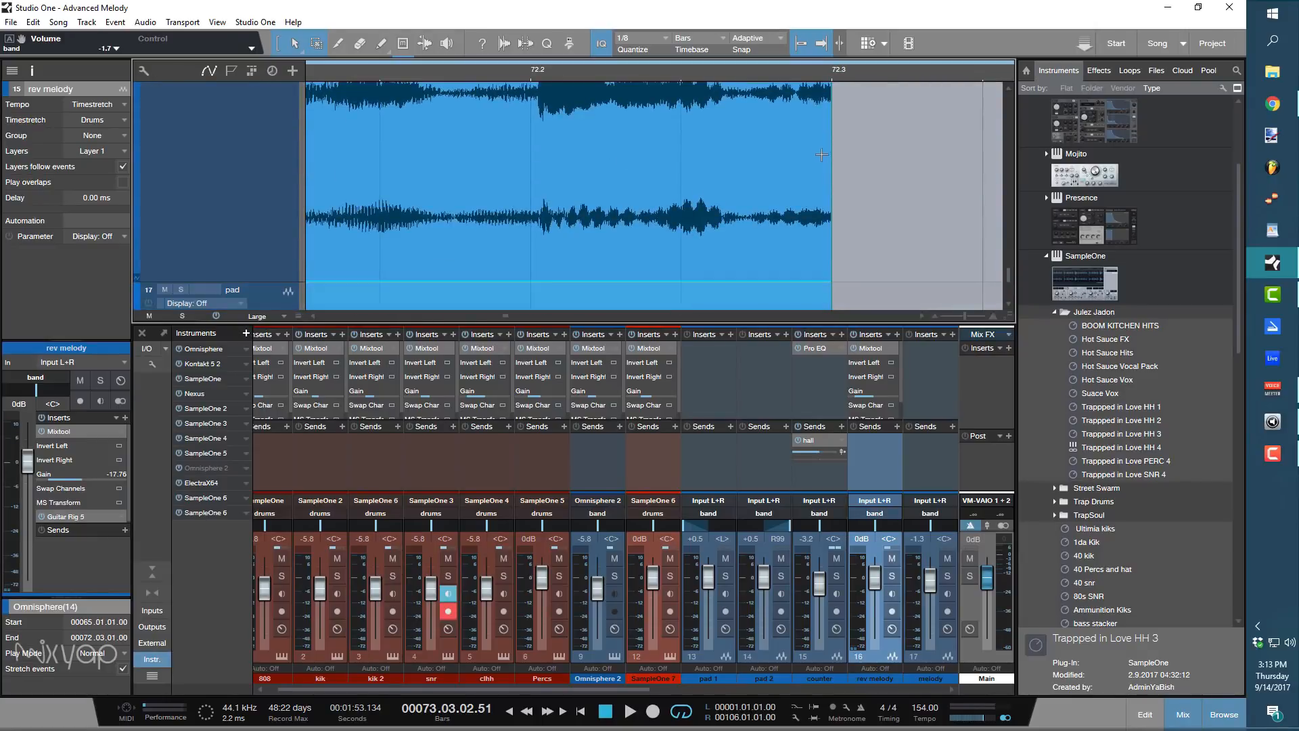
scroll(822, 155, "up", 3)
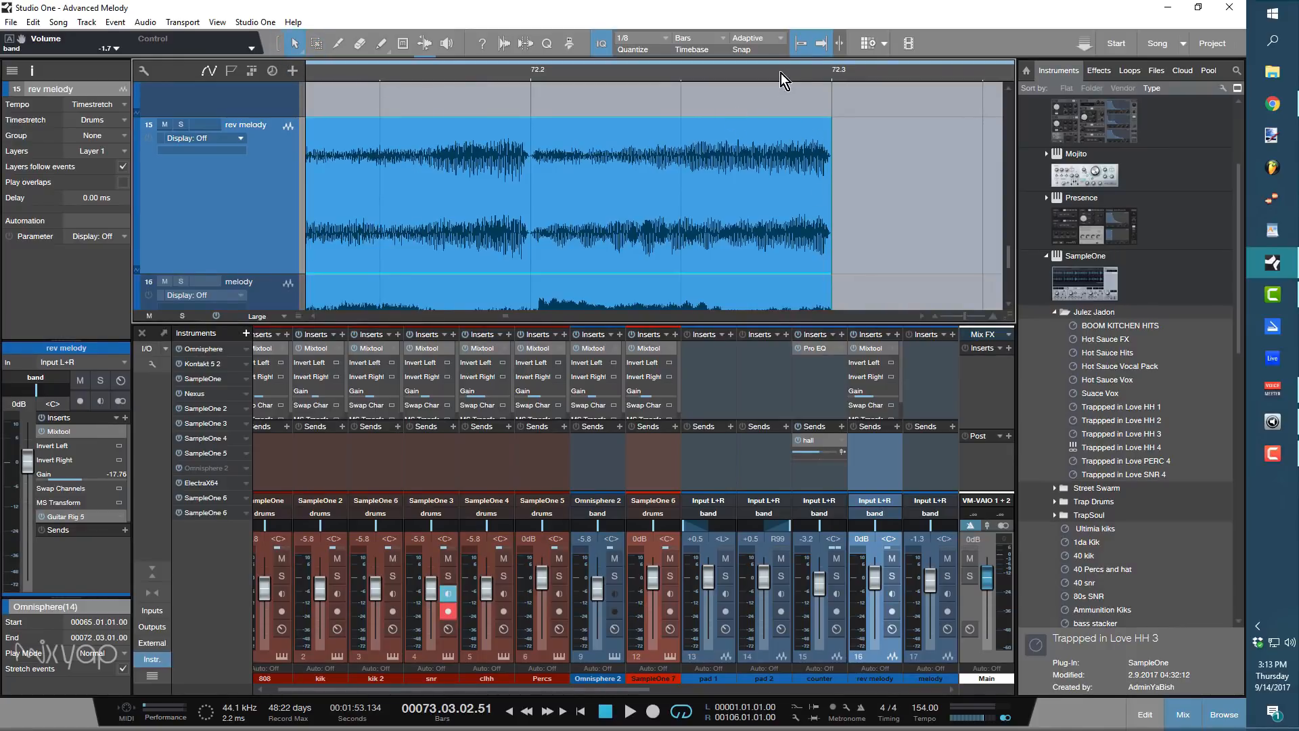
left_click_drag(781, 73, 832, 14)
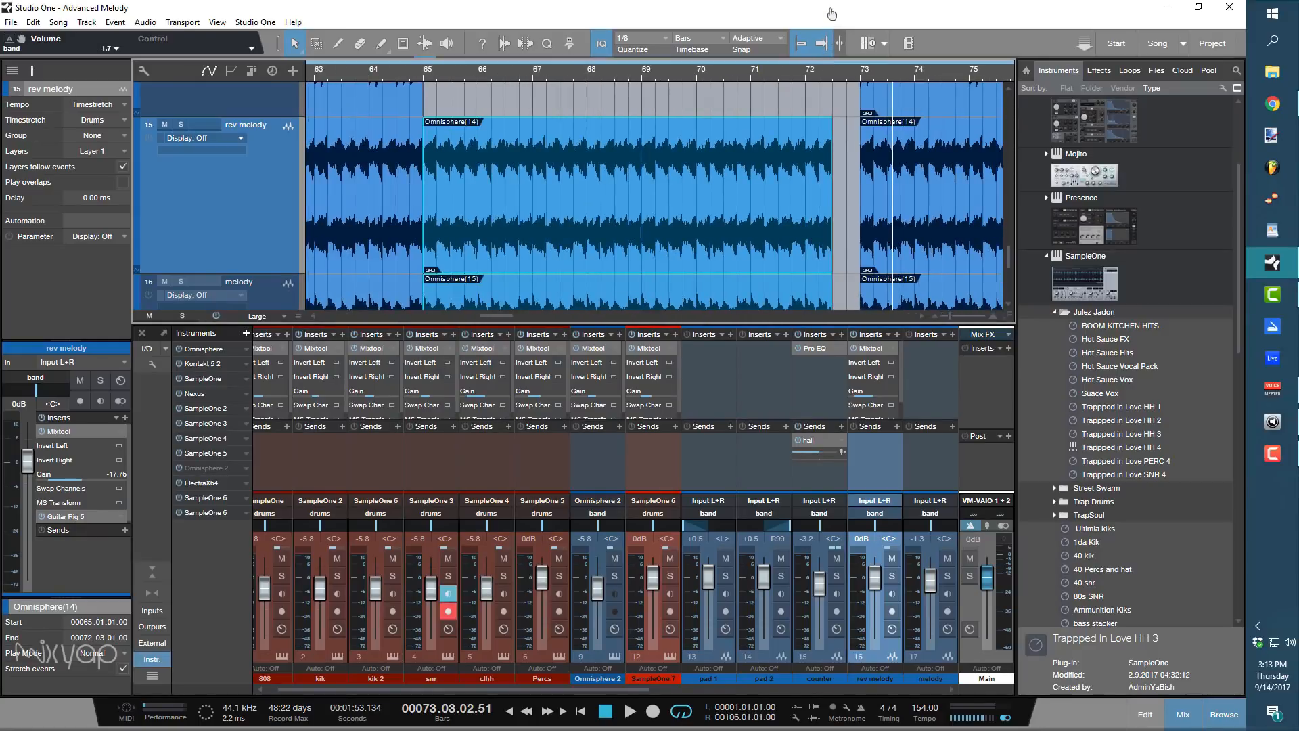
left_click(728, 176)
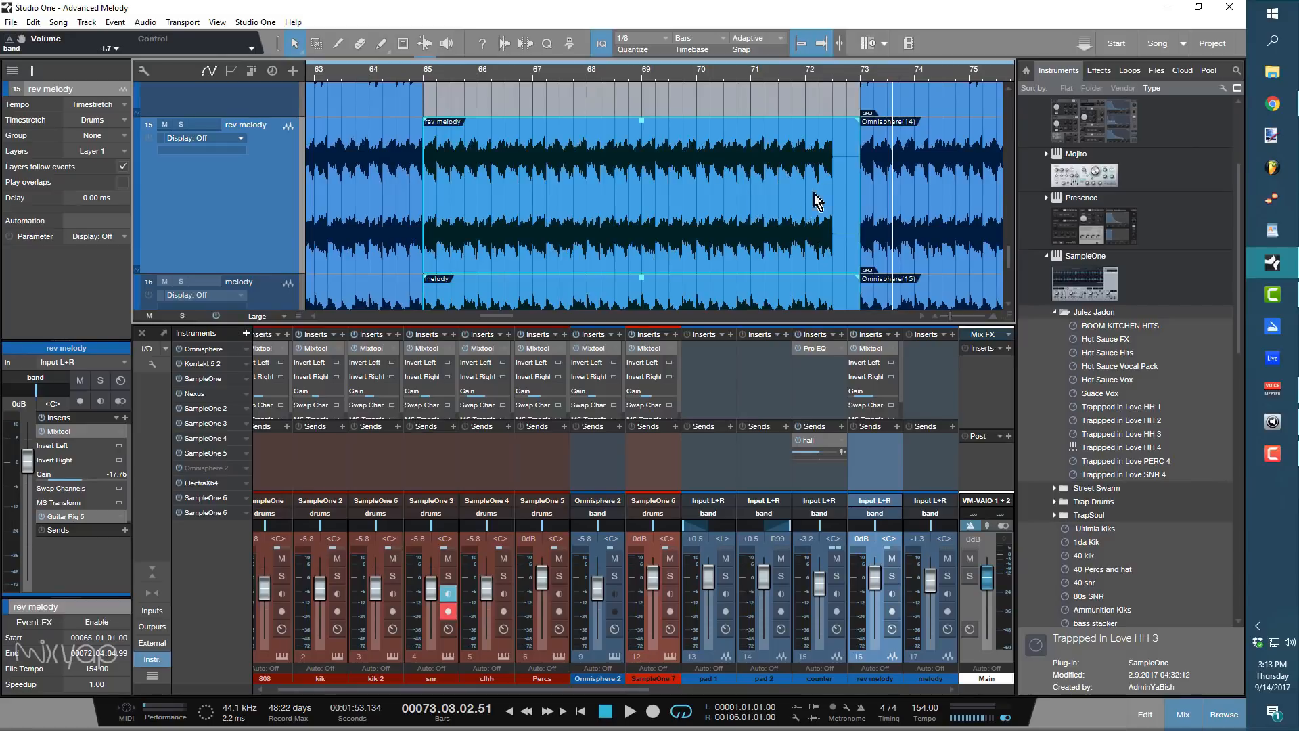
Trim the bounced rev melody, melody and pad events to end at 72.03 and give them very short fade-outs.
left_click_drag(858, 166, 831, 178)
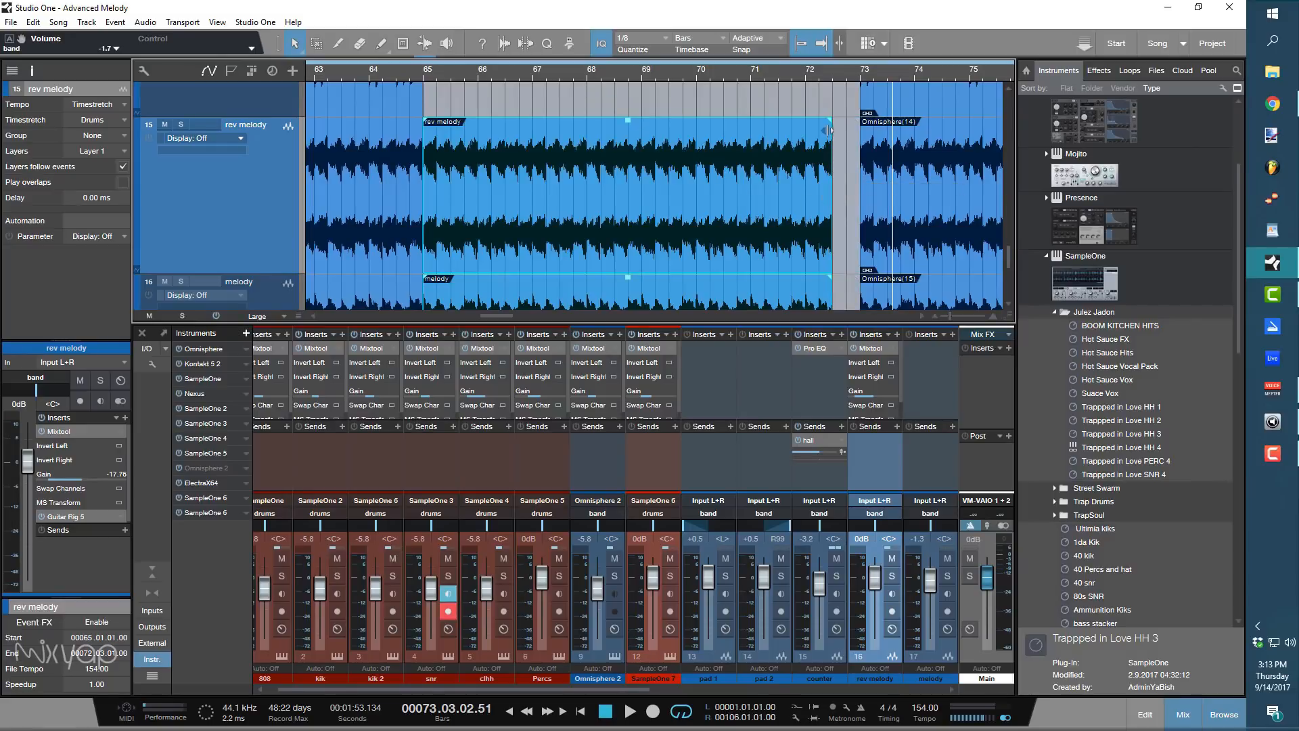
left_click_drag(830, 122, 831, 124)
Play the transition from bar 71 past bar 73 to check how the faded events end.
left_click(766, 72)
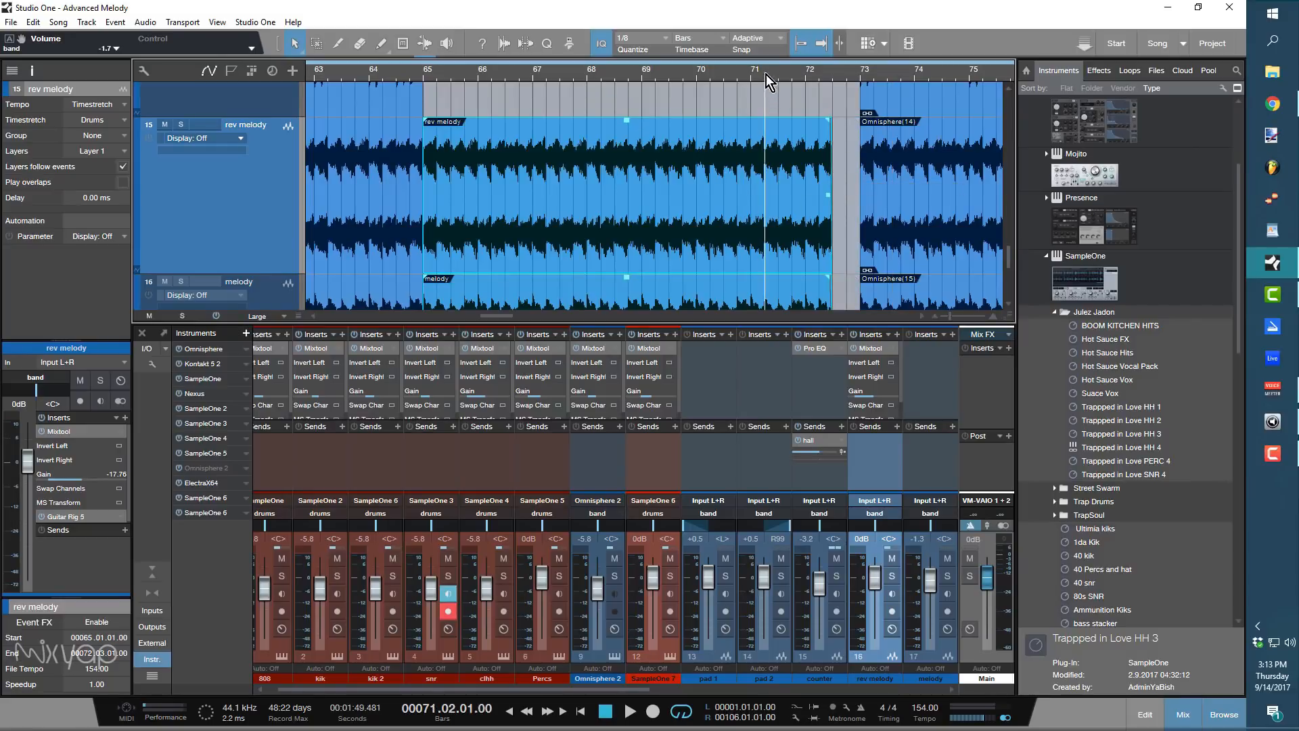
key("space")
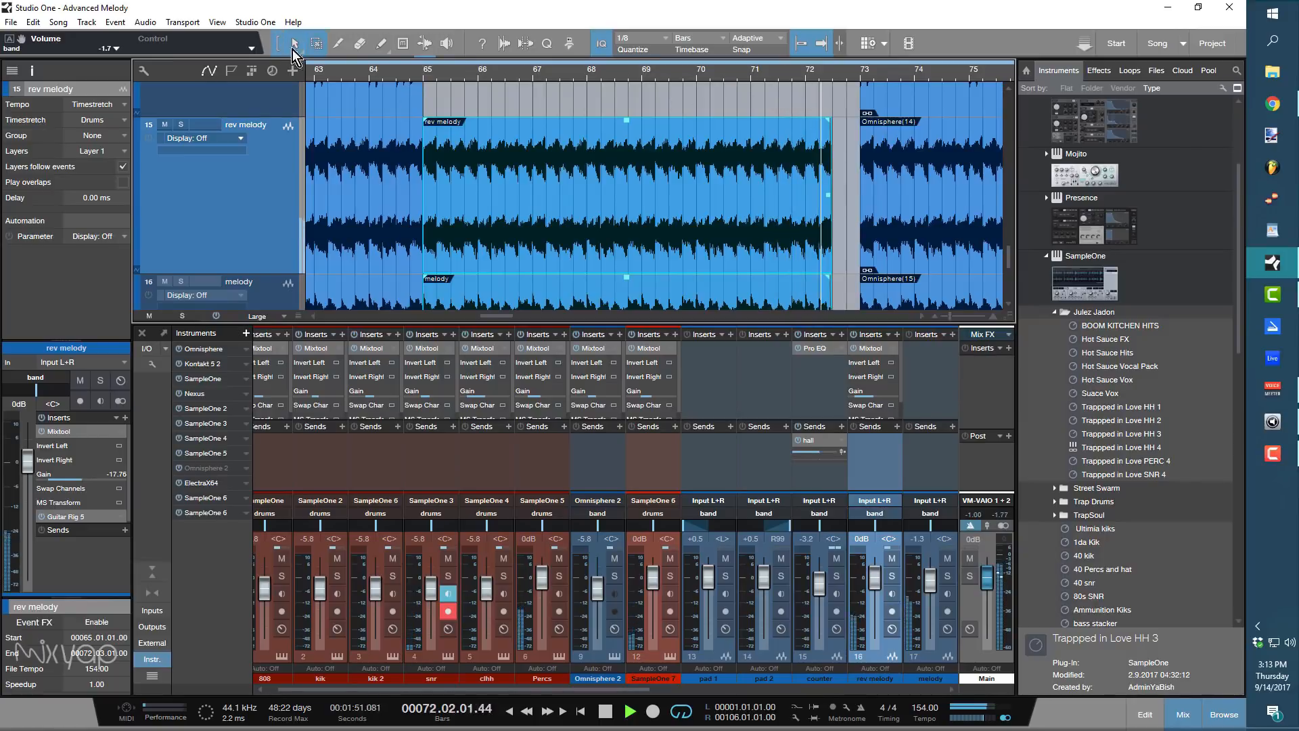
left_click_drag(769, 76, 704, 52)
scroll(774, 143, "down", 1)
scroll(772, 135, "down", 1)
key("space")
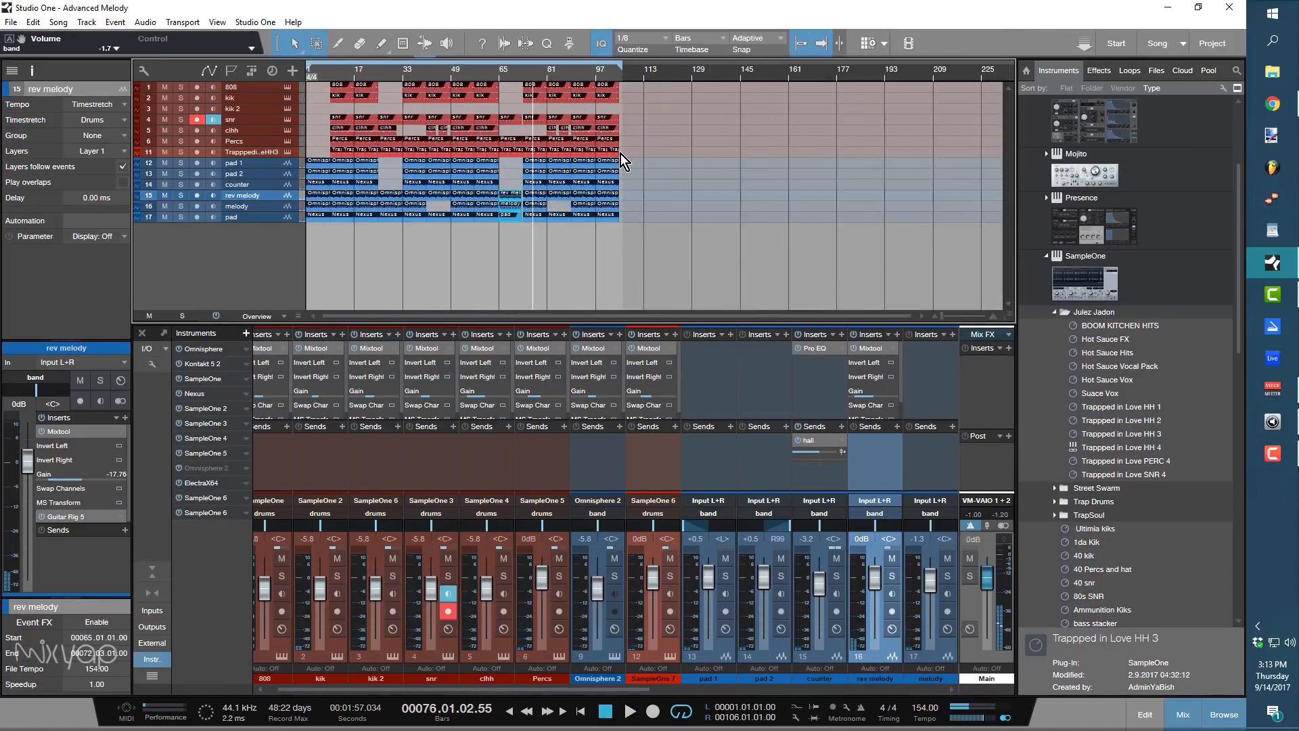
scroll(576, 210, "down", 3)
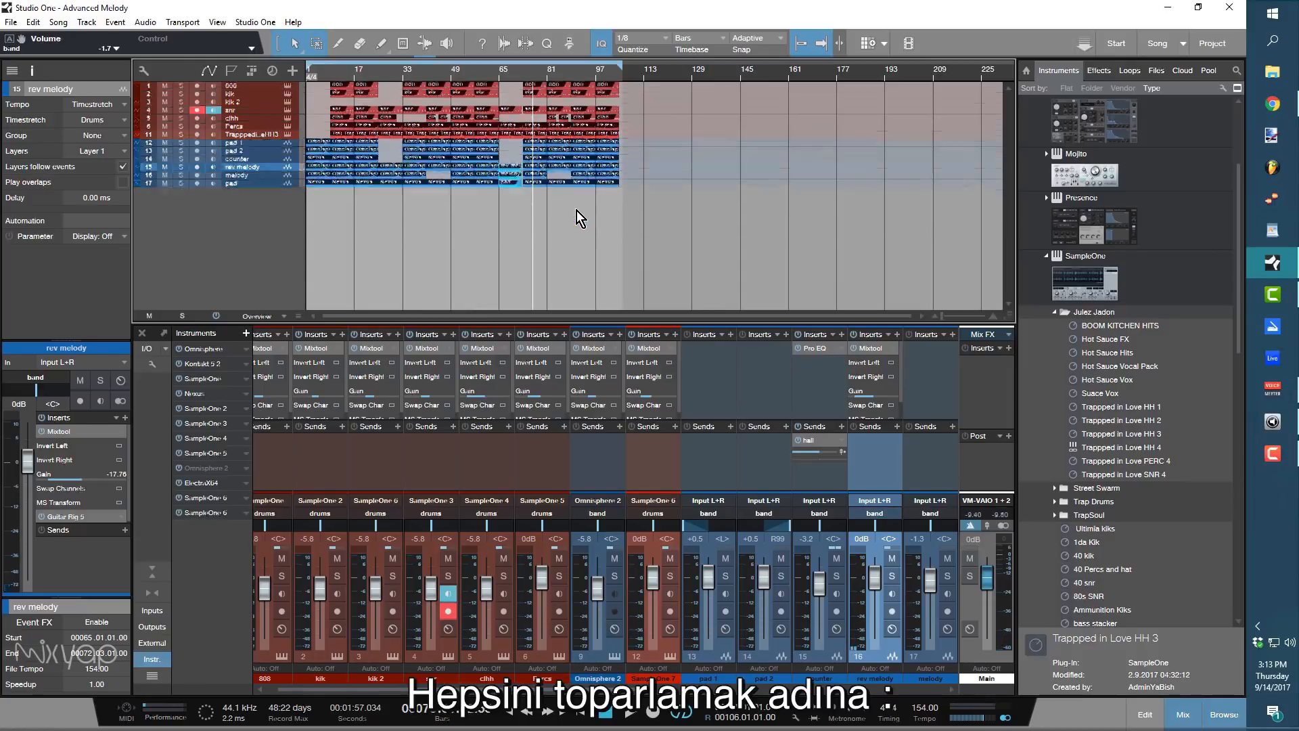
scroll(575, 209, "up", 1)
scroll(575, 209, "up", 5)
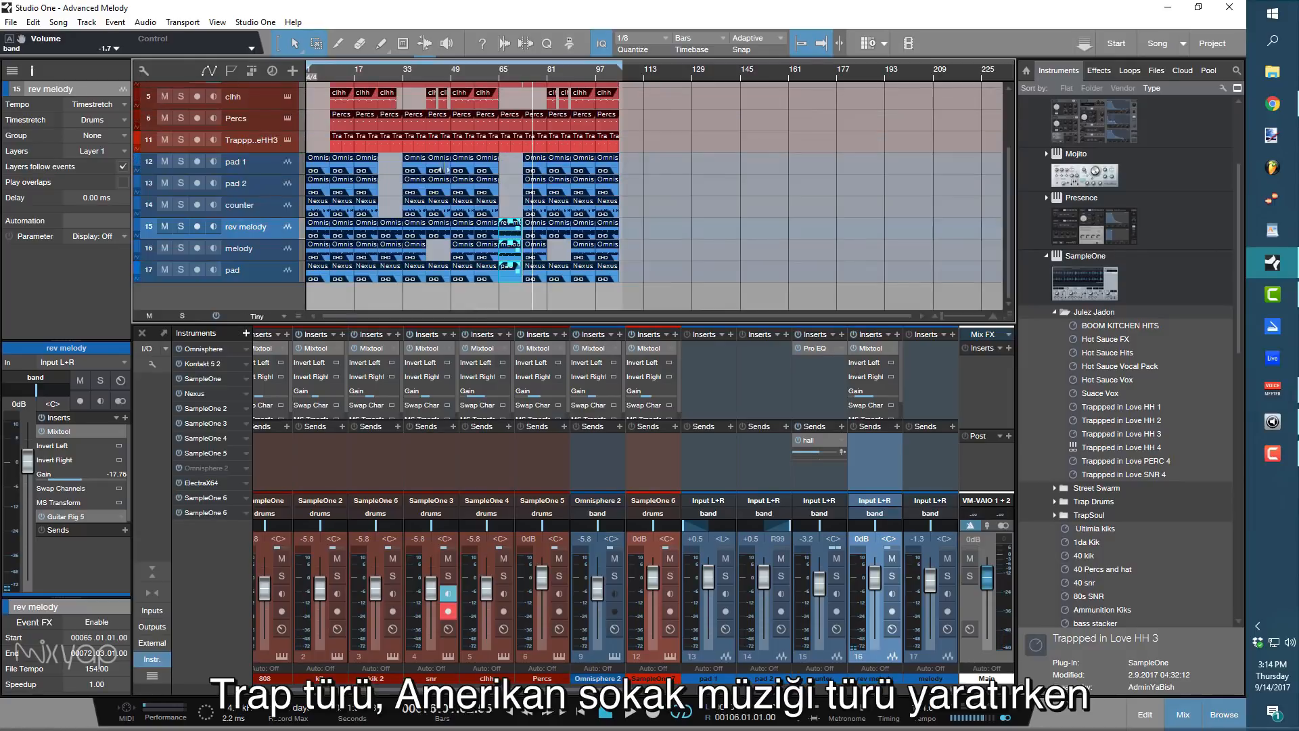
scroll(379, 120, "up", 3)
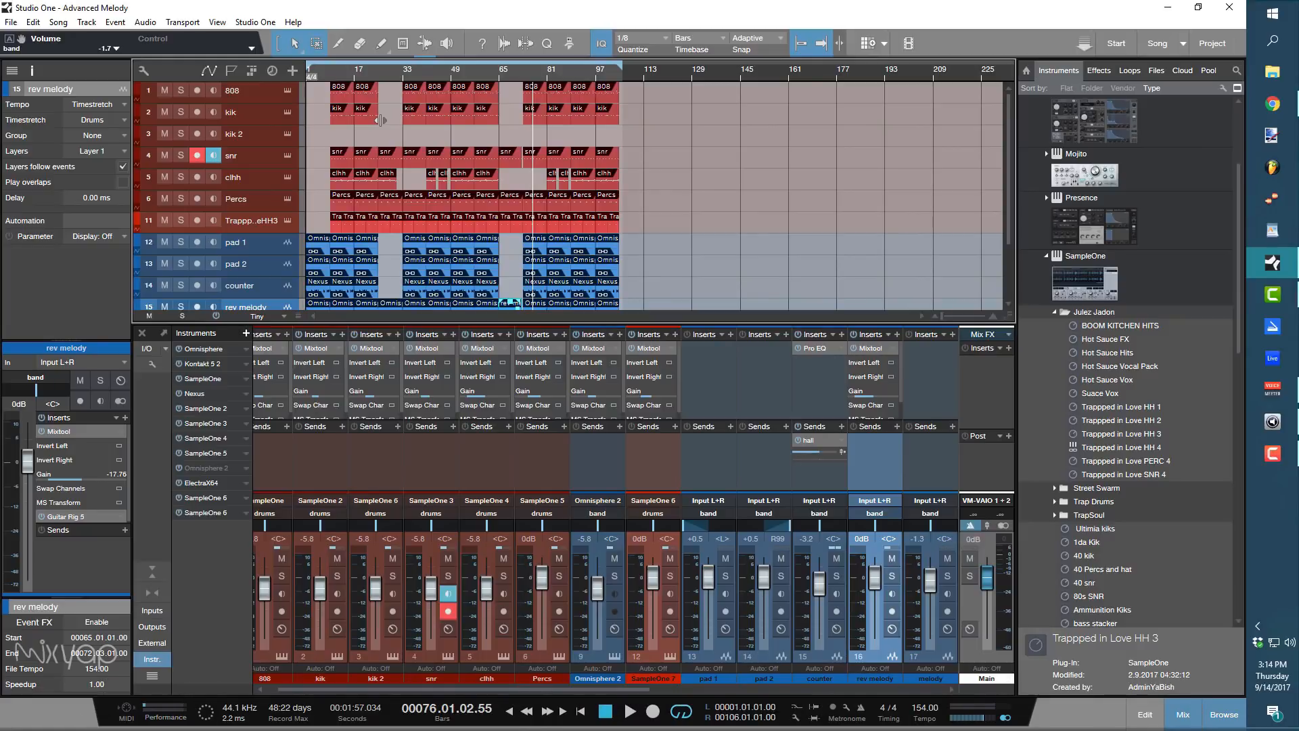
scroll(388, 162, "down", 4)
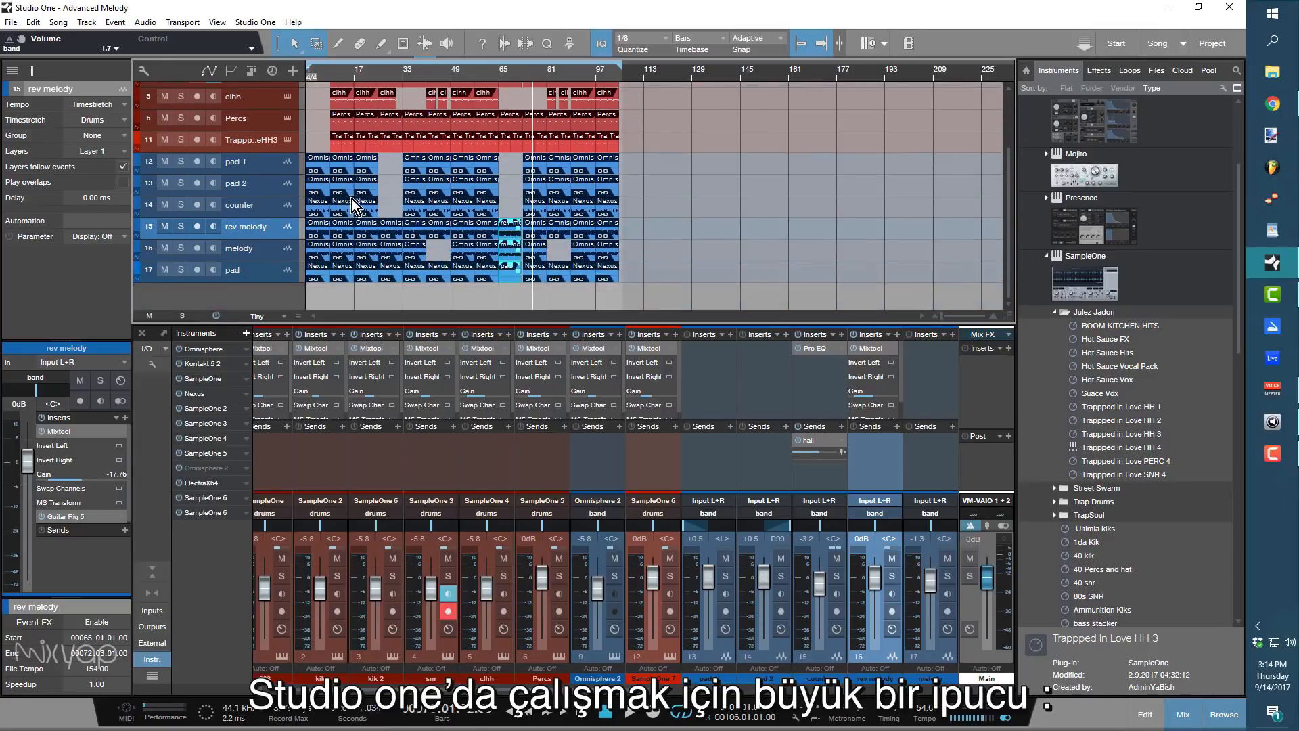